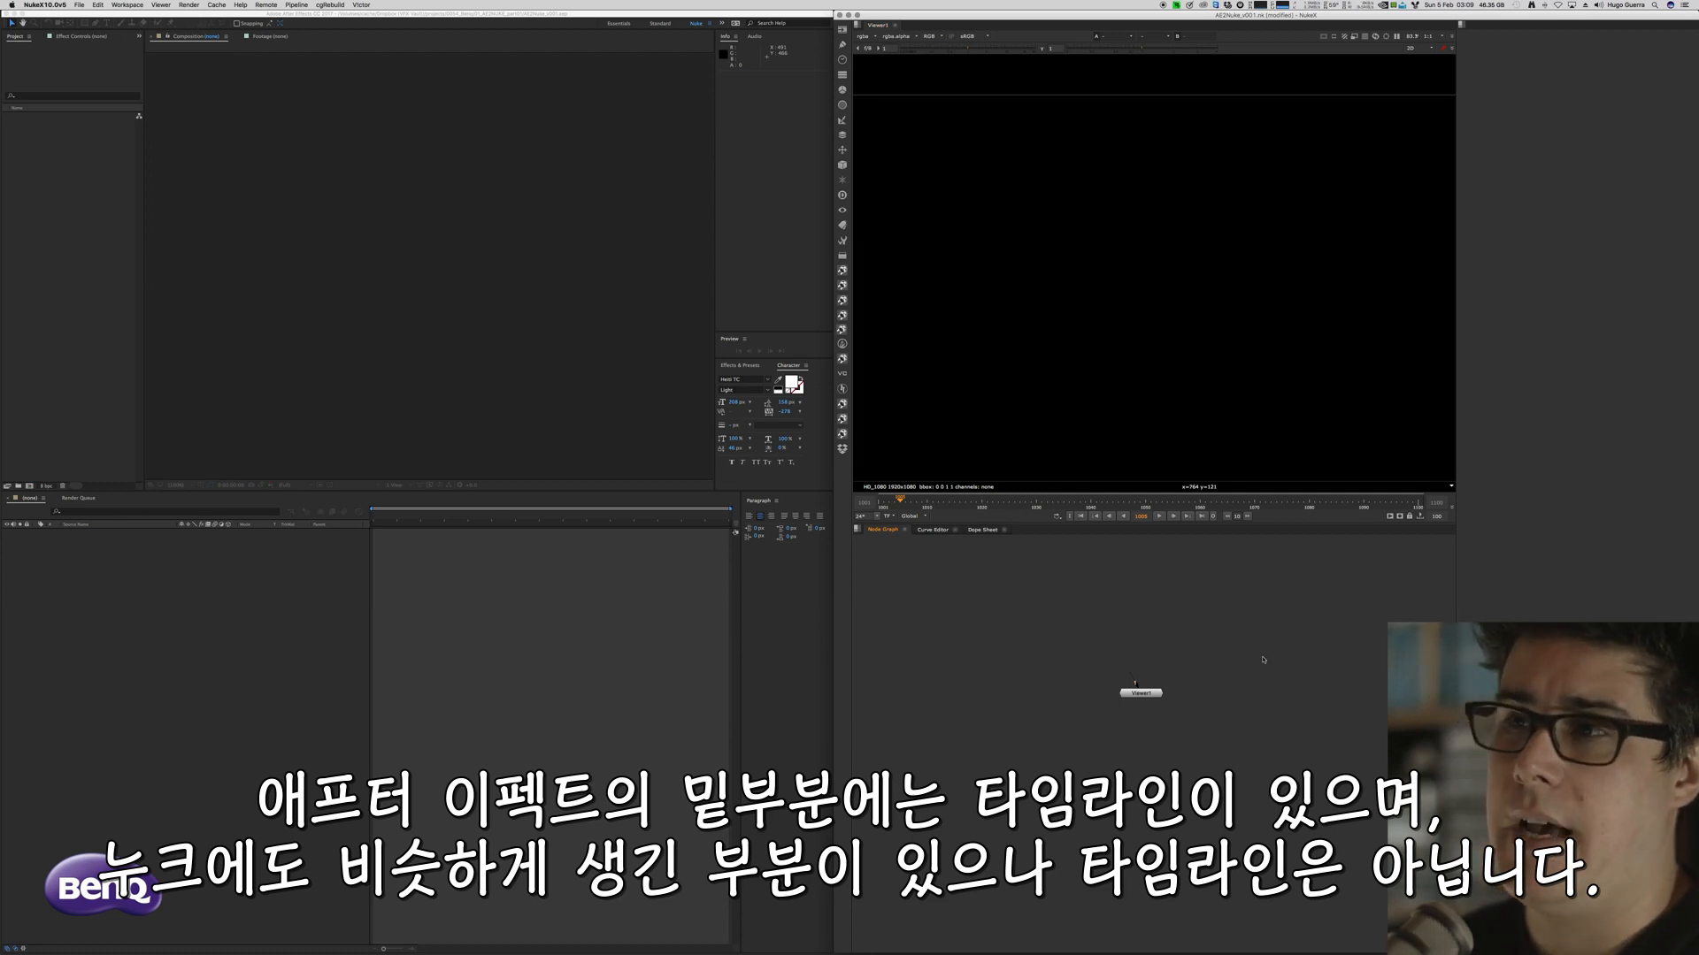
Look at the Curve Editor and Dope Sheet beside the Node Graph
middle_drag(1049, 667, 1053, 685)
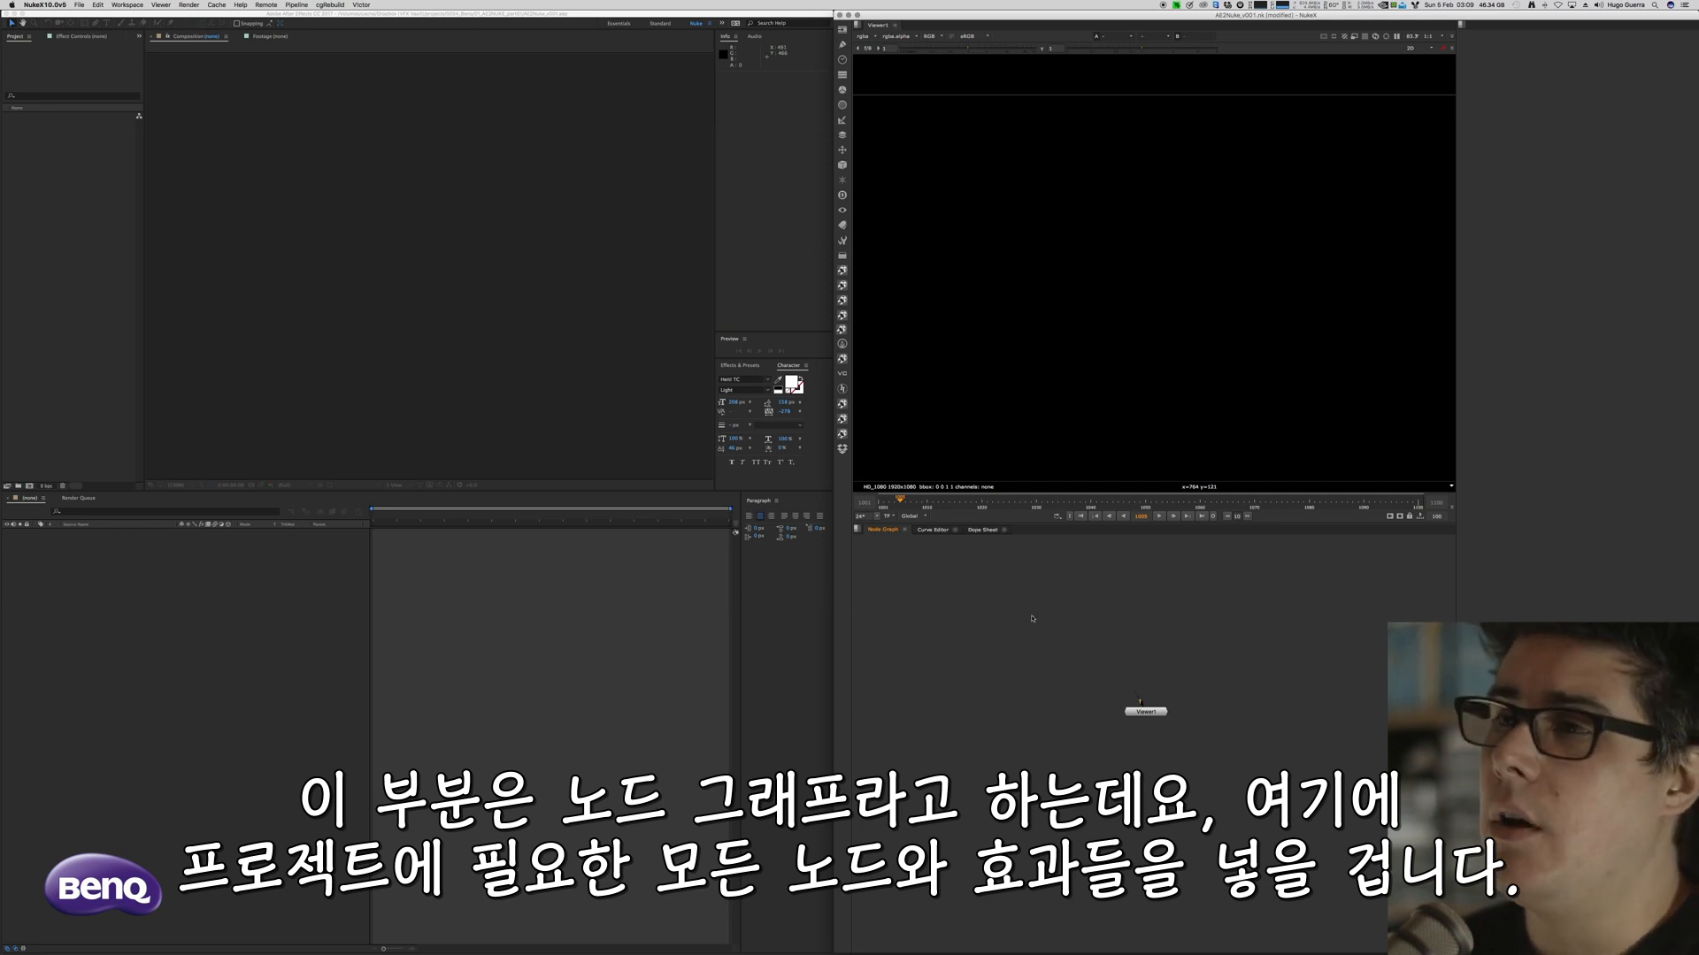
click(933, 530)
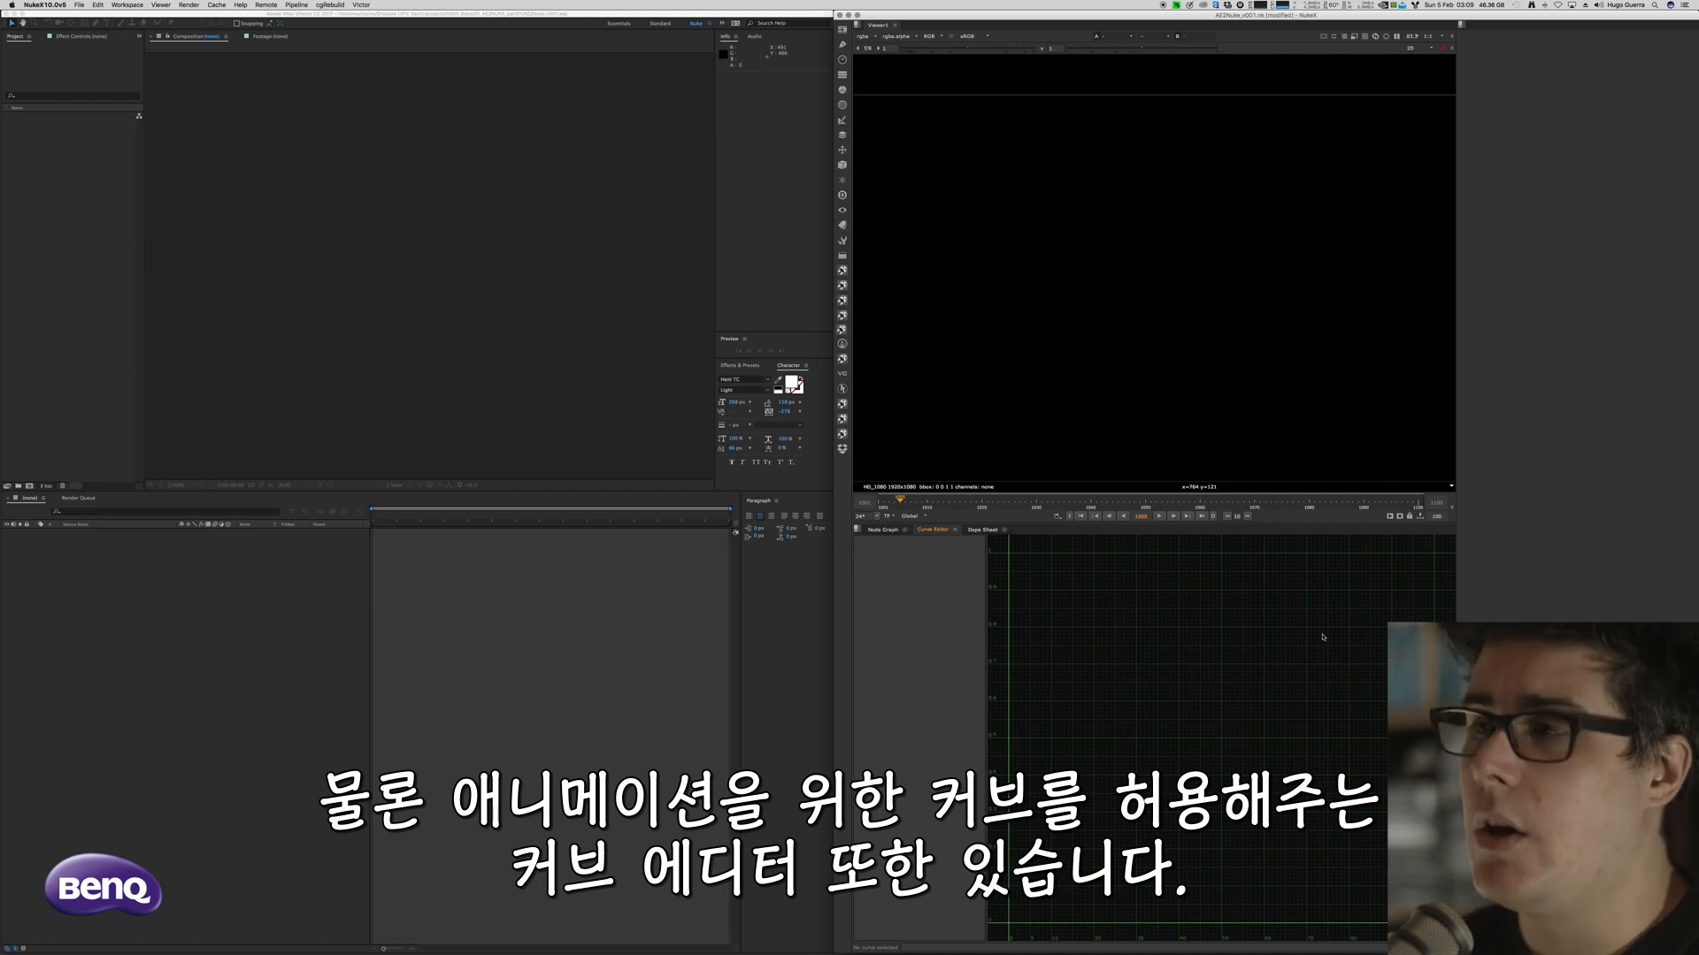
click(982, 530)
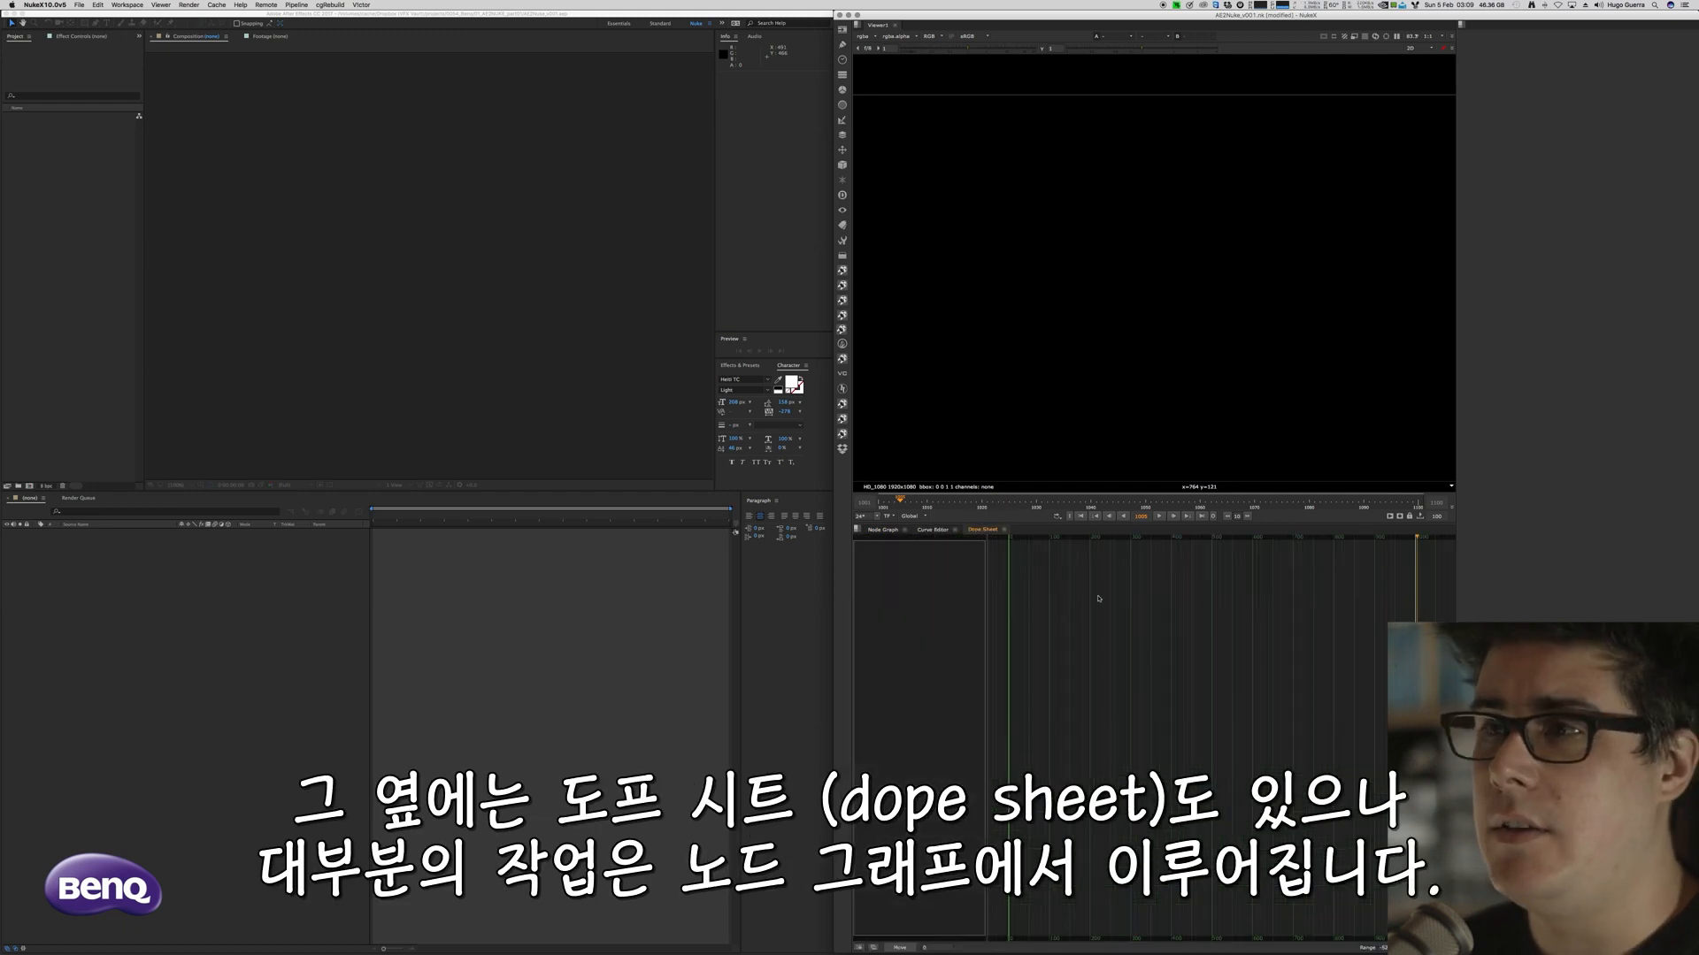
middle_drag(1096, 633, 1101, 645)
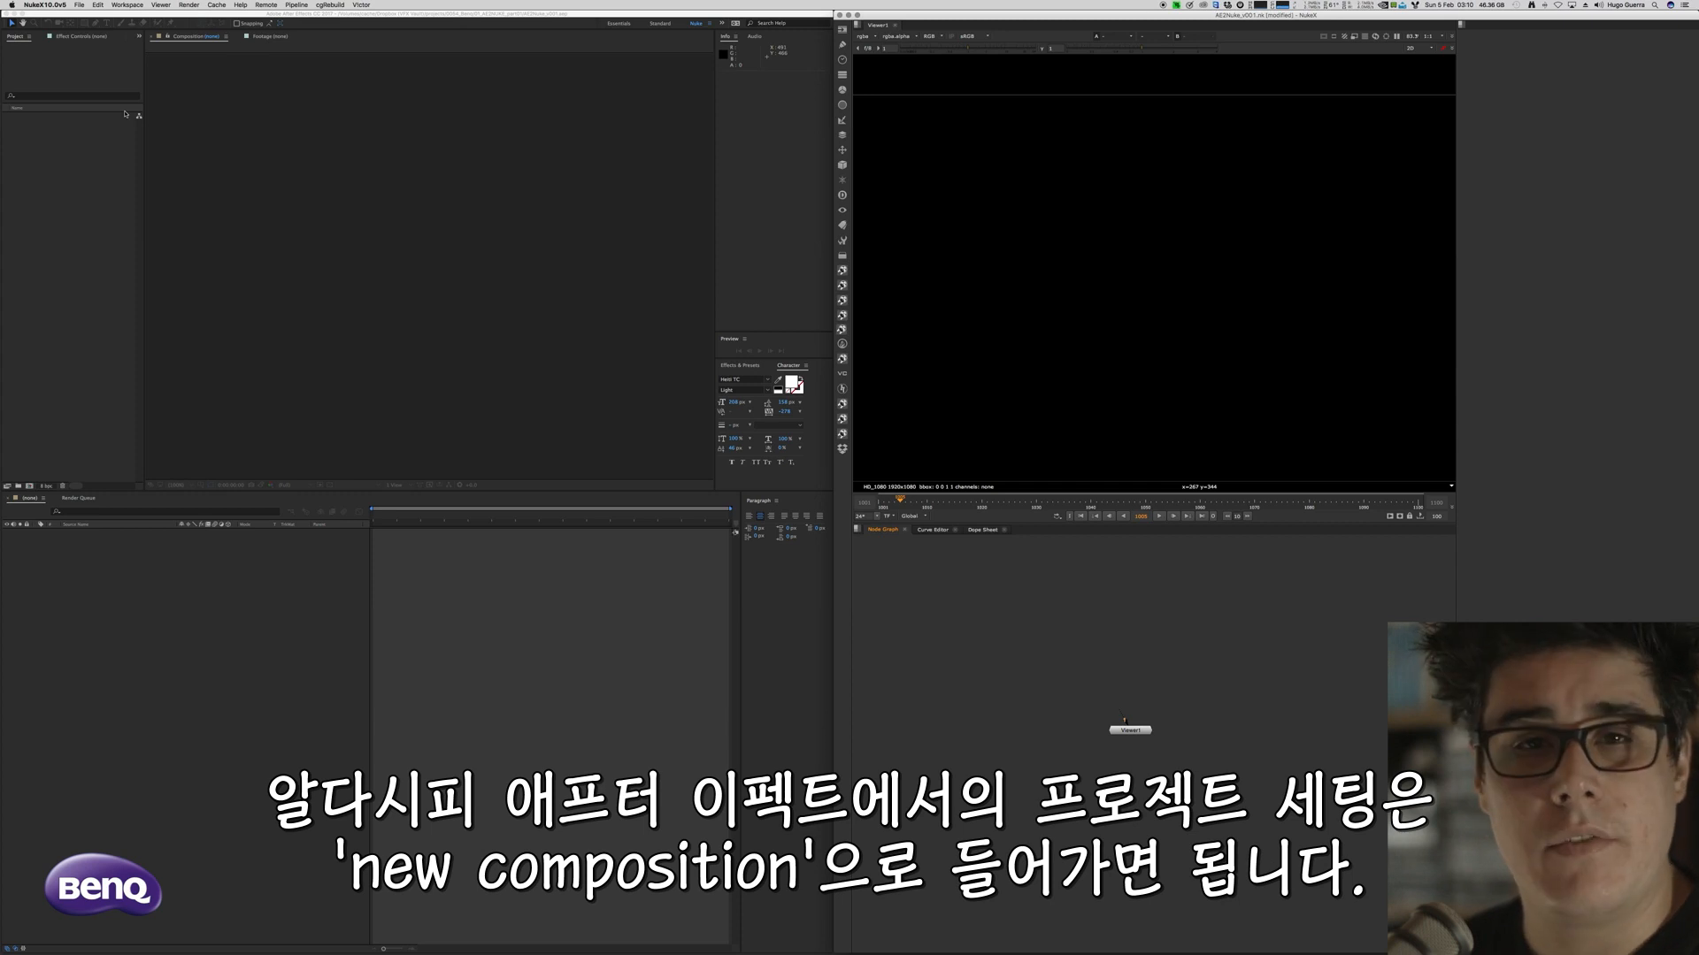
Switch to After Effects and examine the preset, frame rate, start timecode and duration options for a new composition
key(super+Tab)
click(134, 4)
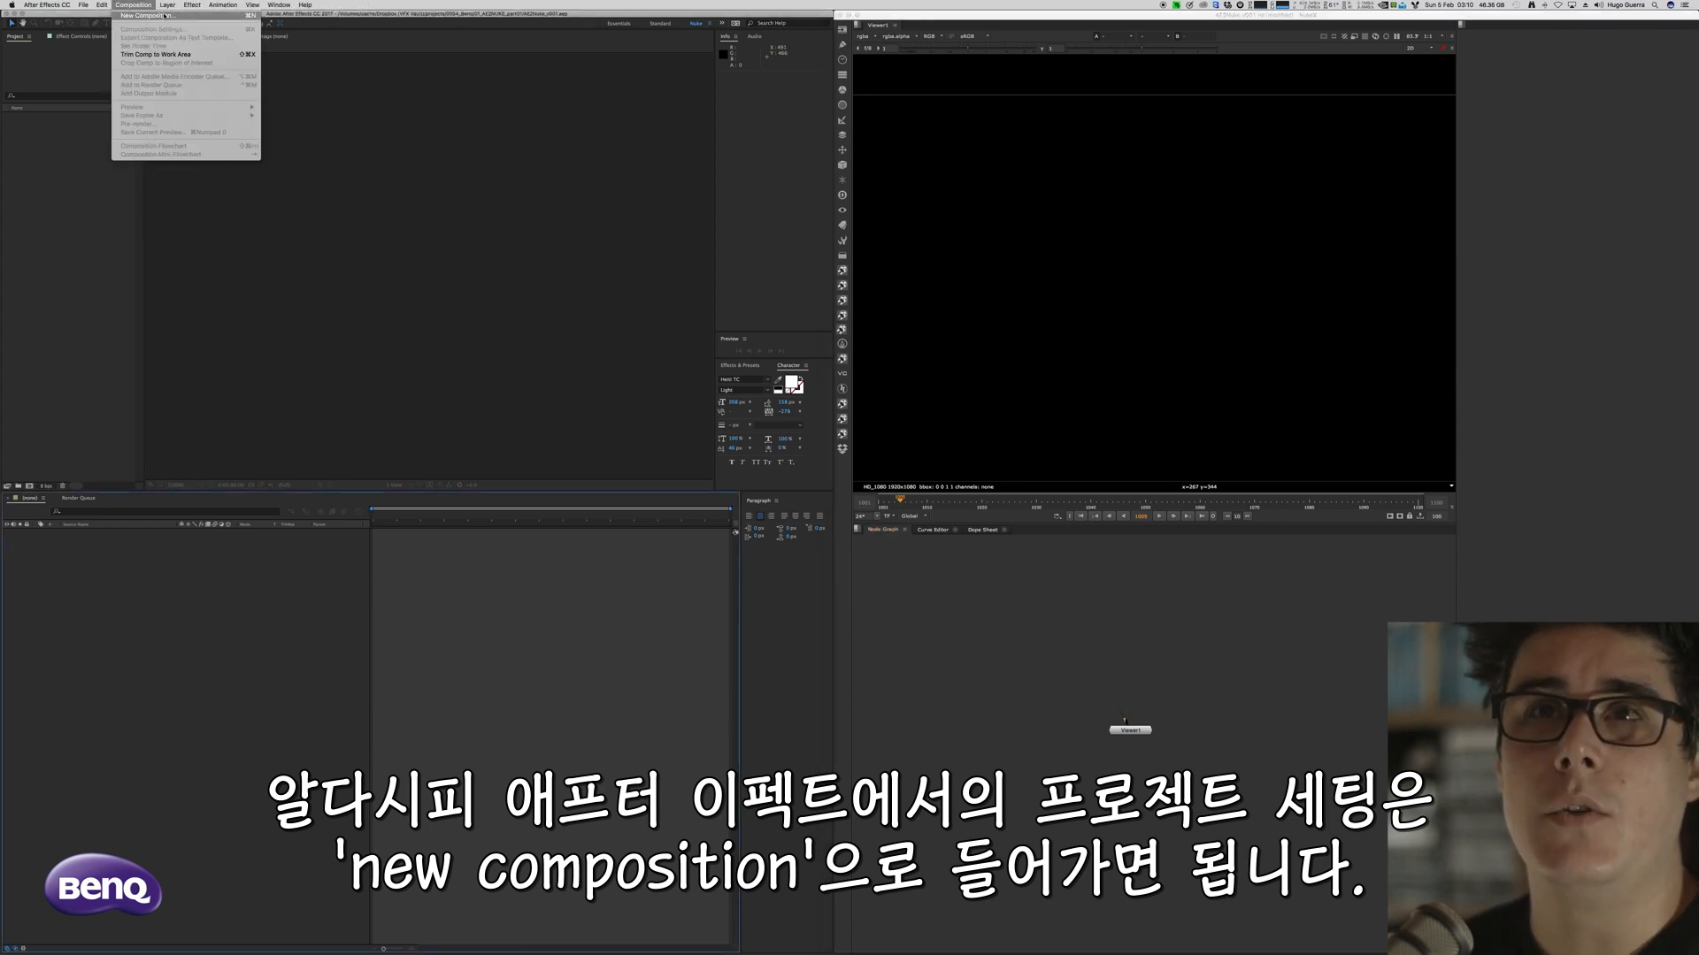
click(160, 17)
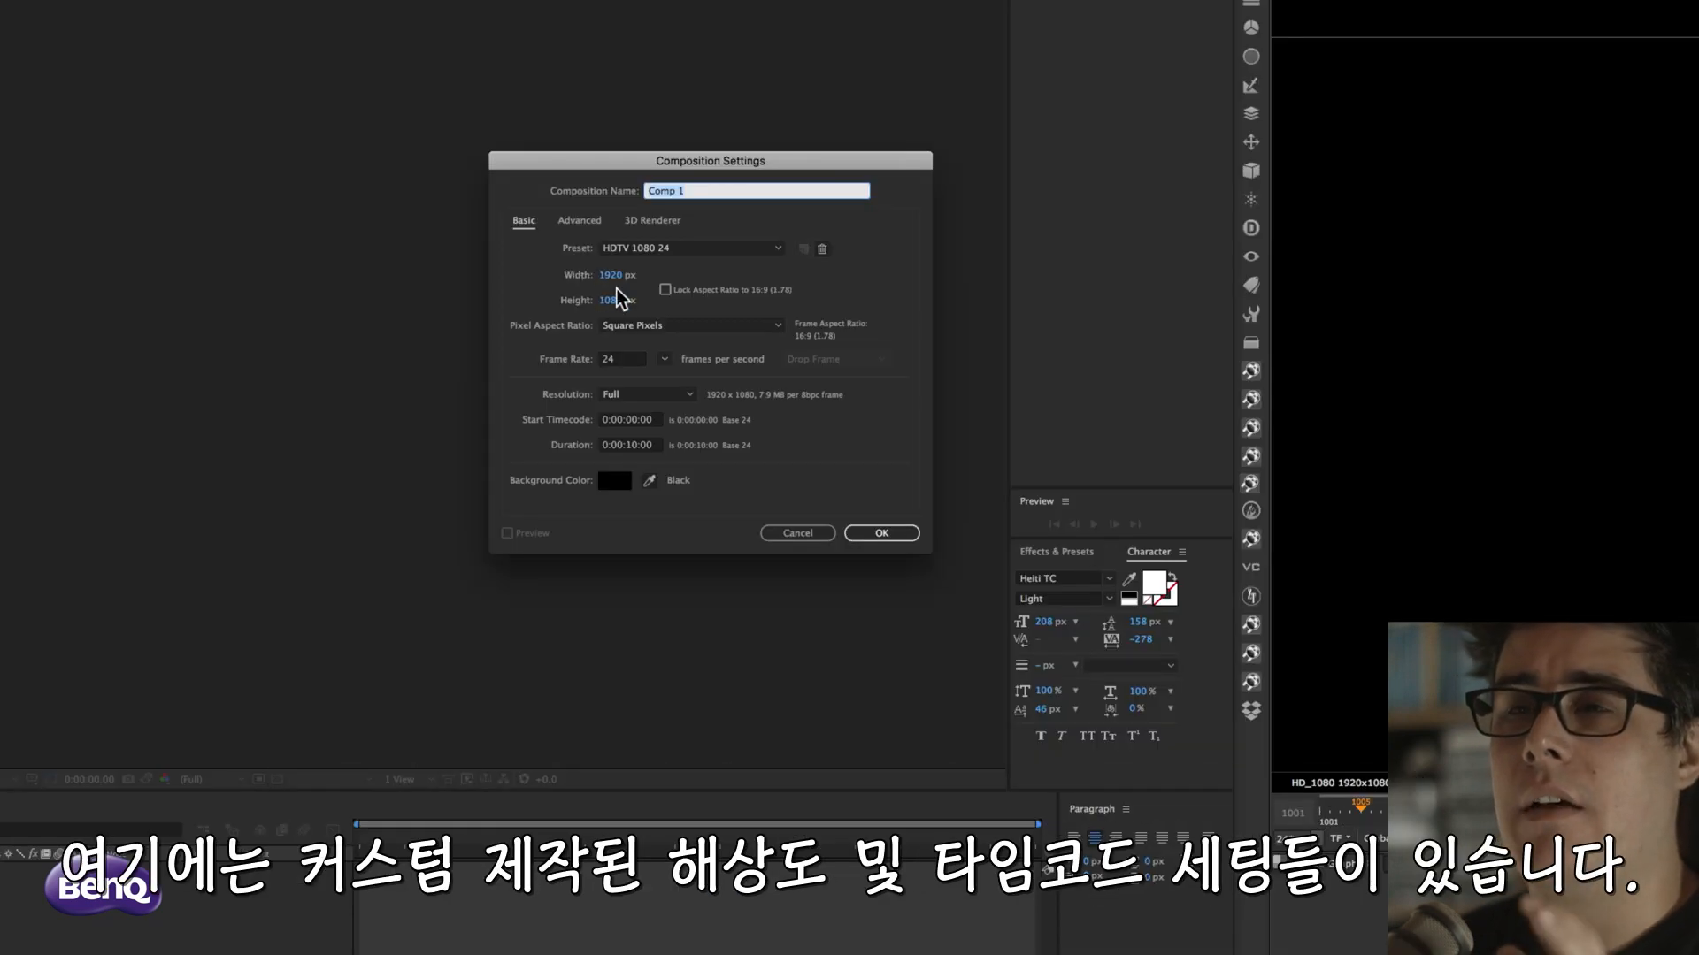
click(681, 248)
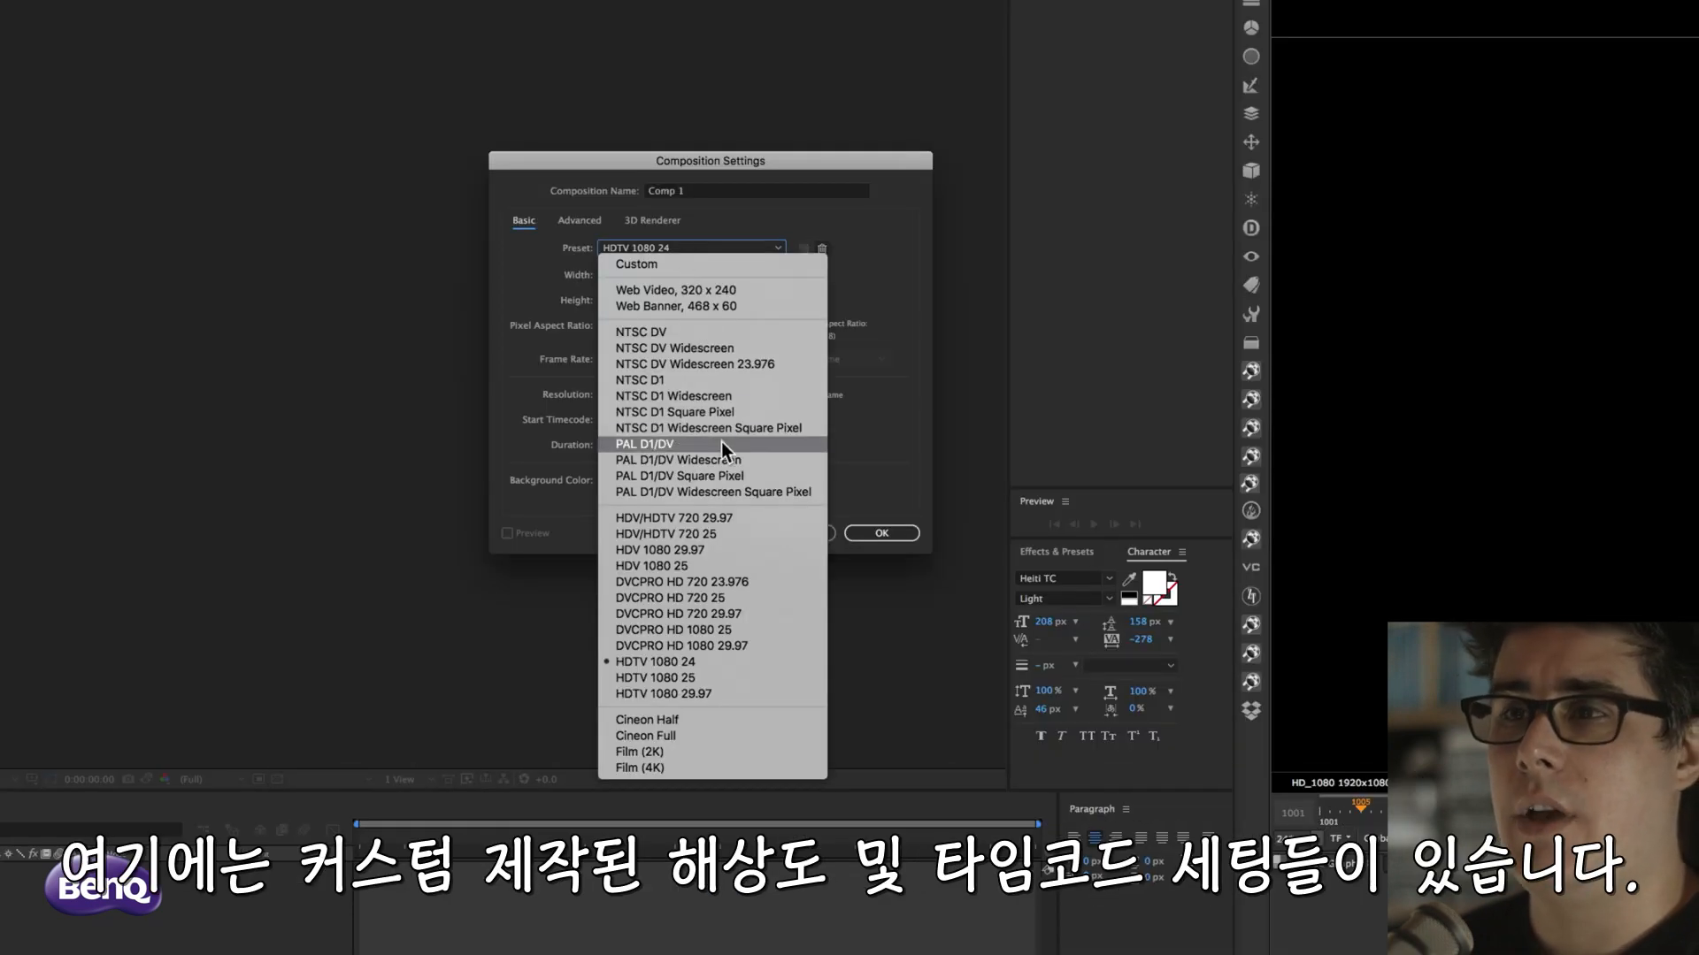
key(Escape)
drag(626, 359, 570, 358)
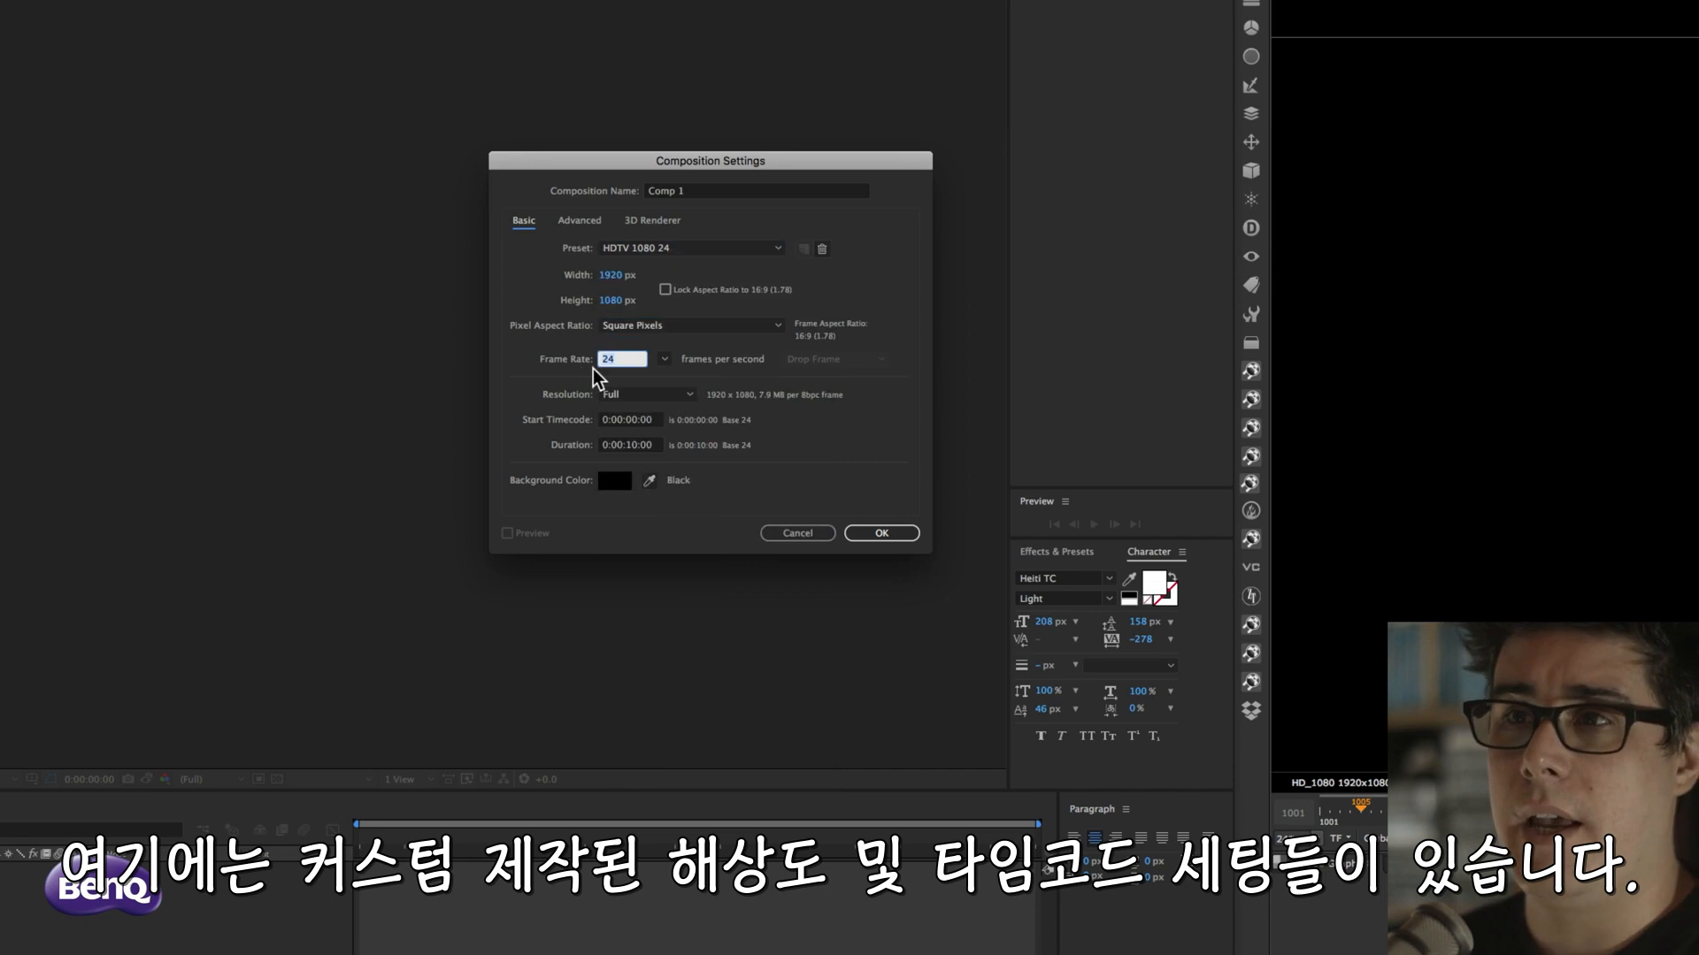
click(637, 421)
click(639, 447)
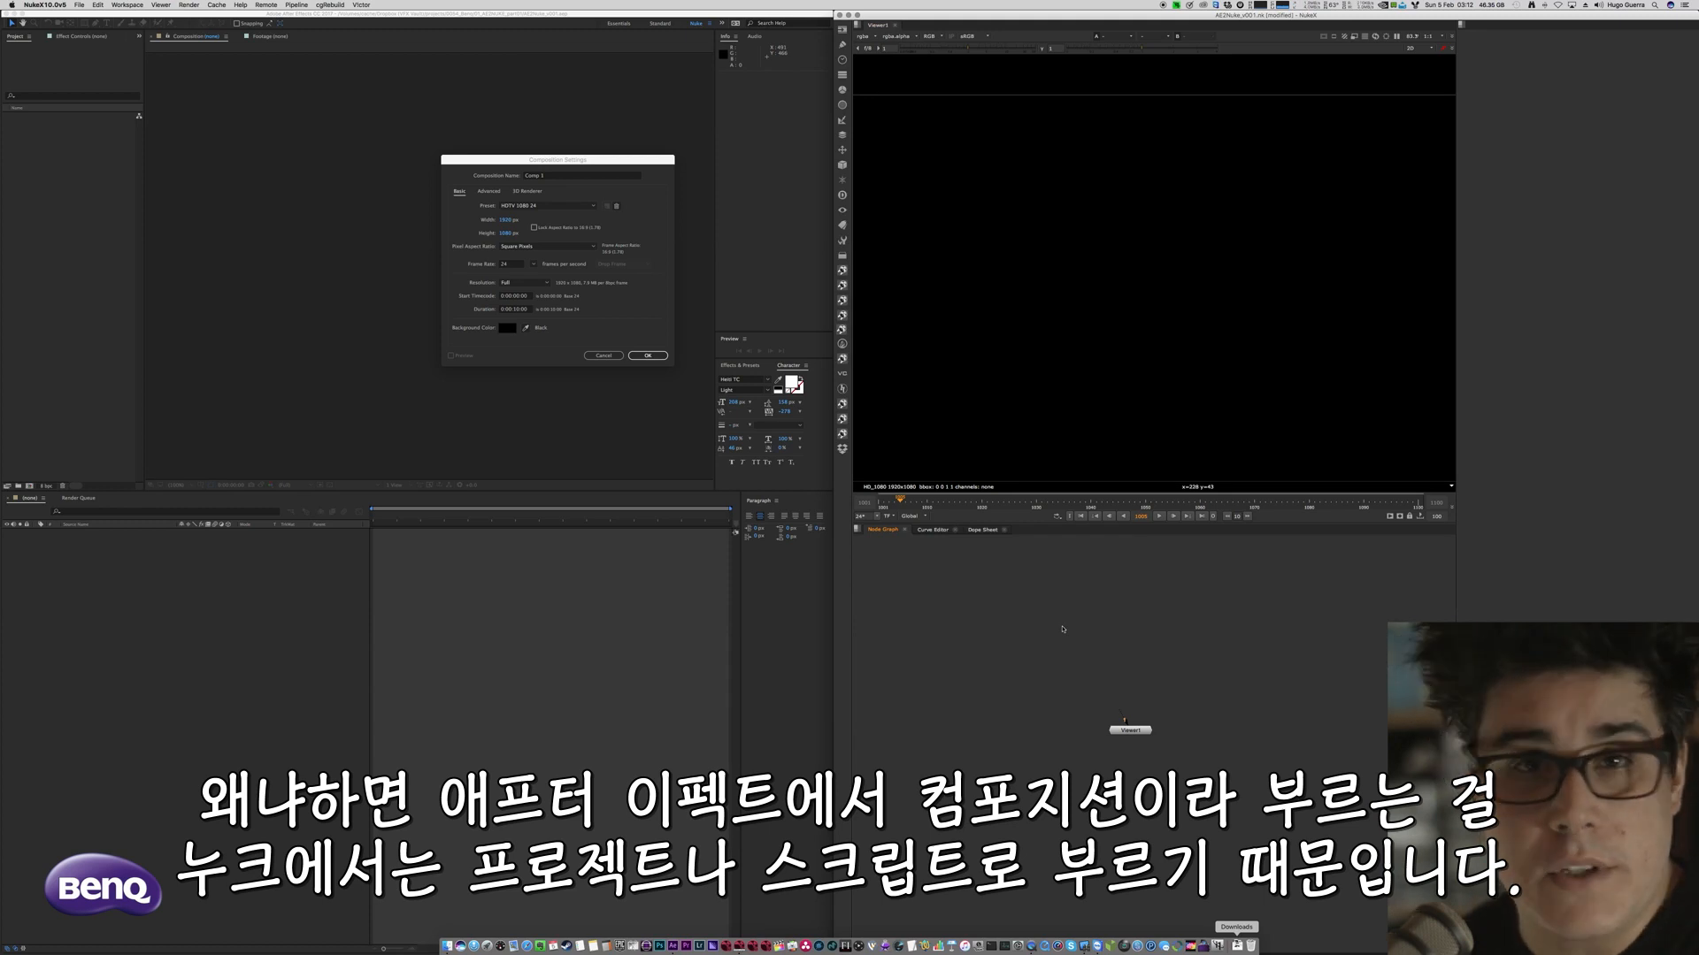
Open the Nuke project settings and examine the frame range and fps values
click(98, 4)
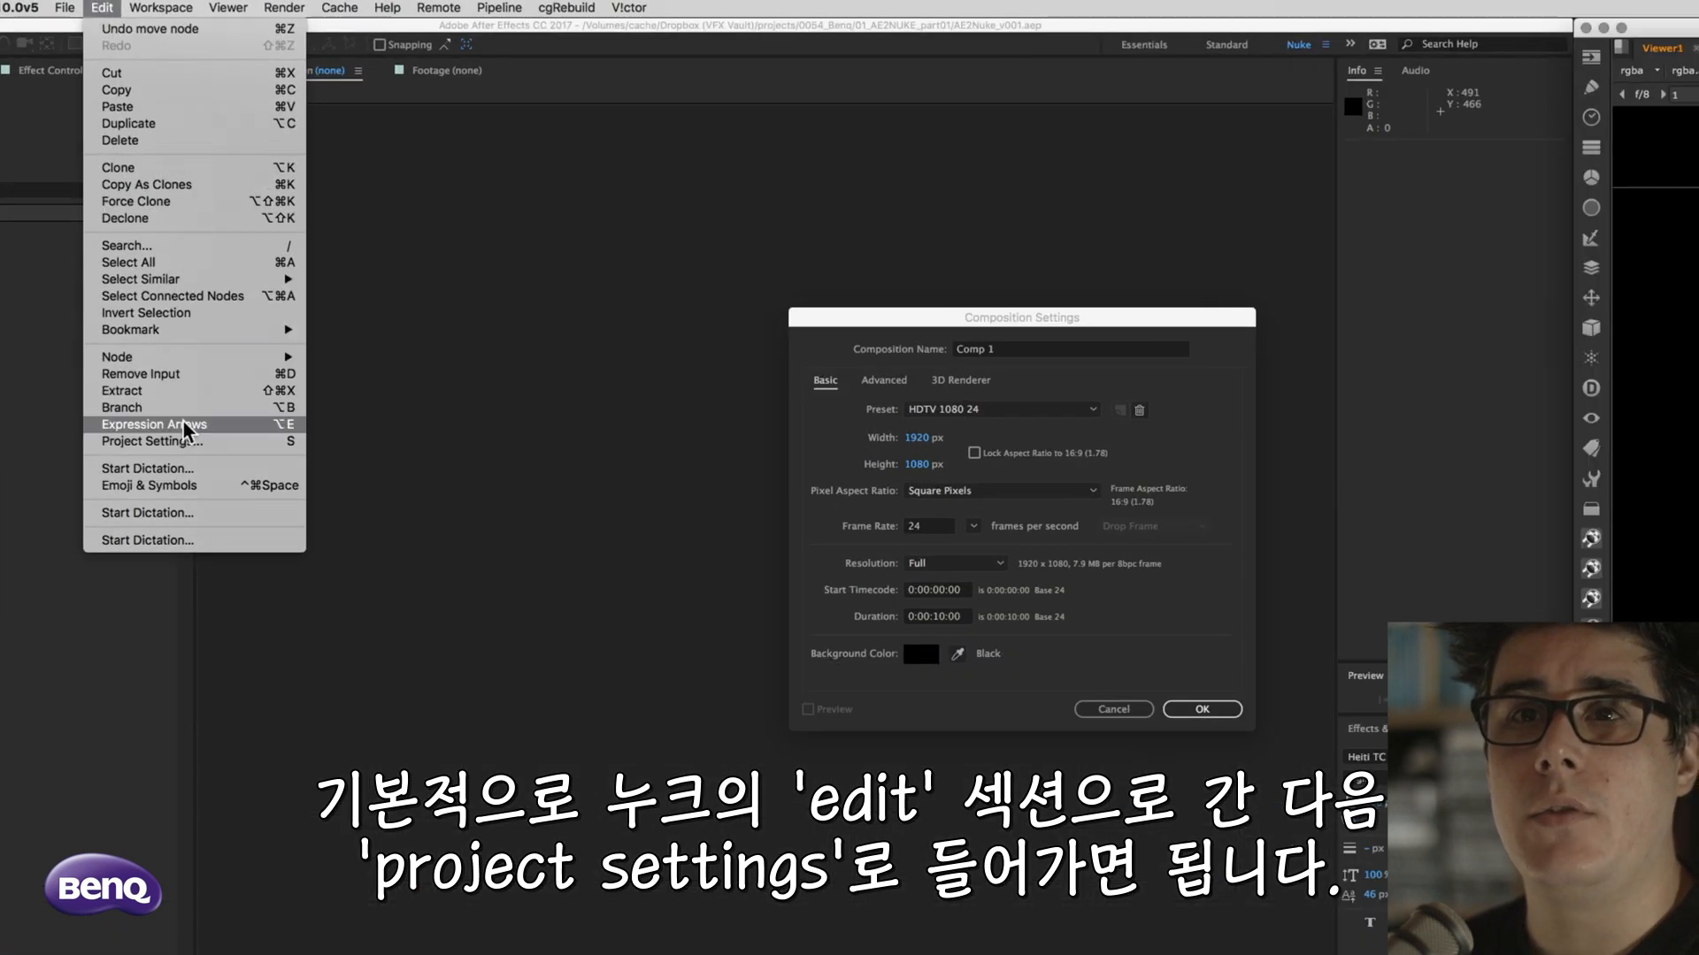
click(147, 440)
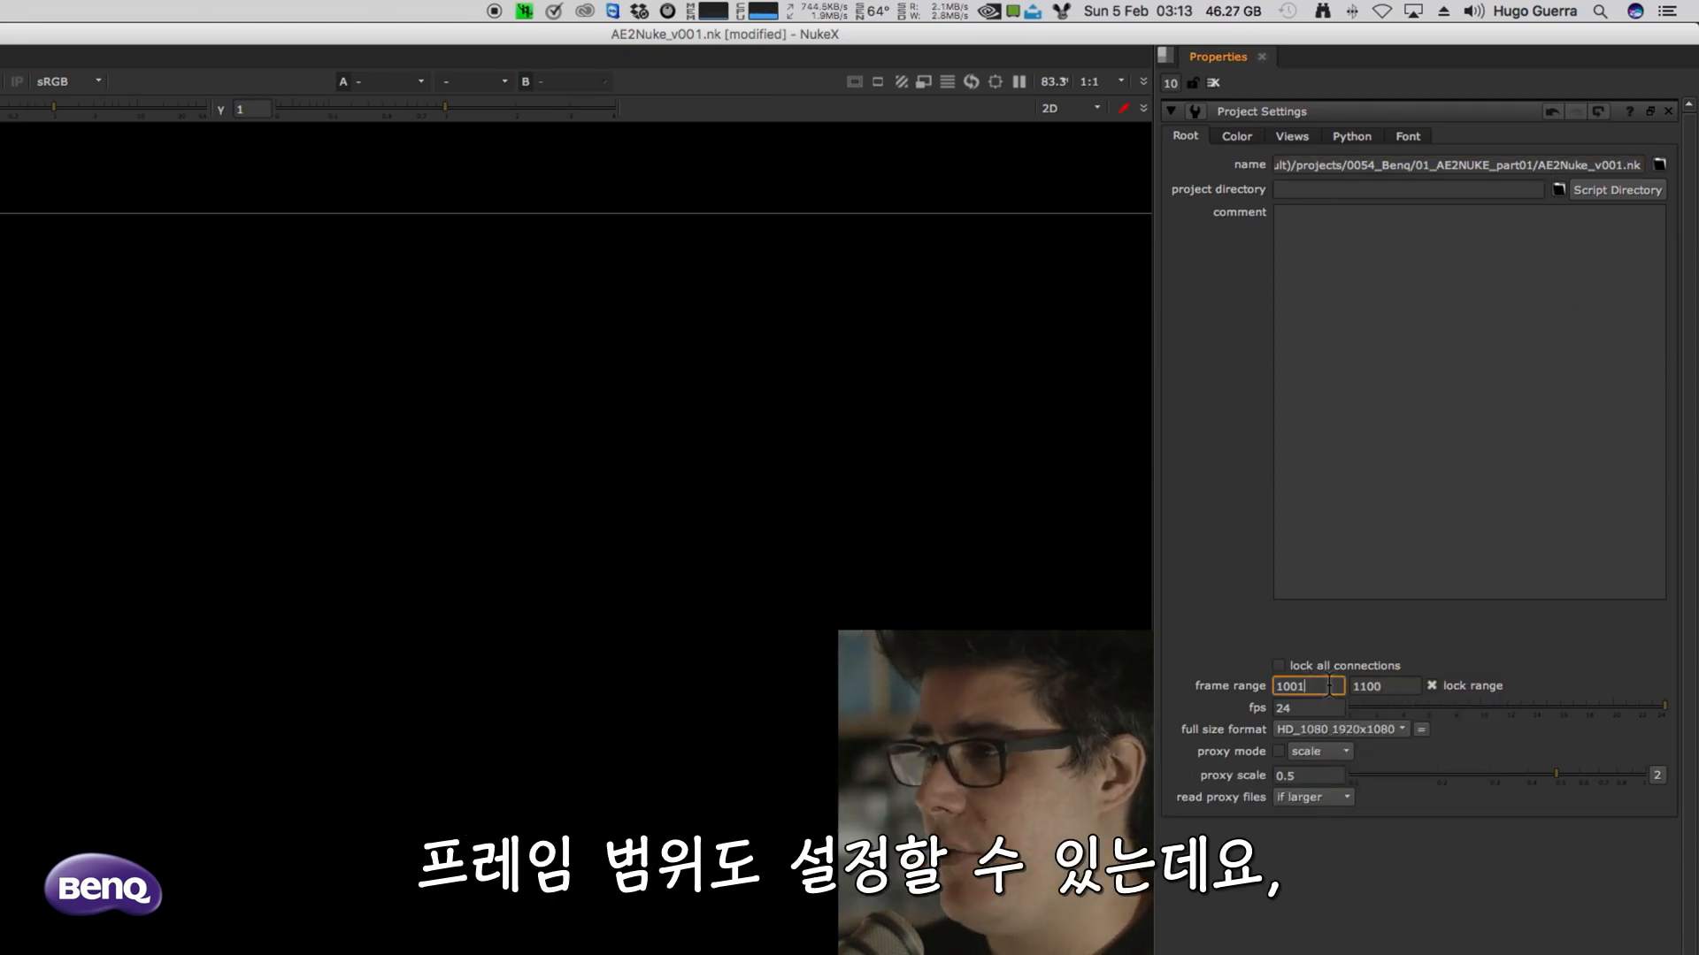
click(1377, 686)
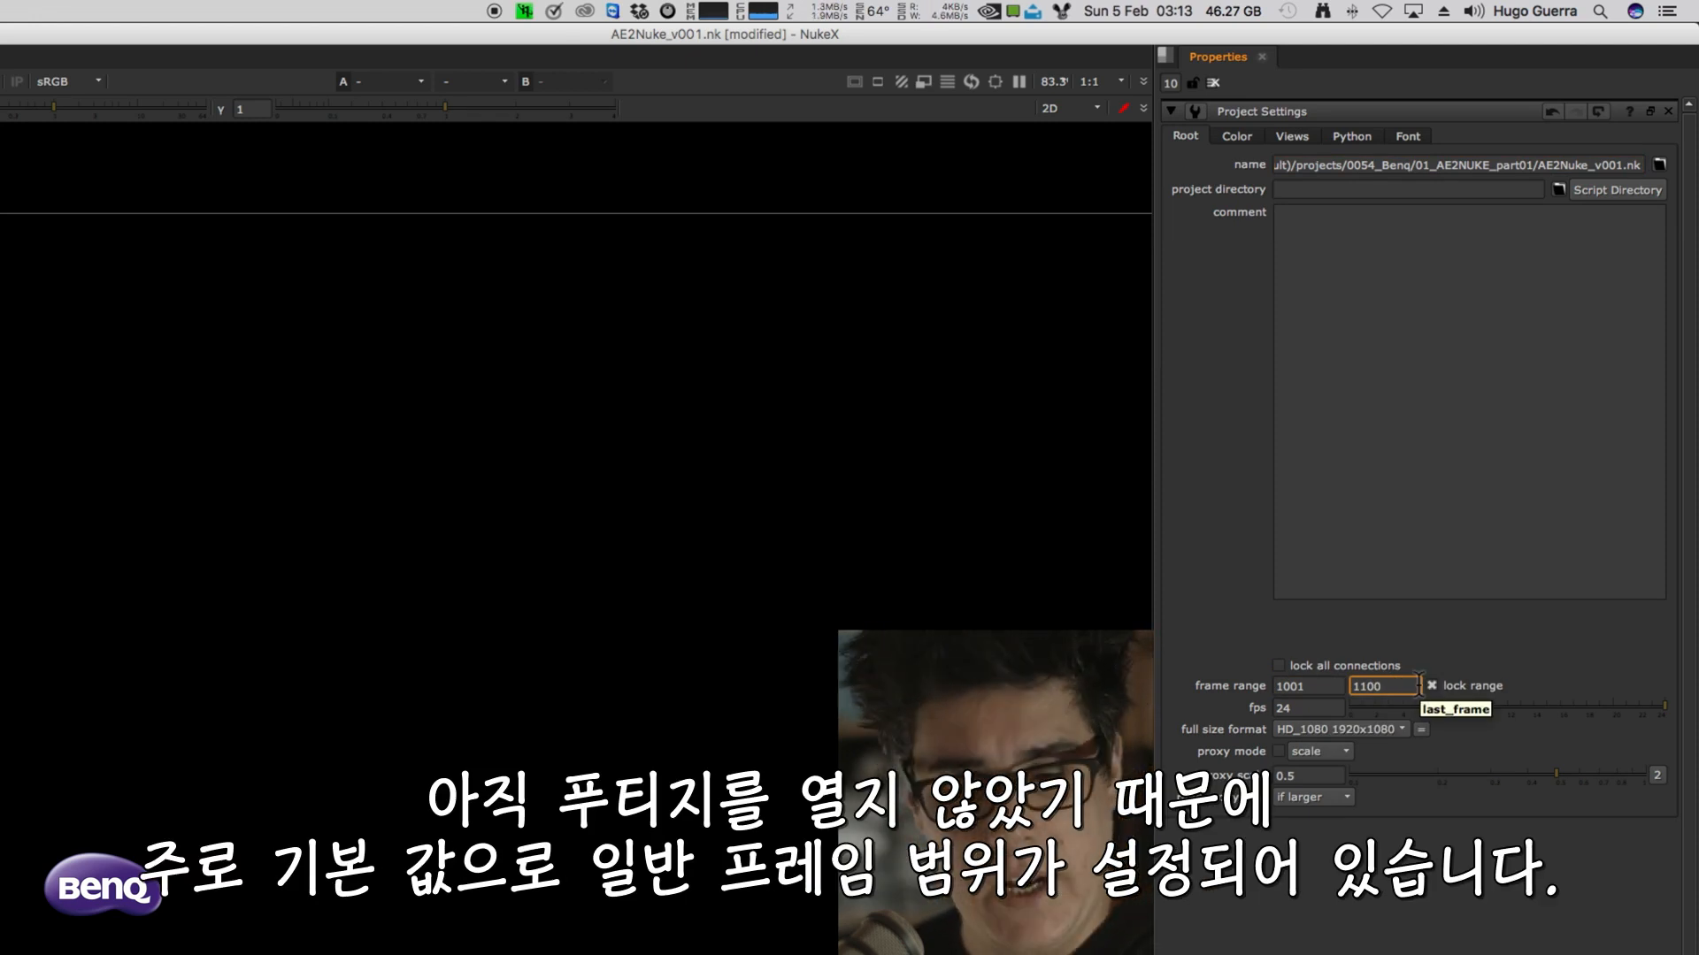
click(1307, 708)
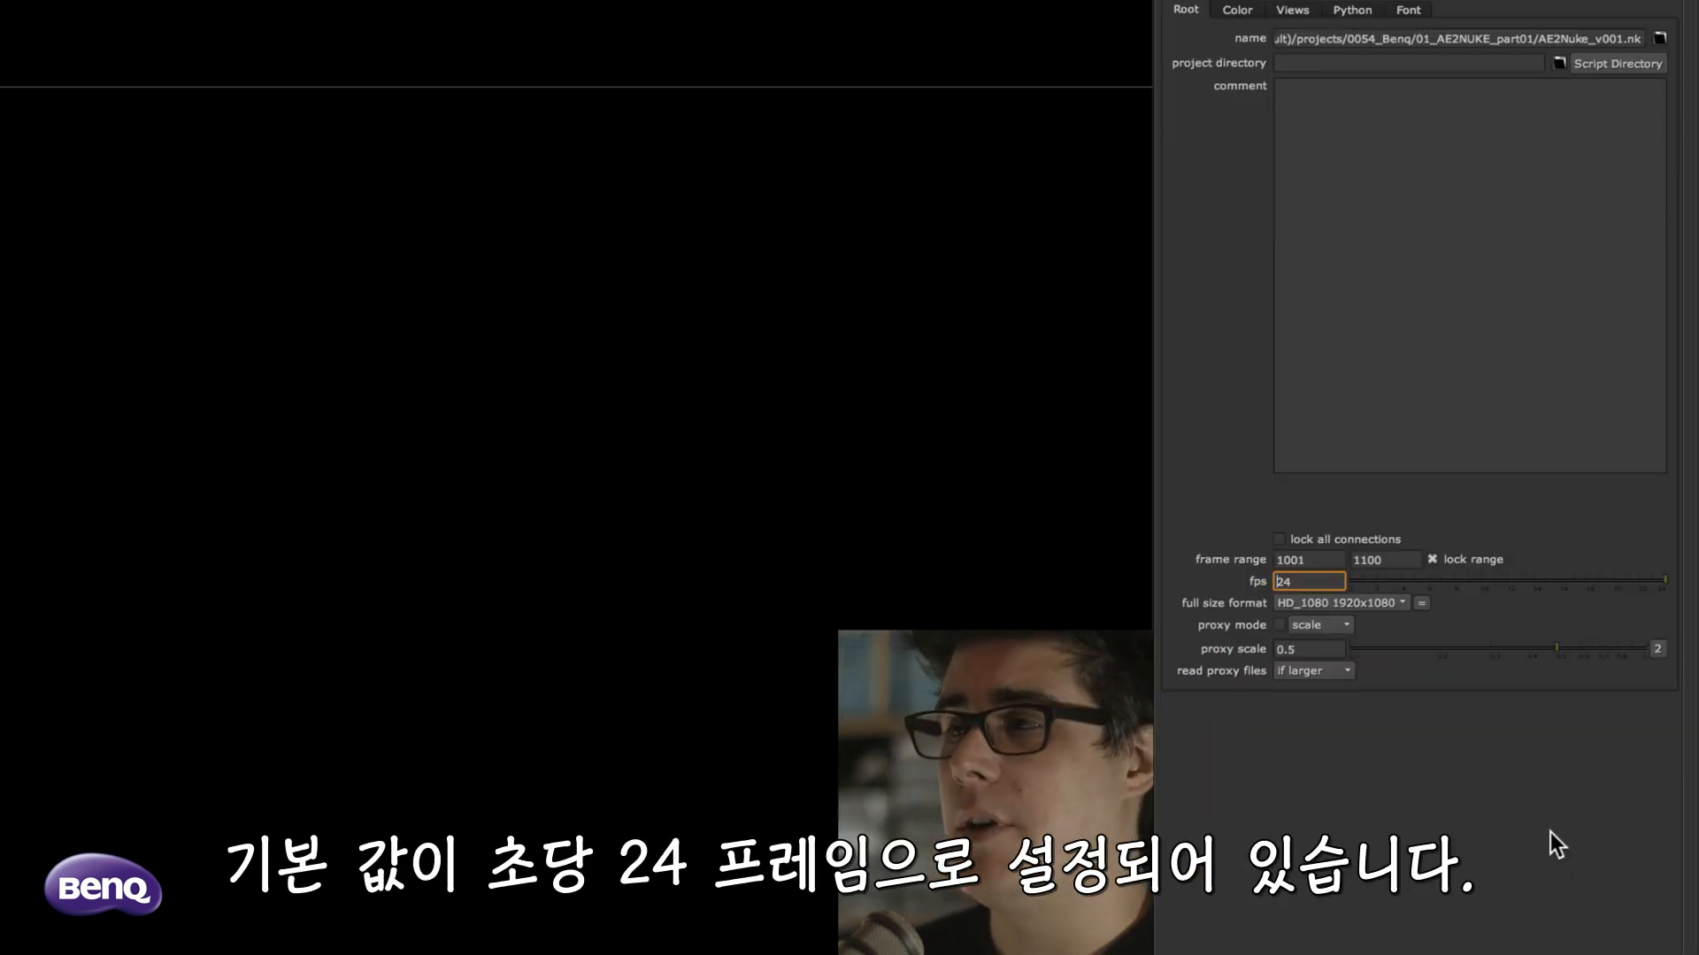
Try the UHD_4K full size format for the project and return it to HD_1080
click(1404, 729)
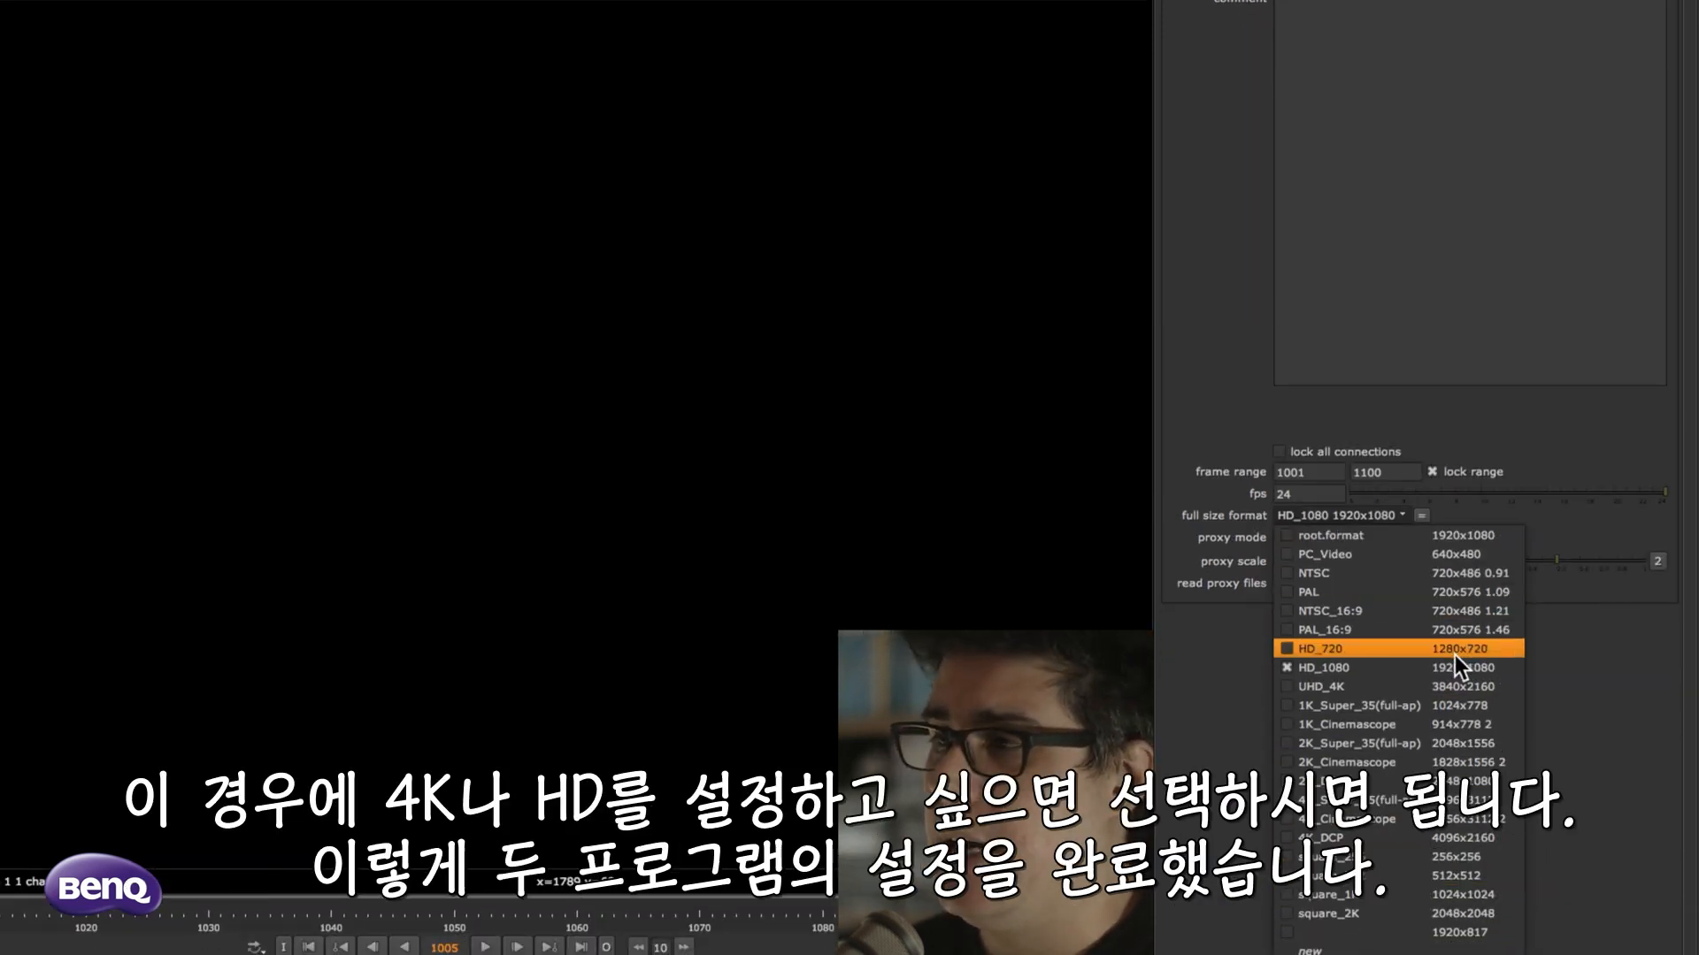
click(1411, 685)
click(1346, 515)
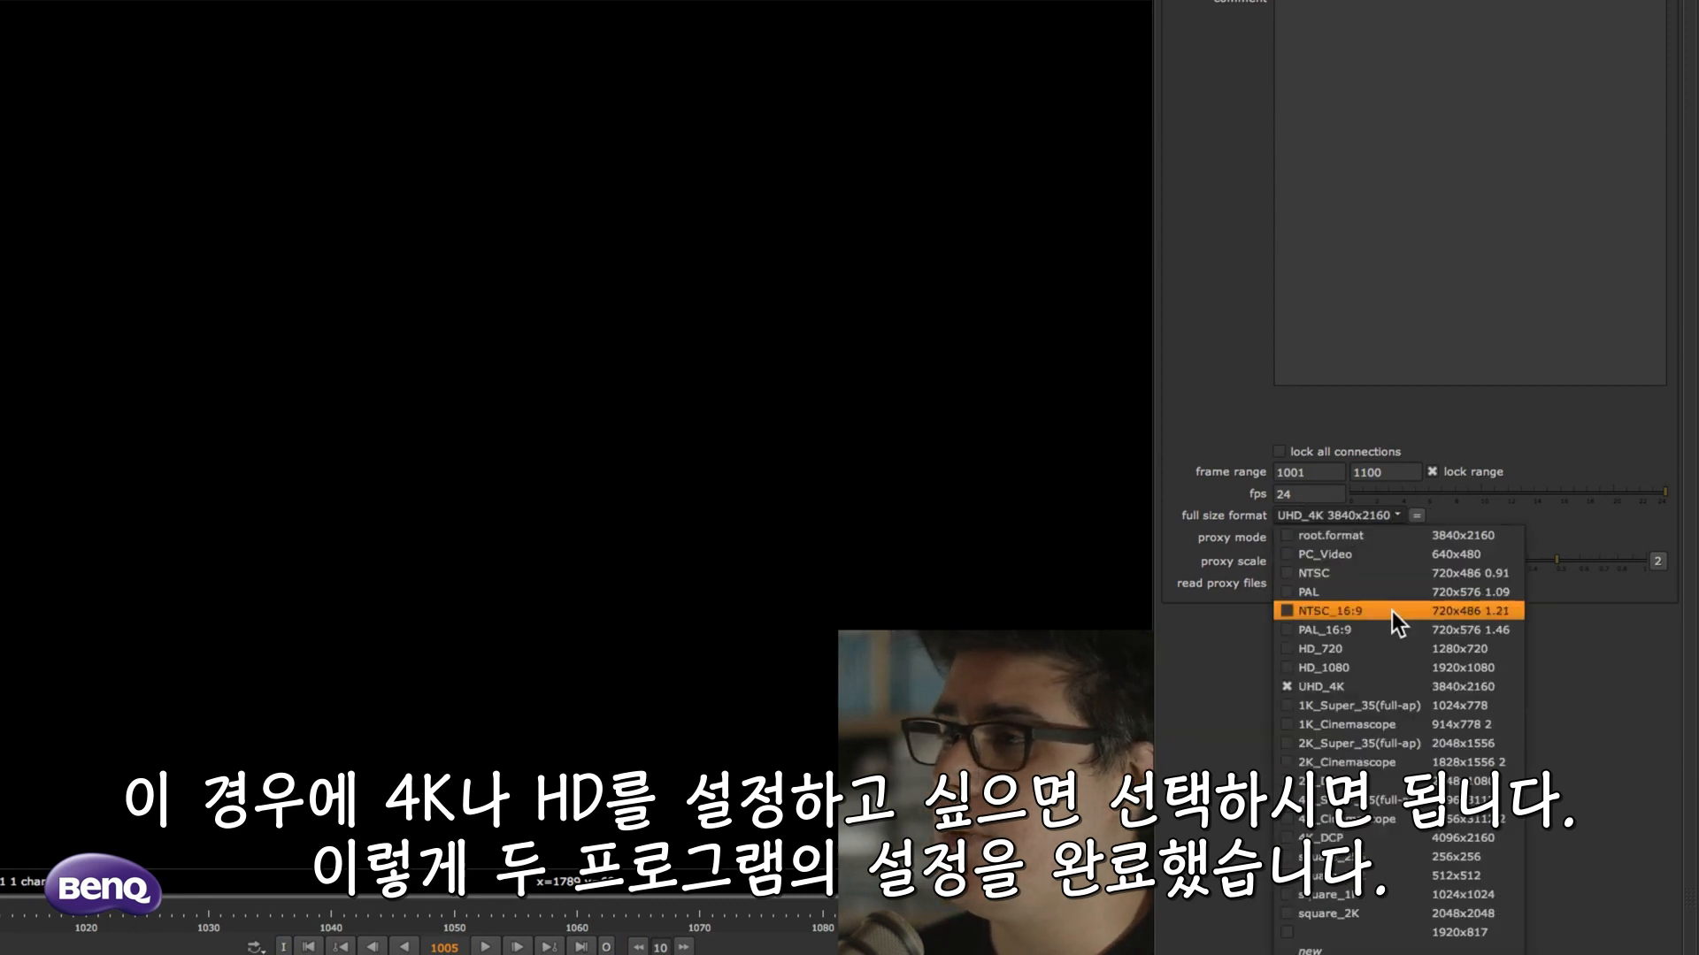
click(1384, 667)
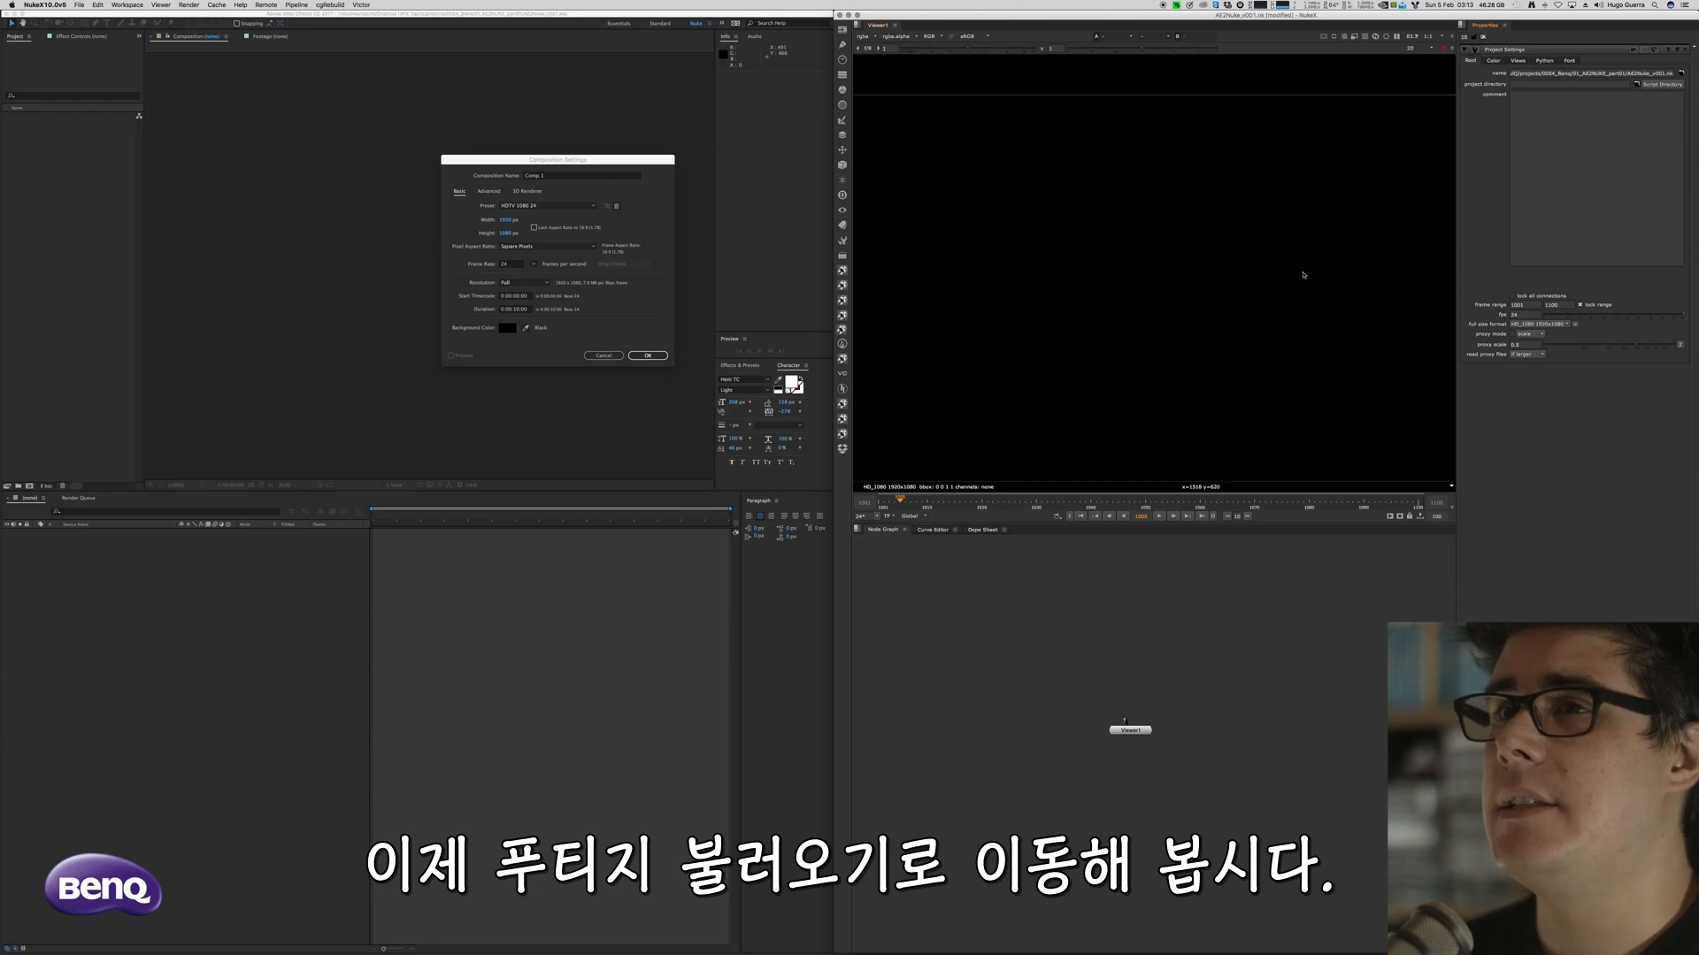
Discard the pending composition in After Effects and import the footage from the gtc_sh090_comp_v020 folder
click(608, 358)
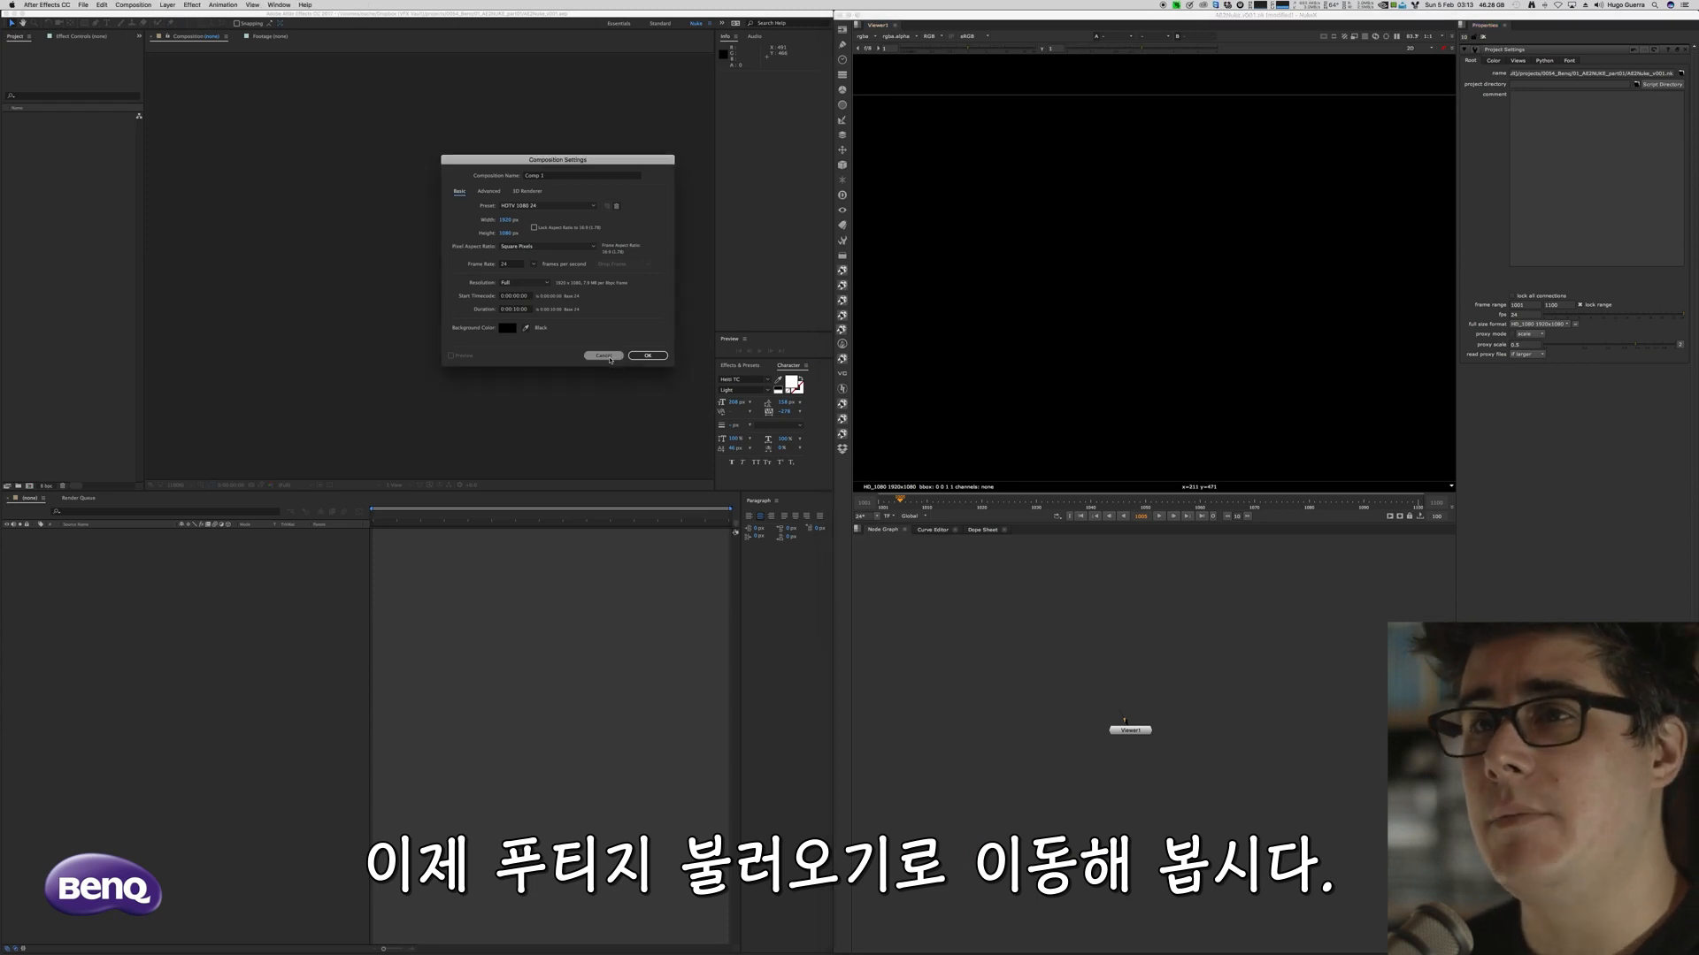
click(606, 356)
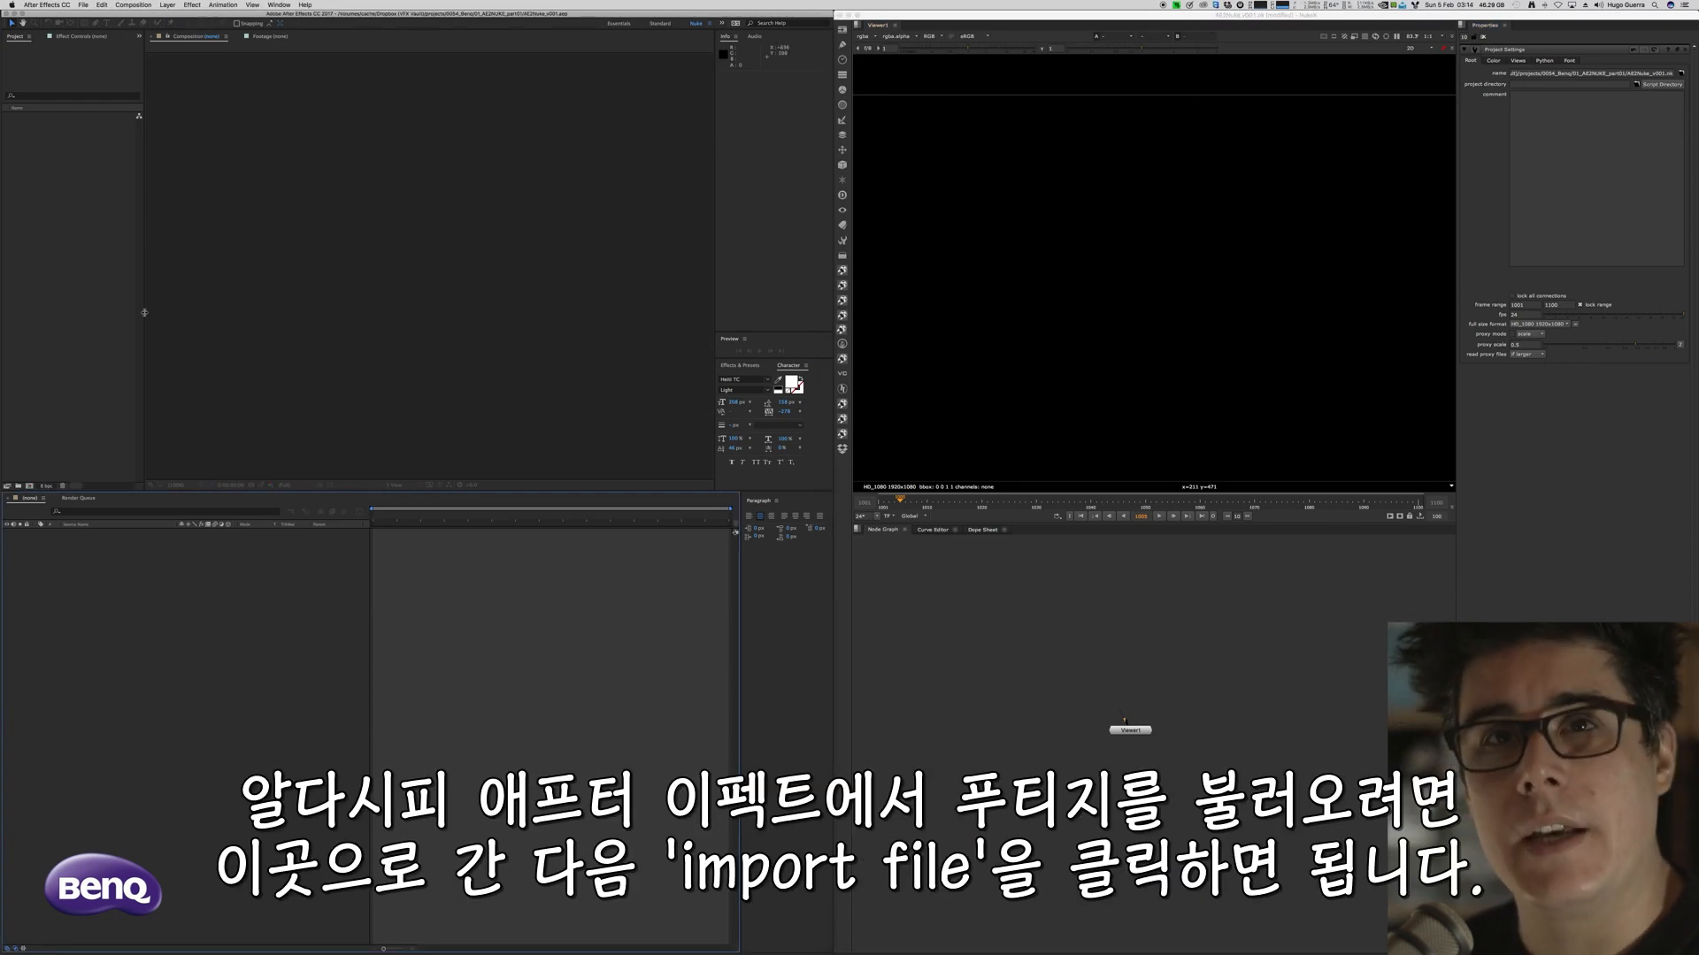
click(94, 303)
click(80, 5)
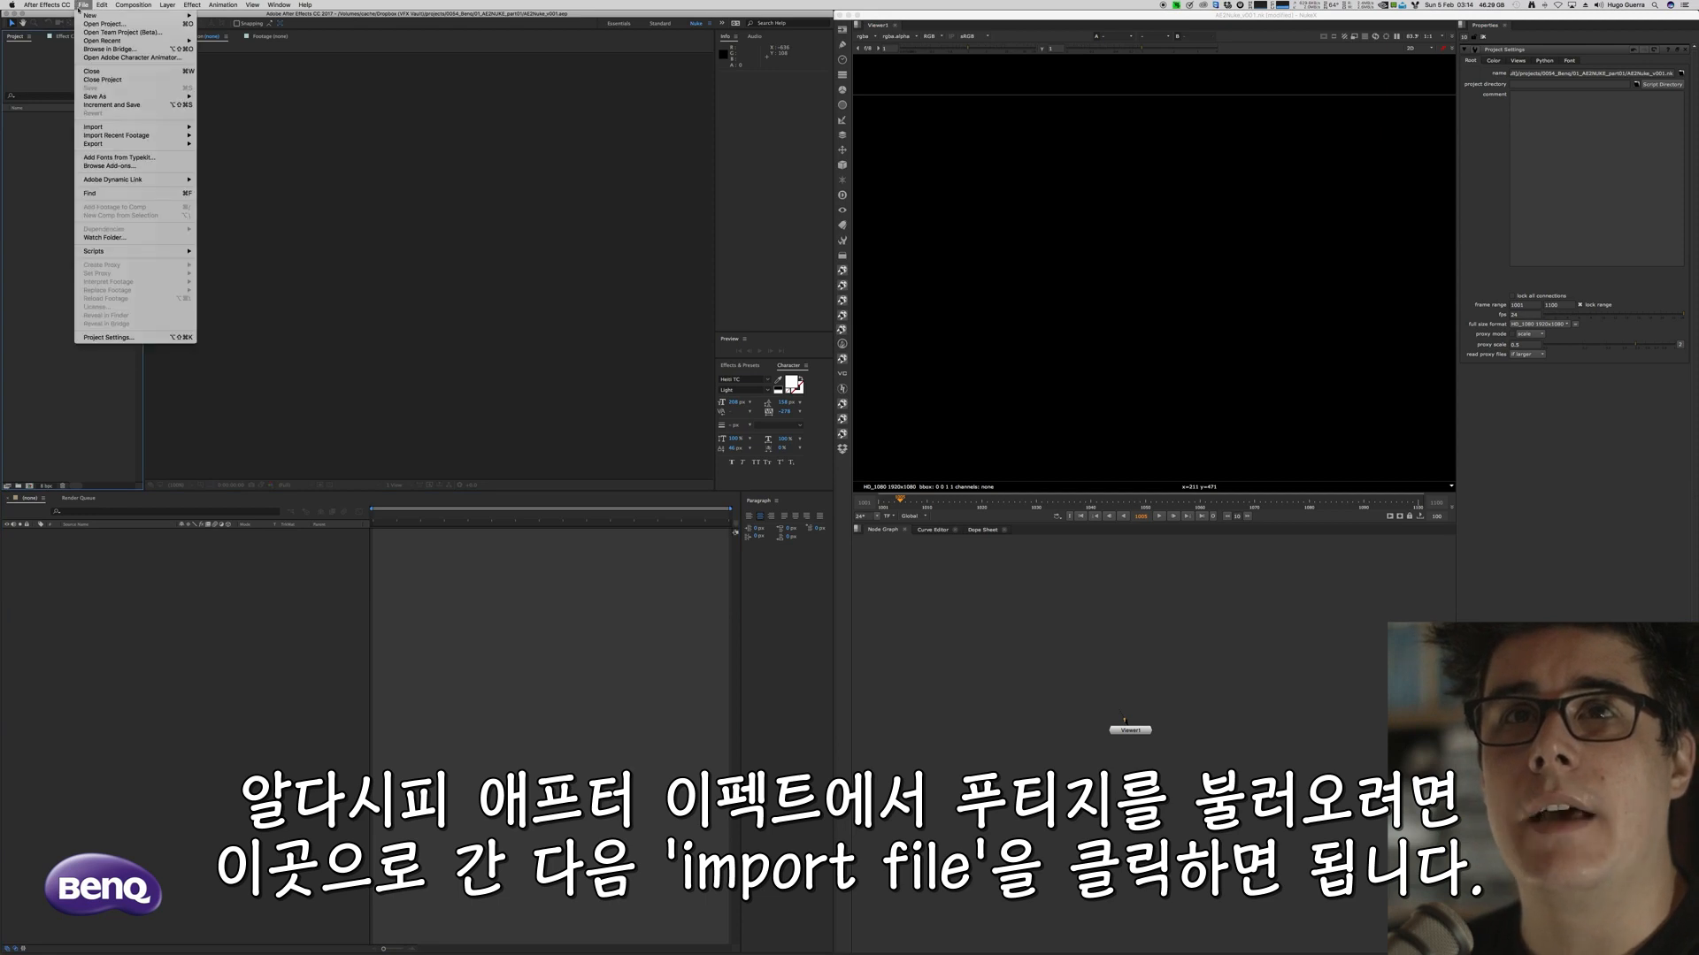
mouse_move(134, 128)
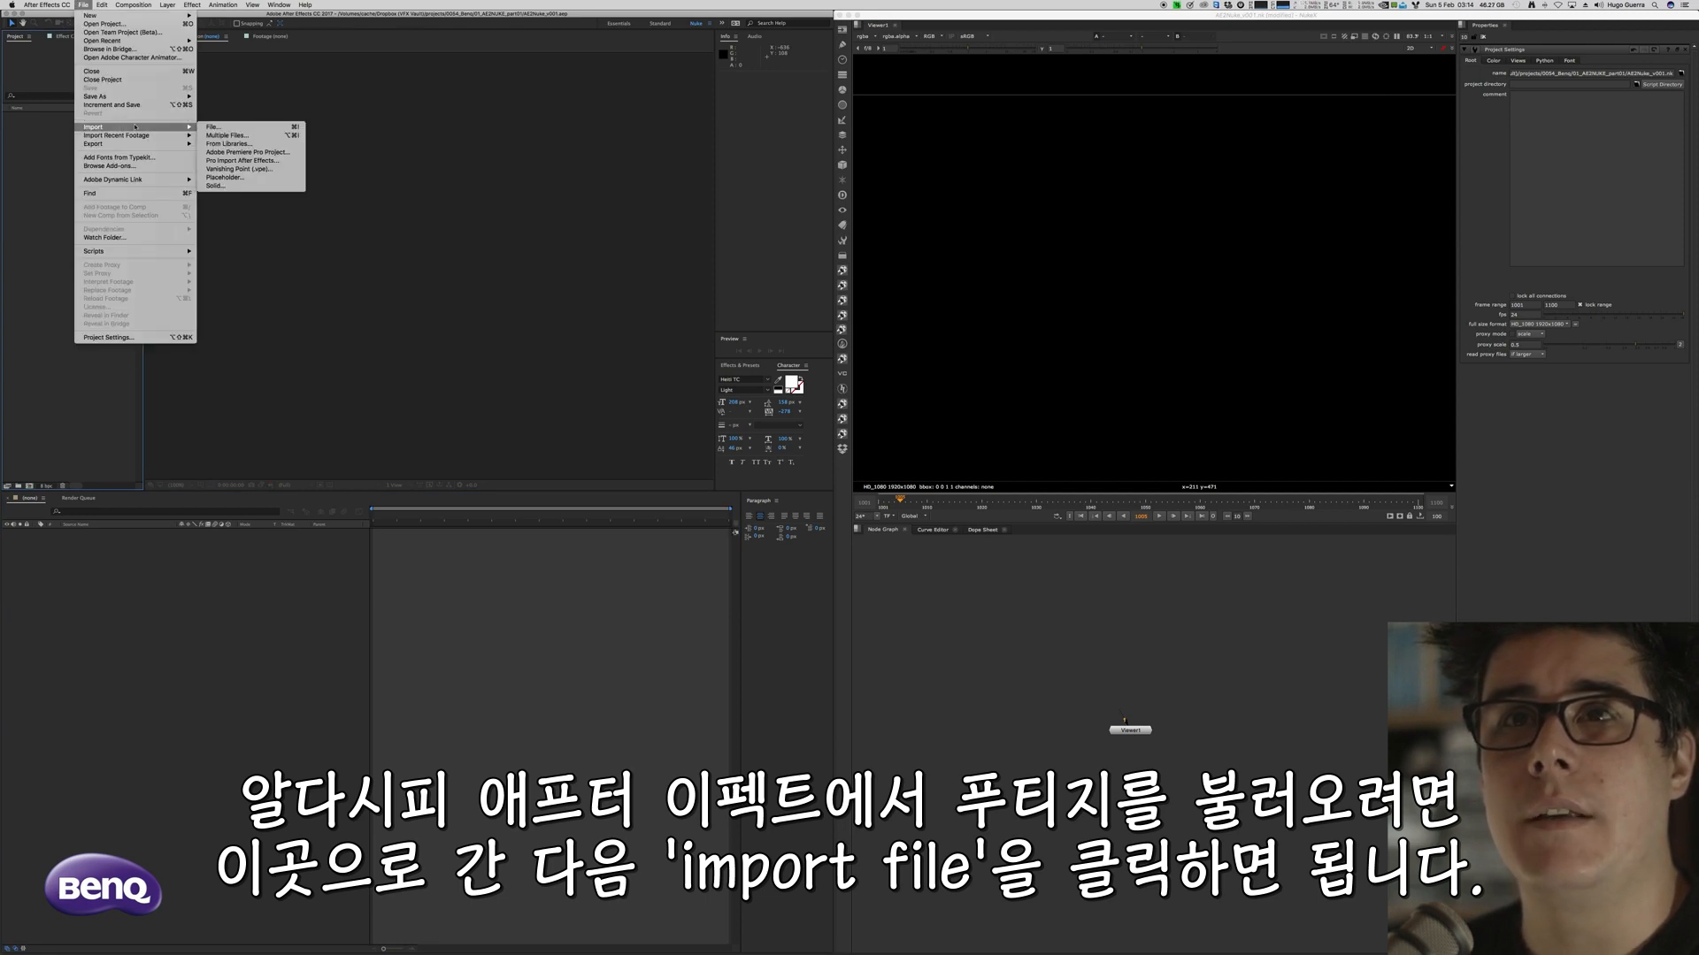
click(217, 126)
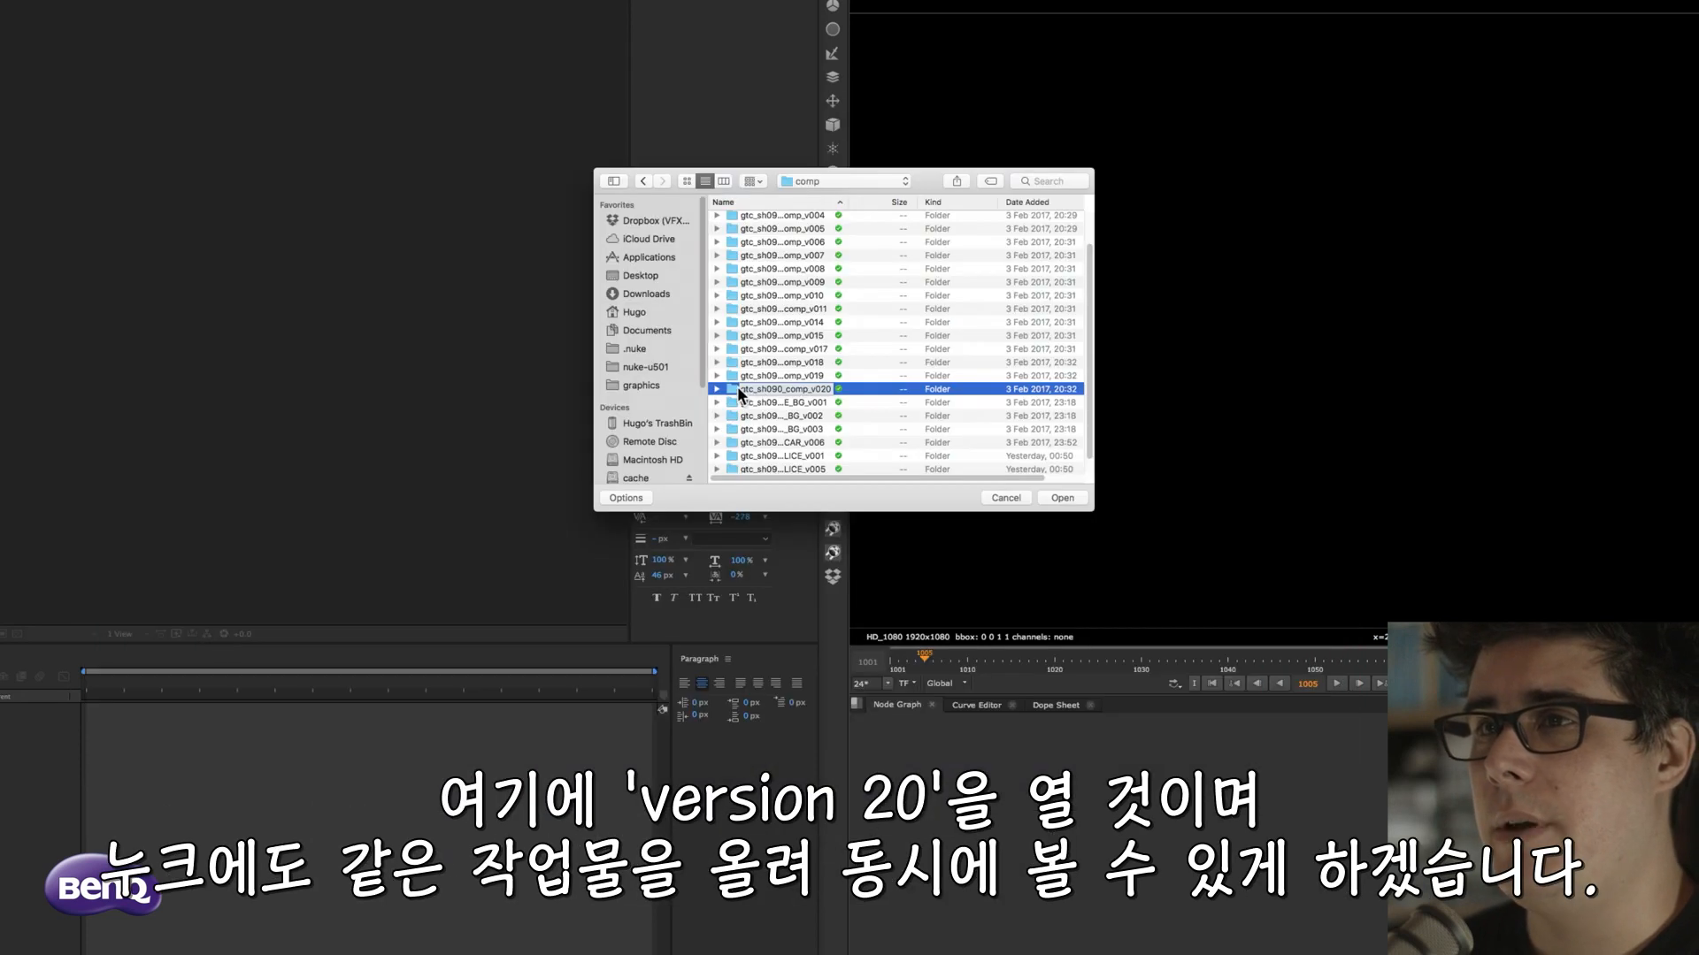
double_click(738, 388)
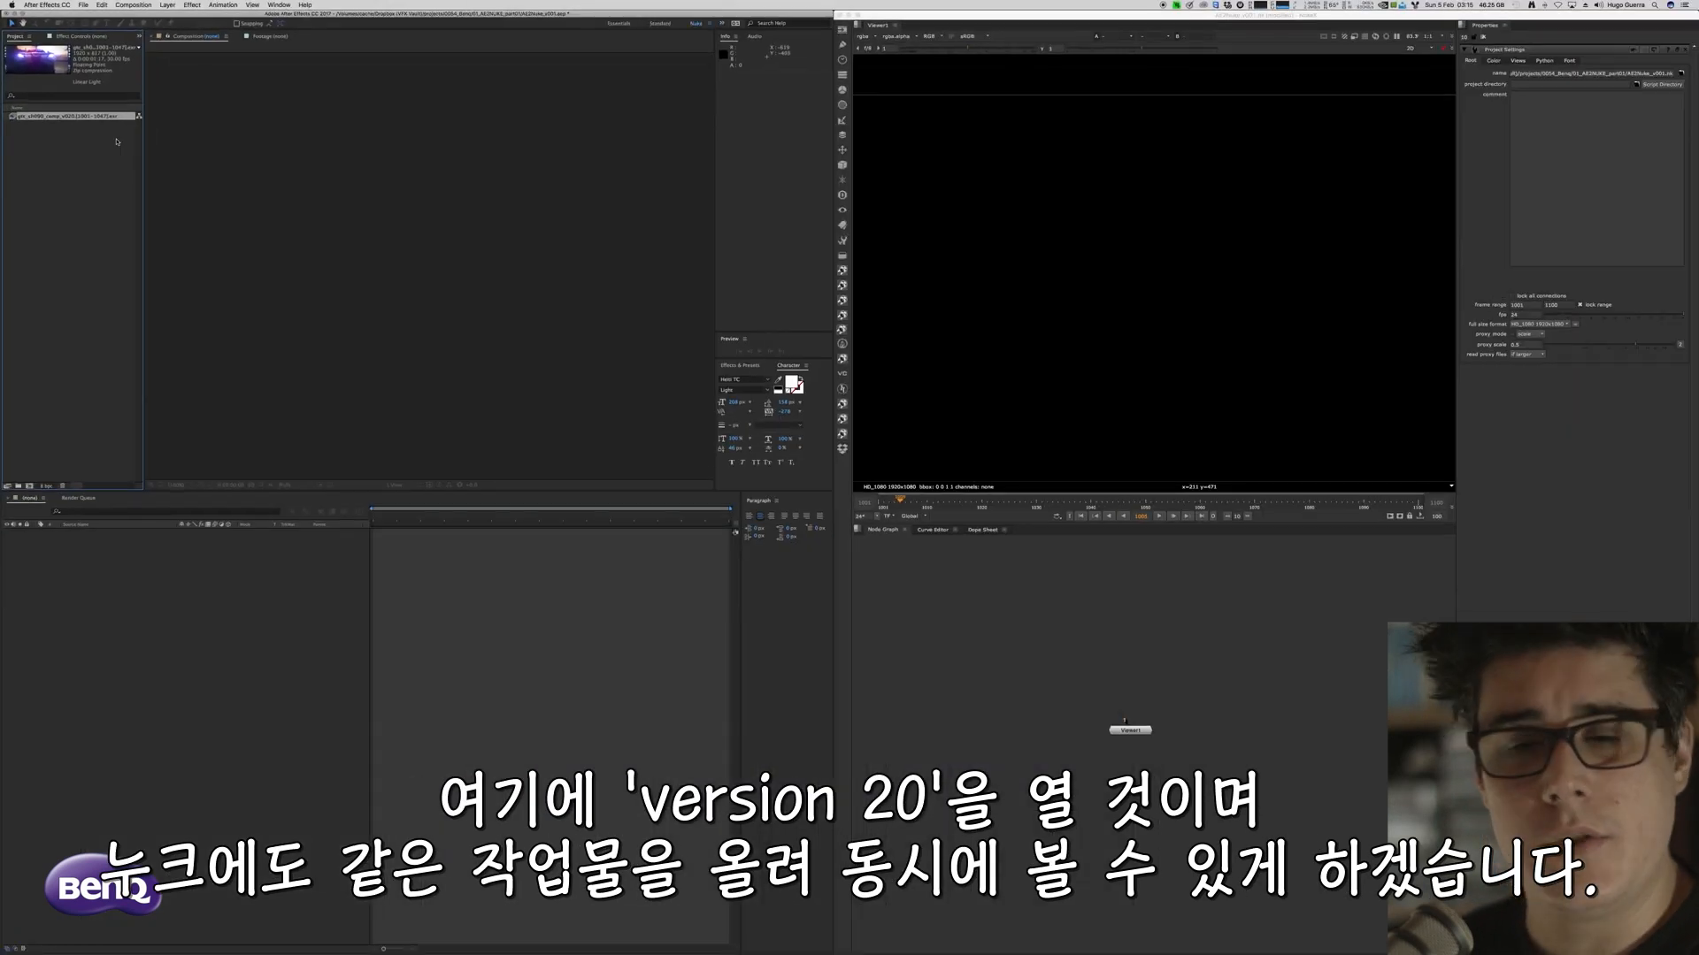
Switch to Nuke and look through the image, draw, time, channel, color and filter node categories
click(1276, 603)
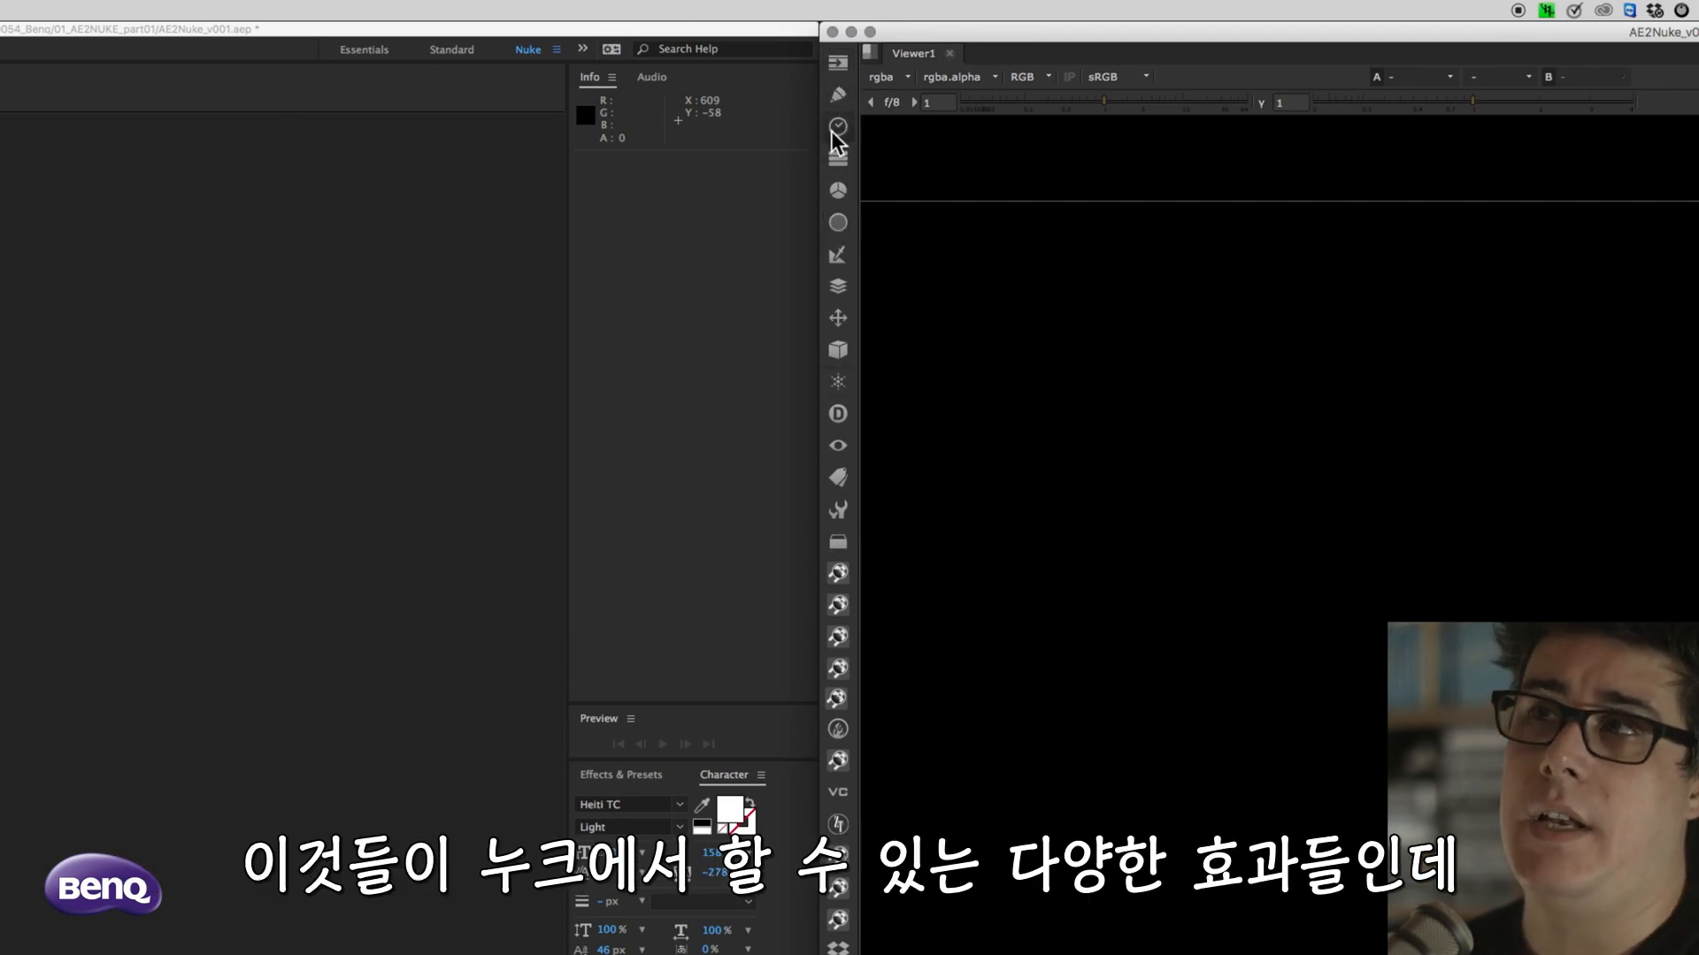
click(836, 65)
click(841, 93)
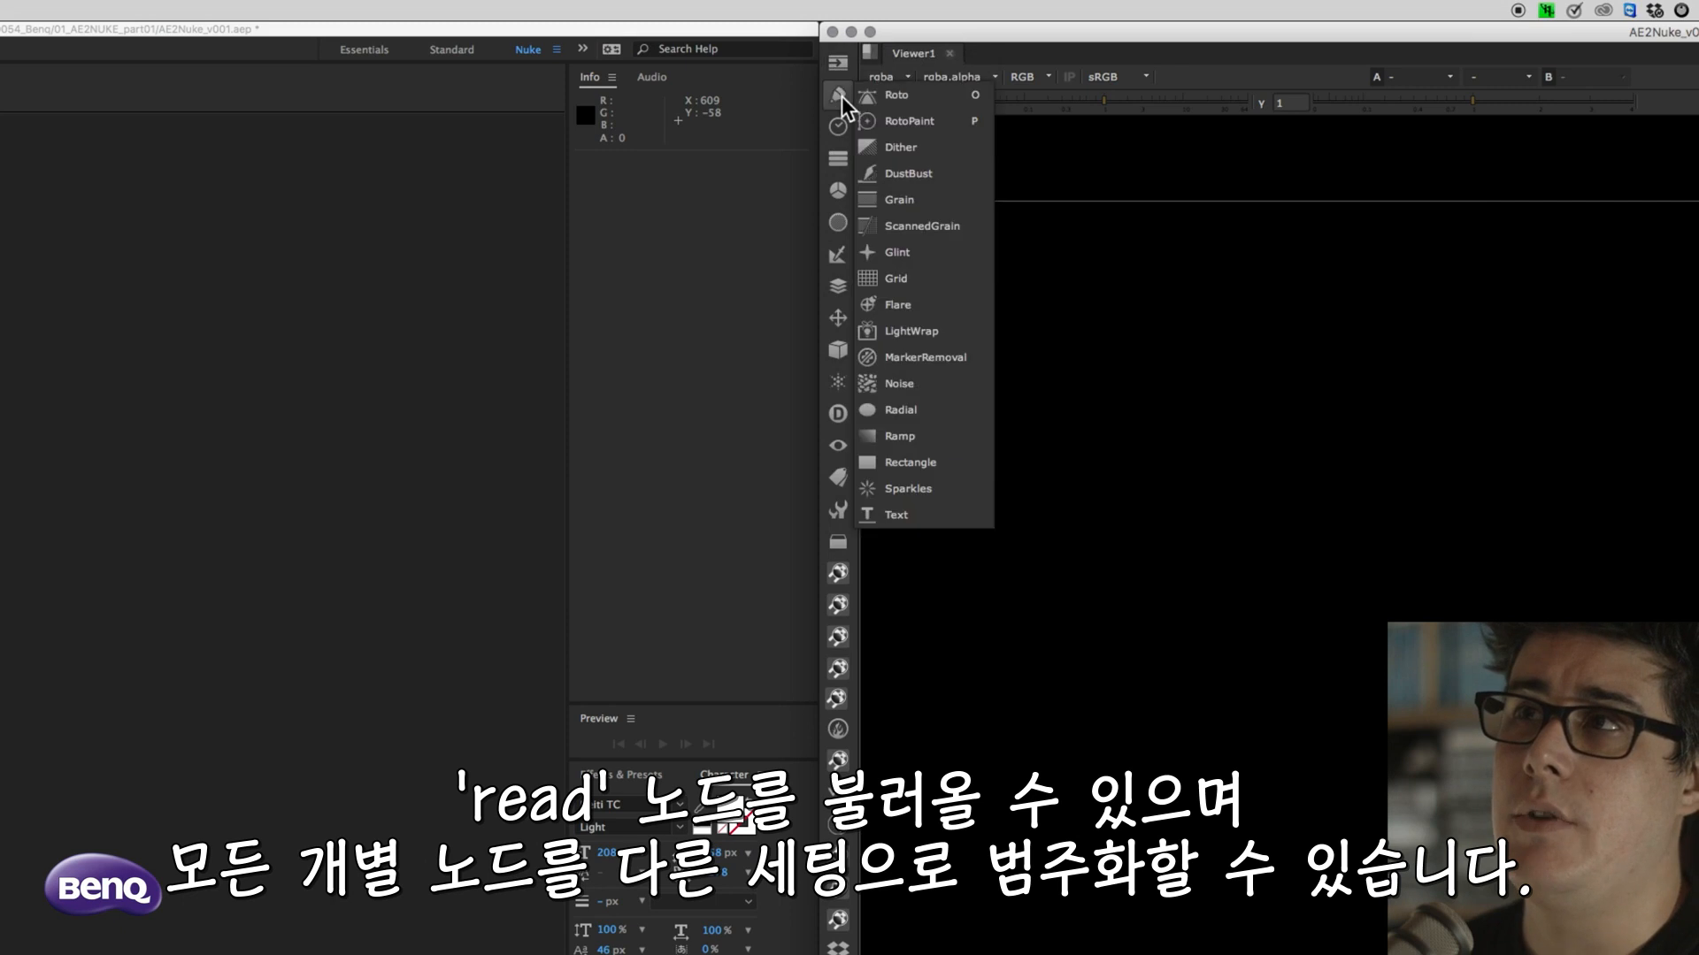
click(845, 129)
click(841, 128)
click(843, 165)
click(841, 166)
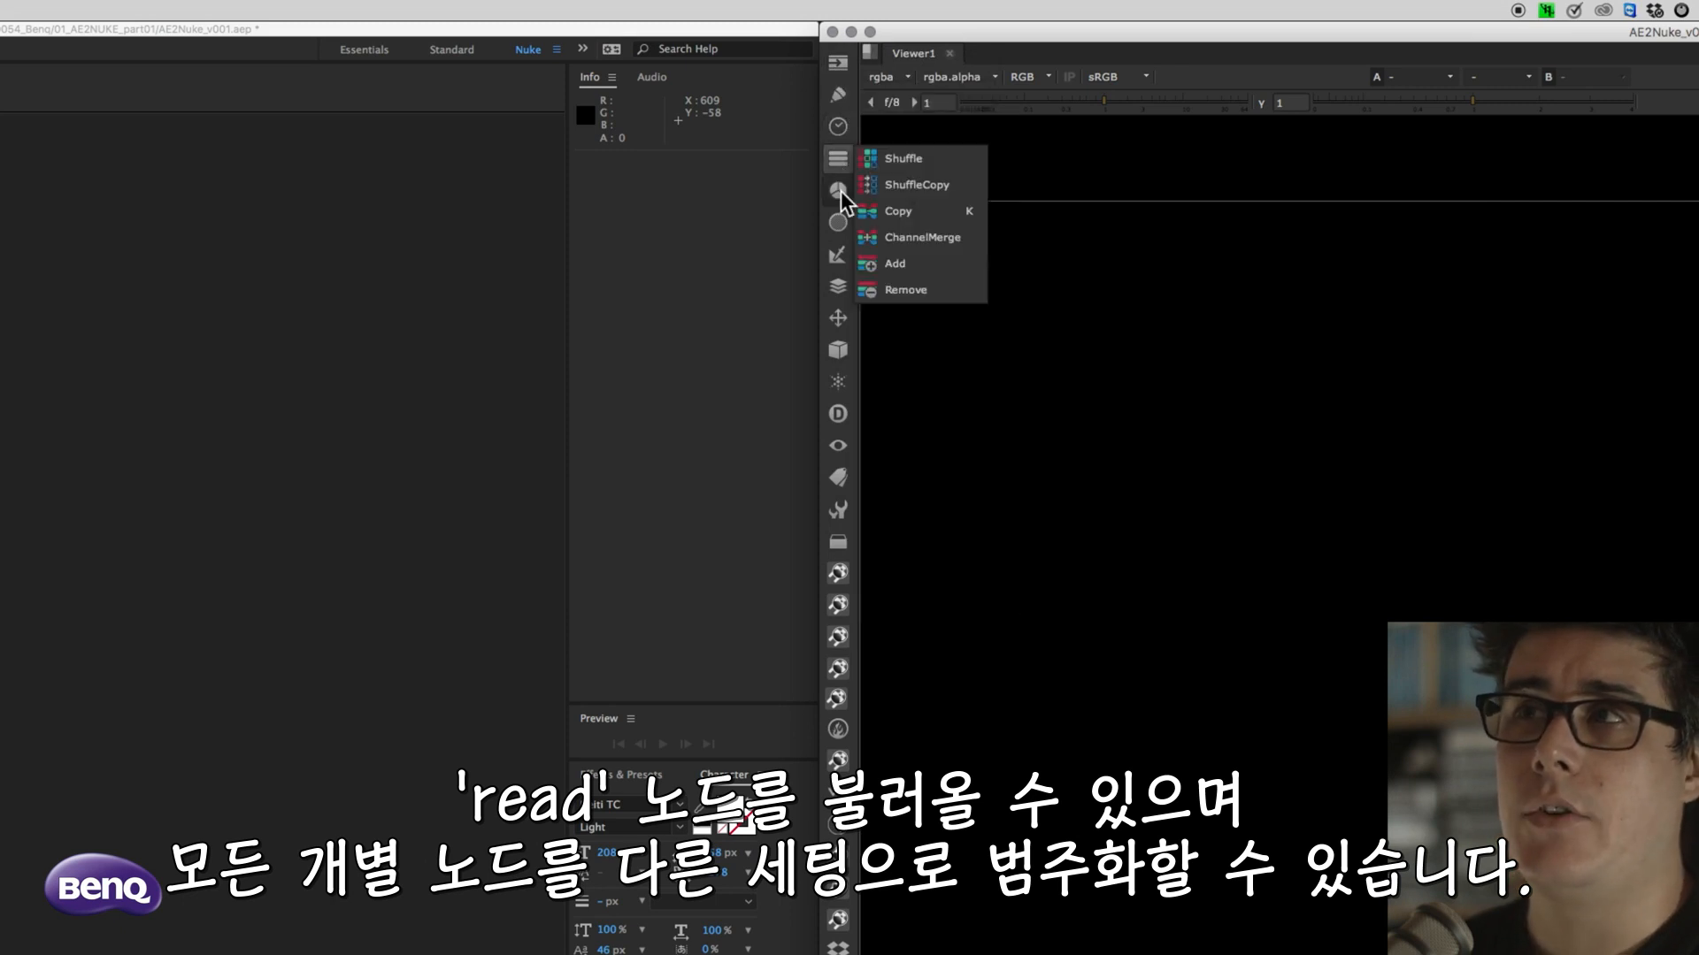
click(841, 202)
click(839, 222)
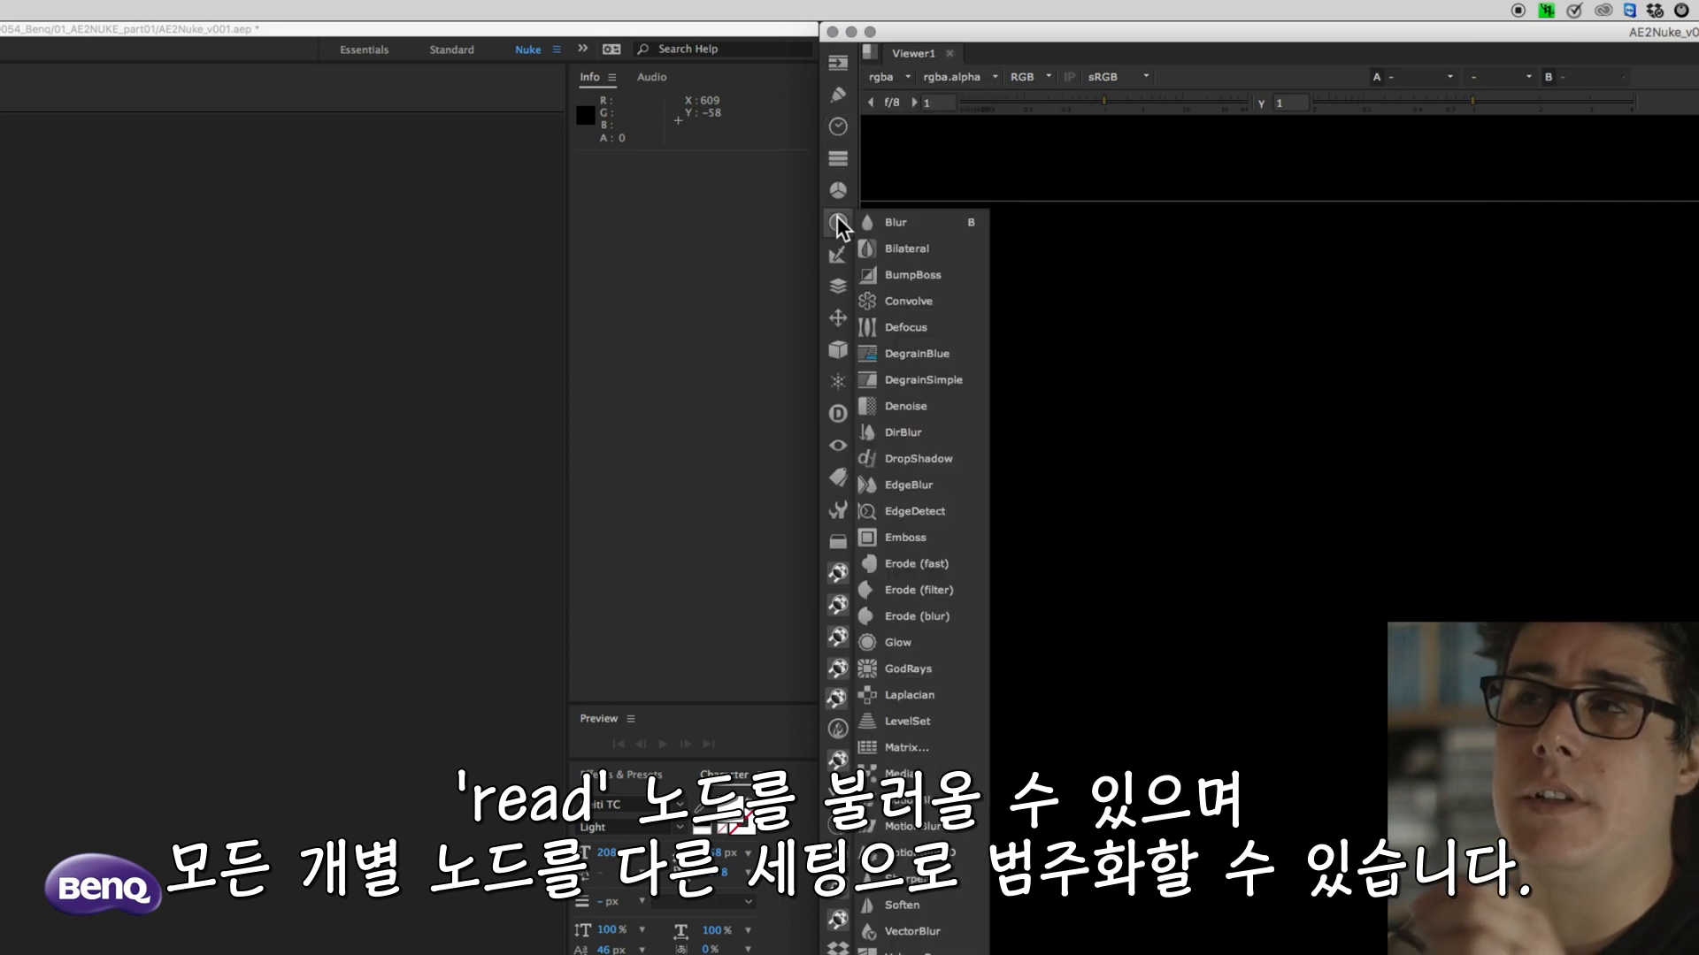
Start a Read node, turn off sequence grouping for the gtc_sh090_comp_v020 files, and pick through individual EXR frames
click(836, 64)
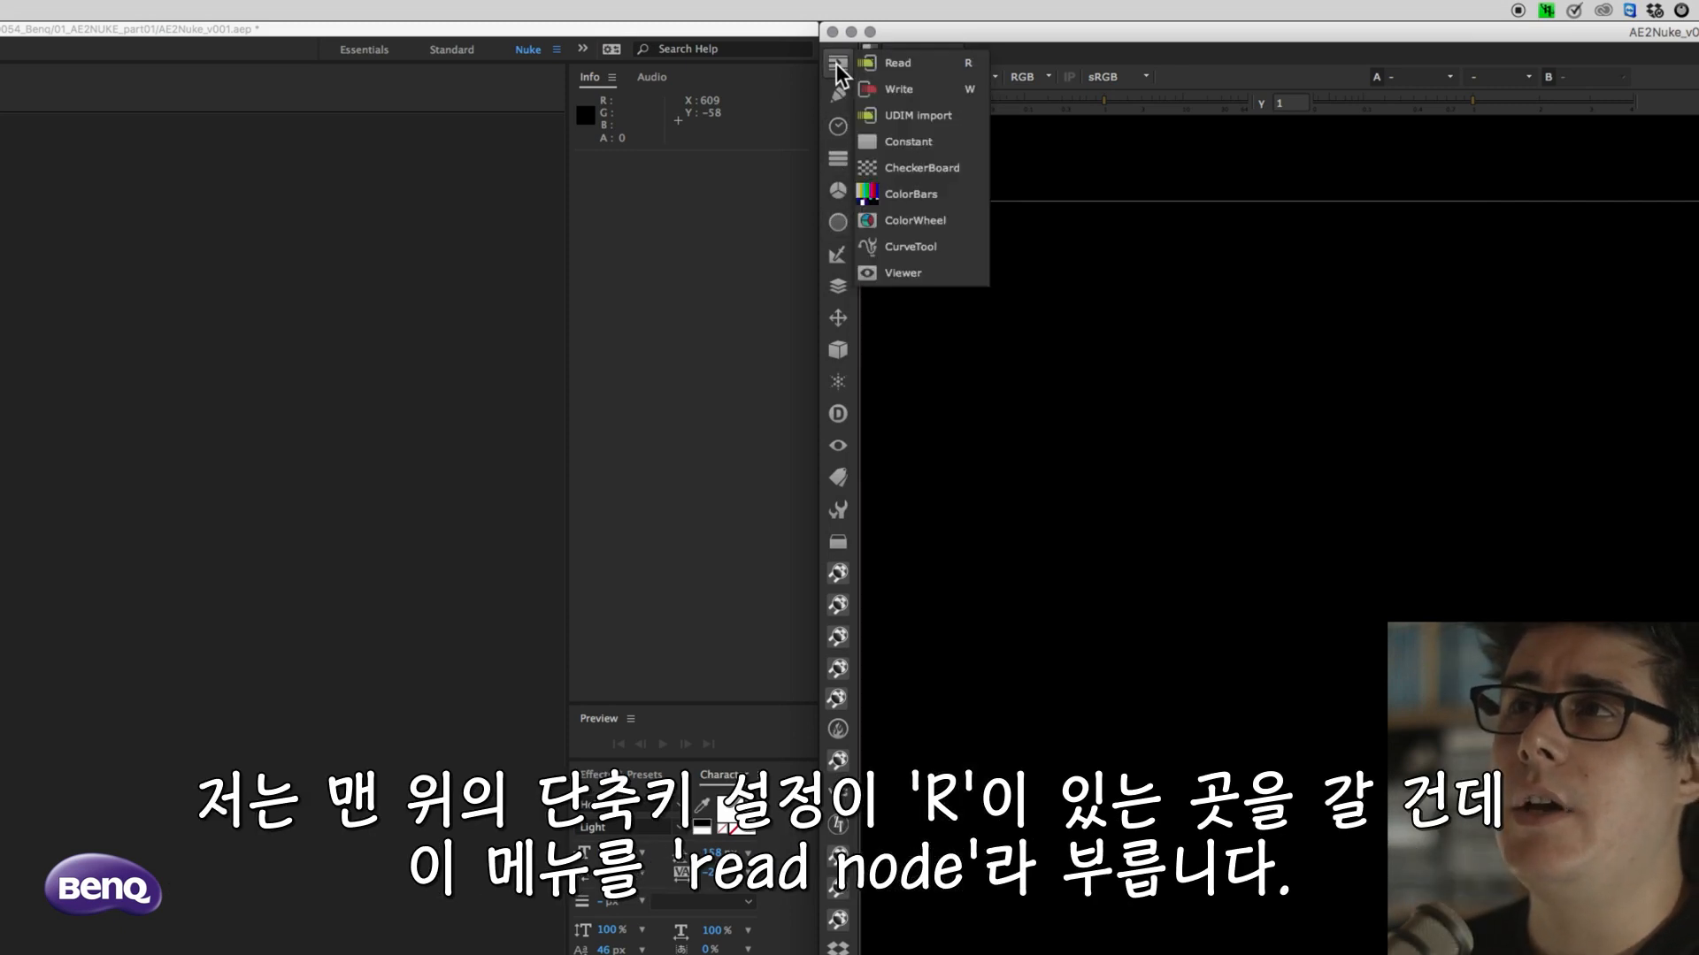
click(933, 62)
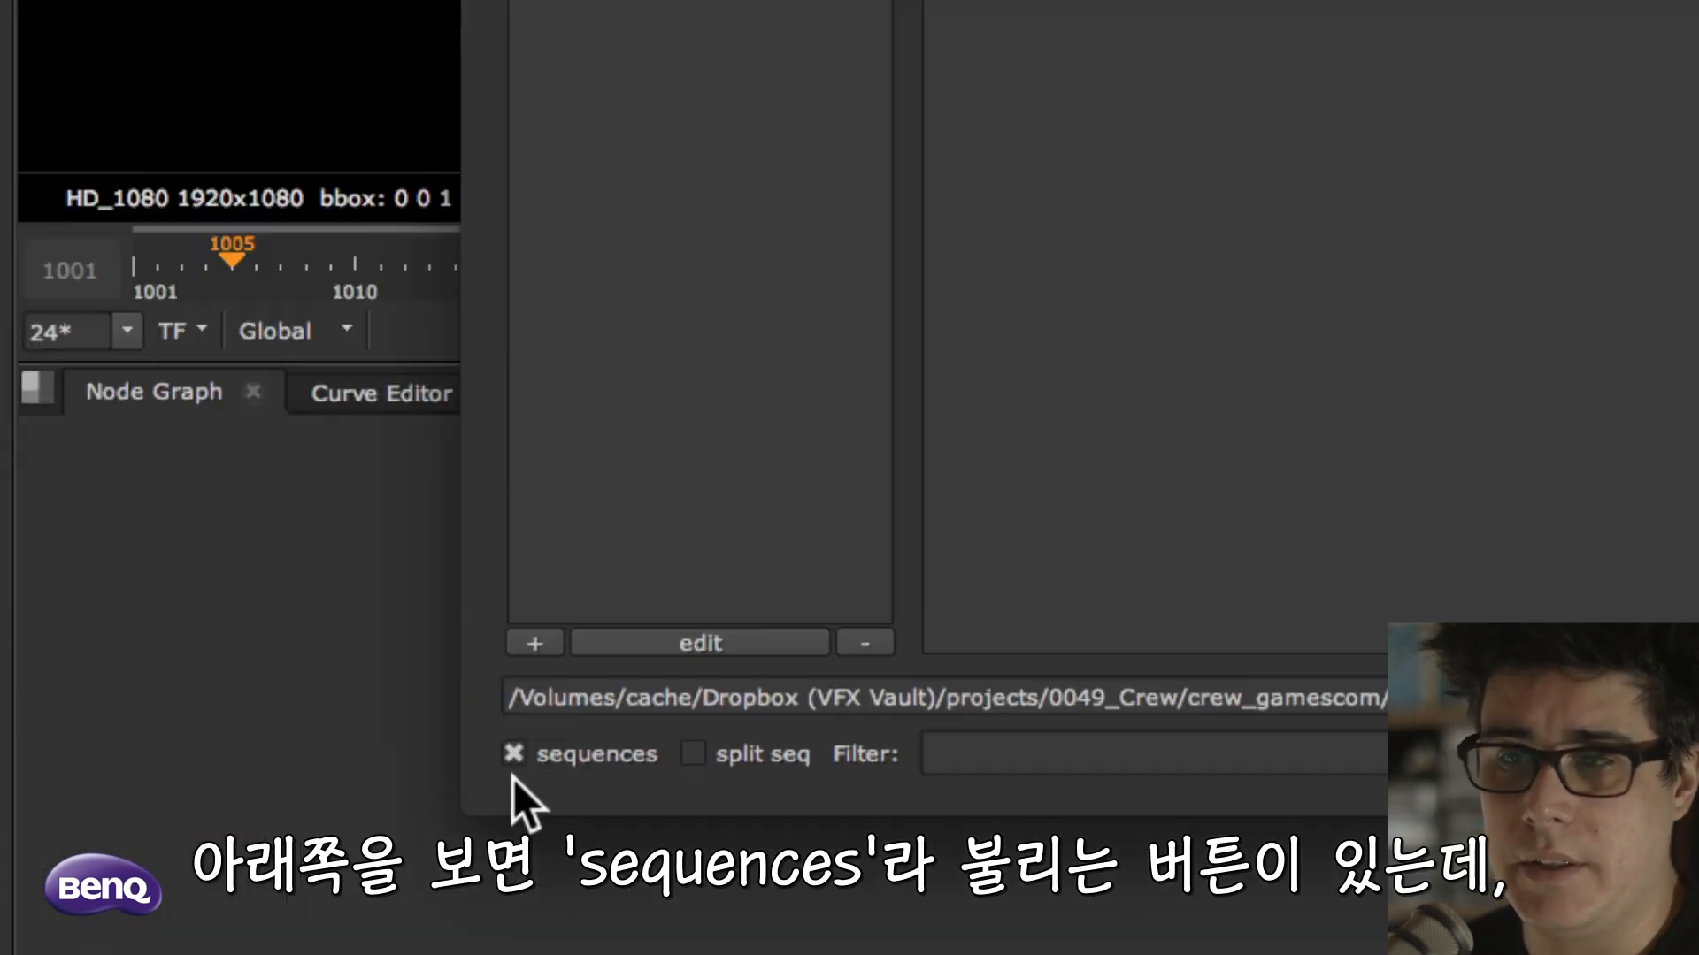
click(538, 764)
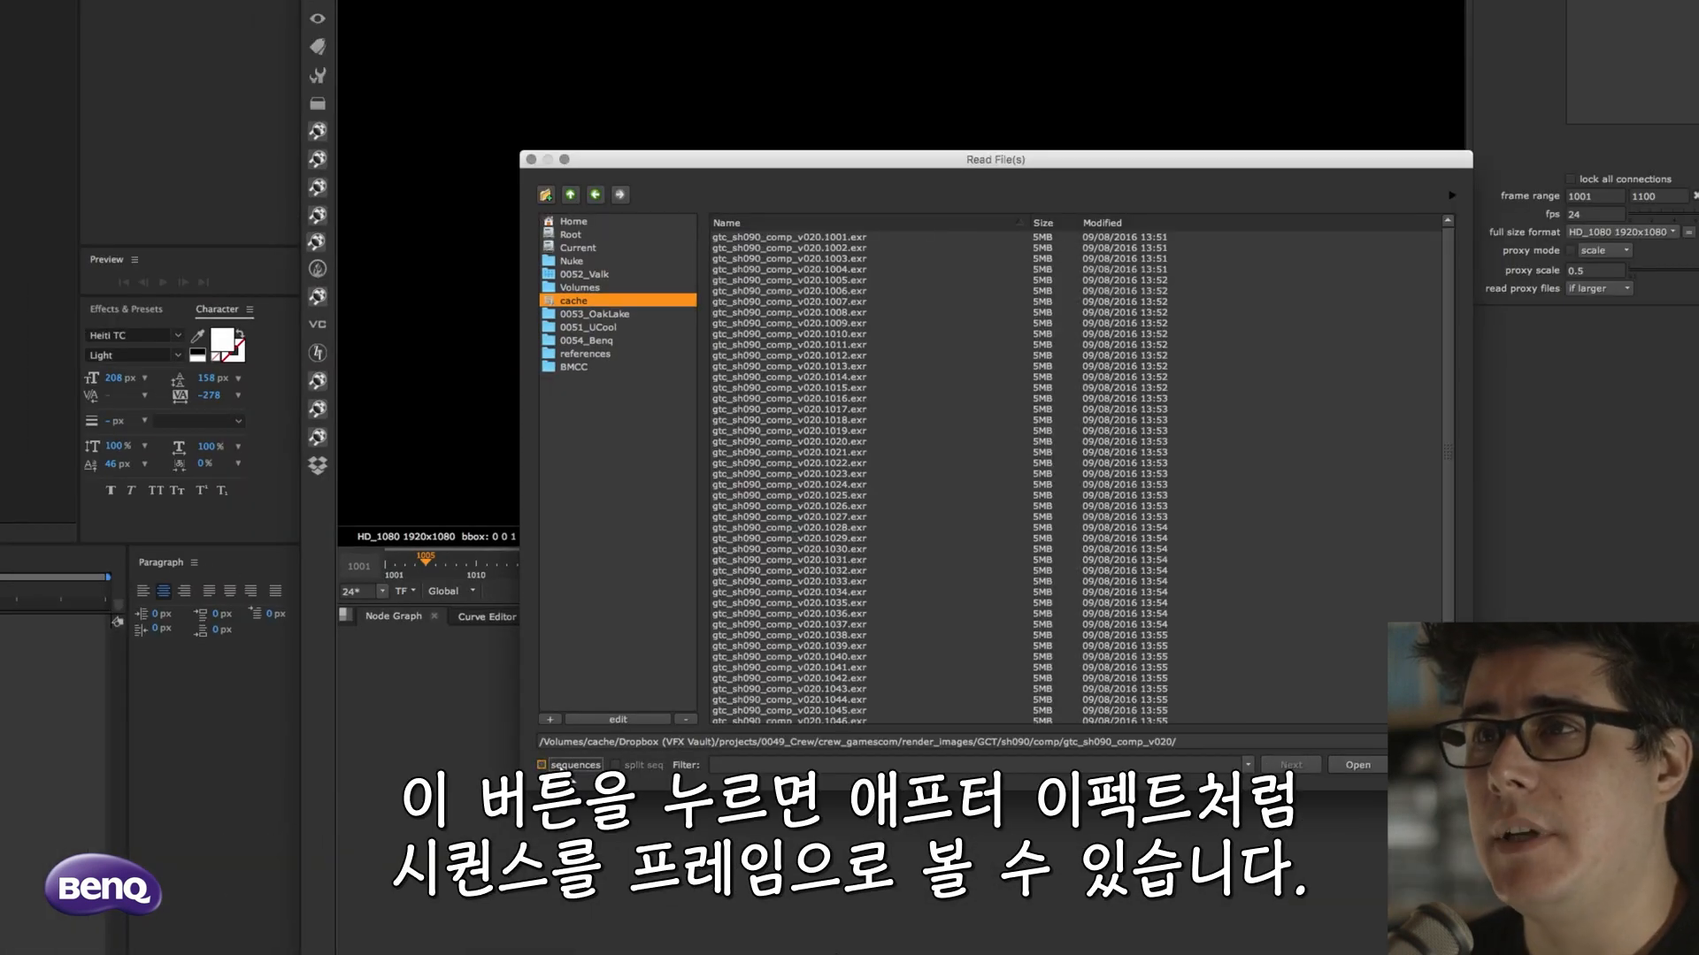
click(863, 289)
click(859, 345)
click(846, 442)
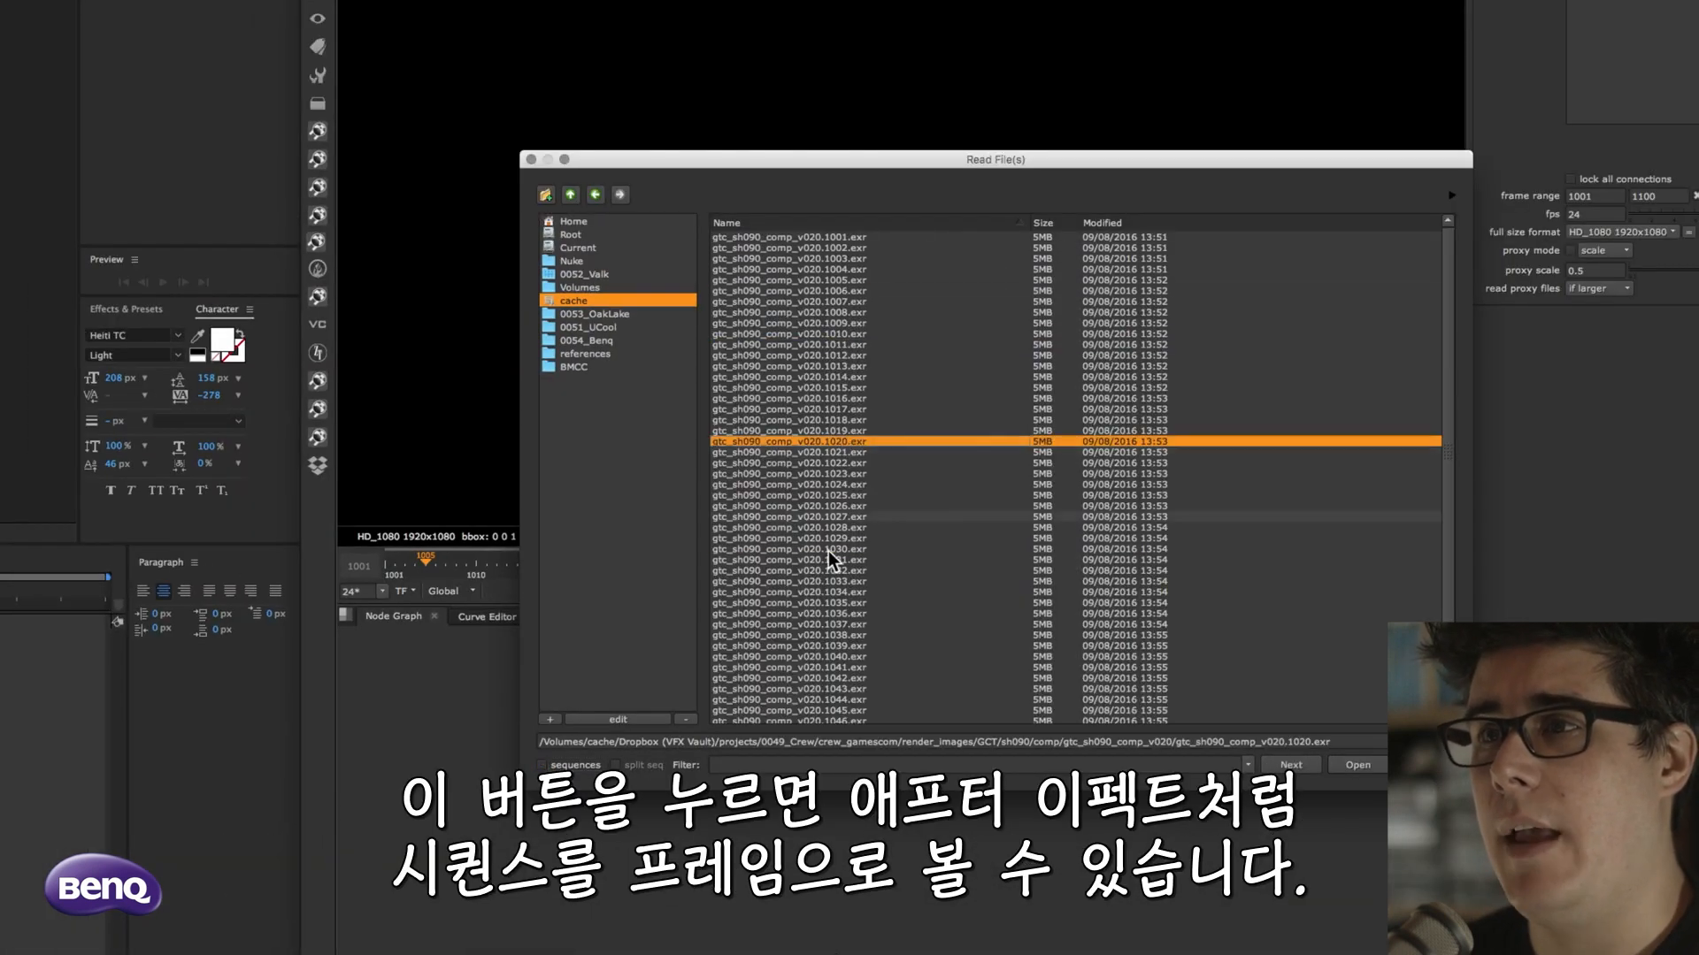
click(829, 549)
click(847, 613)
click(867, 485)
click(863, 387)
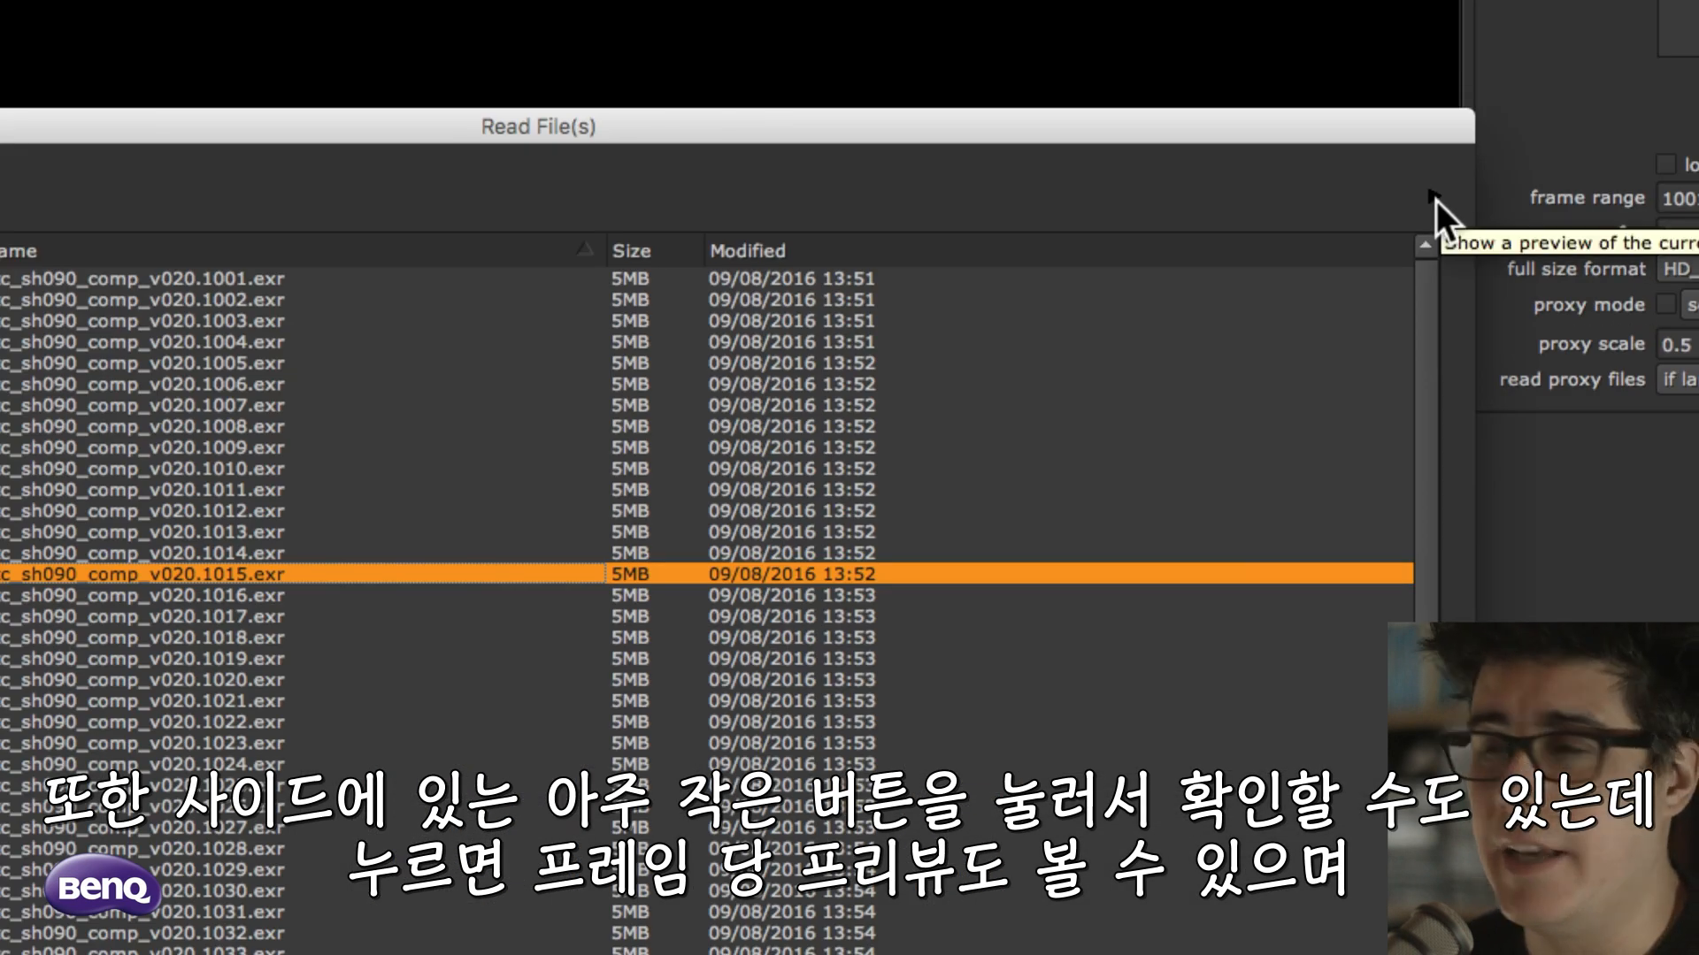
Show the image preview in the file browser and check several frames, ending with gtc_sh090_comp_v020.1031.exr
click(1432, 197)
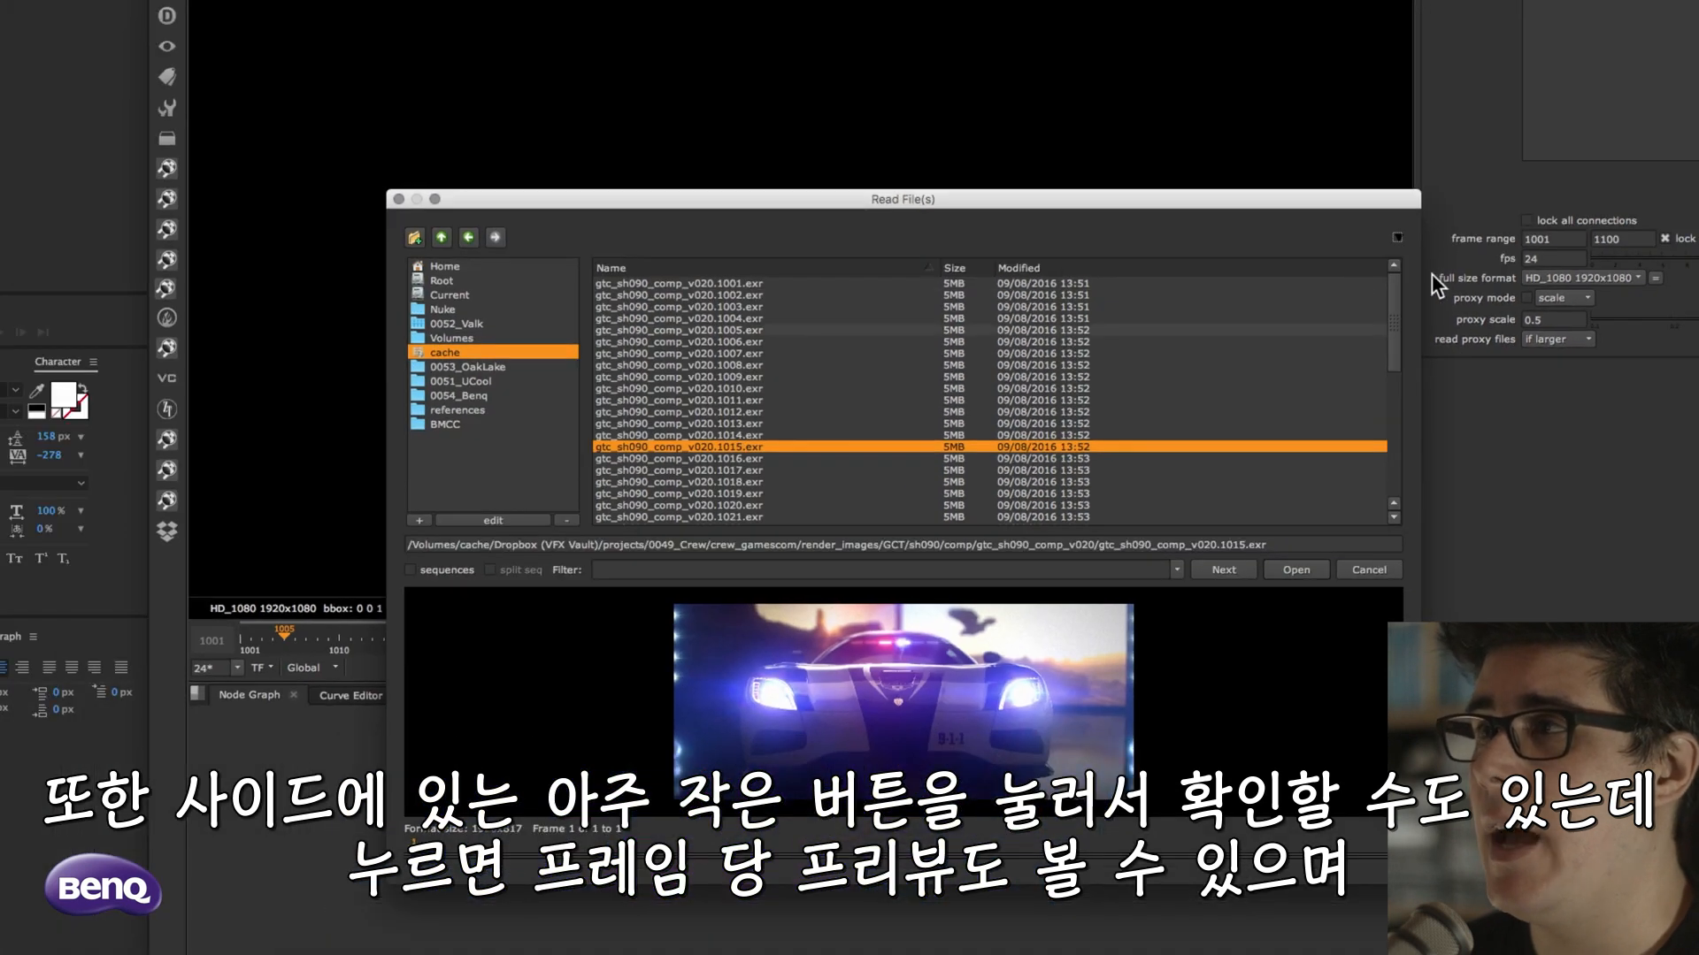
click(788, 379)
click(792, 353)
click(786, 434)
scroll(800, 427, down, 5)
click(788, 434)
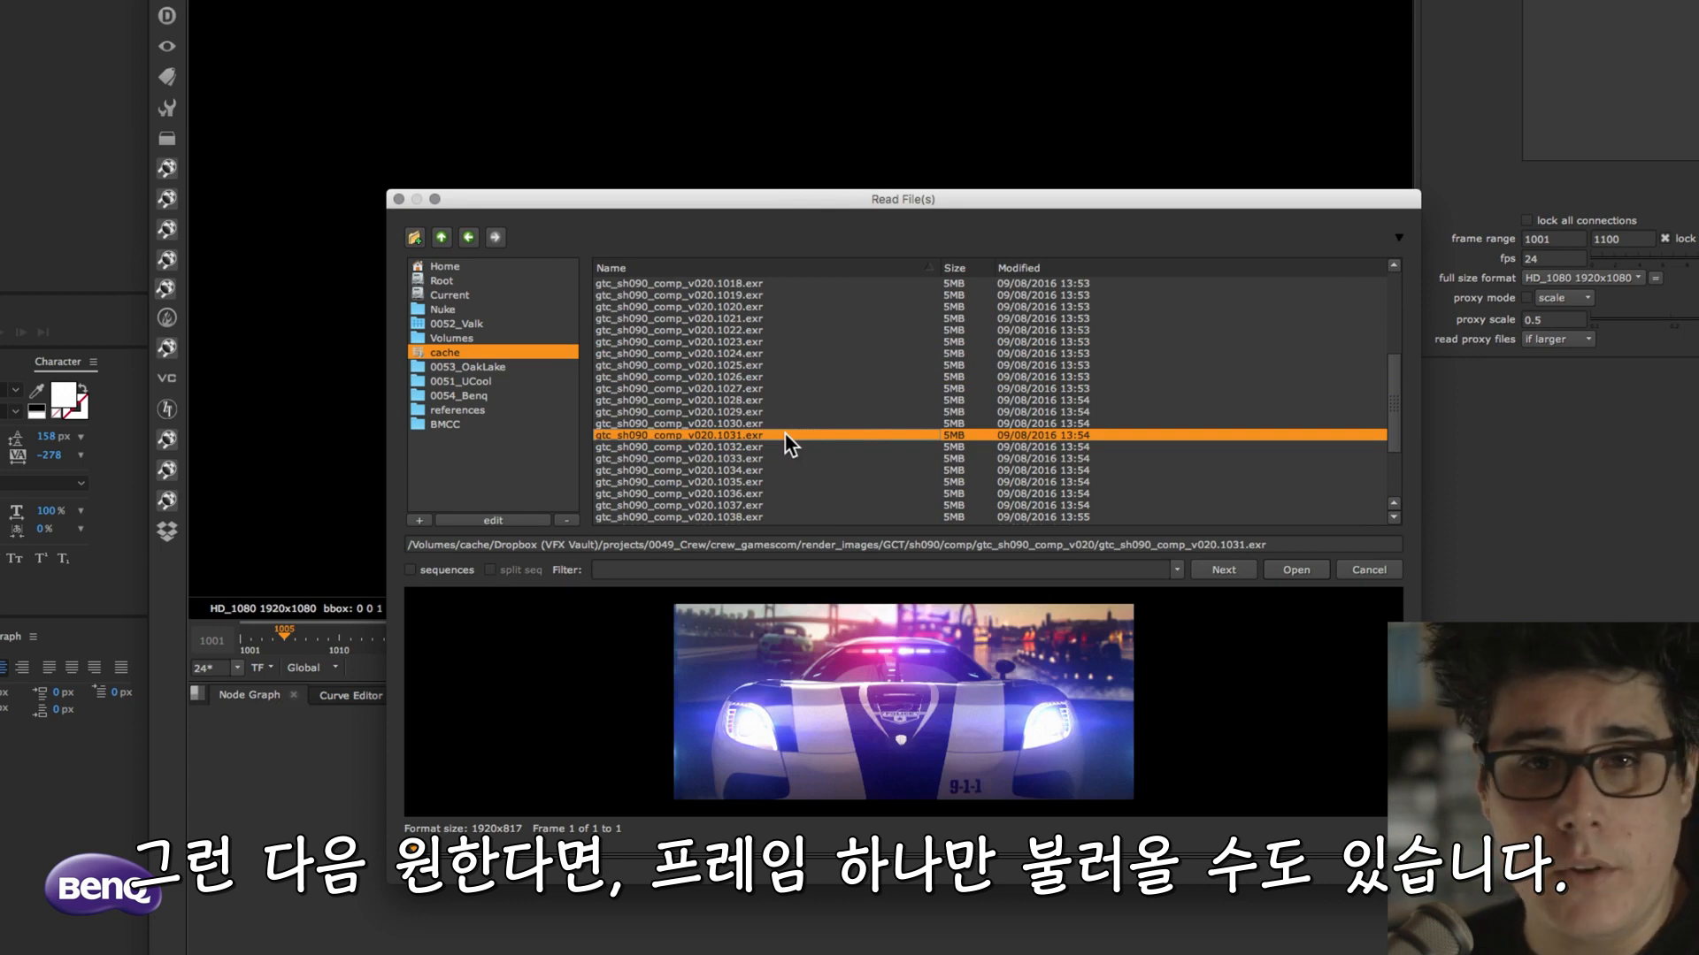
Load the gtc_sh090_comp_v020.####.exr sequence into the Read node and highlight its file path
double_click(784, 433)
drag(1286, 602, 1158, 615)
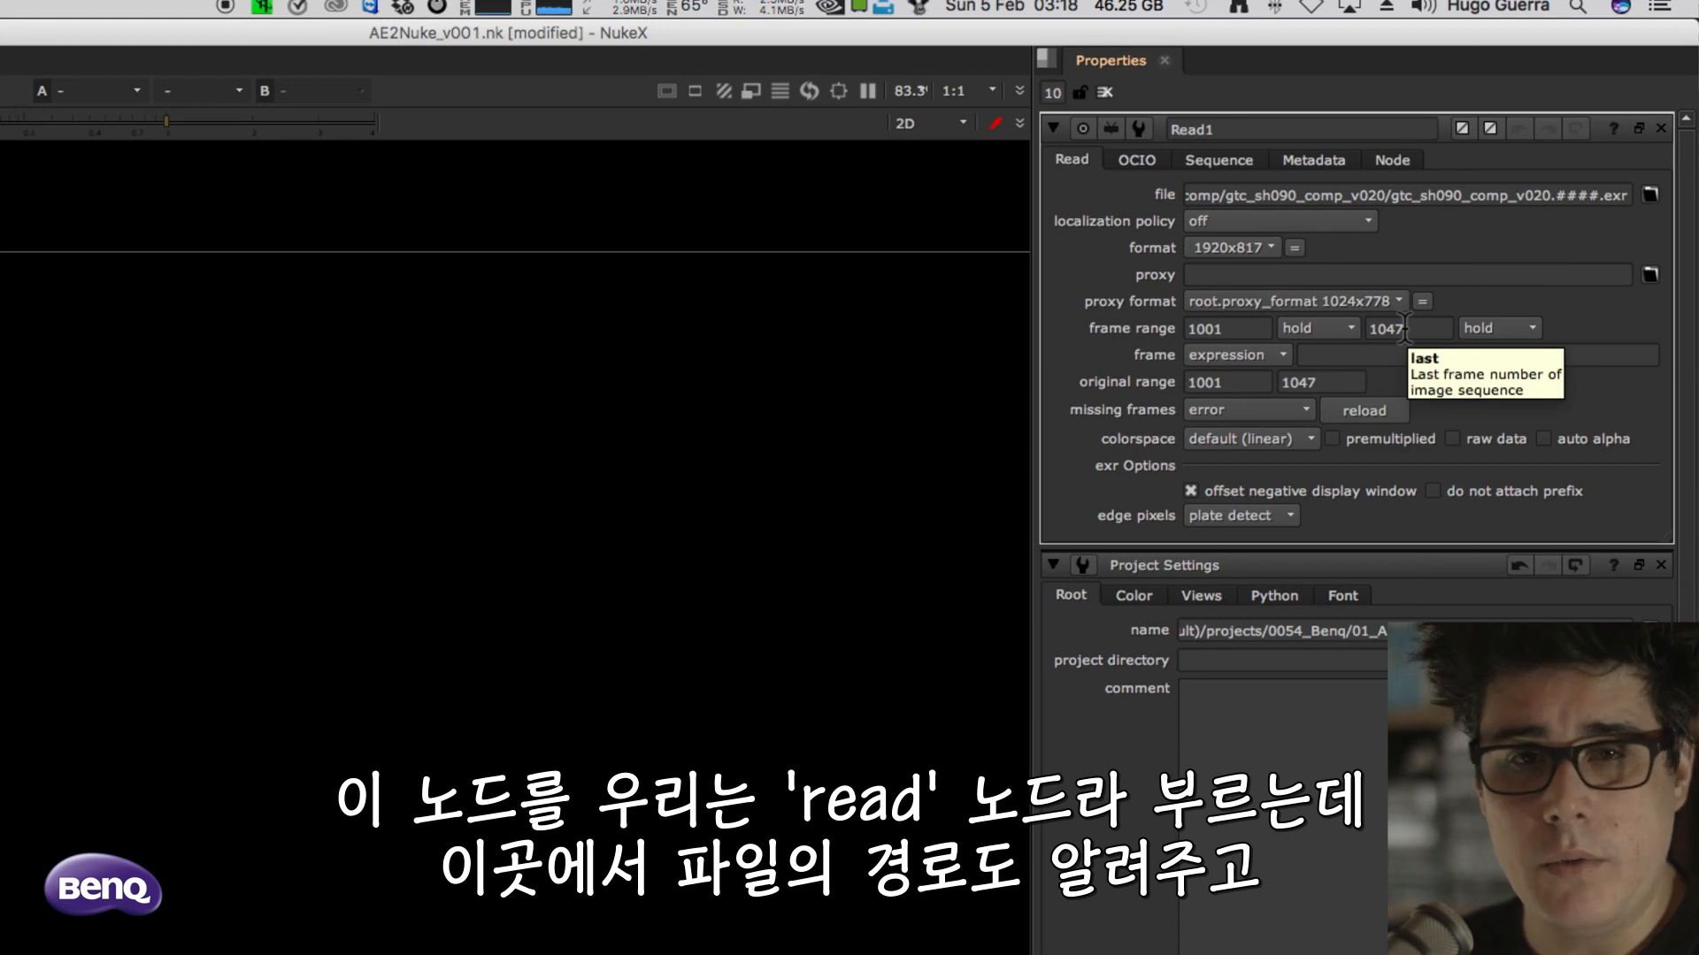
drag(1254, 195, 1643, 192)
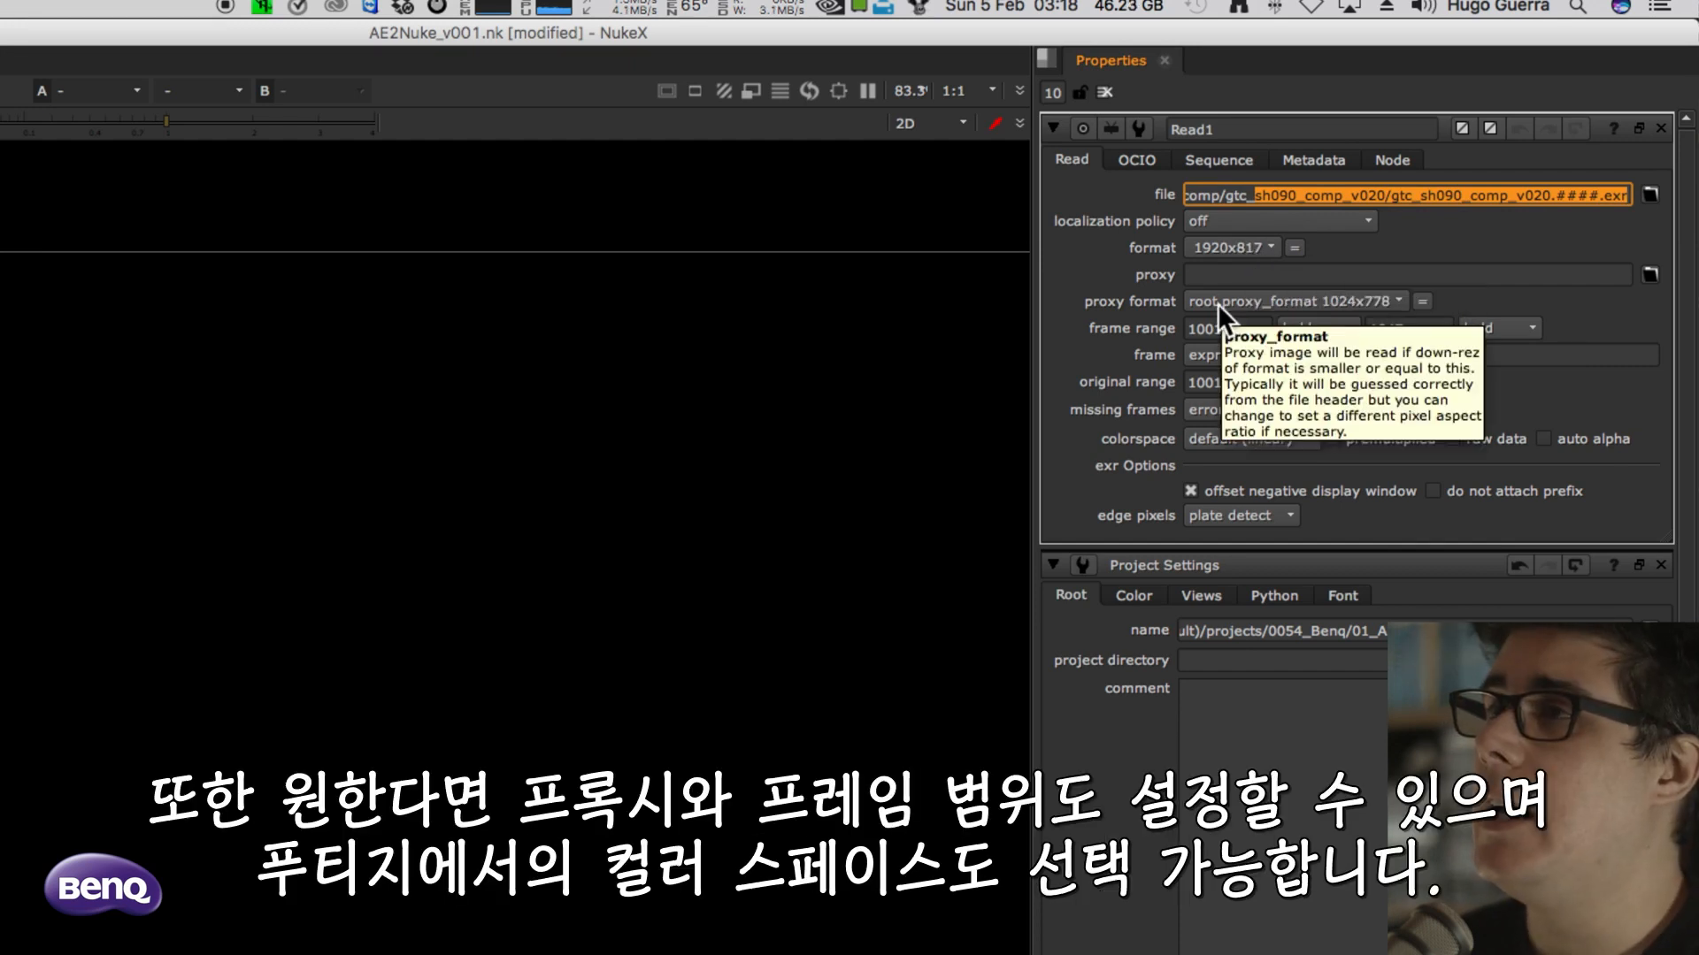
Review the Read1 node's proxy, frame range and colorspace settings
click(1367, 275)
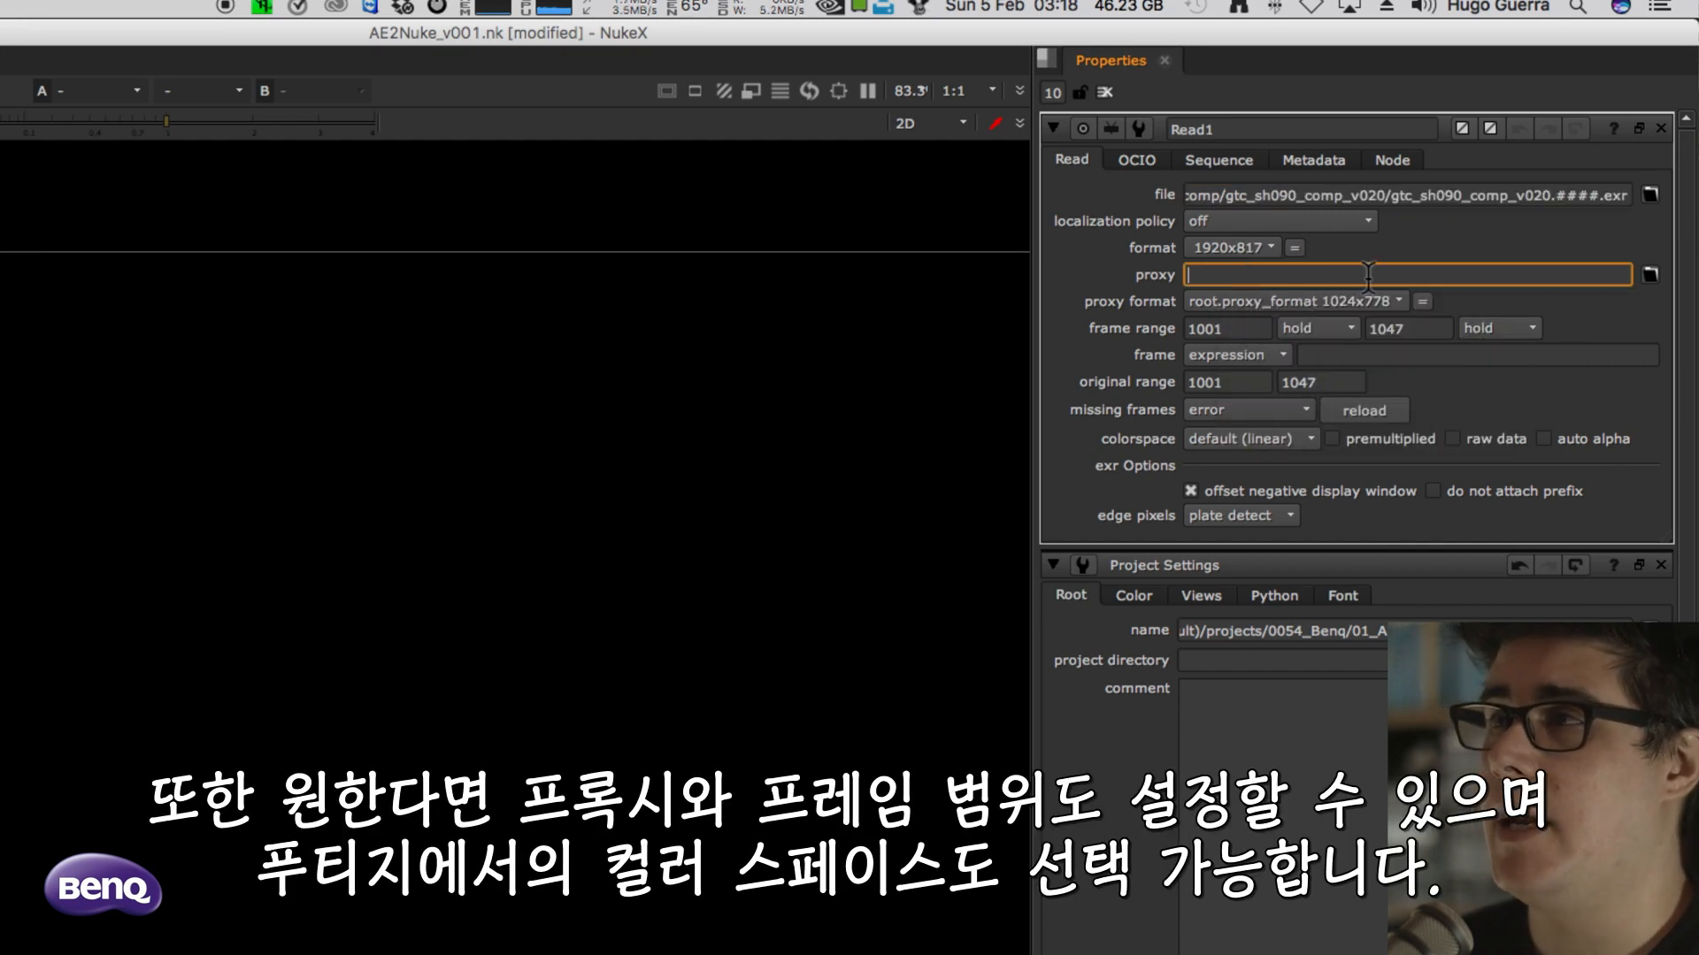
click(1253, 328)
click(1407, 328)
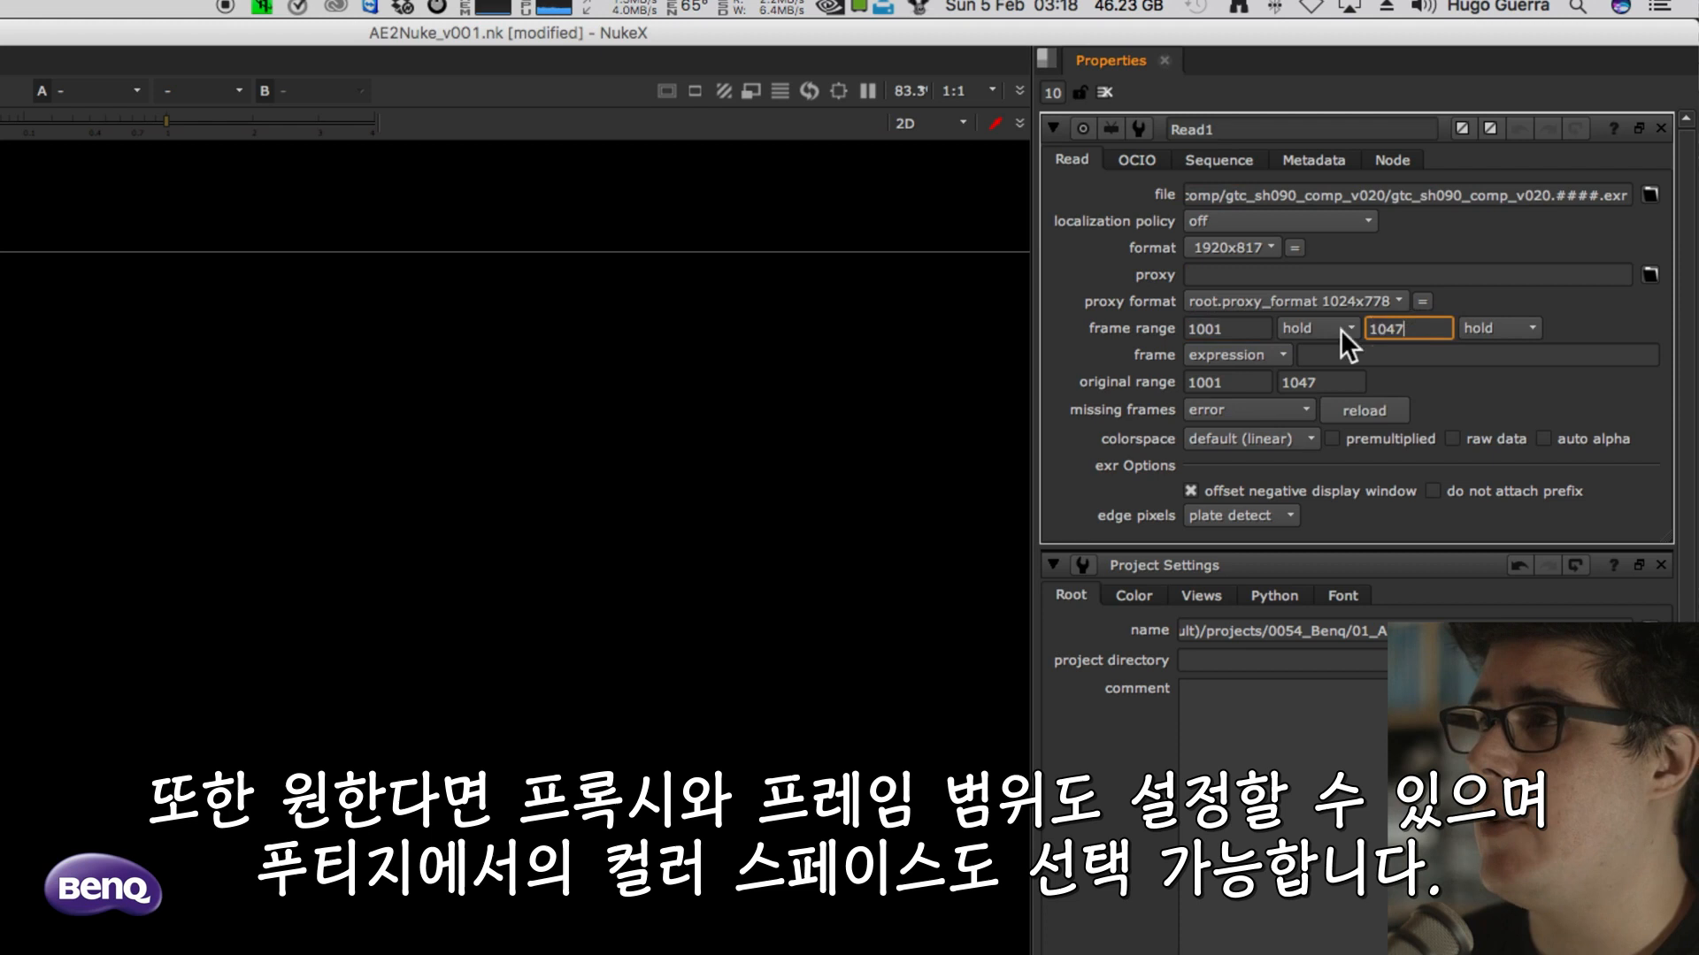
click(1254, 434)
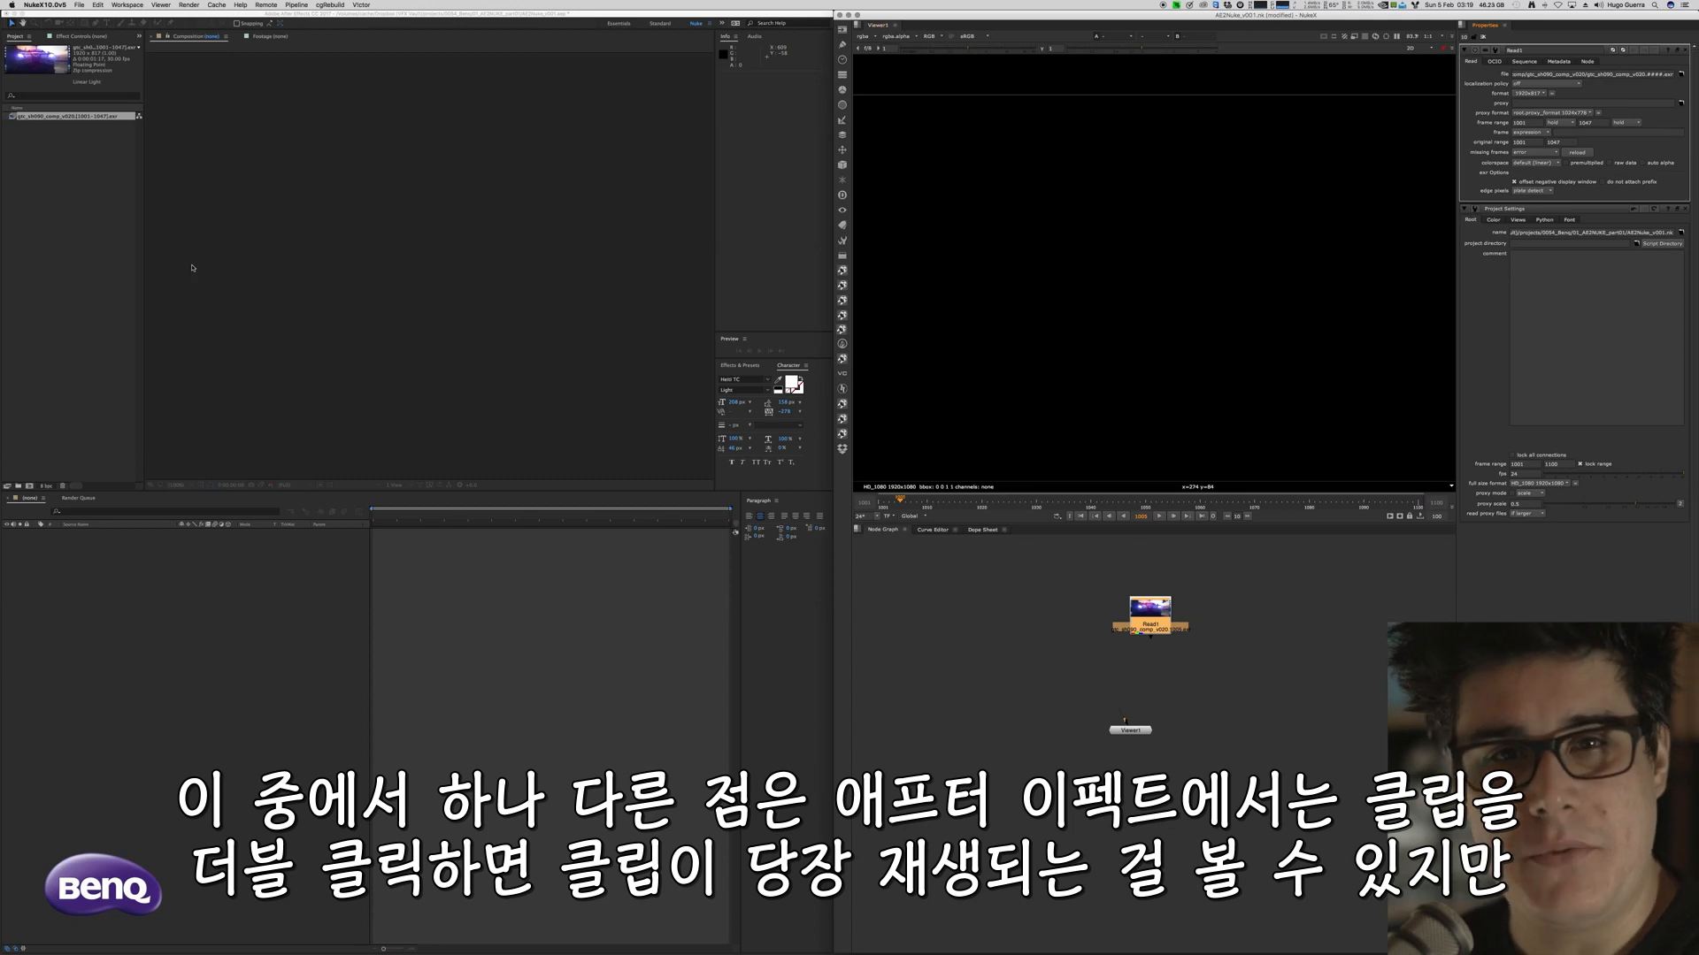
Switch to After Effects, open the gtc_sh090_comp_v020 footage in the viewer and play it
click(75, 163)
double_click(54, 117)
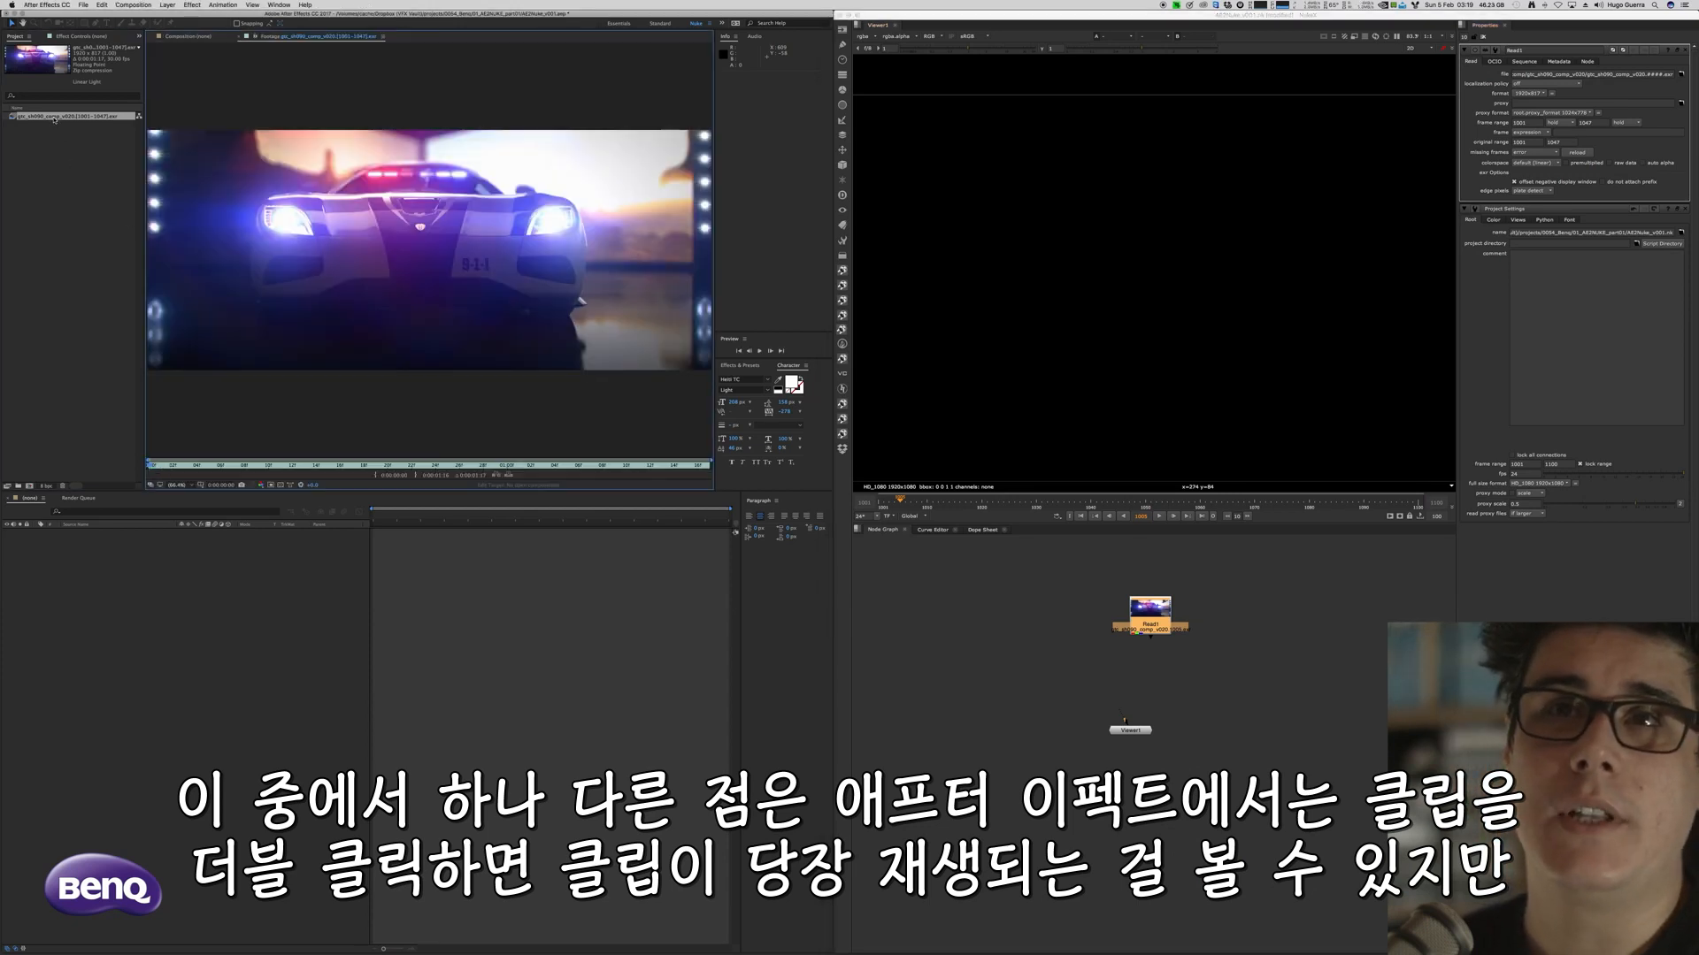
click(760, 351)
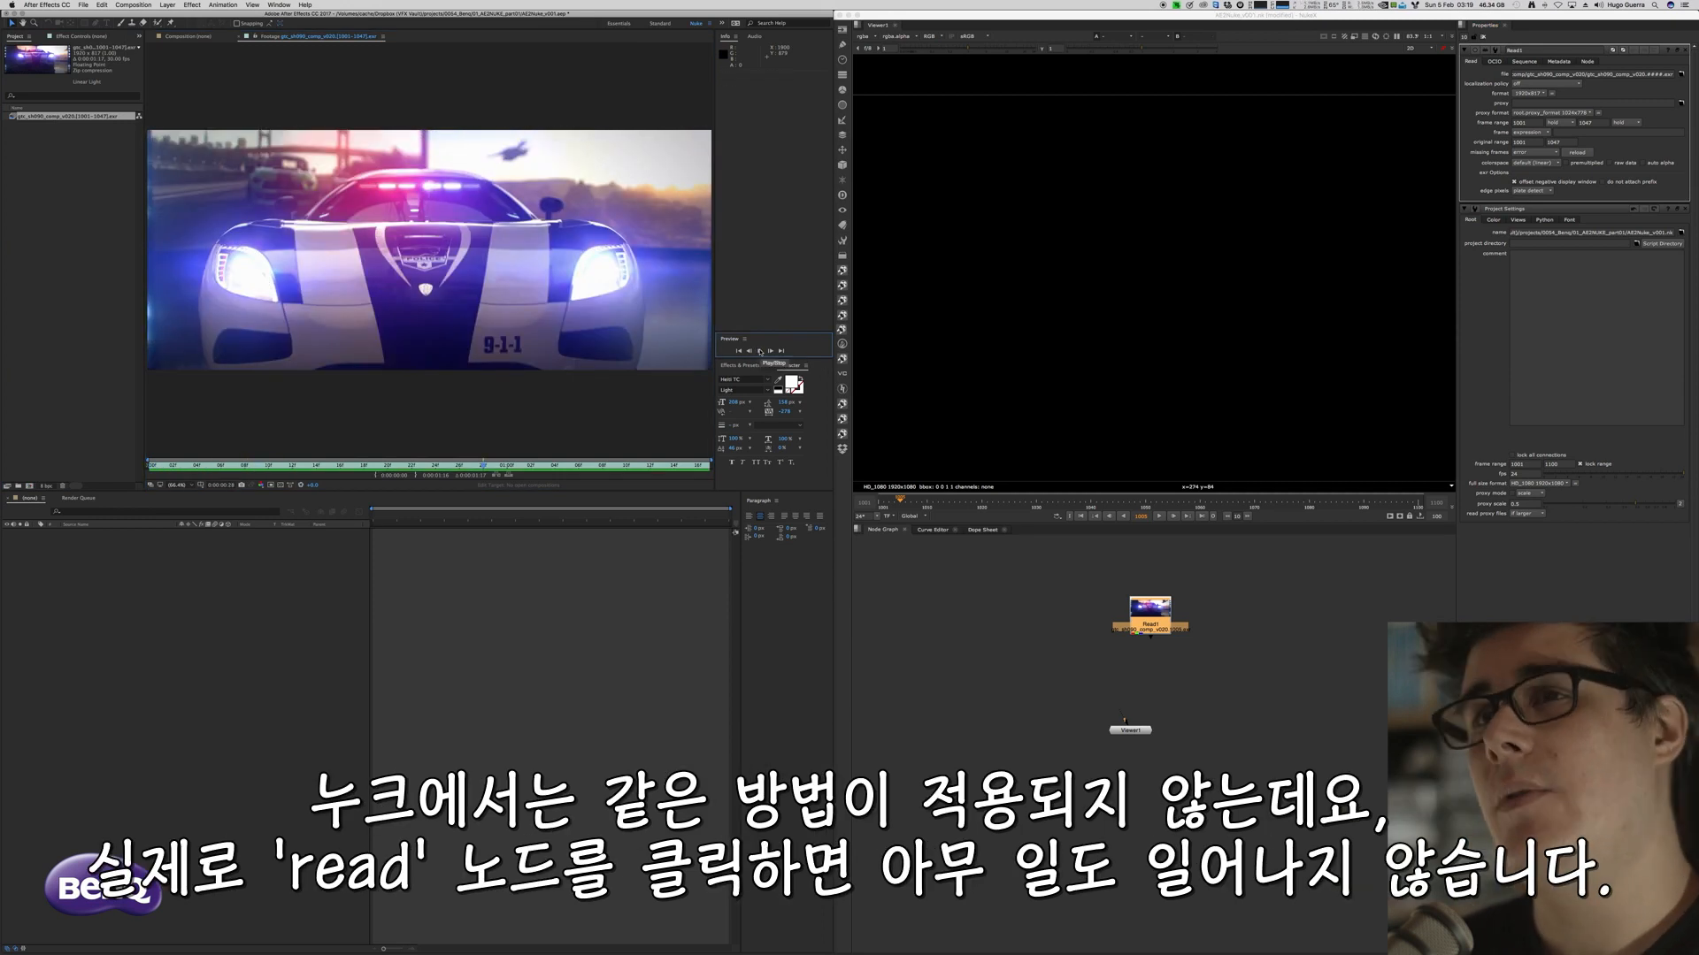
In Nuke, place Viewer1 beneath Read1, connect it to the Read1 node and play the sequence
click(1148, 622)
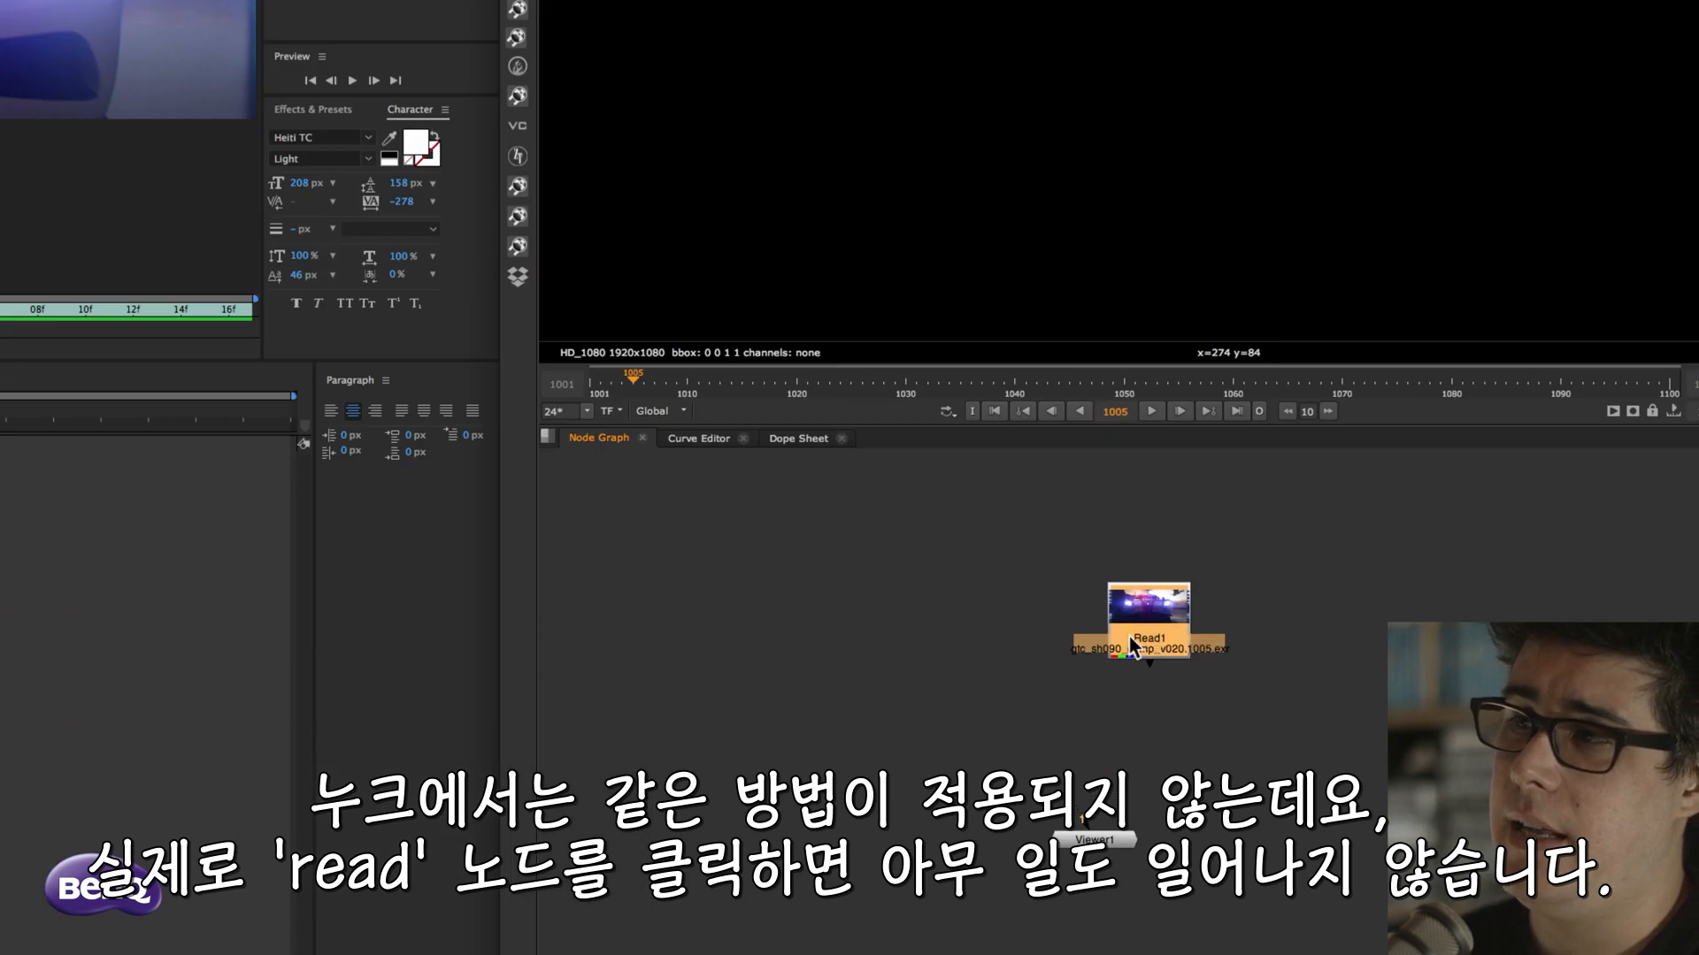
drag(1151, 624, 1105, 626)
drag(1119, 857, 1113, 758)
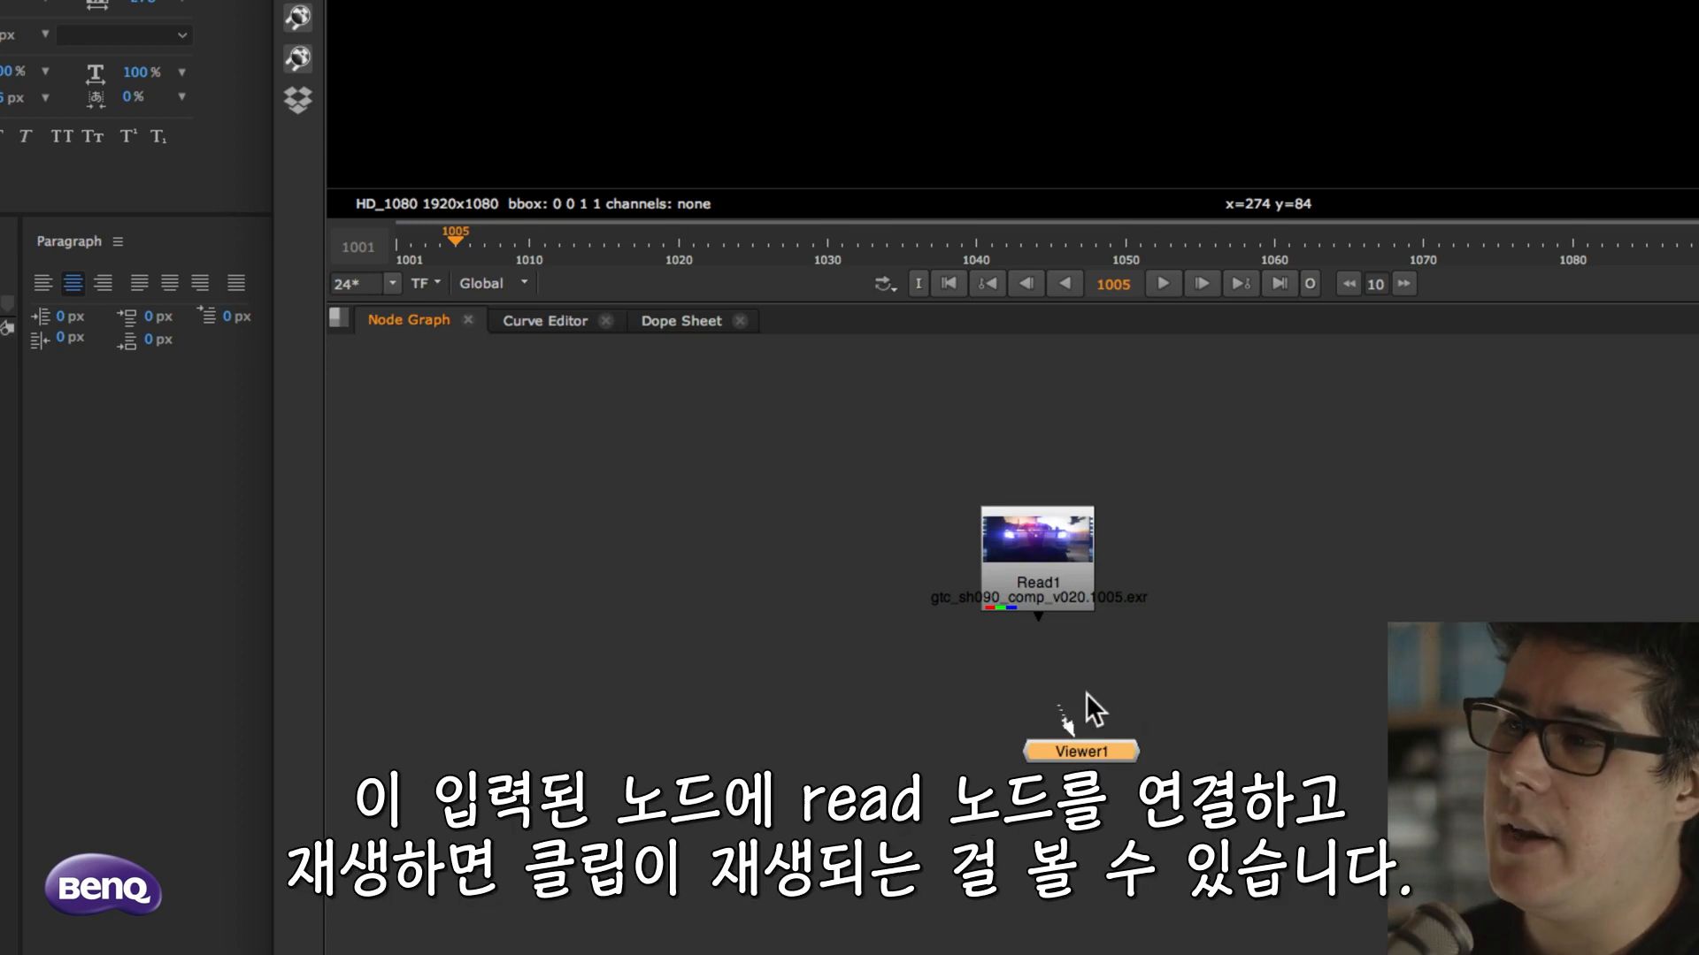
drag(1127, 669, 1140, 580)
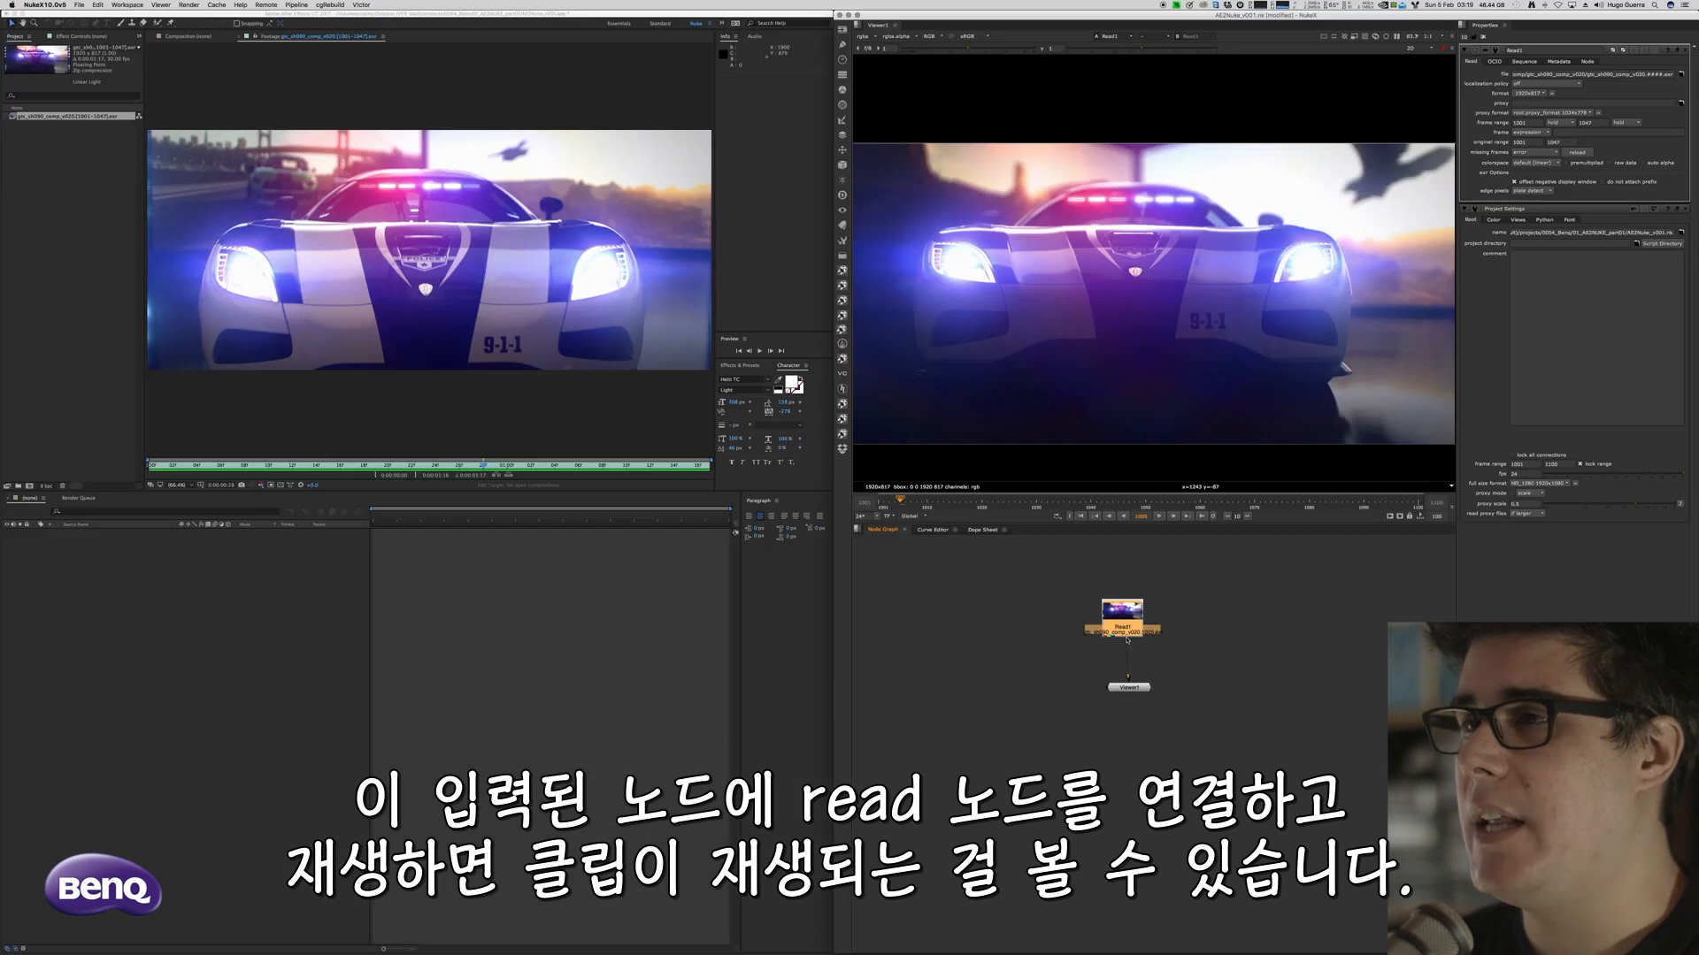
click(1162, 283)
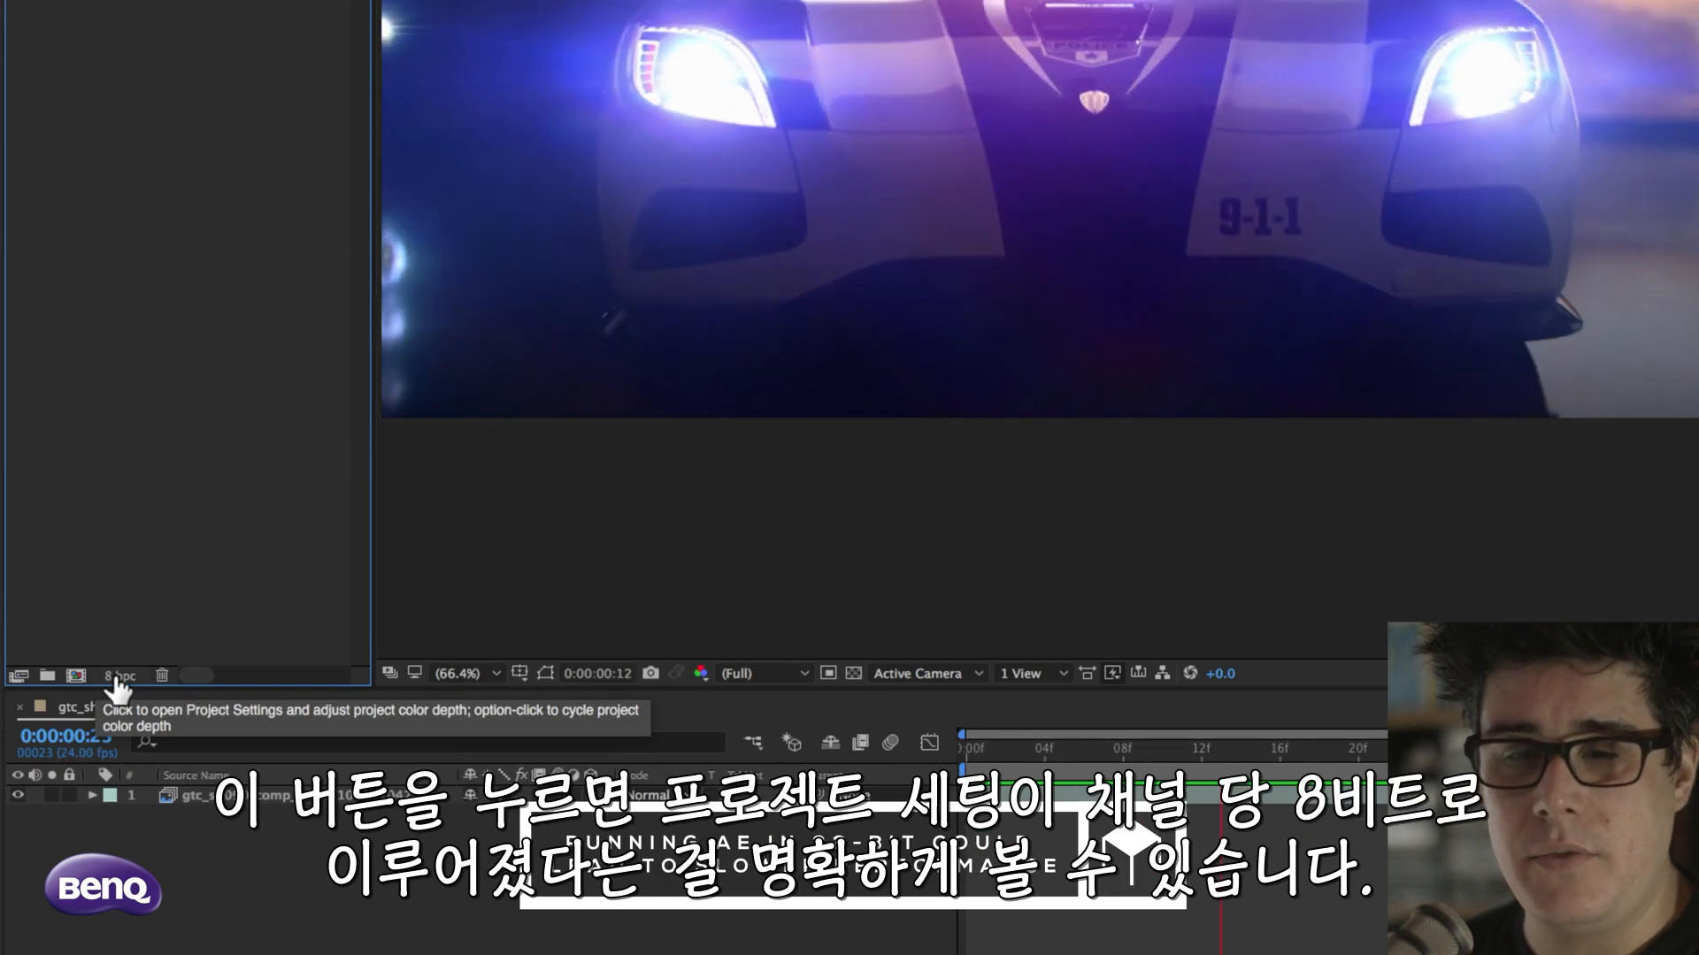
Switch to After Effects and set the project's color depth to 32 bits per channel
click(76, 676)
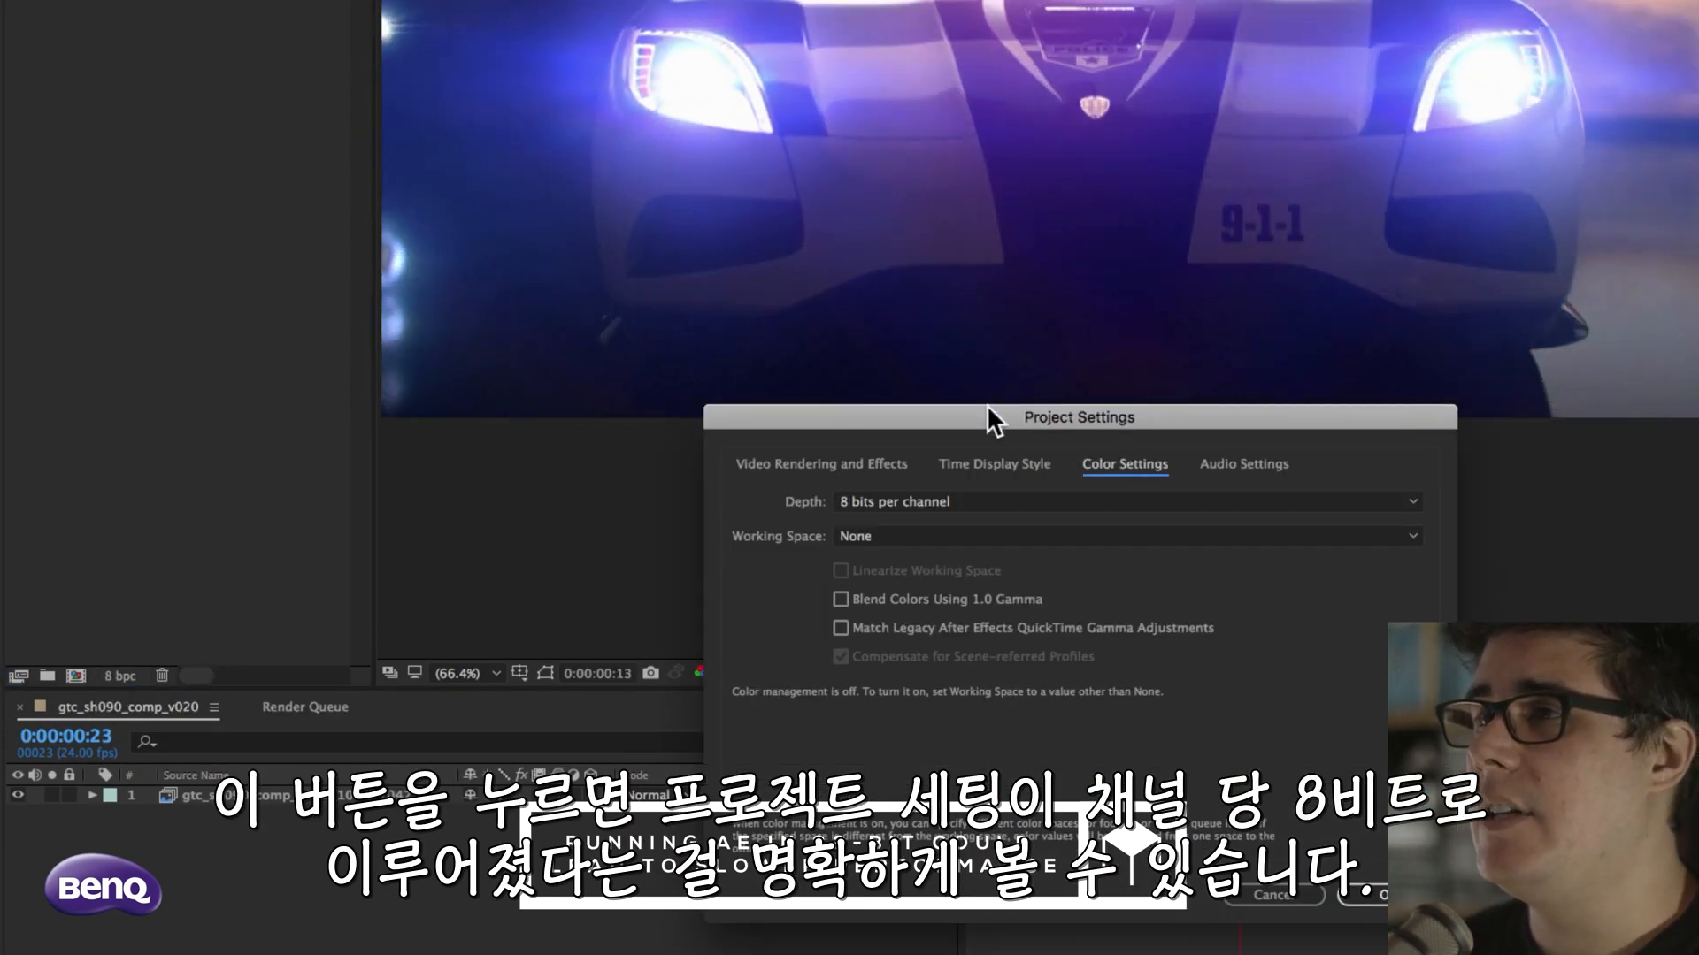
drag(986, 407, 758, 300)
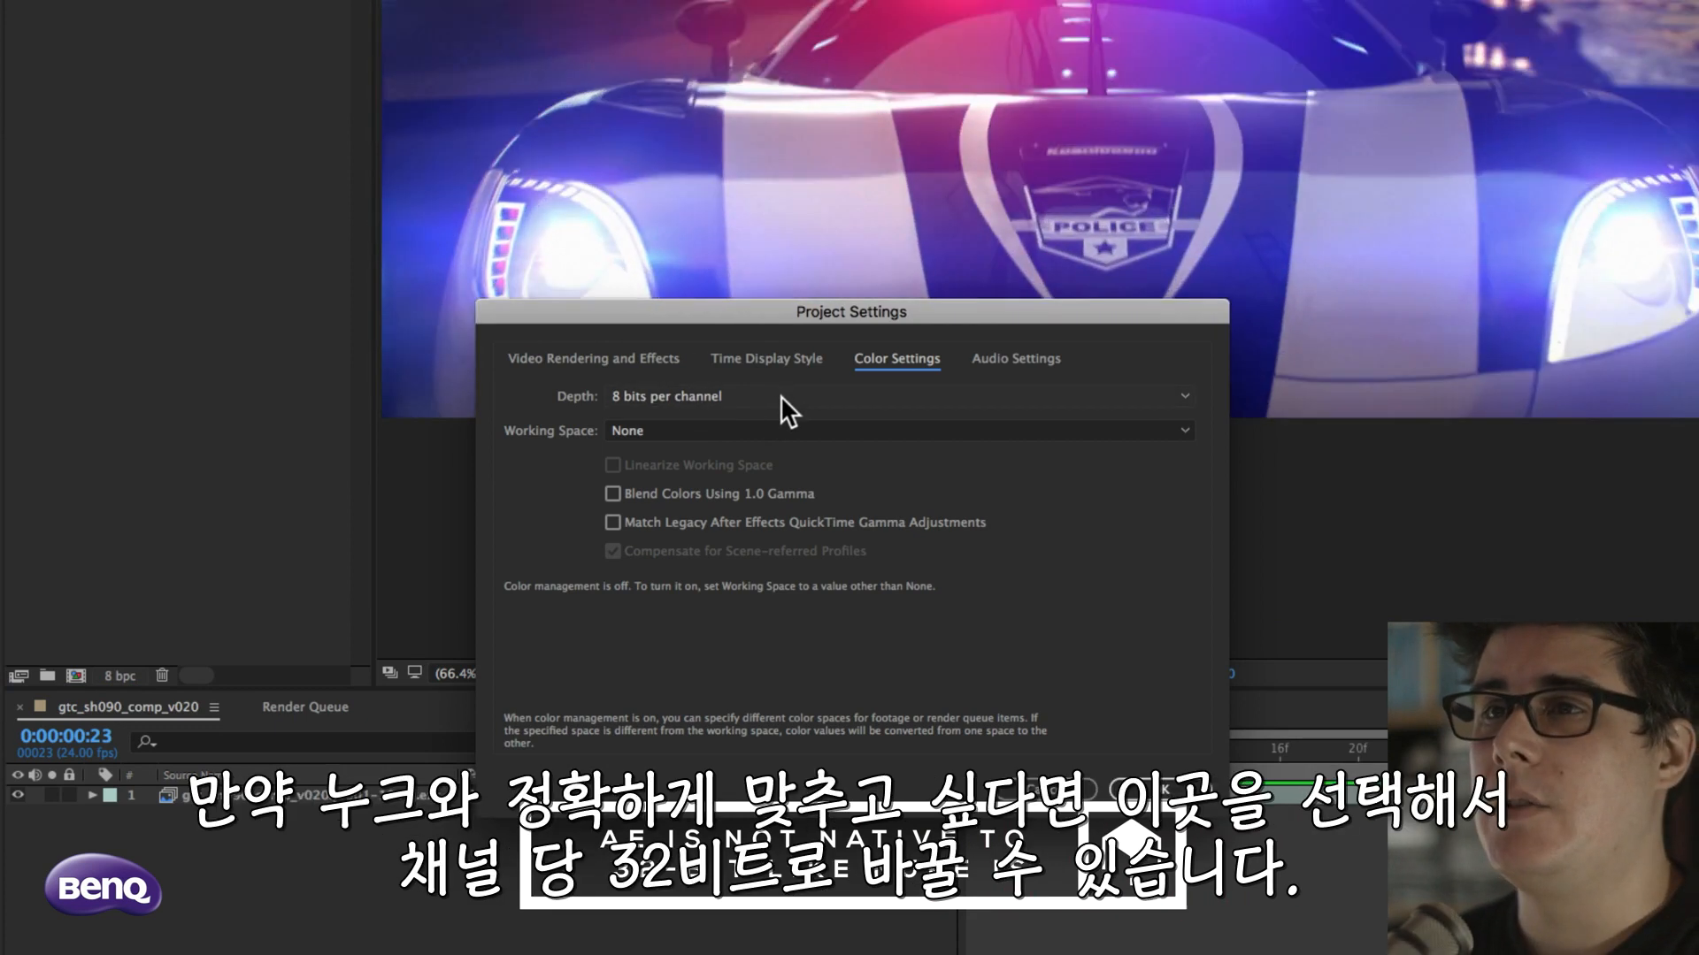
click(780, 396)
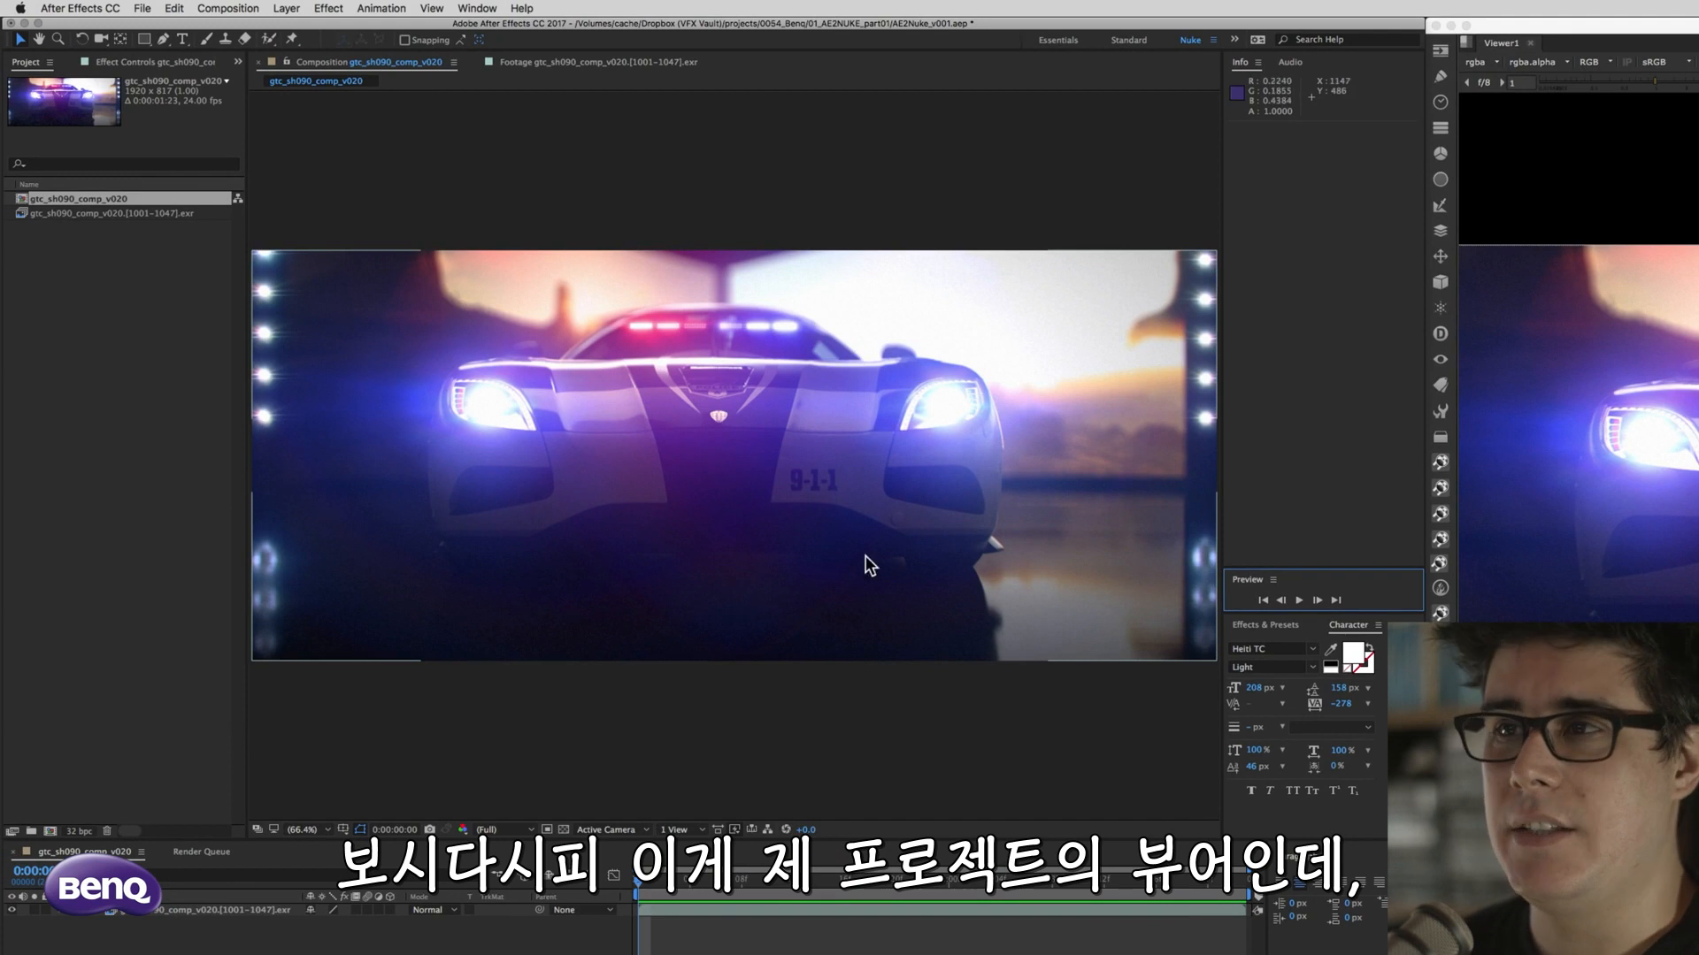
Scrub the After Effects composition, and in Nuke play the sequence, advance frame by frame and jump to its first and last frames
drag(681, 898, 884, 909)
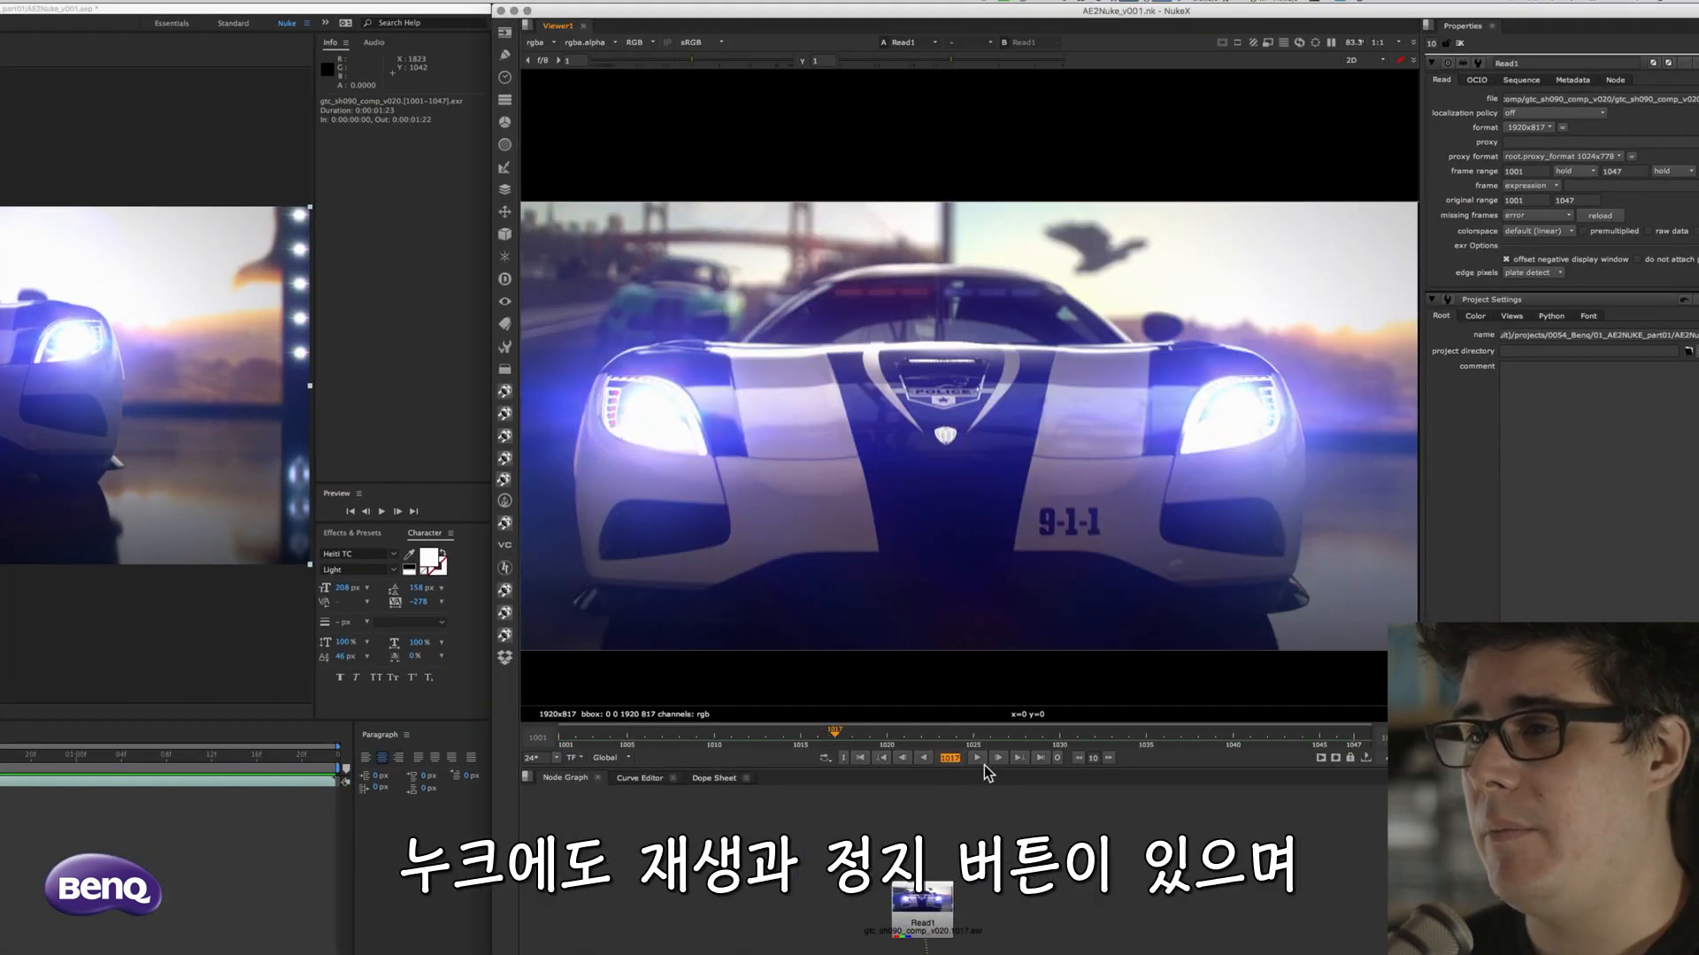
click(977, 758)
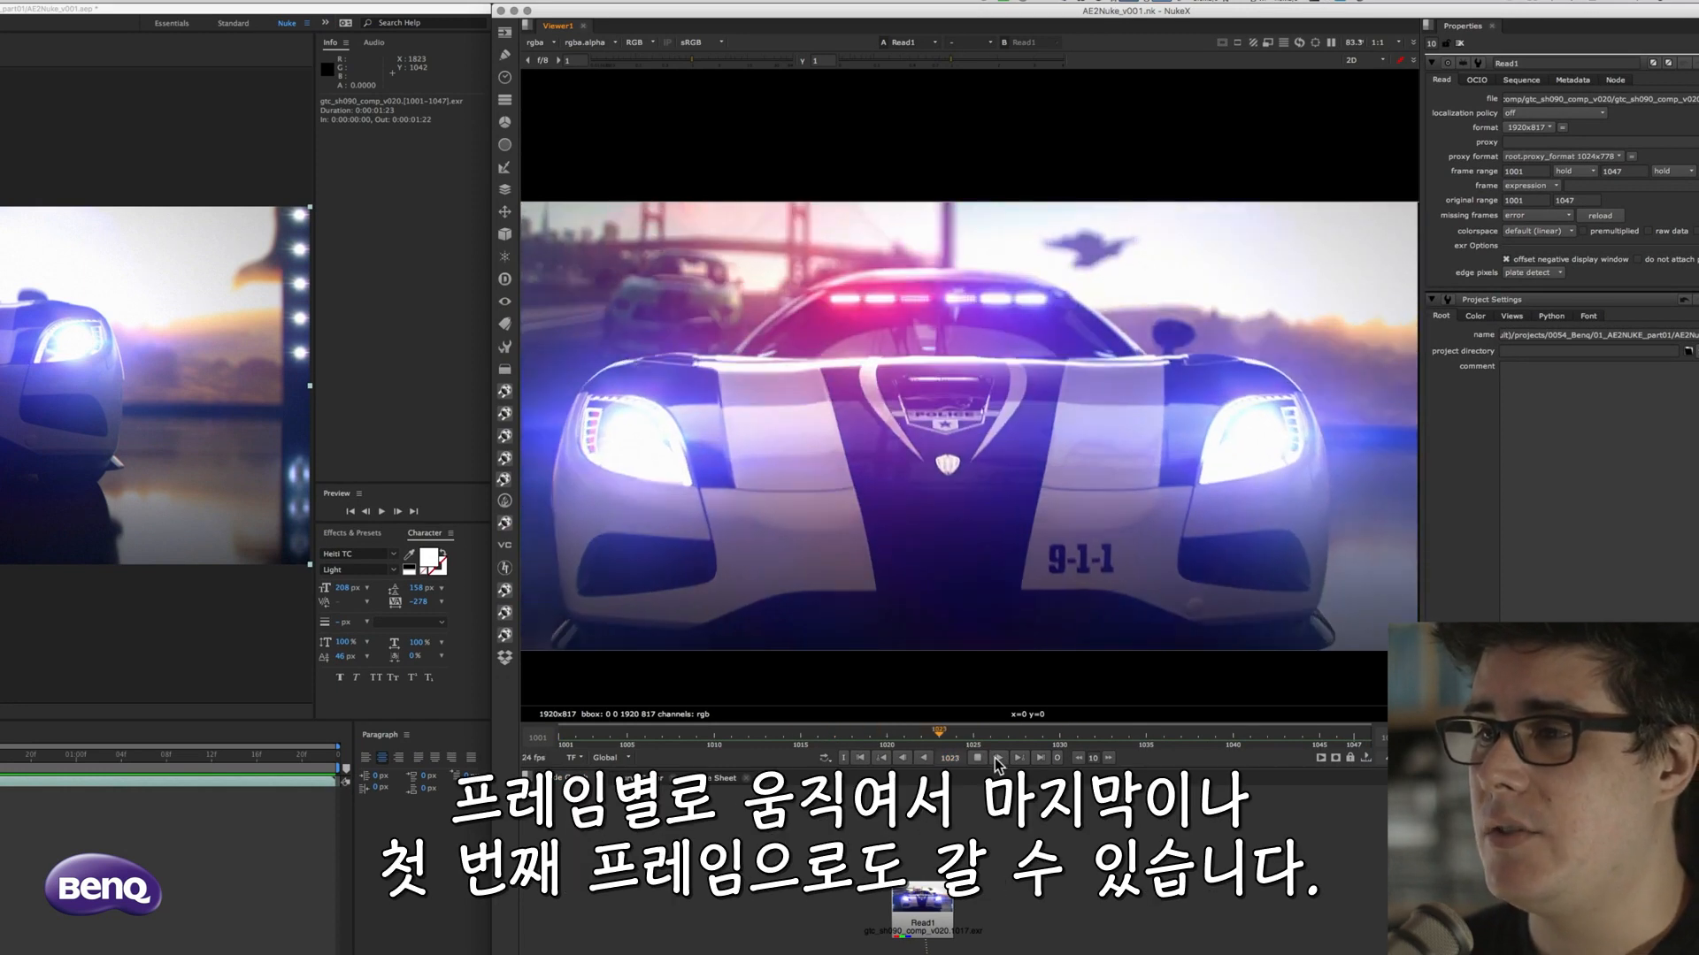
click(983, 758)
click(1001, 759)
click(1001, 759)
click(1000, 759)
click(1001, 759)
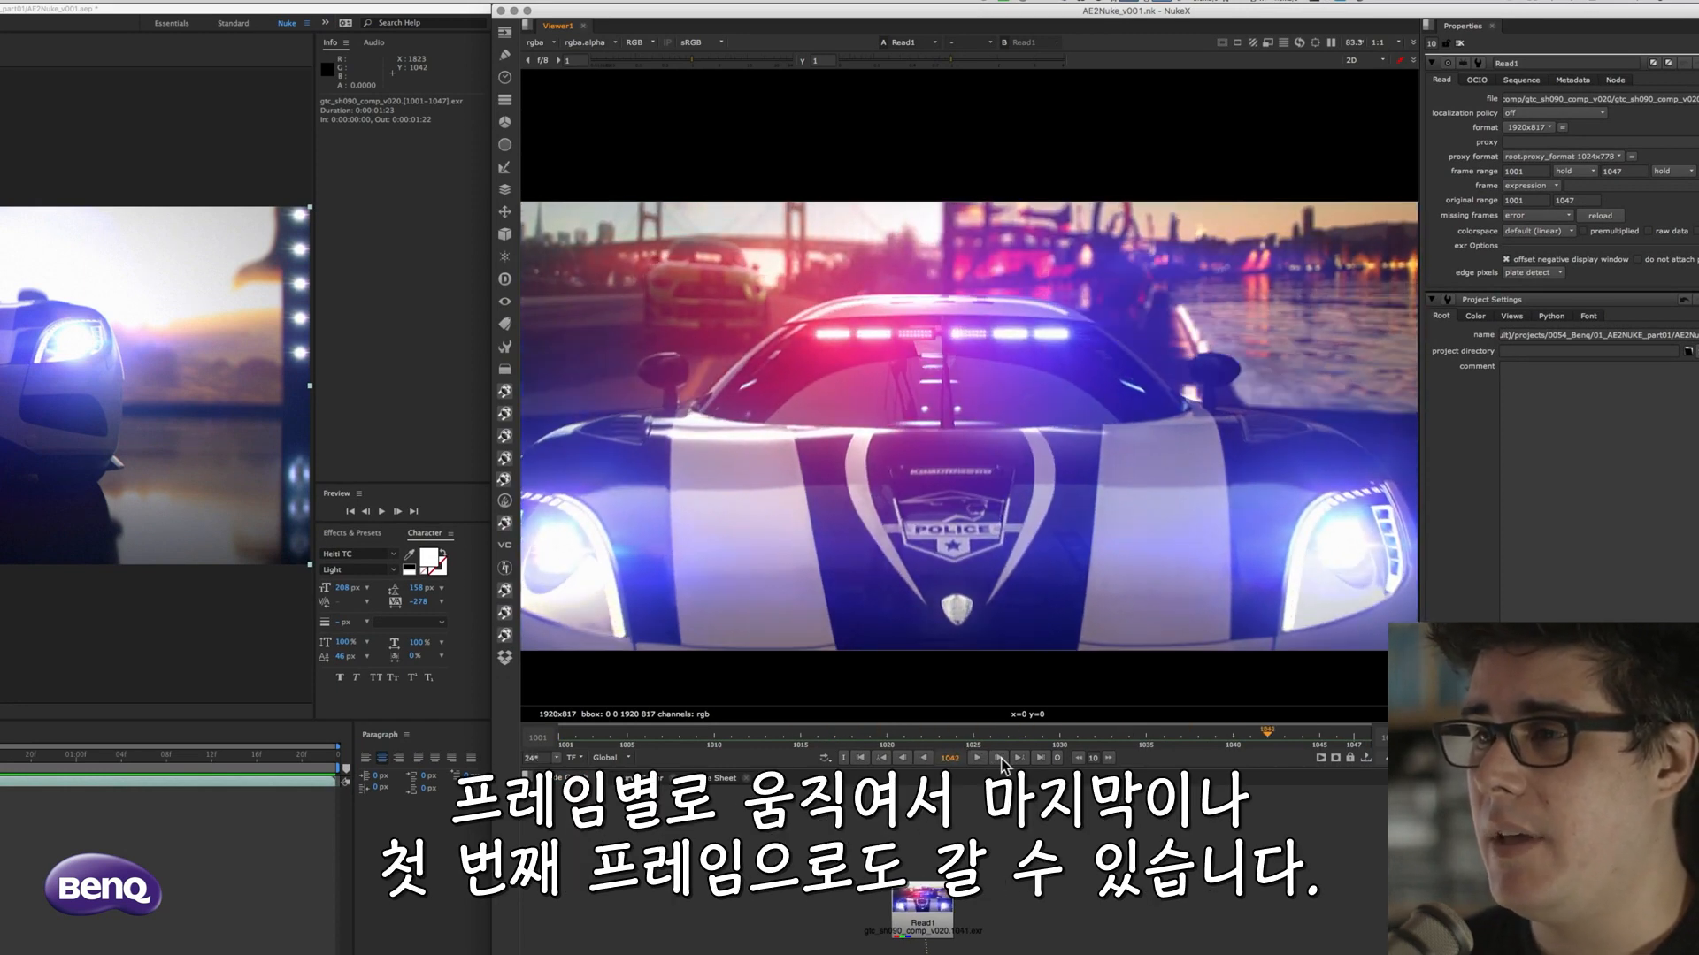
click(1024, 759)
click(881, 759)
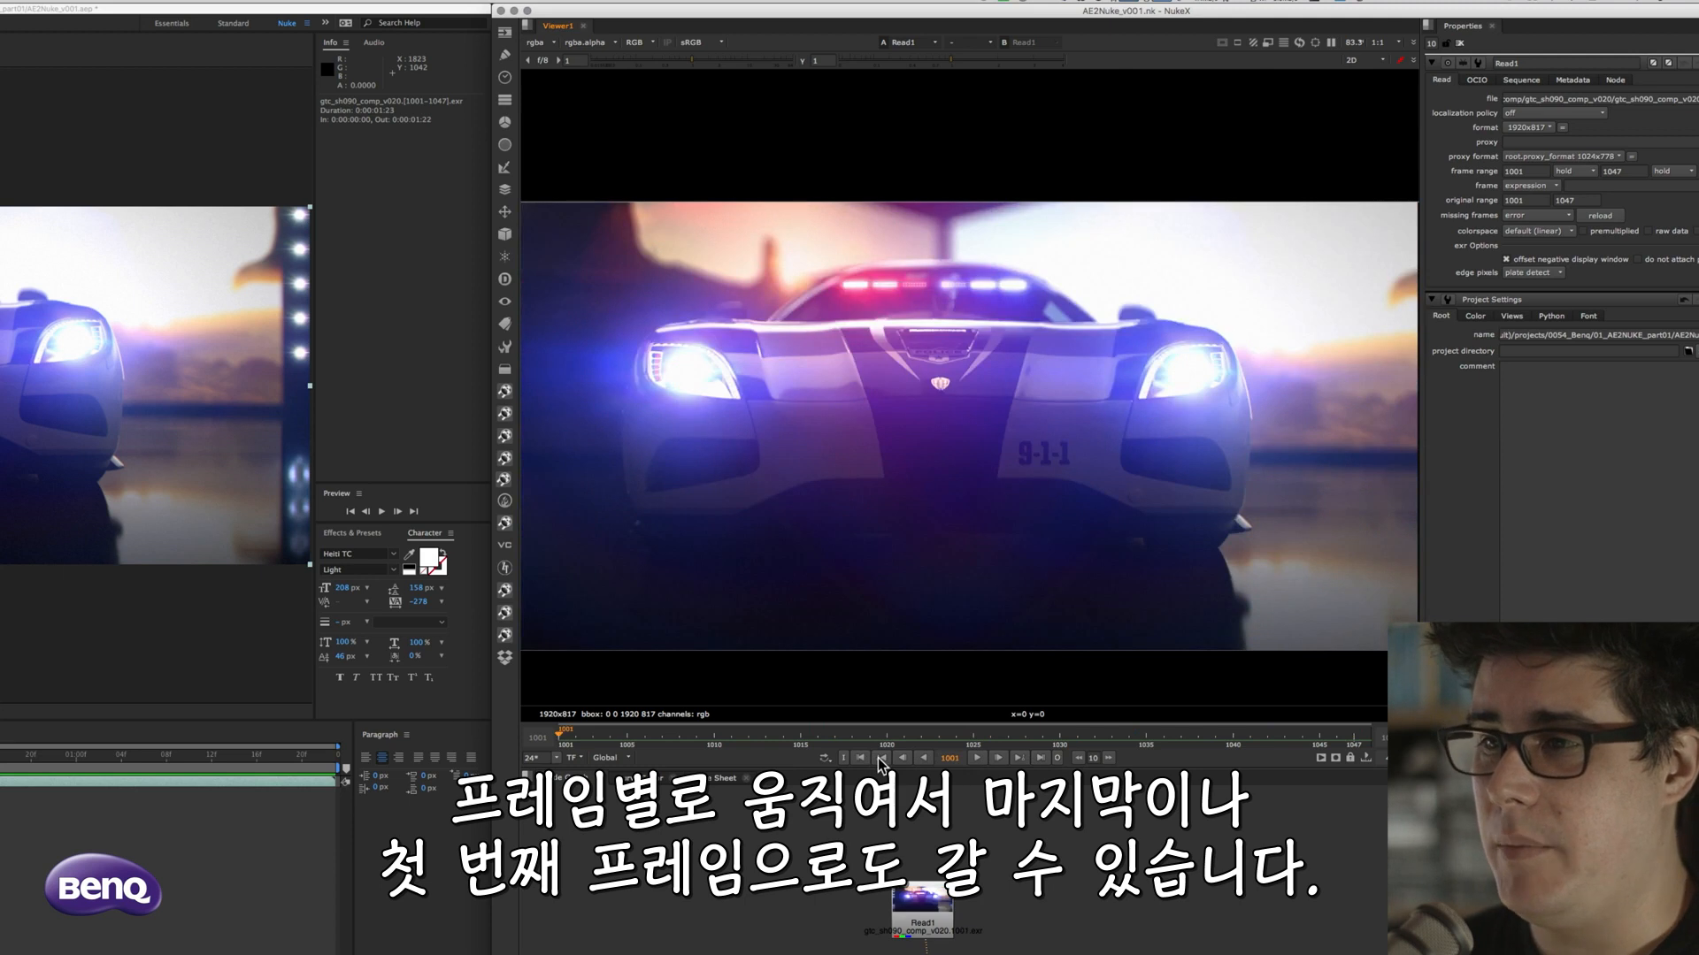
click(1039, 759)
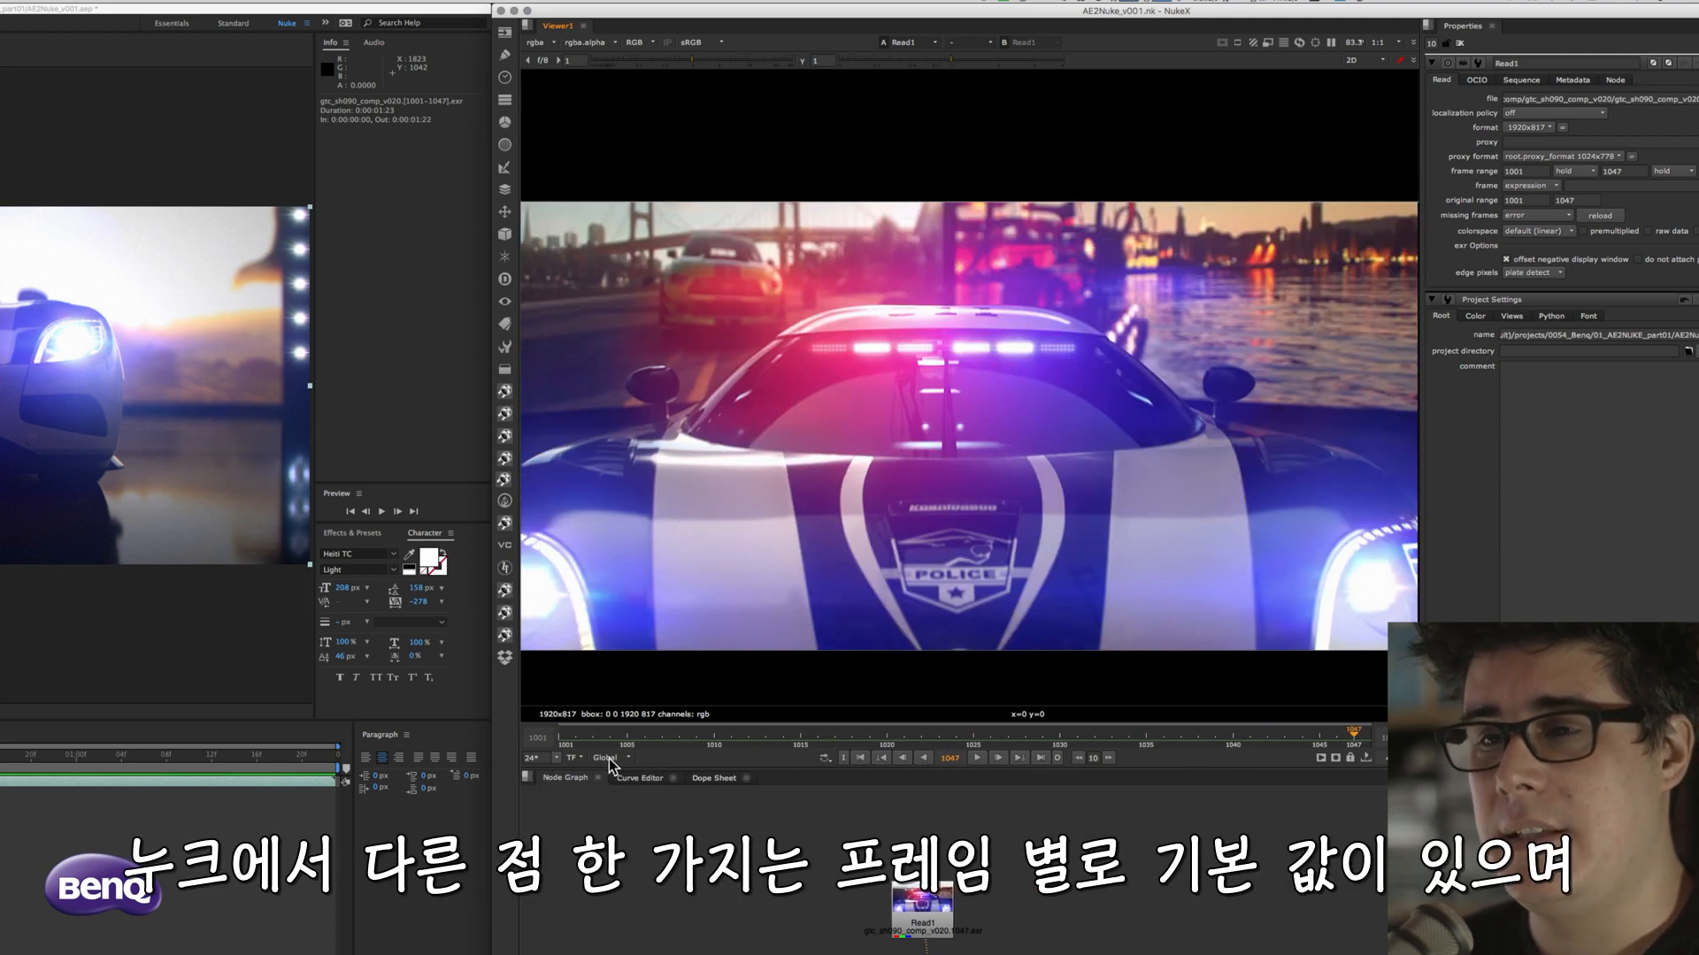
Move to frame 1001 in Nuke and switch the viewer timeline display to timecode
click(564, 738)
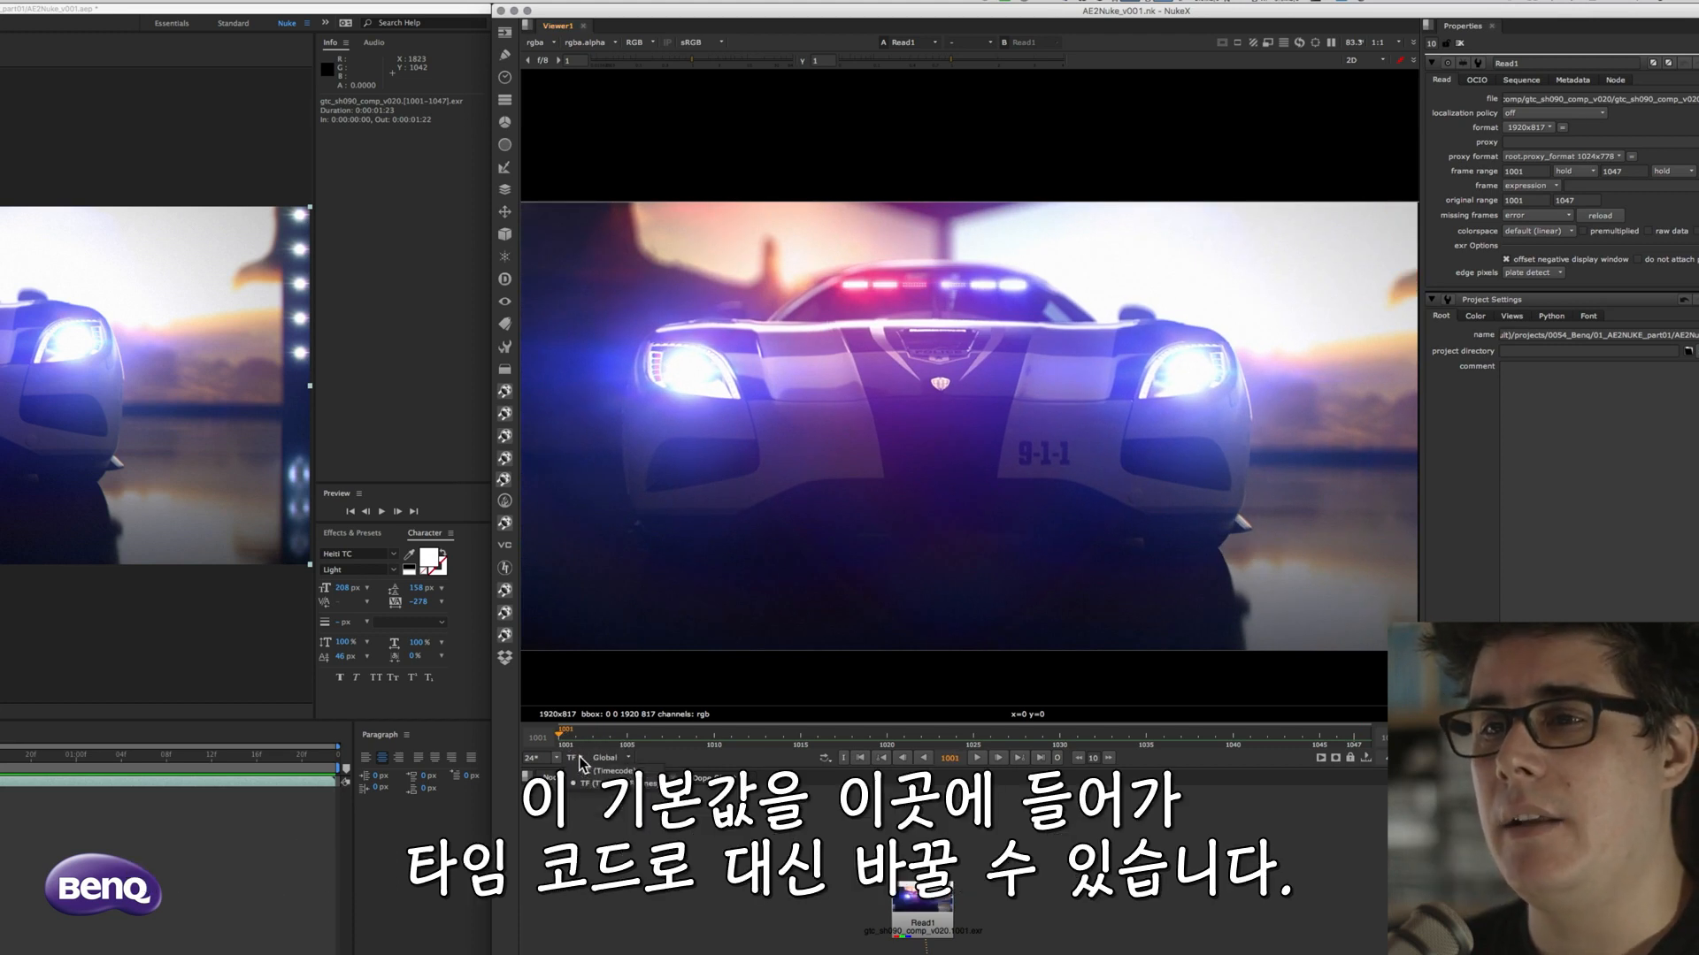
click(656, 771)
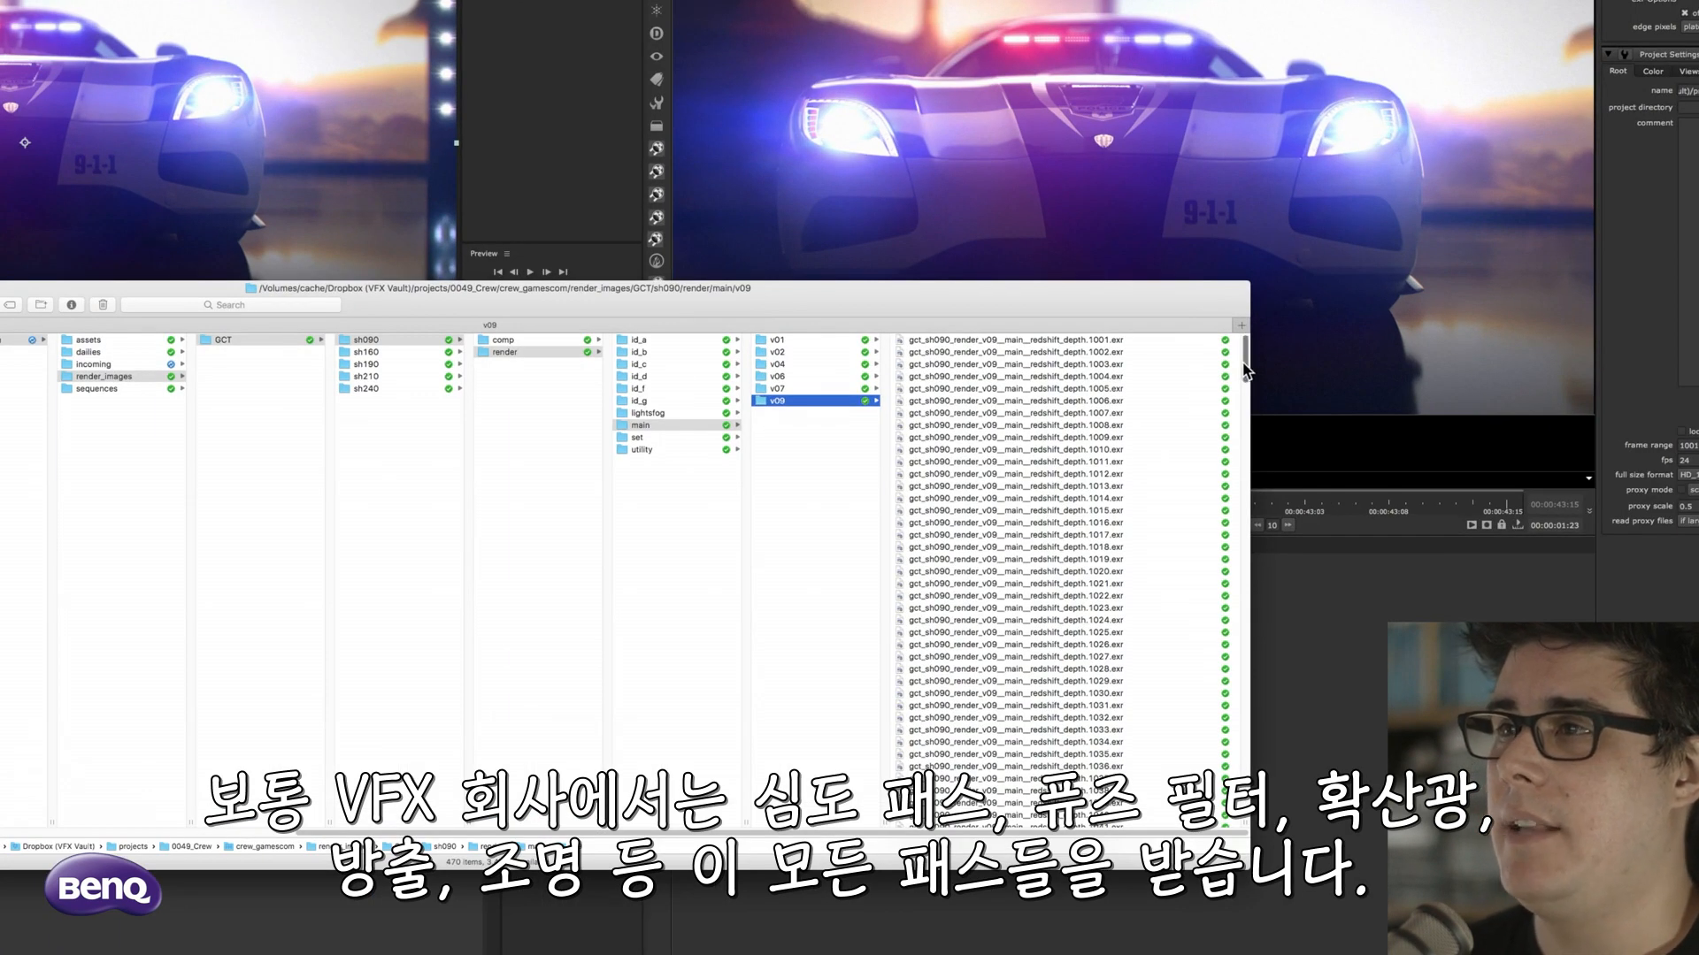
Import the whole v09 folder of sh090 main render passes from Finder into the Nuke node graph
drag(1244, 369, 1247, 584)
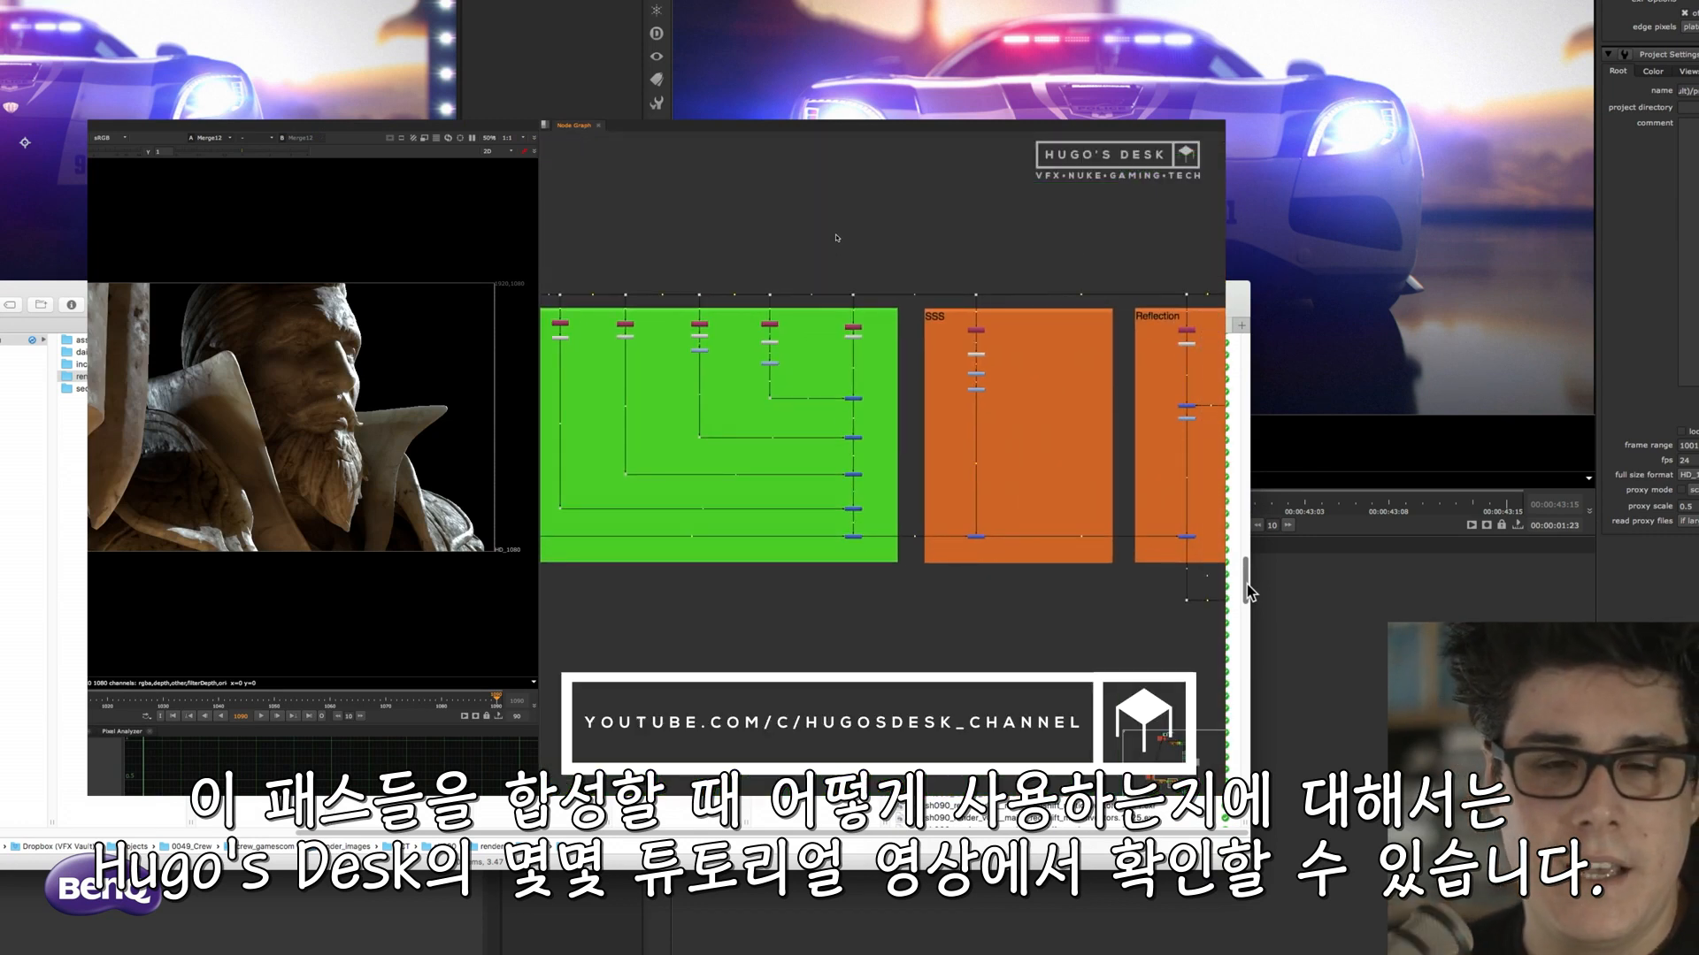
drag(1246, 584, 1224, 737)
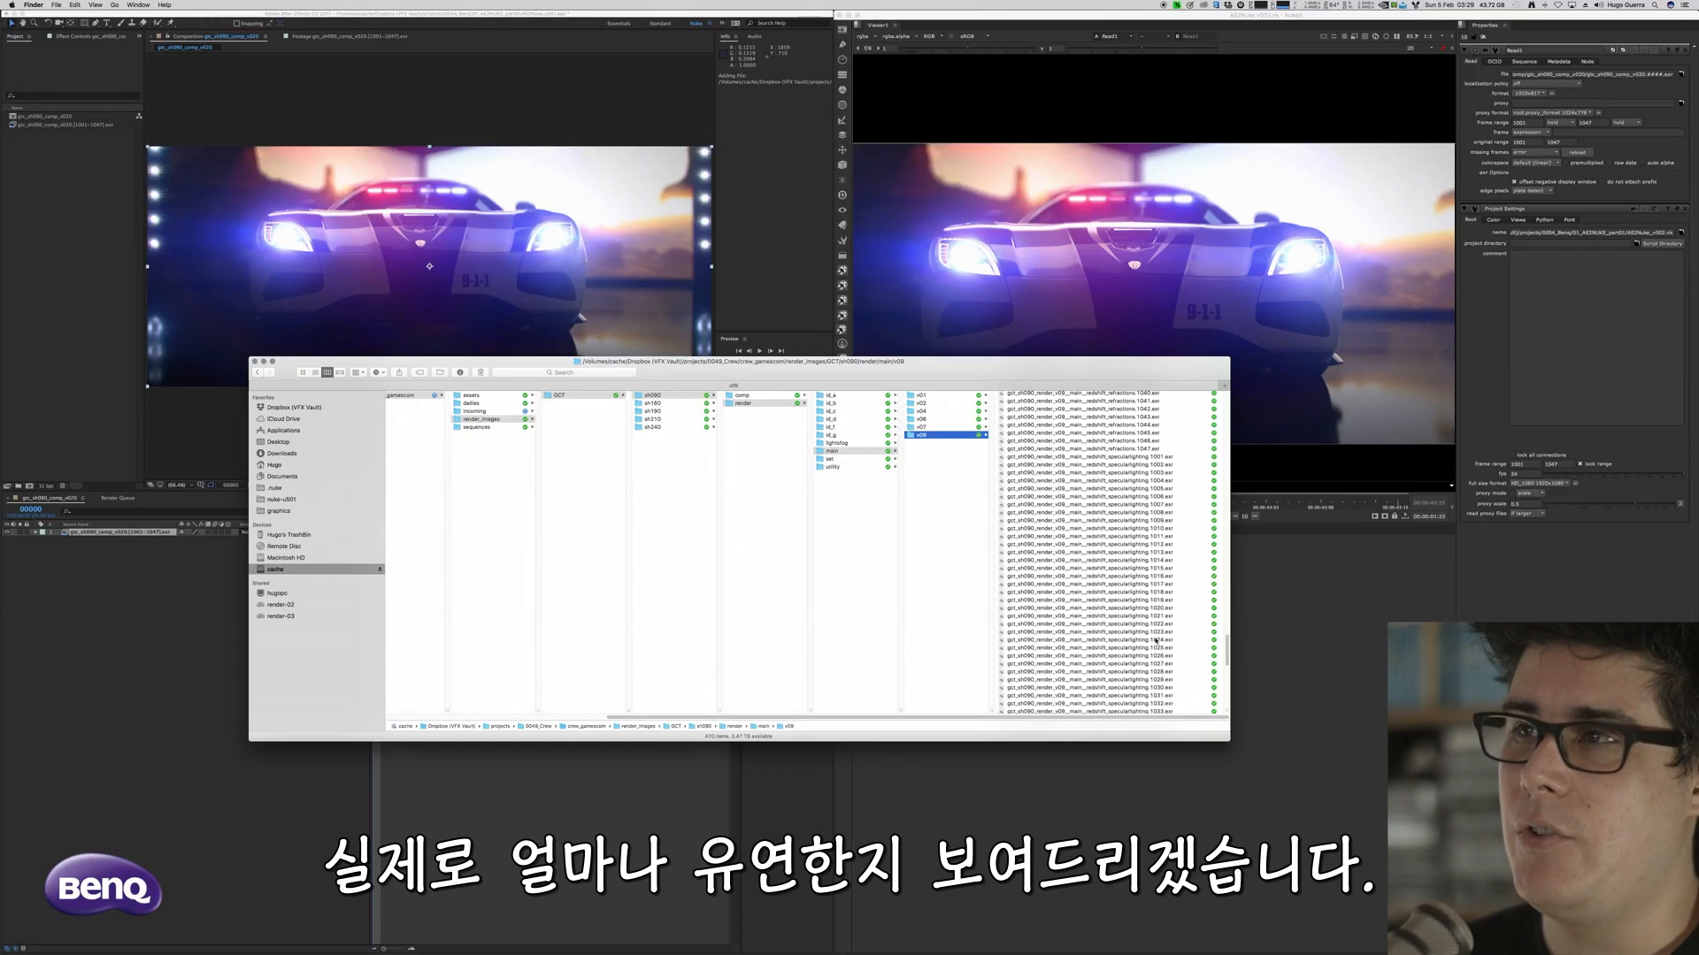
click(951, 475)
drag(966, 374, 1020, 260)
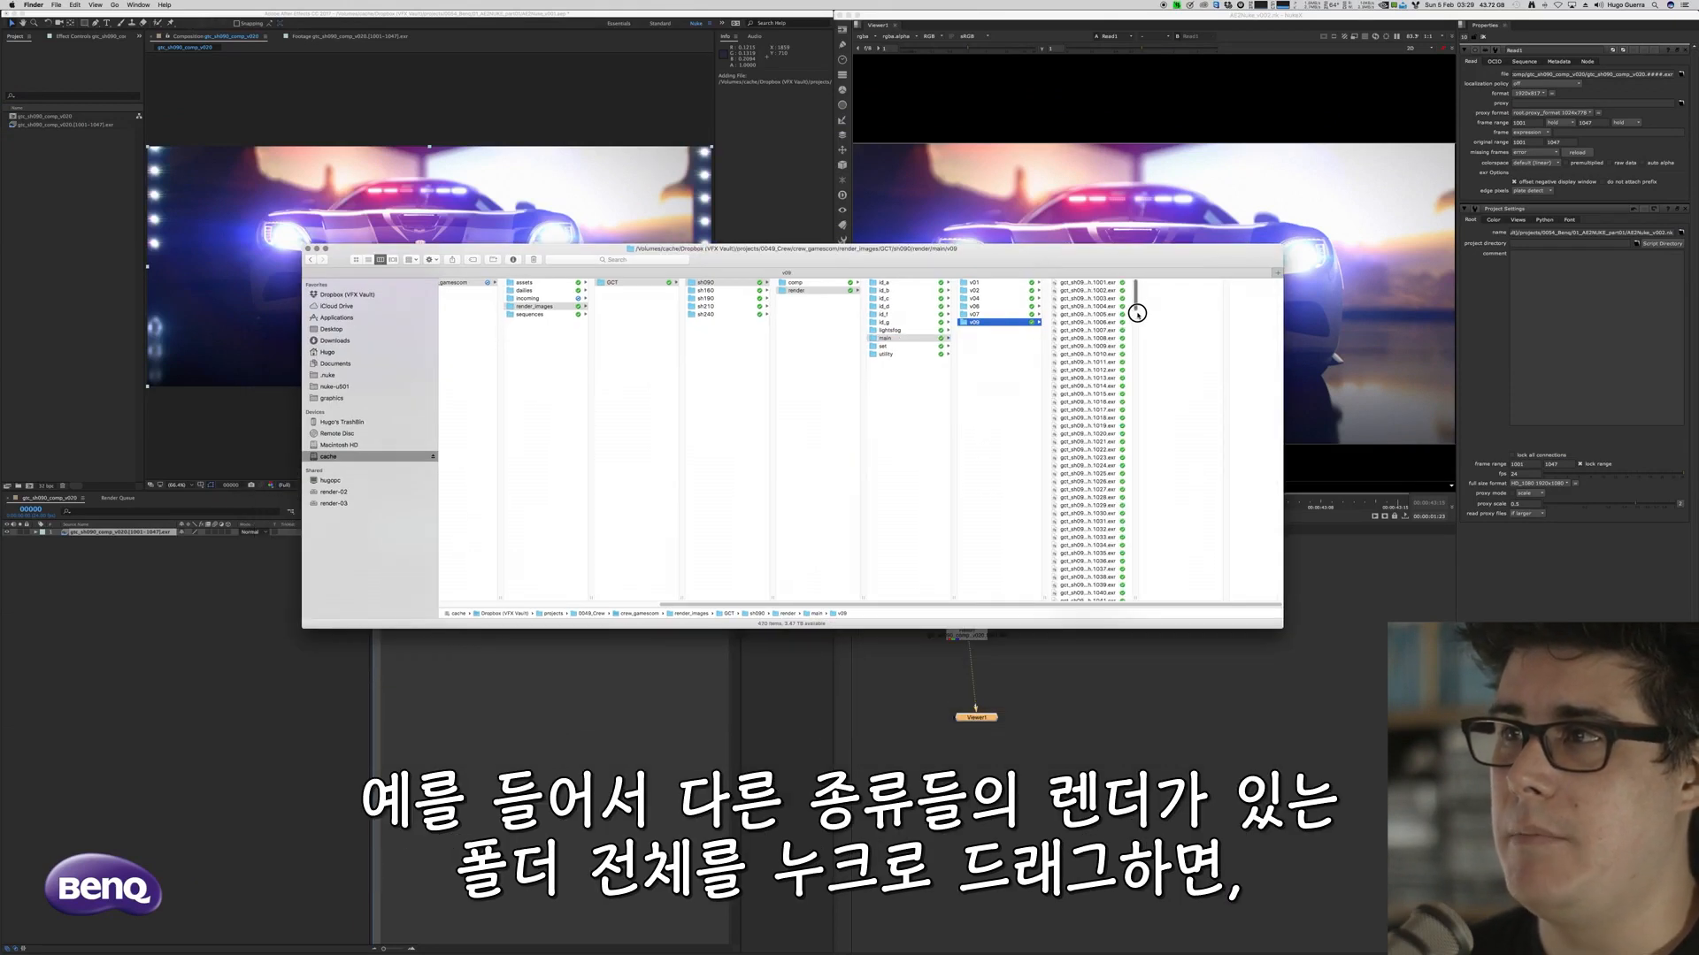
drag(1137, 313, 1140, 562)
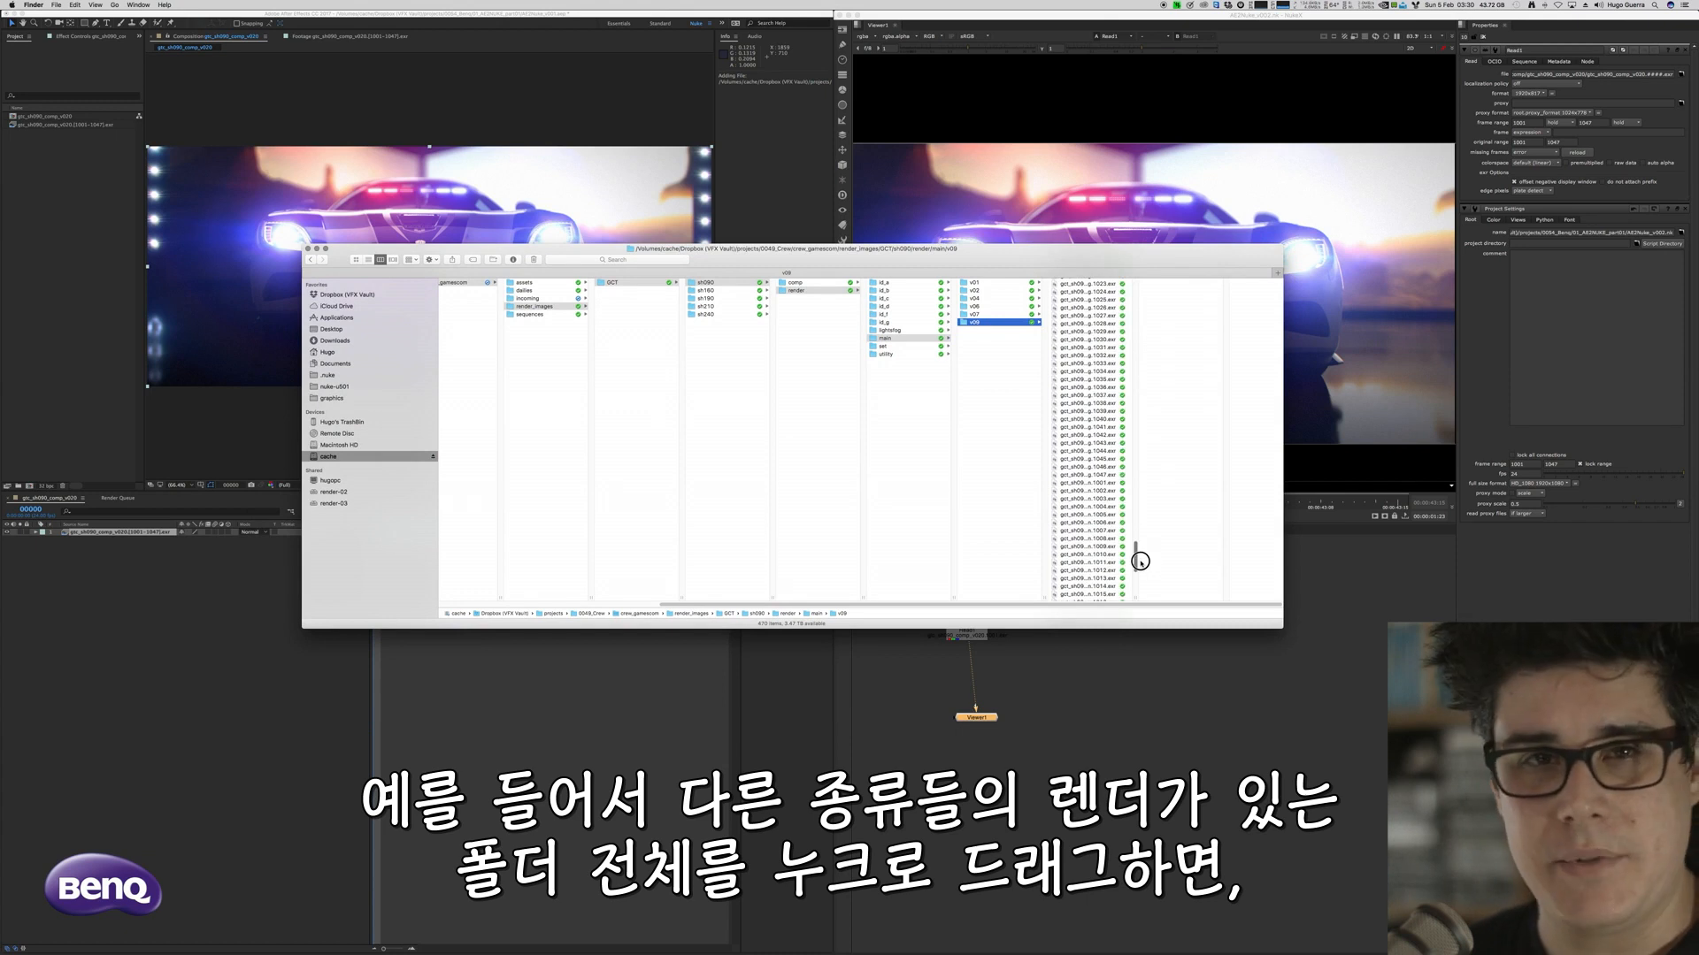
drag(974, 322, 1159, 704)
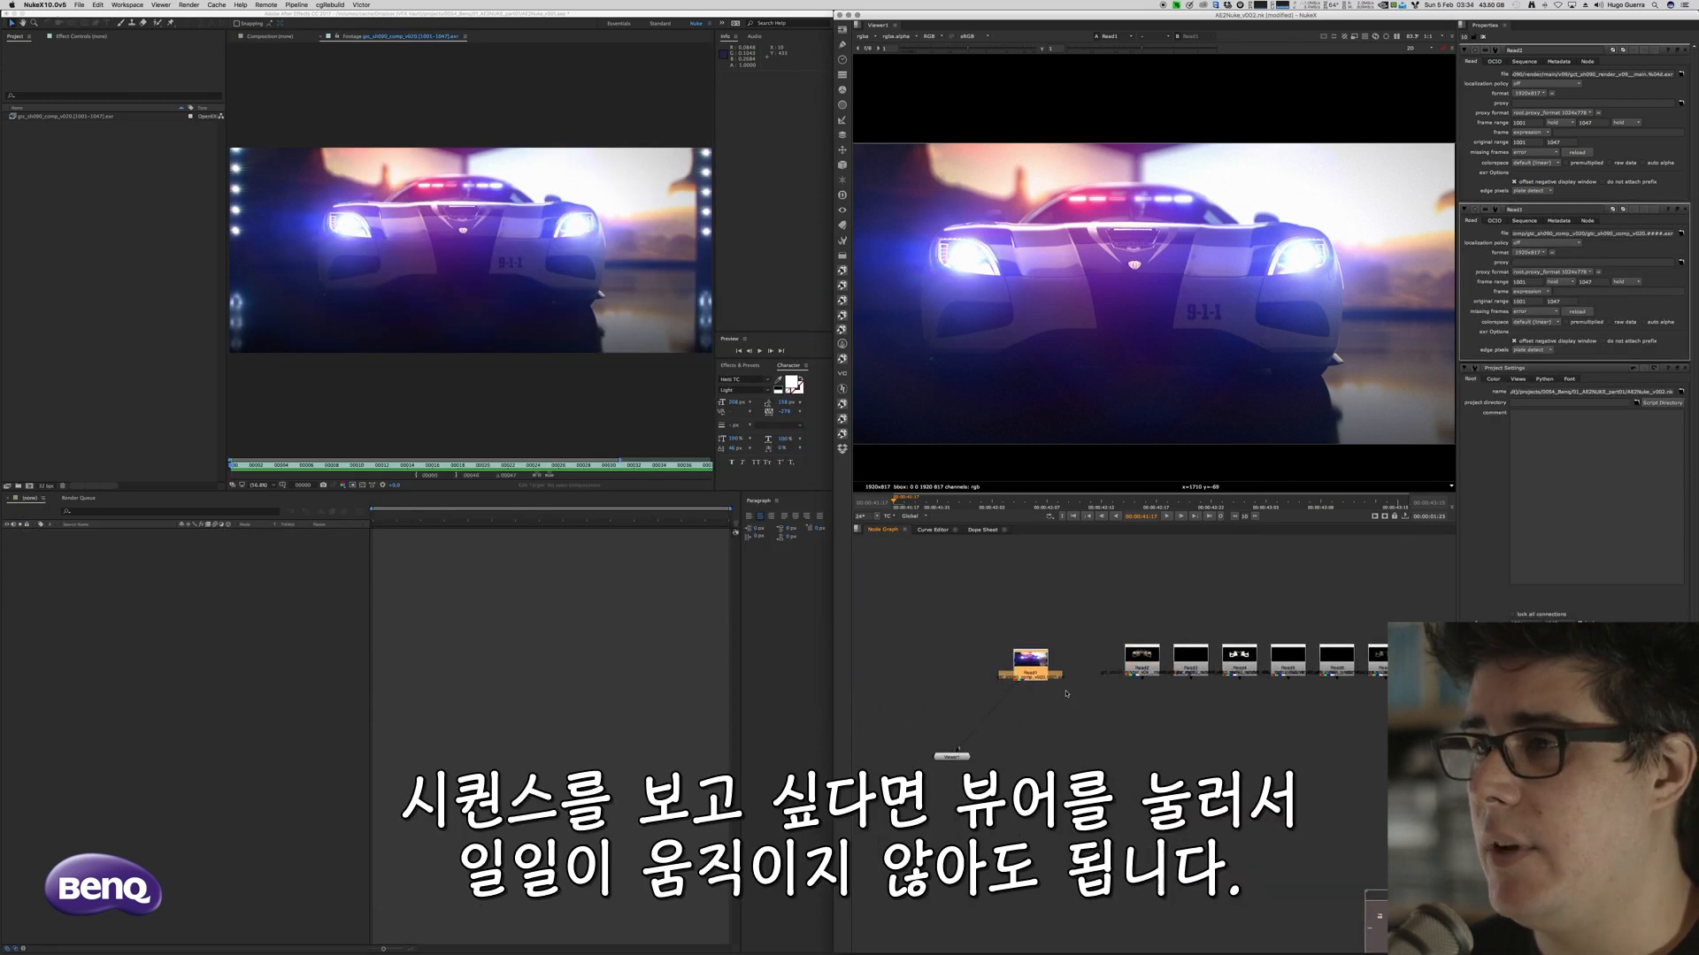
Switch the Nuke viewer between the Read2 render pass and the Read1 comp, ending on Read2
scroll(1113, 681, up, 3)
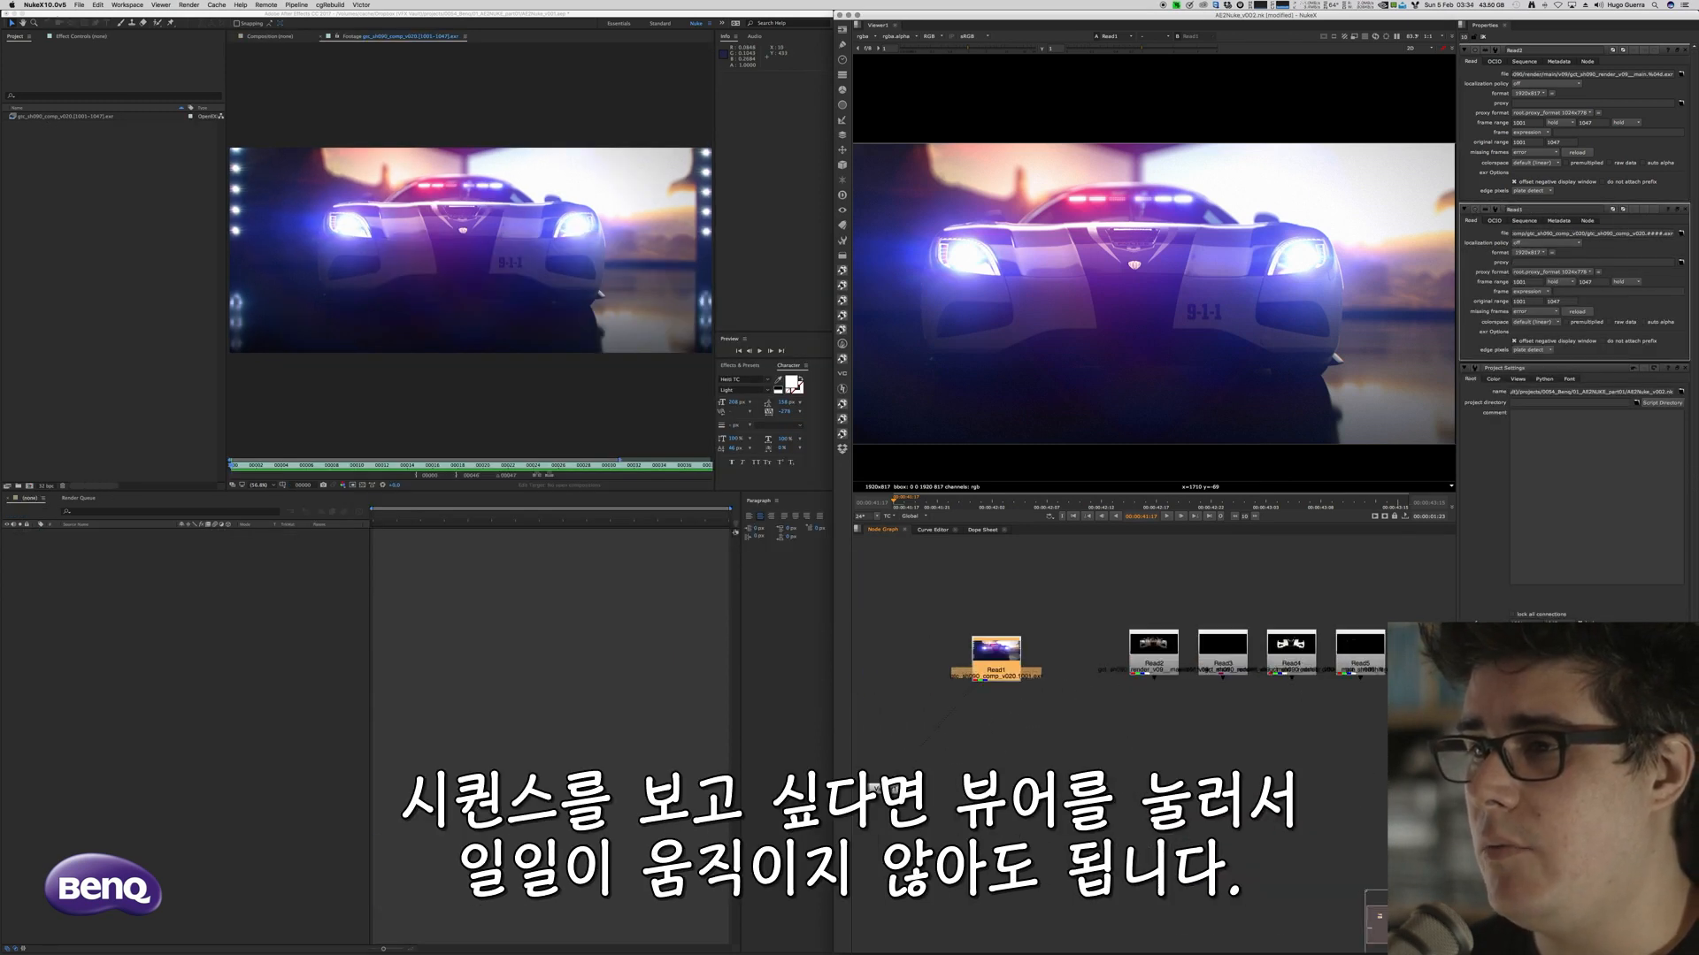
key(1)
drag(1151, 718, 1147, 666)
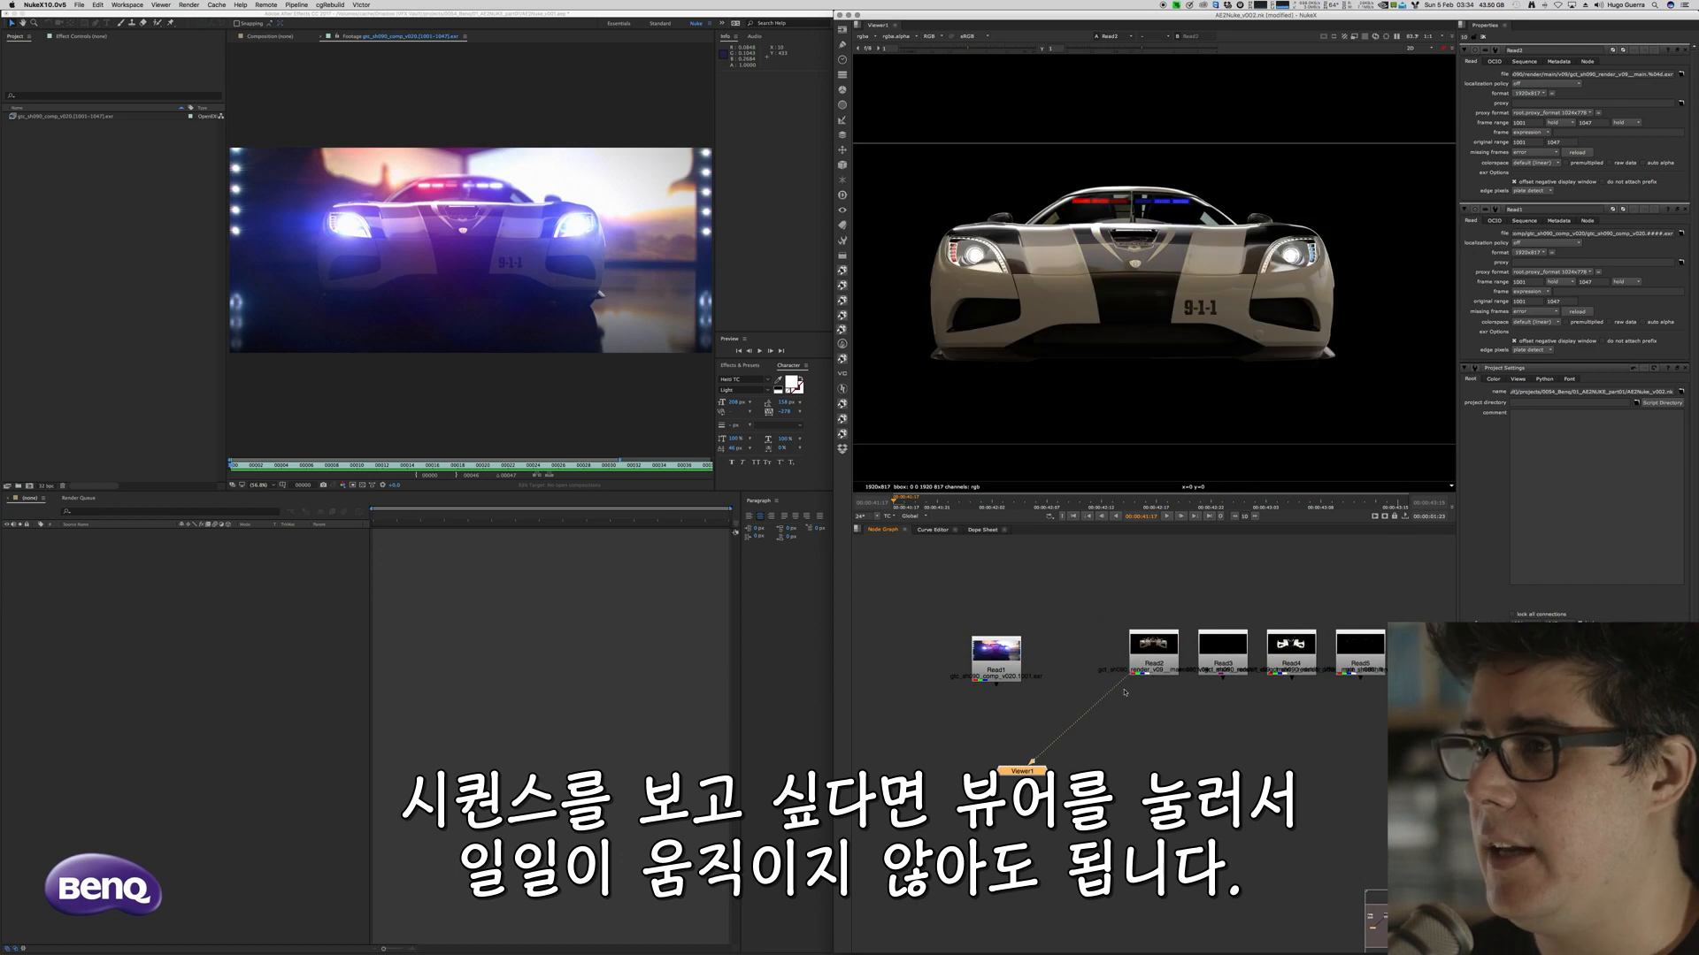
drag(1159, 737, 1260, 666)
drag(1147, 659, 1012, 659)
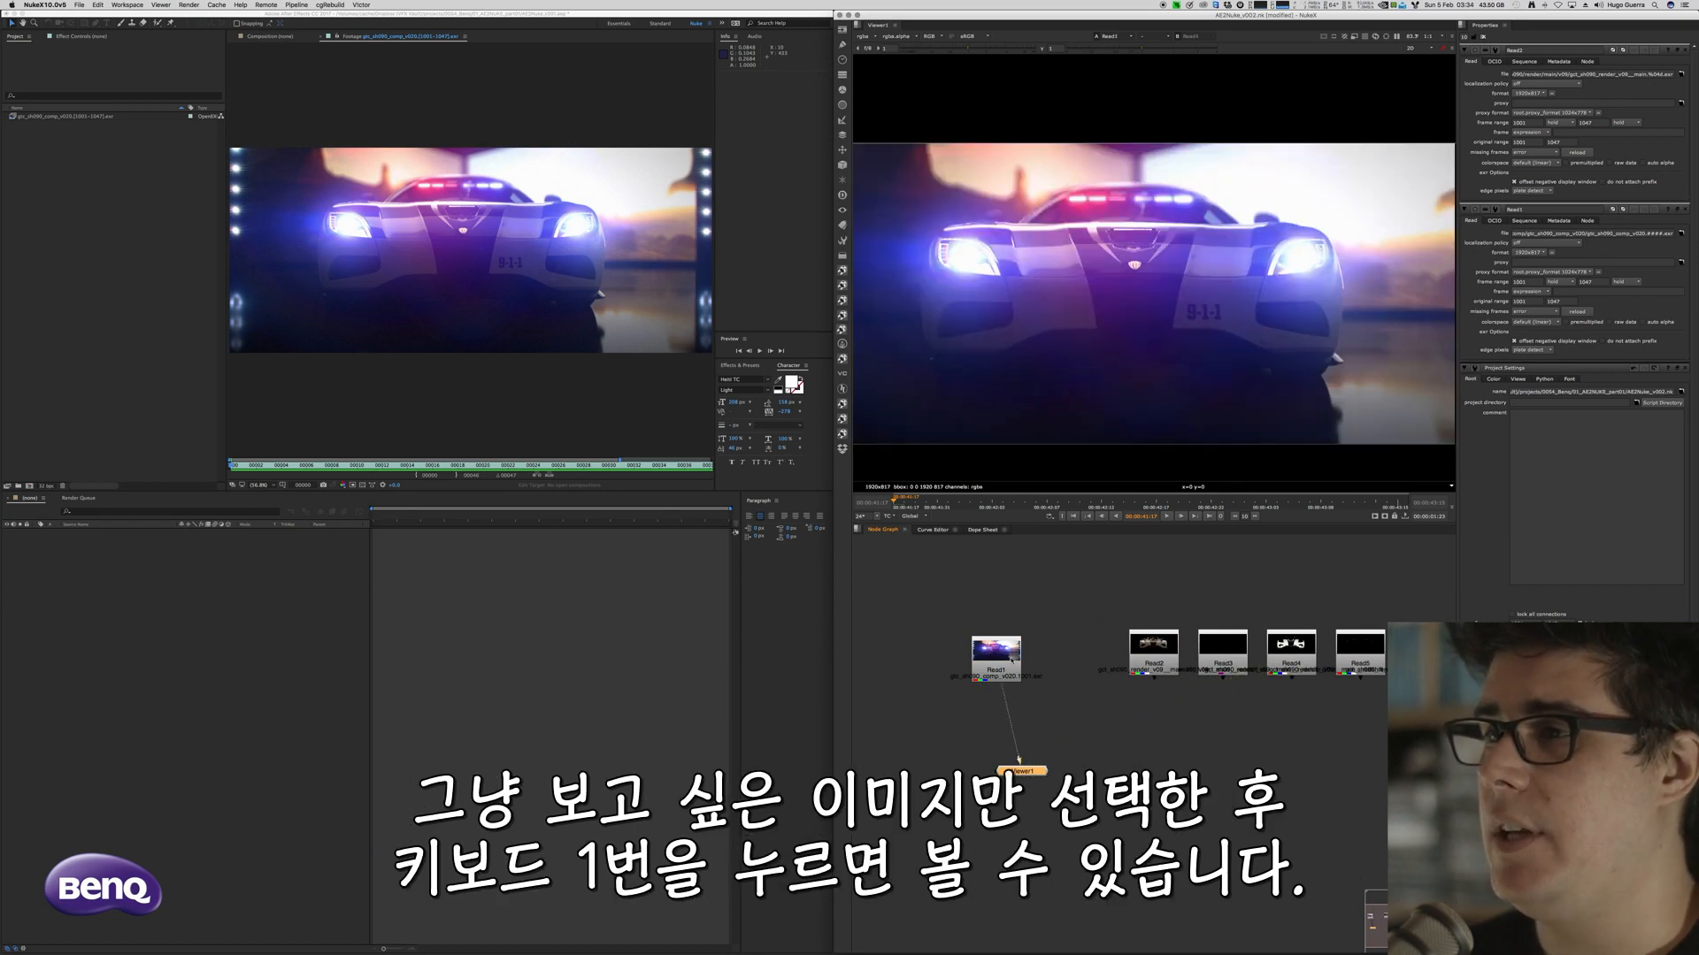
click(1150, 661)
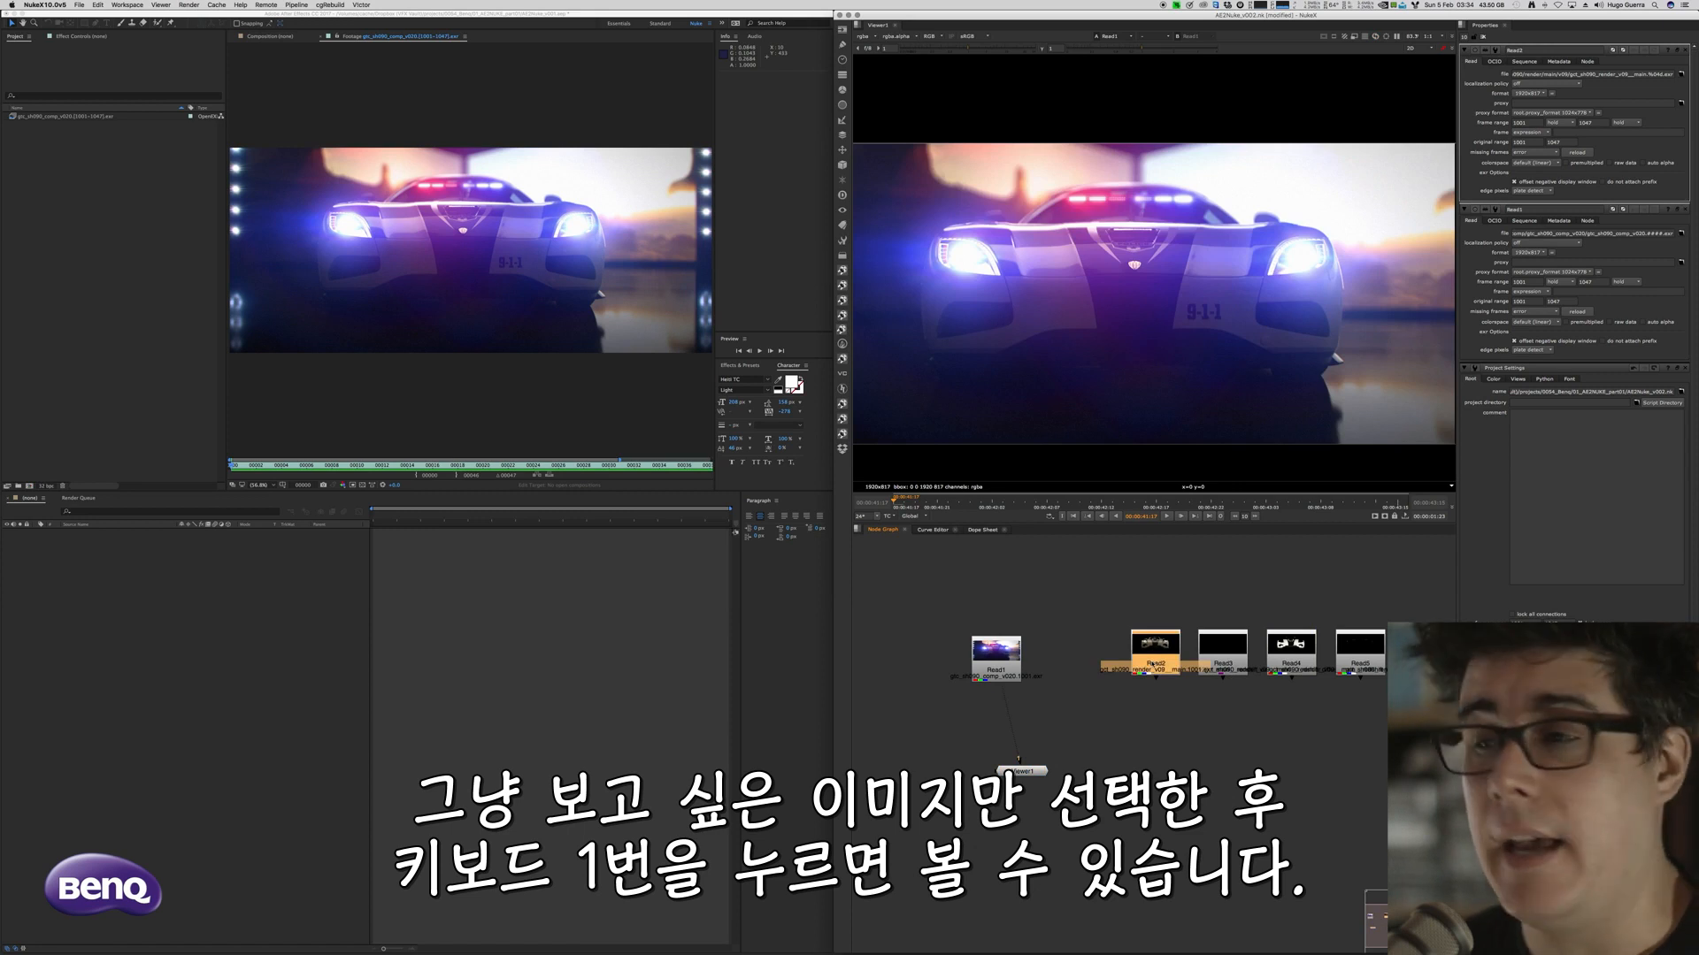
key(1)
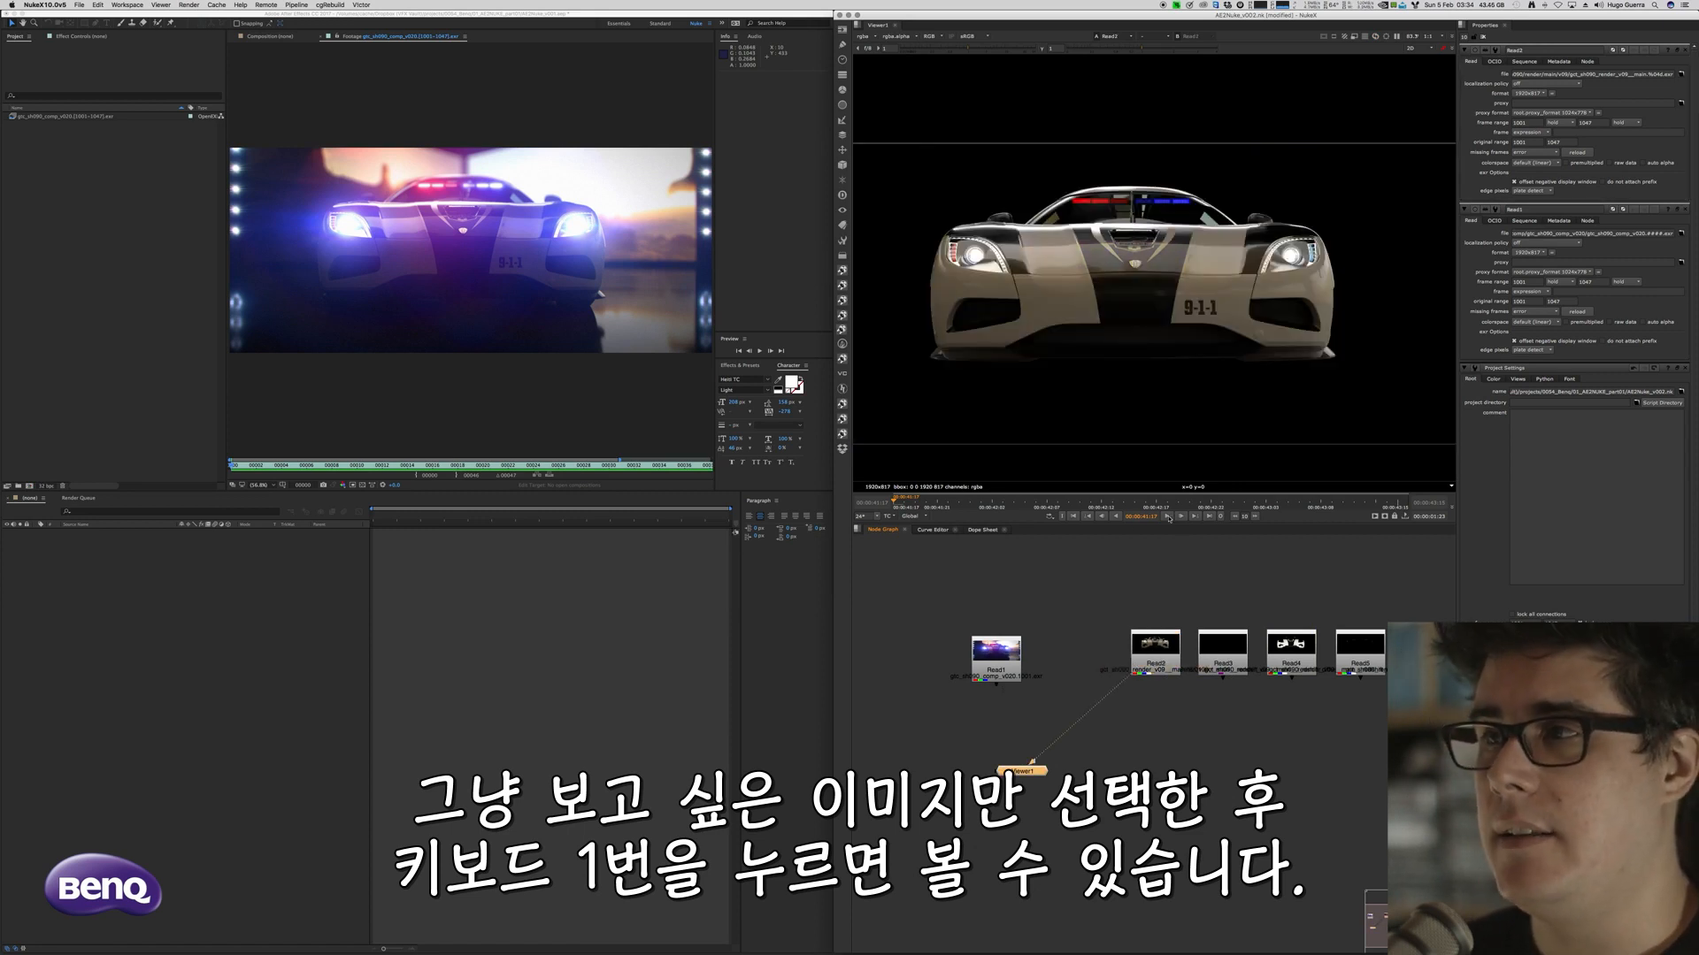
Play the Read2 main render pass and toggle its alpha channel display on and off
click(1167, 518)
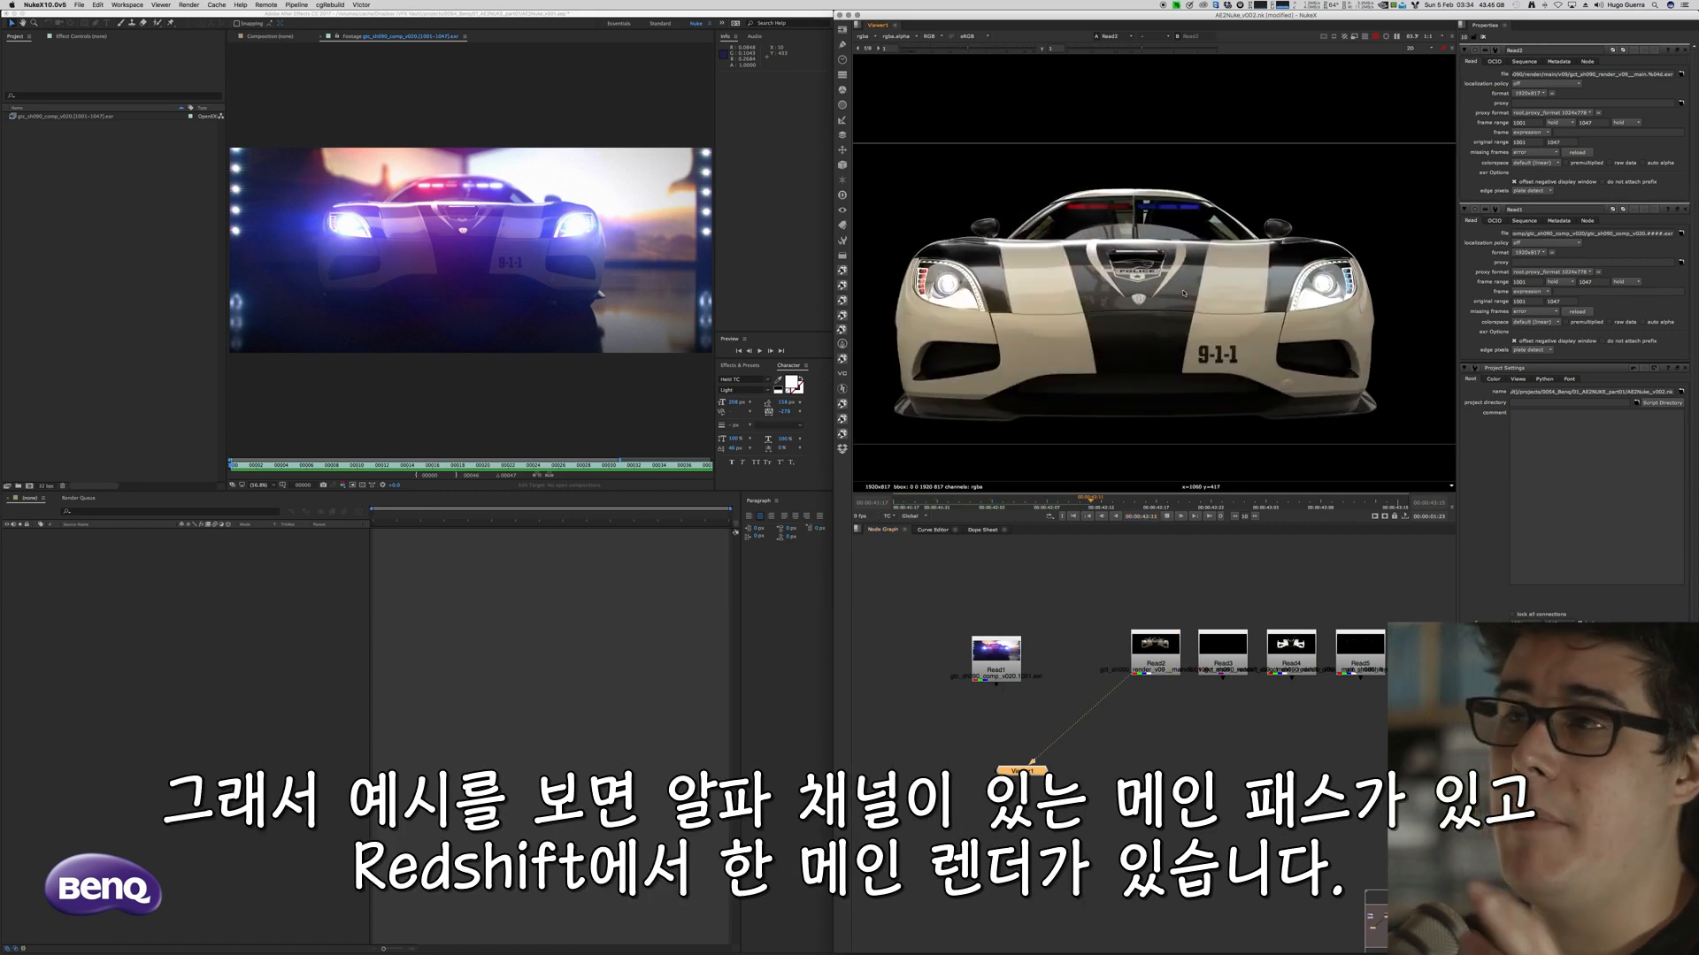
key(a)
key(a)
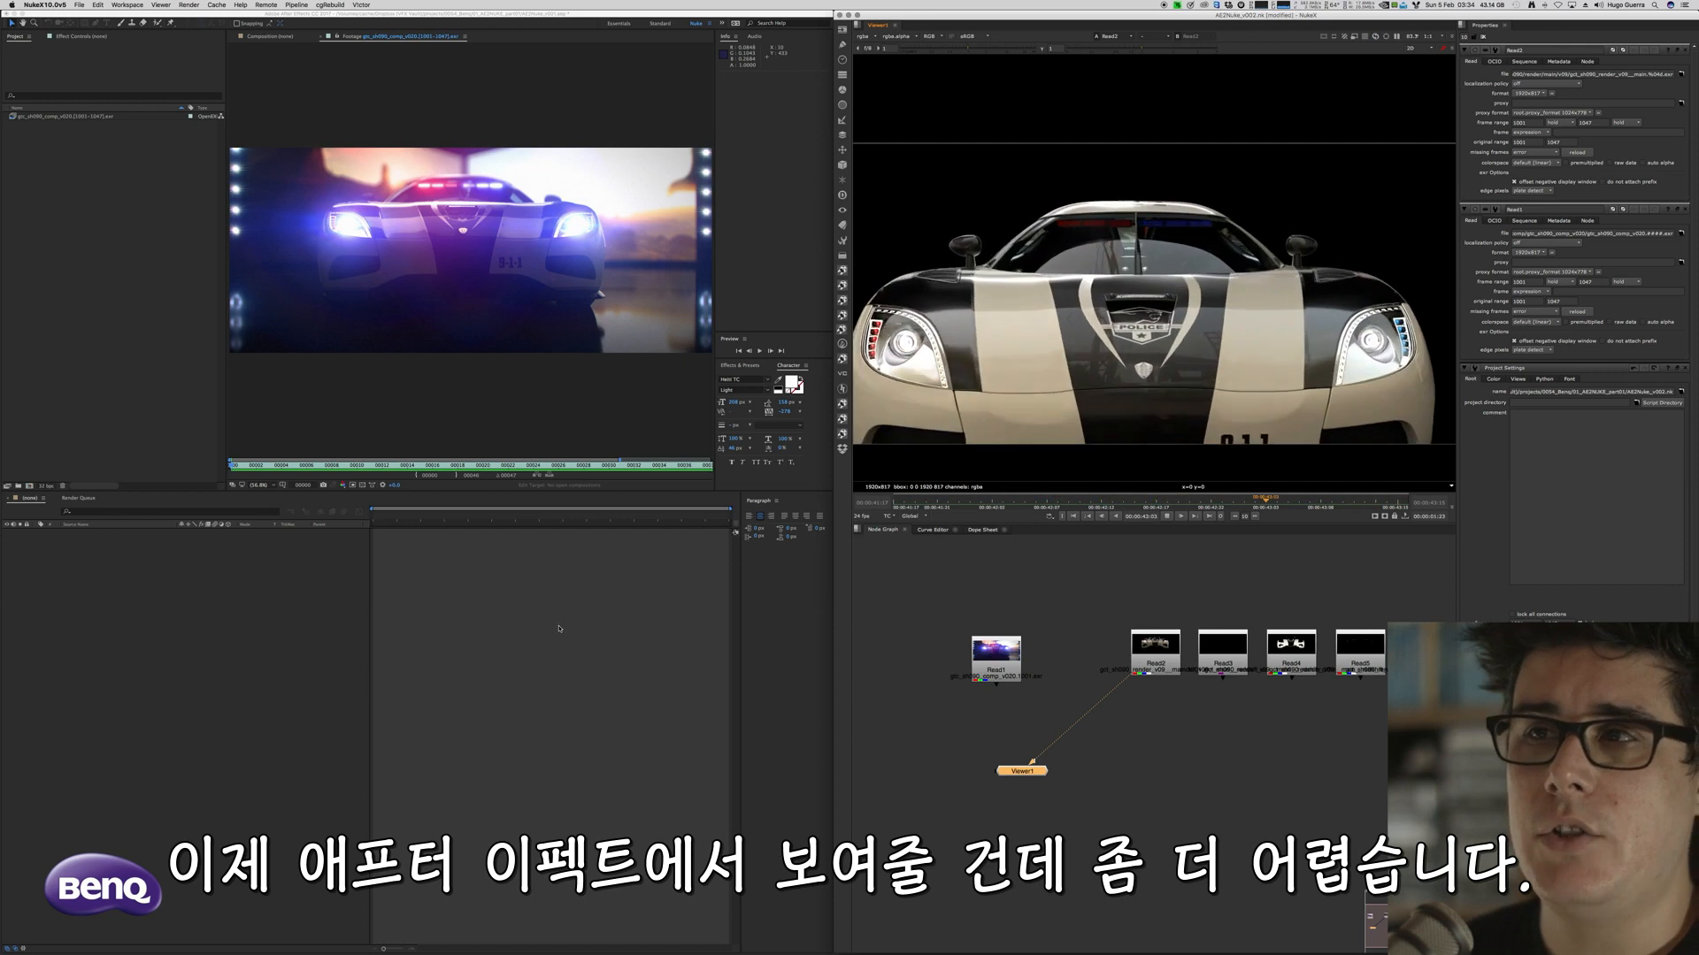
Try to import the whole v09 render folder from Finder into the After Effects project and undo the import
key(super+Tab)
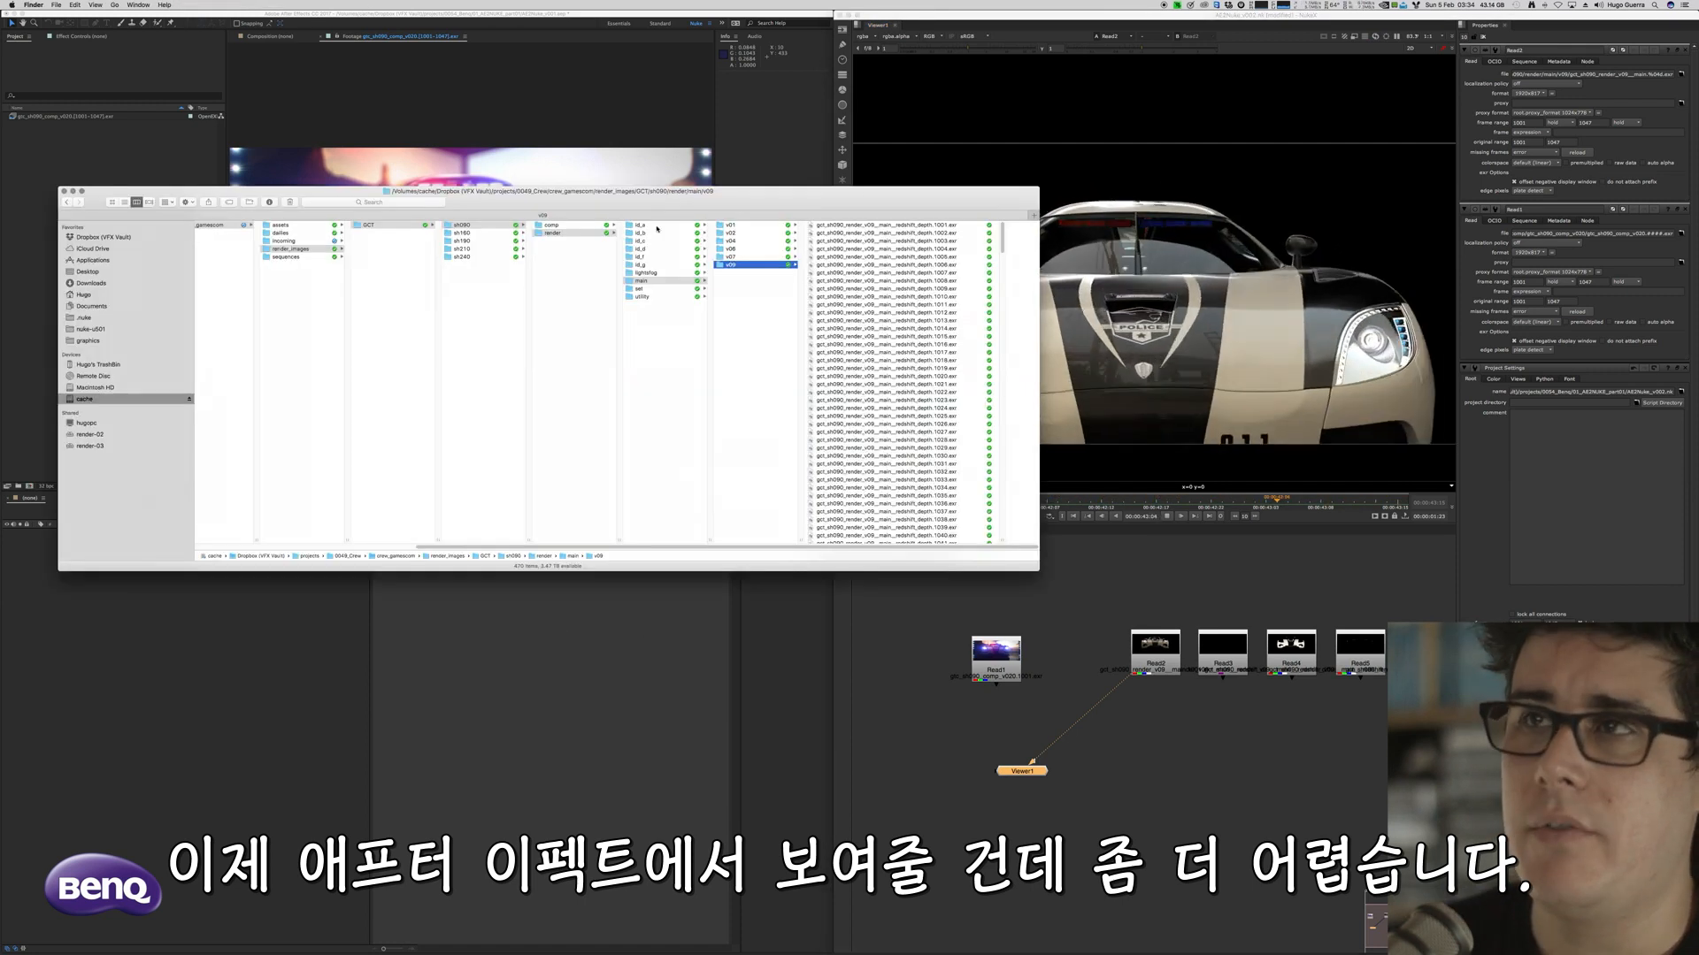
drag(679, 199, 1031, 327)
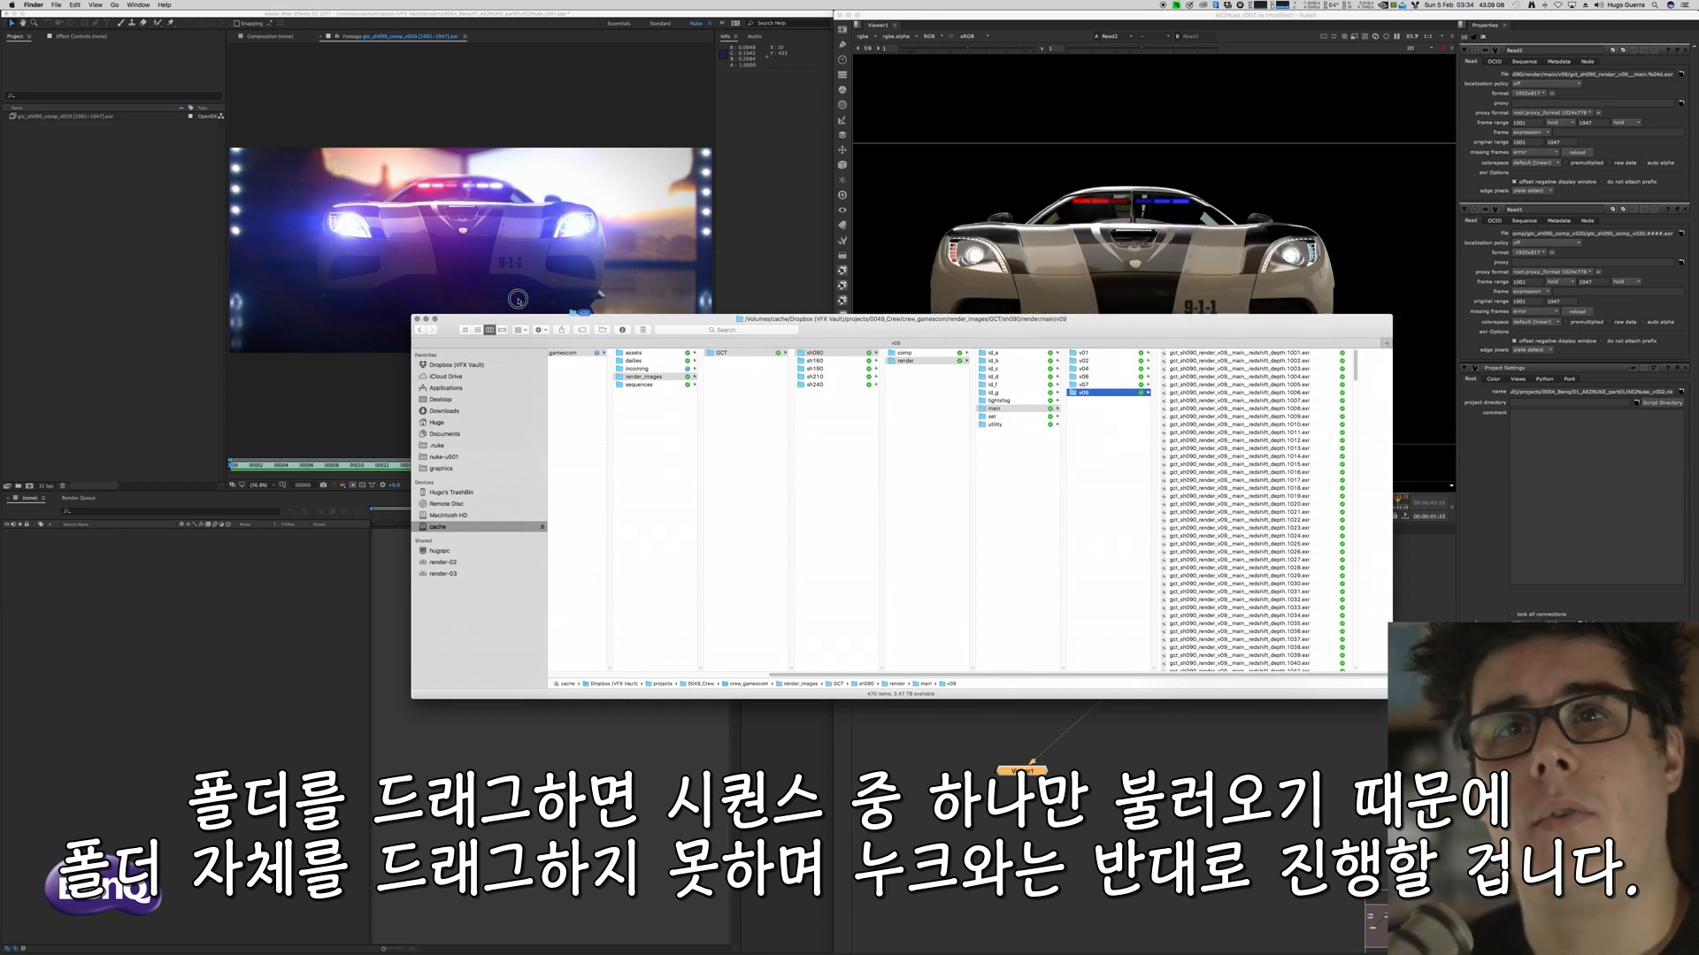
click(105, 252)
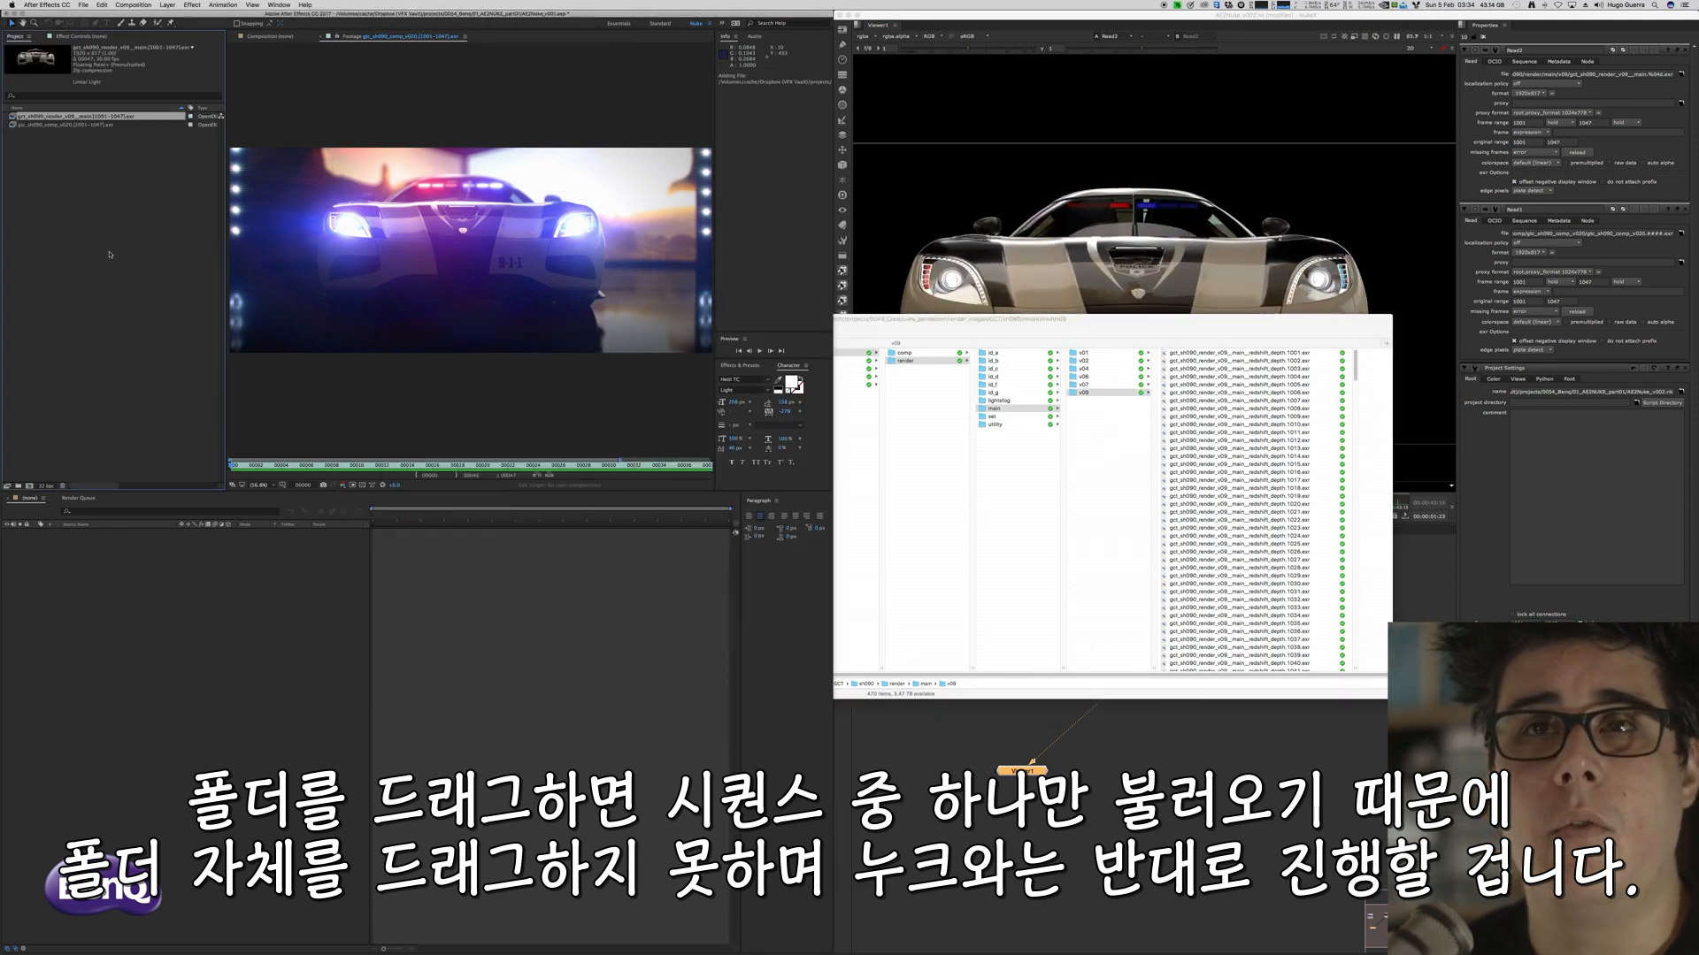
key(super+z)
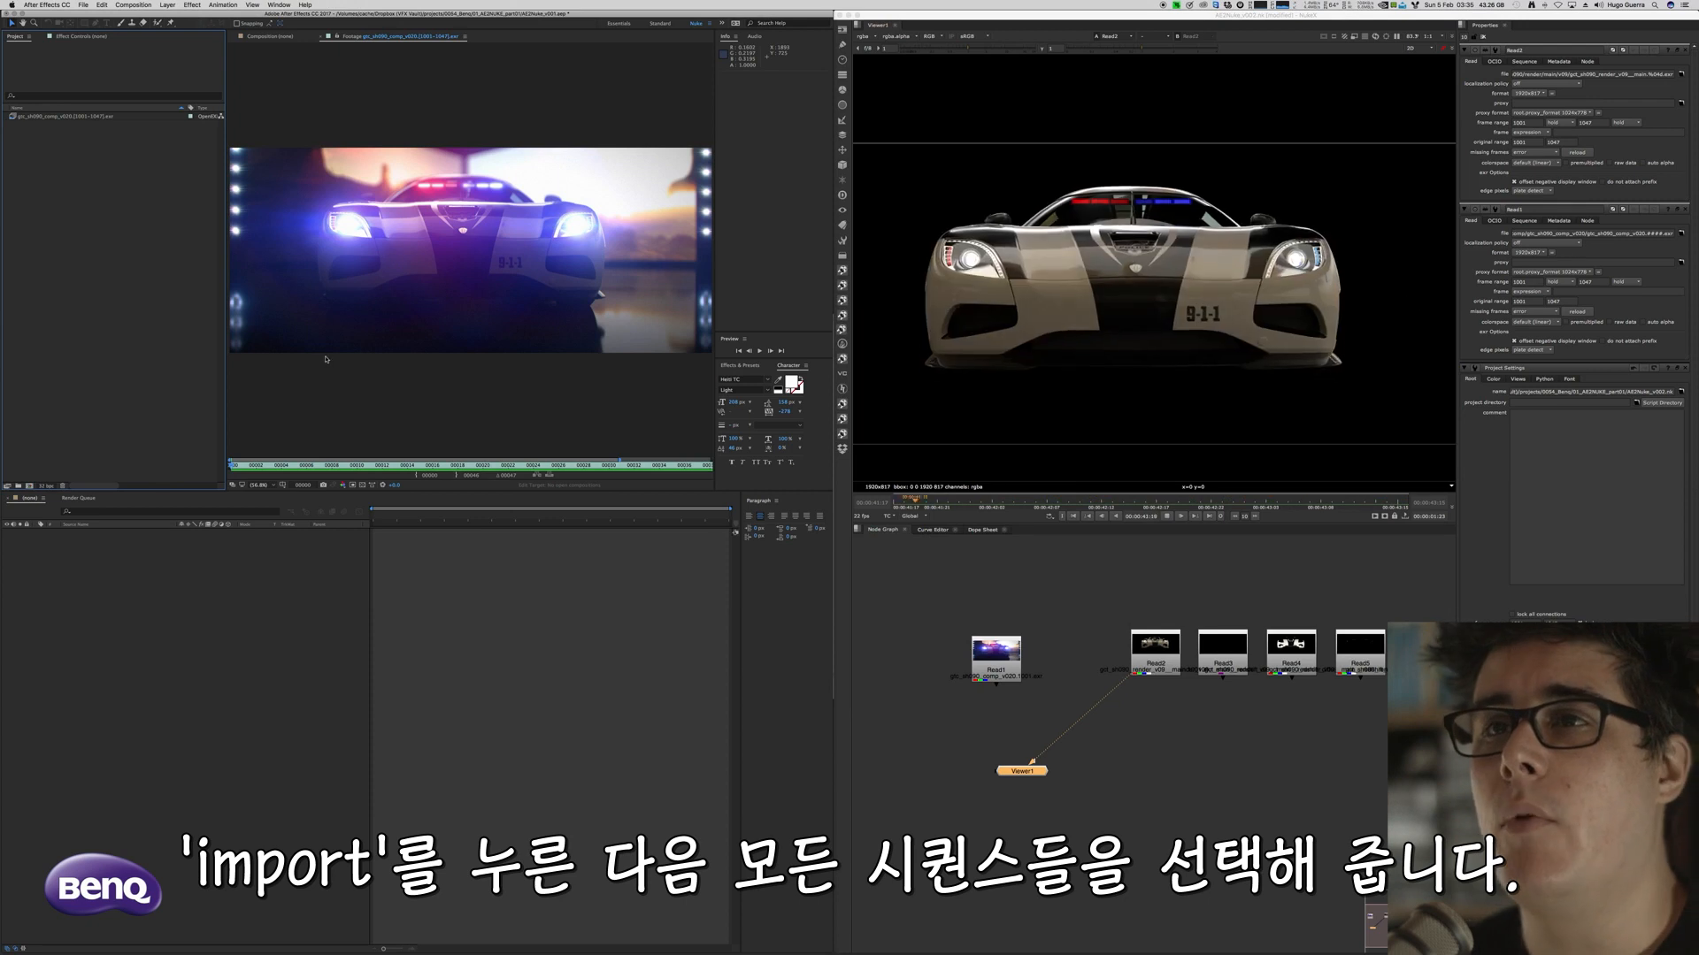
Import all v09 main render passes into After Effects with Multiple Sequences enabled, and play the main pass footage
key(super+i)
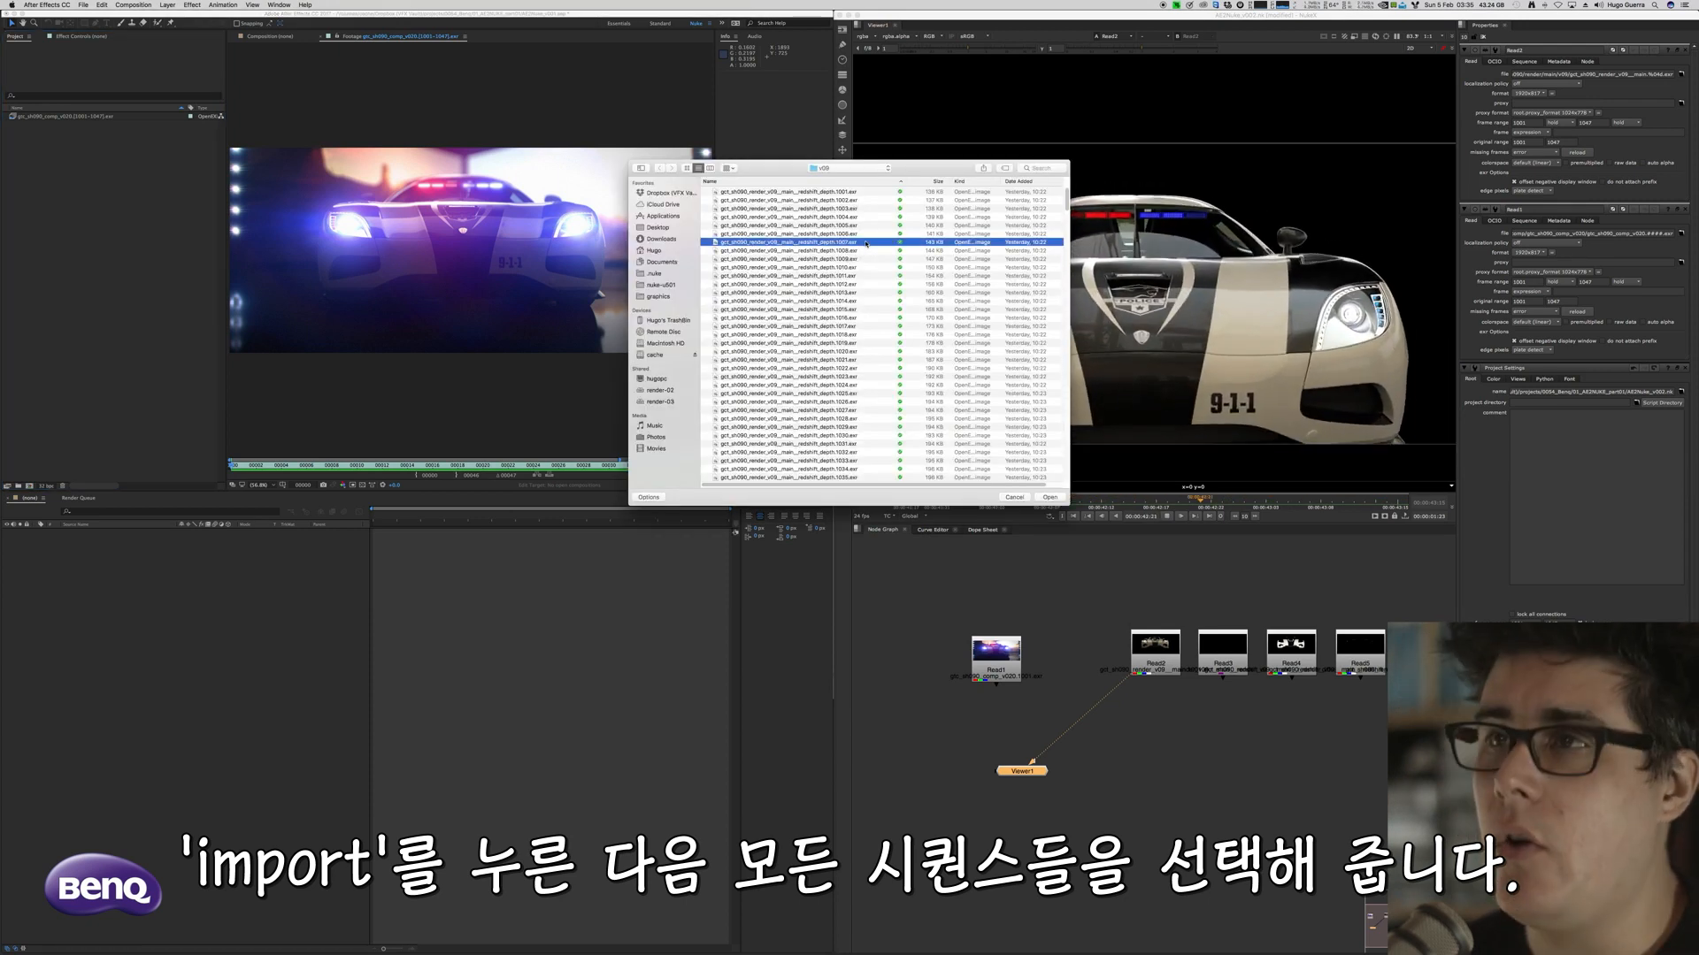
key(super+a)
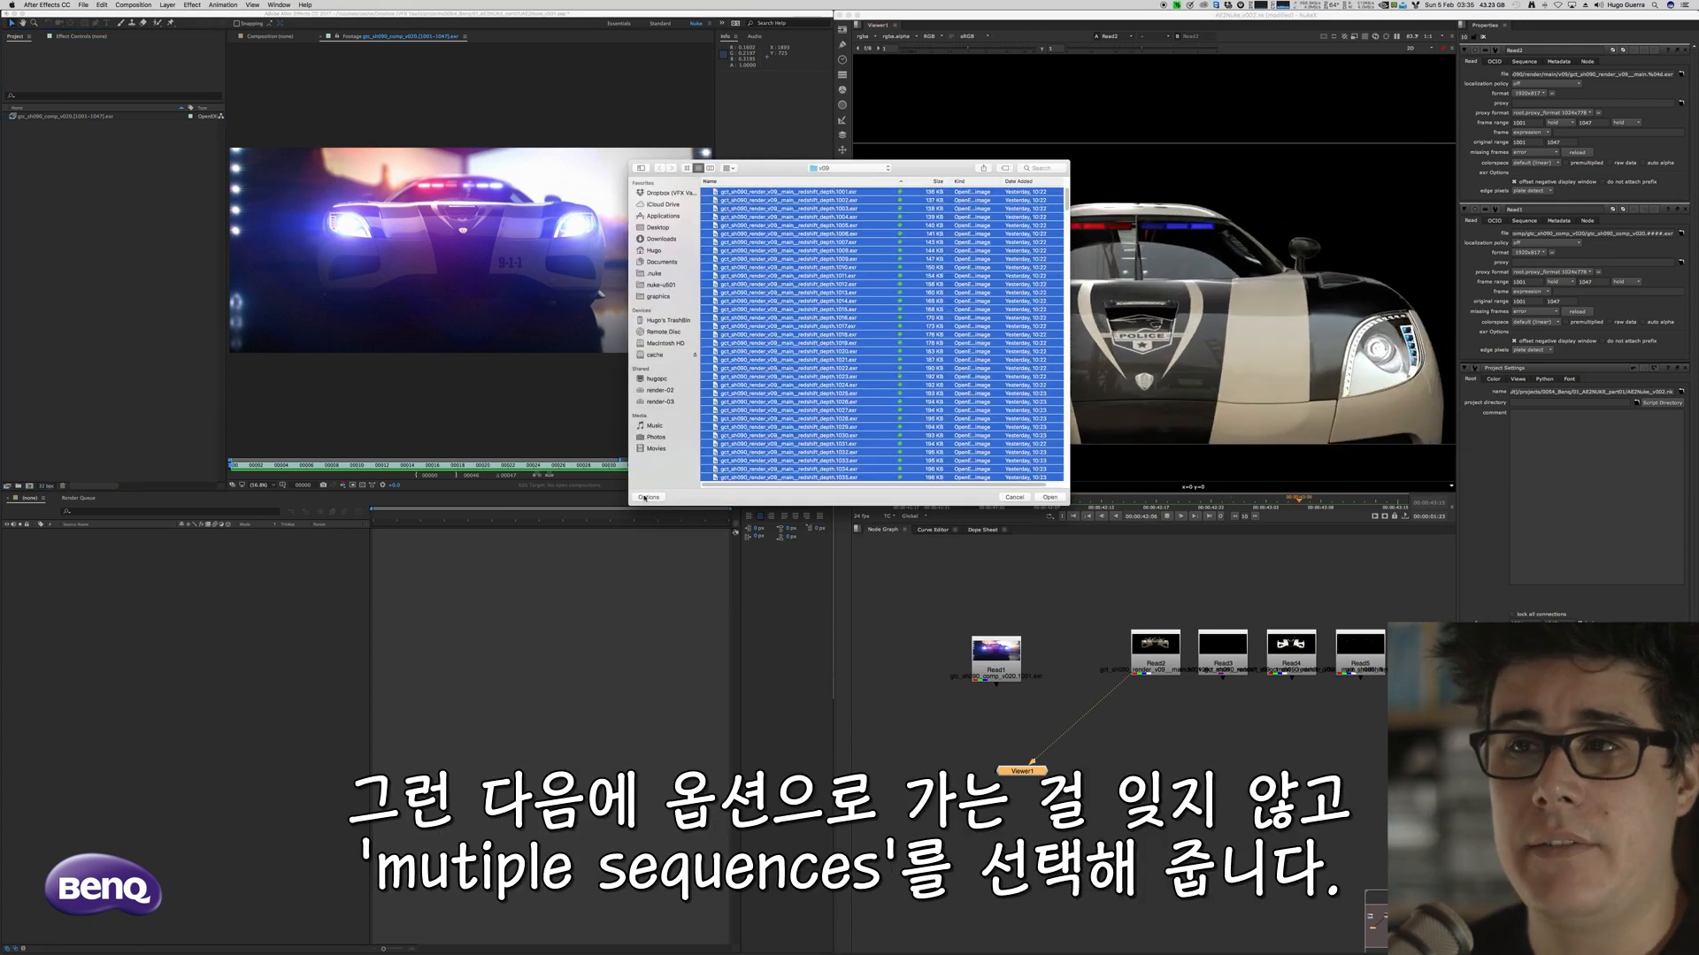
click(648, 497)
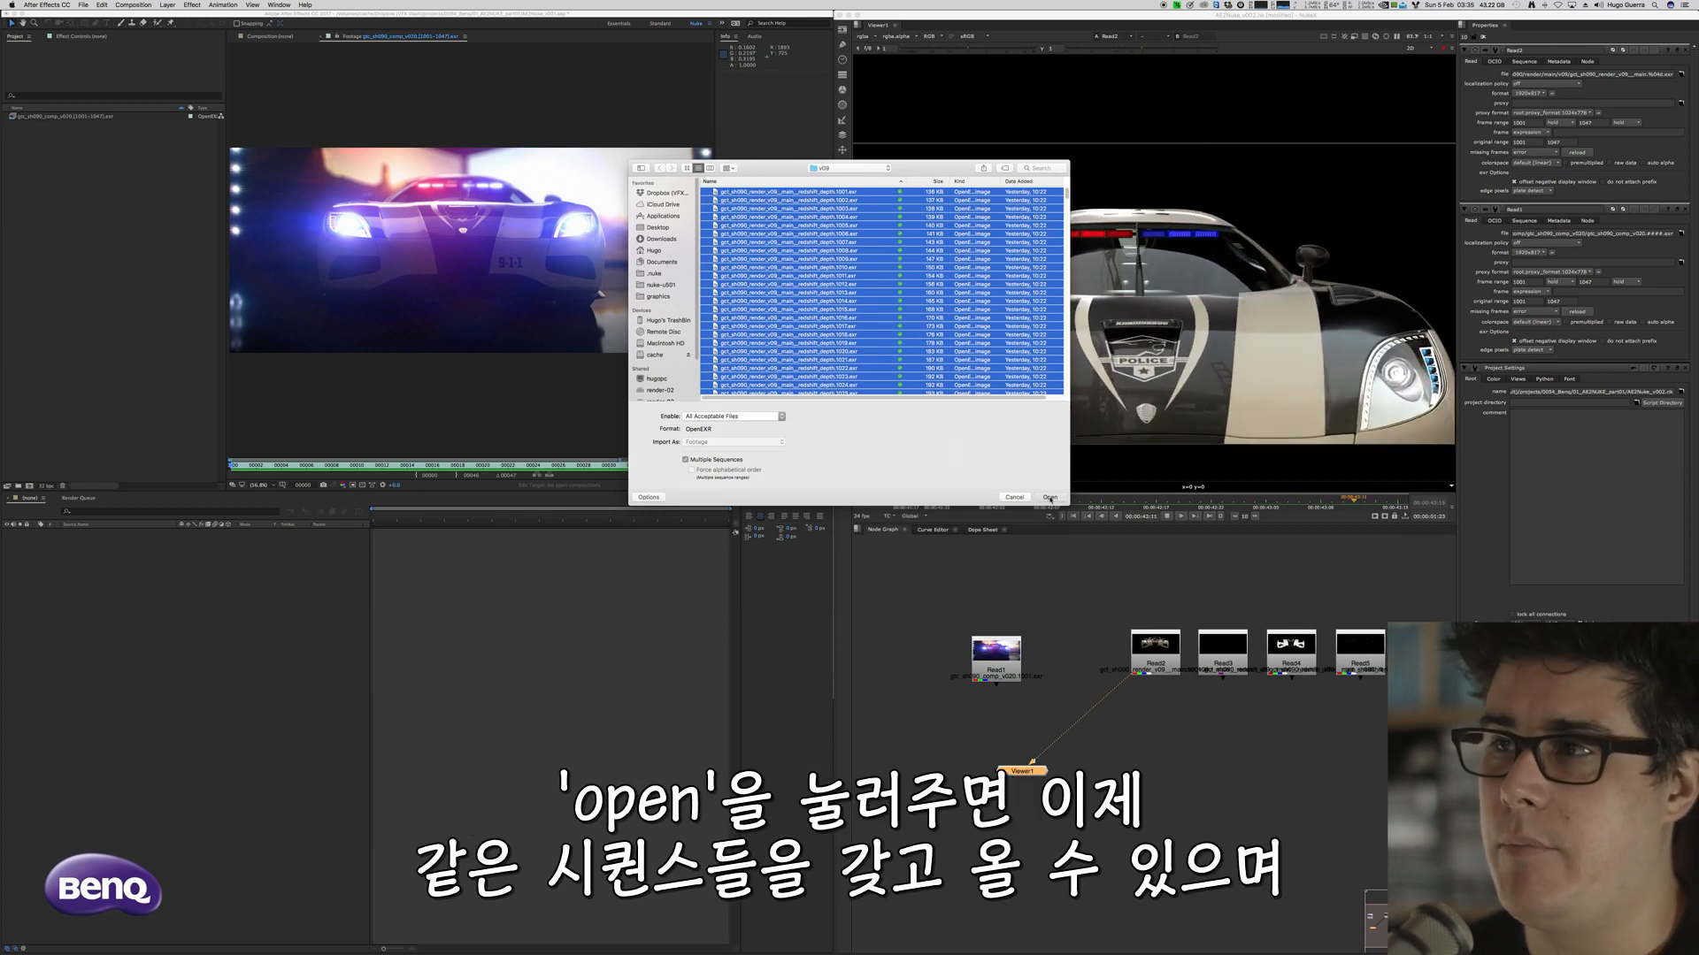
key(Return)
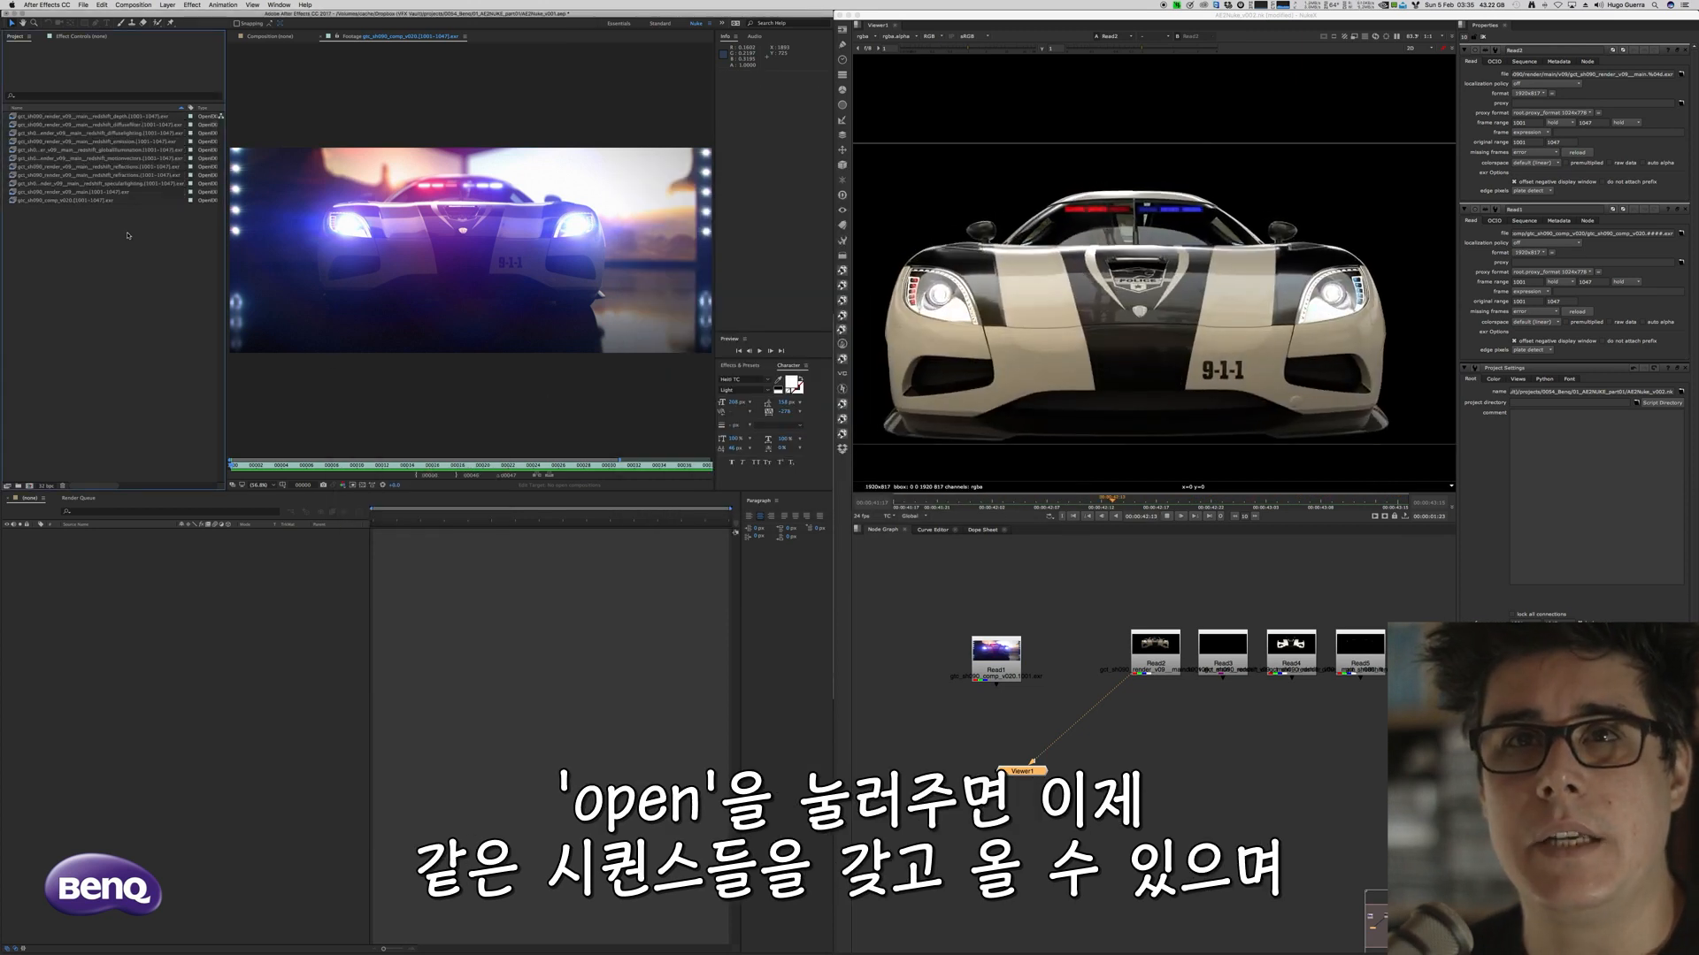
double_click(133, 194)
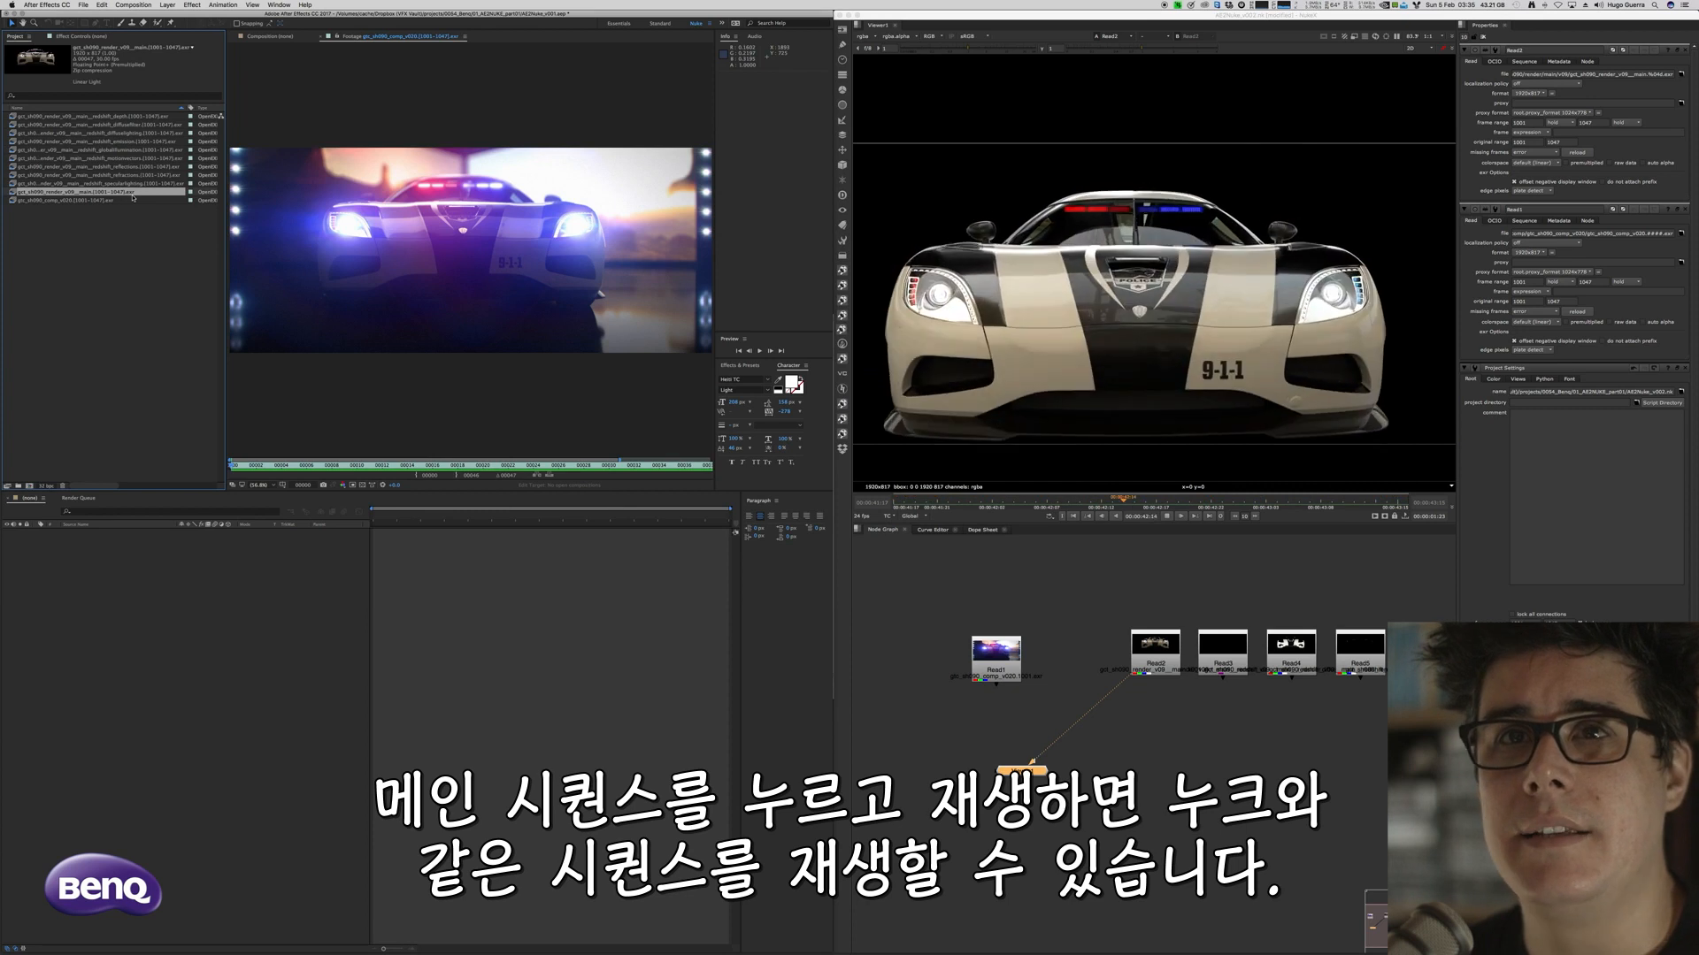
click(759, 351)
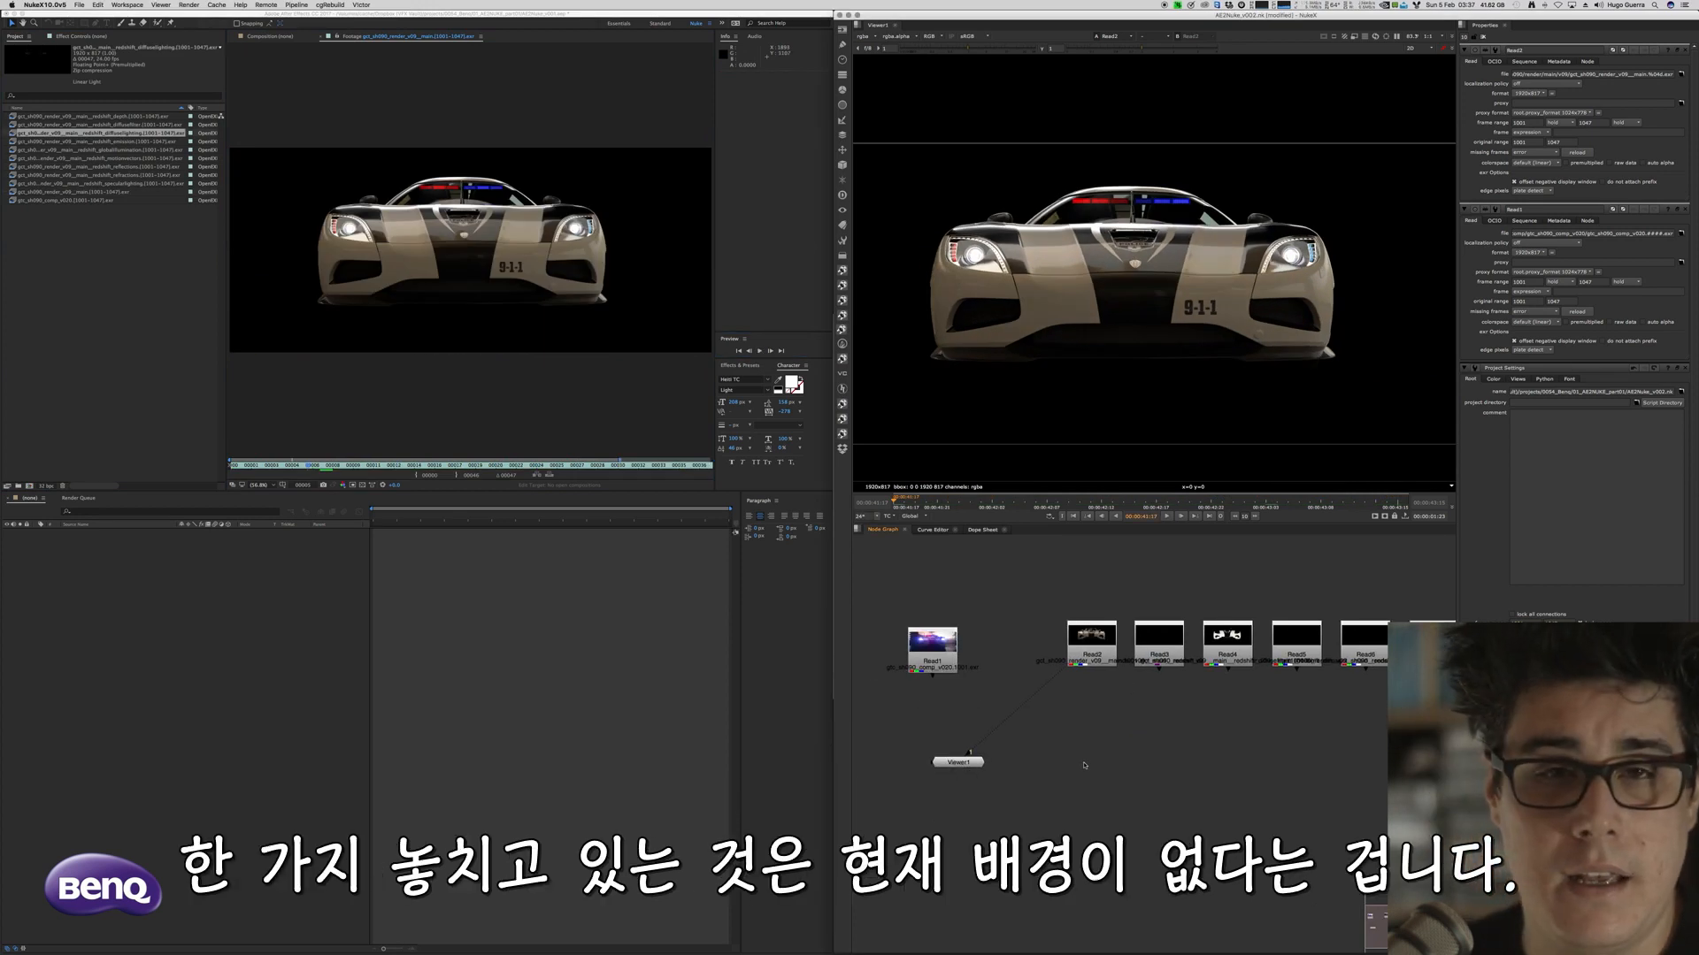
Import the v07 set render folder from Finder into the Nuke node graph and line up its Read nodes below the main passes
key(r)
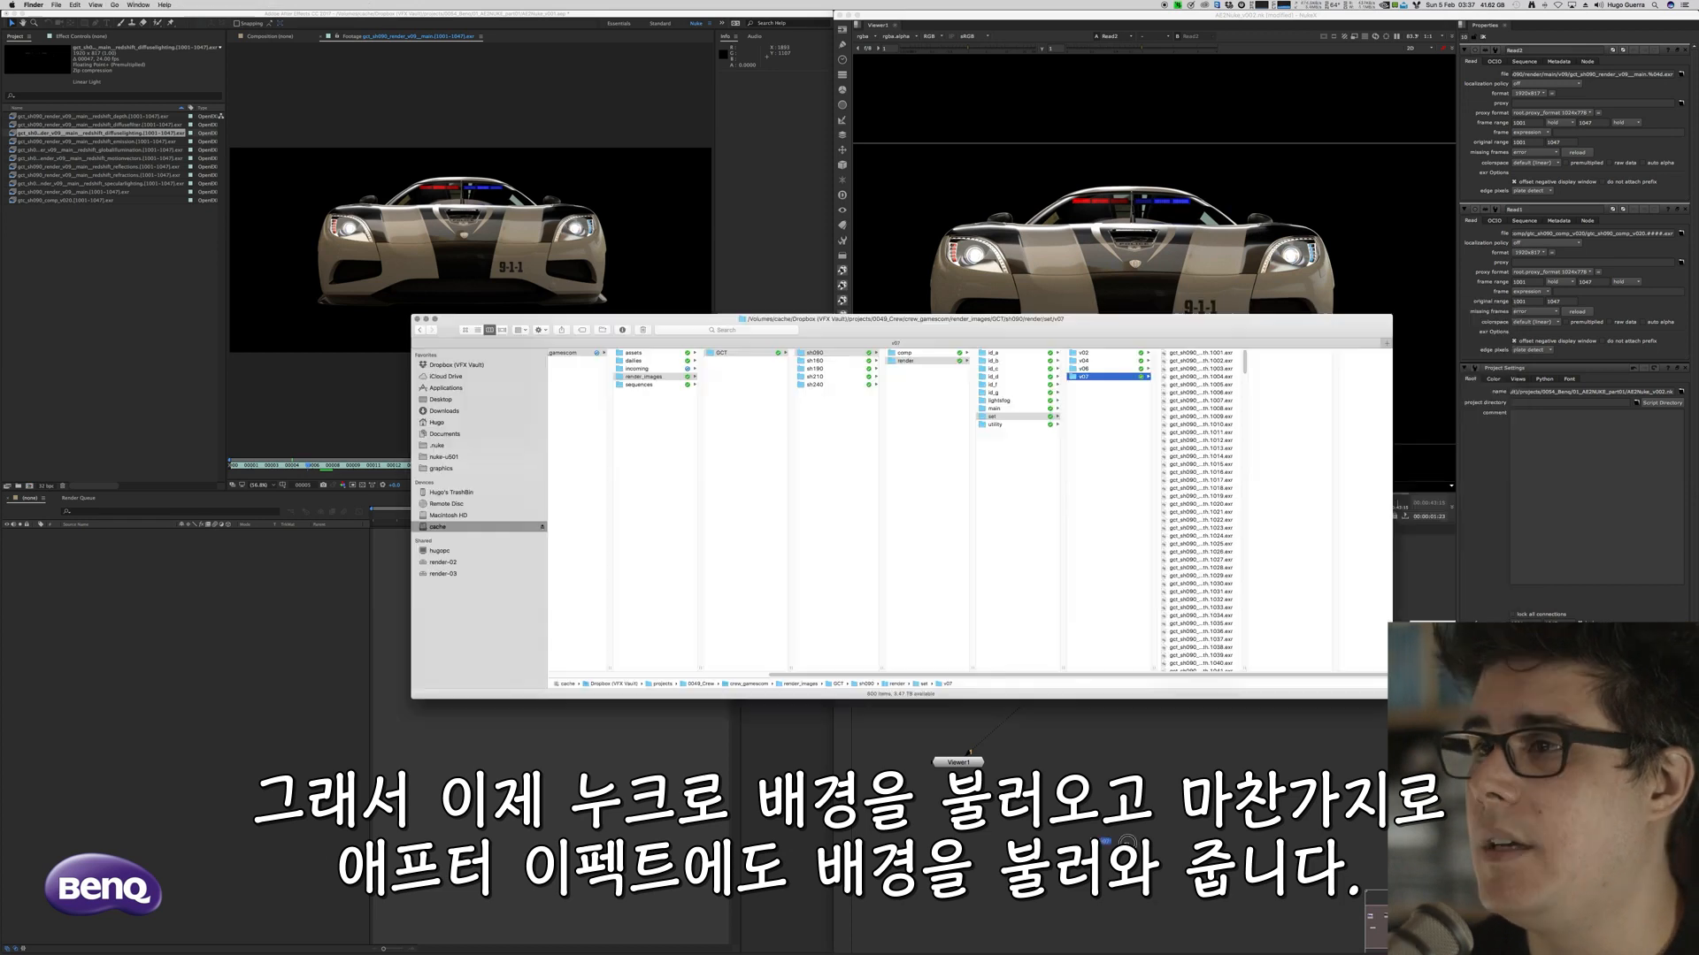
drag(1107, 376, 1126, 836)
click(1200, 831)
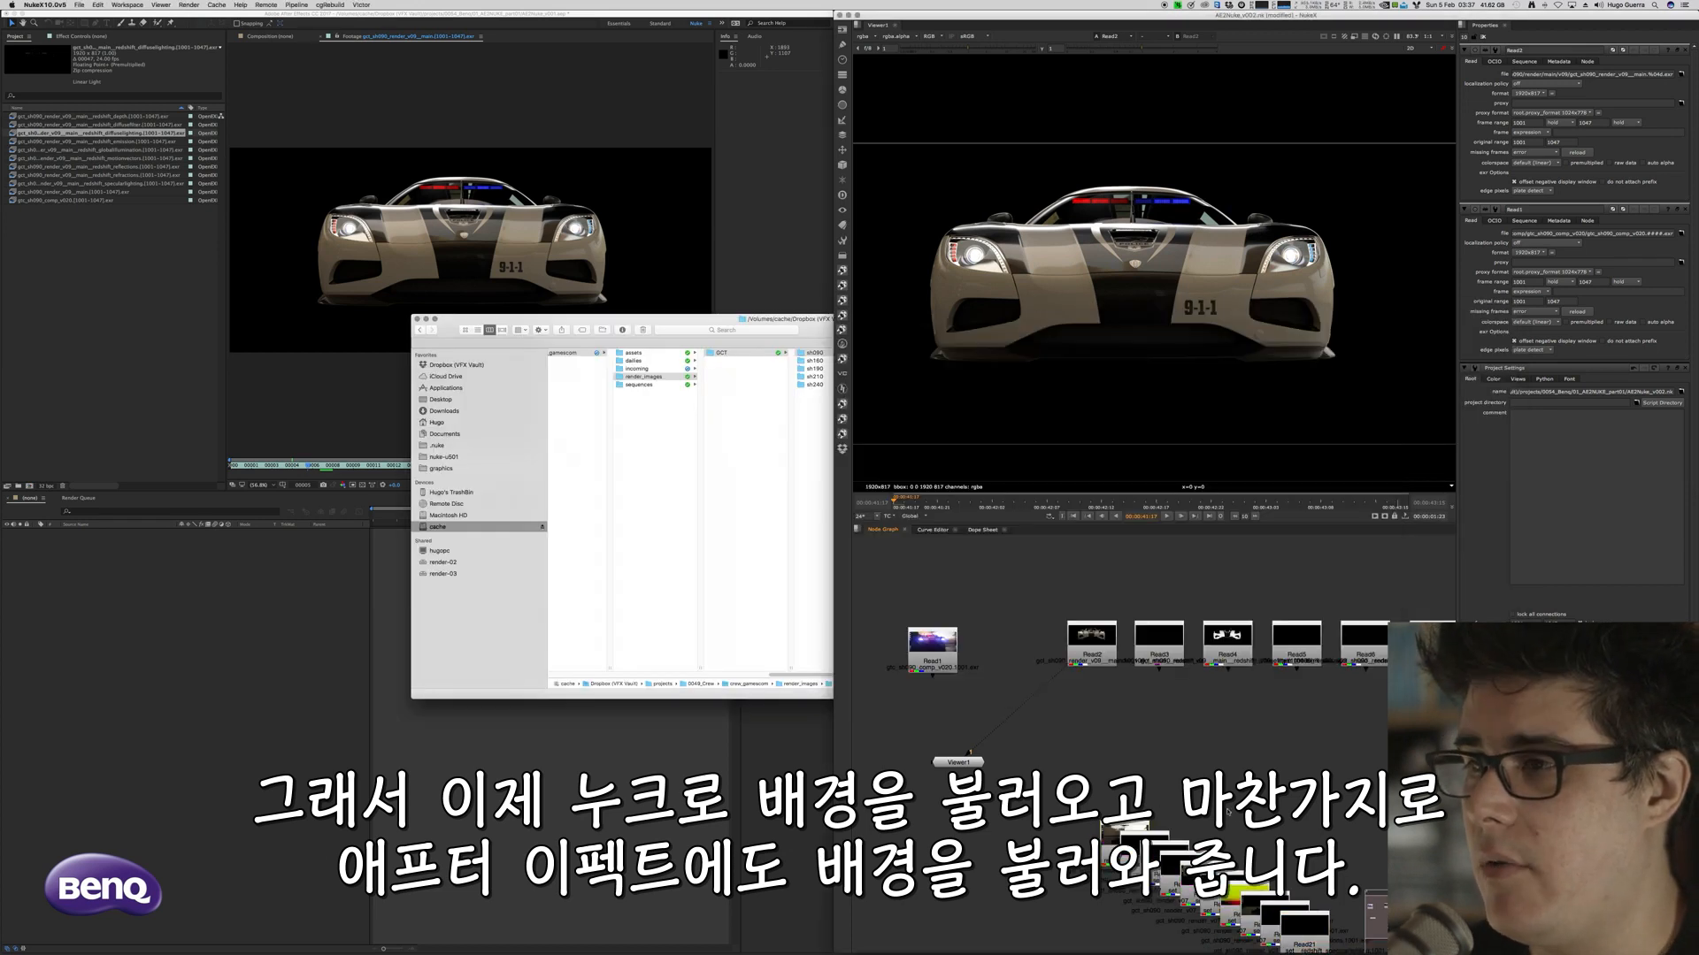
middle_drag(1200, 831, 1154, 749)
drag(1154, 748, 1261, 758)
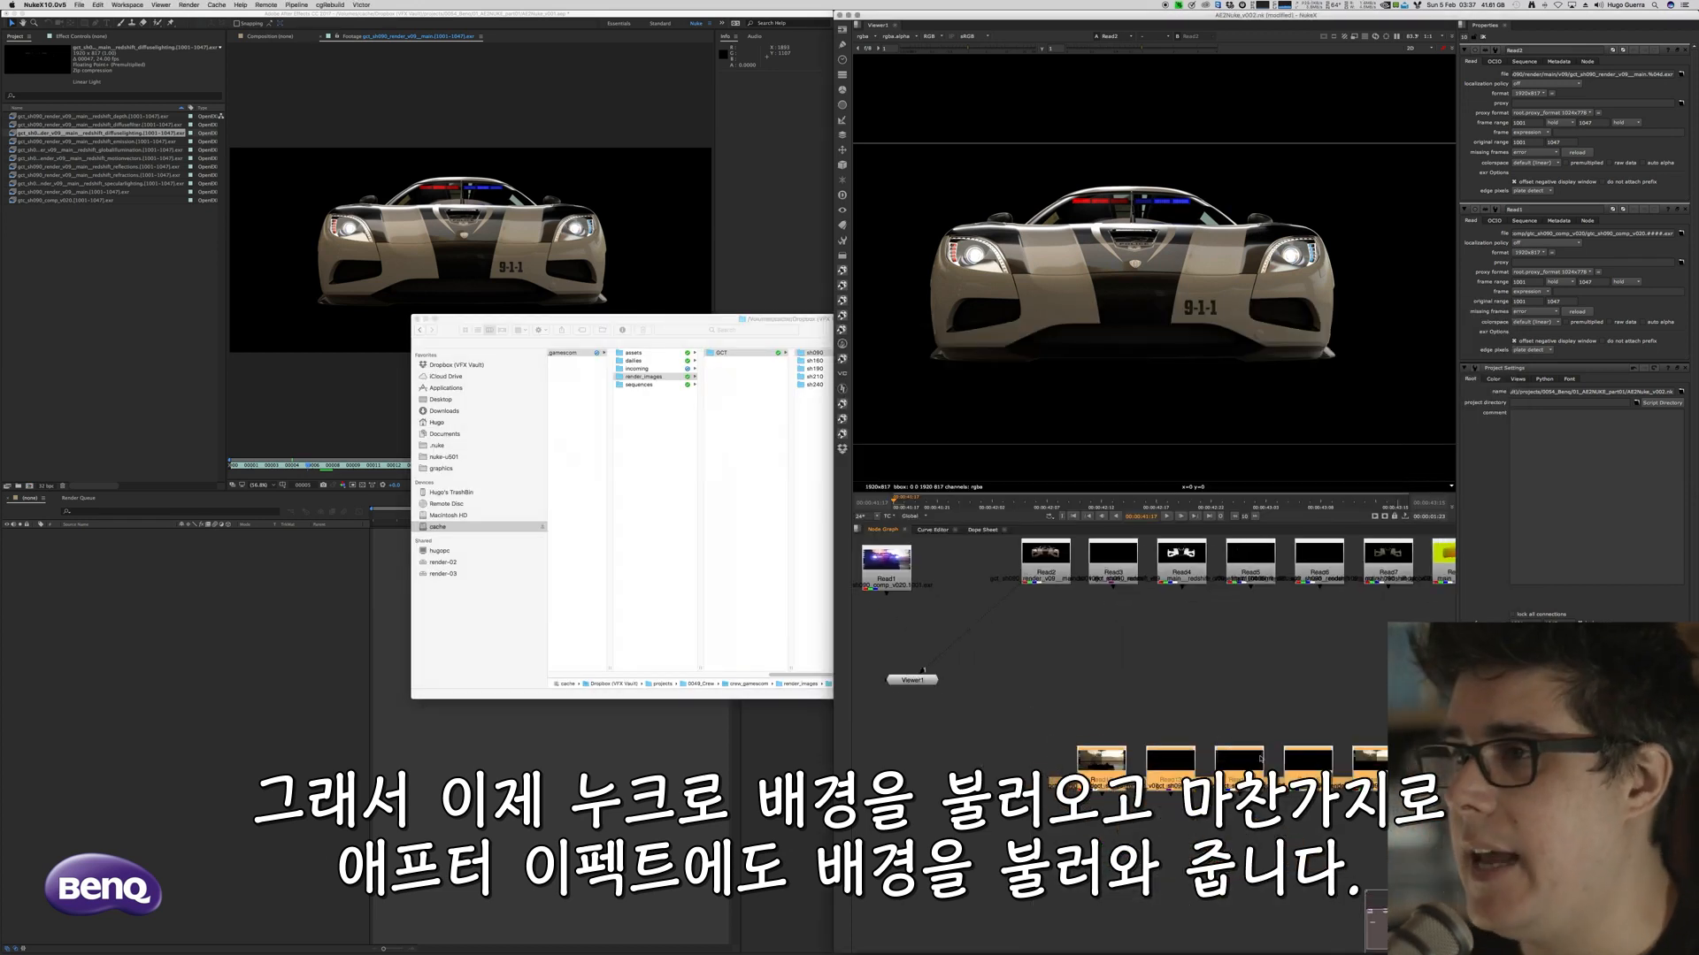
drag(1105, 769, 1046, 664)
drag(992, 610, 1044, 661)
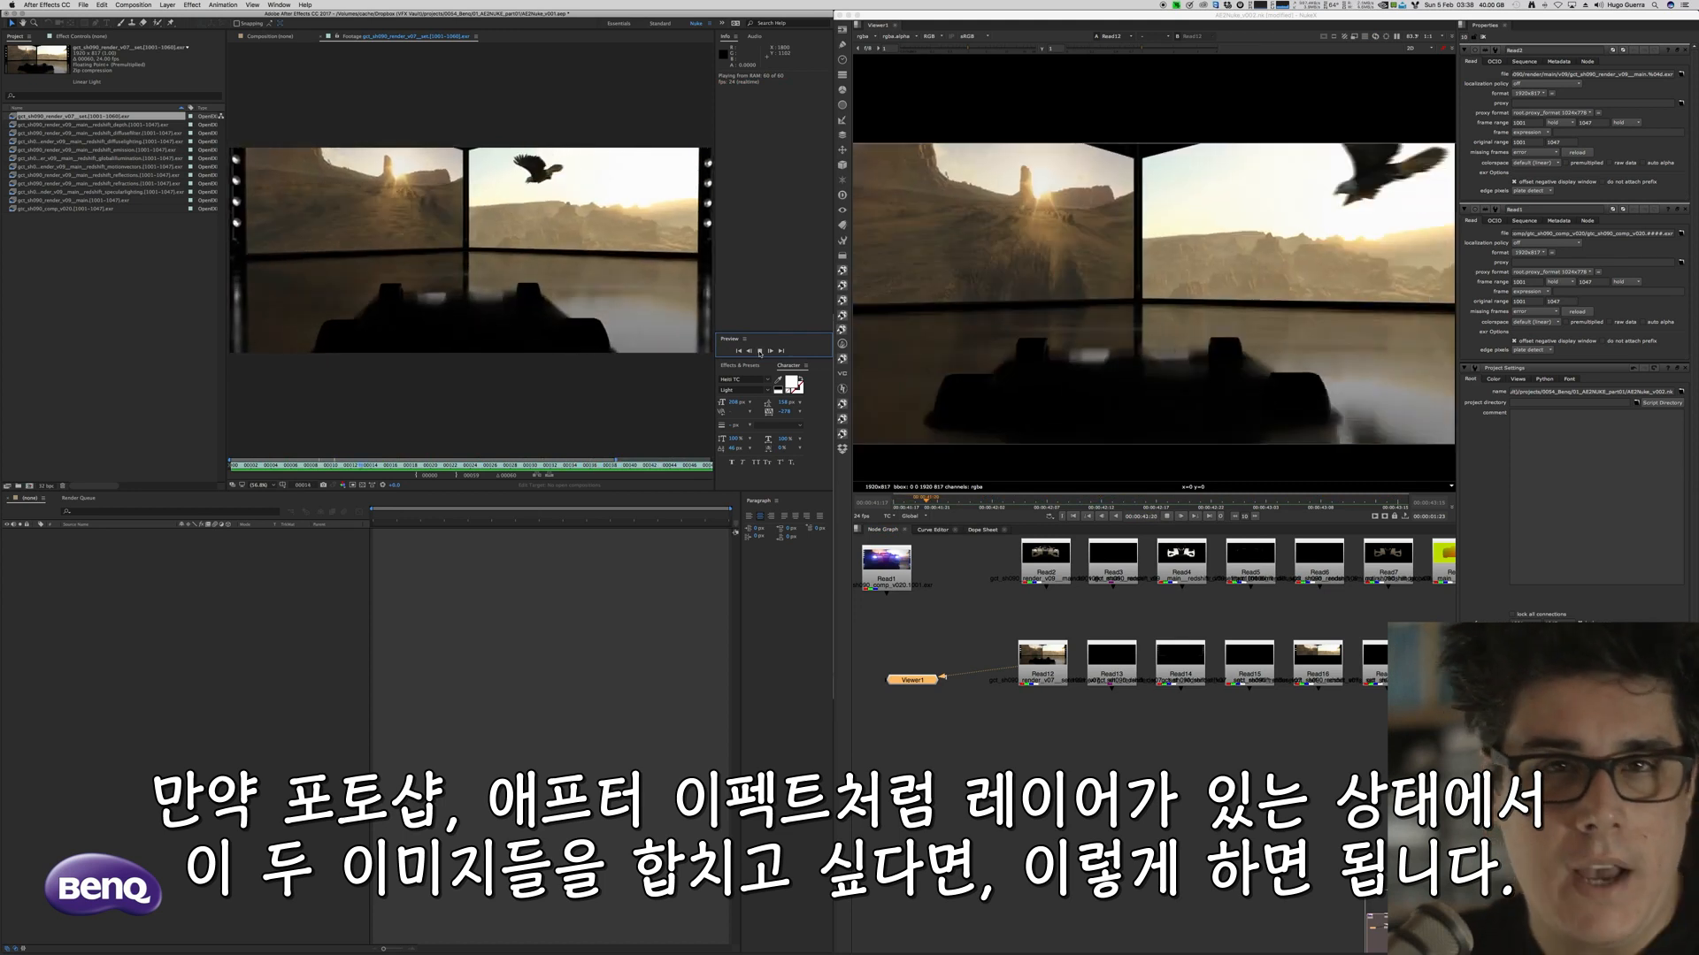
In After Effects, preview the v07 set footage and place it in the empty timeline to start a composition
click(759, 351)
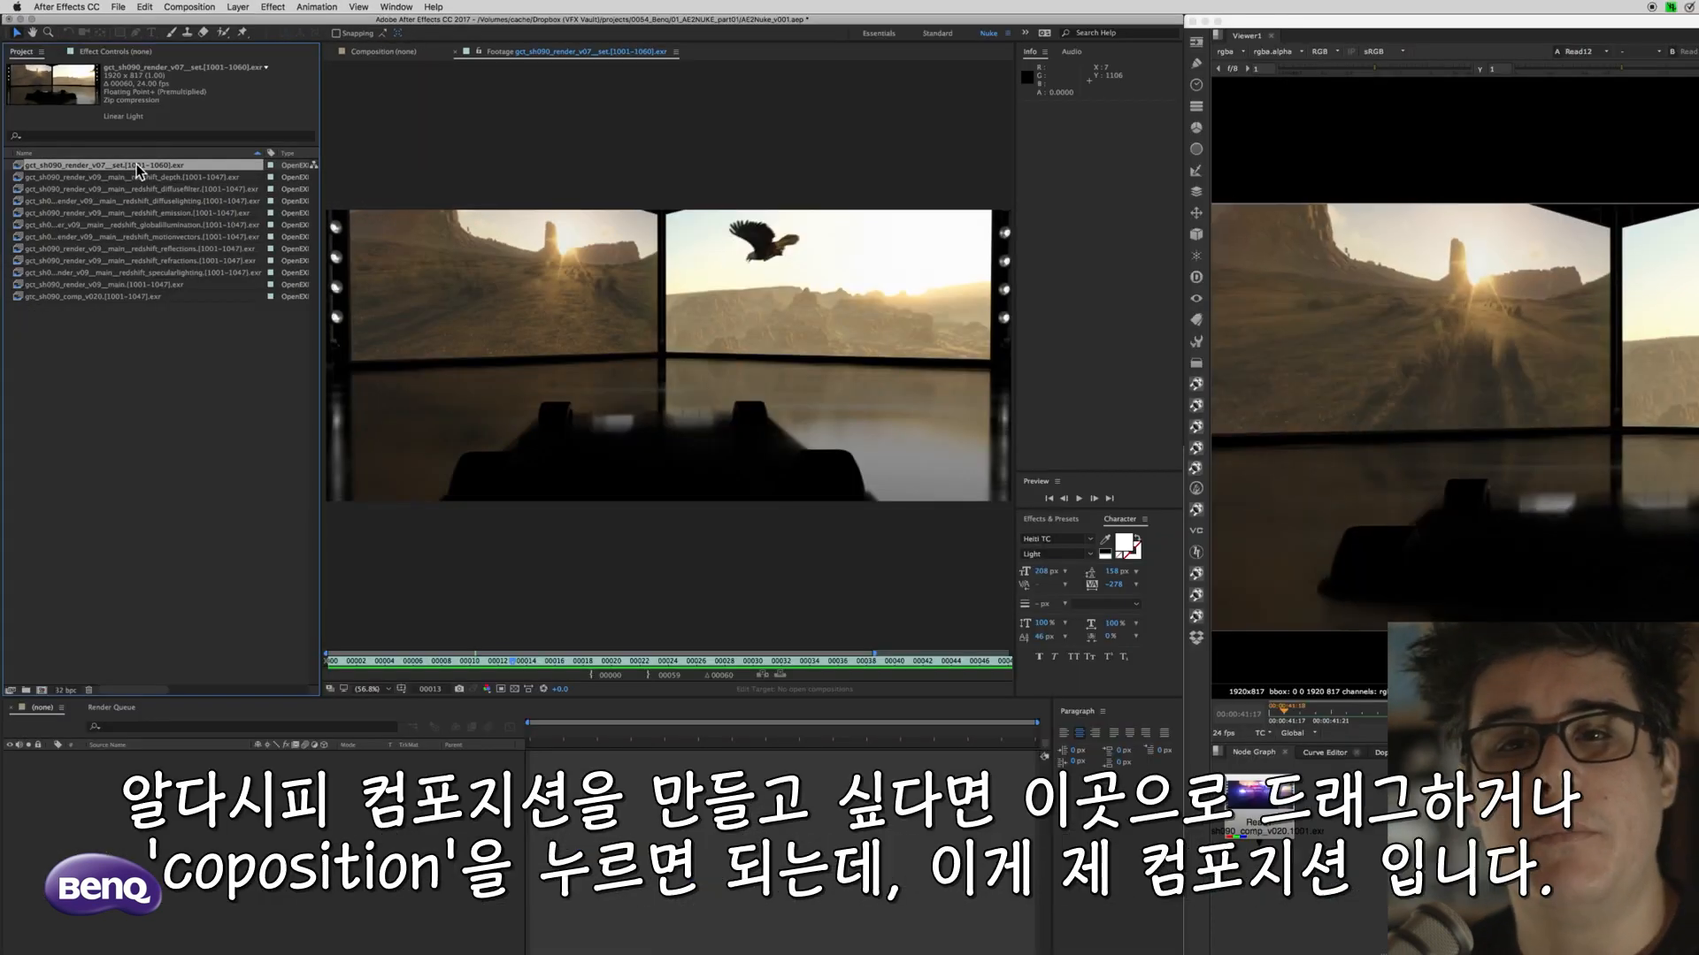
drag(137, 162, 114, 541)
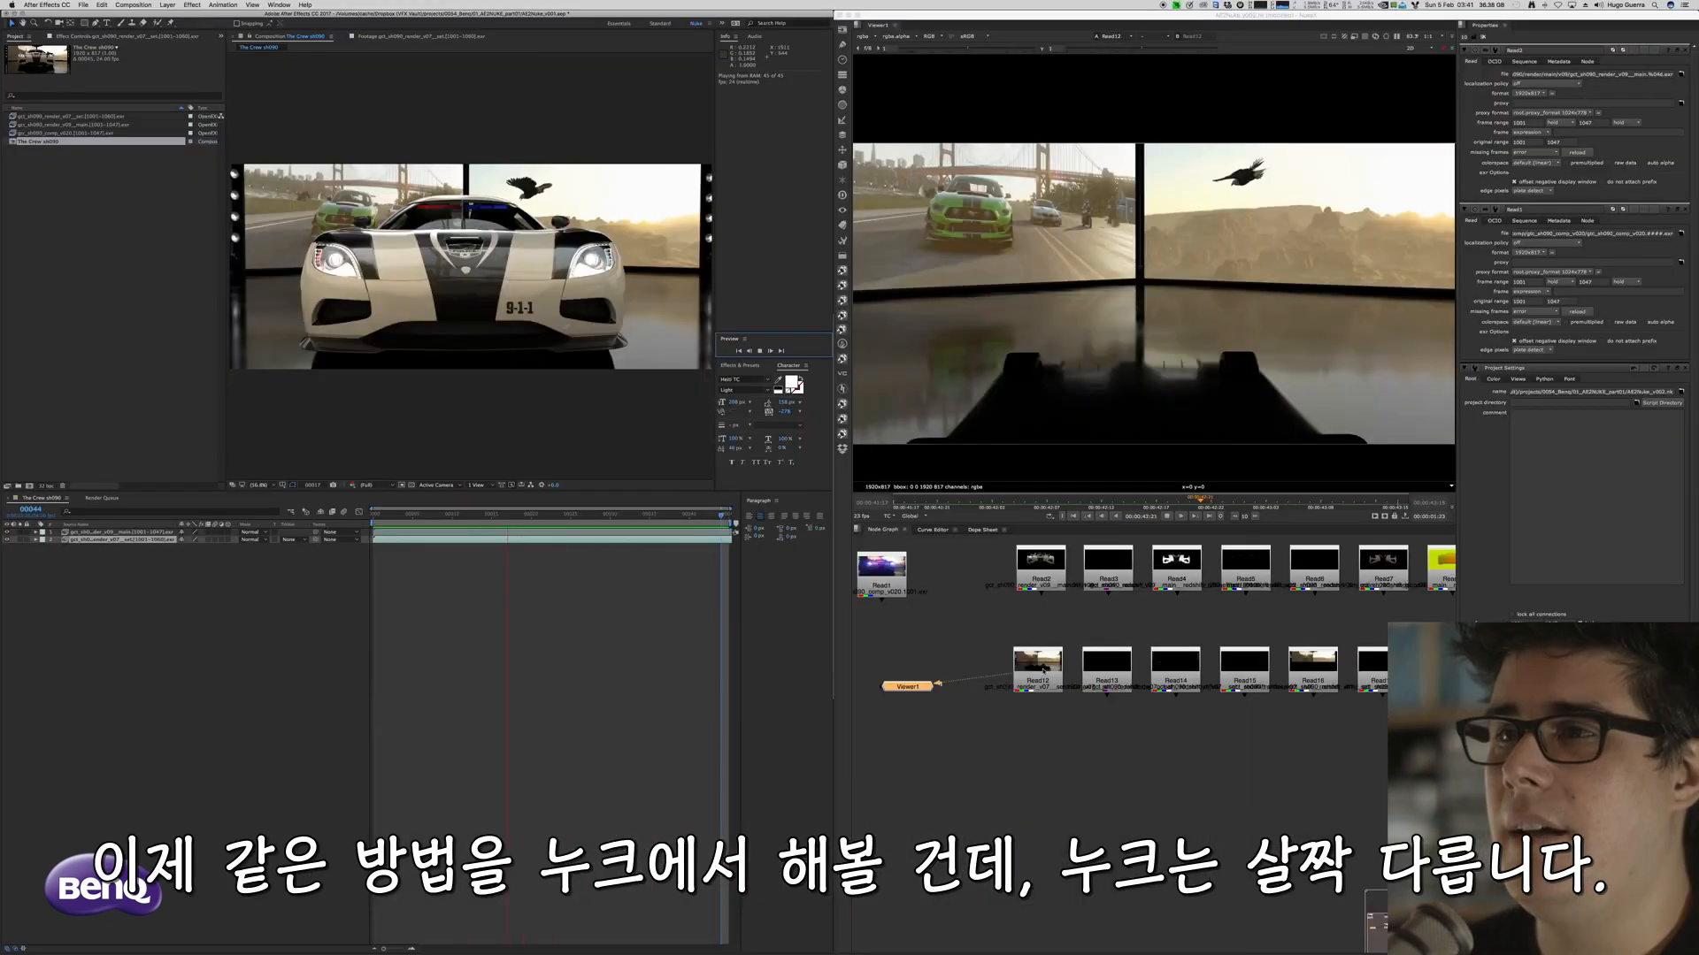
In Nuke, move the Read12 set and Read2 main nodes side by side below the other nodes and view Read2
click(1045, 687)
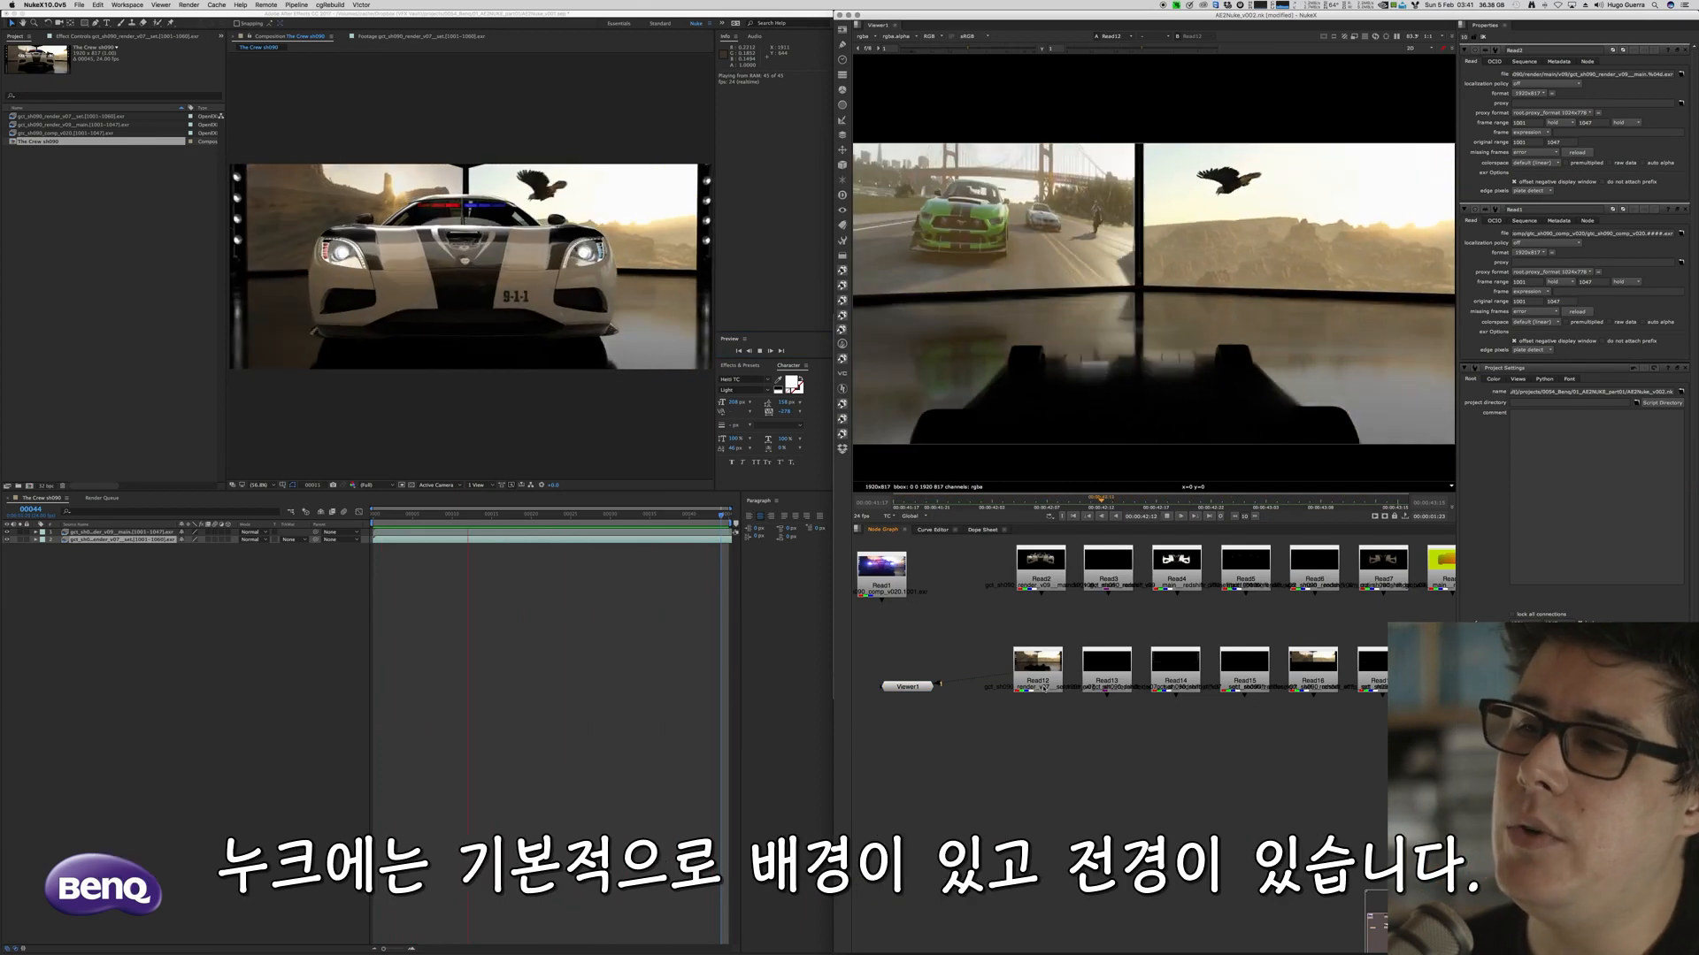
drag(1055, 694, 1012, 795)
click(911, 688)
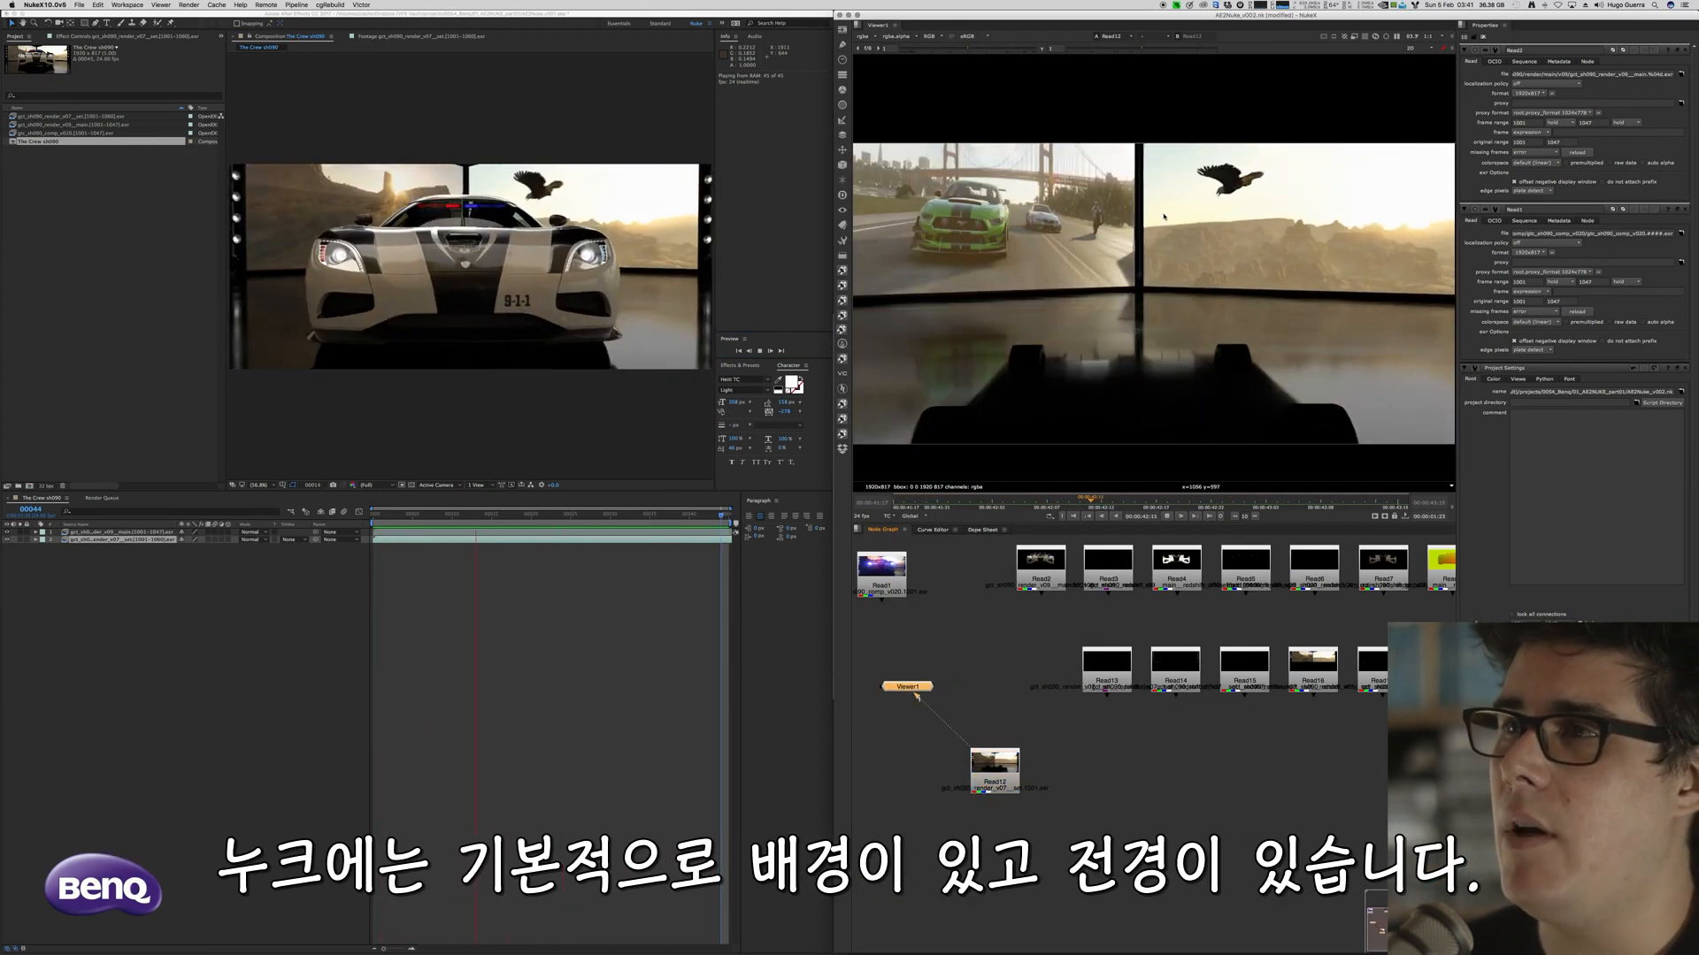
drag(1042, 554, 1125, 757)
key(1)
key(s)
scroll(1056, 809, up, 5)
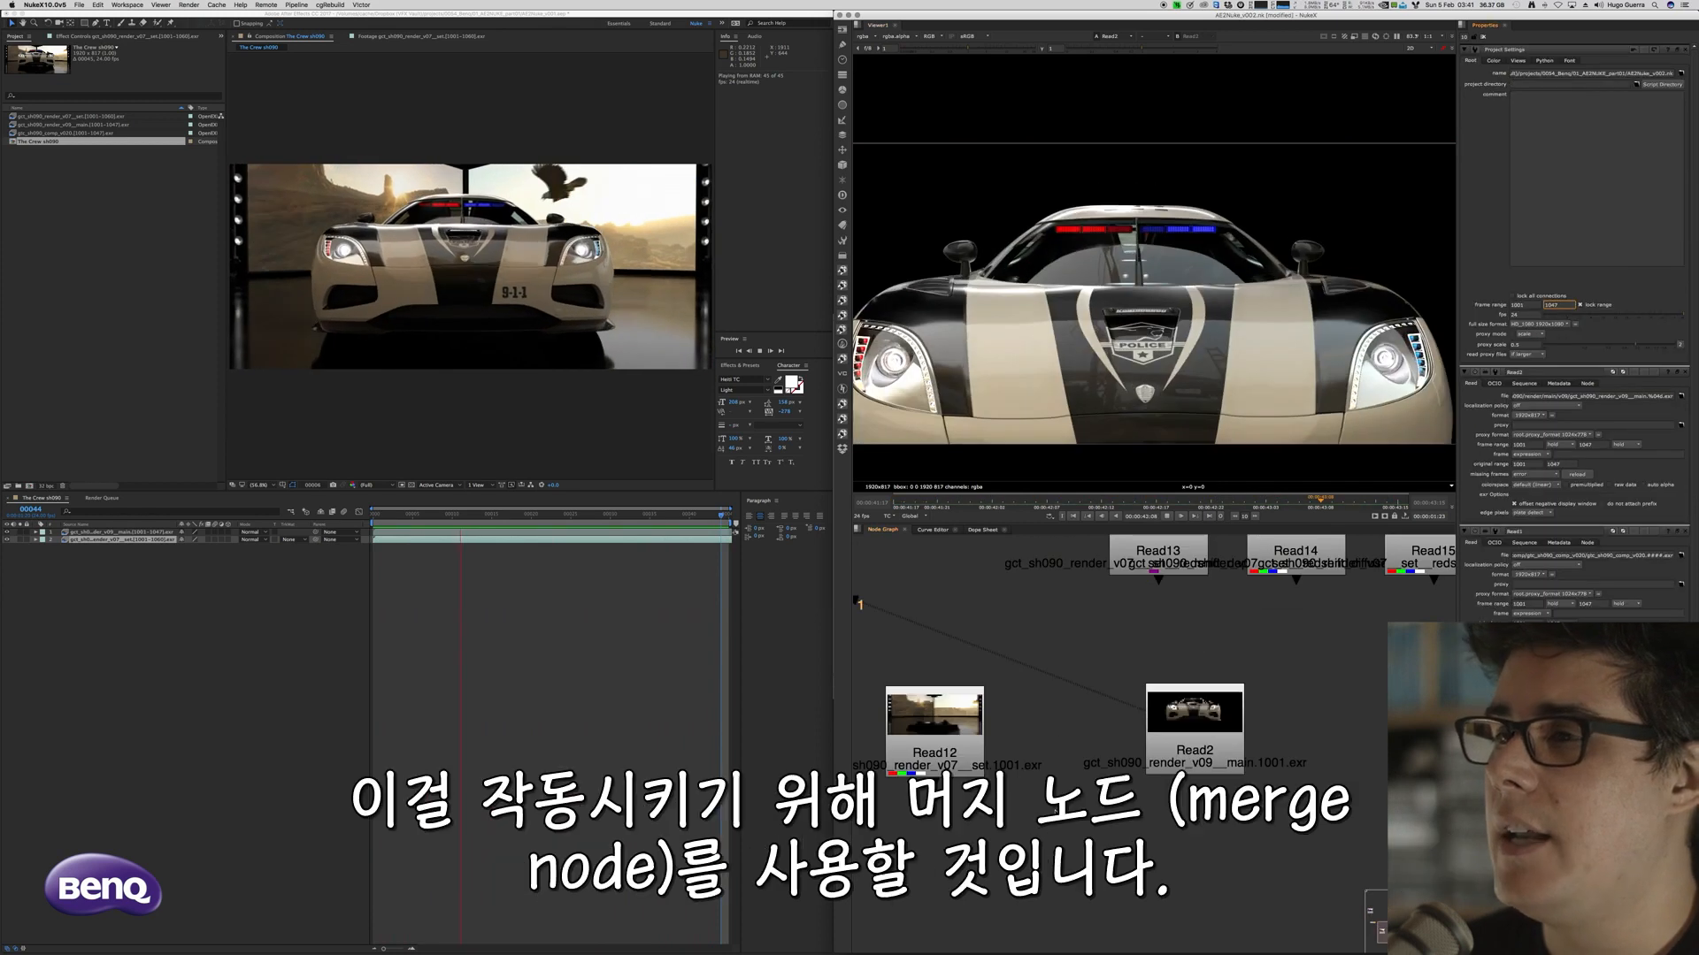
click(940, 745)
middle_drag(991, 778, 1122, 709)
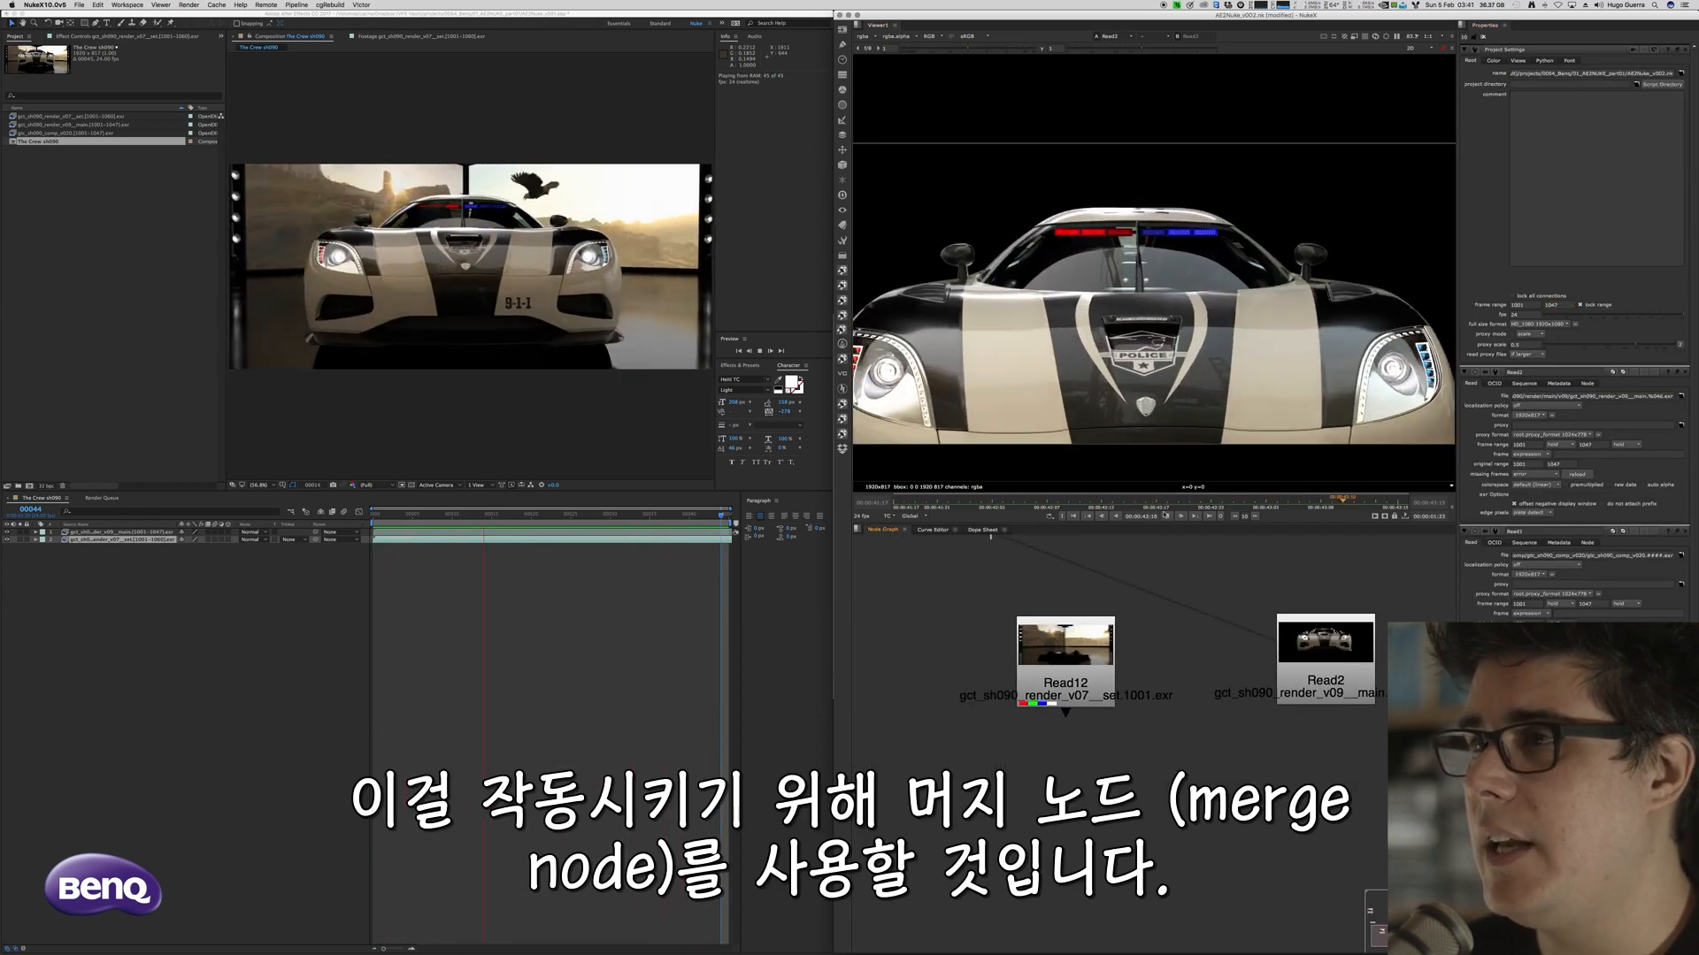
Stop the Nuke playback at the first frame and move Viewer1 below the Read12 and Read2 nodes
click(1166, 517)
click(1177, 584)
click(1073, 517)
middle_drag(1044, 576, 1074, 649)
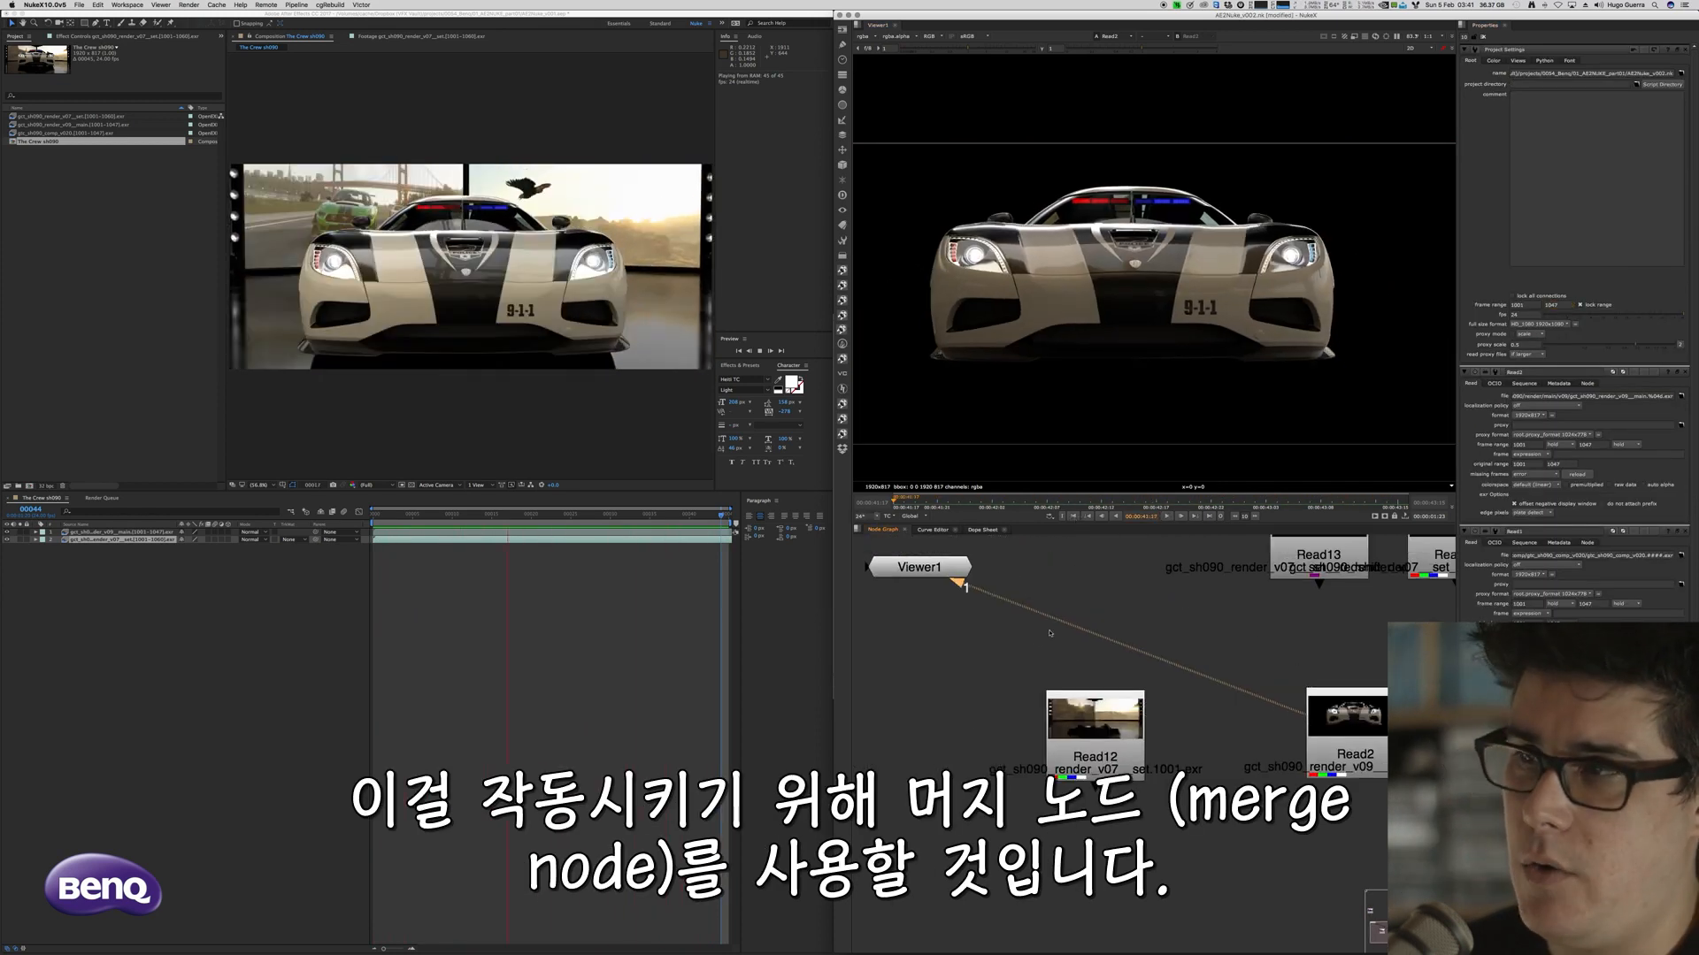
drag(925, 567, 1029, 691)
Add an unconnected Merge node in an empty area of the Nuke node graph
click(842, 135)
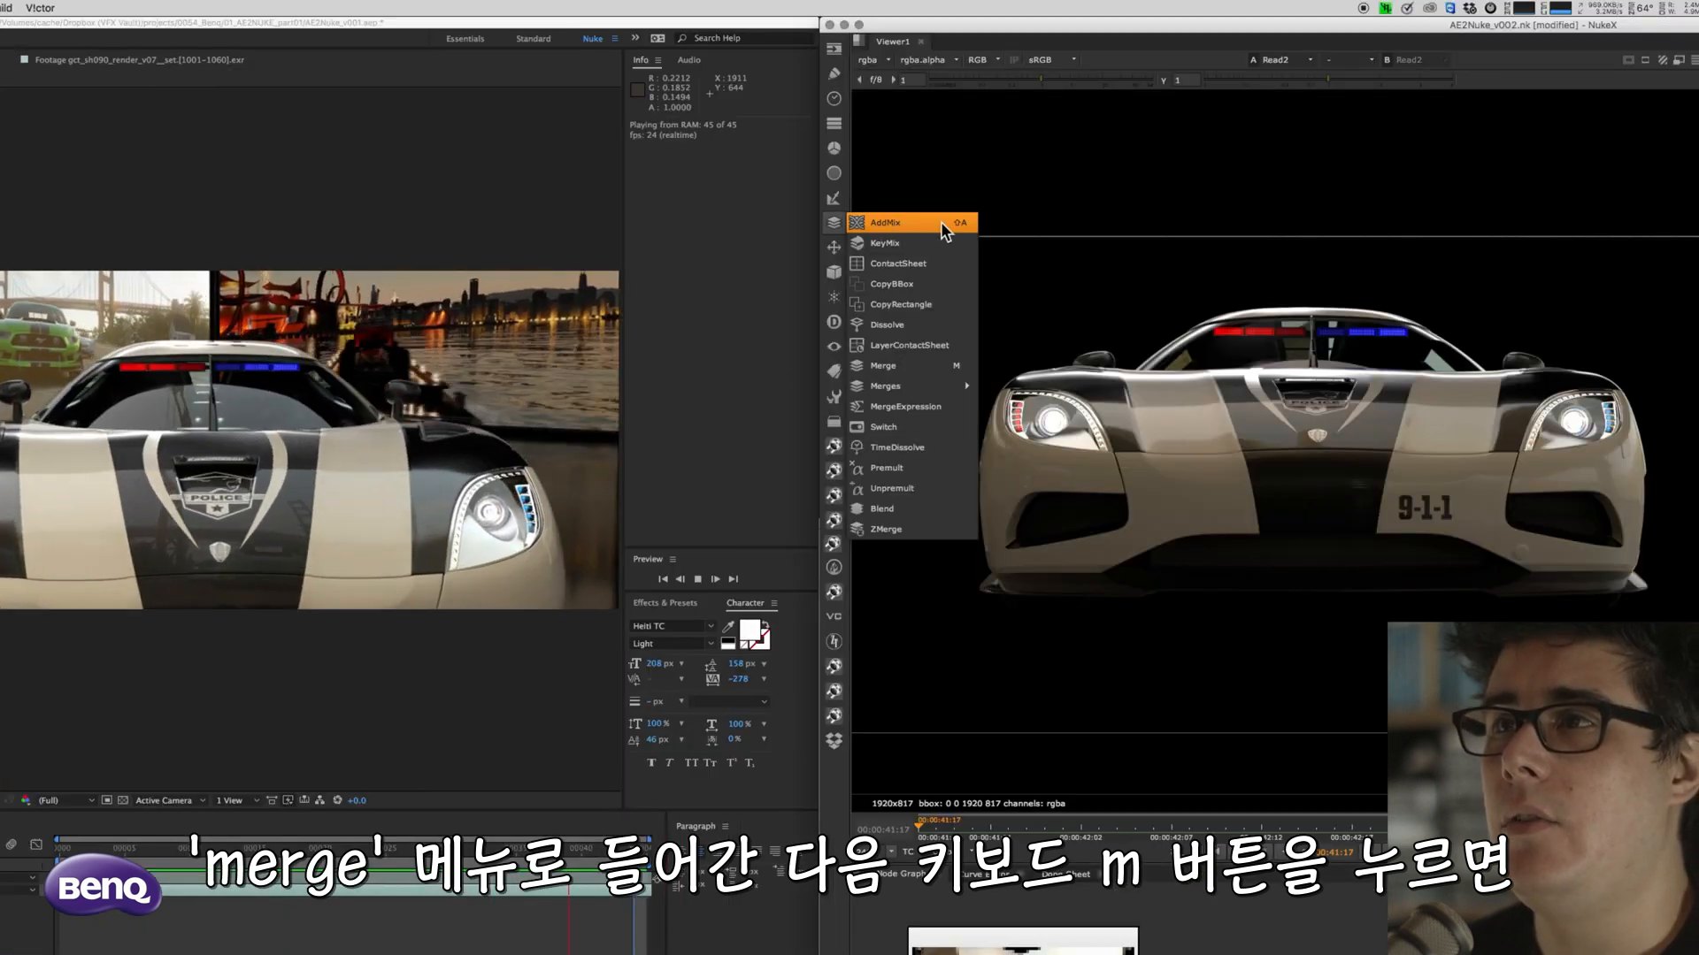
click(837, 225)
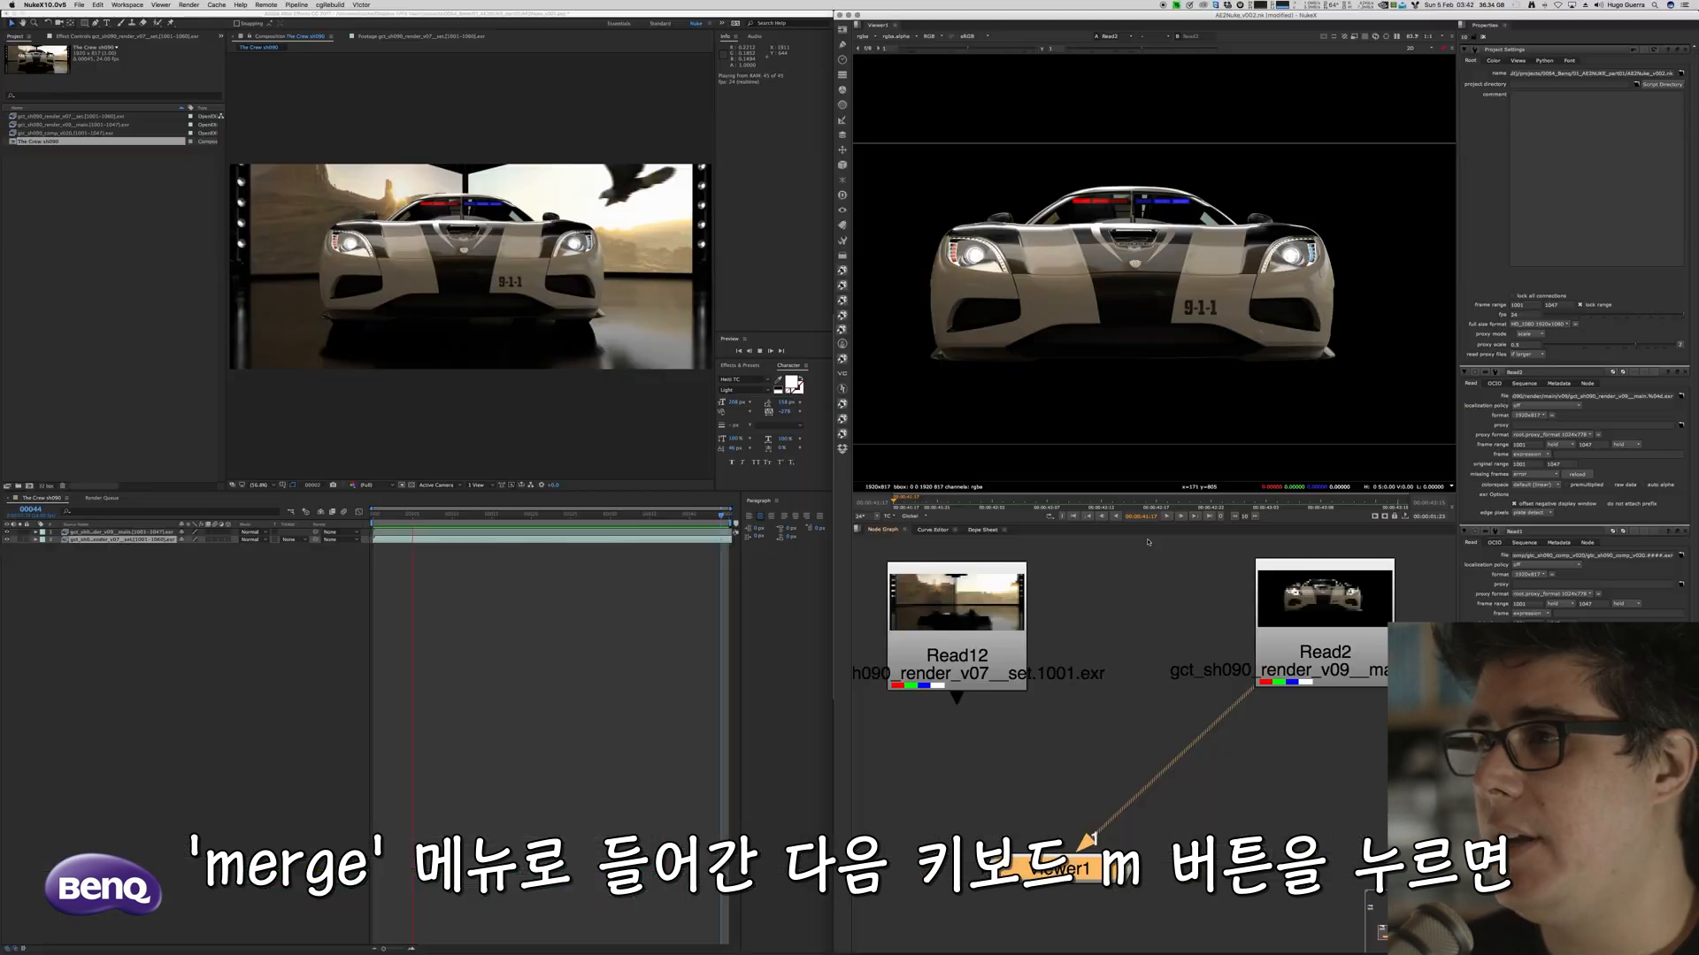
click(1194, 787)
key(f)
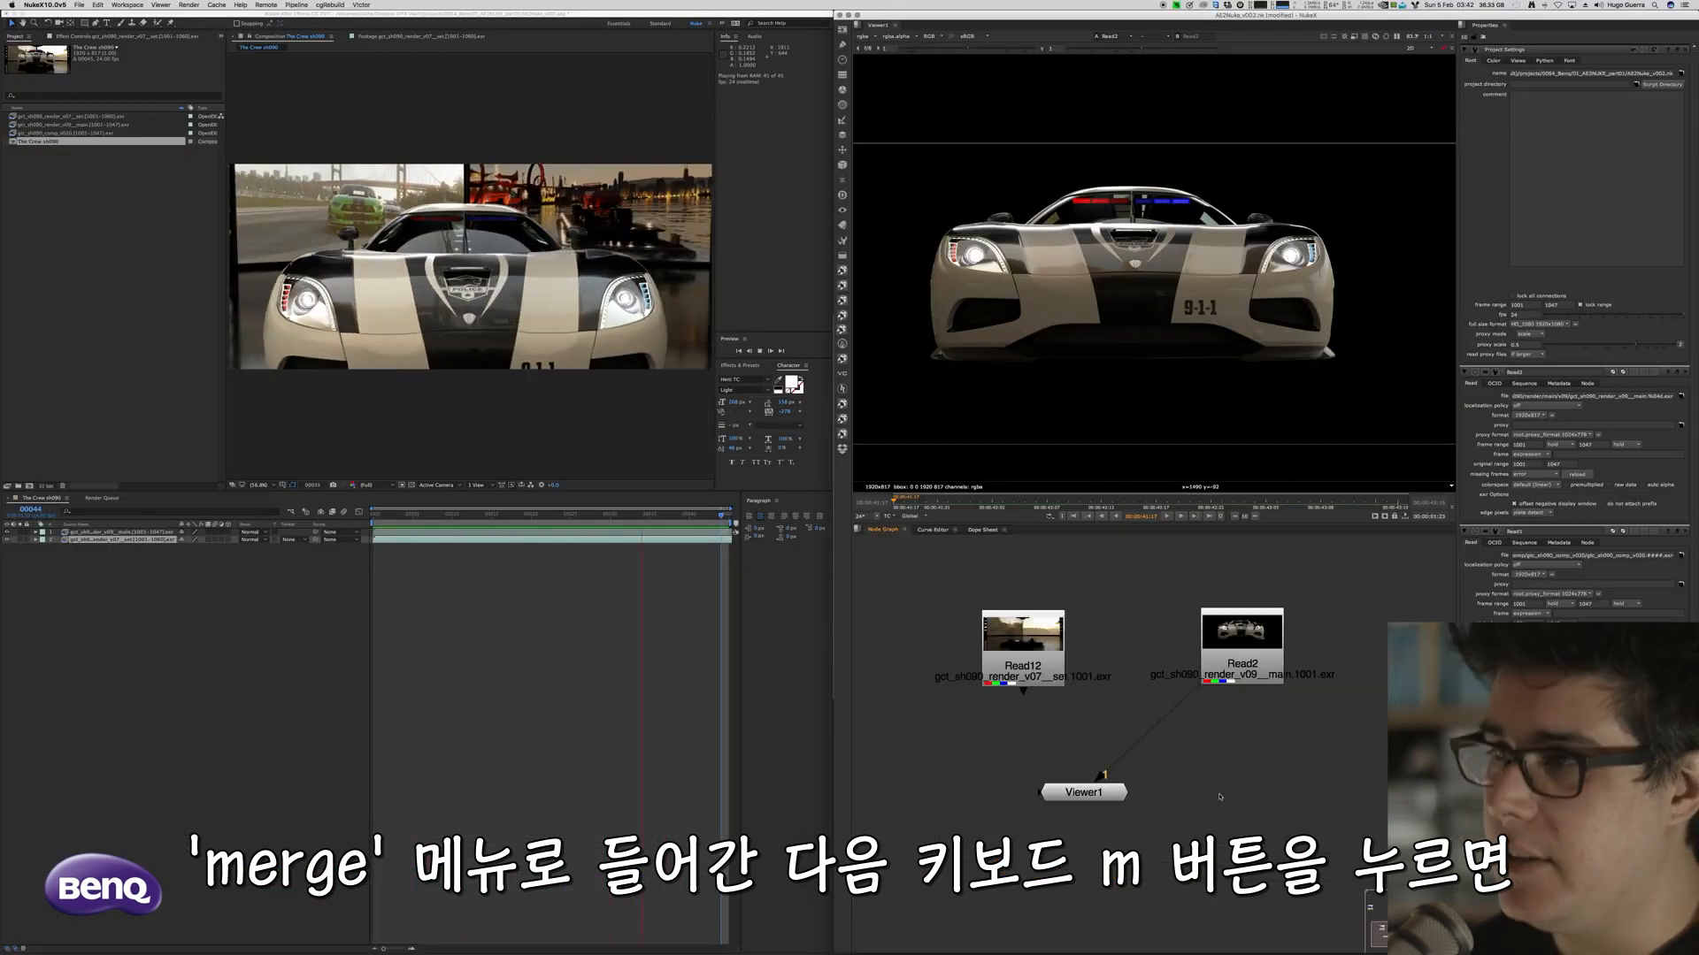
key(m)
key(f)
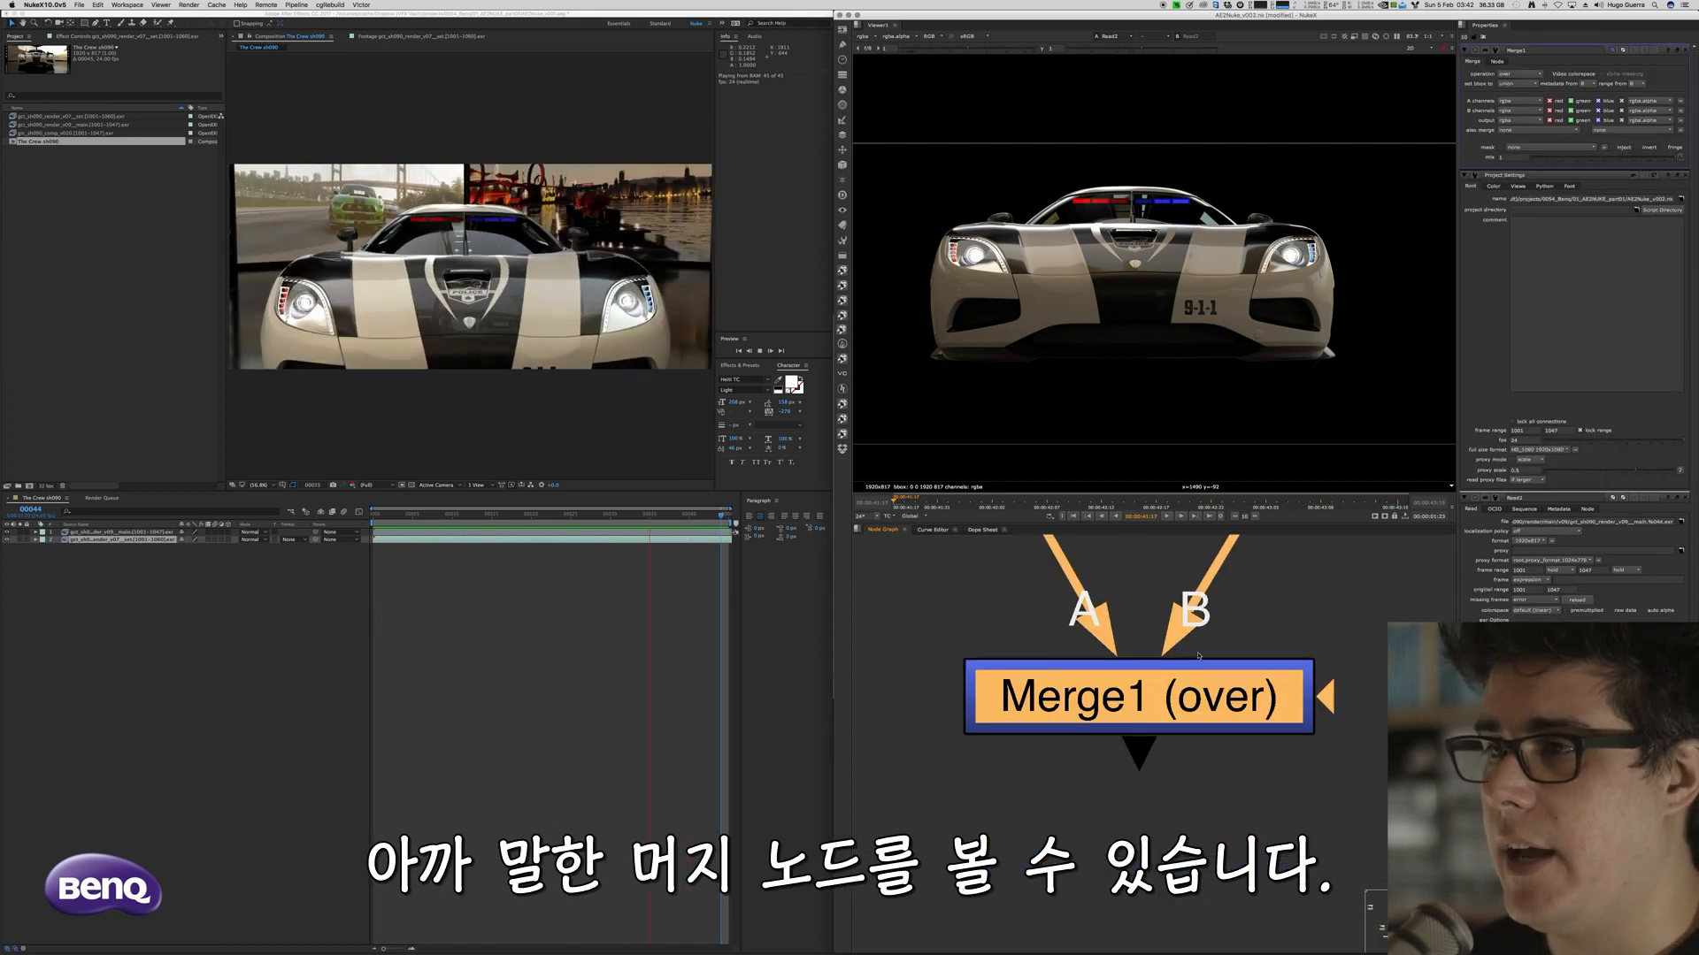
Examine the A, B and mask inputs of the Merge1 node by pulling out their arrows
scroll(1199, 654, down, 3)
middle_drag(1241, 632, 1223, 665)
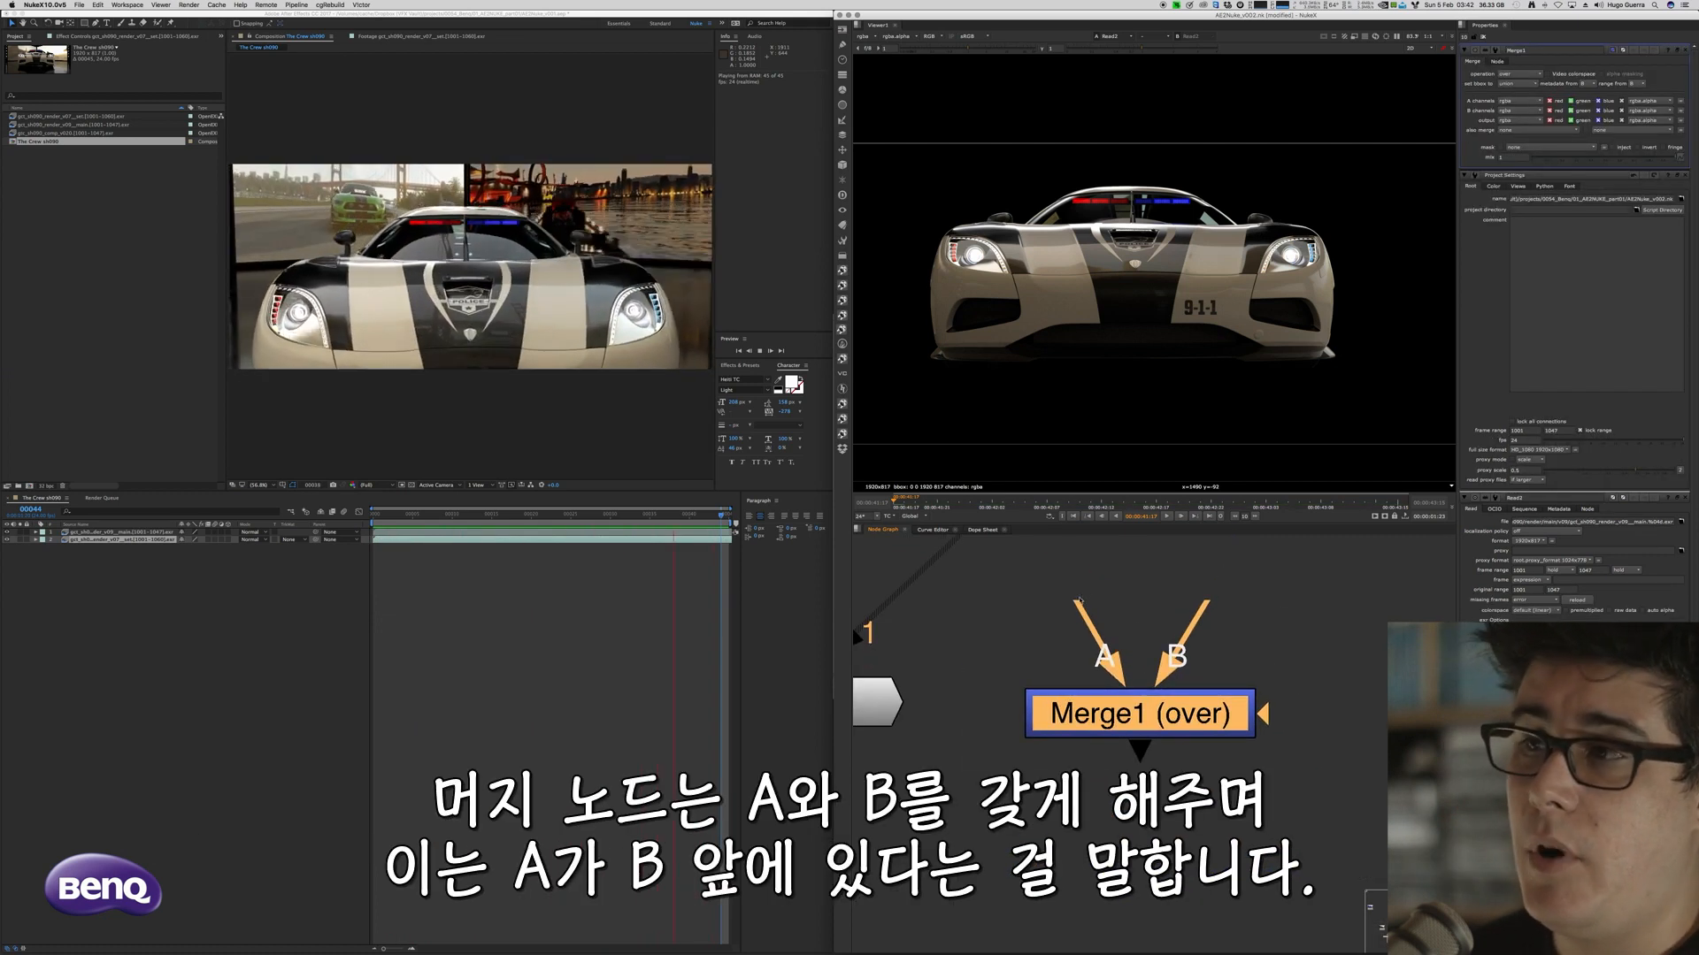
mouse_move(1074, 600)
mouse_down()
mouse_move(1035, 595)
mouse_move(1048, 600)
mouse_up()
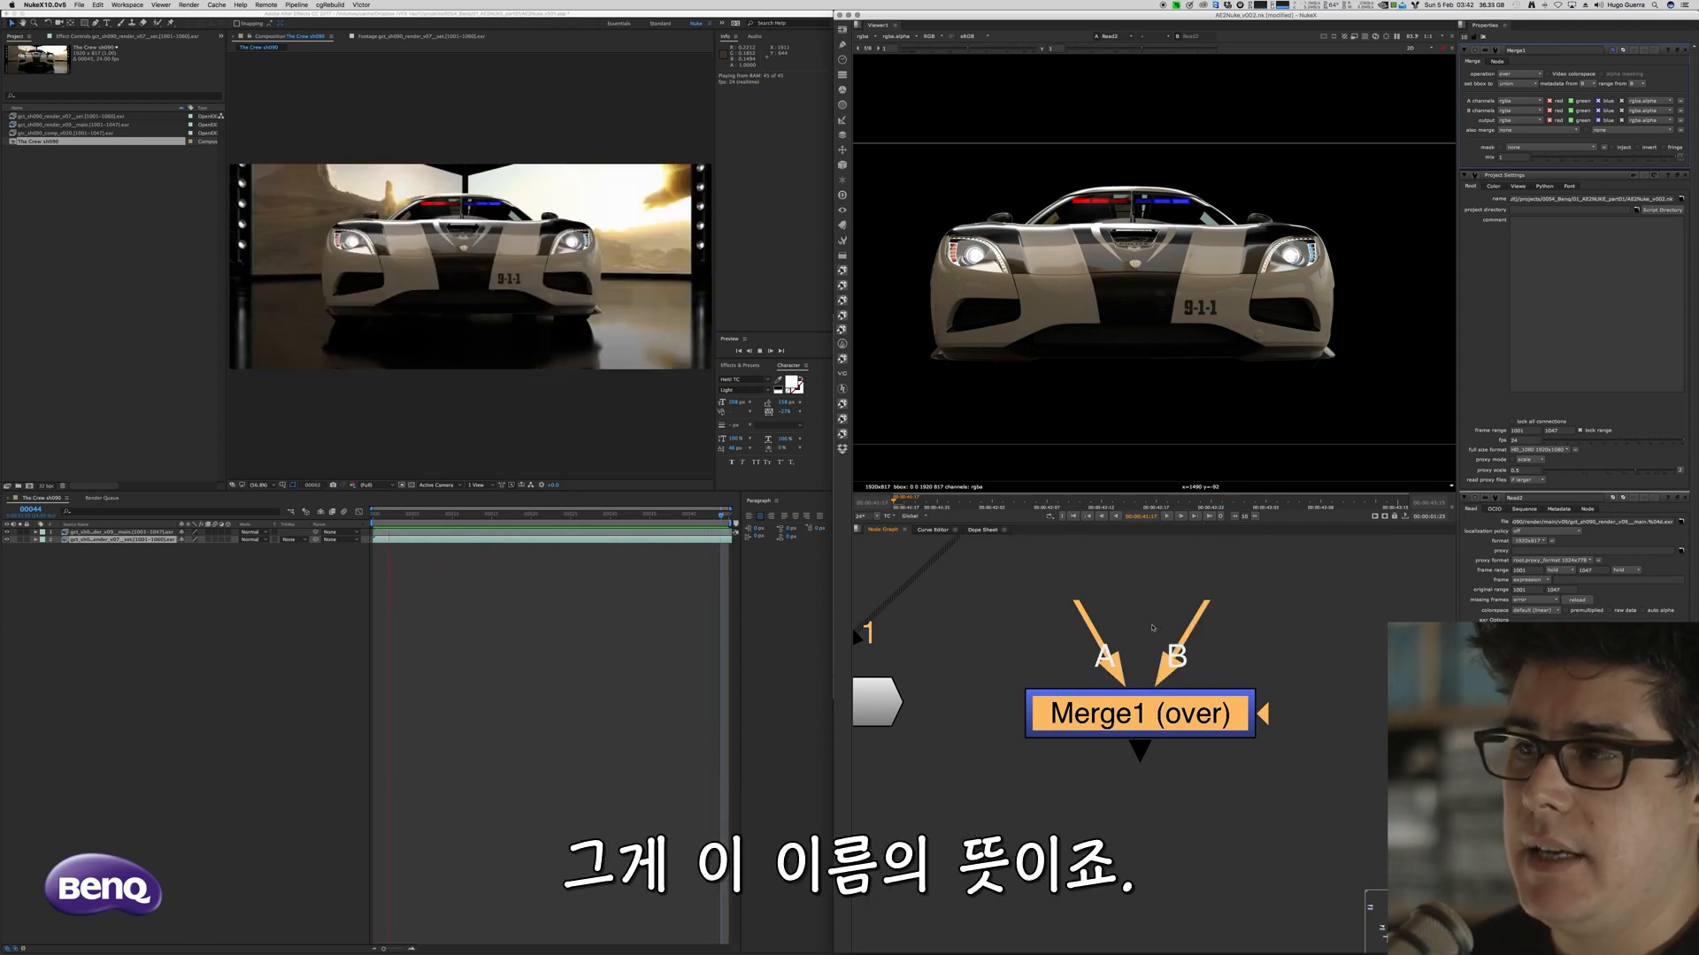
drag(1190, 624, 1256, 594)
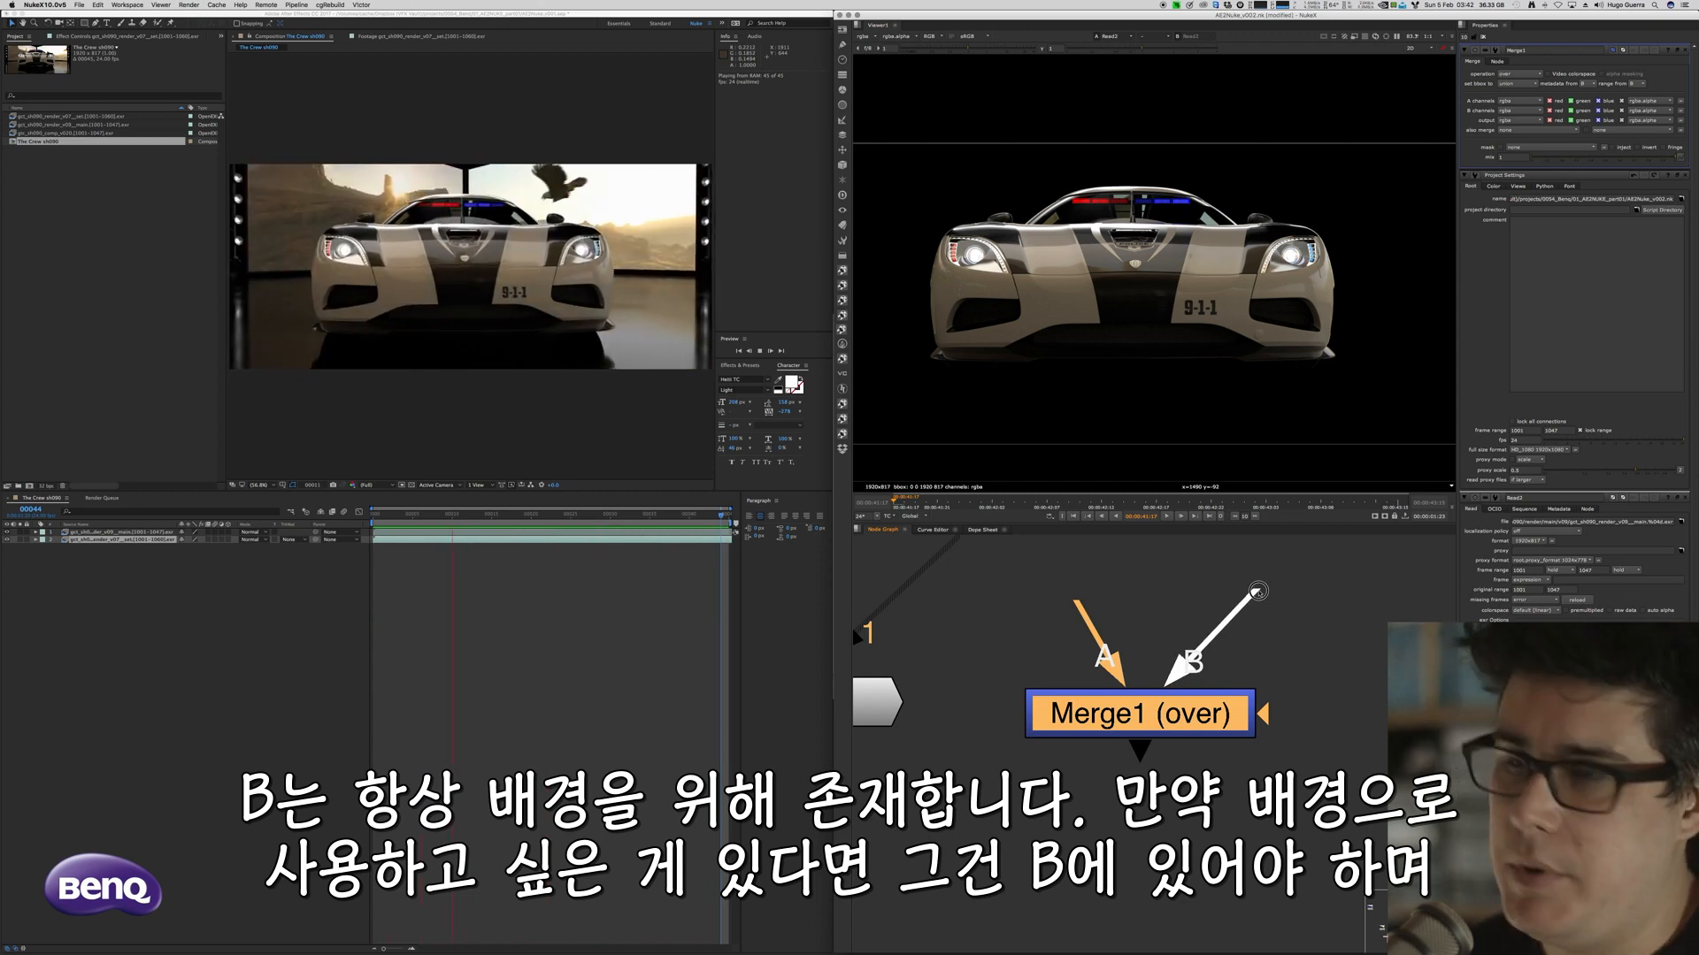
drag(1257, 591, 1254, 593)
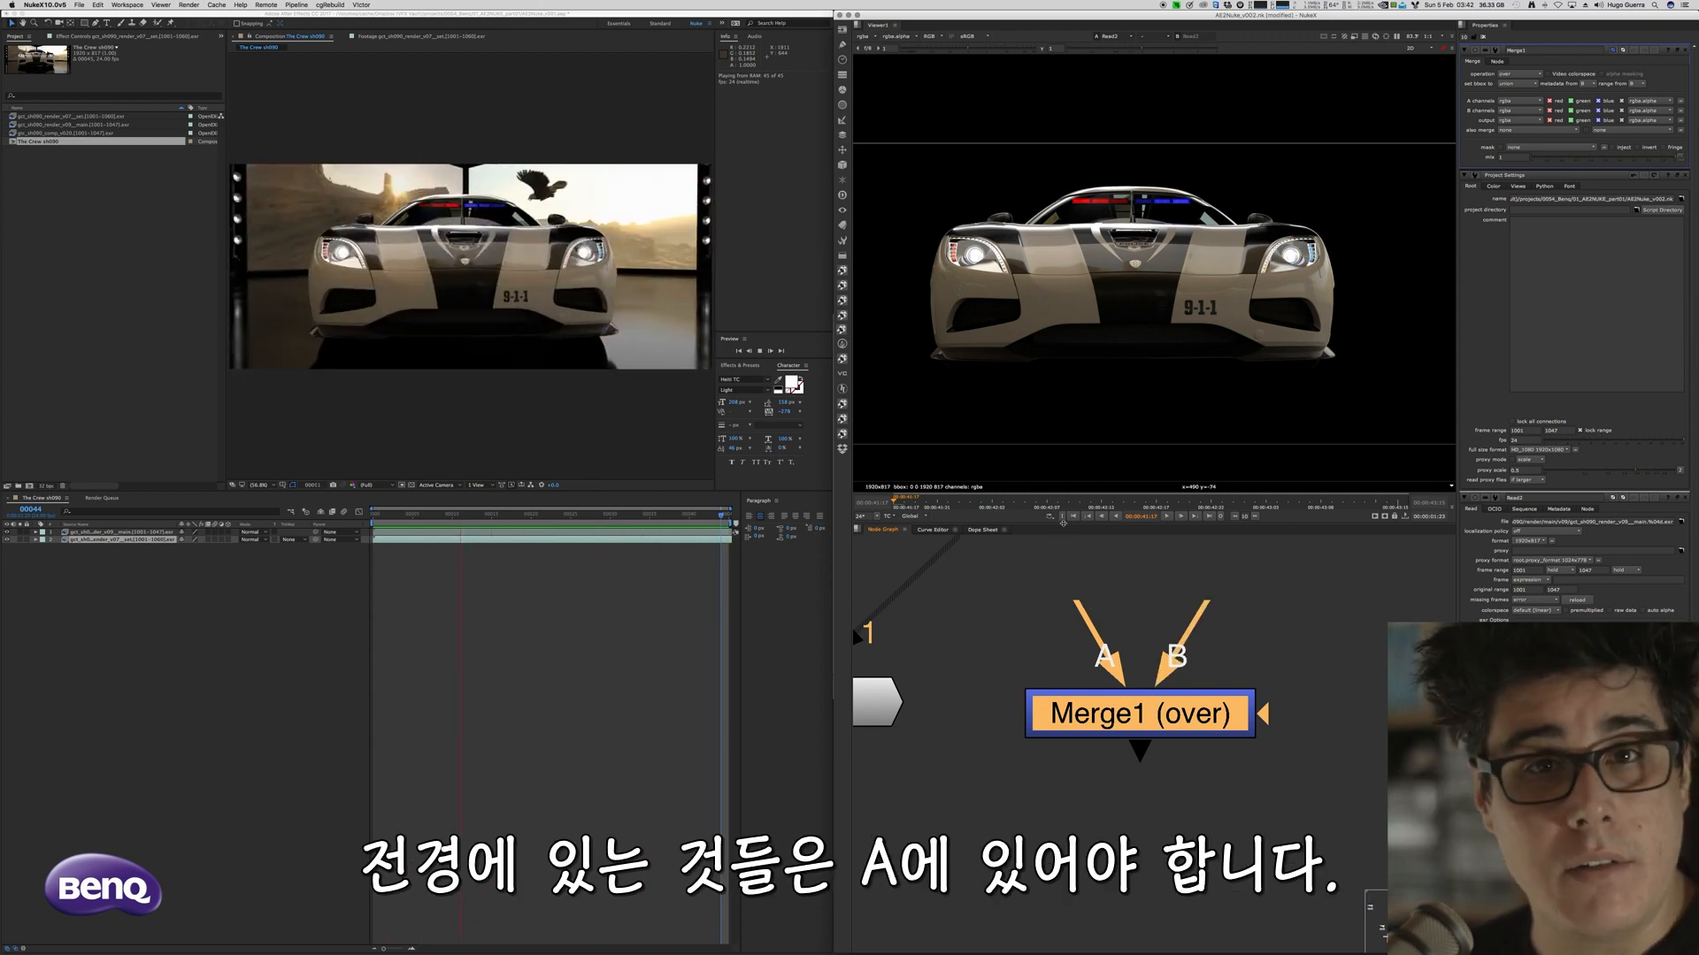
drag(1263, 713, 1044, 637)
scroll(1044, 637, down, 5)
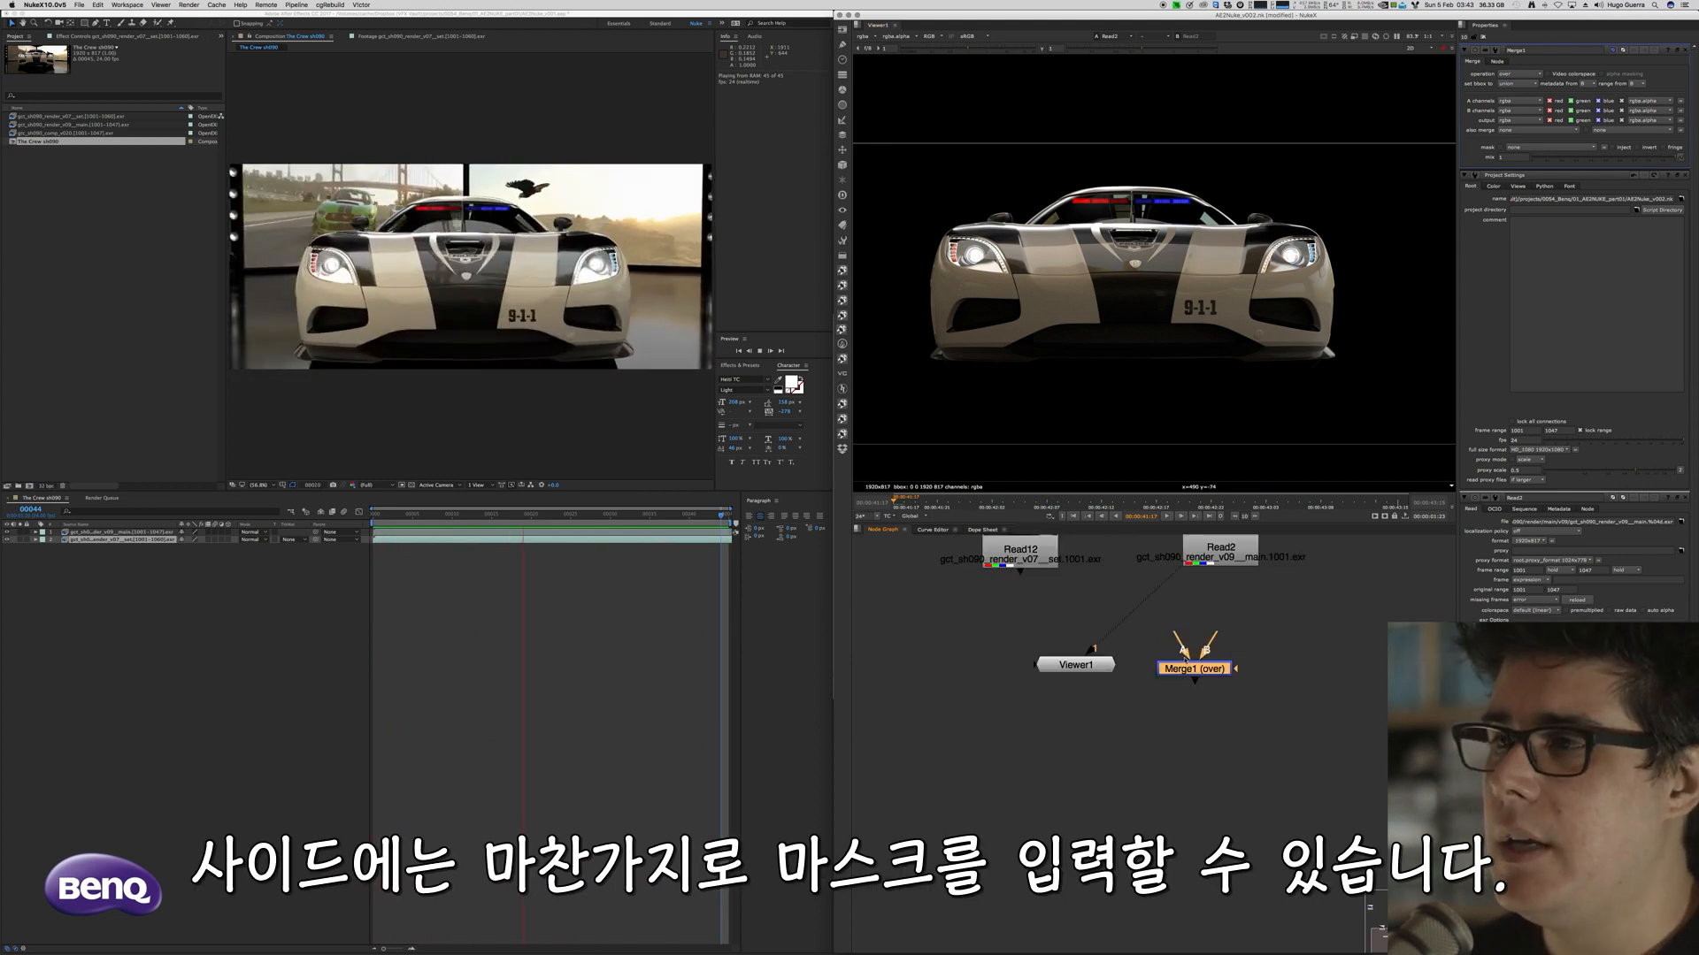
Maximize the node graph, connect Merge1's B input to the Read12 set render and align the two nodes vertically
key(space)
scroll(1183, 616, up, 5)
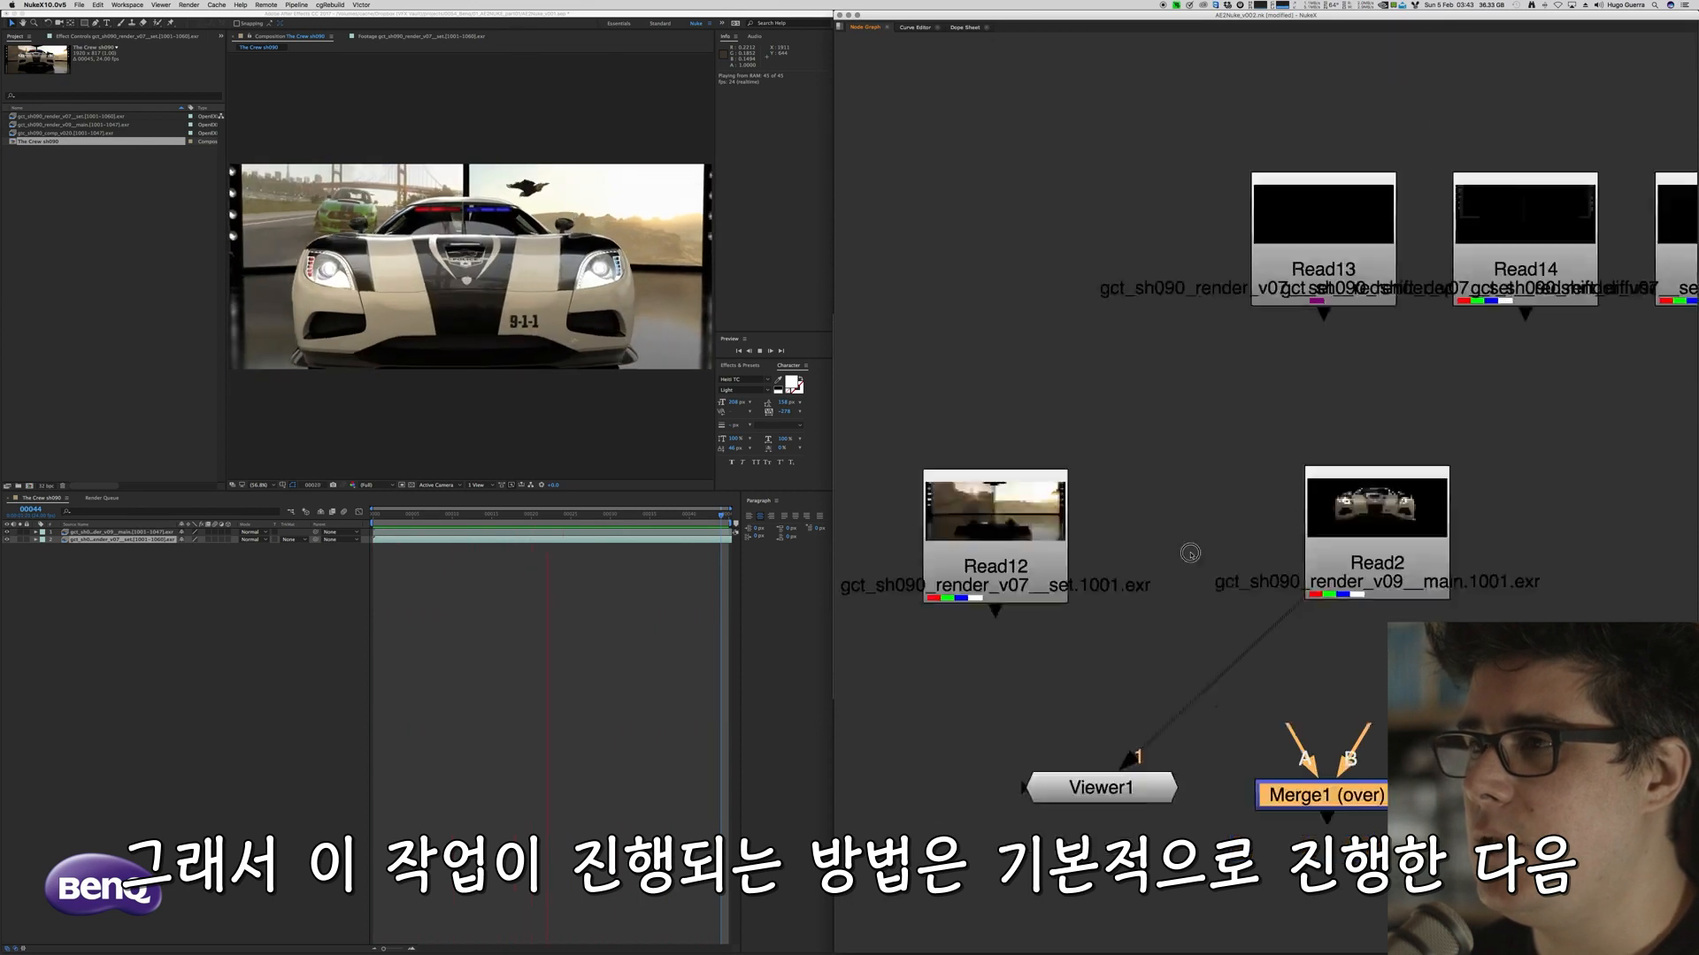
drag(1327, 718, 1248, 743)
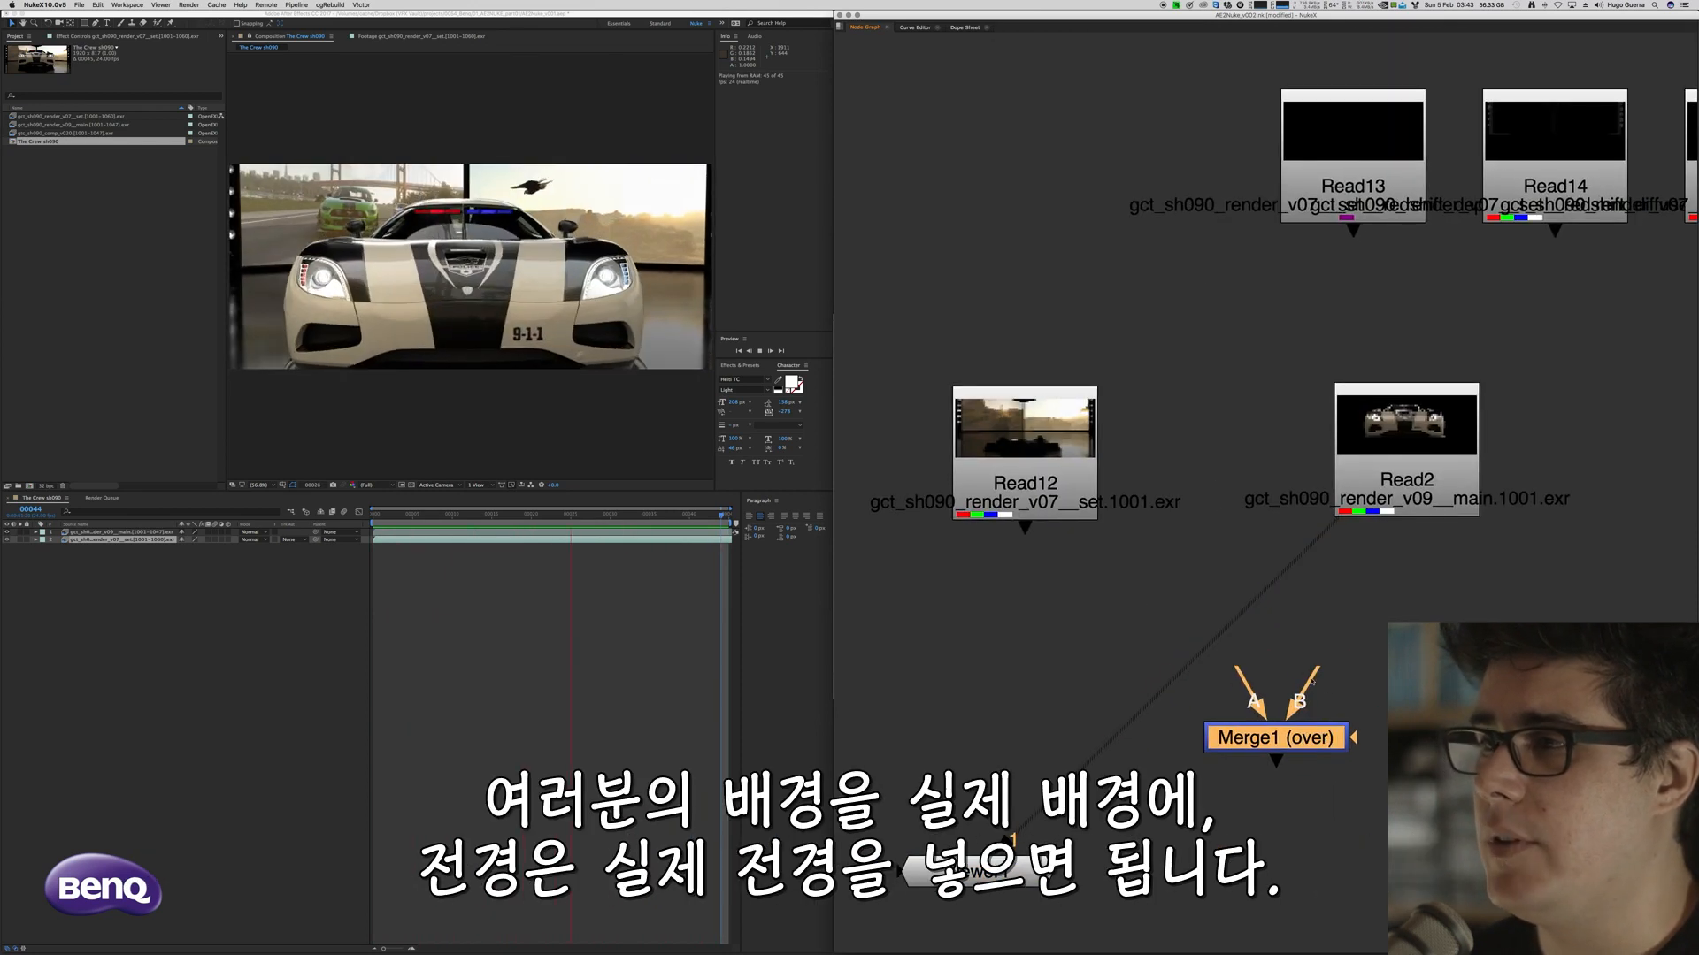
drag(1476, 582, 1023, 522)
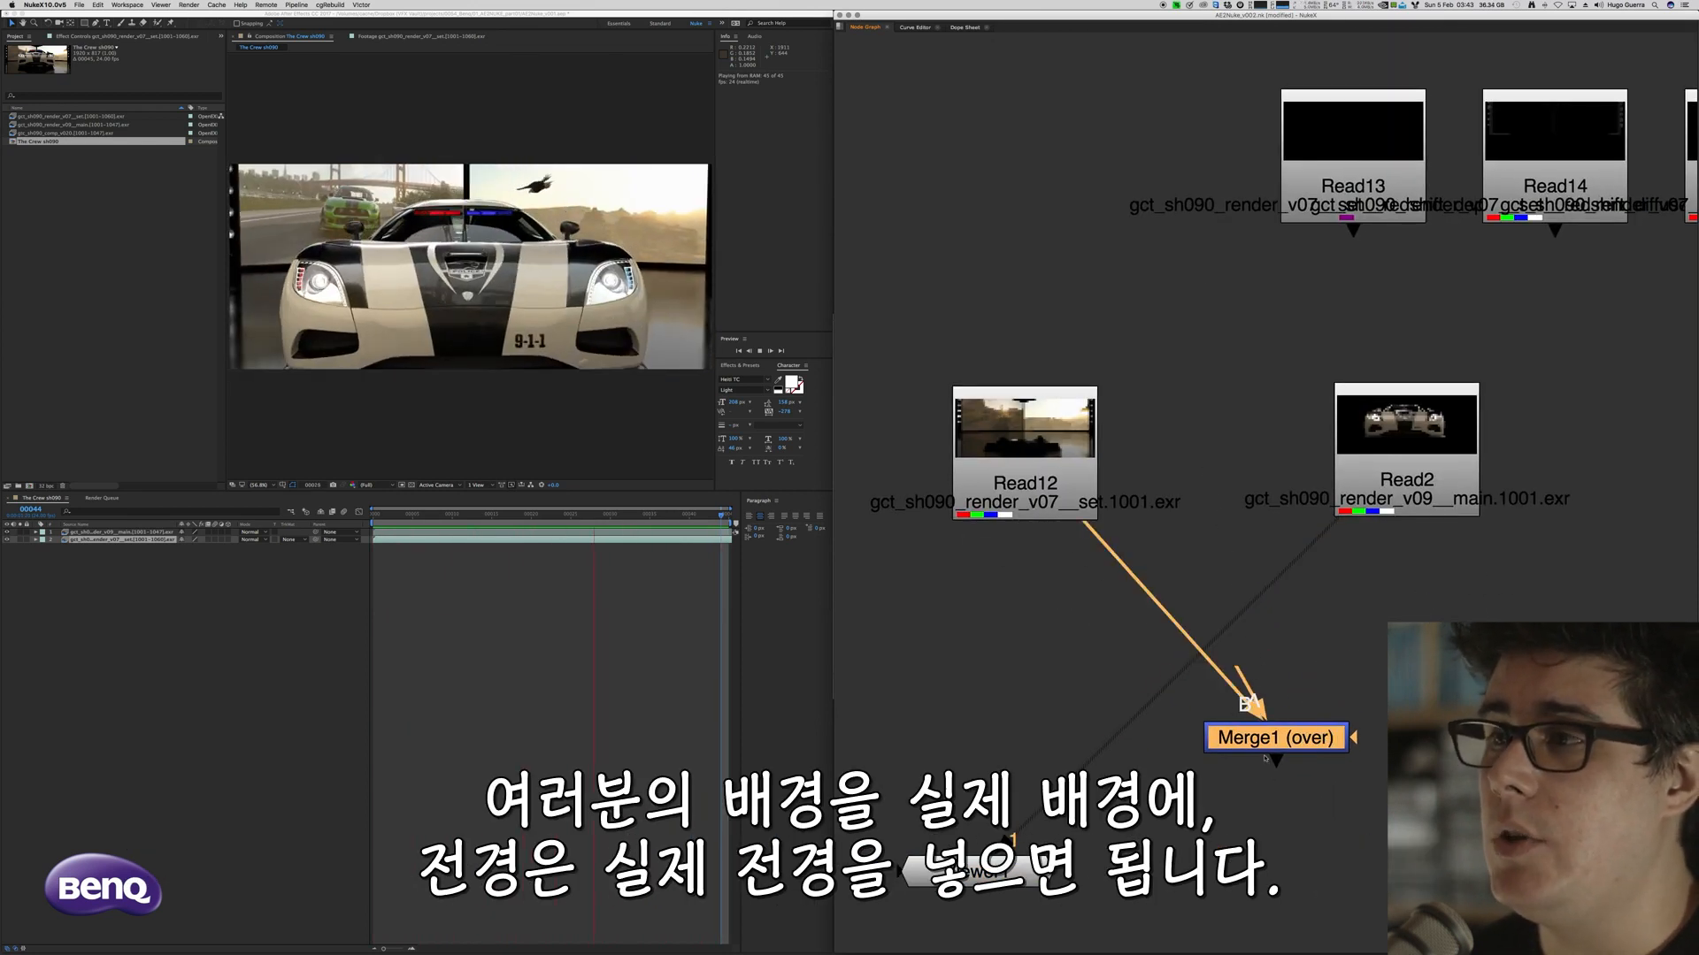
drag(1223, 731, 972, 647)
drag(1045, 465, 1045, 411)
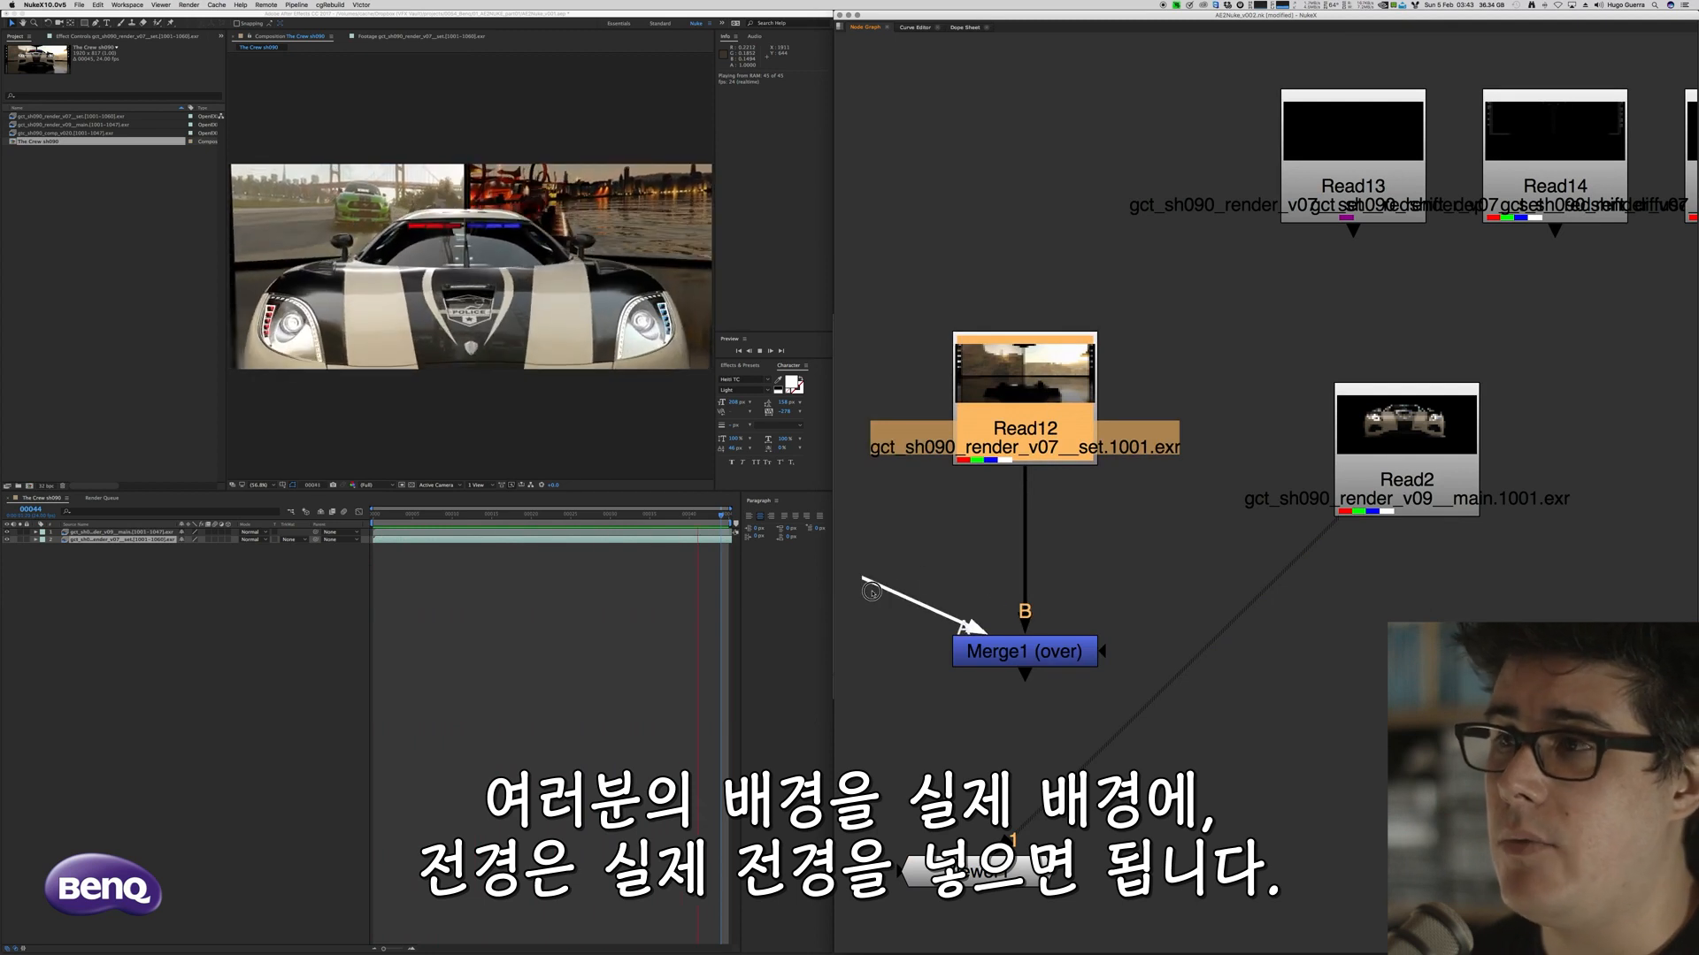
Connect Merge1's A input to the Read2 main render and position Merge1 between and below the two Read nodes
drag(871, 591, 1407, 434)
drag(1053, 652, 1257, 696)
drag(1391, 483, 1431, 420)
middle_drag(1368, 556, 1328, 440)
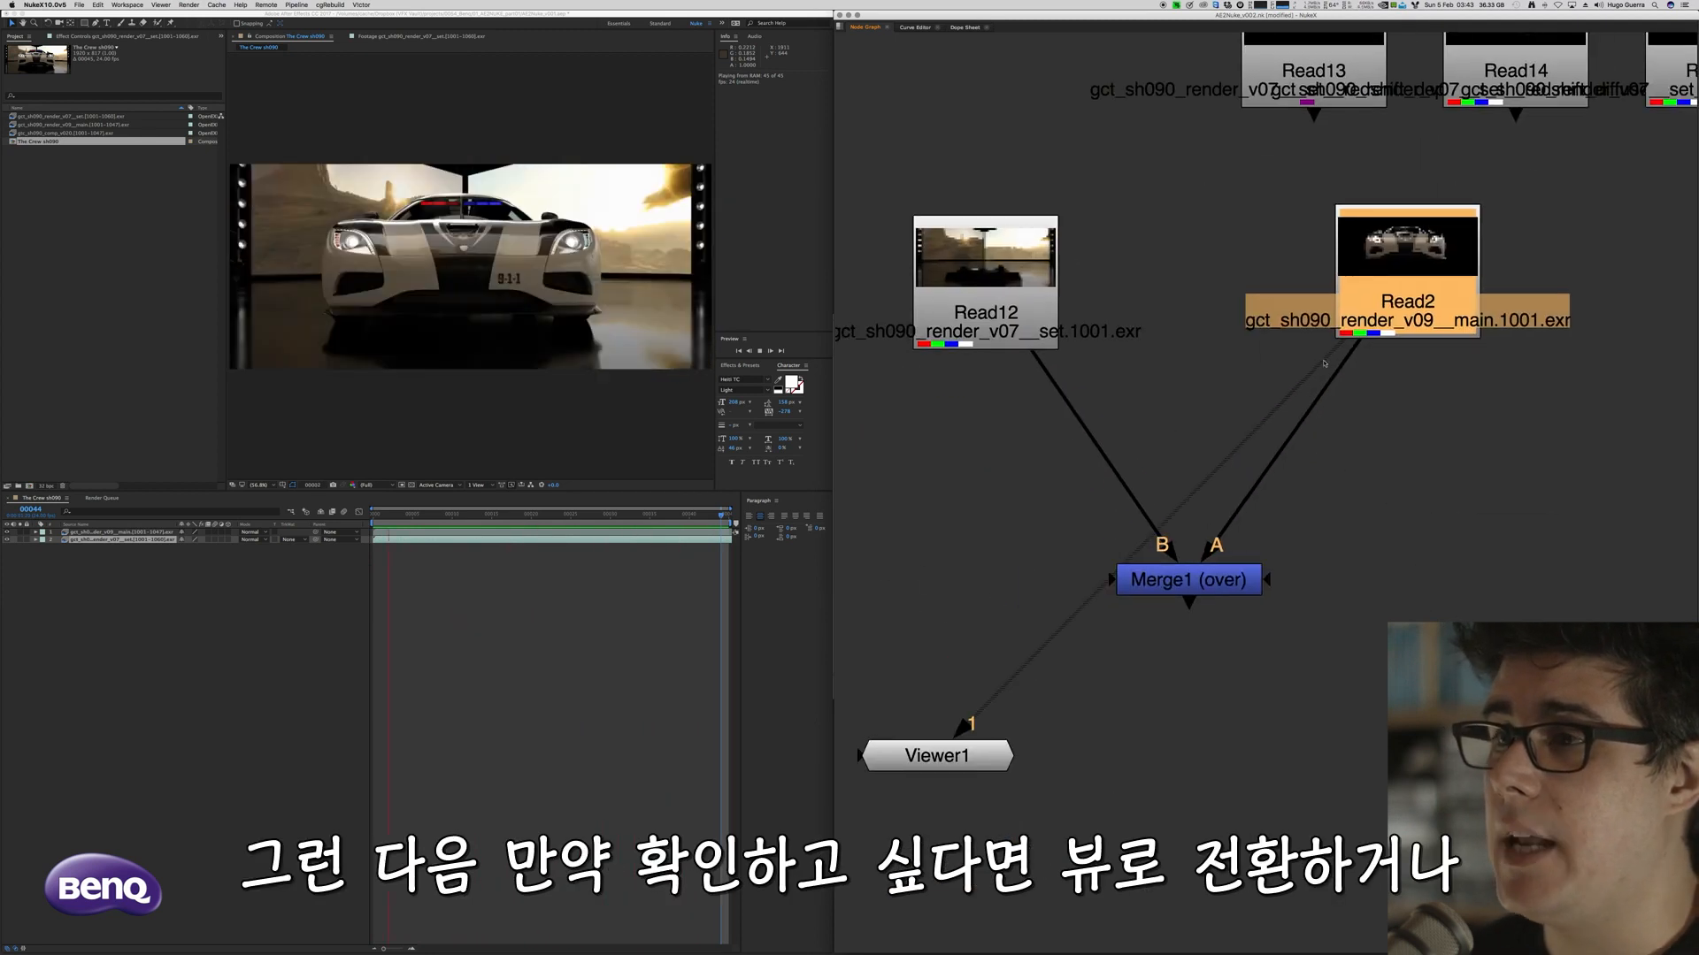
Try connecting Viewer1's input pipe to Merge1 by hand and reattach it to Read2
drag(1288, 399, 1196, 584)
click(1026, 764)
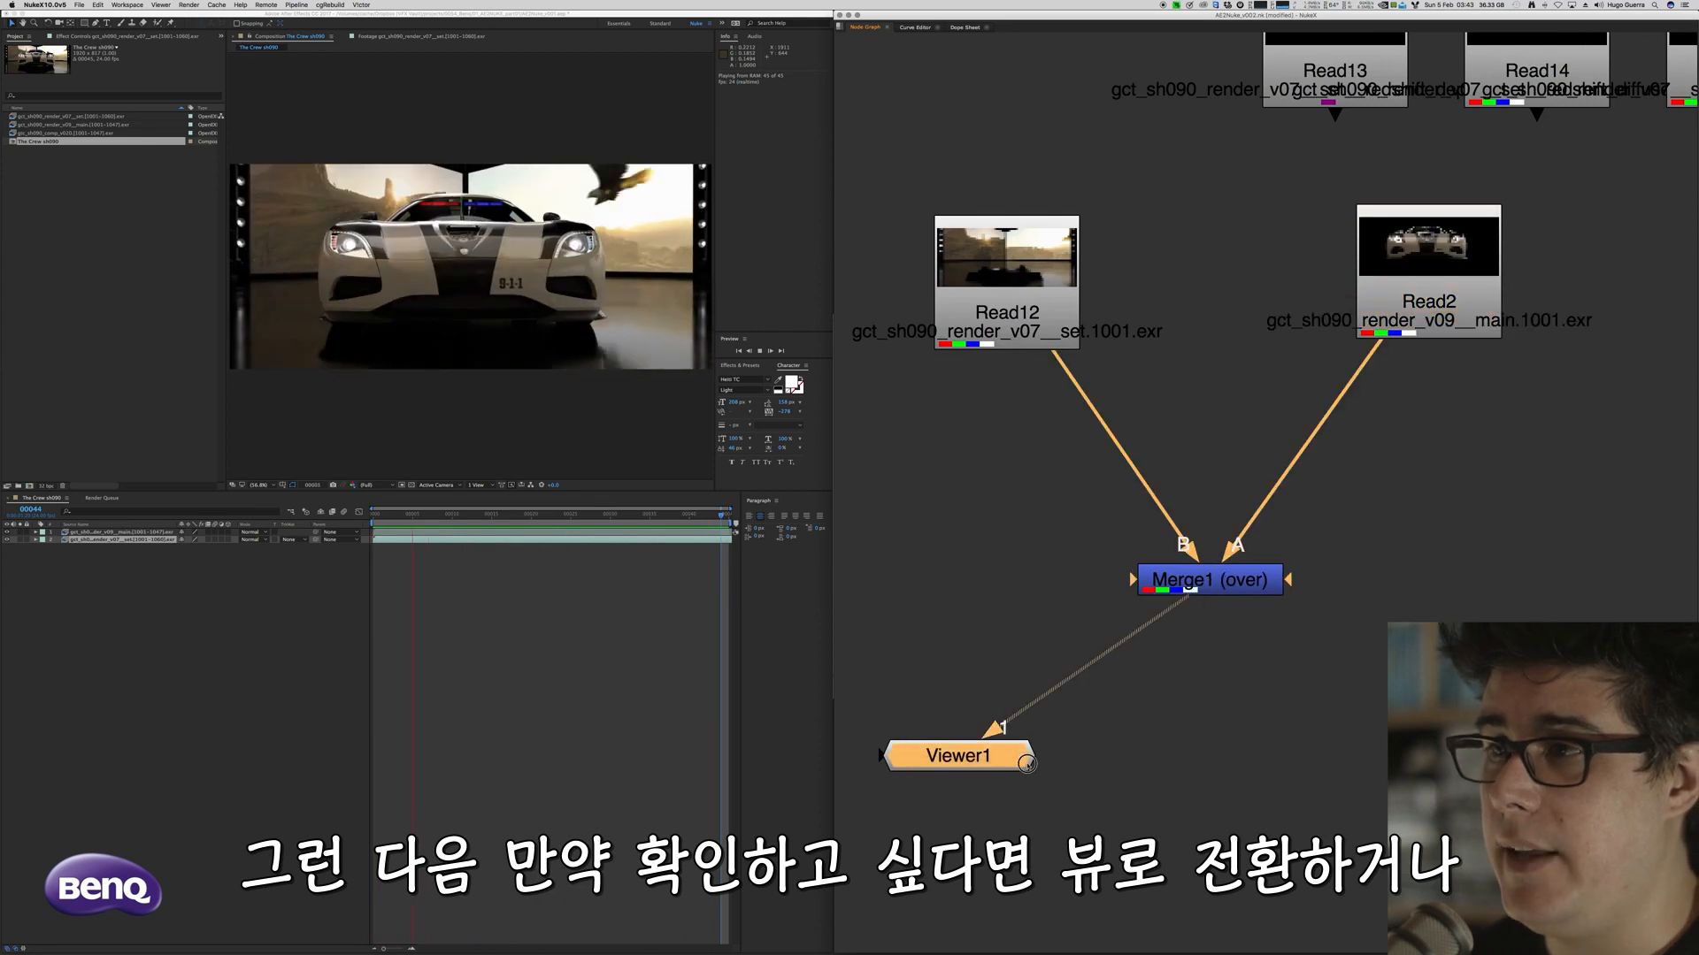
drag(1026, 763, 1102, 760)
drag(1187, 629, 848, 553)
drag(1117, 669, 1406, 301)
Display the Merge1 composite in Viewer1 and restore the full Nuke layout
drag(1228, 590, 1237, 583)
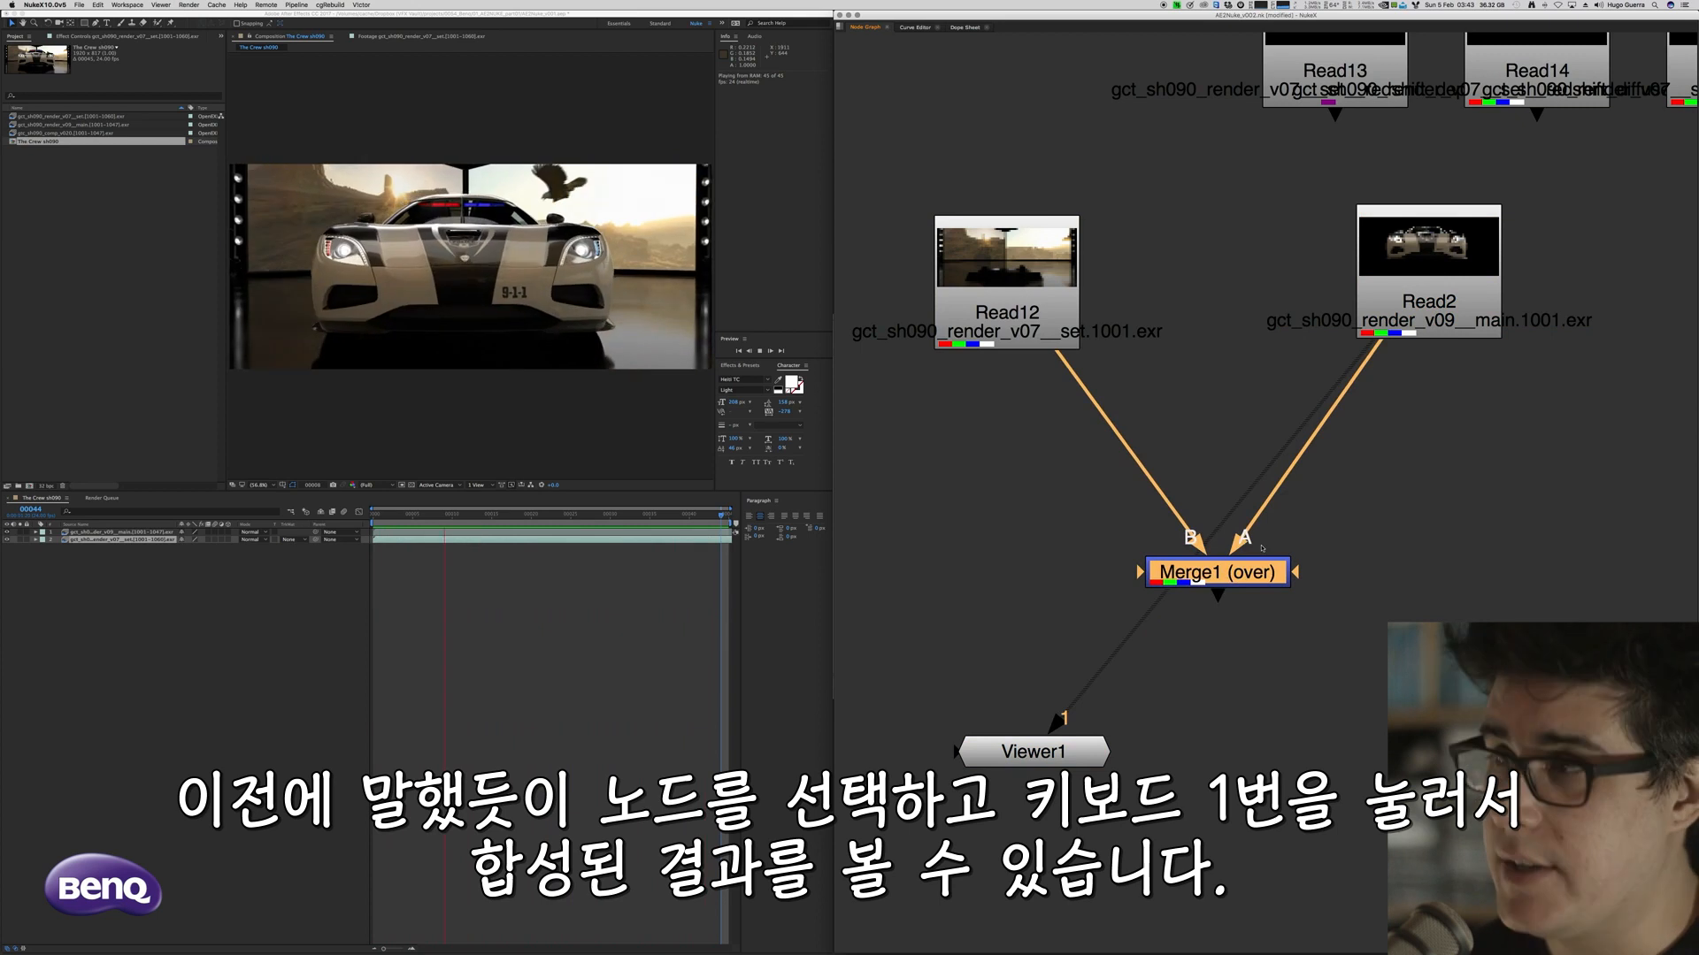
key(1)
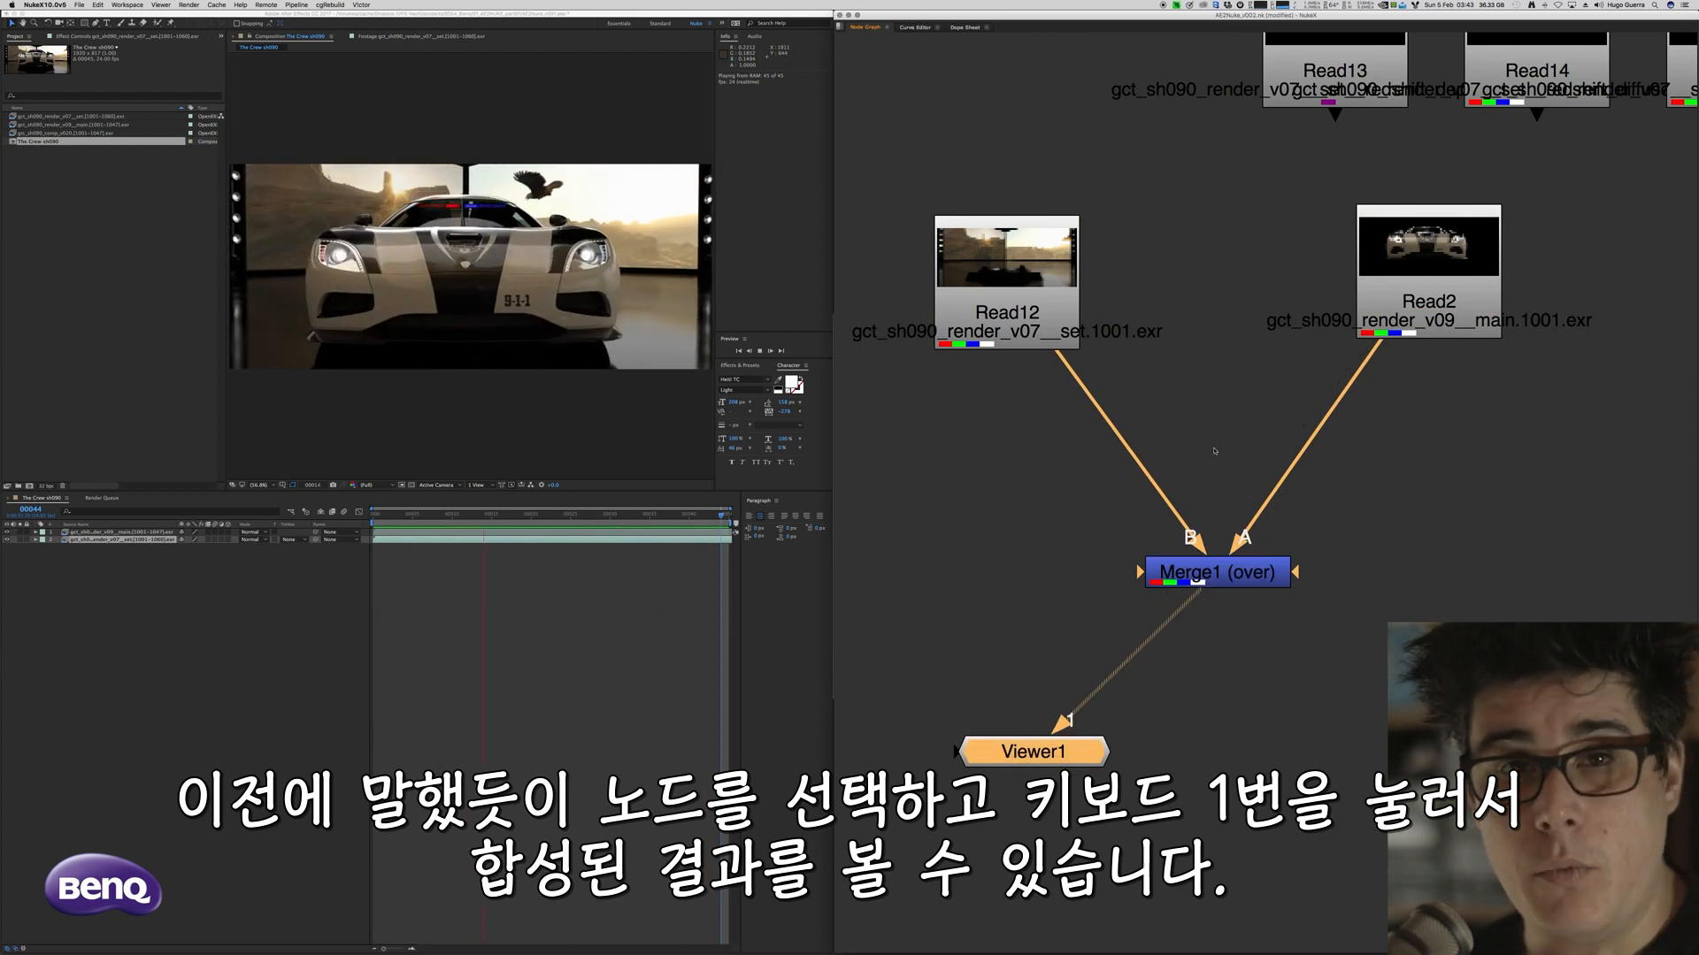
scroll(1271, 499, down, 3)
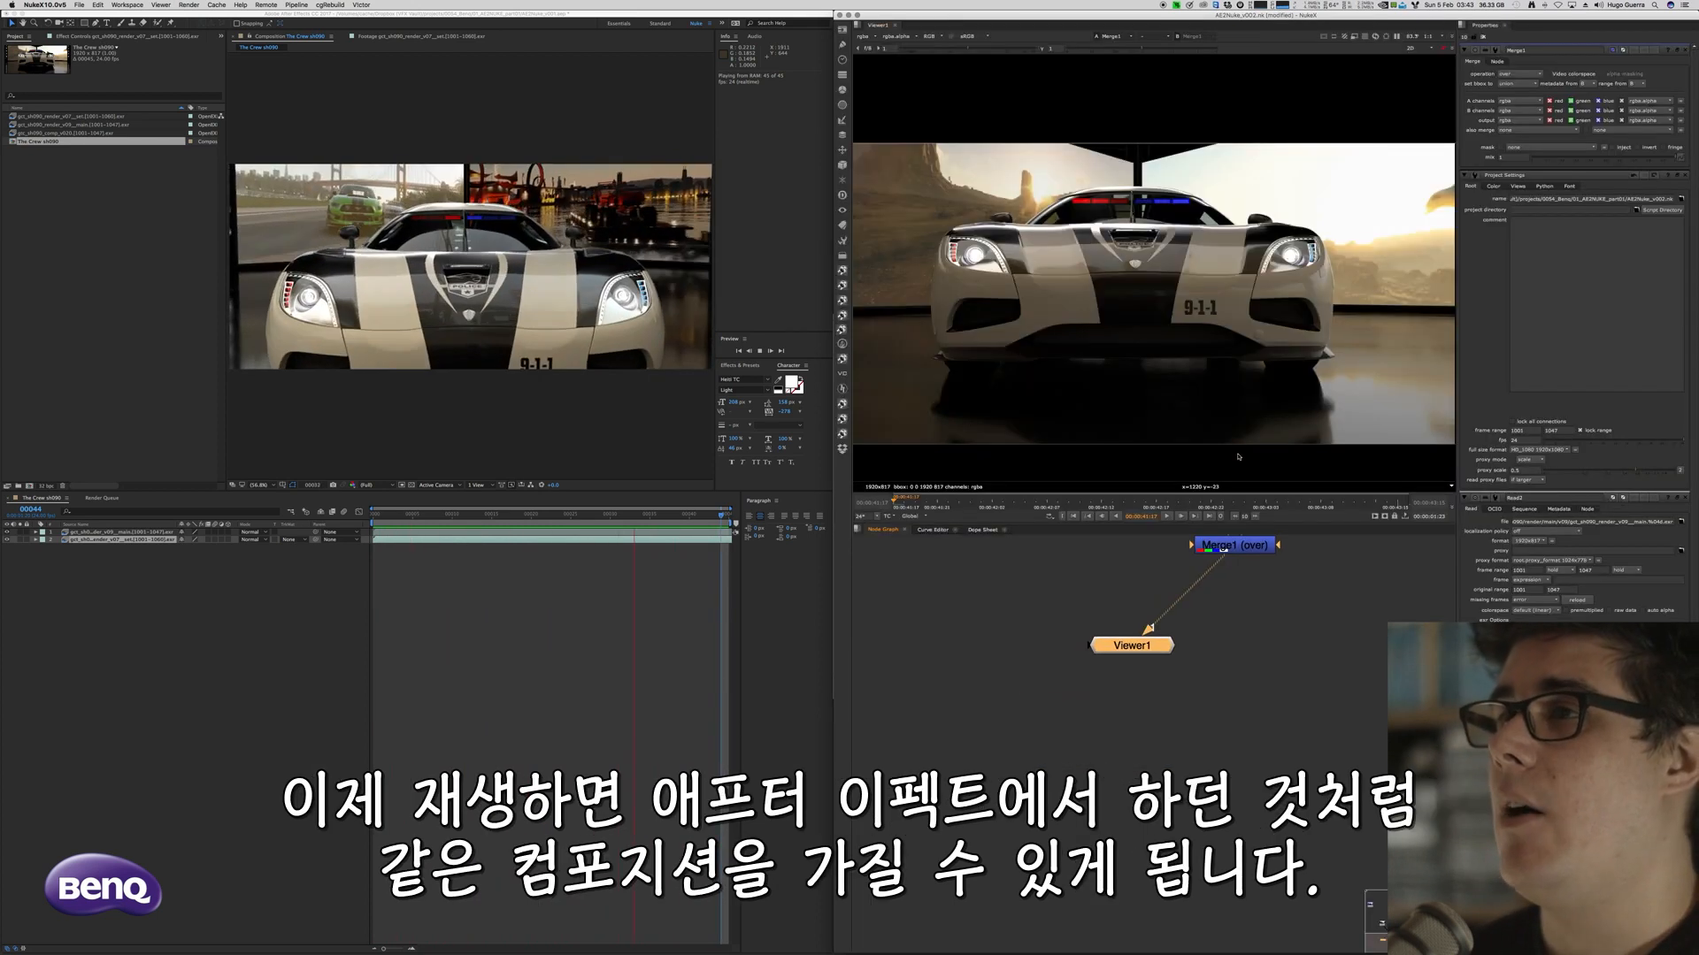
In After Effects, apply the Brightness & Contrast effect to the car render layer, slightly lowering its brightness and raising its contrast
middle_drag(1219, 624, 1190, 784)
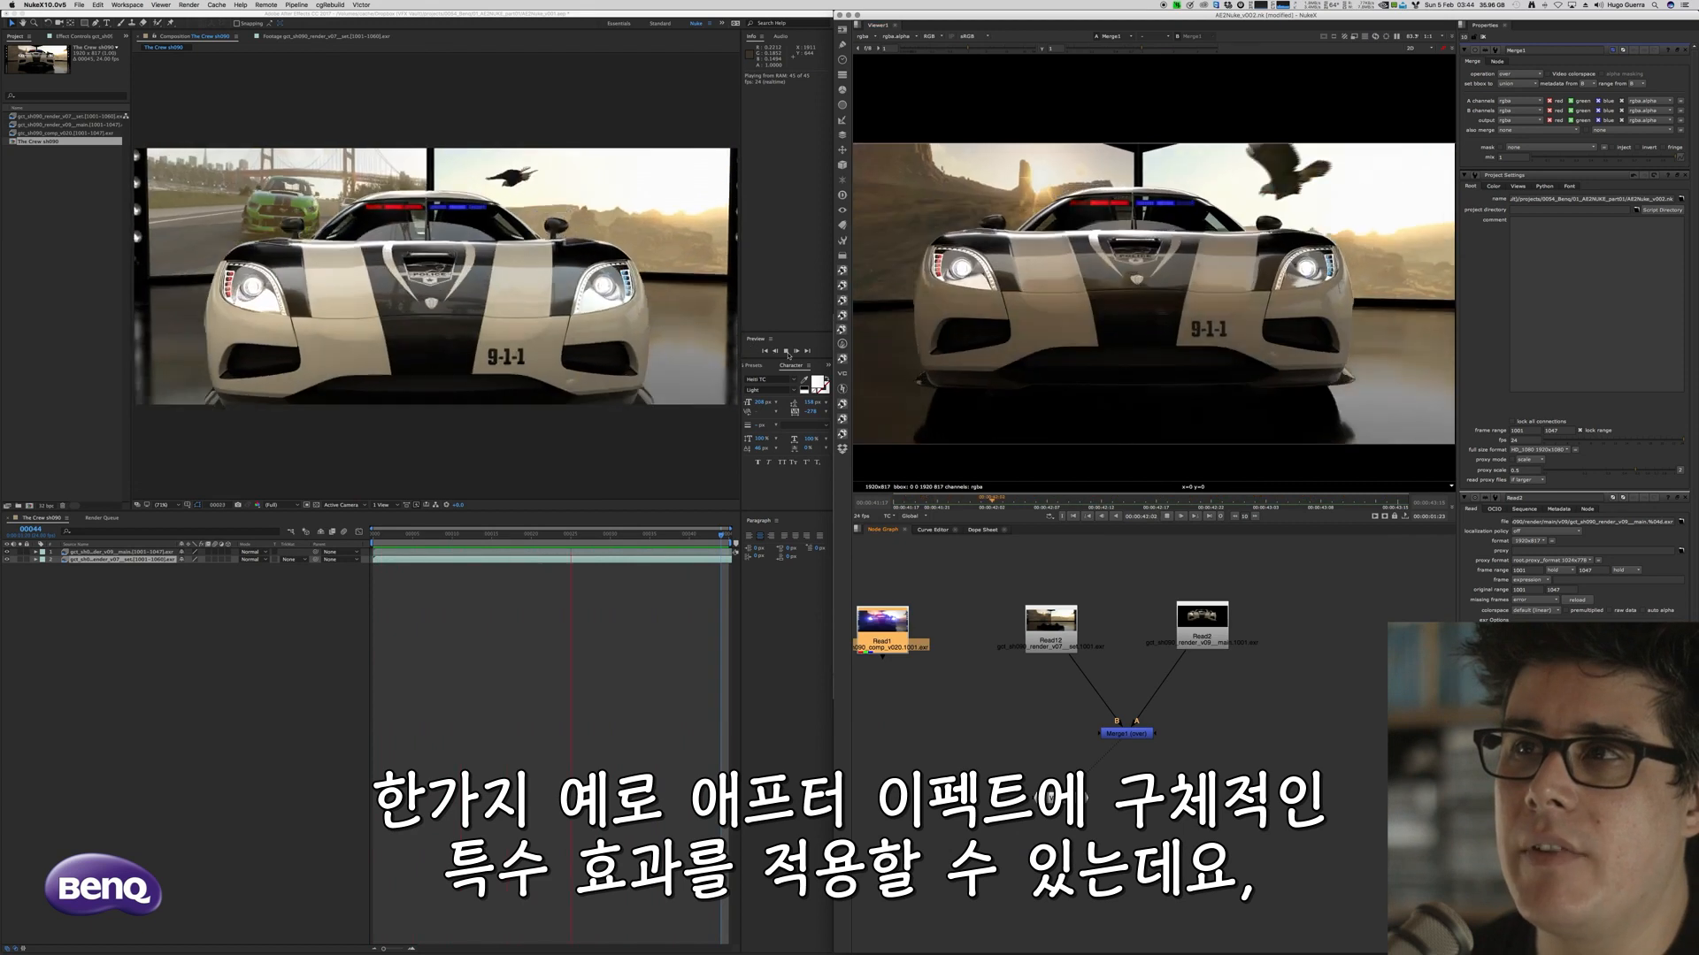
click(121, 552)
right_click(121, 552)
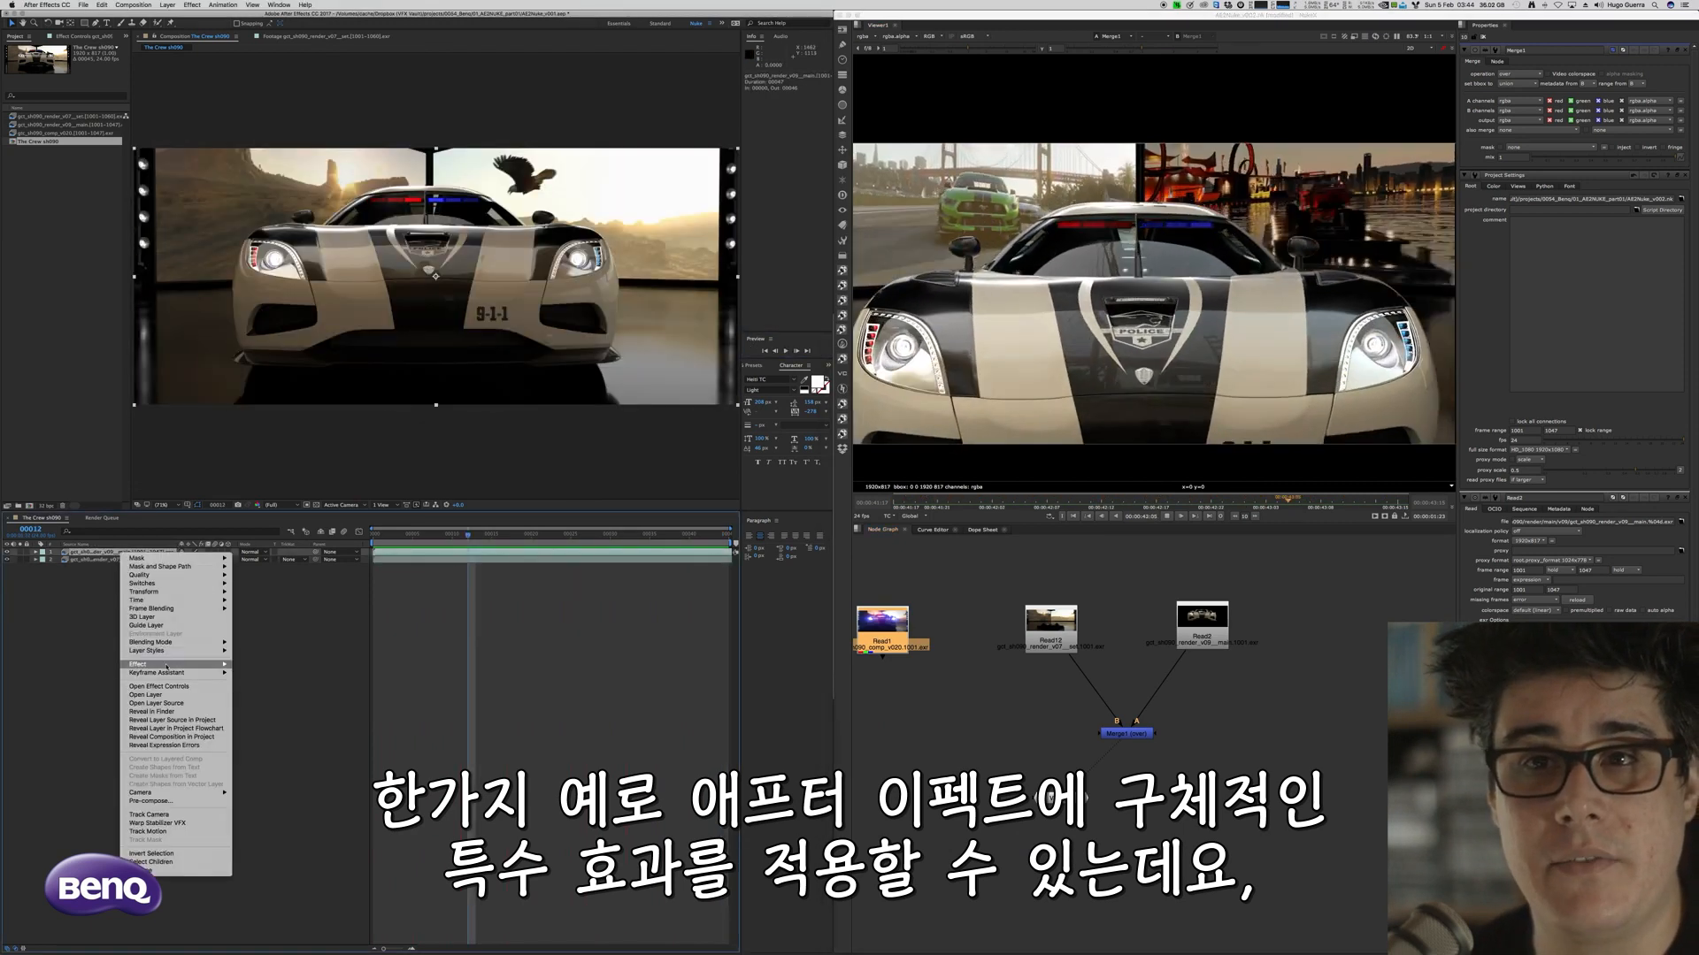
mouse_move(166, 666)
mouse_move(309, 756)
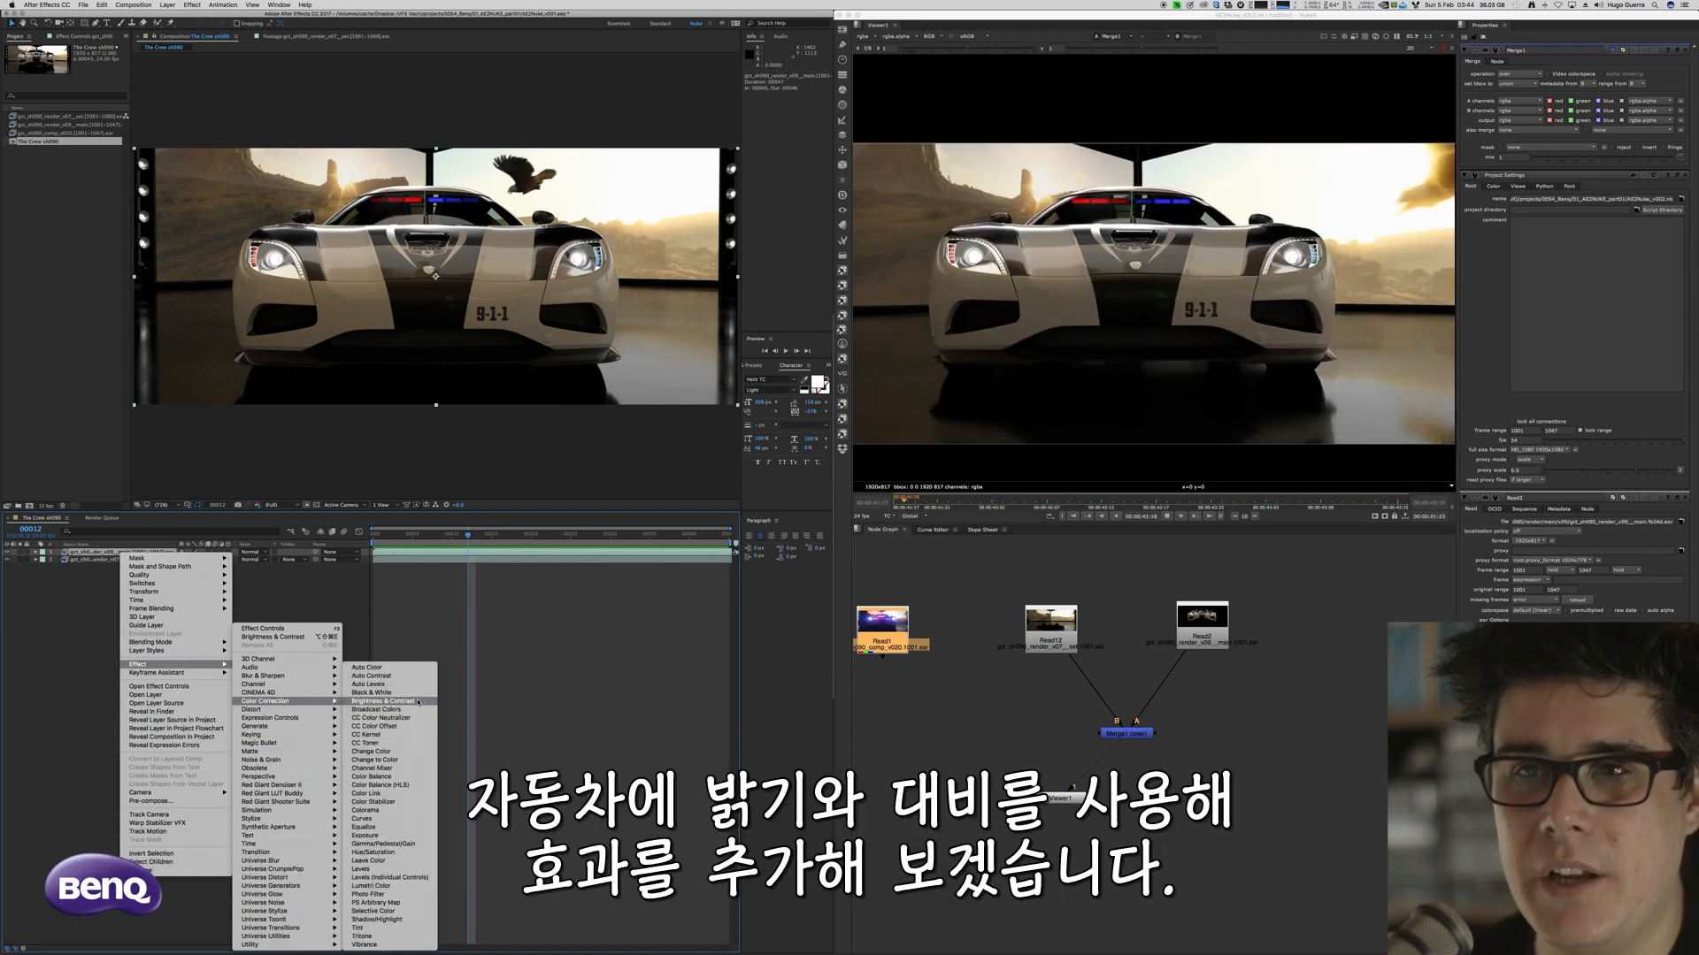
click(273, 637)
drag(68, 77, 77, 94)
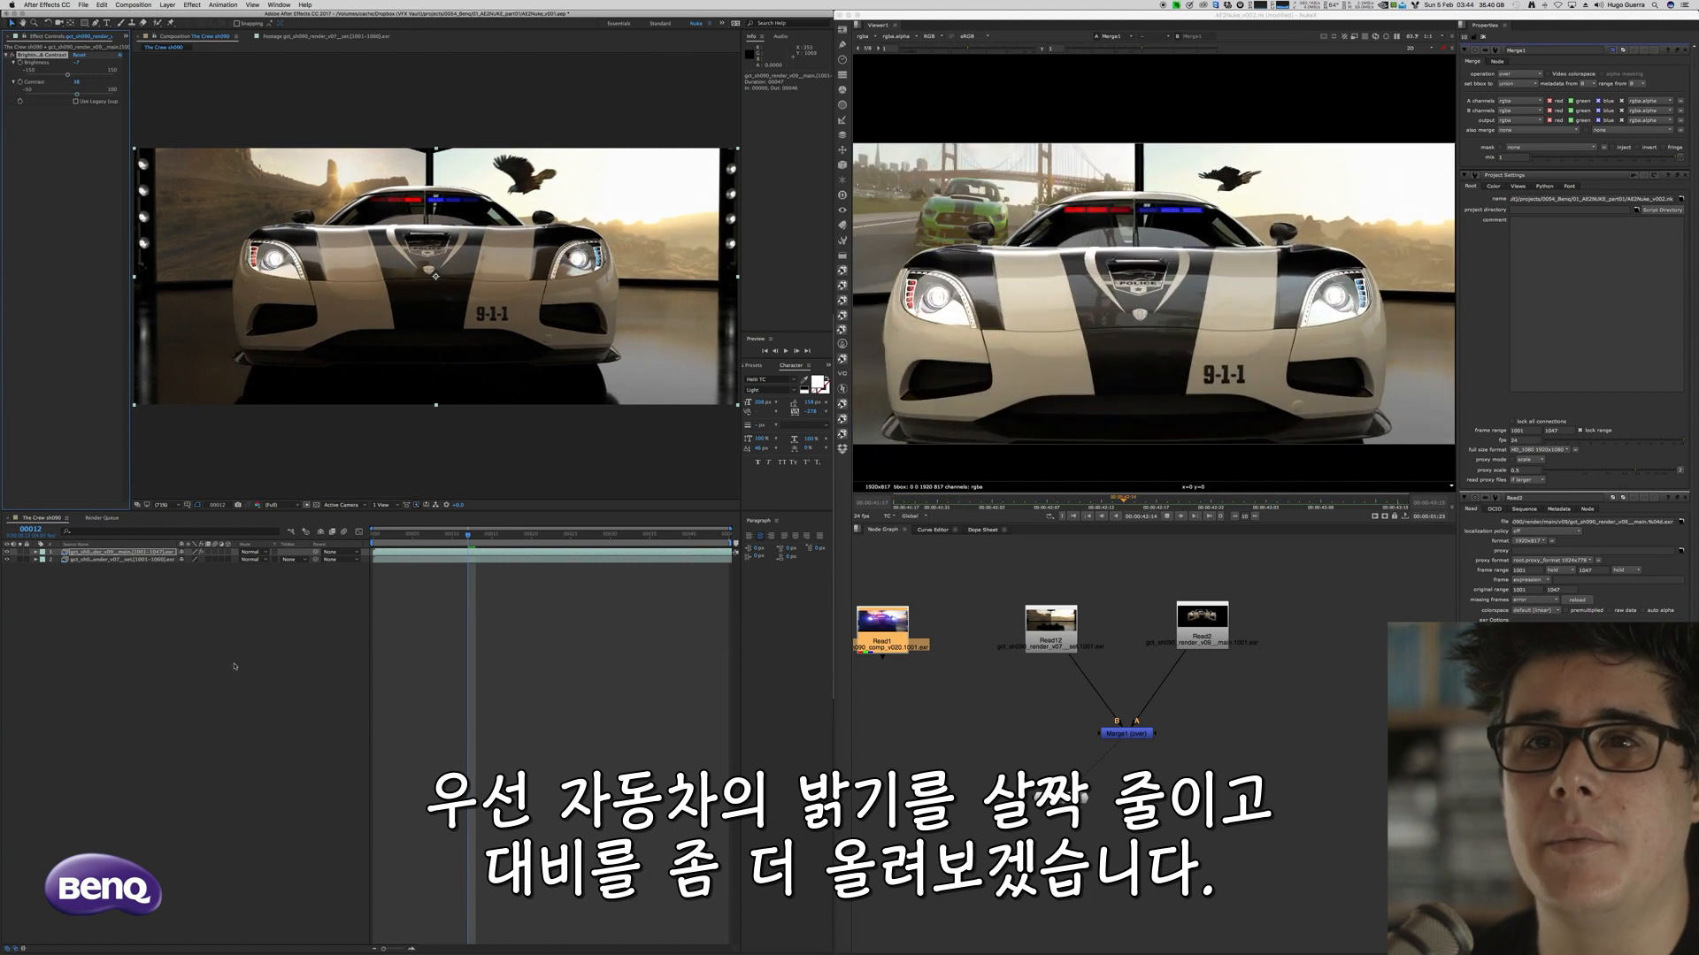
click(202, 560)
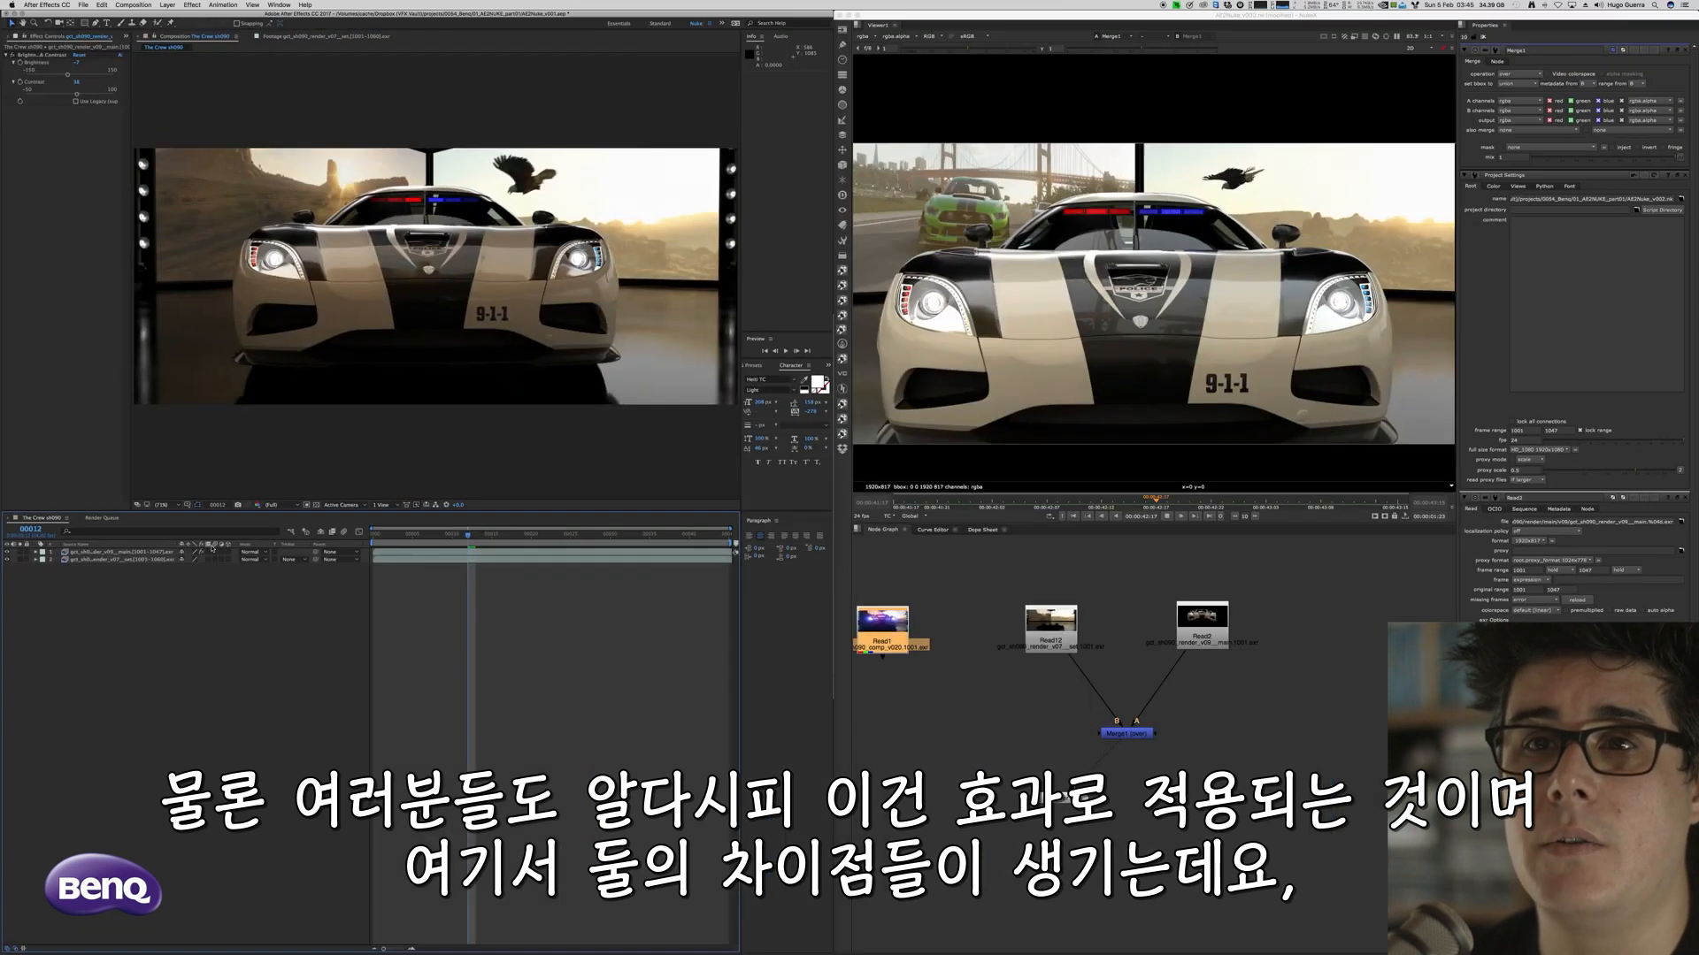
In Nuke, display the Read2 car render in Viewer1 and reposition the Viewer1 node beside Merge1
click(1071, 764)
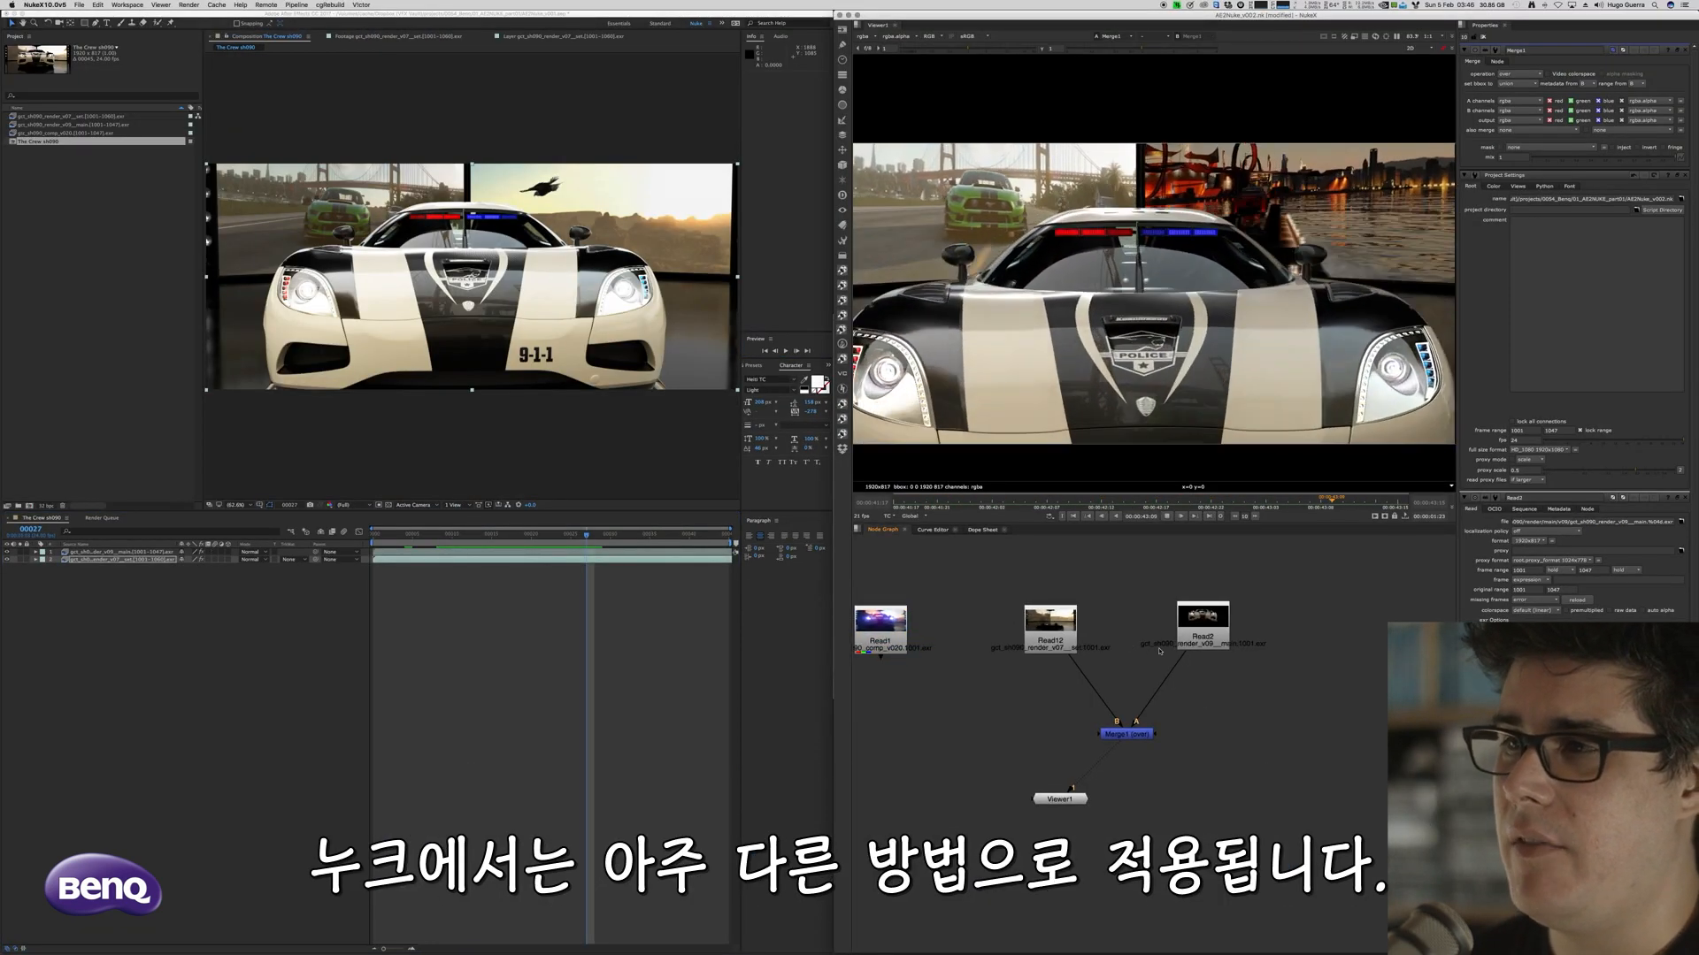
scroll(1062, 606, up, 5)
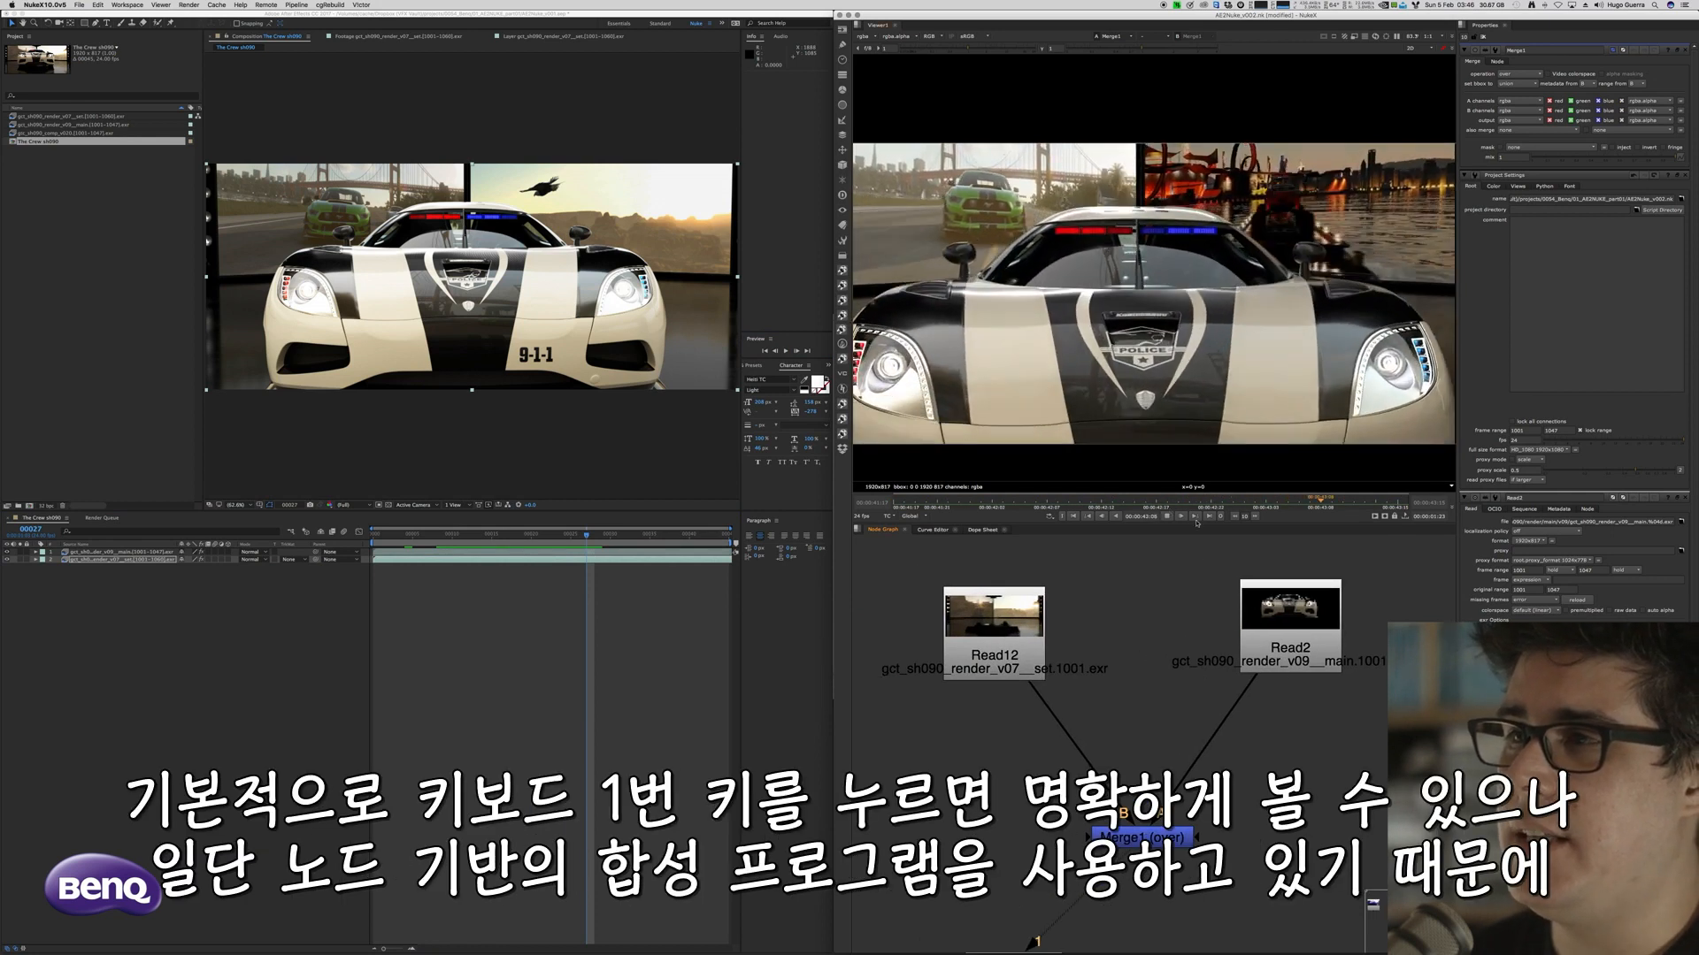
key(1)
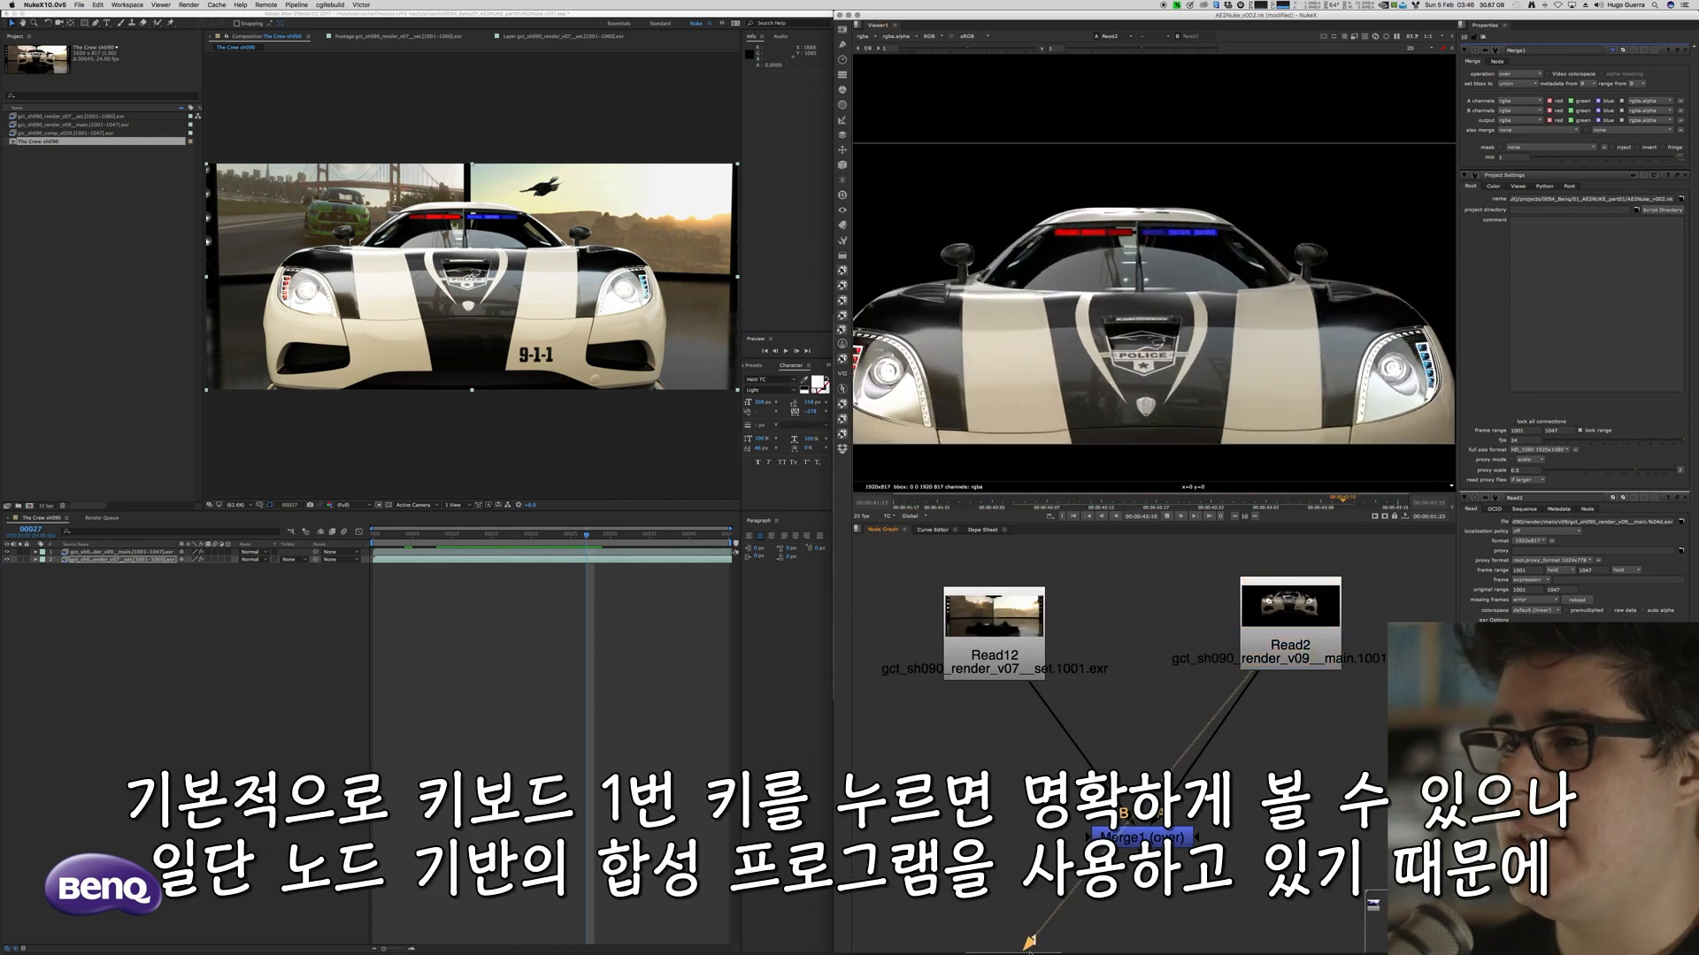
mouse_move(1026, 953)
mouse_down()
mouse_move(1029, 864)
mouse_move(1006, 952)
mouse_up()
scroll(1034, 816, down, 1)
scroll(1031, 911, down, 3)
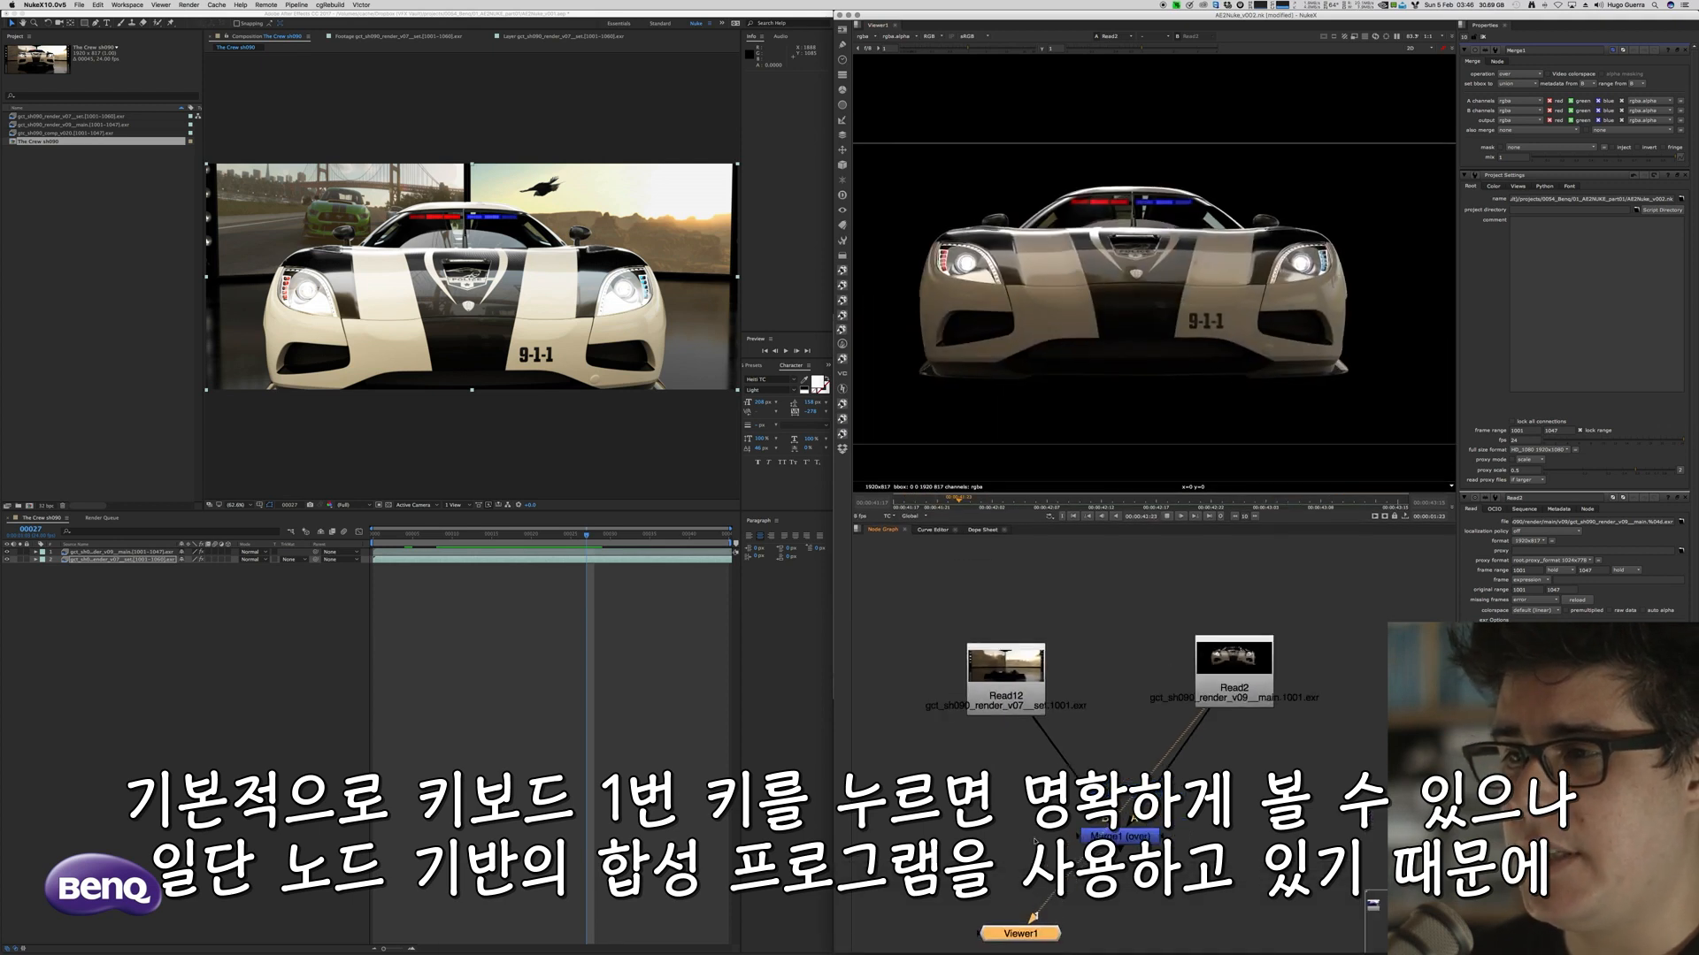
middle_drag(1030, 941, 1038, 901)
drag(1038, 901, 1281, 841)
View the Read12 set render, the Read2 car render and the Merge1 composite in turn through Viewer1
click(1019, 674)
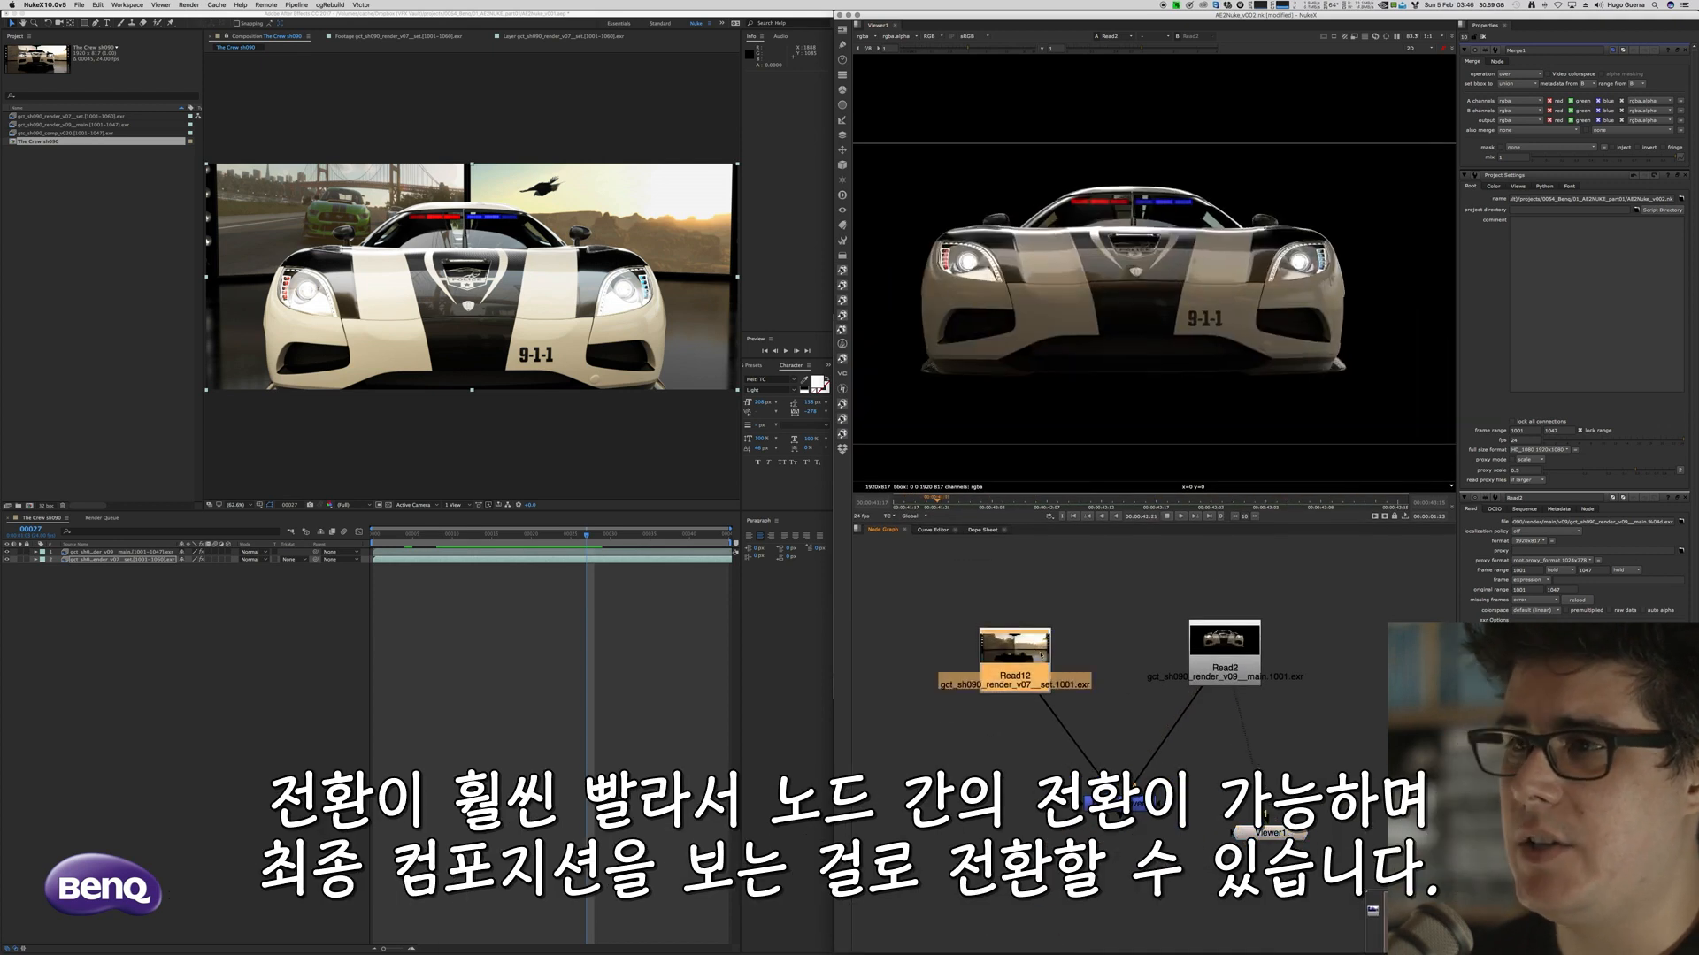
key(1)
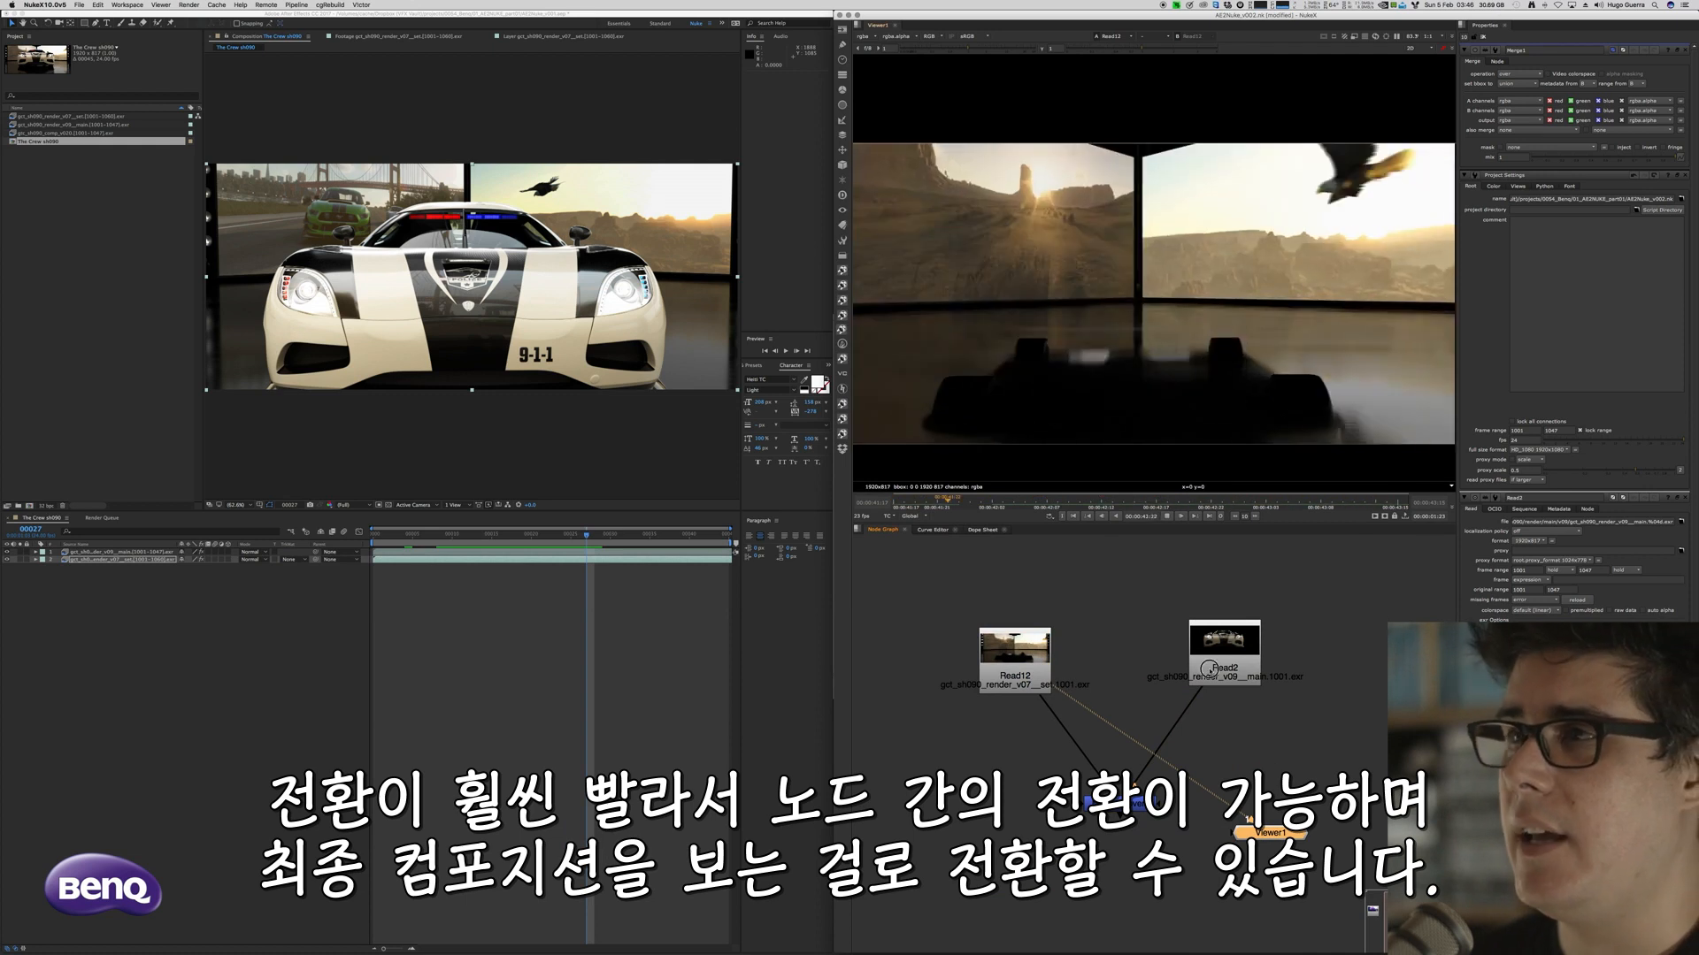
click(1209, 668)
key(1)
click(1135, 804)
key(1)
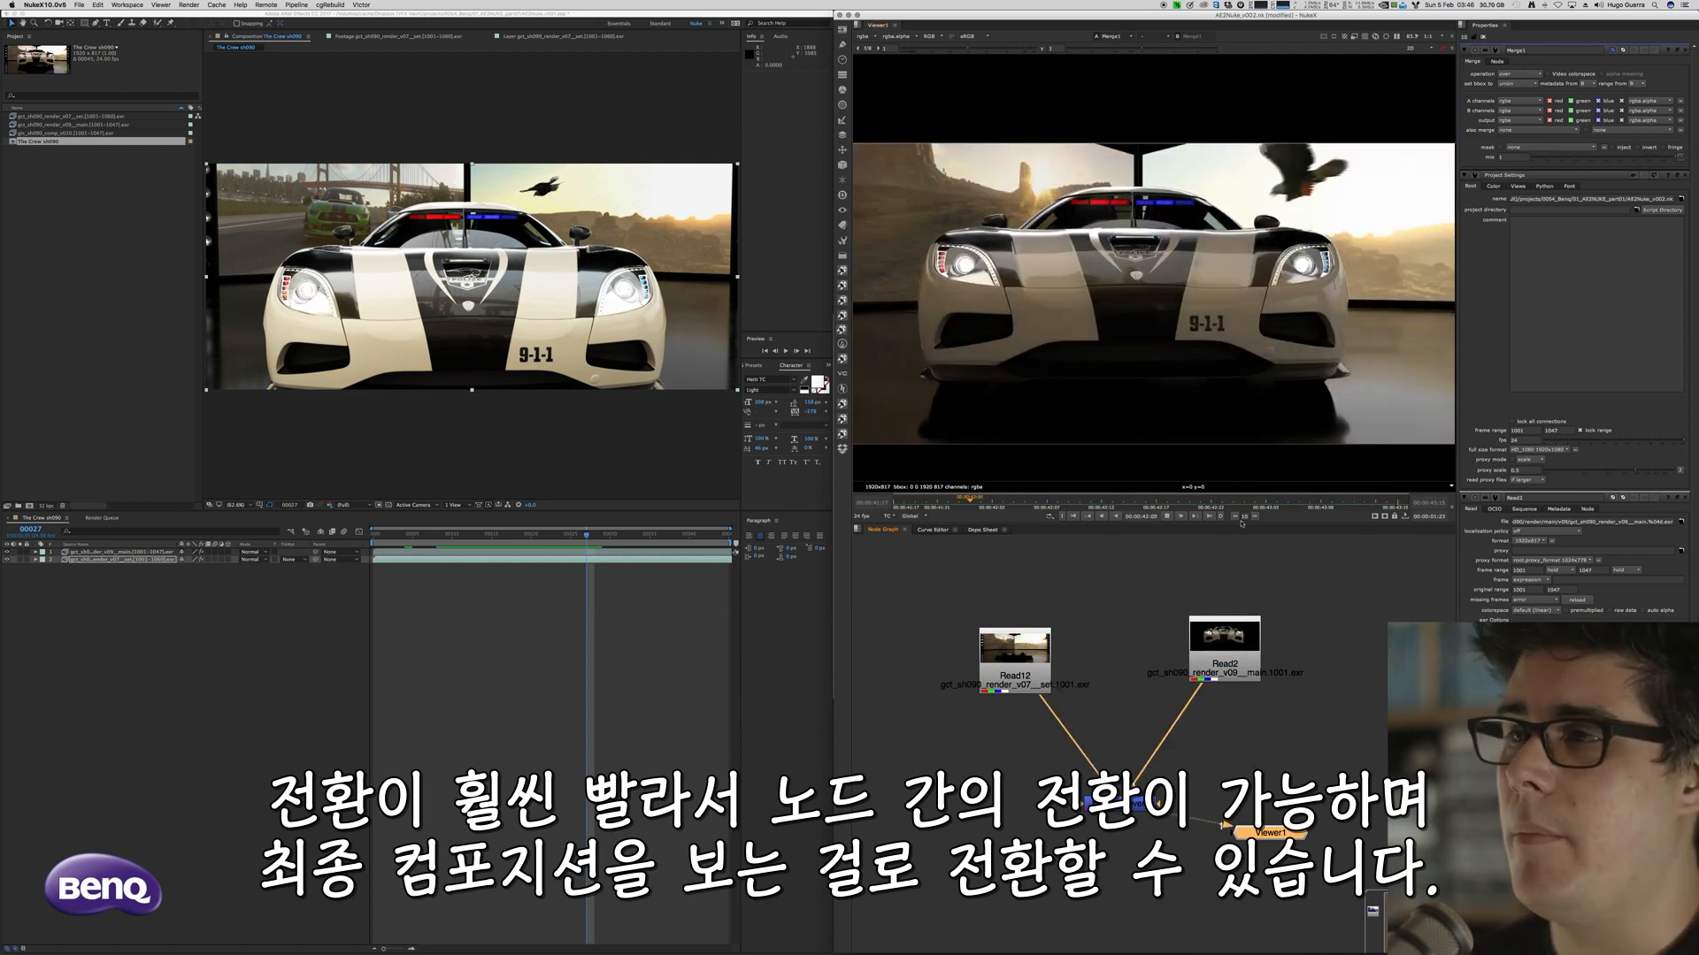
Insert a Grade node after the Read2 car render and another after the Read12 set render
click(1237, 637)
key(1)
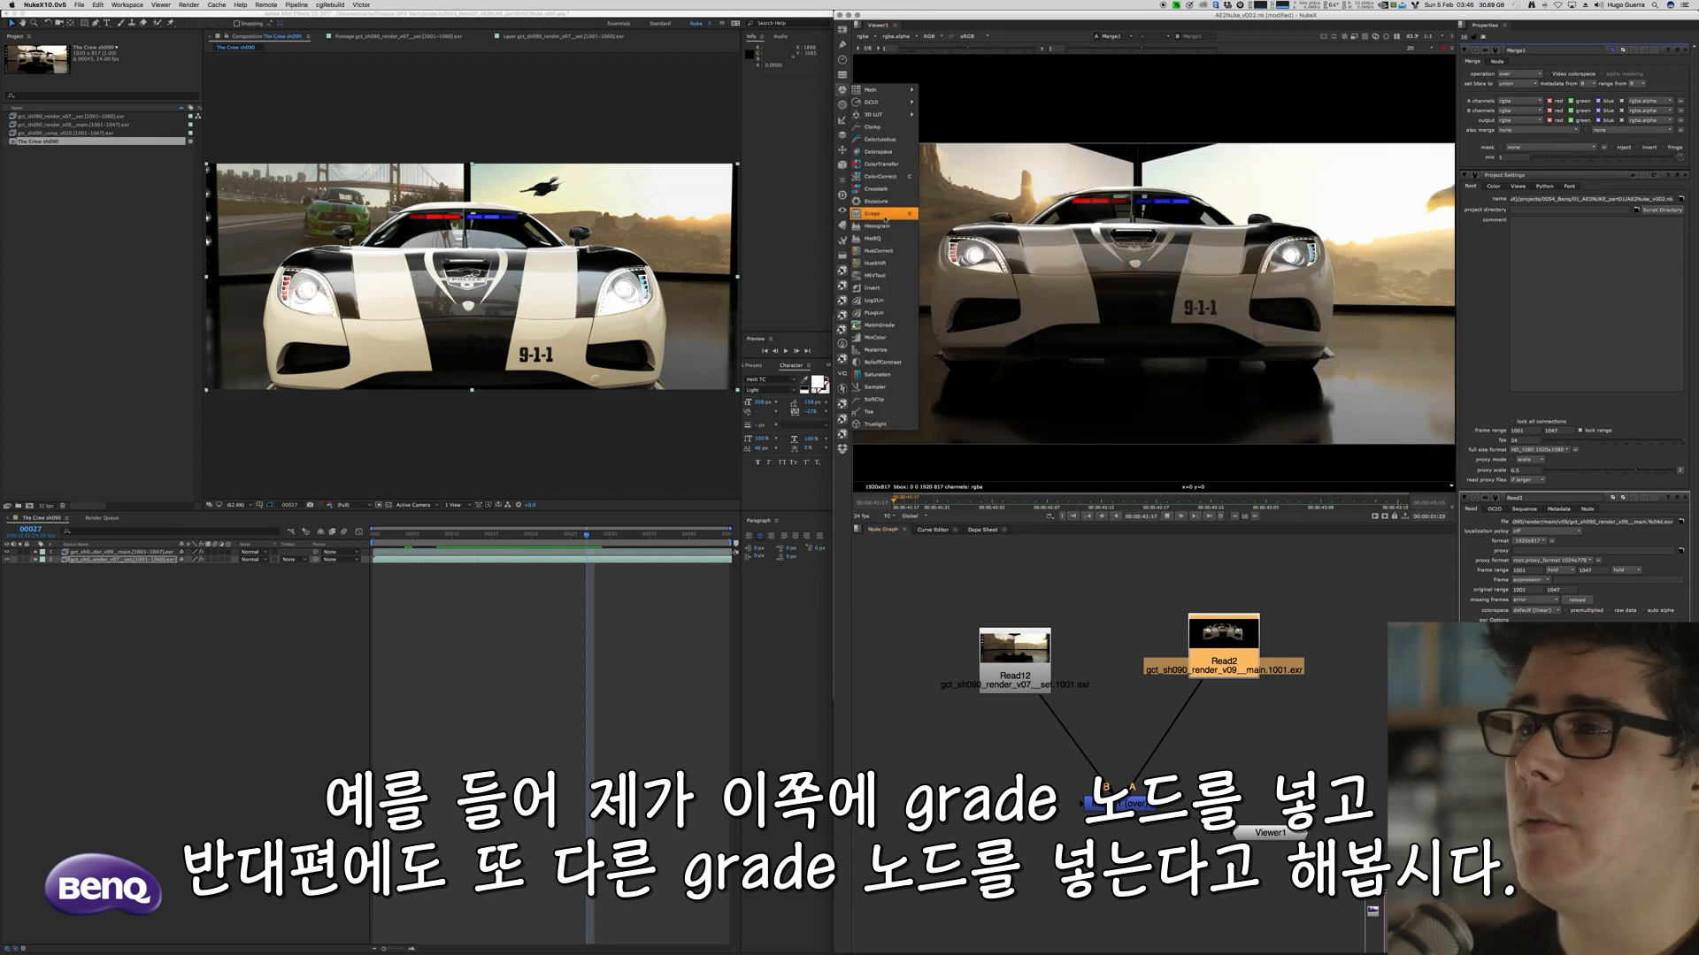
click(885, 215)
click(1006, 640)
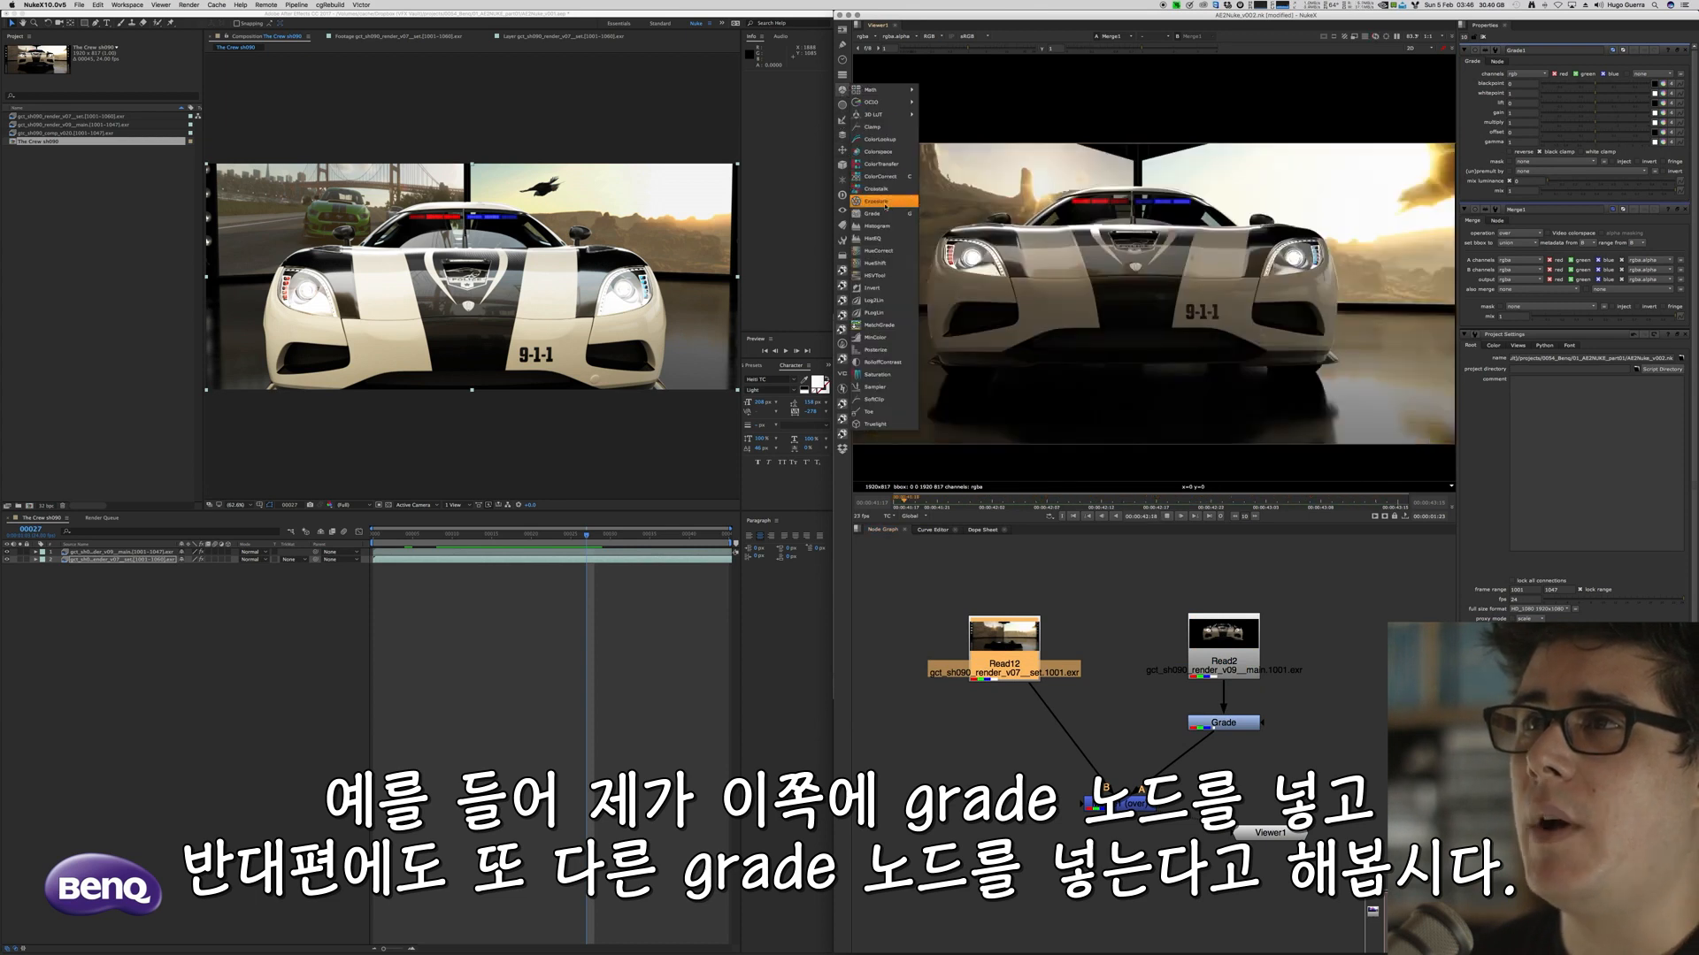
click(872, 213)
Close all open node property panels and move the Grade node under Read12 roughly level with the one under Read2
click(1243, 714)
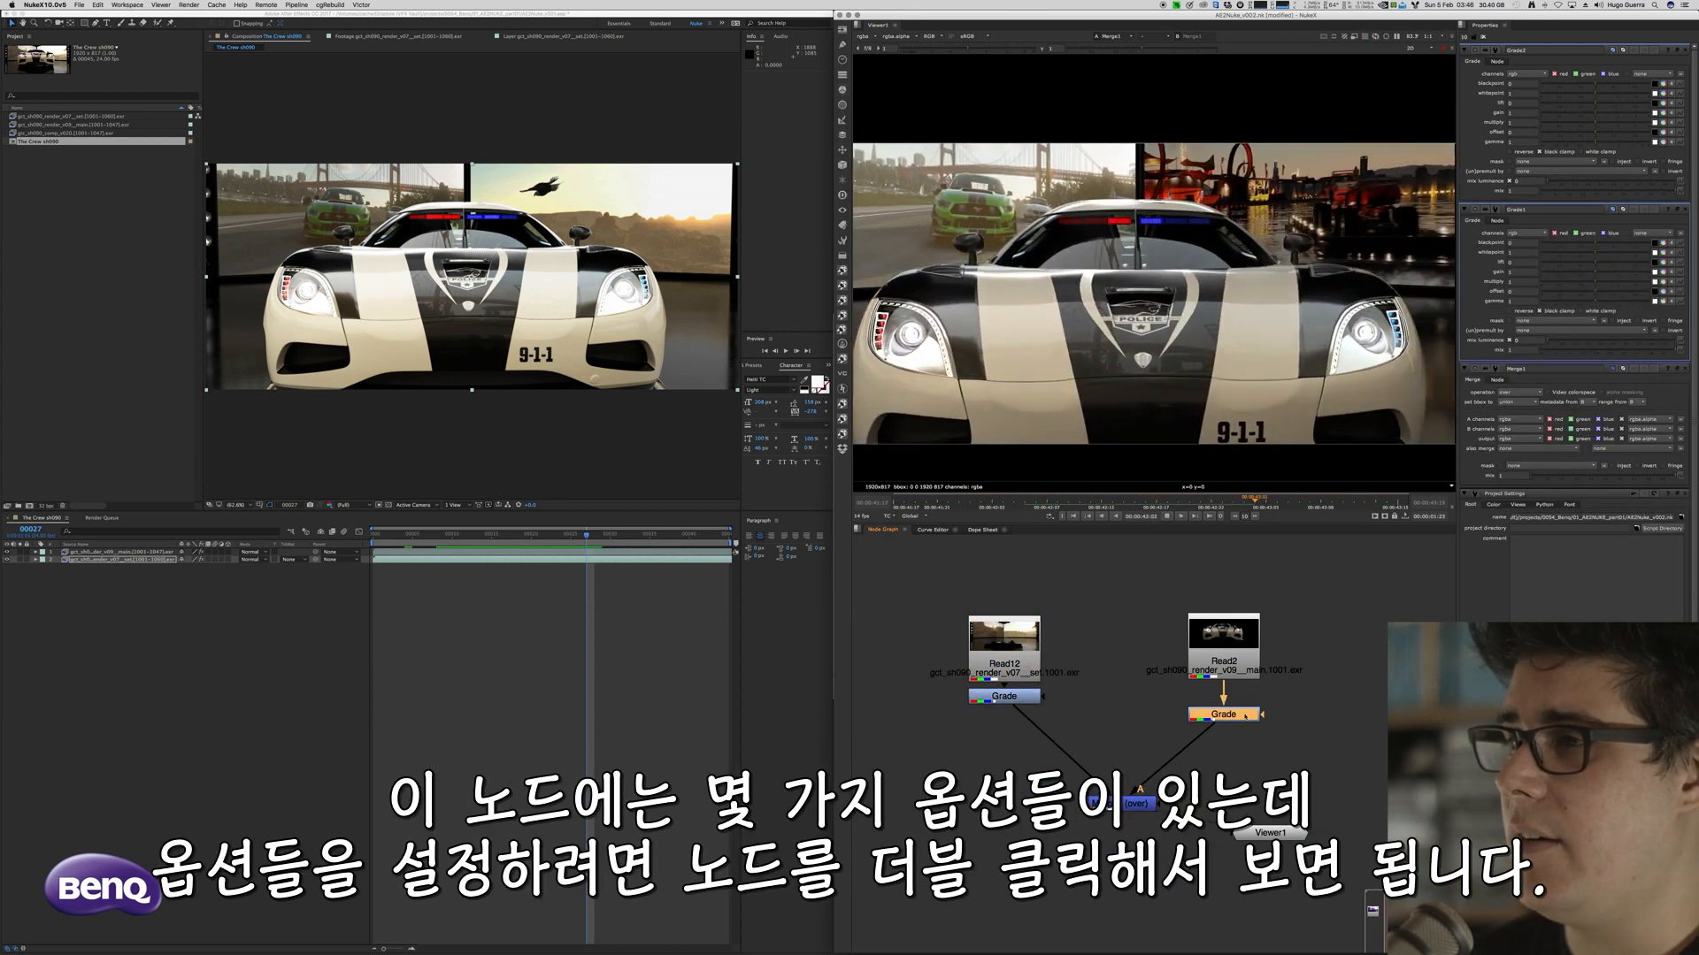
double_click(1246, 715)
click(1483, 37)
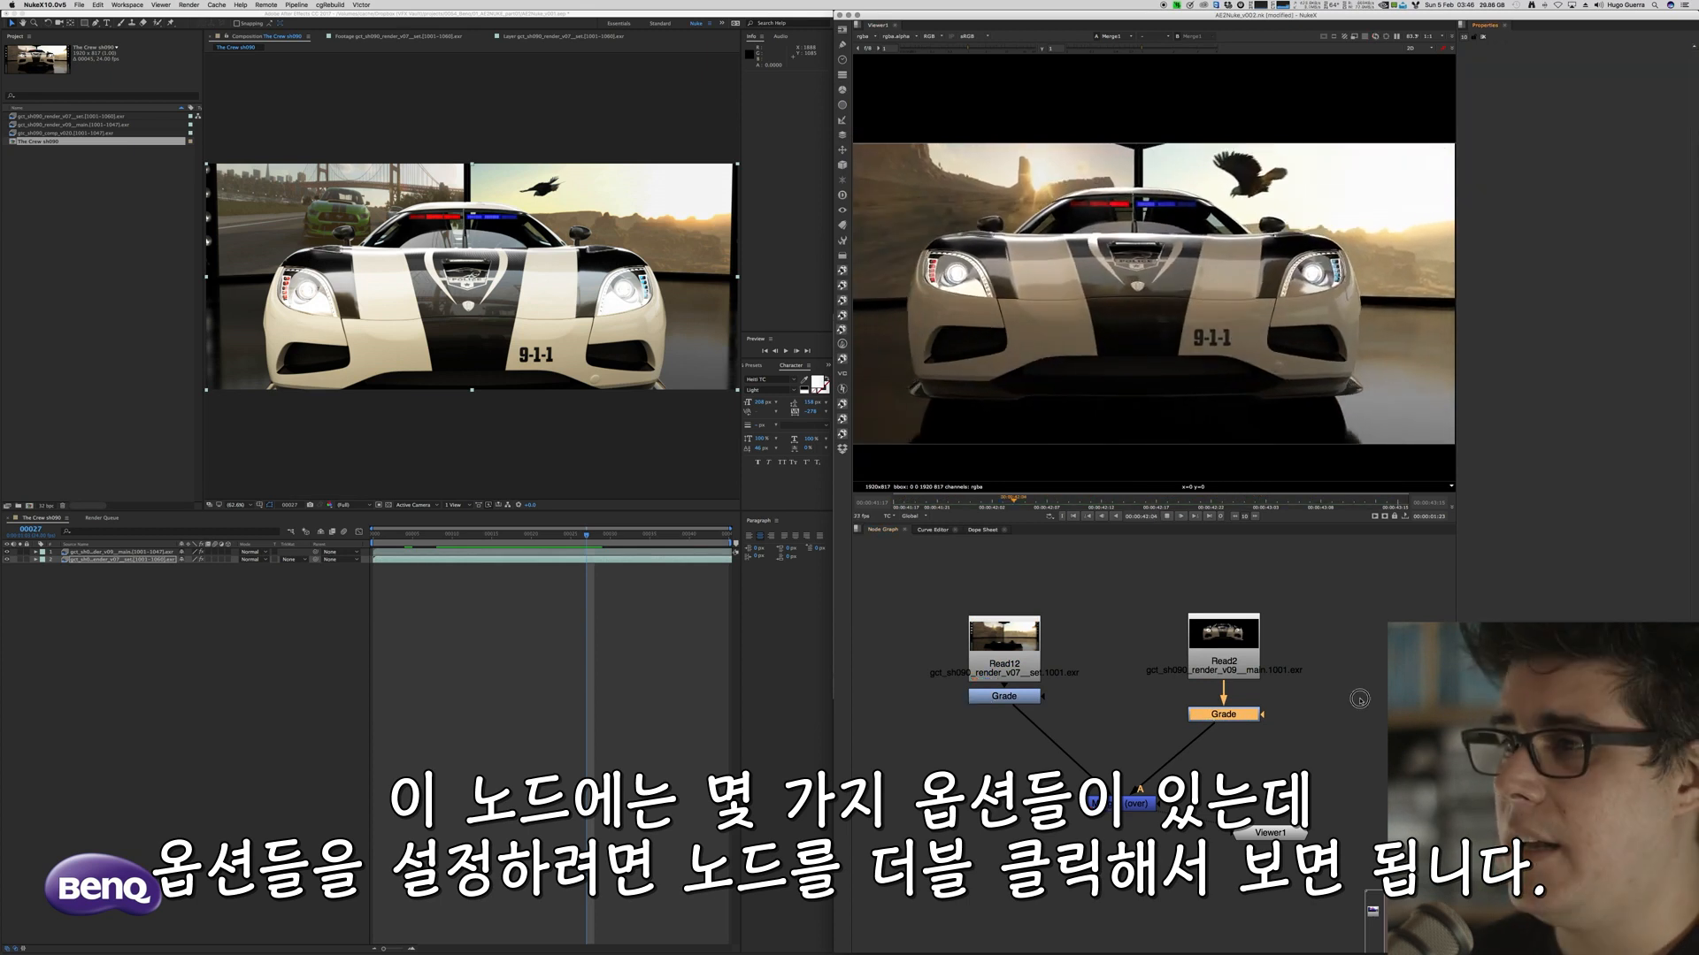
click(1361, 699)
drag(1006, 696, 1006, 722)
Open the properties of Grade1, Merge1, Read12 and Read2 for a look, and close all of the panels
double_click(1225, 714)
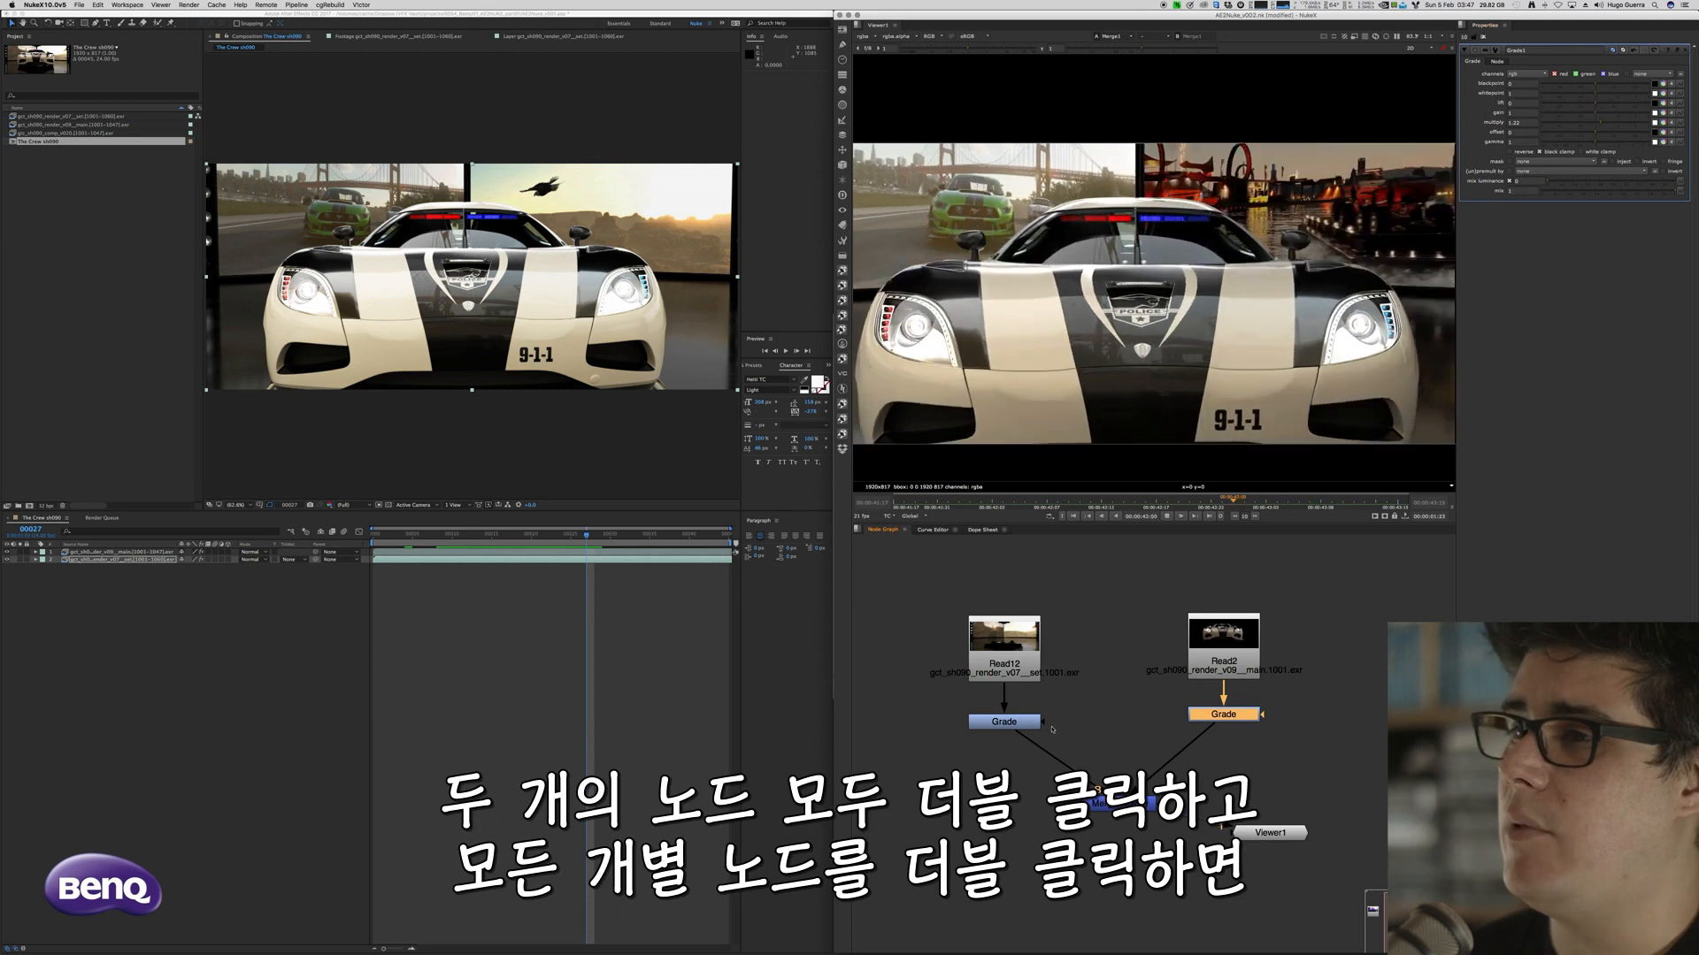
click(1010, 724)
double_click(1119, 803)
double_click(1004, 637)
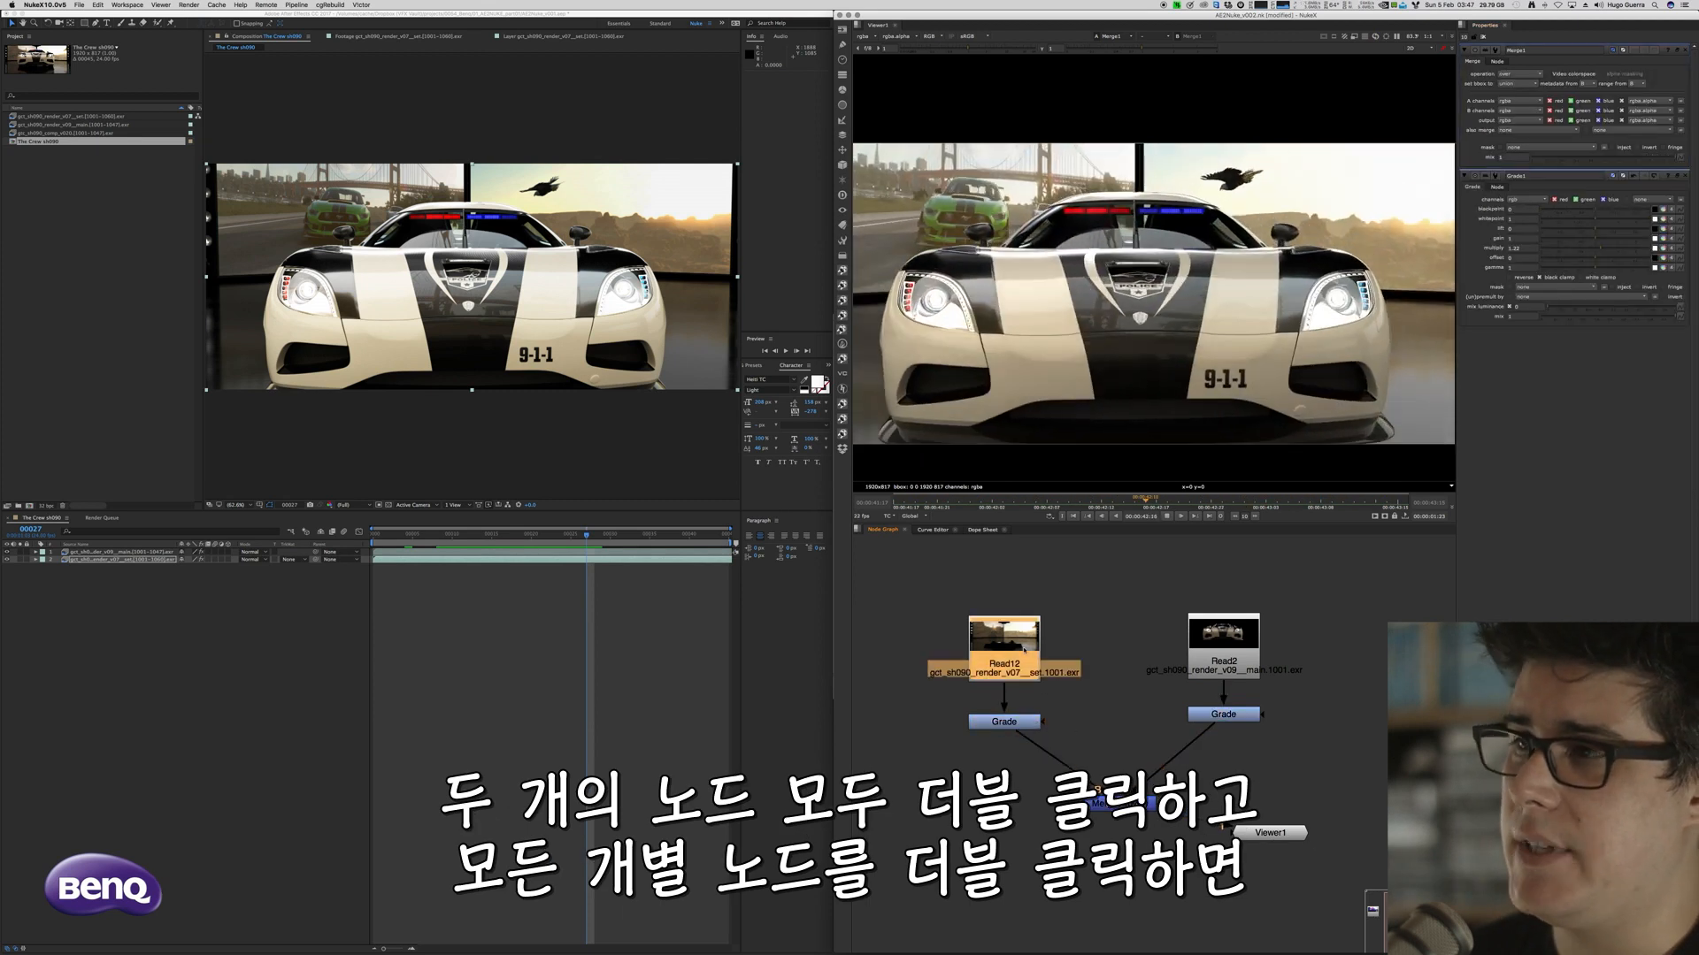
double_click(1224, 635)
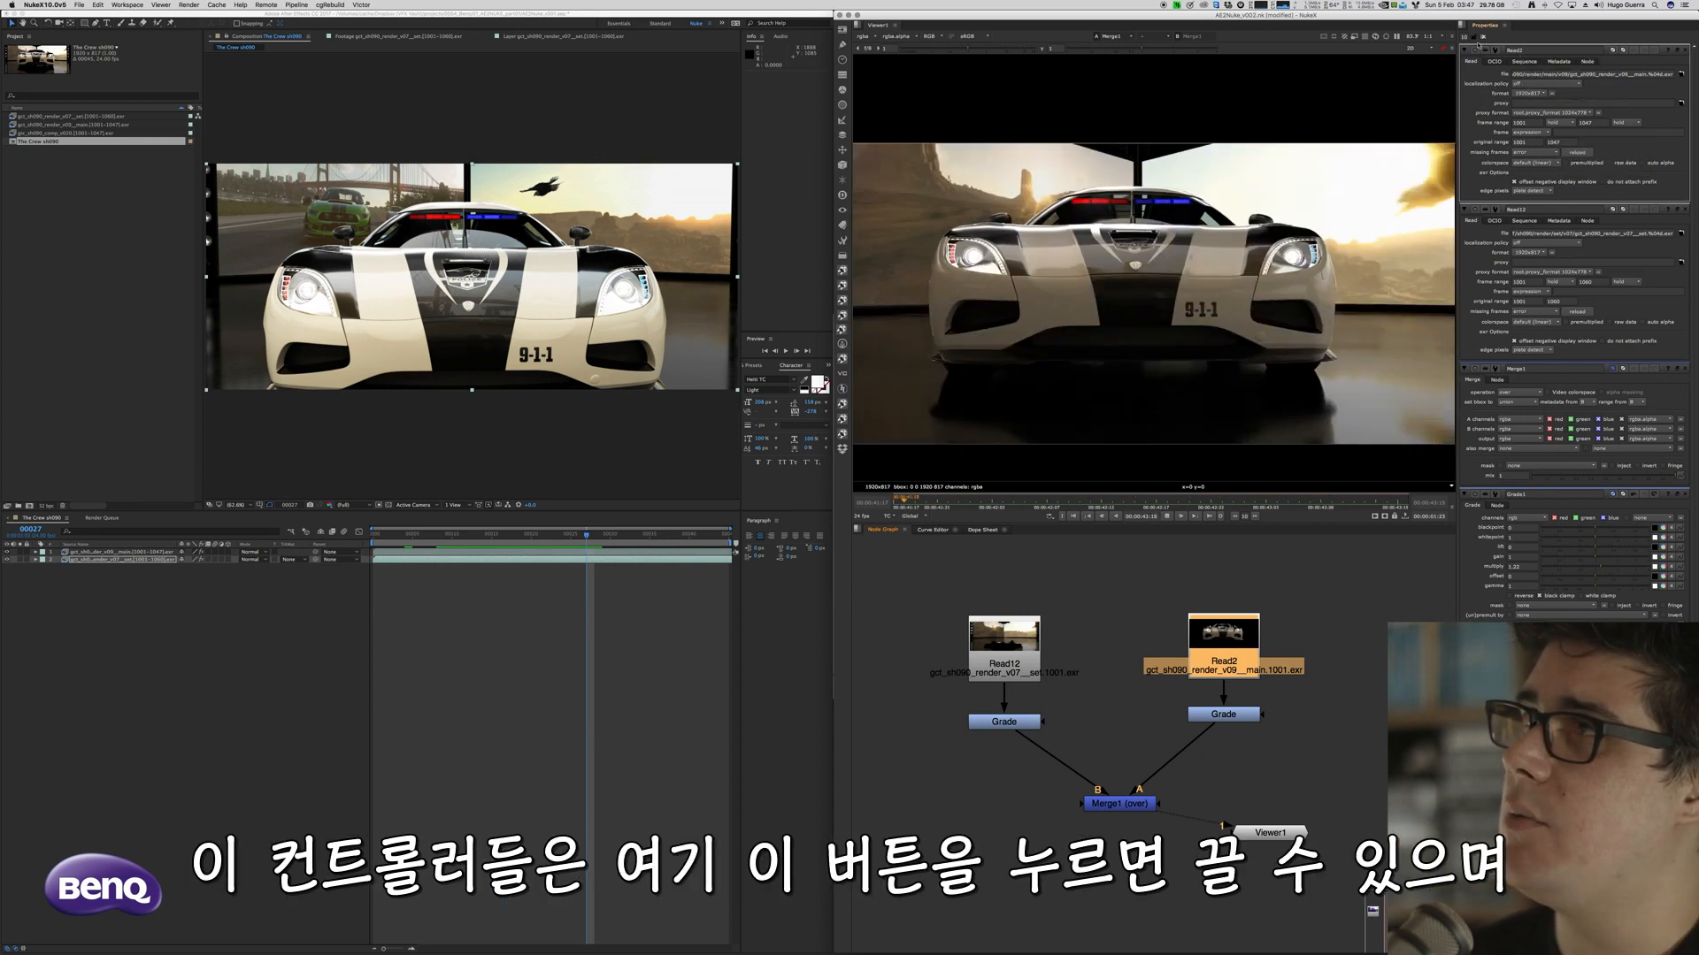
click(1483, 38)
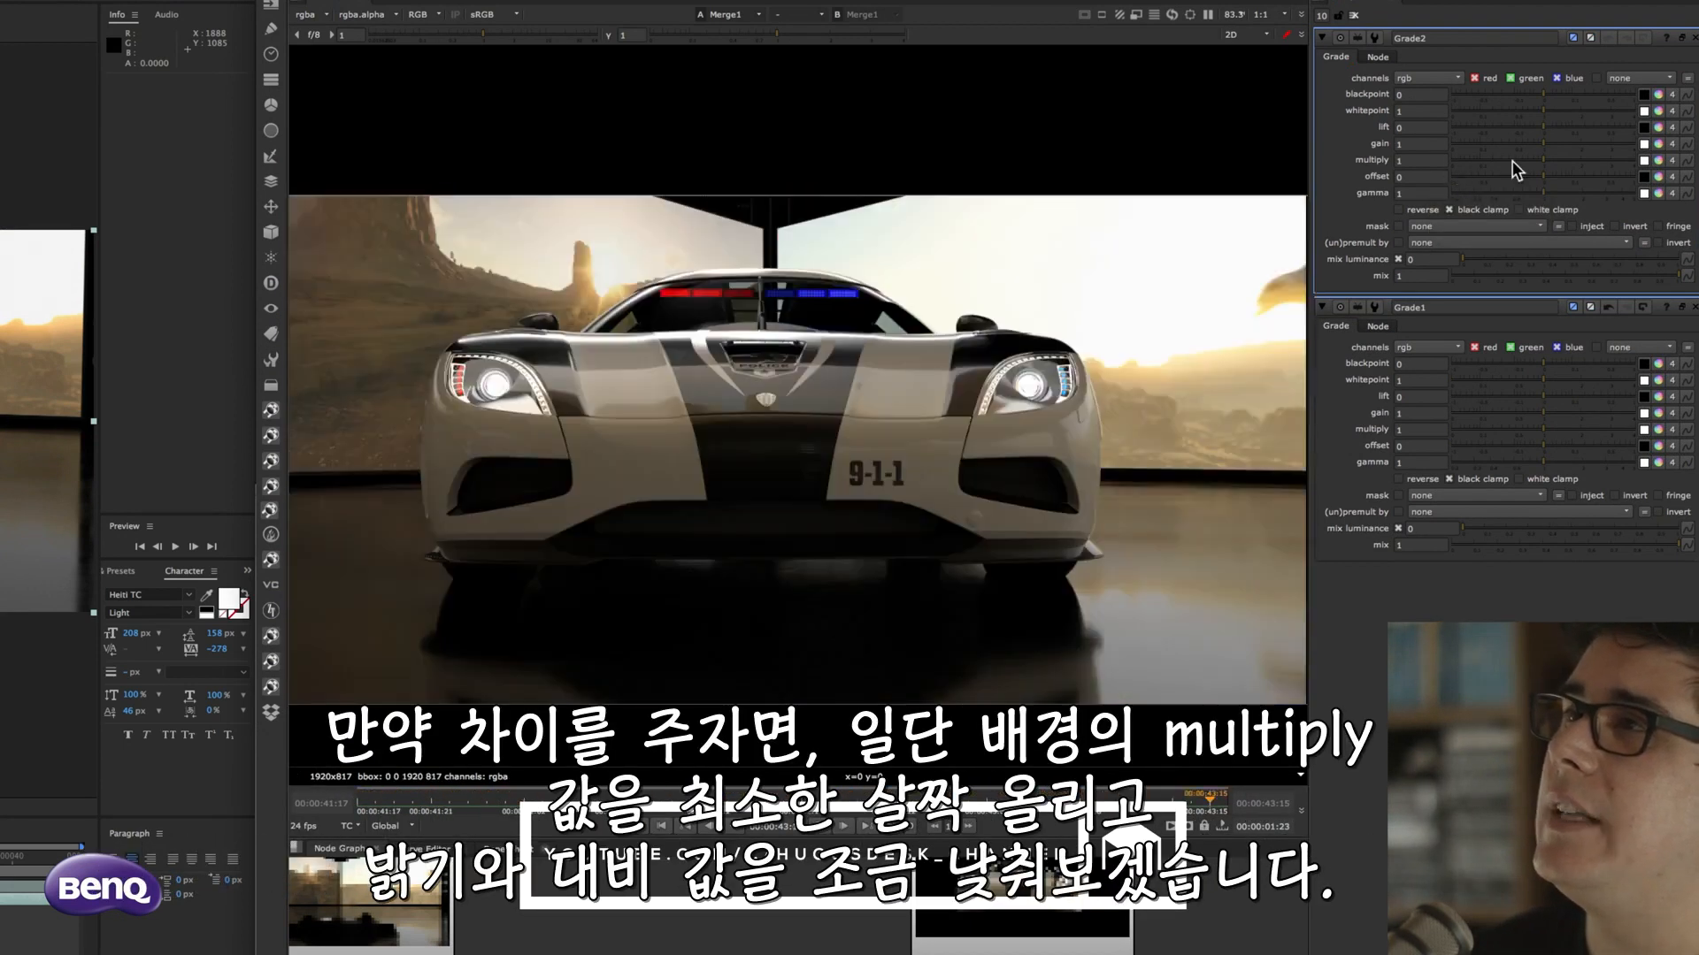
Set Grade2's multiply to 0.52 and gamma to 0.76 to darken the set, and raise Grade1's multiply and gamma for the car
mouse_move(1541, 163)
mouse_down()
mouse_move(1568, 172)
mouse_move(1517, 193)
mouse_move(1516, 161)
mouse_move(1526, 193)
mouse_up()
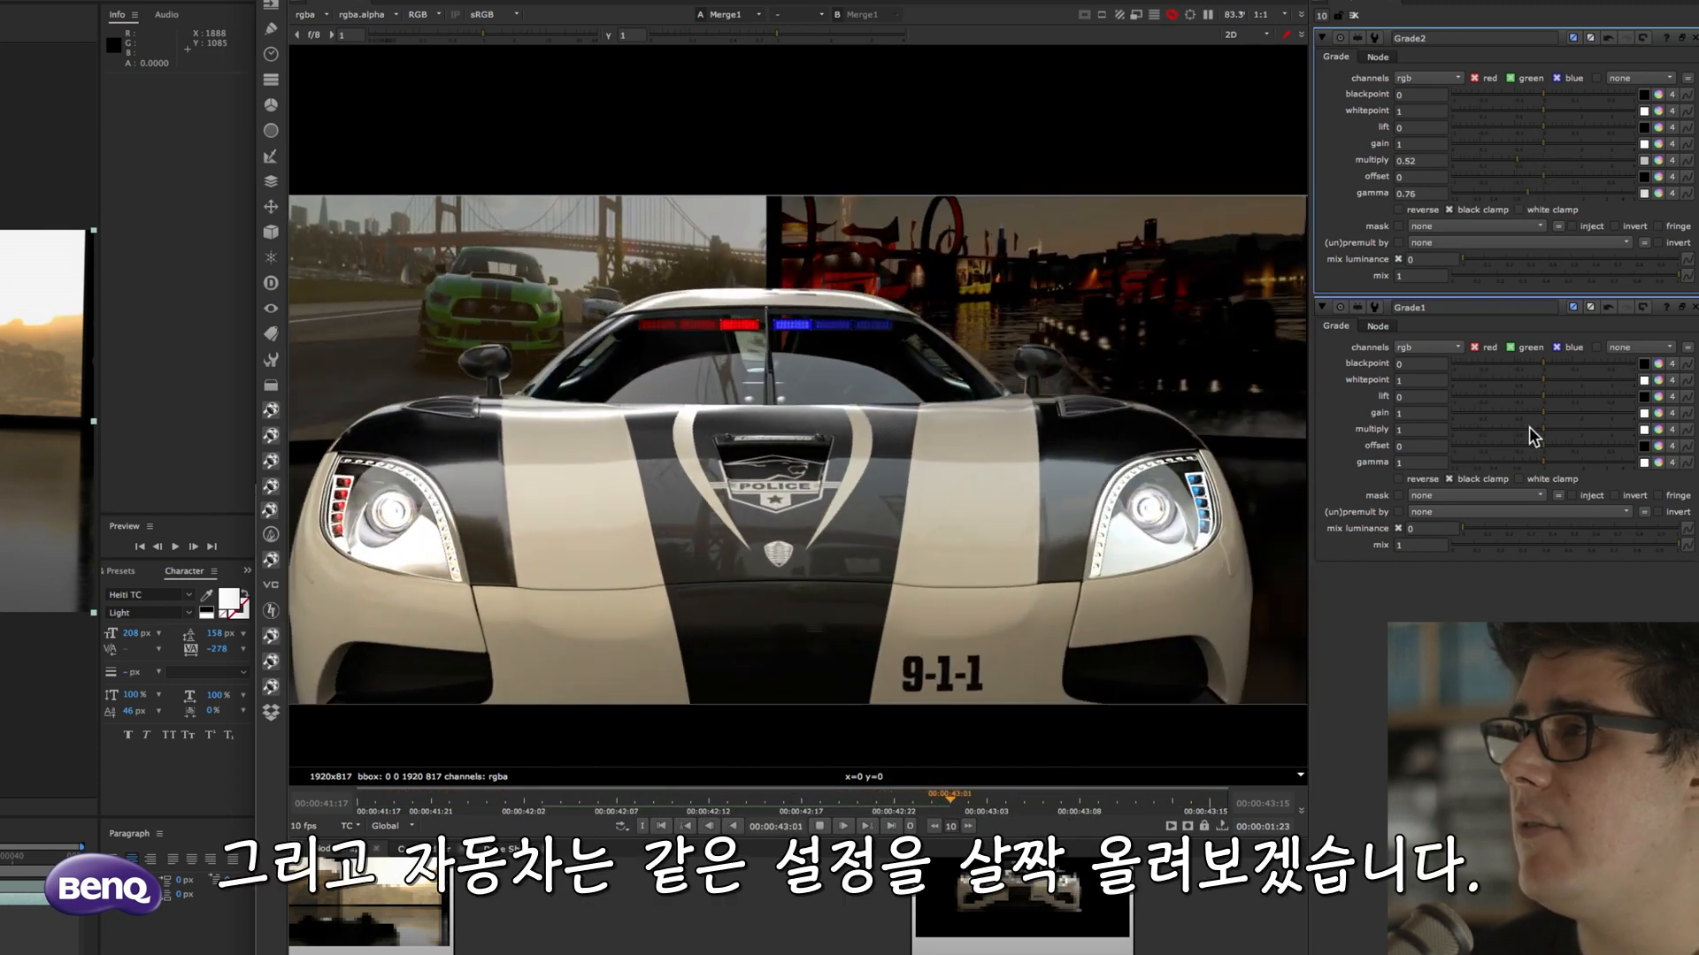
drag(1541, 428, 1559, 428)
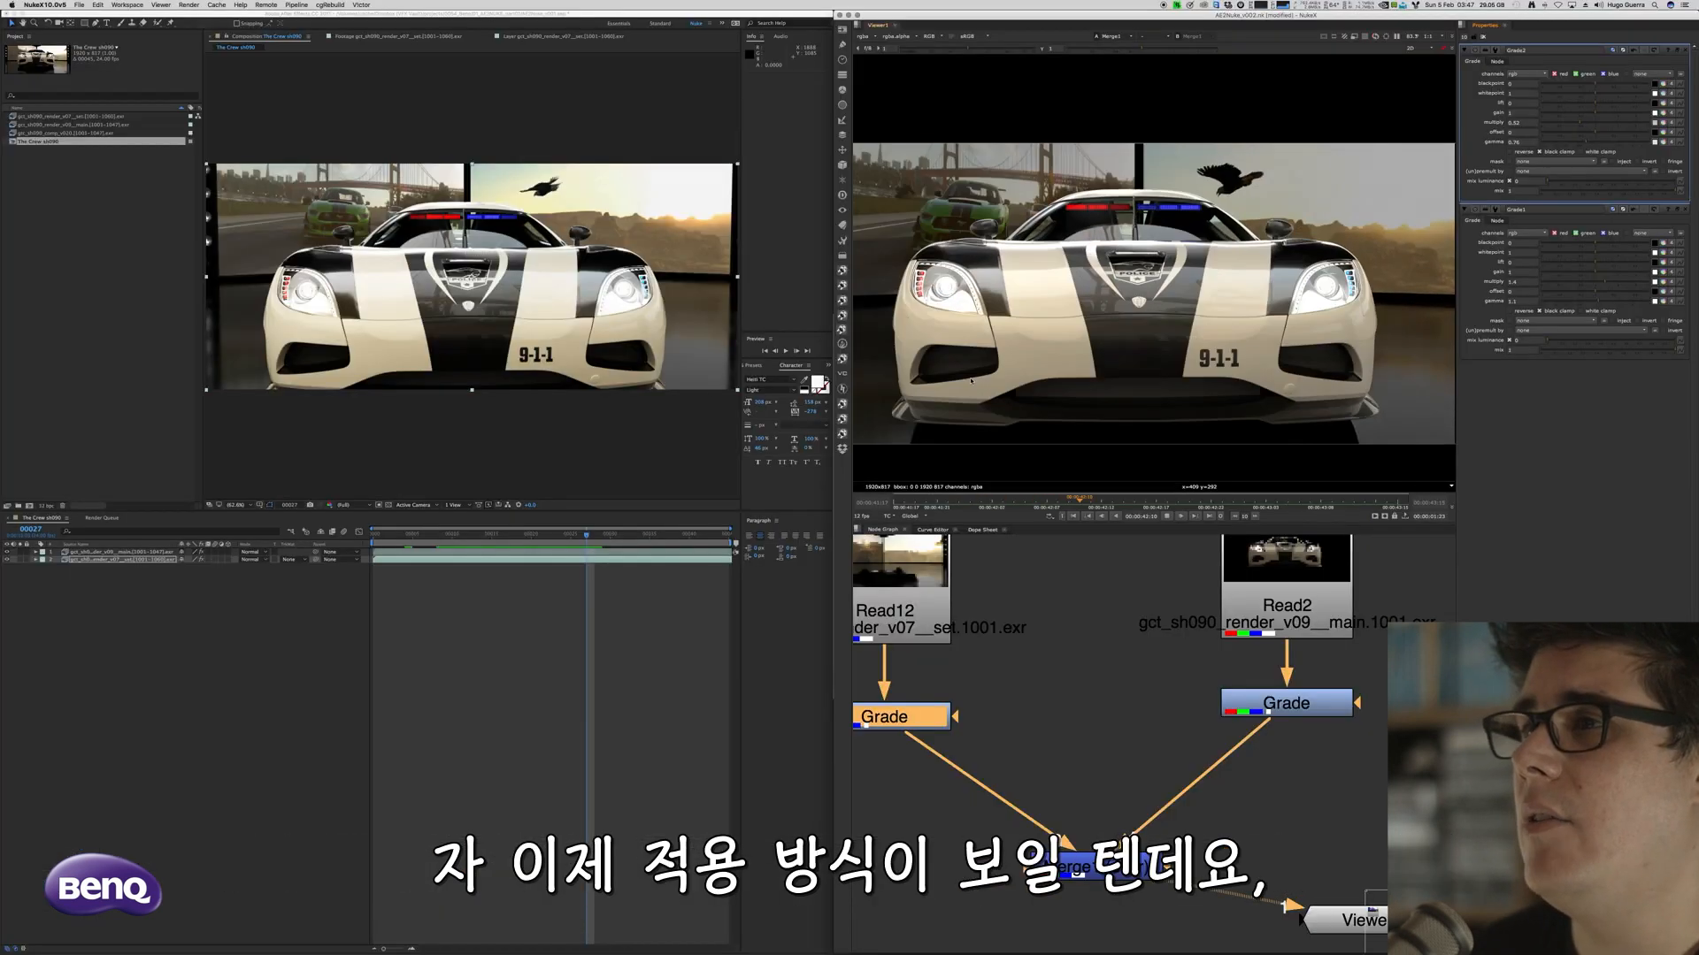
key(f)
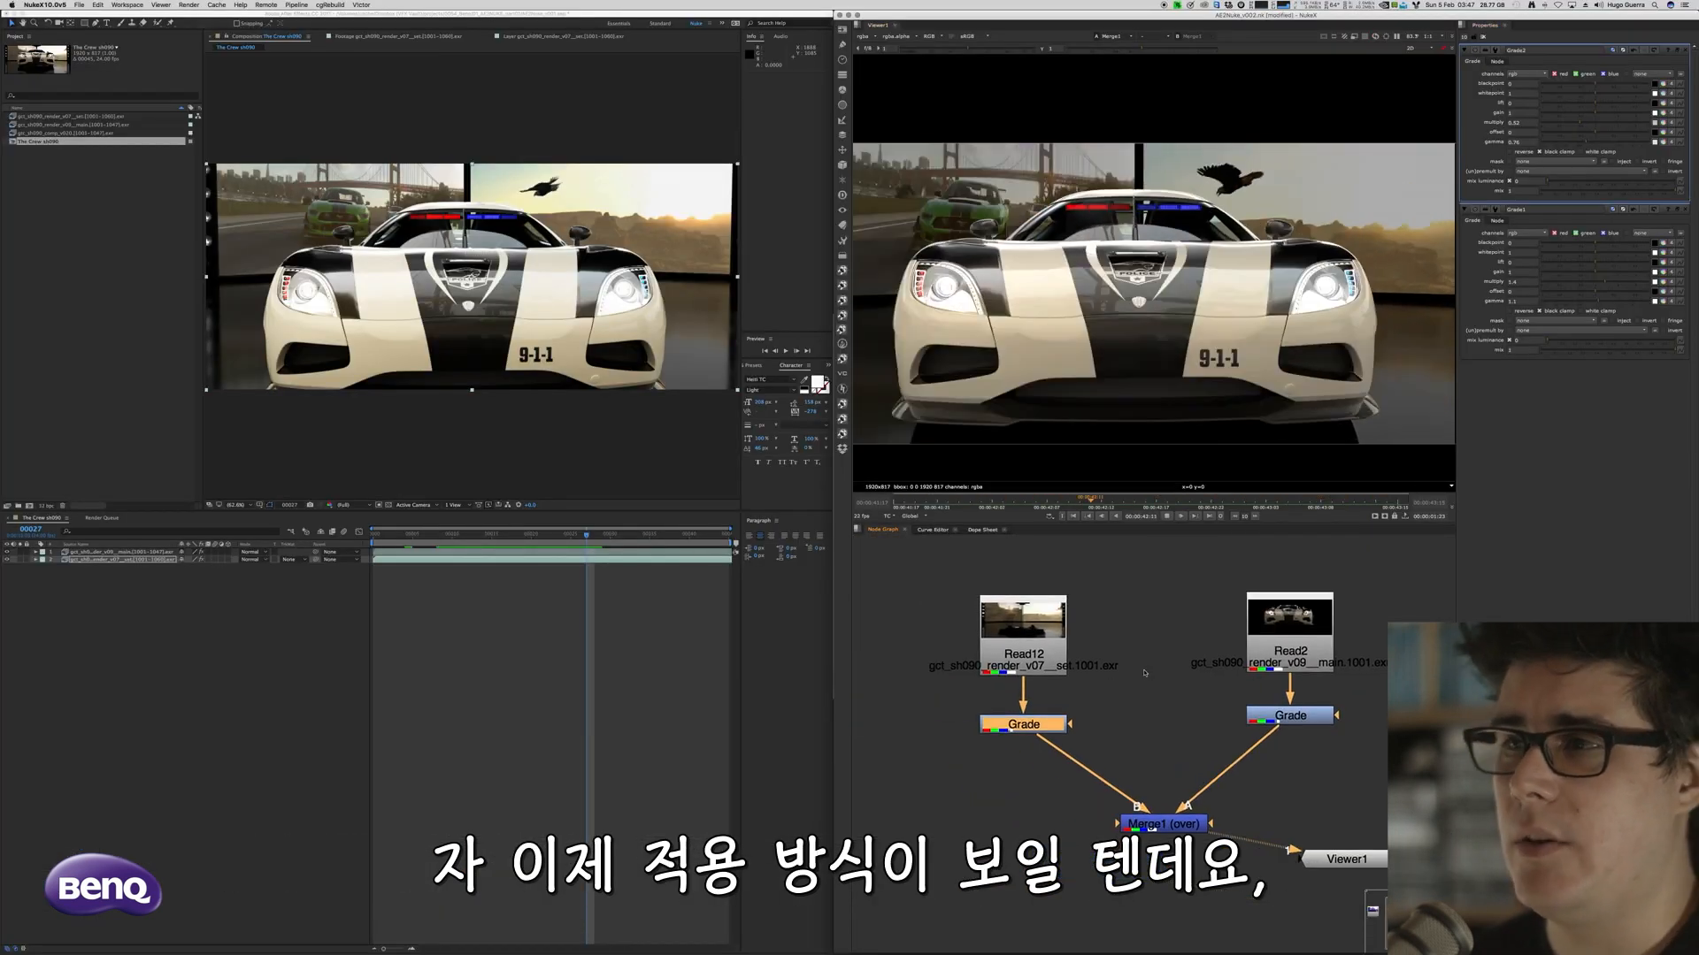
Preview the After Effects composition and stop it, and return the stopped Nuke playback to the first frame
click(231, 675)
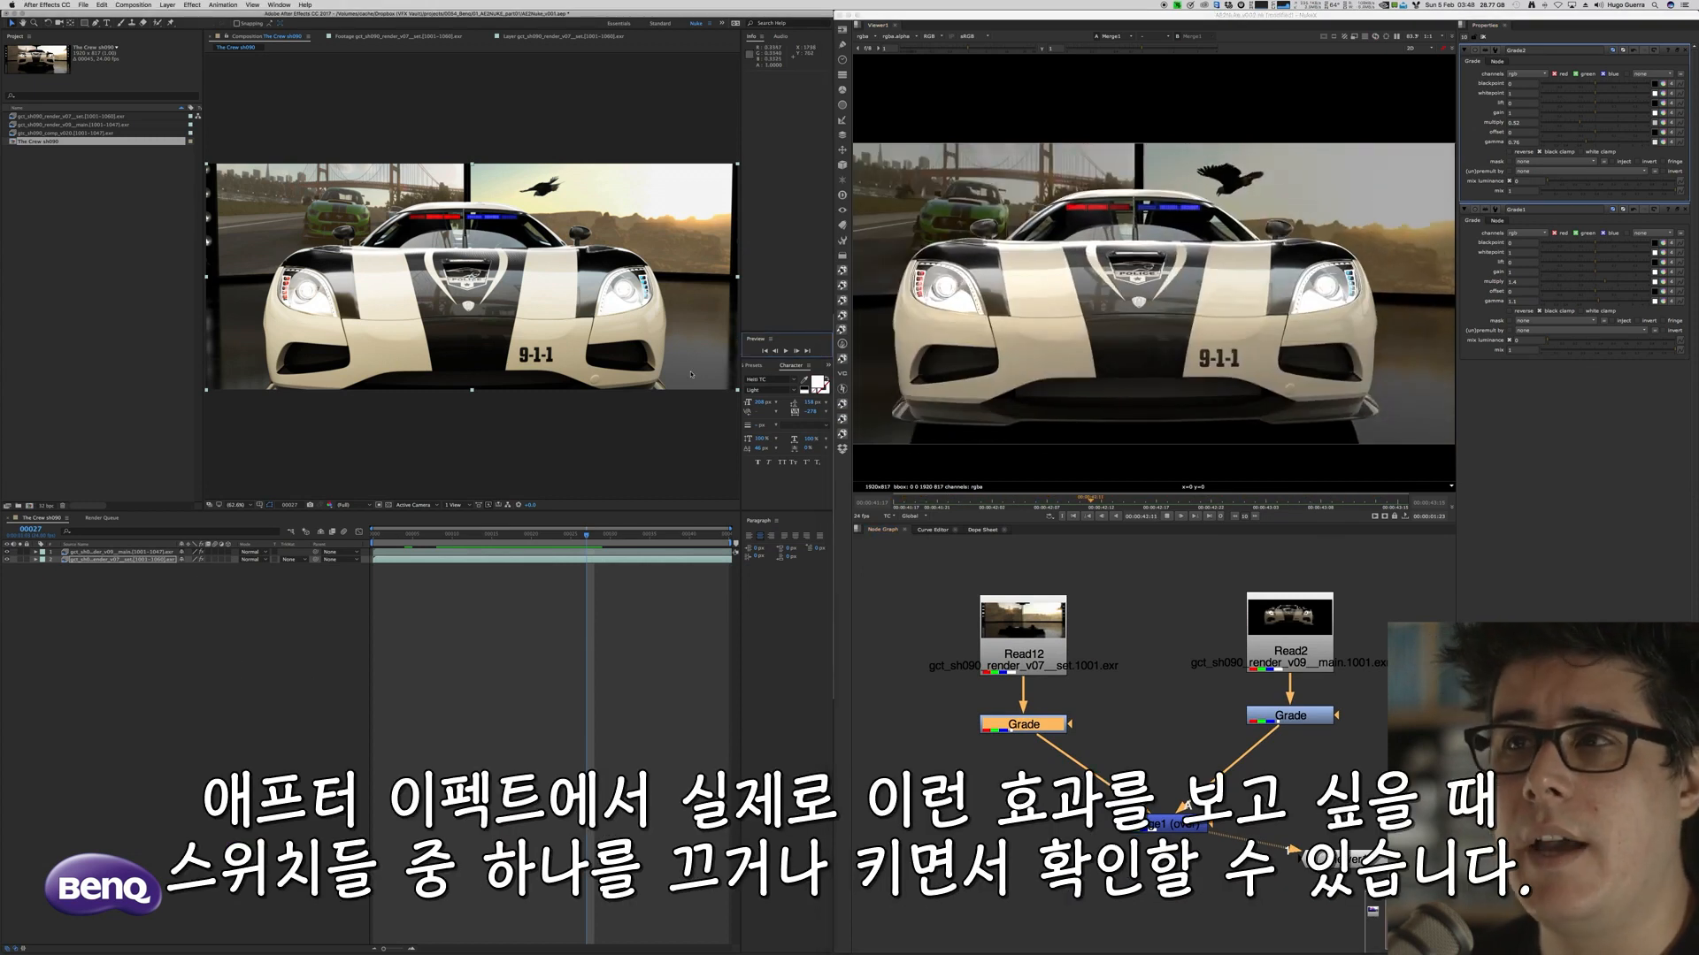
click(787, 352)
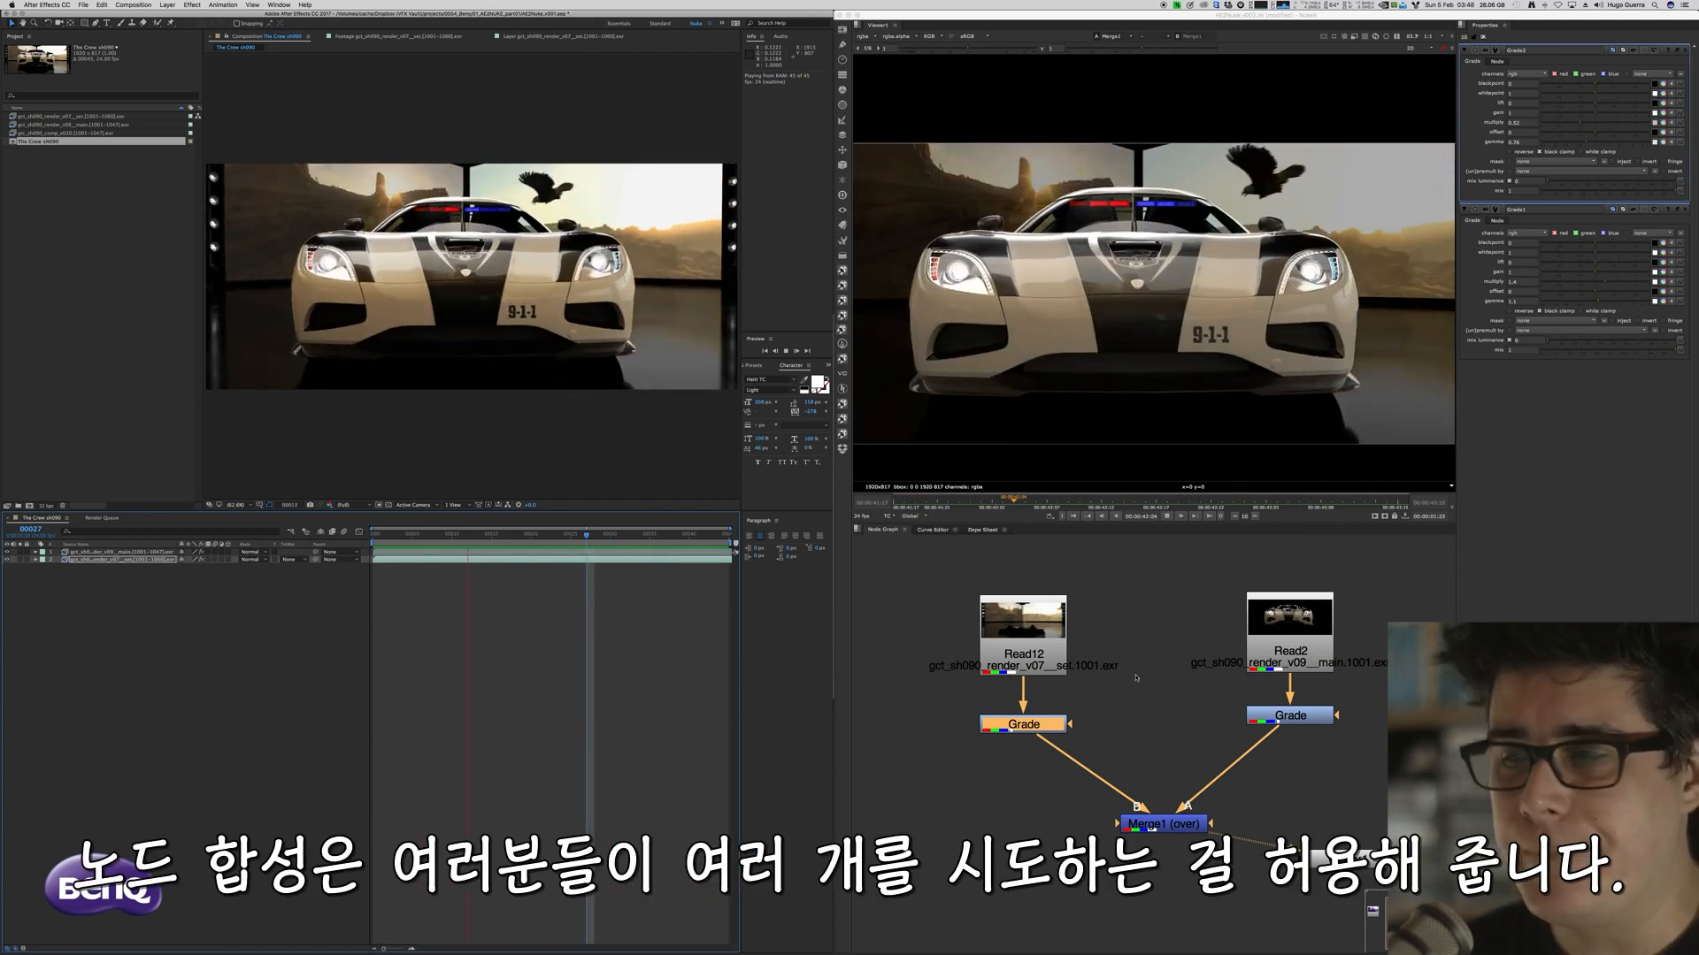
click(1167, 516)
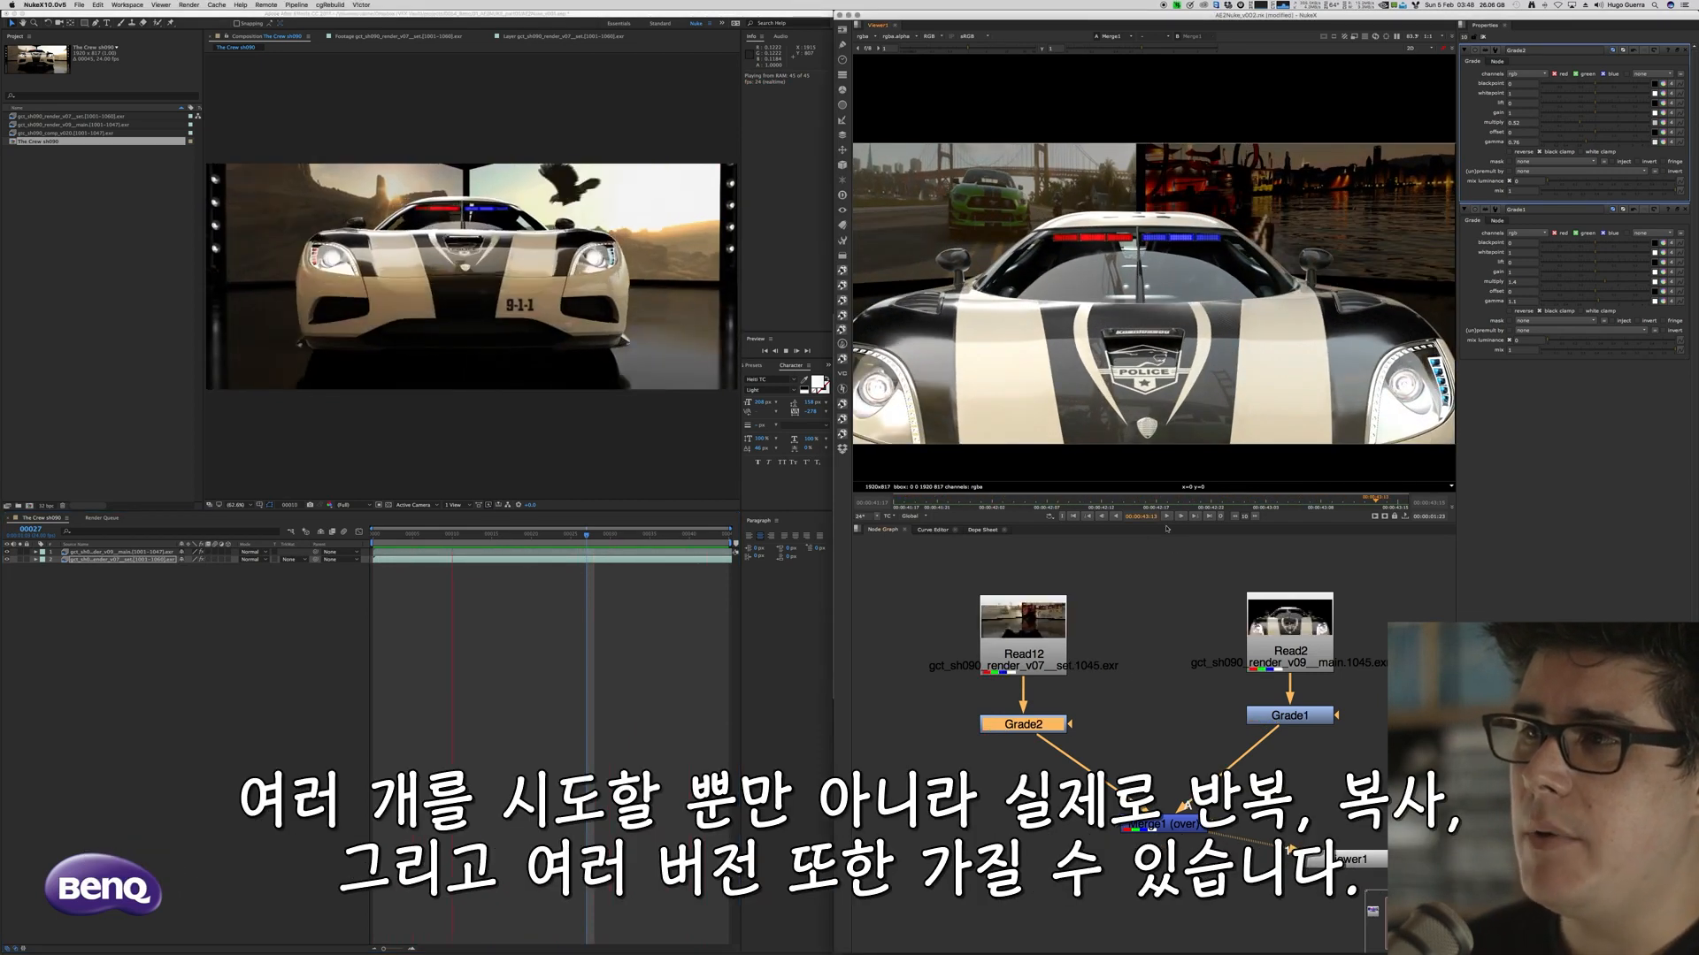
click(1070, 514)
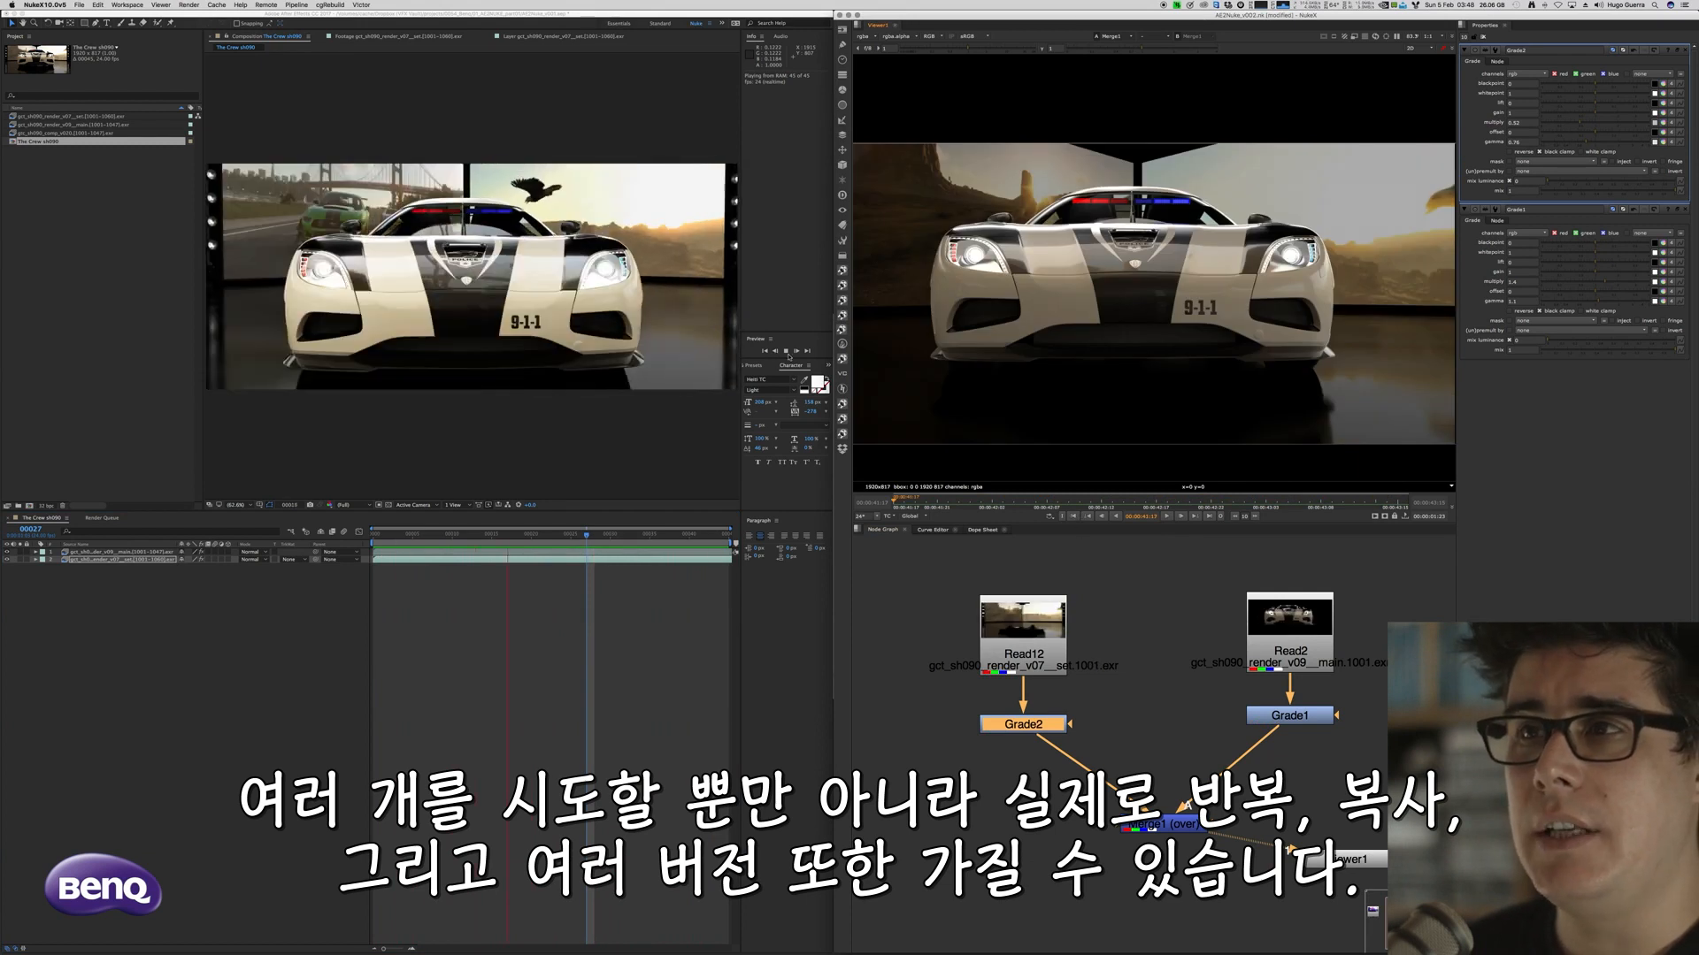
click(617, 494)
key(space)
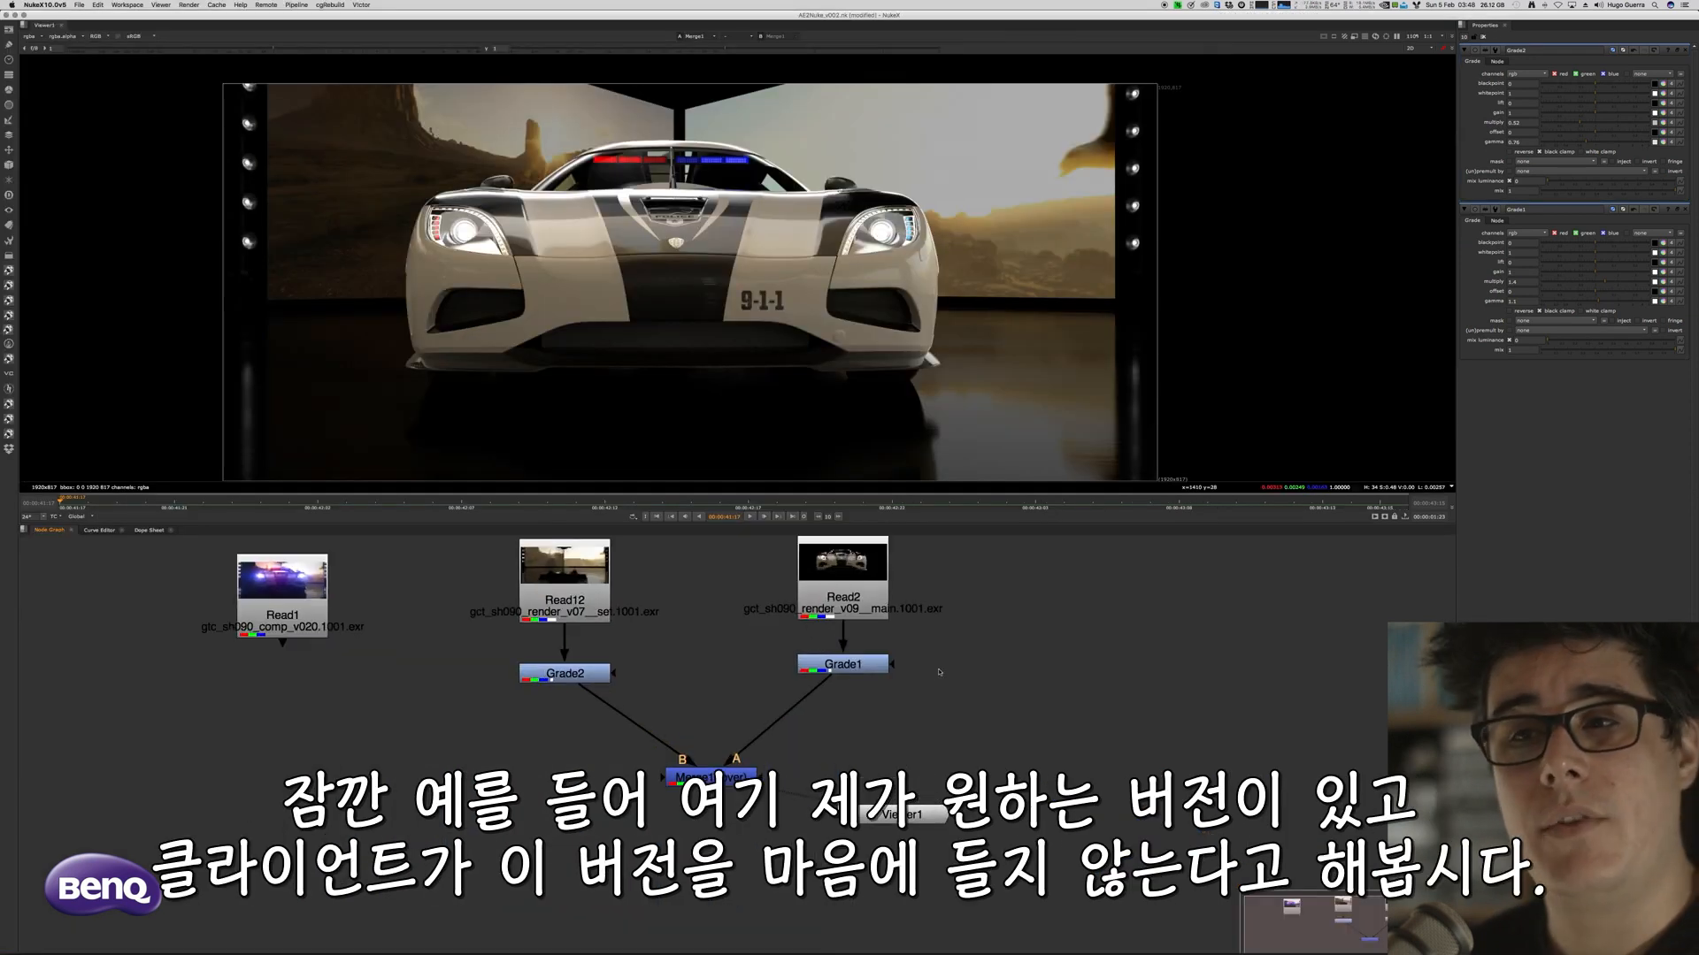
Play the graded Merge1 composite in Viewer1 up to frame 1029
scroll(938, 672, down, 1)
middle_drag(946, 677, 944, 725)
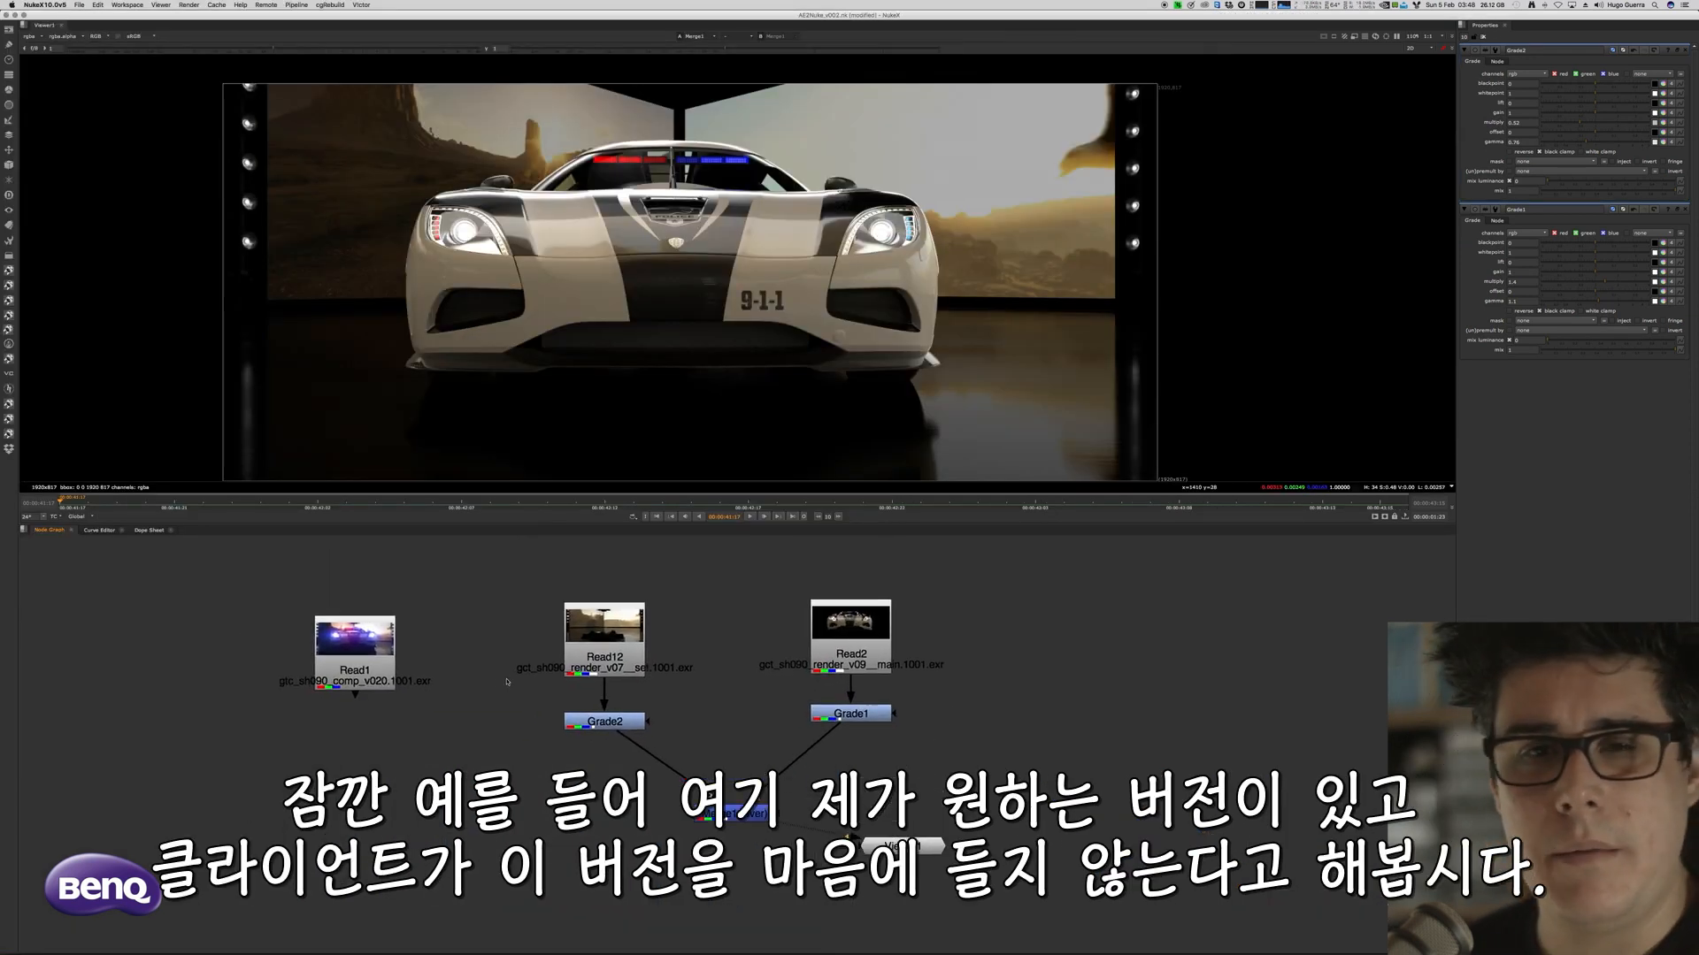
click(865, 843)
scroll(730, 223, down, 2)
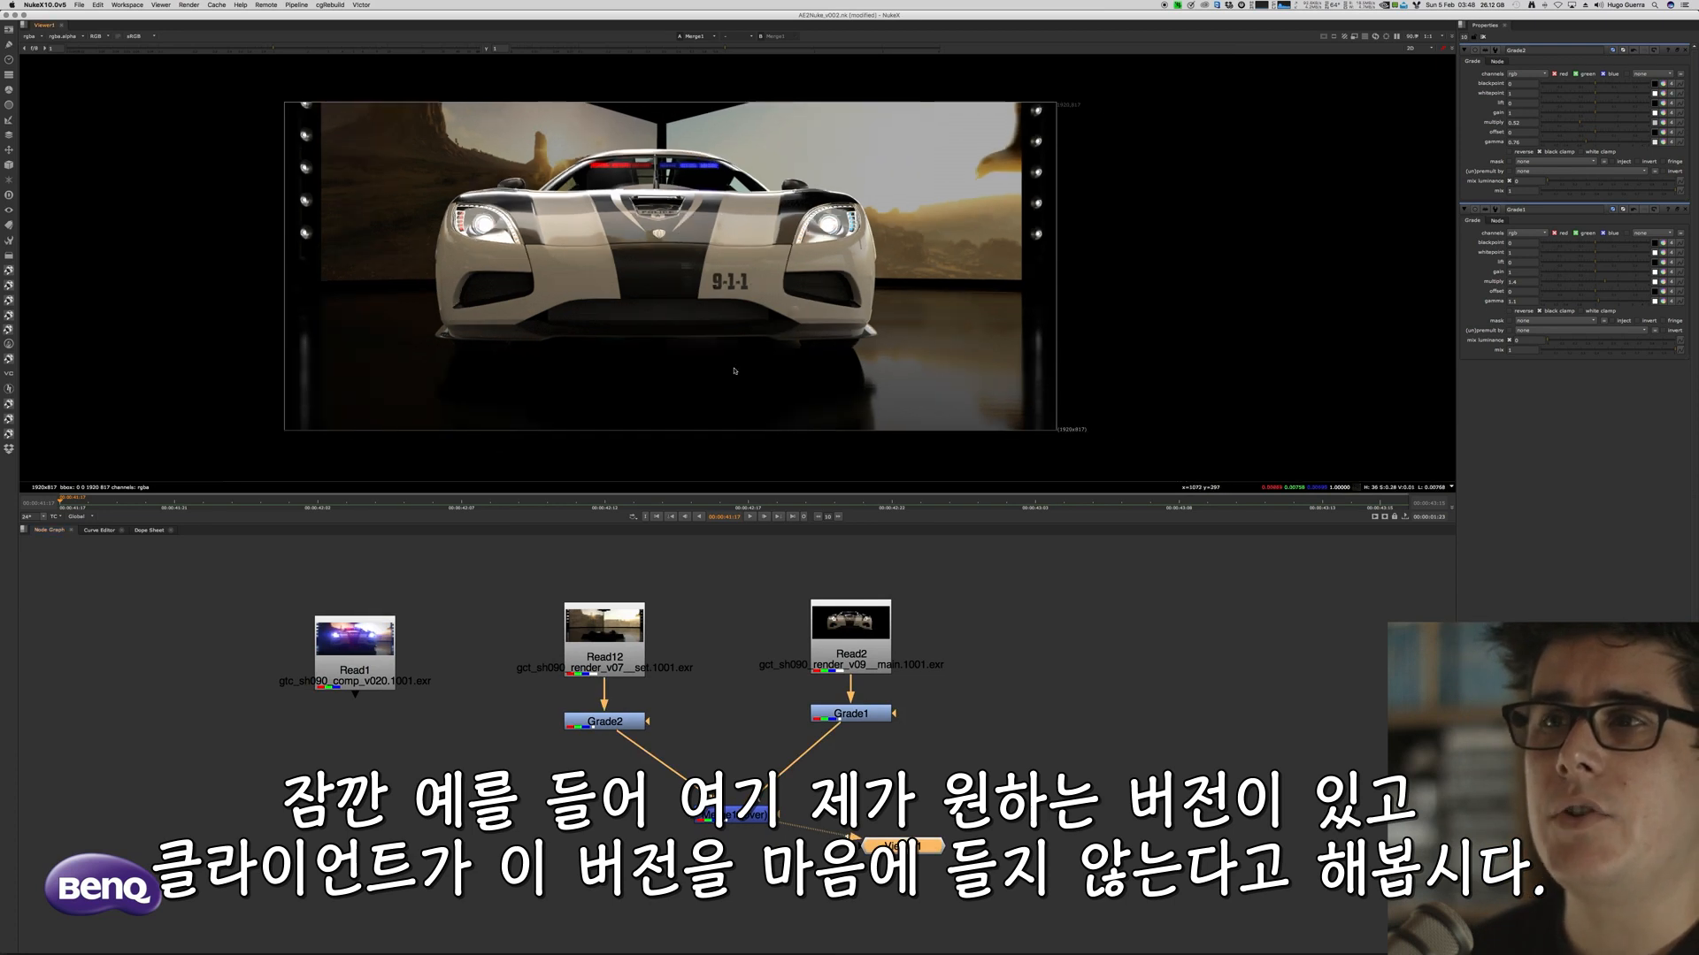
click(750, 517)
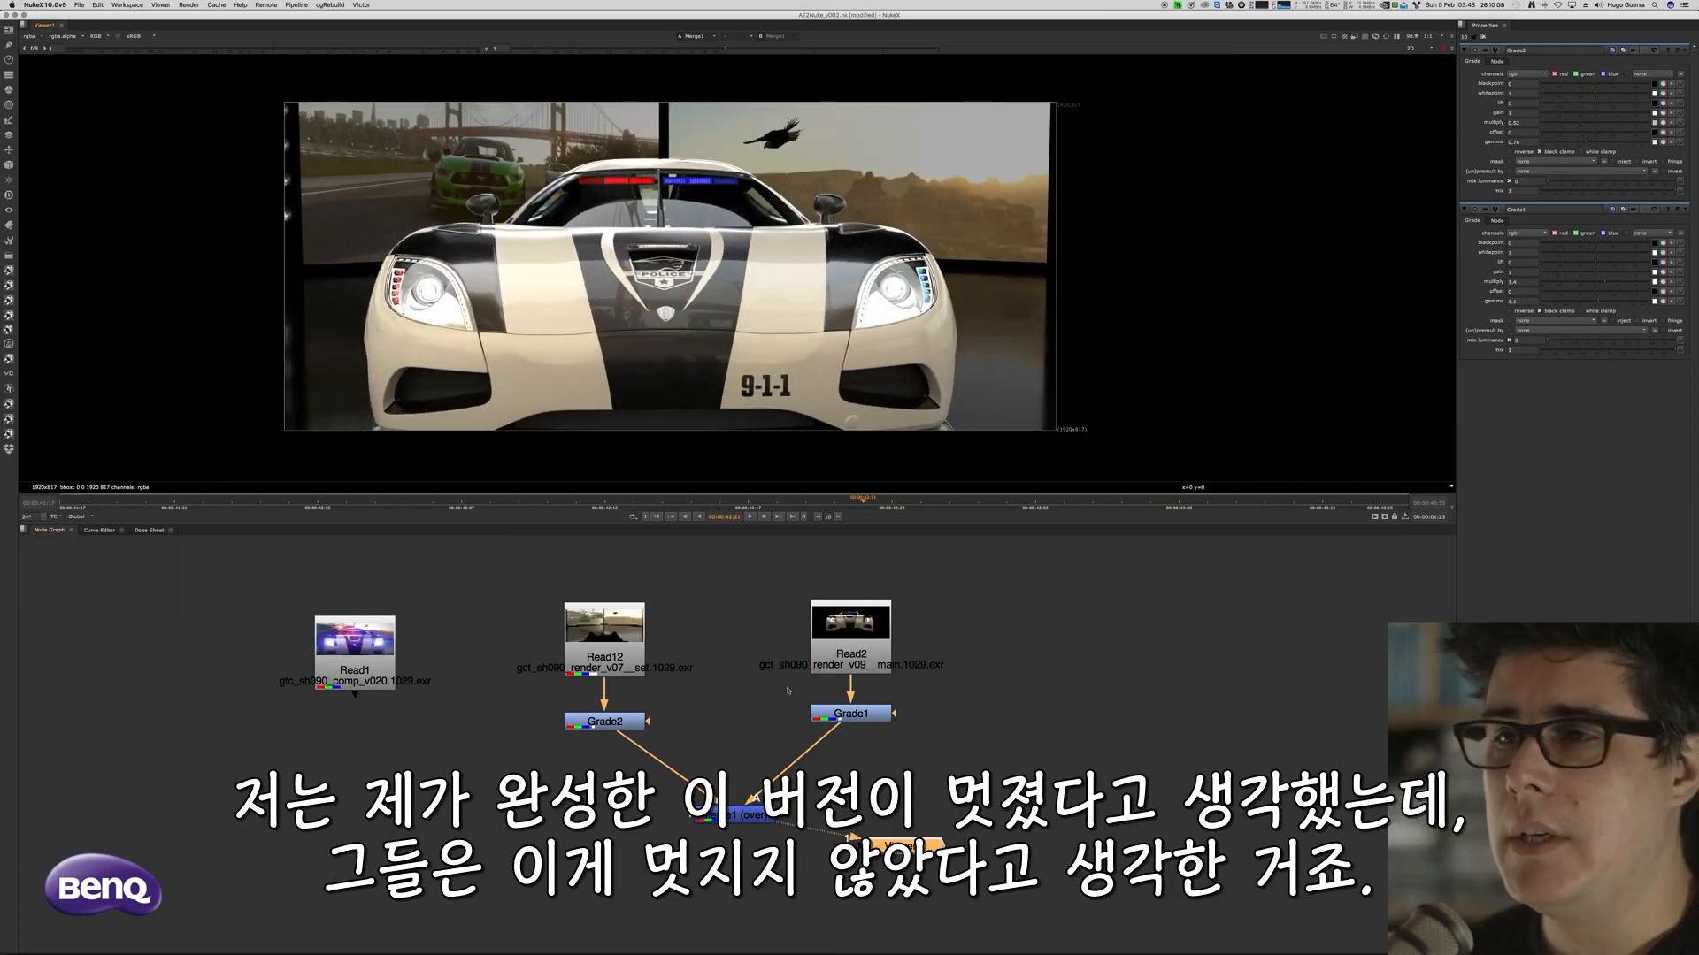
Copy the Read12, Read2, Grade, Merge1 and Viewer1 nodes and place the pasted branch beside the original
scroll(788, 690, down, 3)
drag(449, 563, 835, 873)
key(super+c)
key(super+v)
drag(1029, 743, 1053, 647)
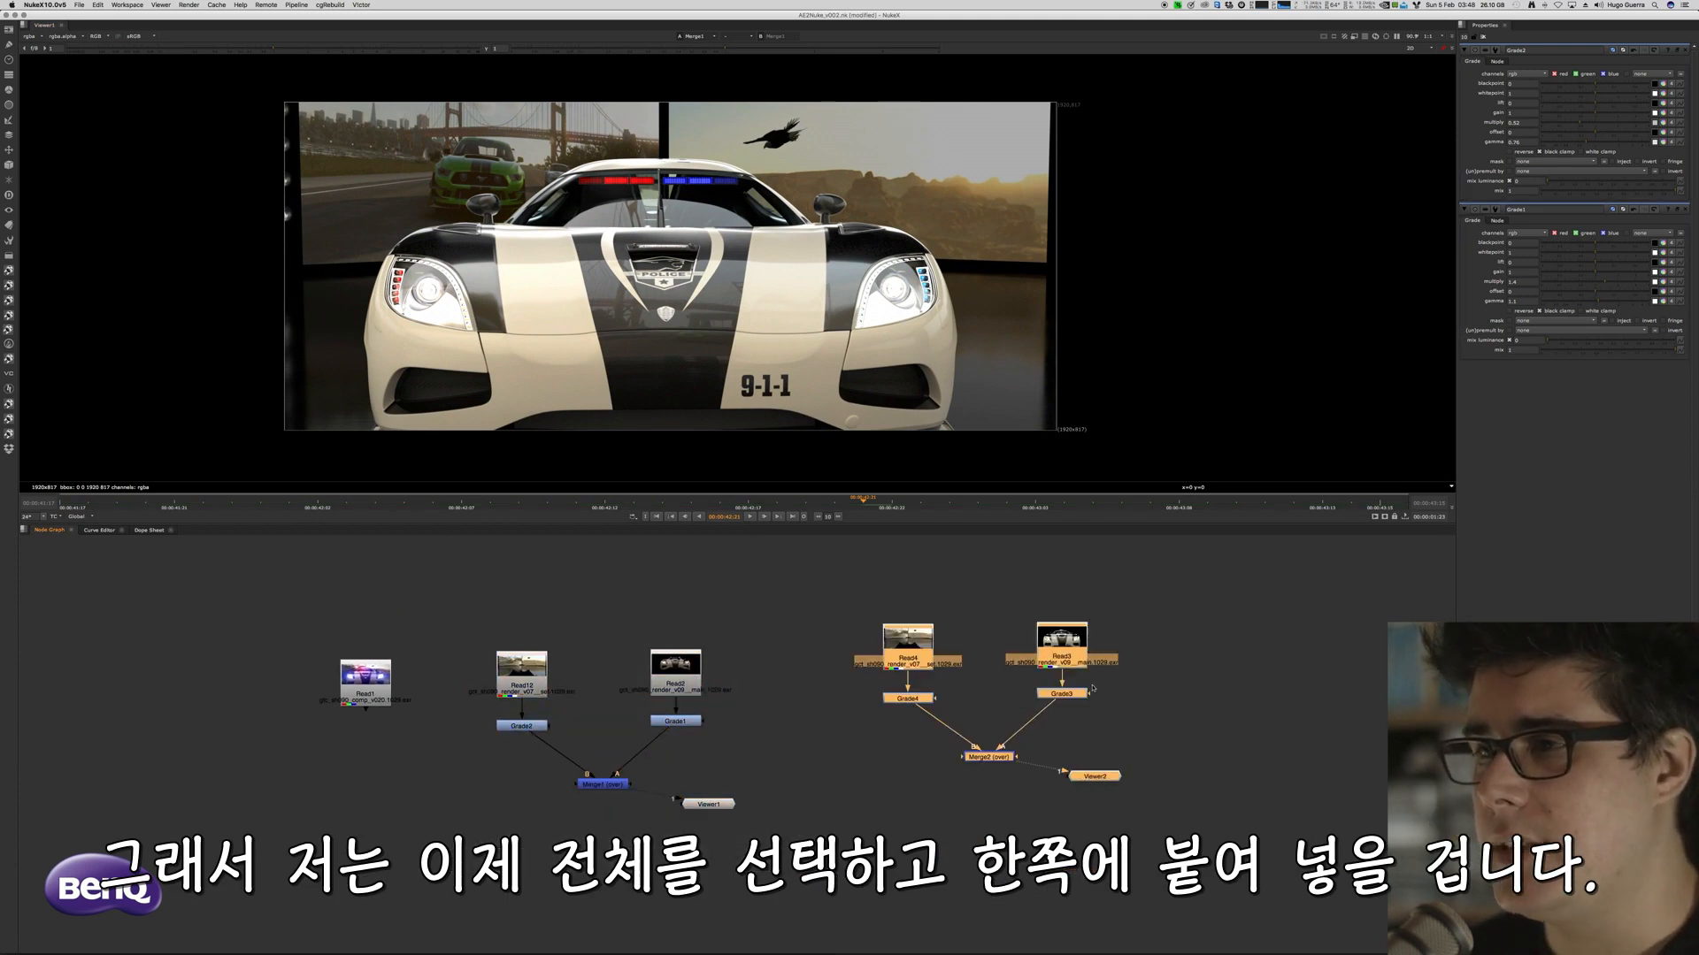
Delete the pasted viewer node, display Merge2 in Viewer1 and move Viewer1 lower between the two branches
double_click(1053, 648)
click(1099, 779)
key(Delete)
scroll(1014, 736, up, 3)
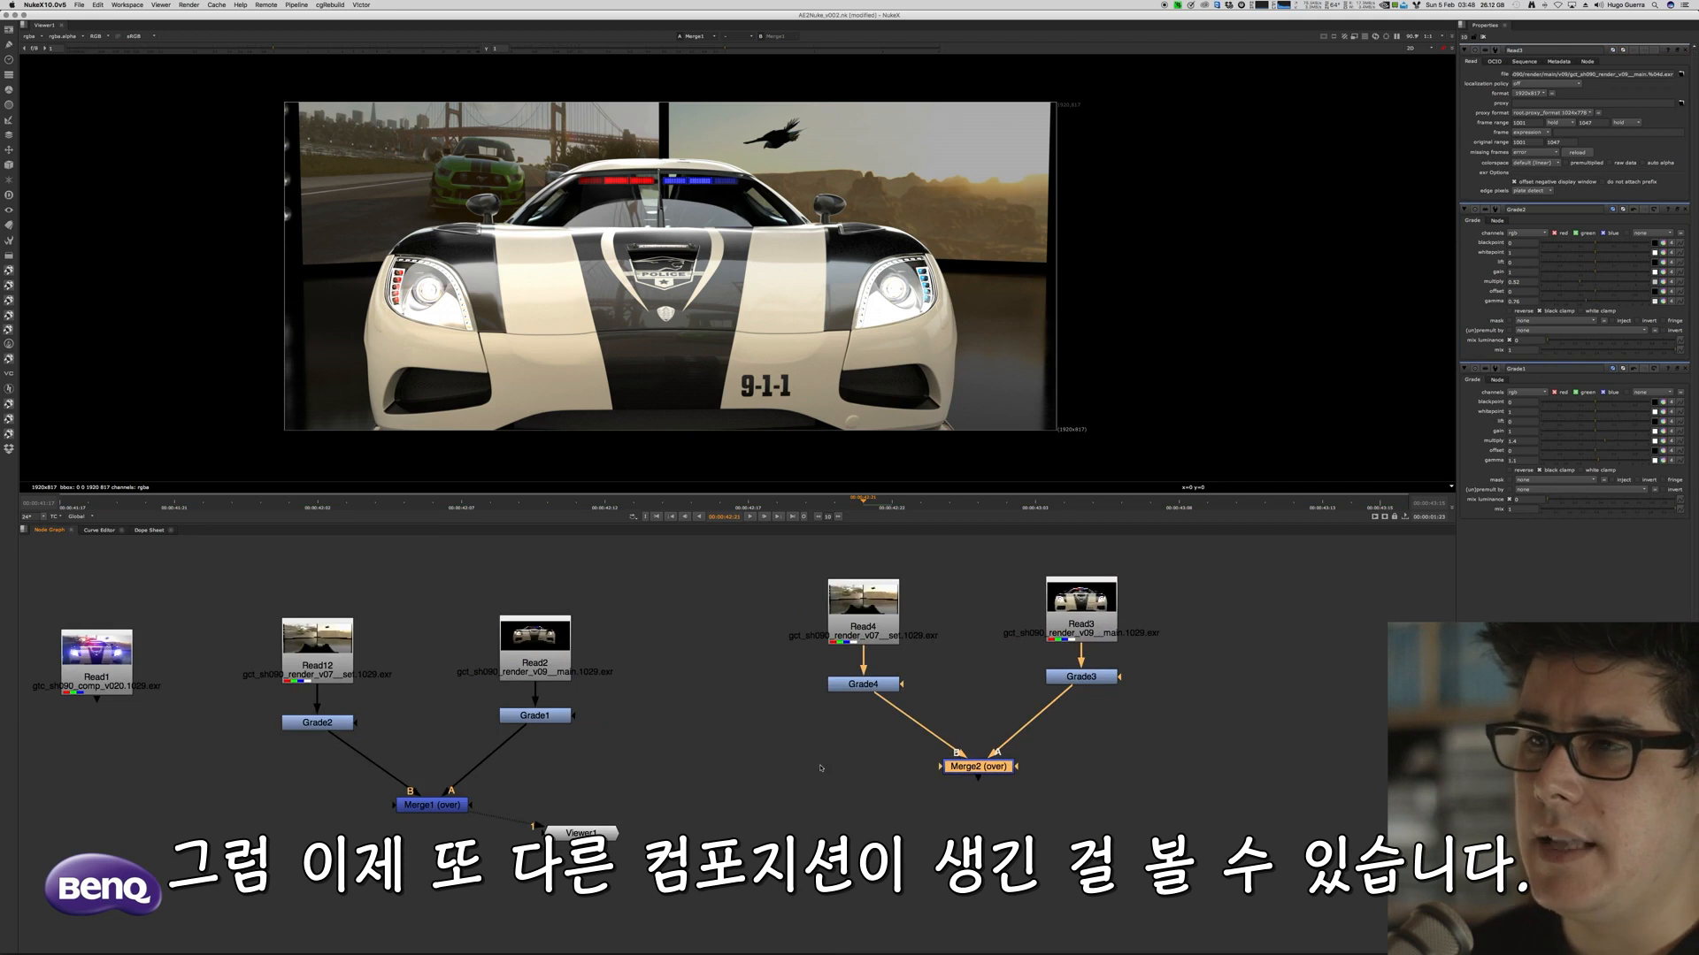
drag(991, 768, 992, 766)
key(1)
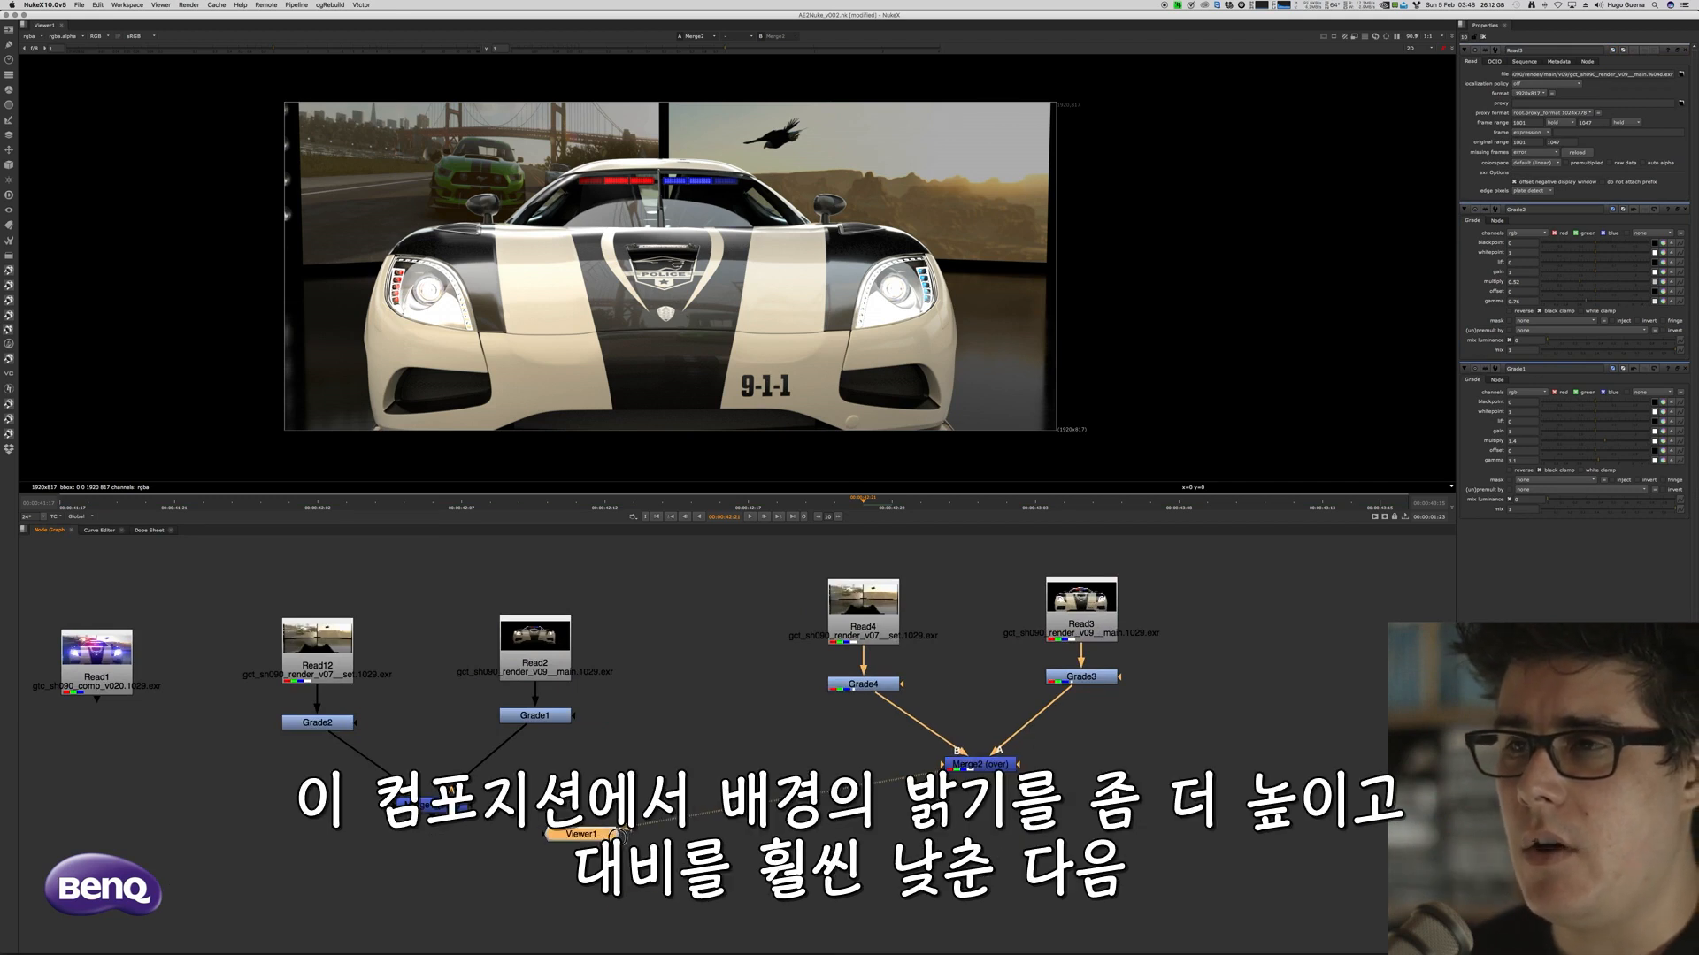
drag(620, 834, 694, 903)
Brighten the set layer in Grade4 by raising multiply and lowering gamma to 0.47, and display Merge2 in the viewer
double_click(893, 685)
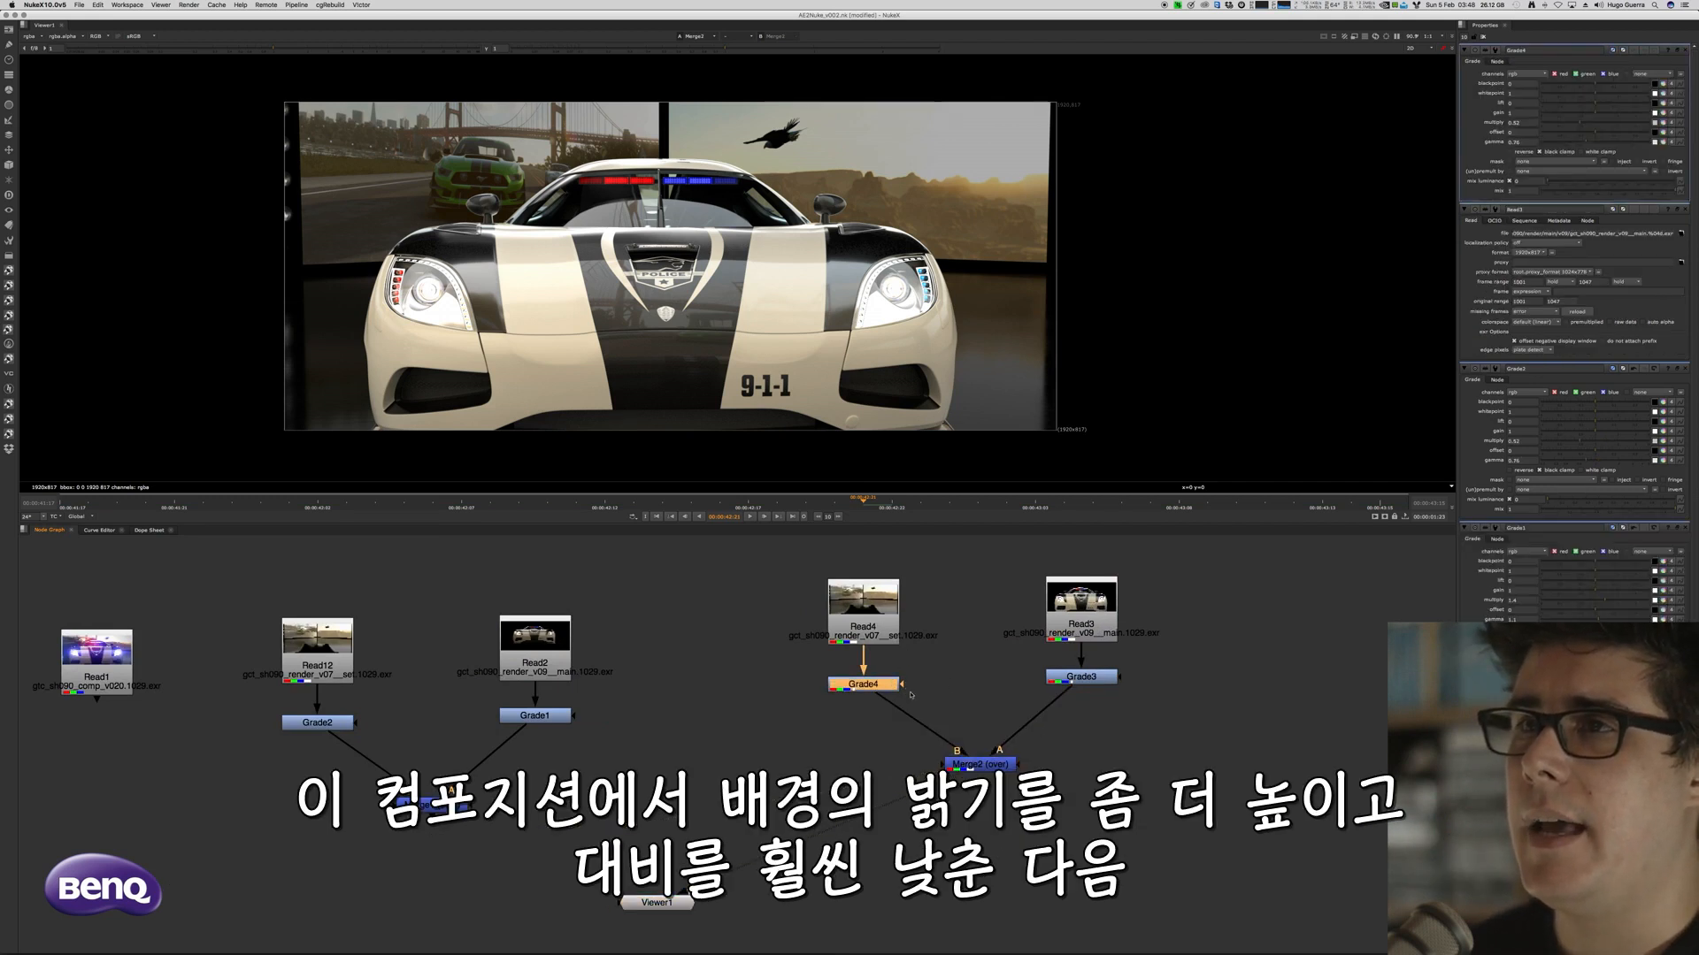
key(1)
click(911, 696)
click(879, 686)
mouse_move(1582, 123)
mouse_down()
mouse_move(1619, 122)
mouse_move(1569, 142)
mouse_up()
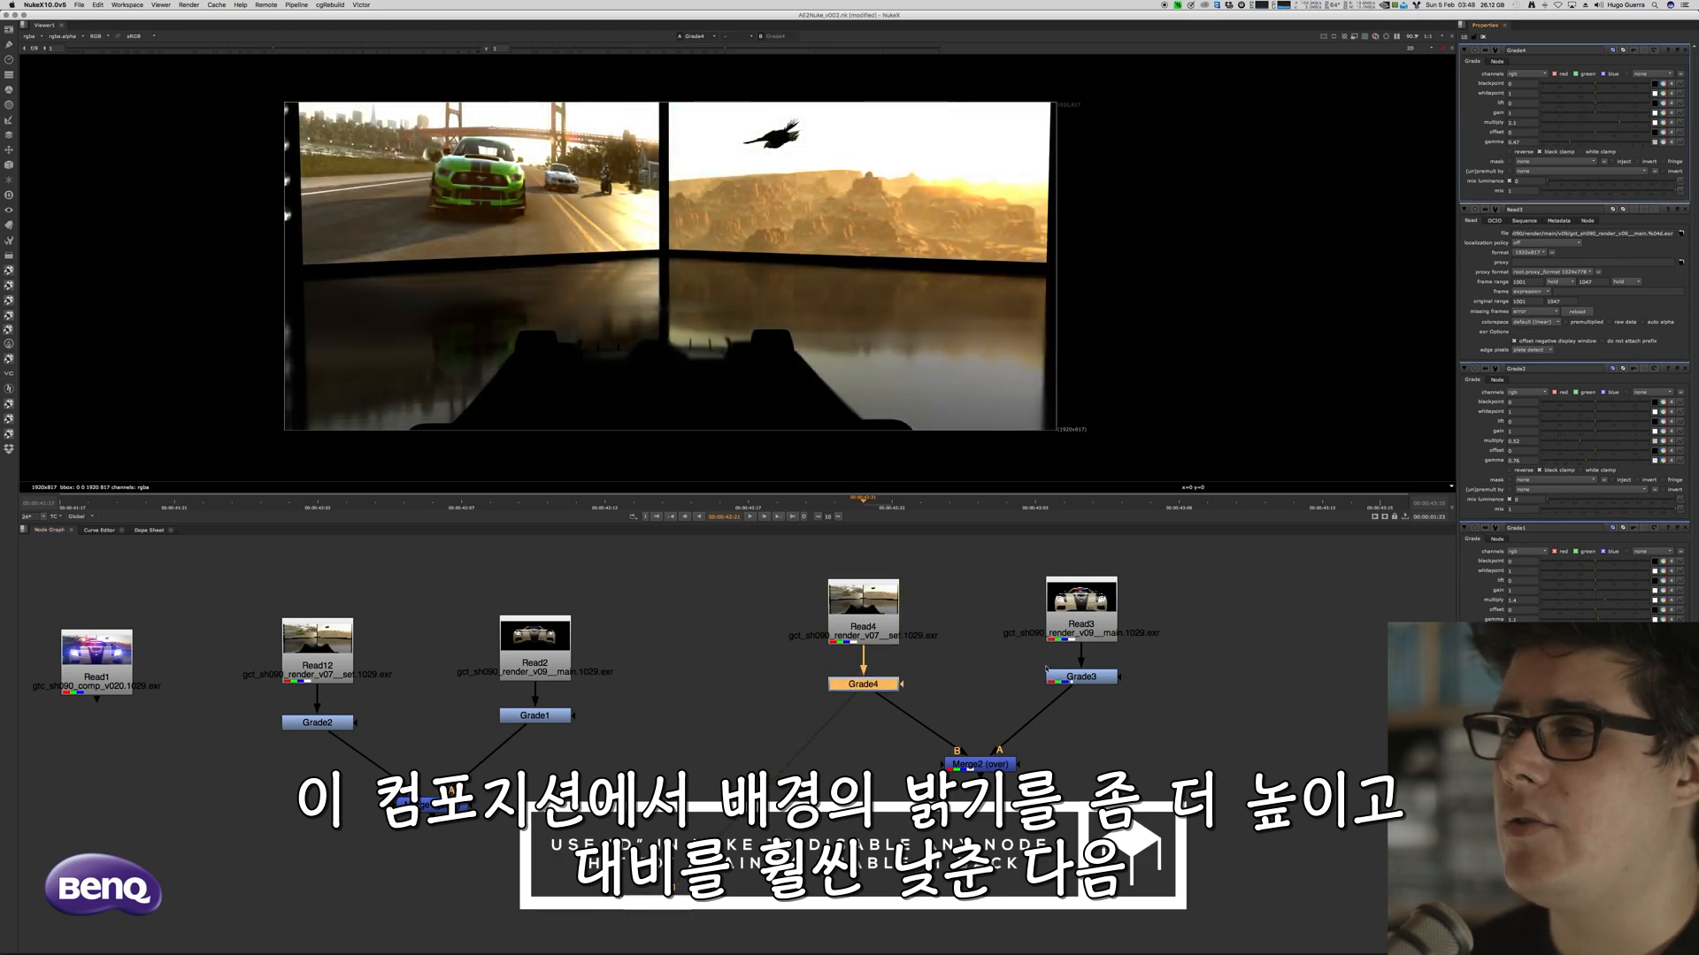
click(980, 765)
key(1)
Darken the car almost to a silhouette by lowering multiply and gamma in Grade3
click(1072, 678)
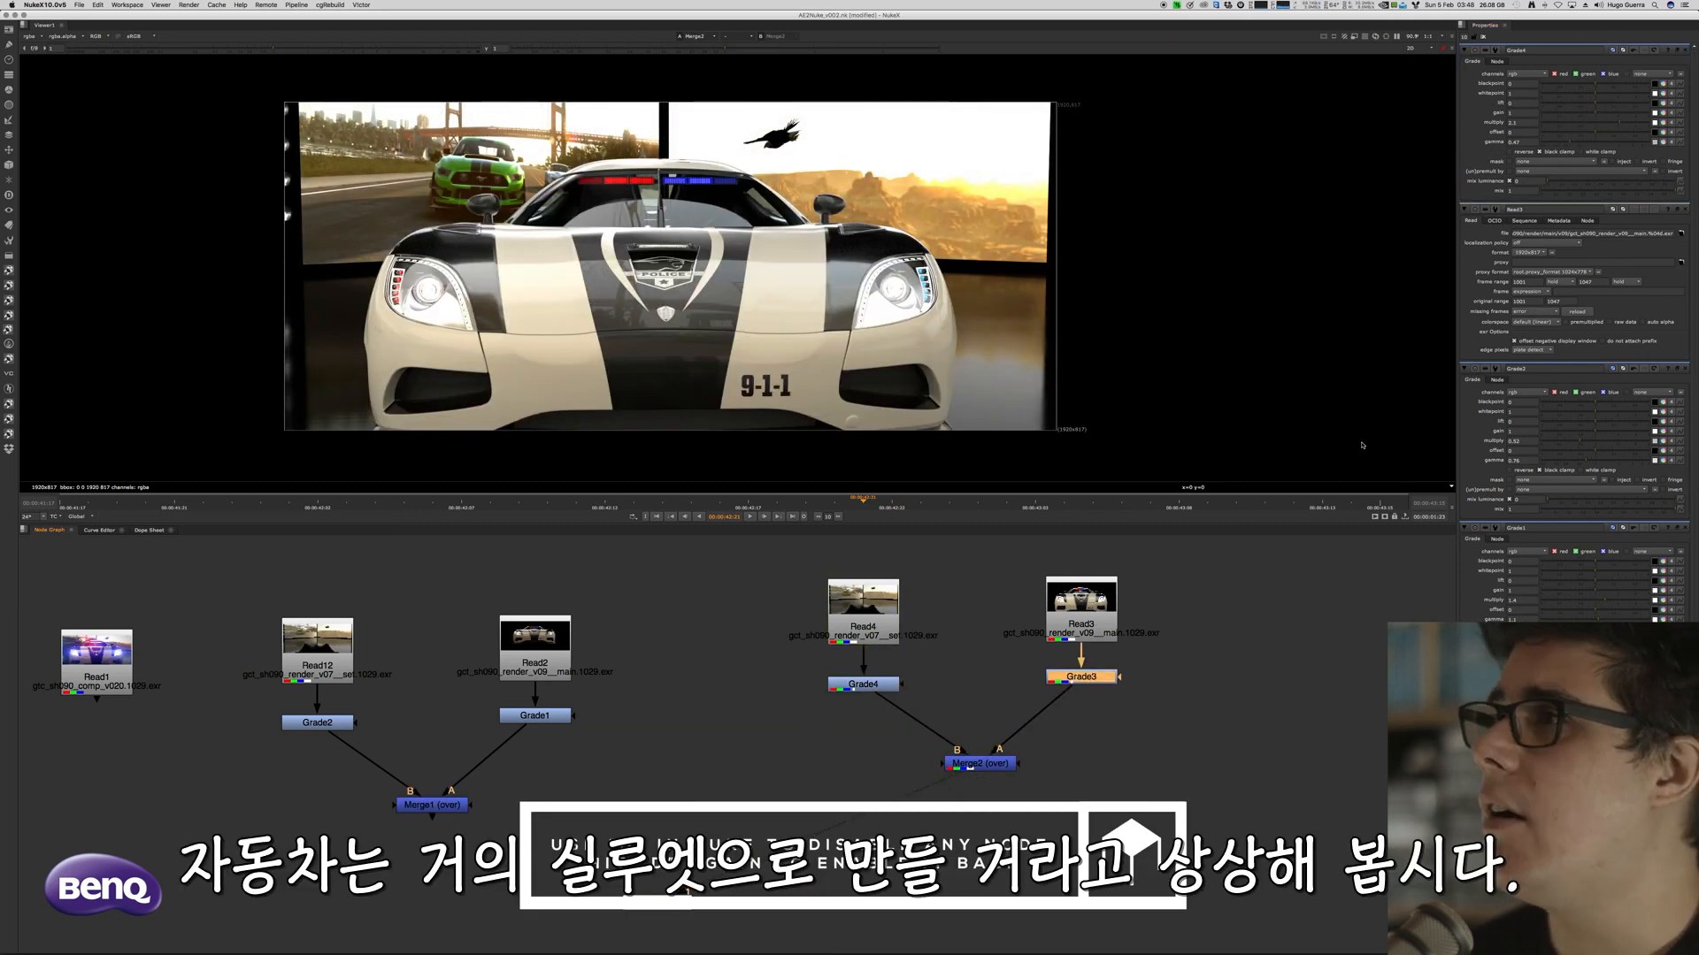
double_click(1115, 679)
drag(1587, 126, 1577, 143)
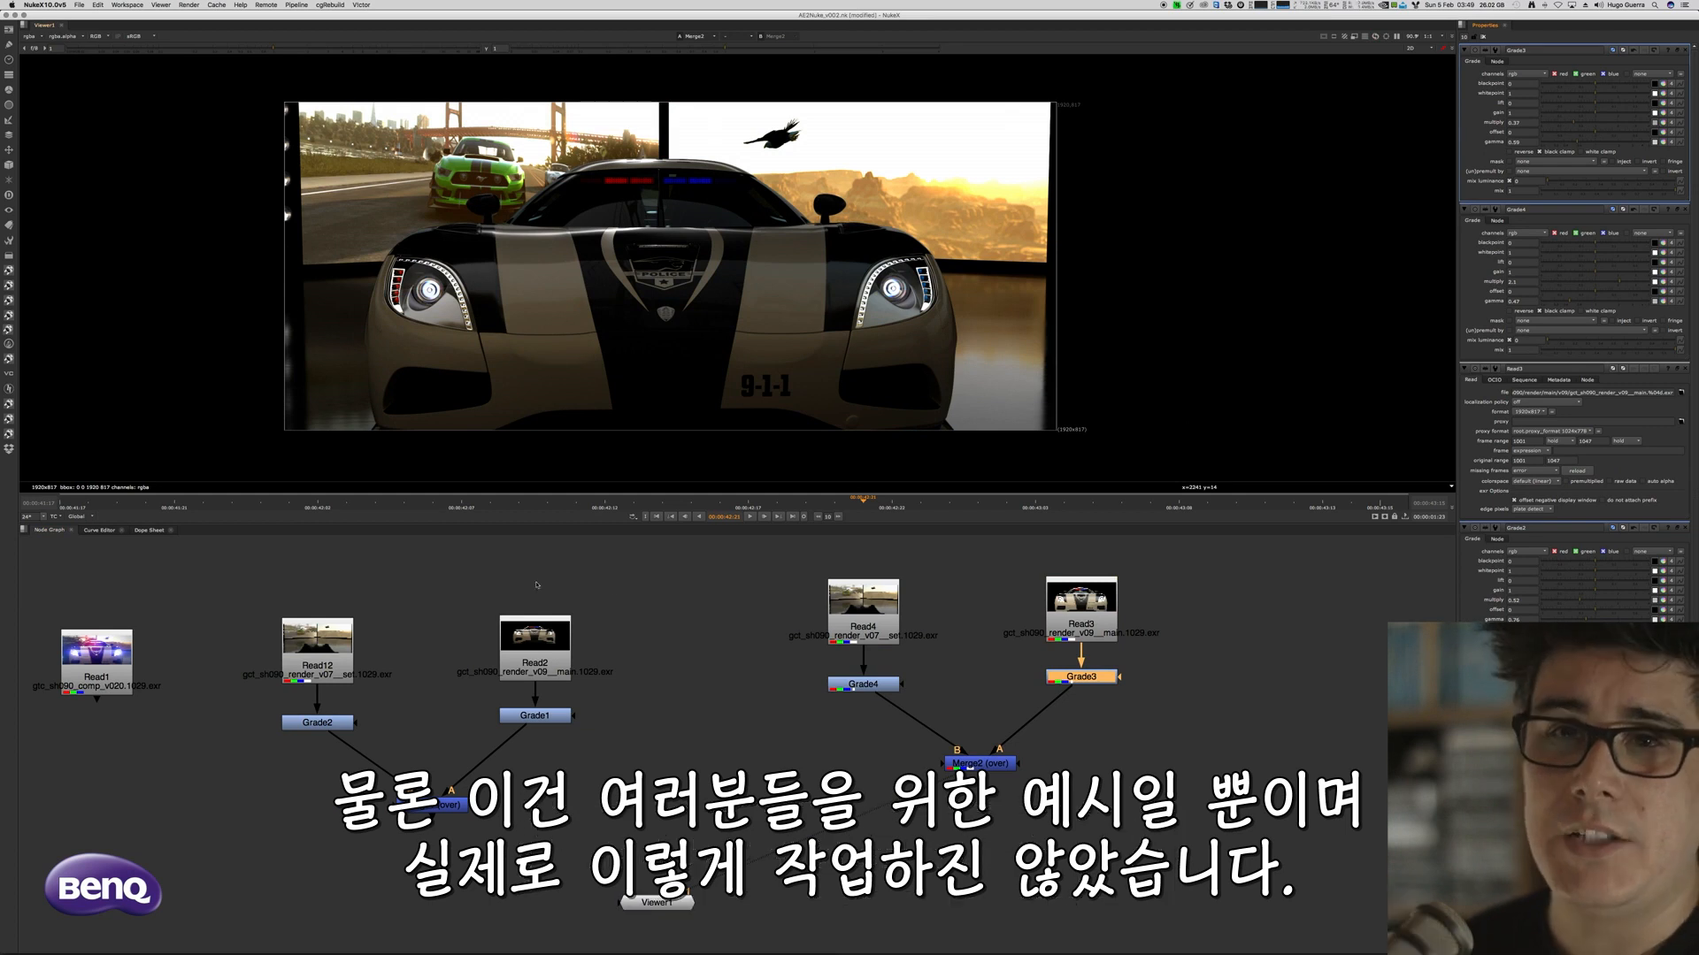
Display the finished comp from Read1 in the viewer, play it and stop the playback
click(128, 639)
key(1)
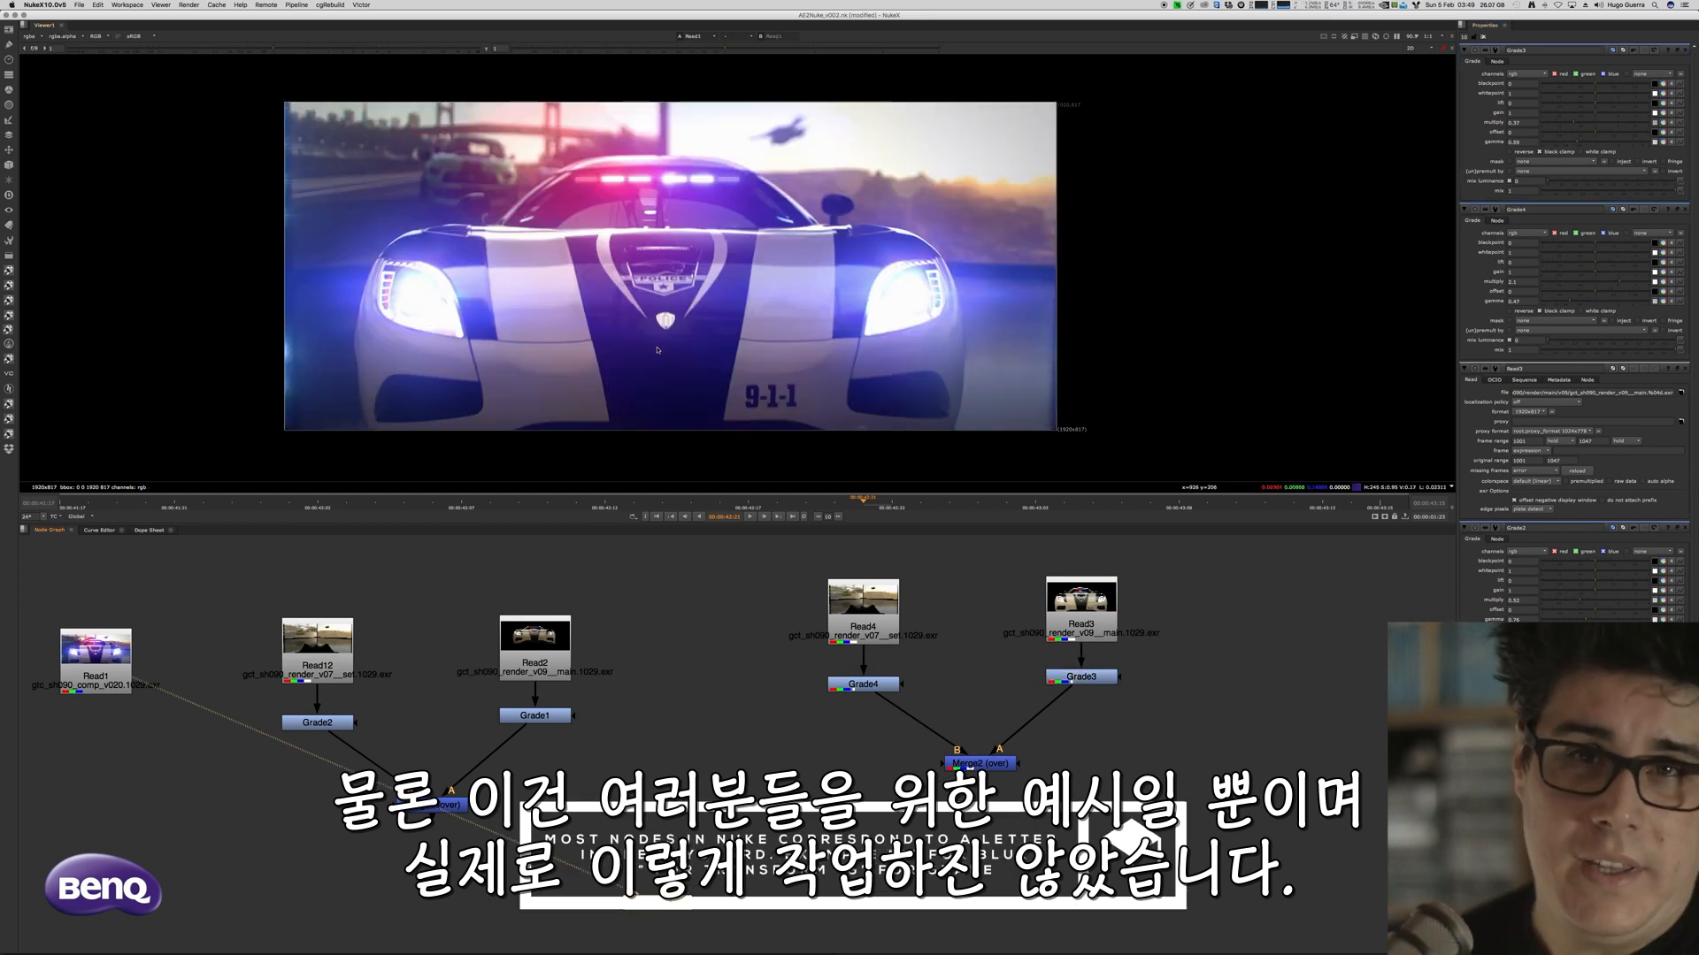
key(l)
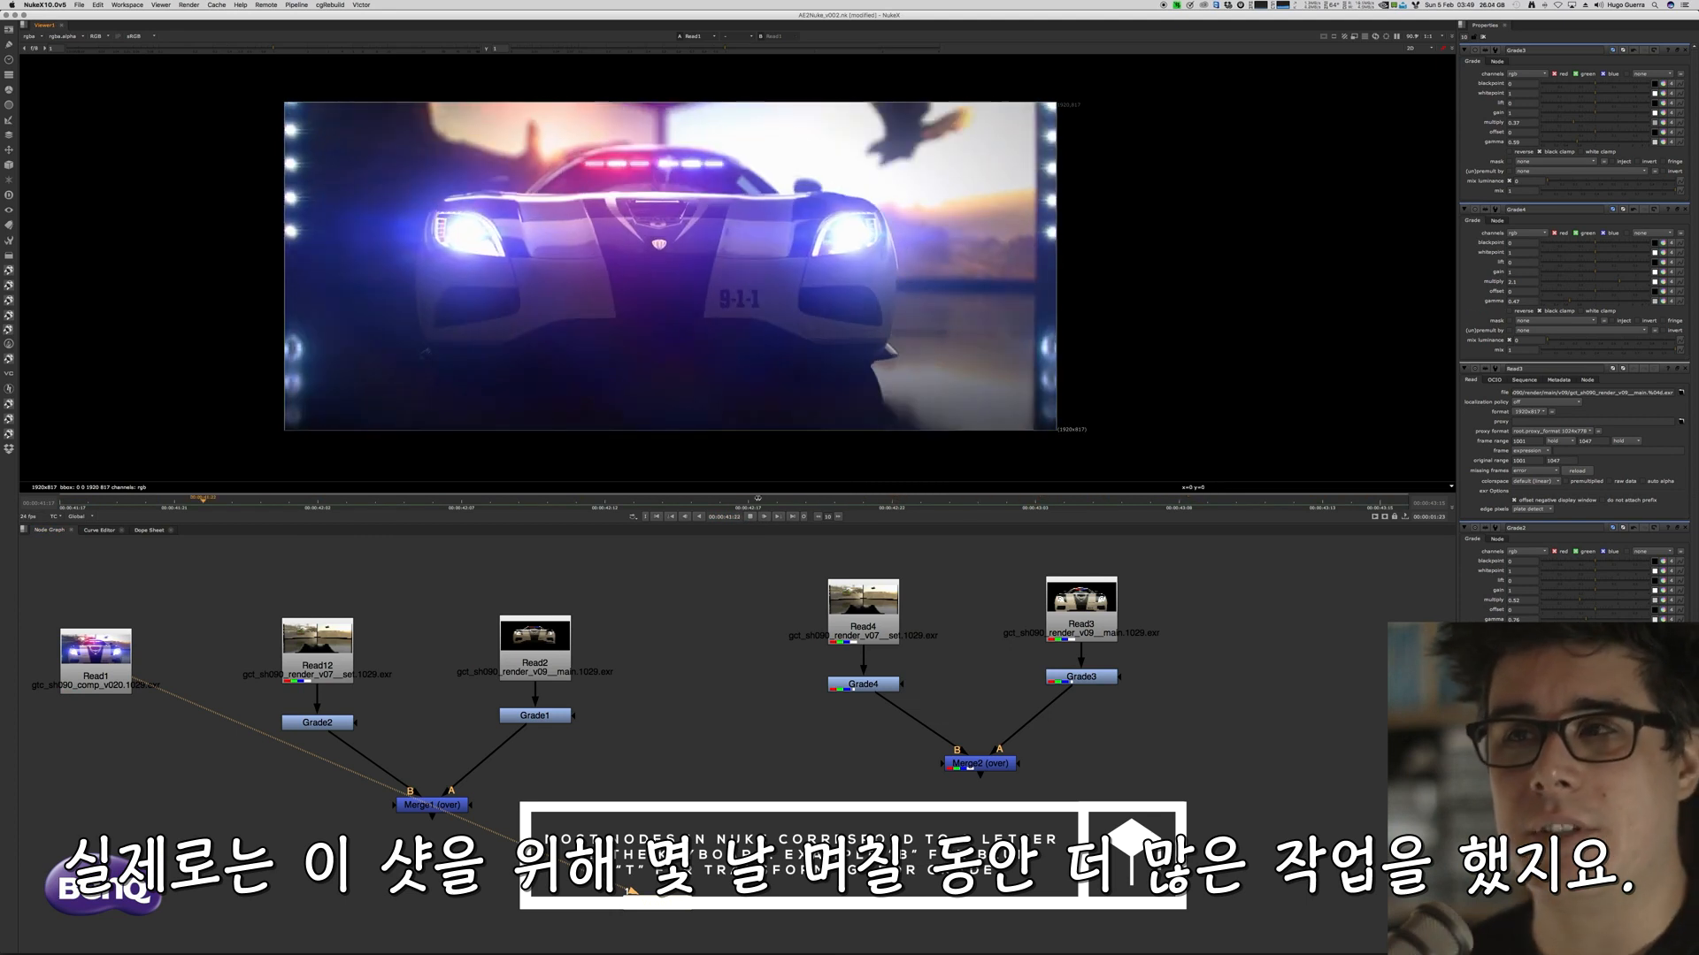
click(749, 516)
Display the brighter-car composite from Merge1 in Viewer1 and play it
click(431, 805)
key(1)
scroll(1022, 654, down, 2)
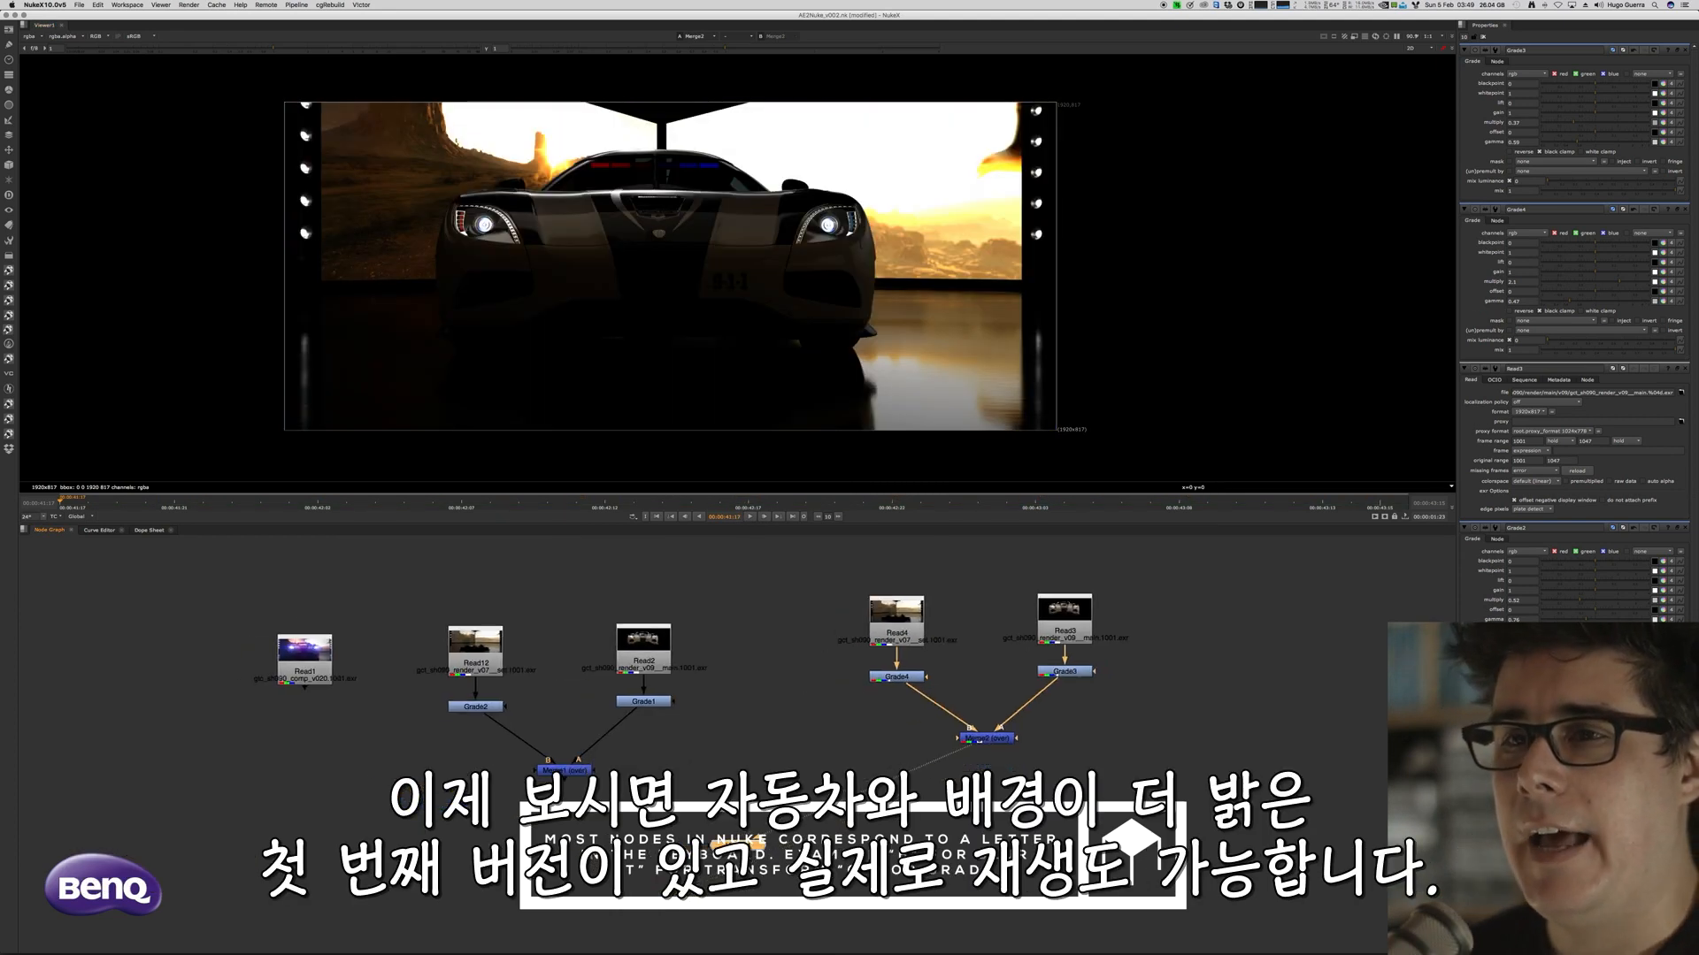
key(1)
middle_drag(762, 426, 766, 458)
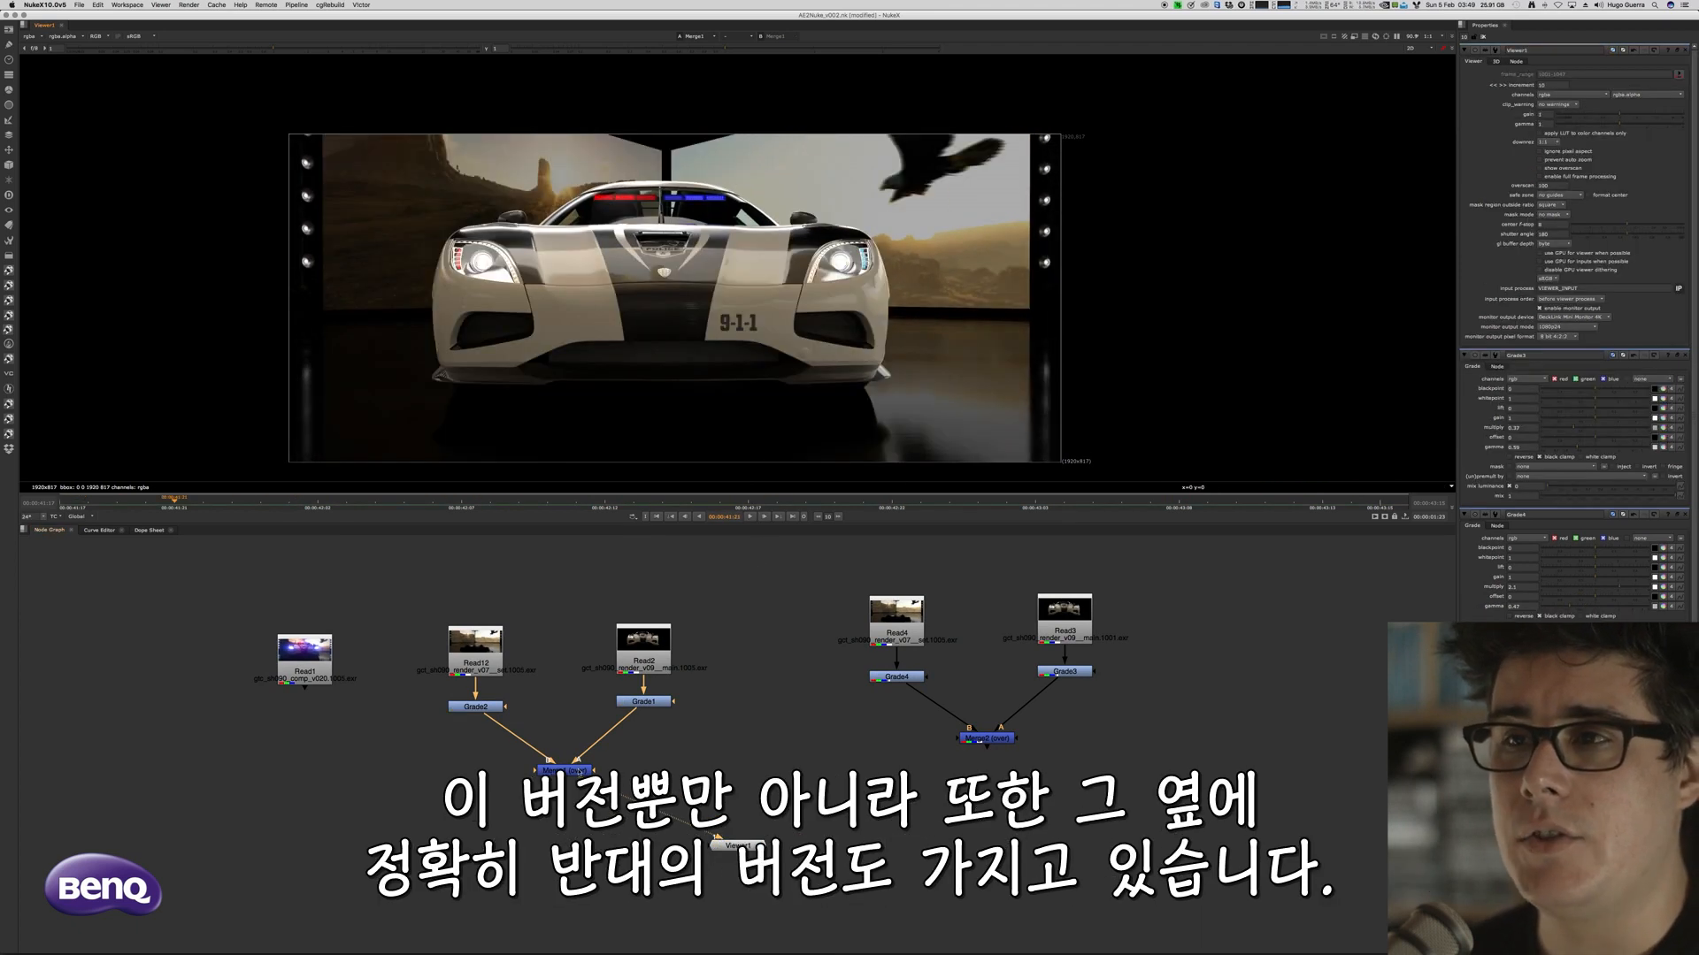
click(751, 517)
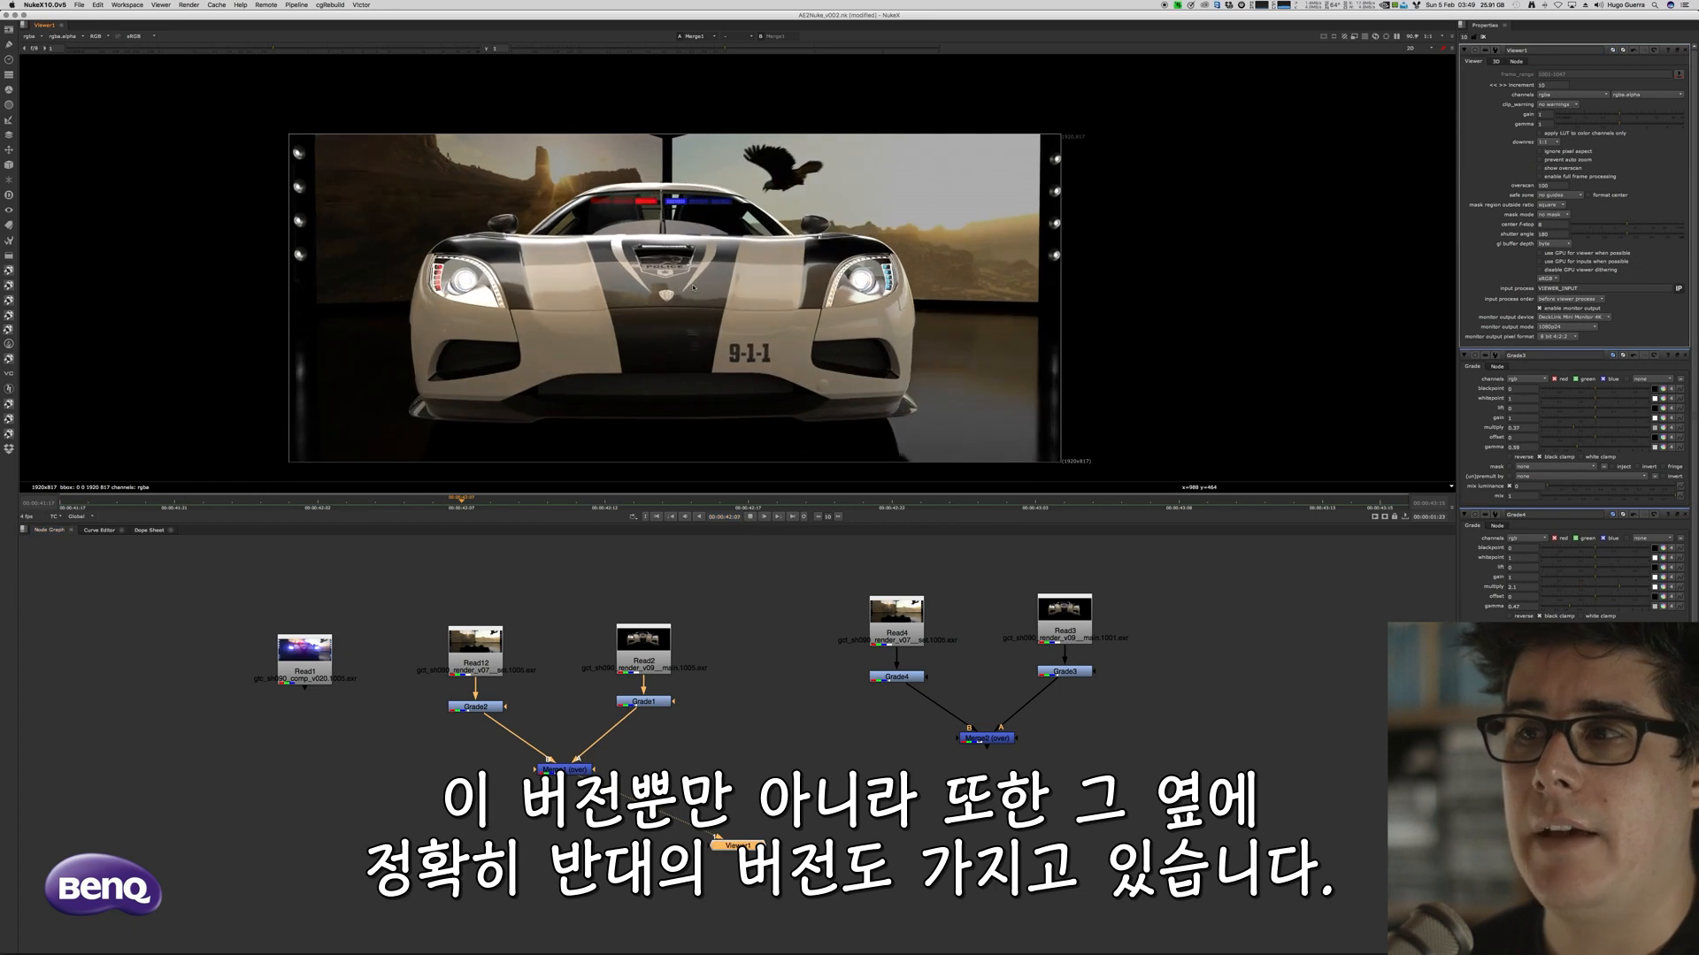
Switch the running viewer playback to the silhouette composite from Merge2
click(982, 739)
key(1)
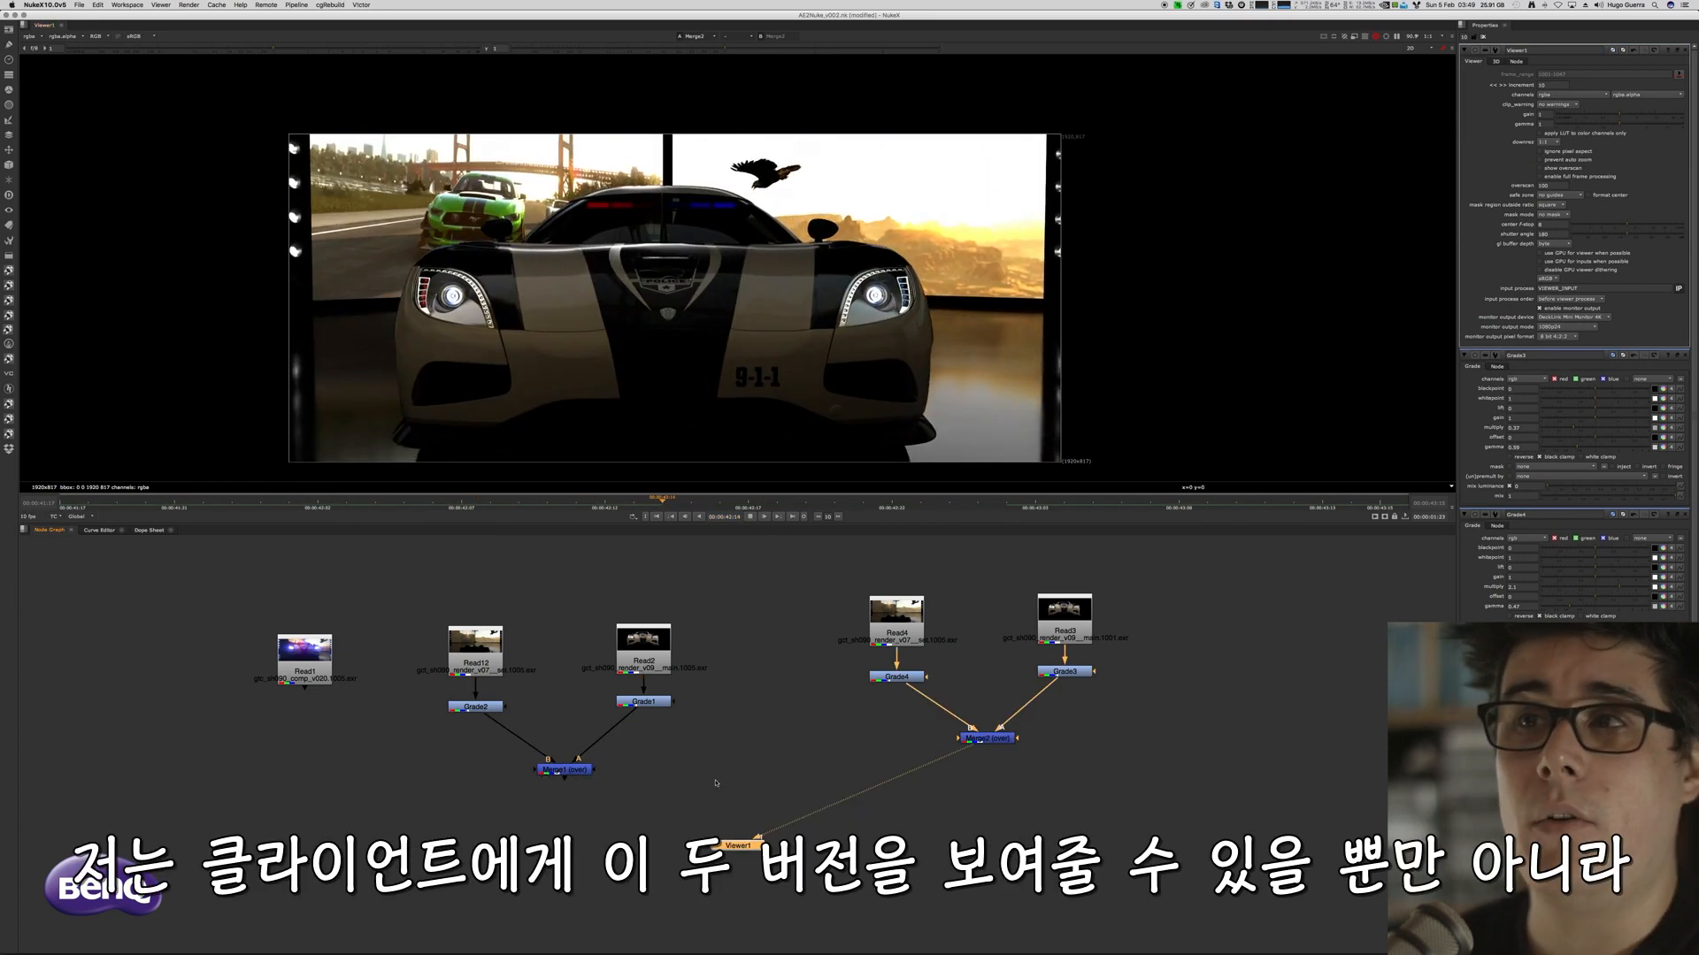
scroll(716, 773, up, 2)
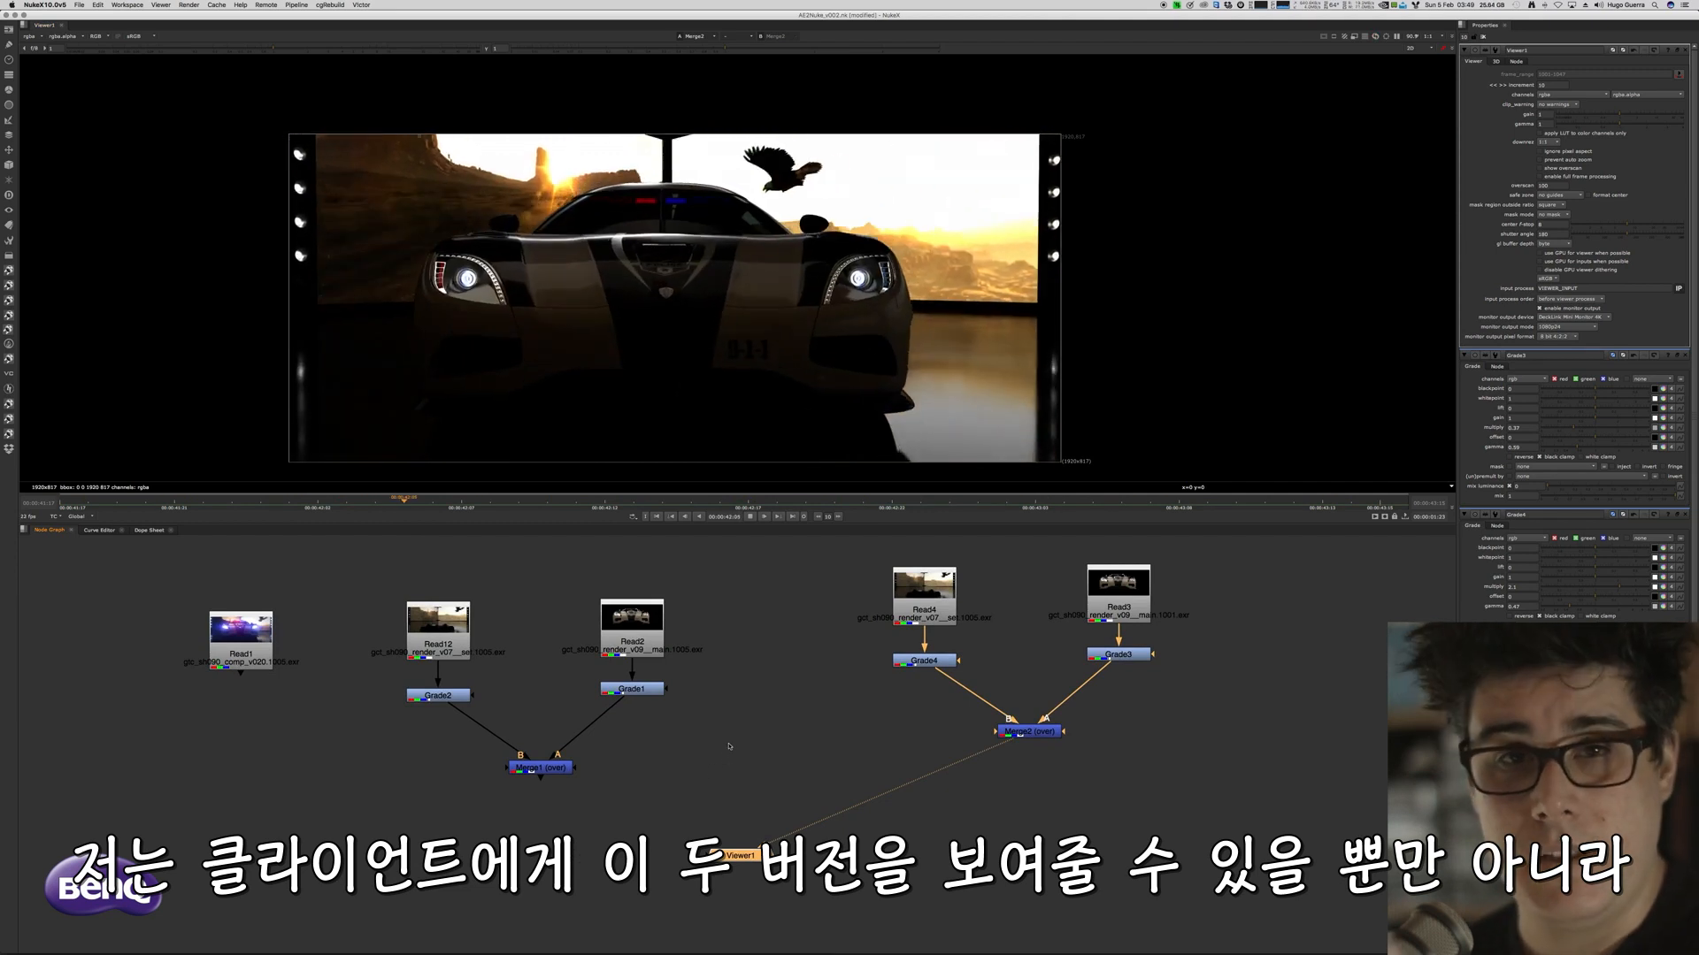
Connect Merge1 to the first input of Viewer1 and Merge2 to its second input
click(541, 768)
key(2)
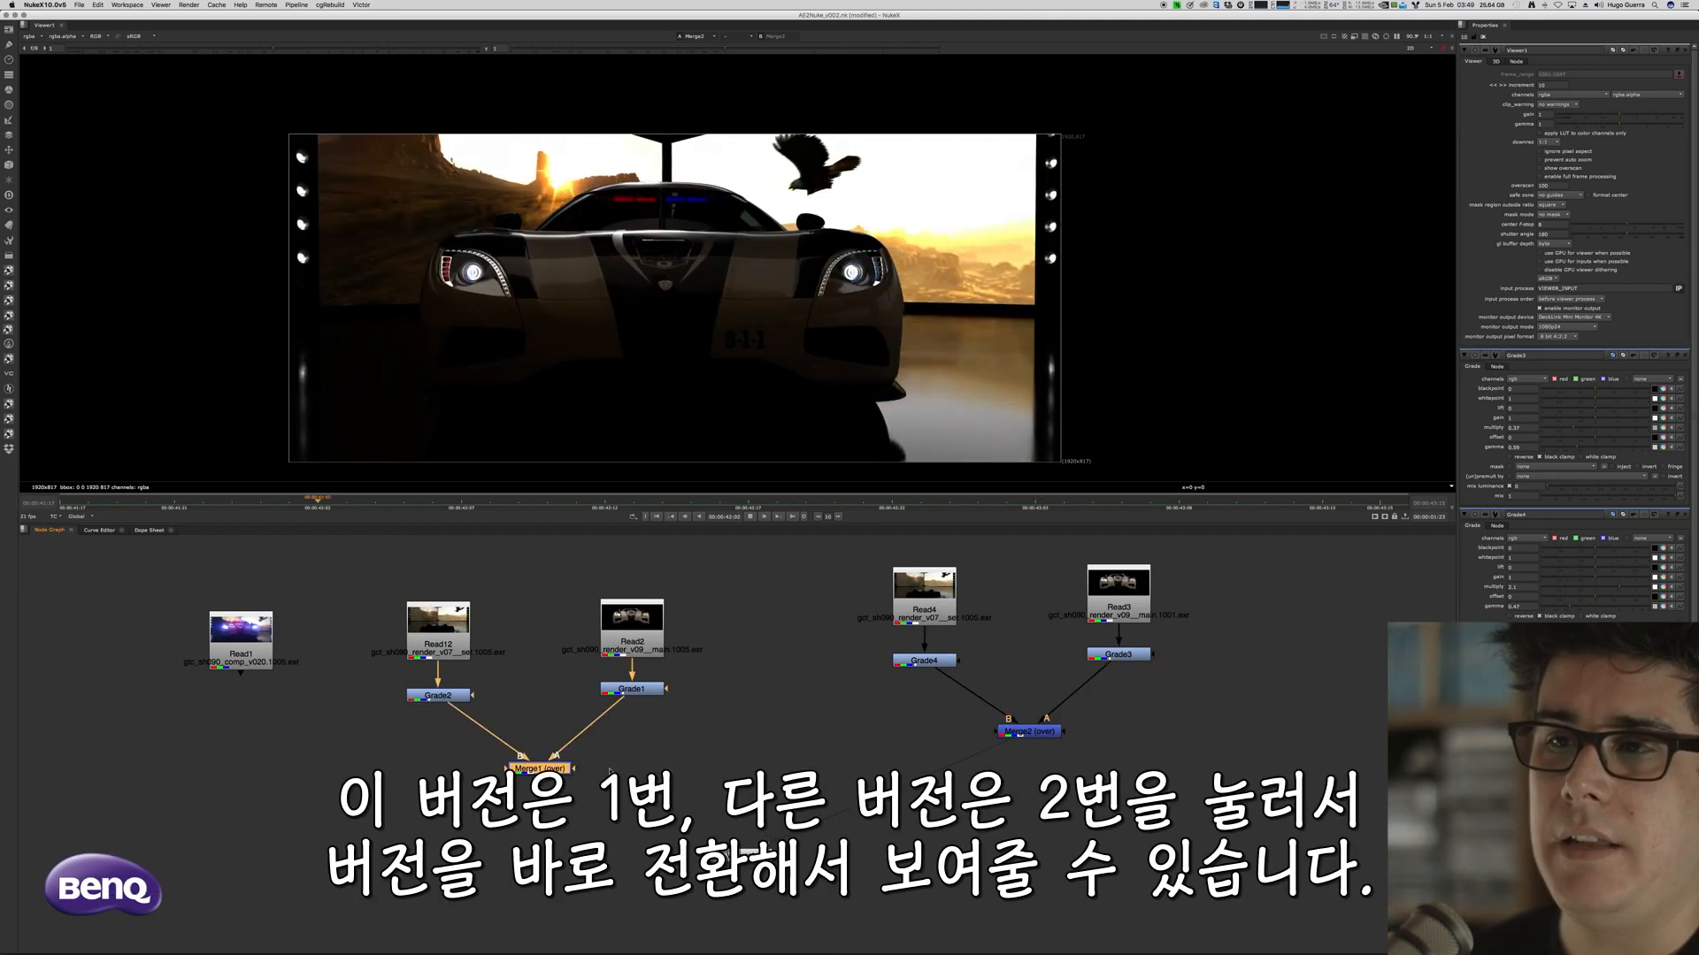
scroll(657, 800, up, 1)
drag(528, 757, 532, 754)
key(1)
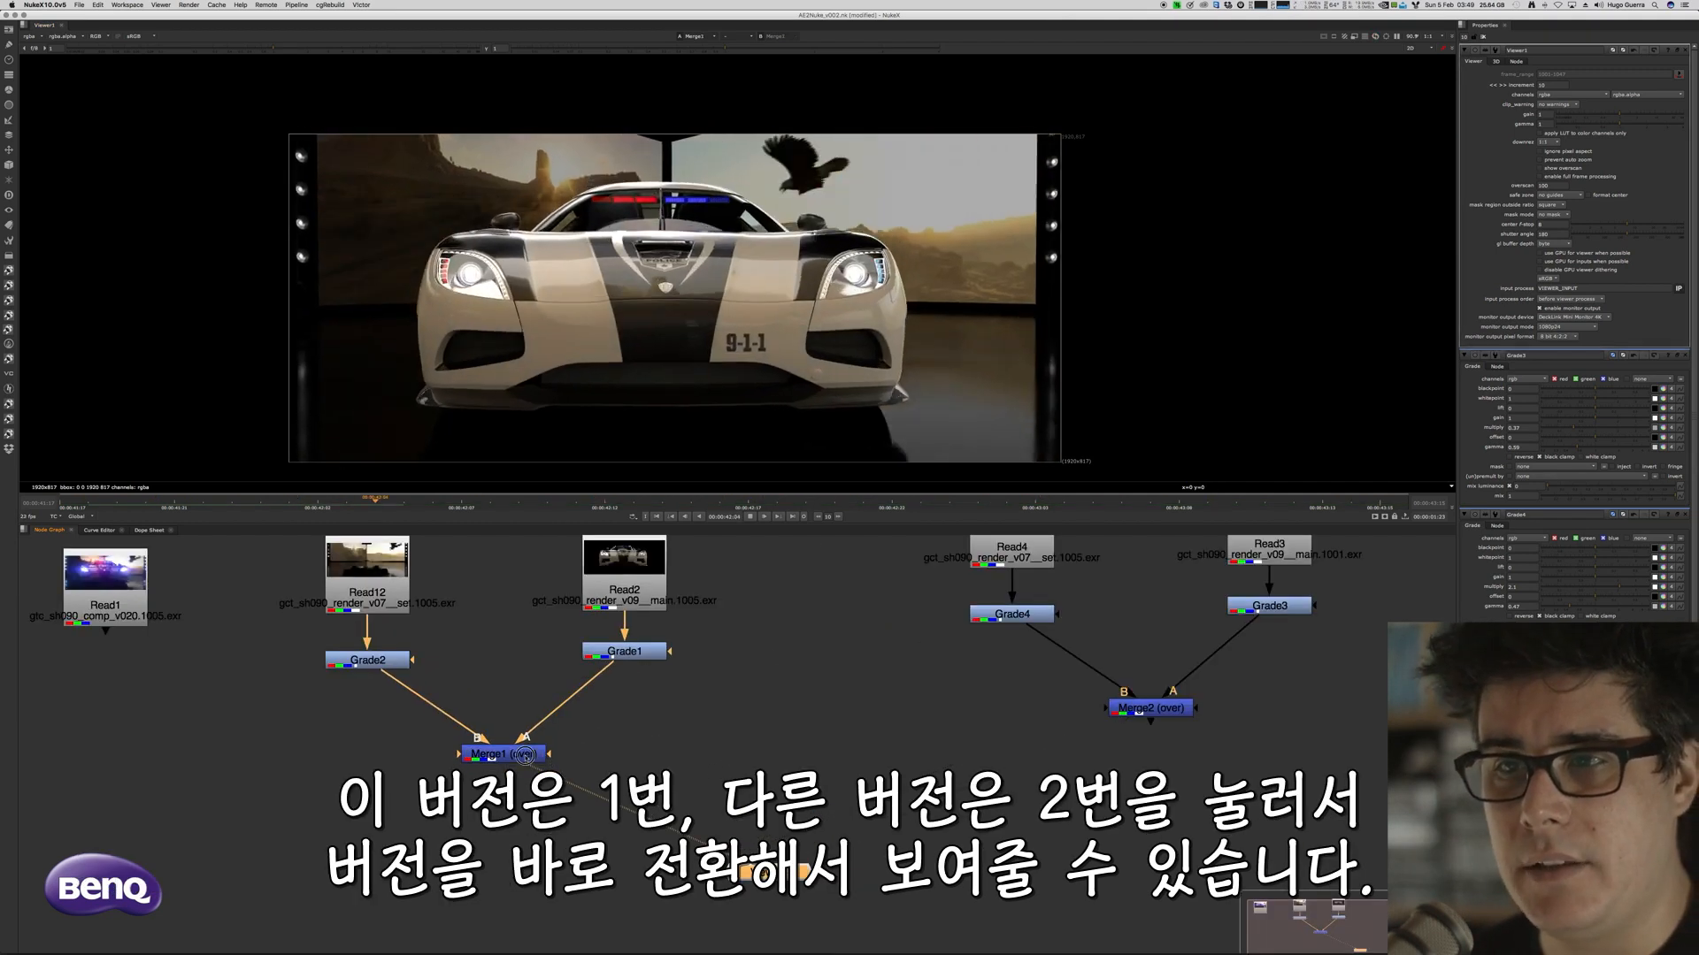
click(1114, 712)
key(1)
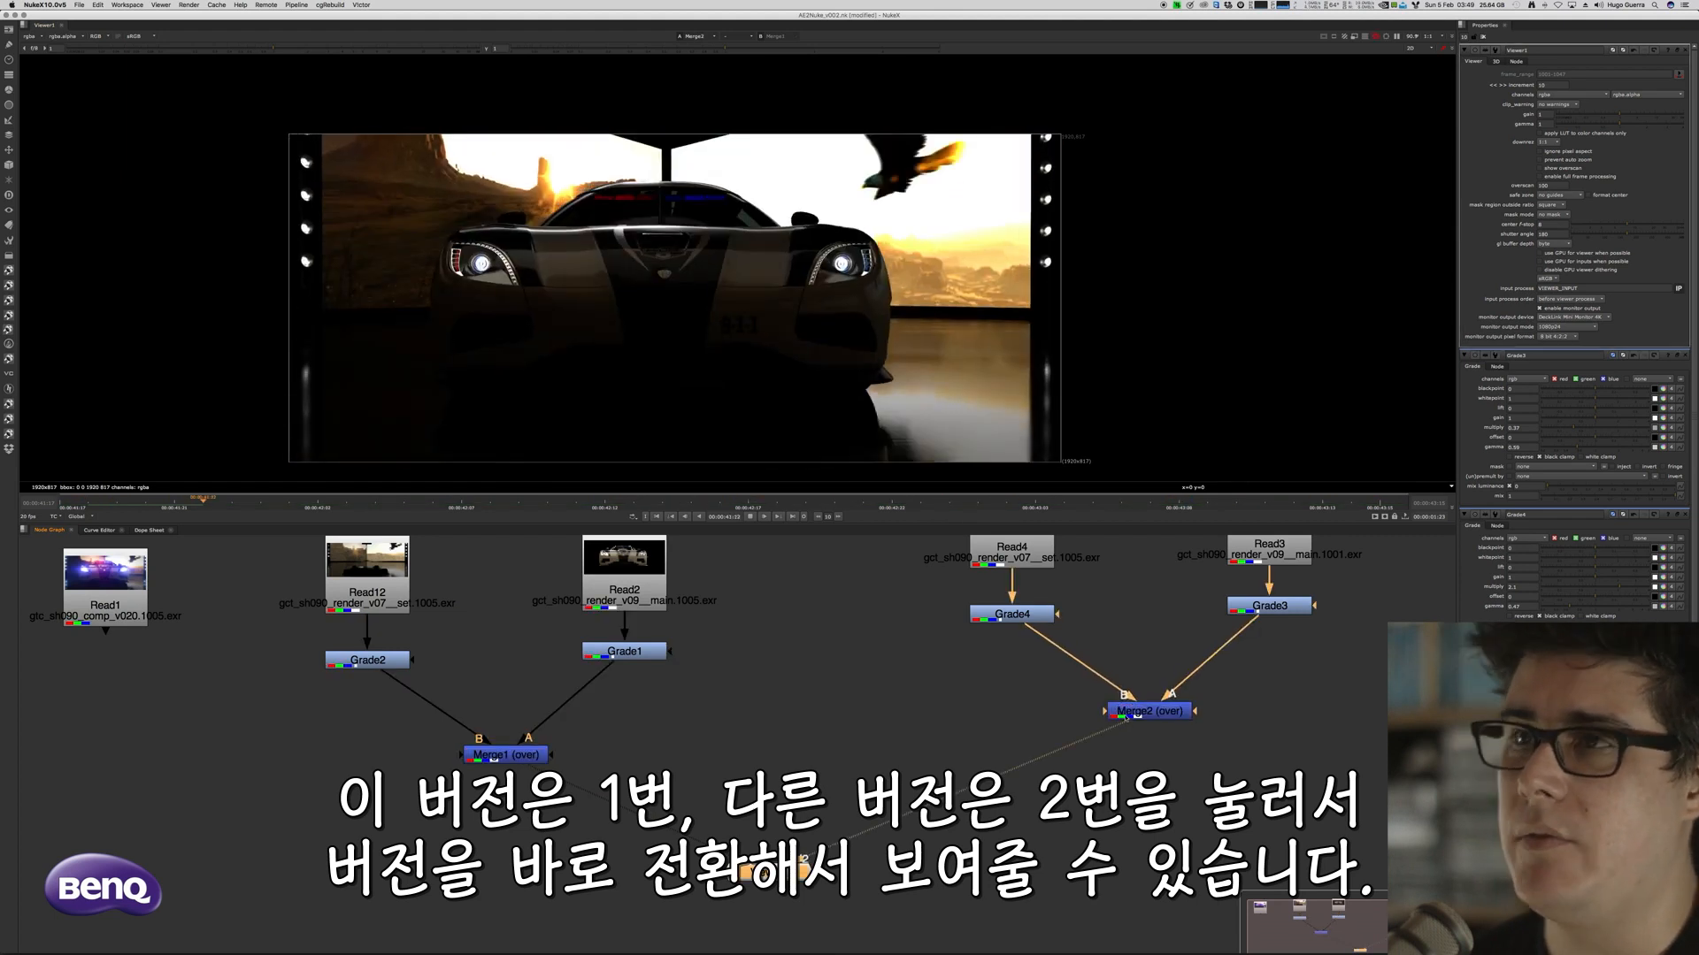
Switch the viewer back and forth between the Merge1 and Merge2 versions during playback to compare them
key(1)
key(2)
key(1)
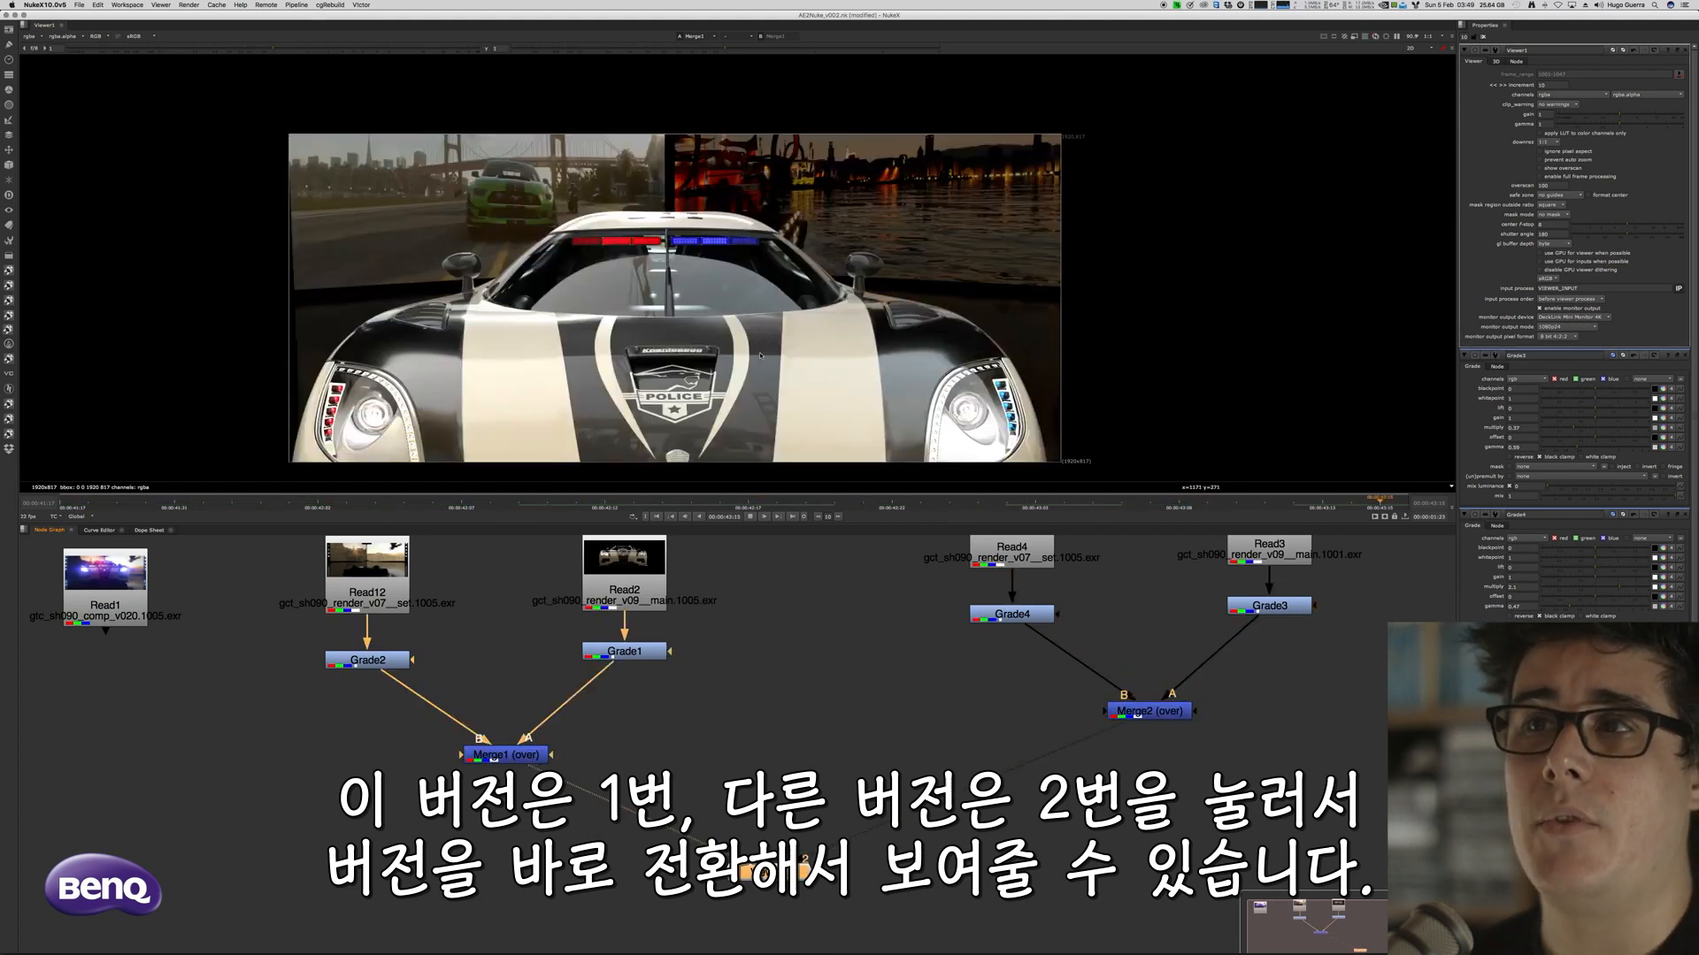
key(2)
key(1)
key(2)
key(1)
key(2)
key(1)
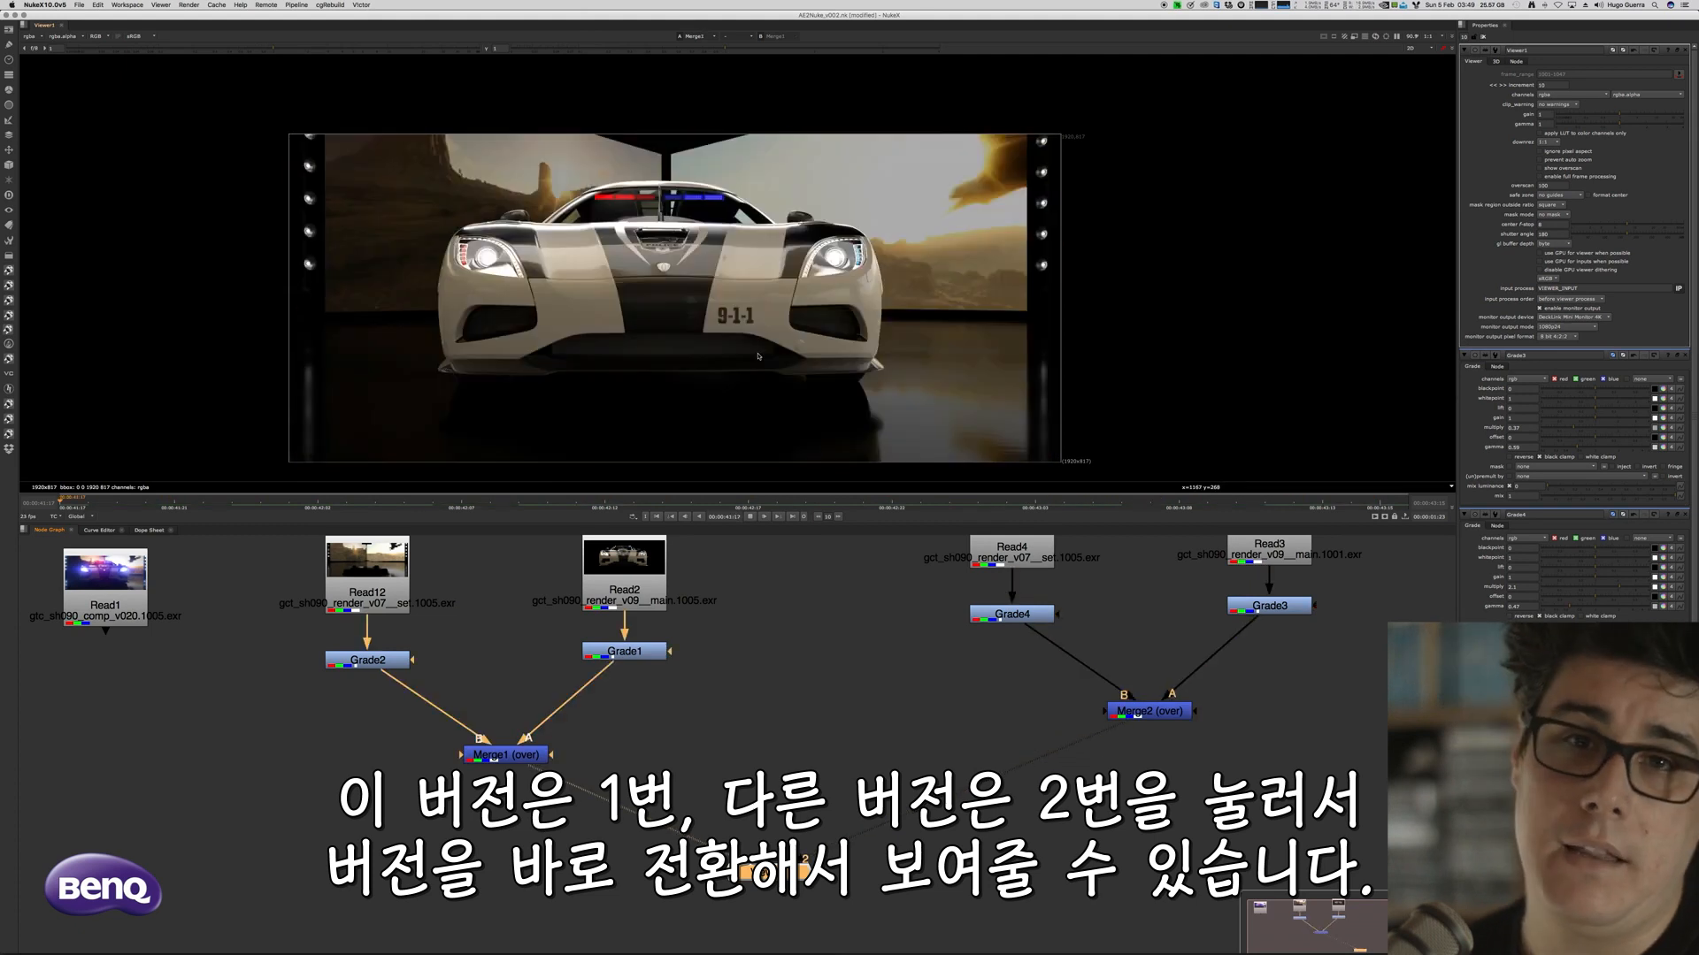
key(2)
key(1)
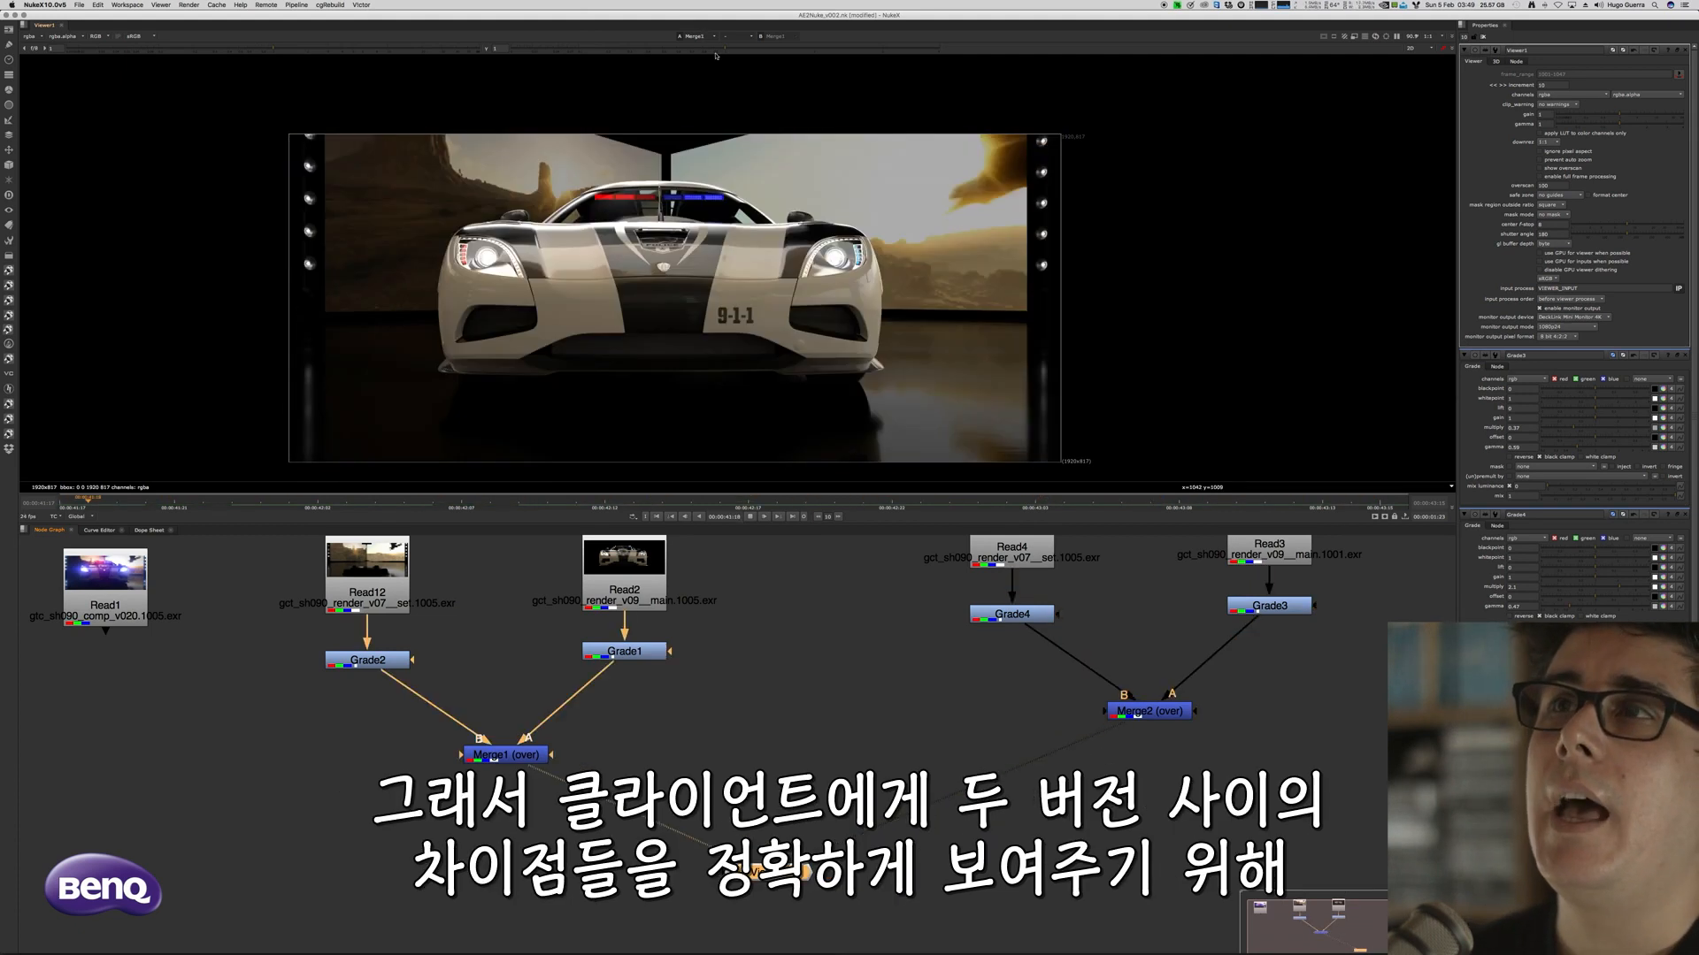
Compare the Merge1 and Merge2 versions with the viewer's under compare mode, and turn the comparison off again
click(733, 37)
click(738, 71)
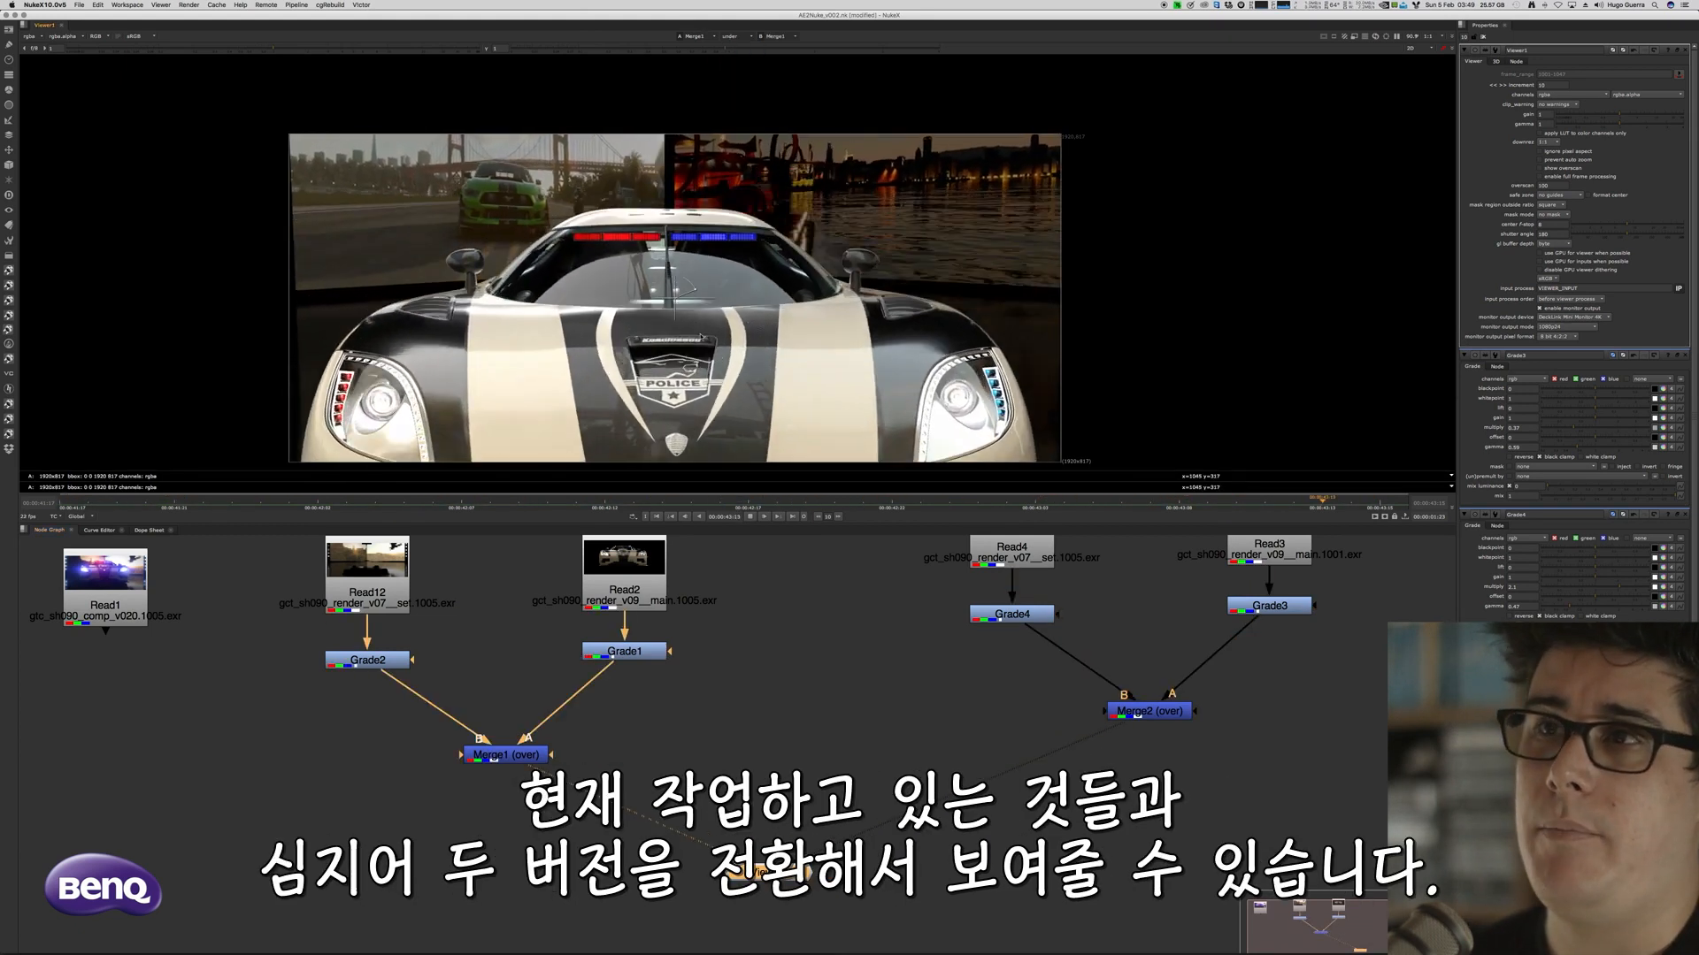
key(2)
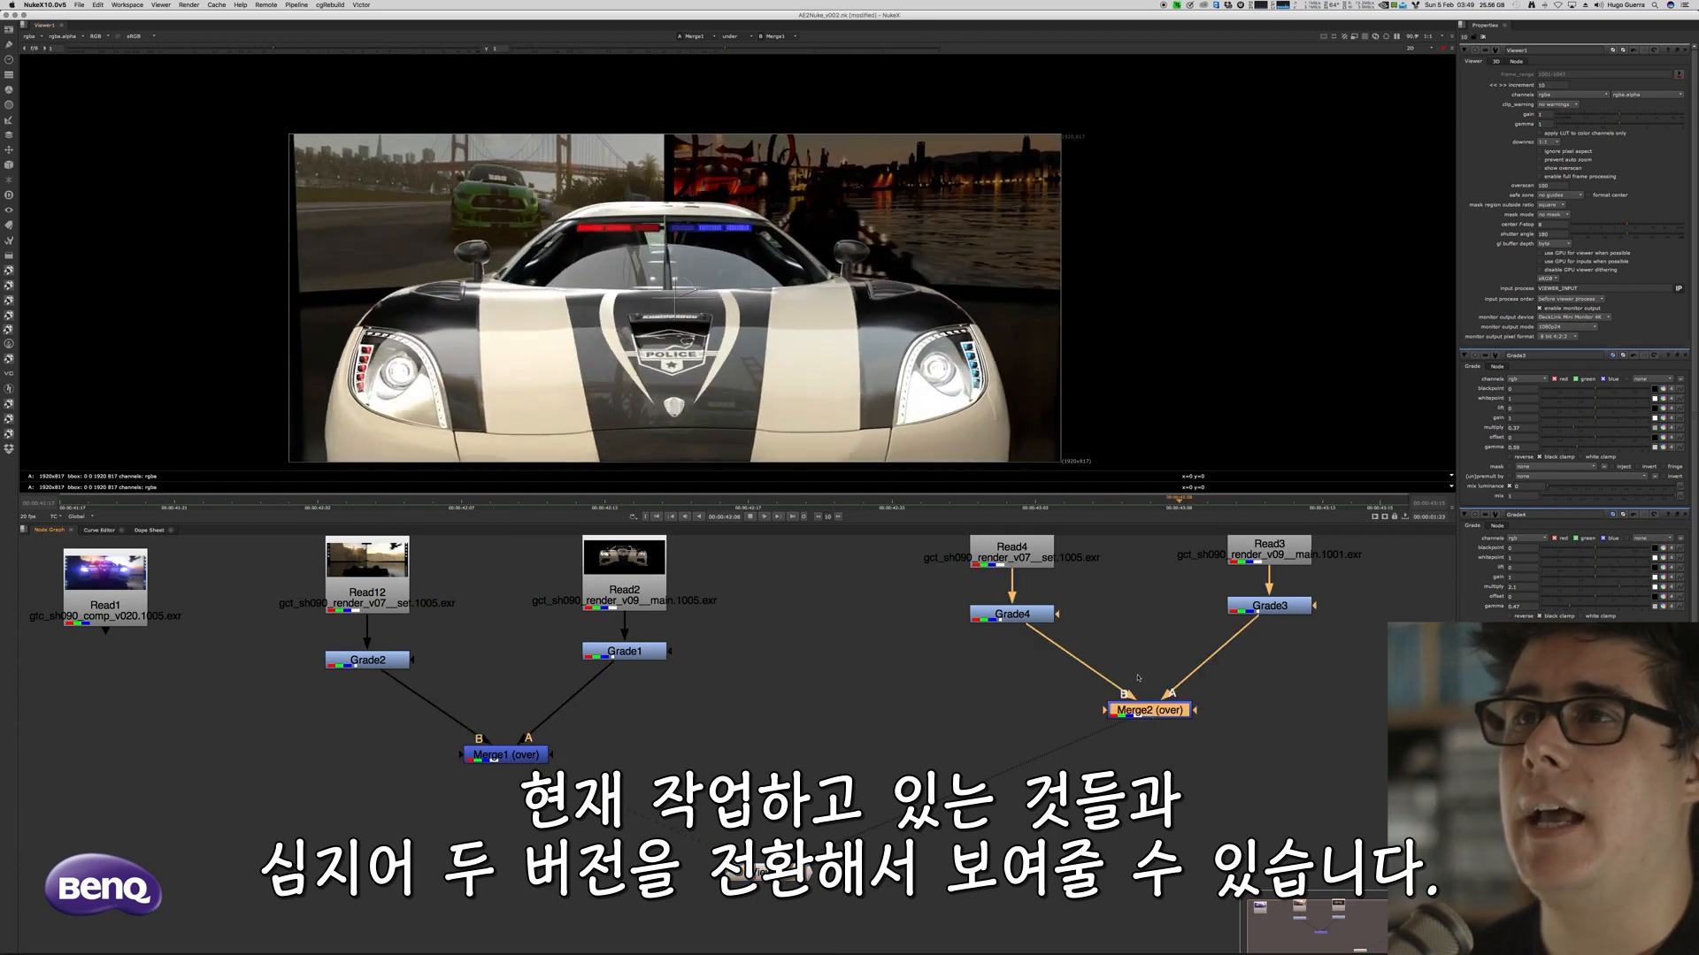
middle_drag(677, 299, 689, 243)
scroll(688, 243, down, 2)
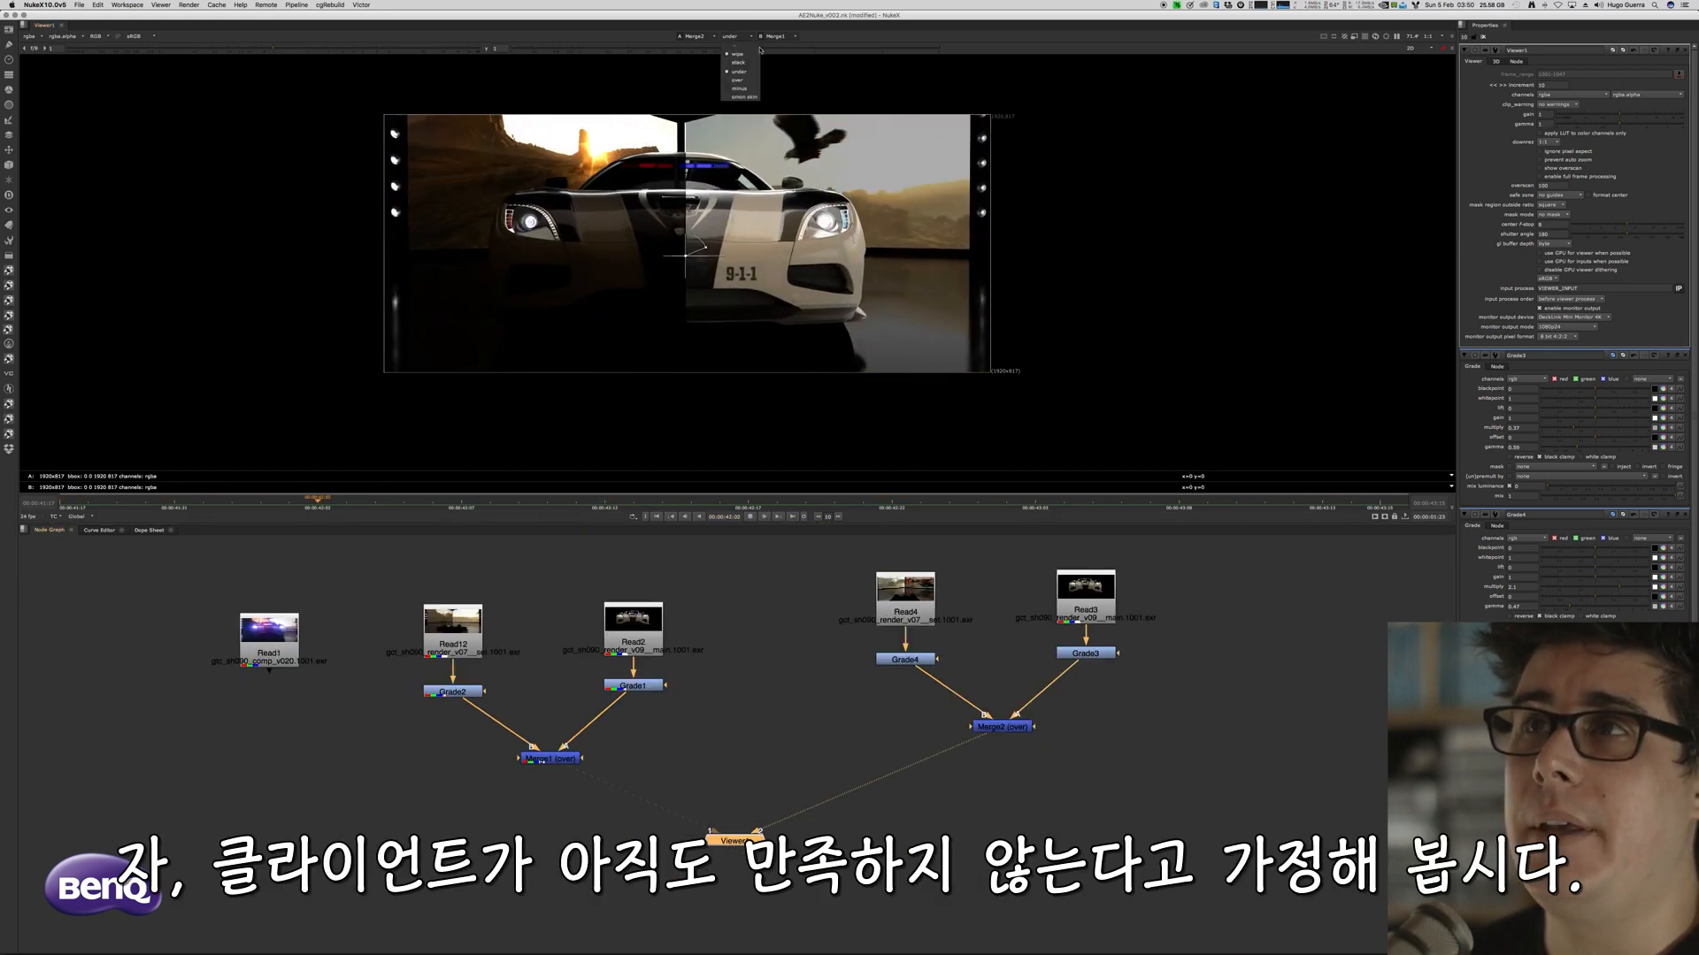
click(760, 49)
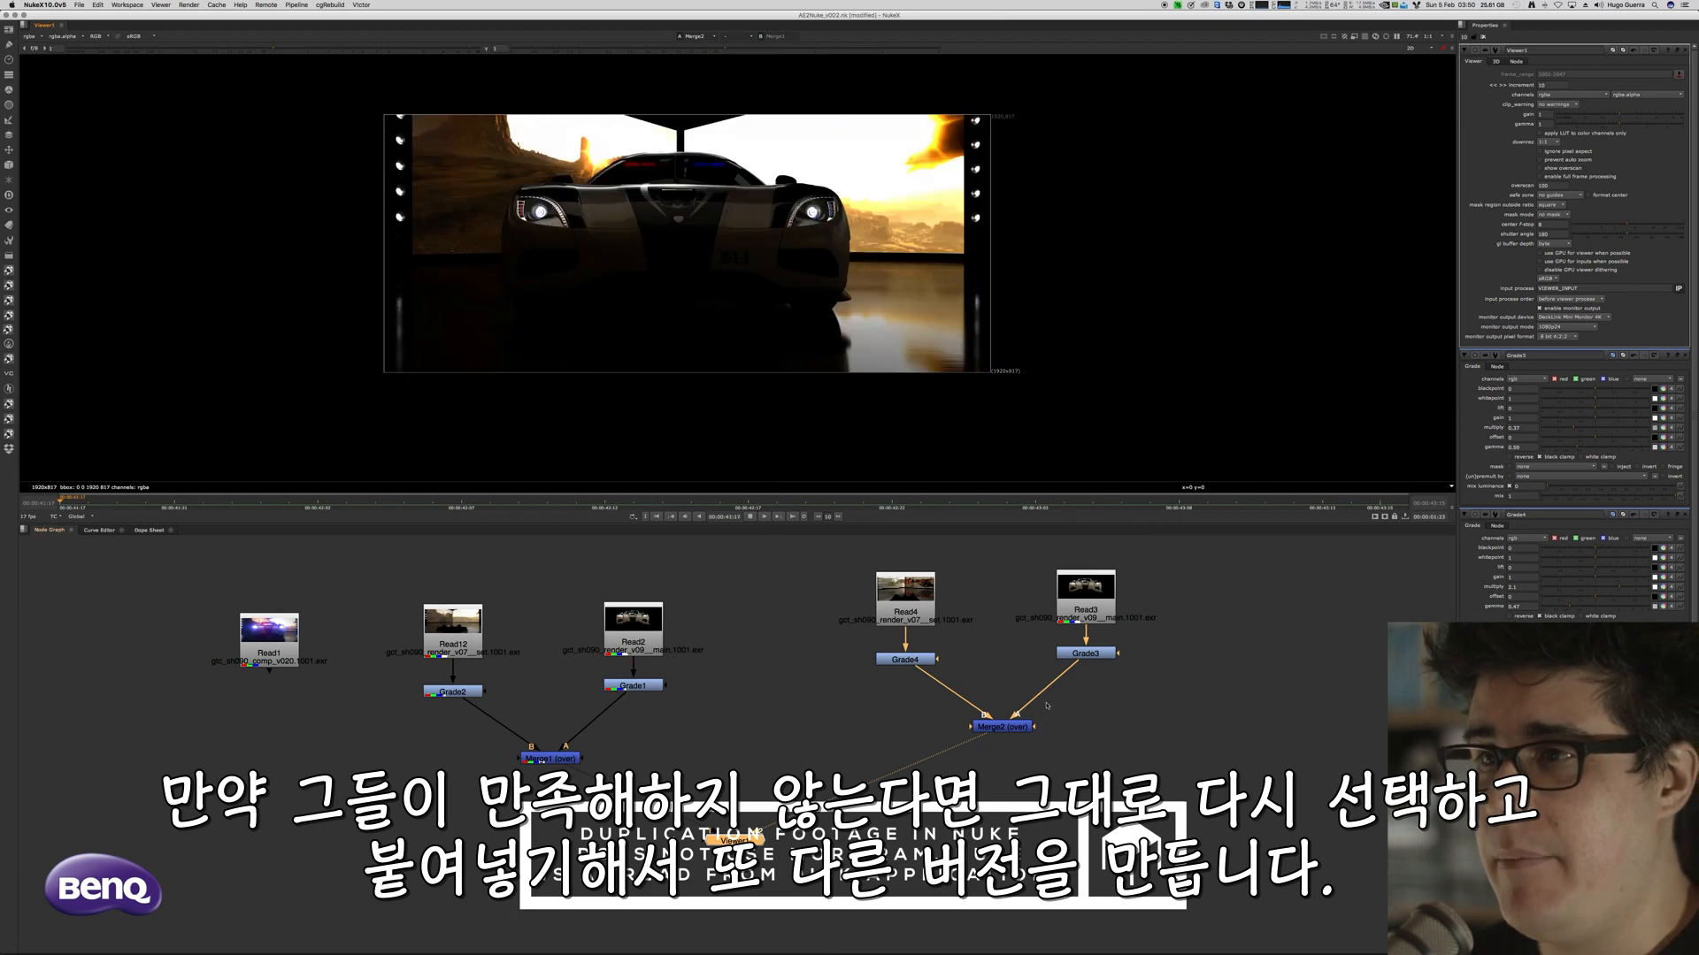
Duplicate the Read4, Read3, Grade4, Grade3 and Merge2 branch and place the copy beside the second branch
middle_drag(1047, 705, 898, 723)
drag(1064, 557, 640, 796)
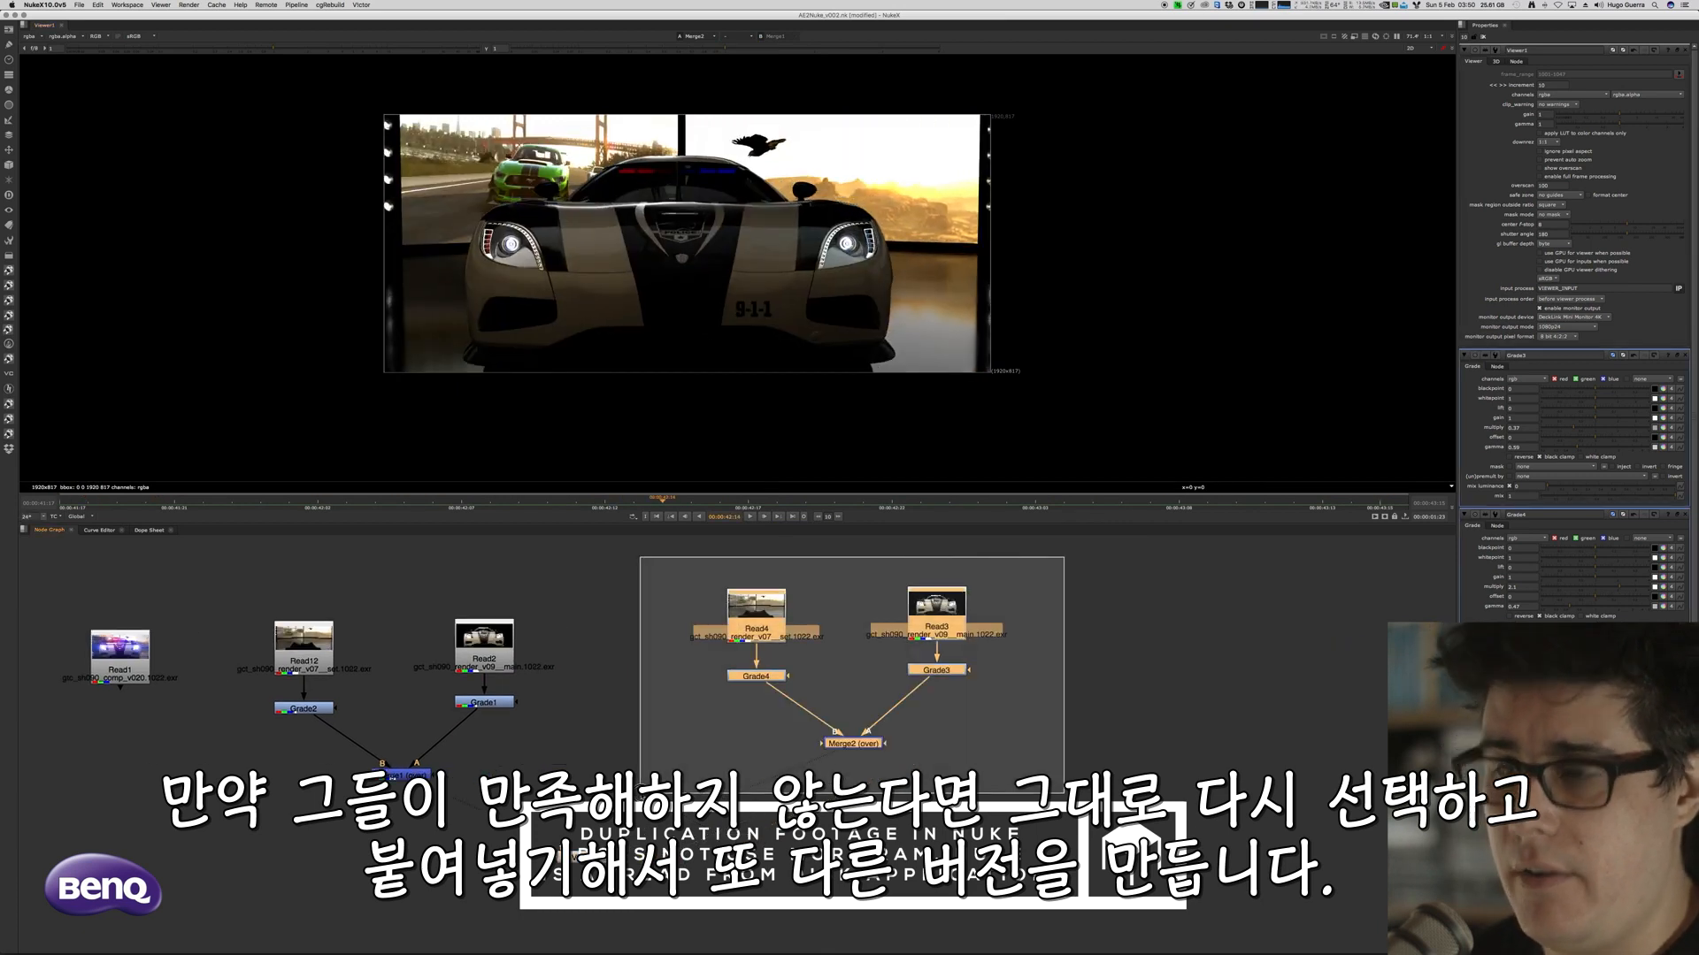
key(ctrl+c)
key(ctrl+v)
drag(1043, 756, 1194, 623)
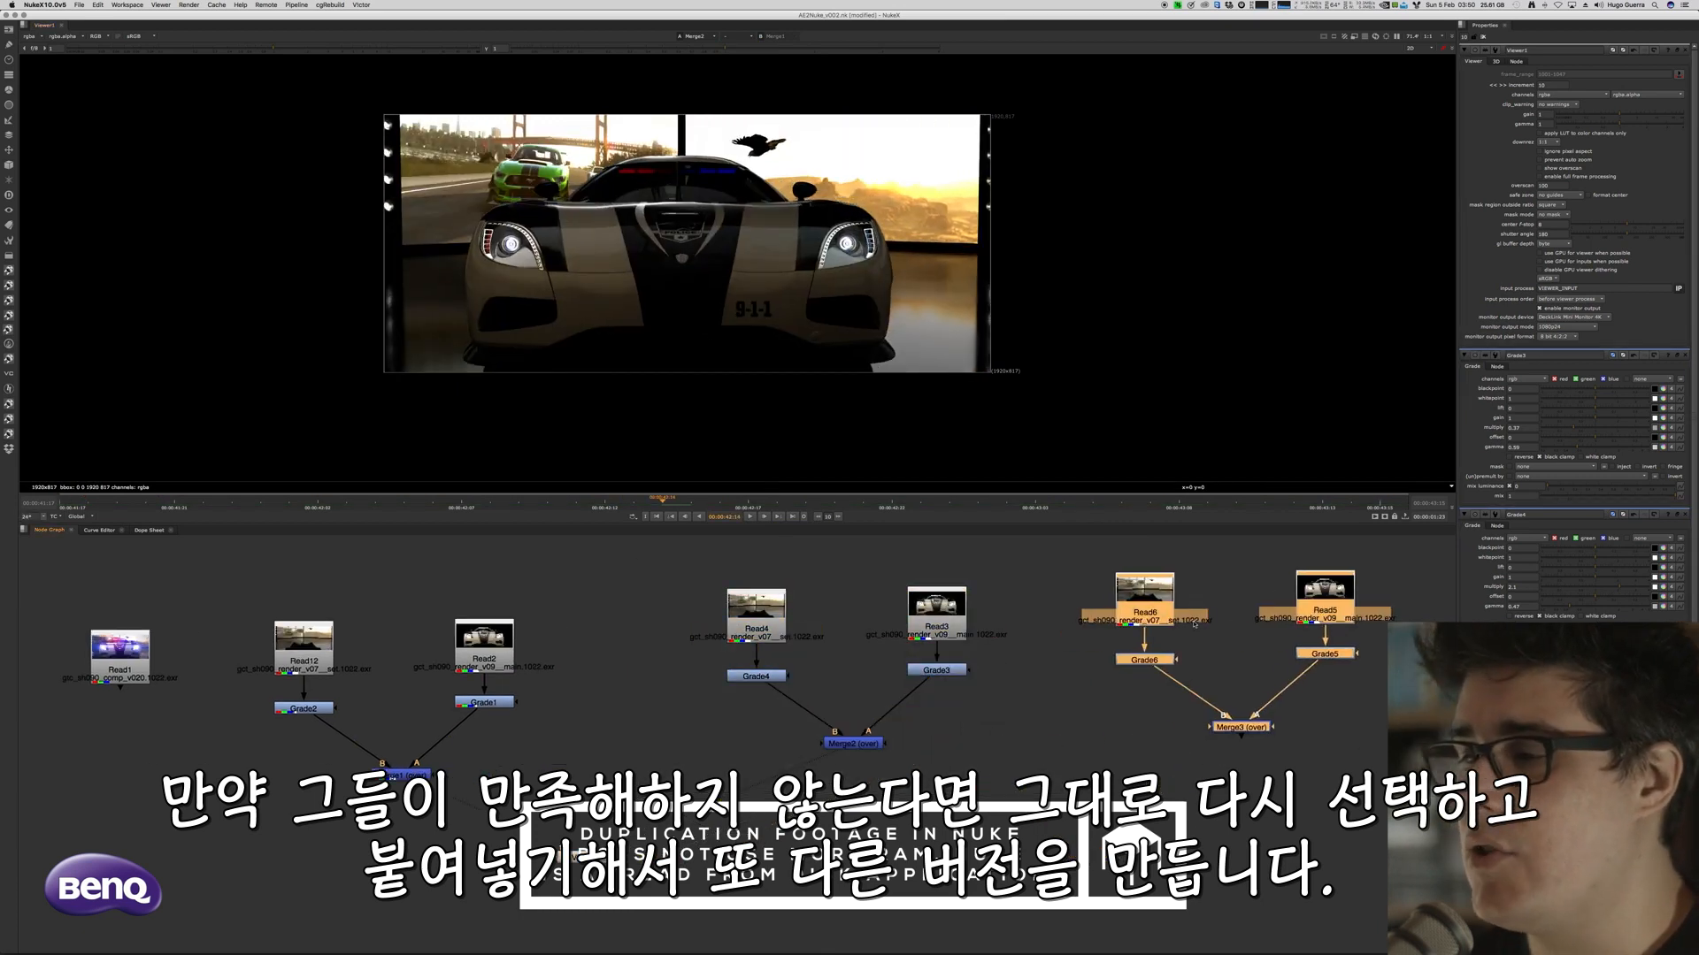
click(1195, 622)
Delete the two Grade nodes, Grade6 and Grade5, from the newly pasted branch
click(1144, 660)
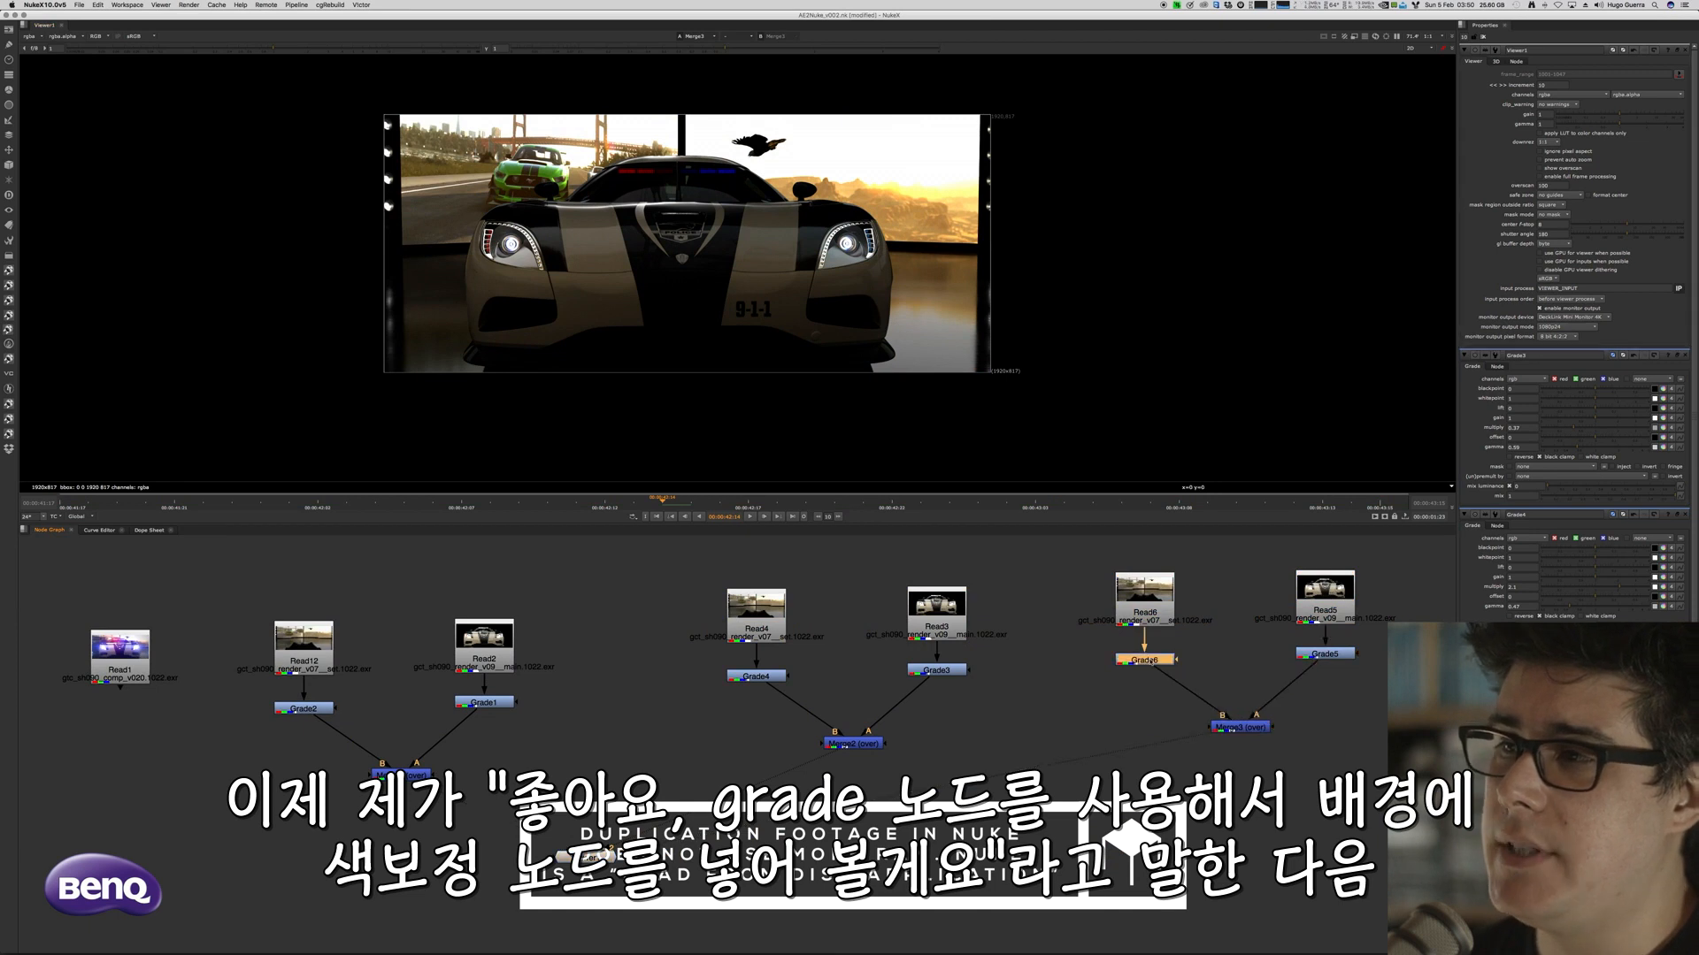
key(Delete)
click(1322, 654)
key(Delete)
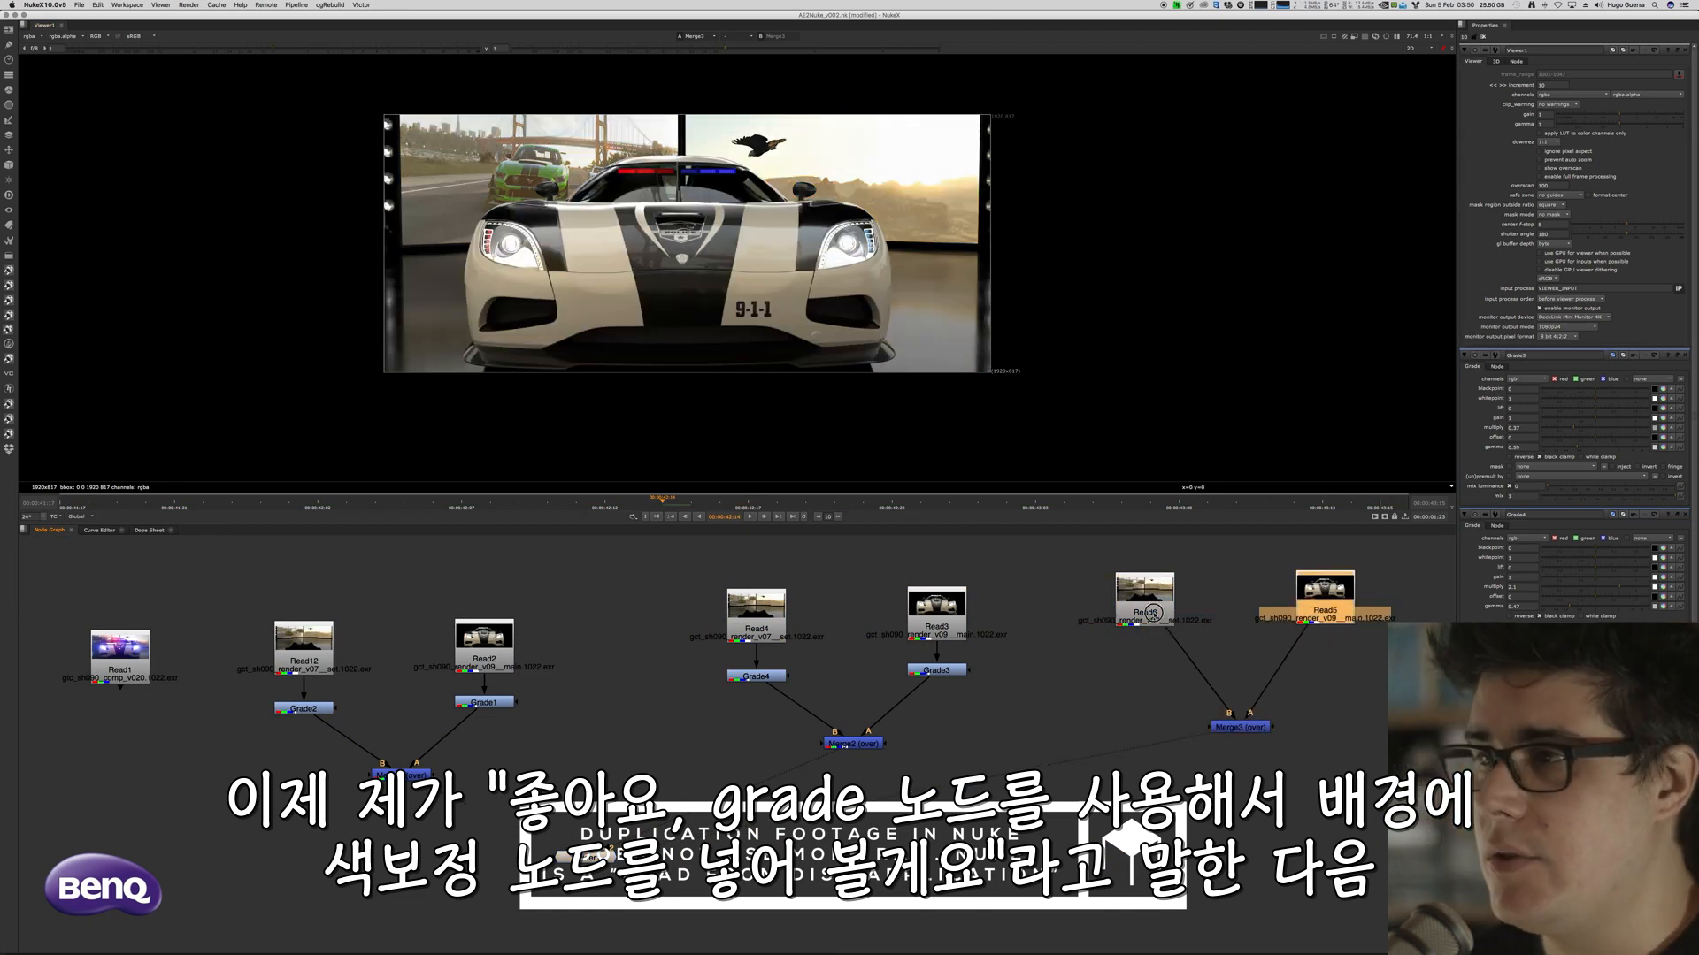
Insert a ColorCorrect node after Read6 in the new branch and display its output in the viewer
click(1151, 612)
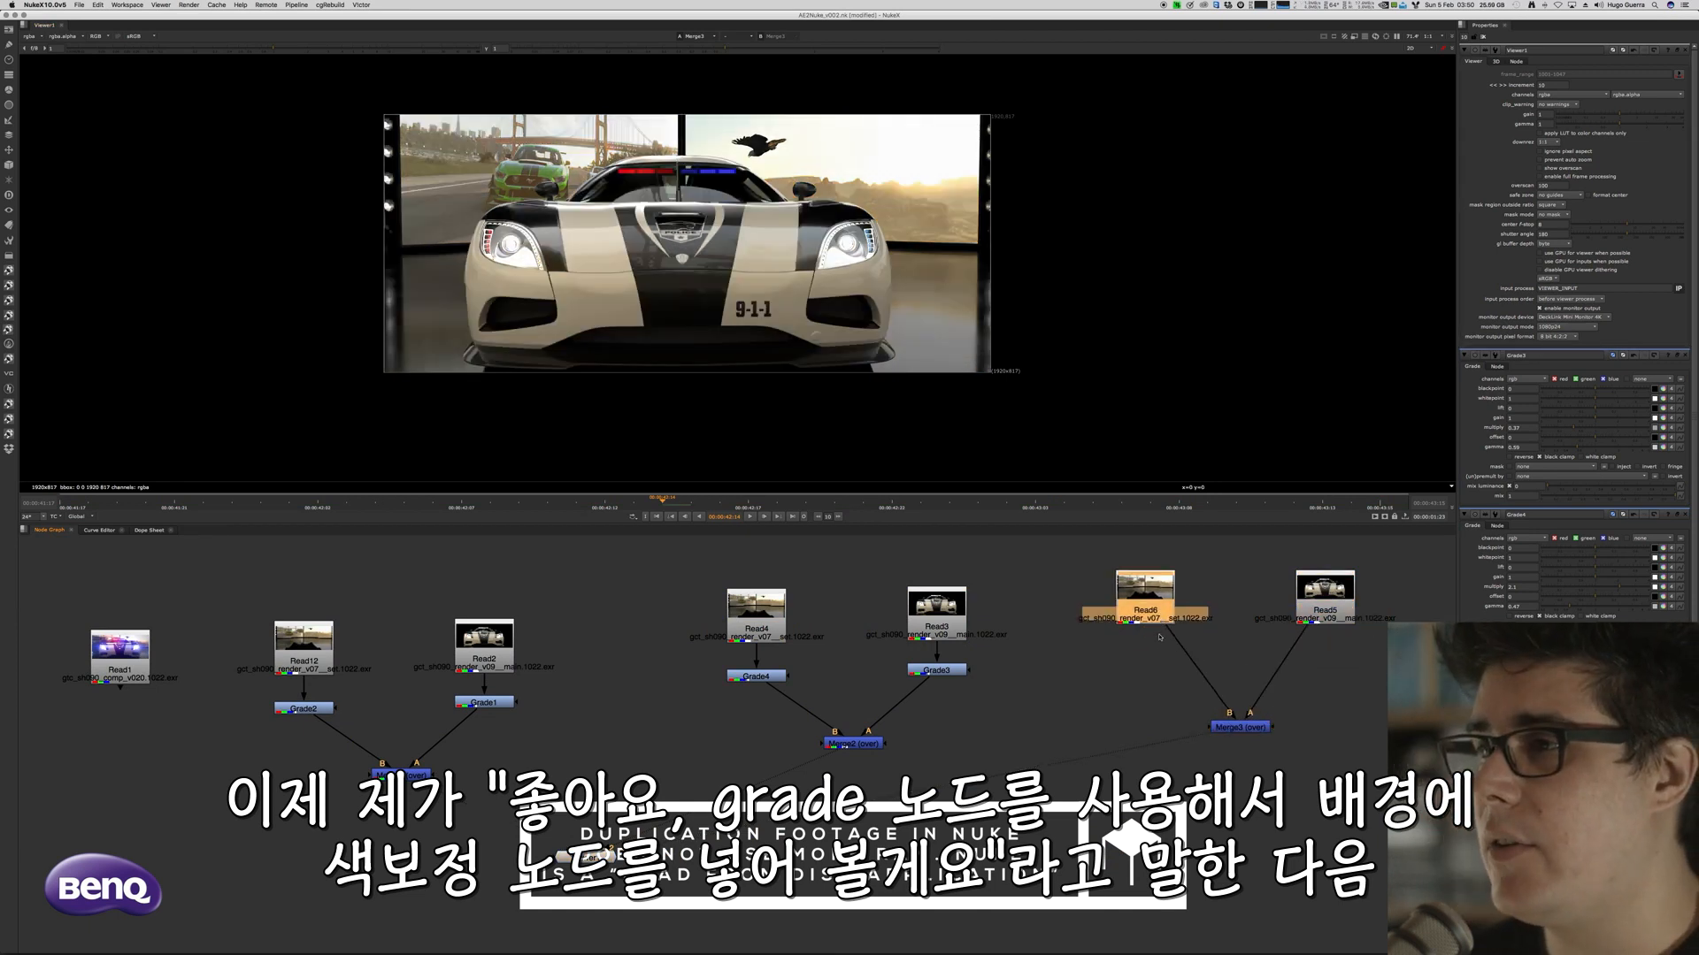
key(c)
key(1)
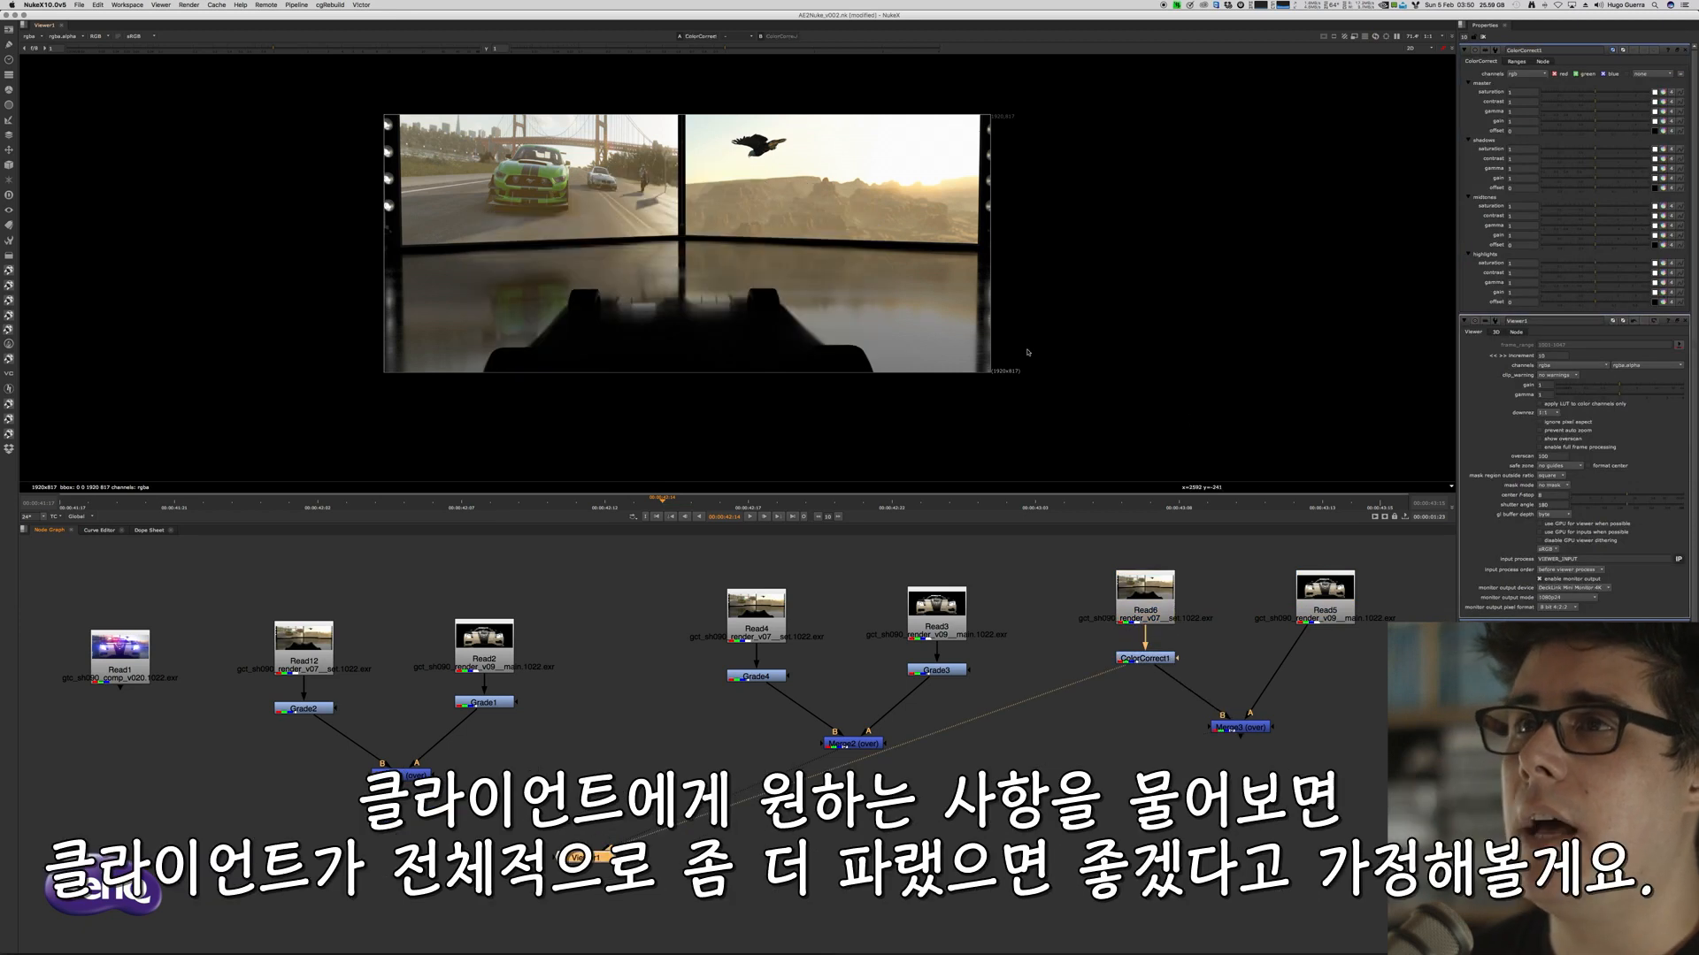
scroll(708, 230, up, 2)
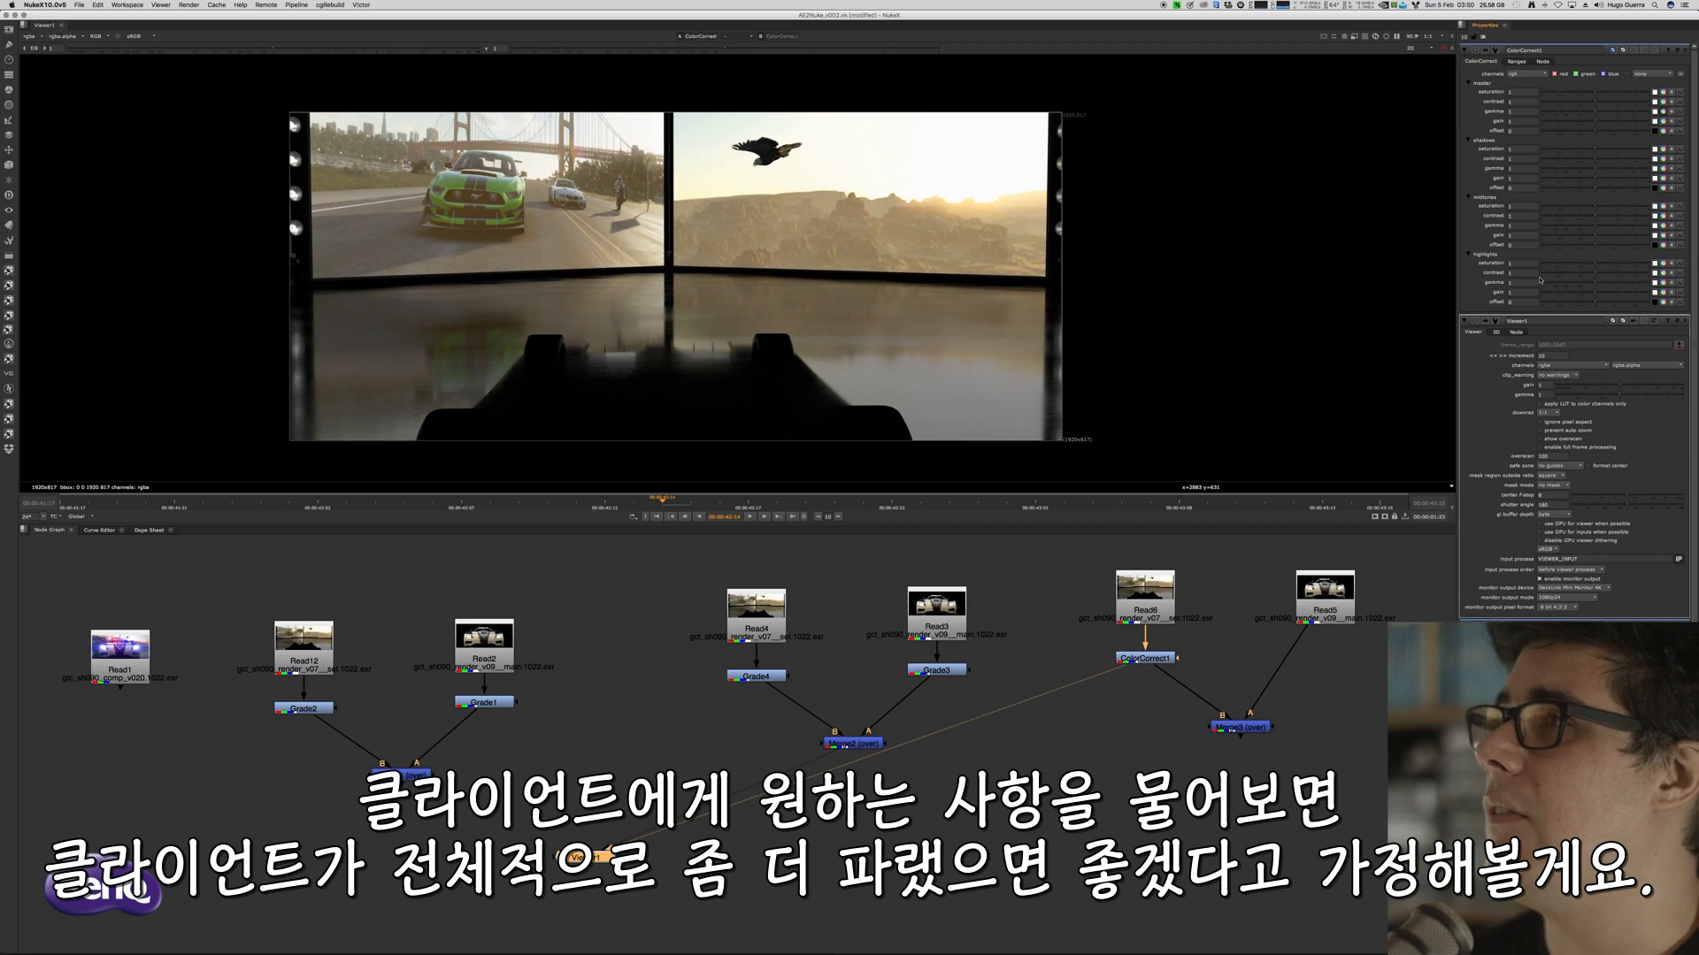
Tint the set layer blue-cyan with the master gamma colour of ColorCorrect1, and display Merge3 in the viewer
click(1663, 111)
drag(1097, 682, 1068, 687)
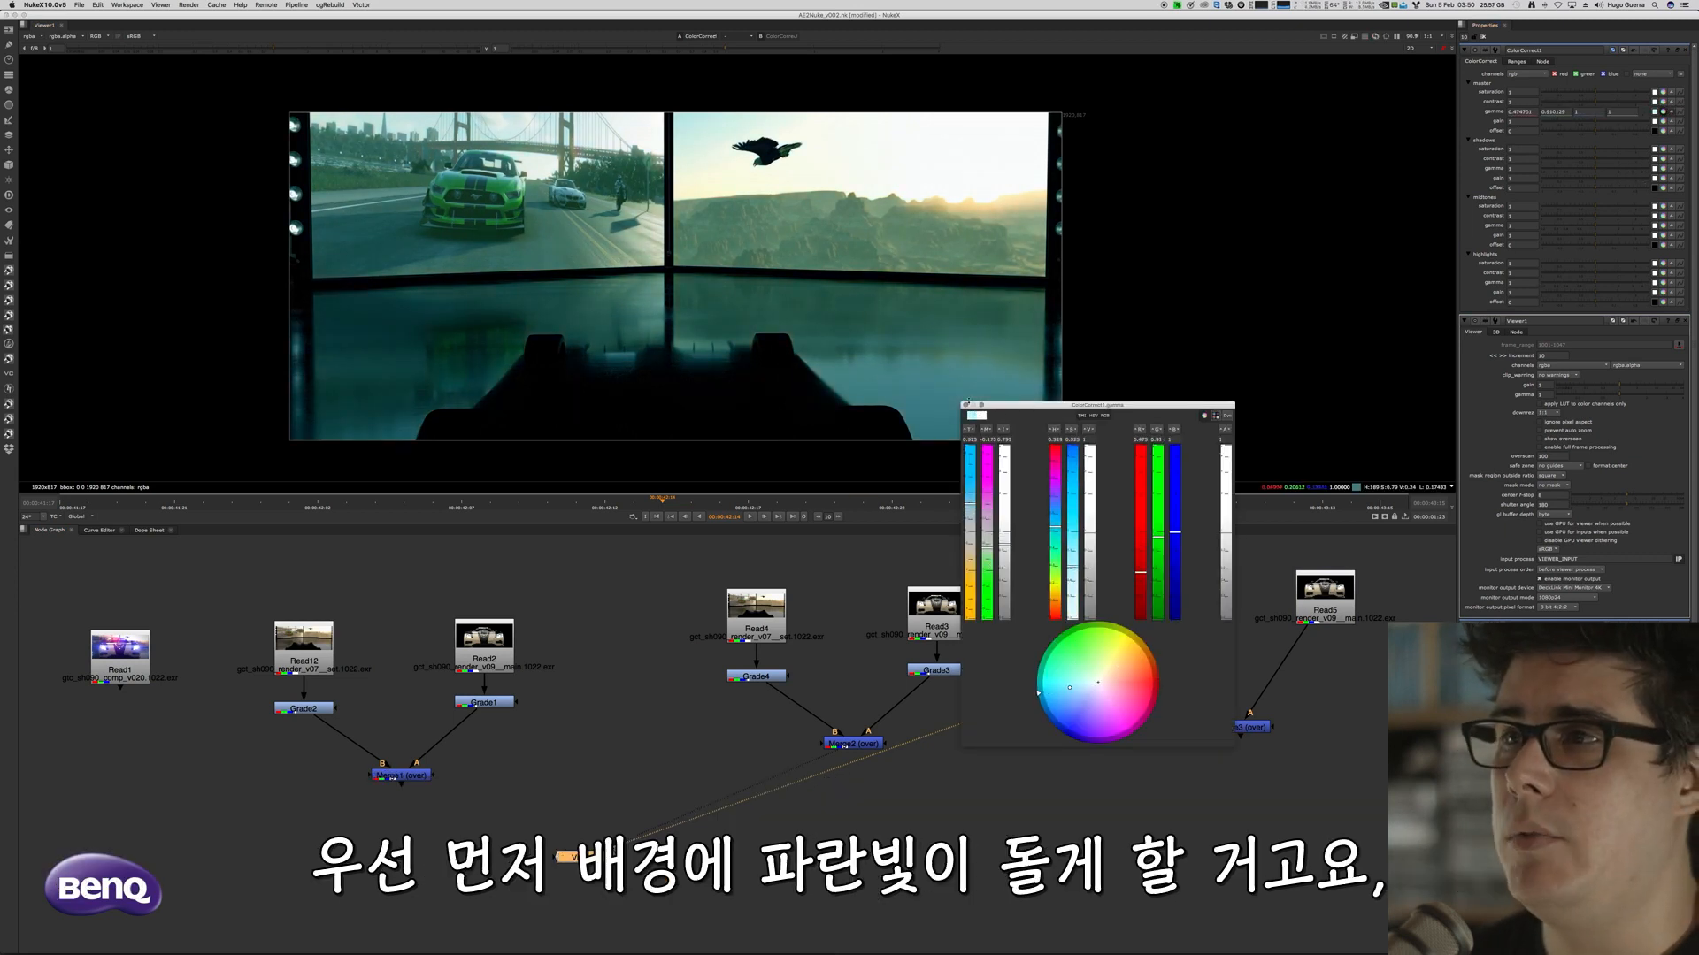
click(965, 405)
click(1242, 726)
key(1)
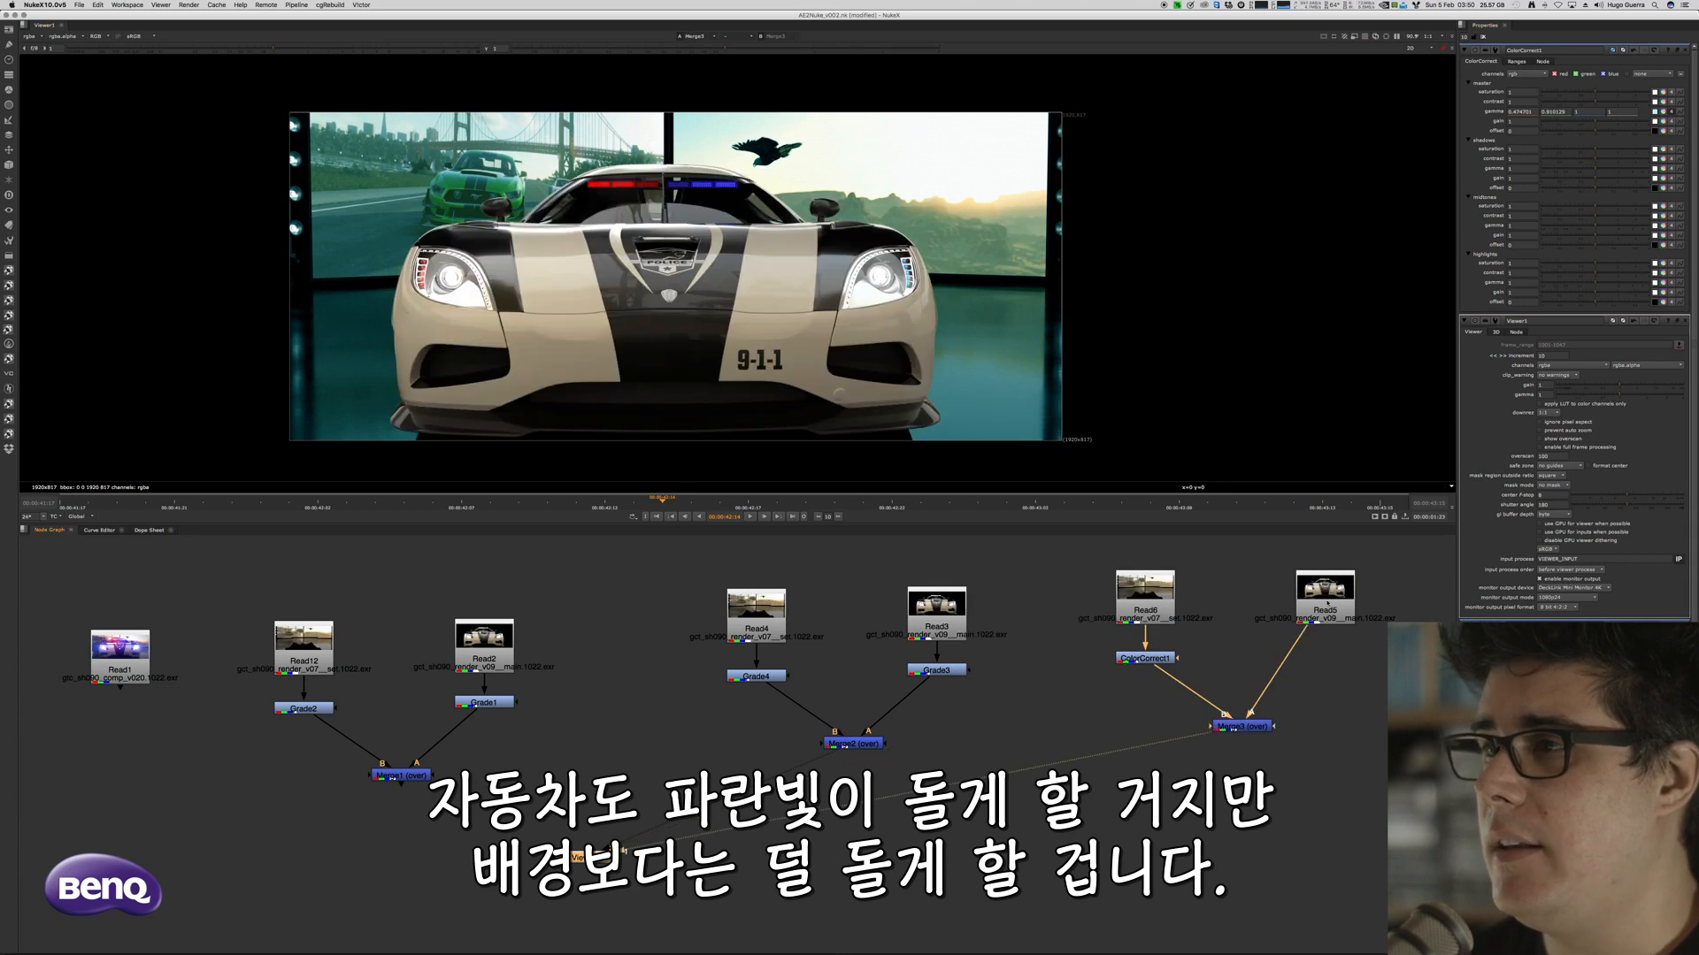
Display the Read5 car render in the viewer and insert a ColorCorrect node after it
click(1324, 611)
key(1)
double_click(1324, 611)
key(c)
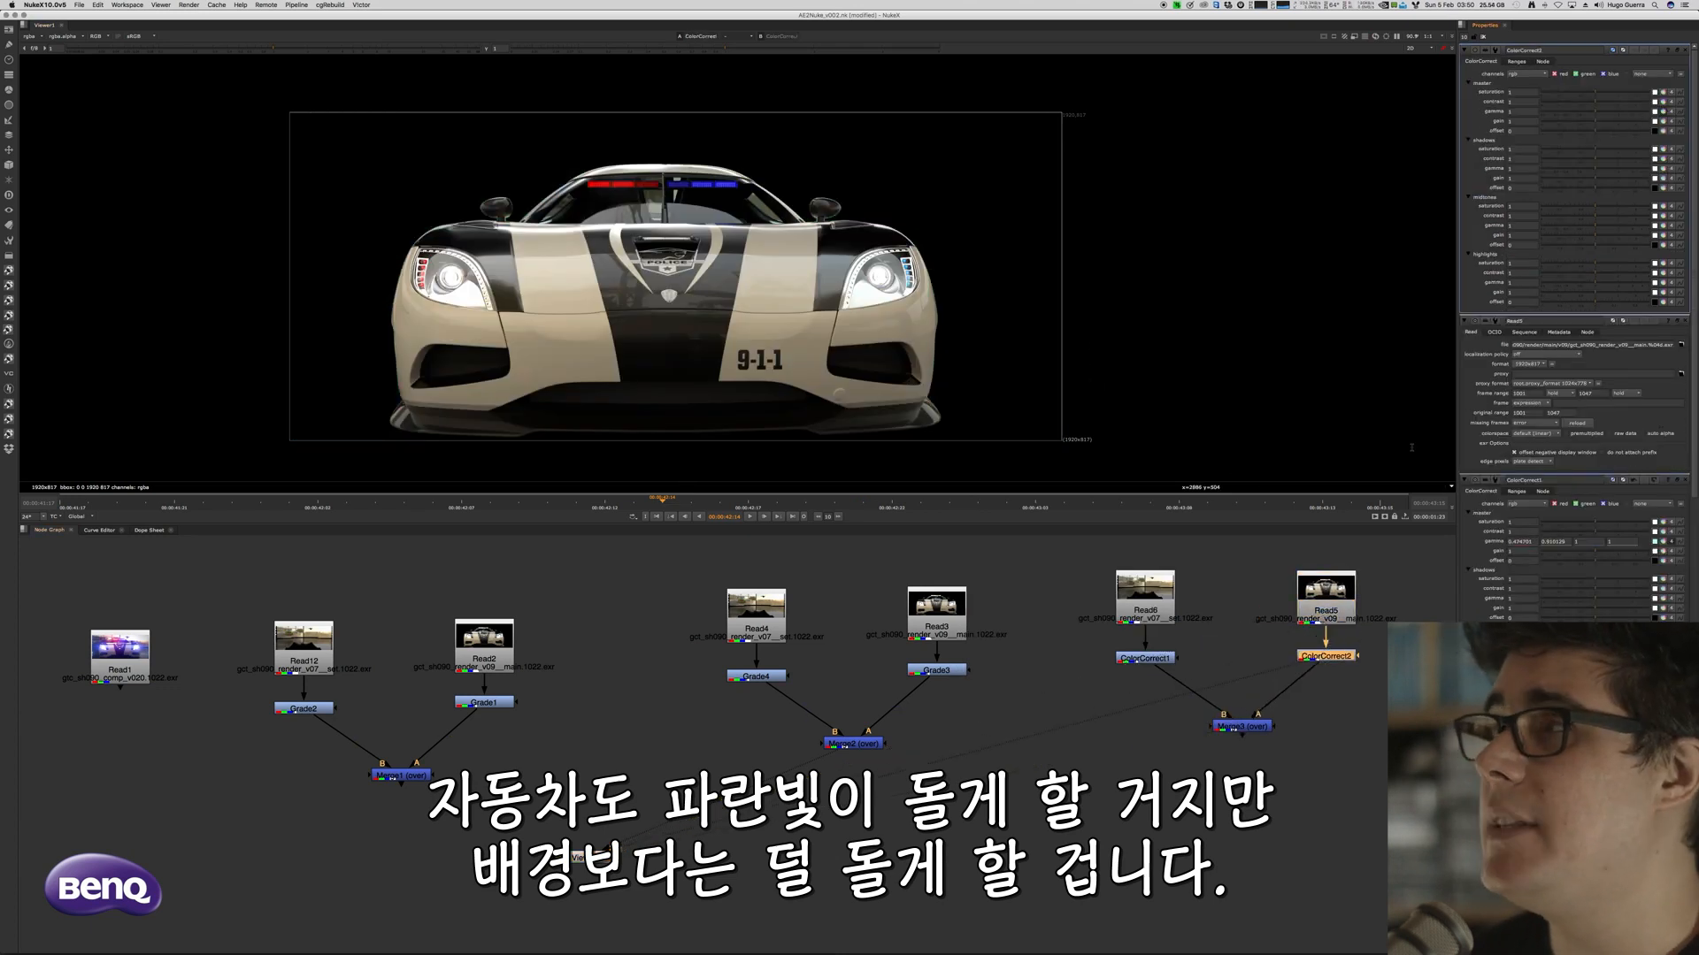
Give the car a slight blue tint with the master gamma colour of ColorCorrect2, and display the Merge3 composite
click(1664, 112)
drag(1113, 676, 1086, 696)
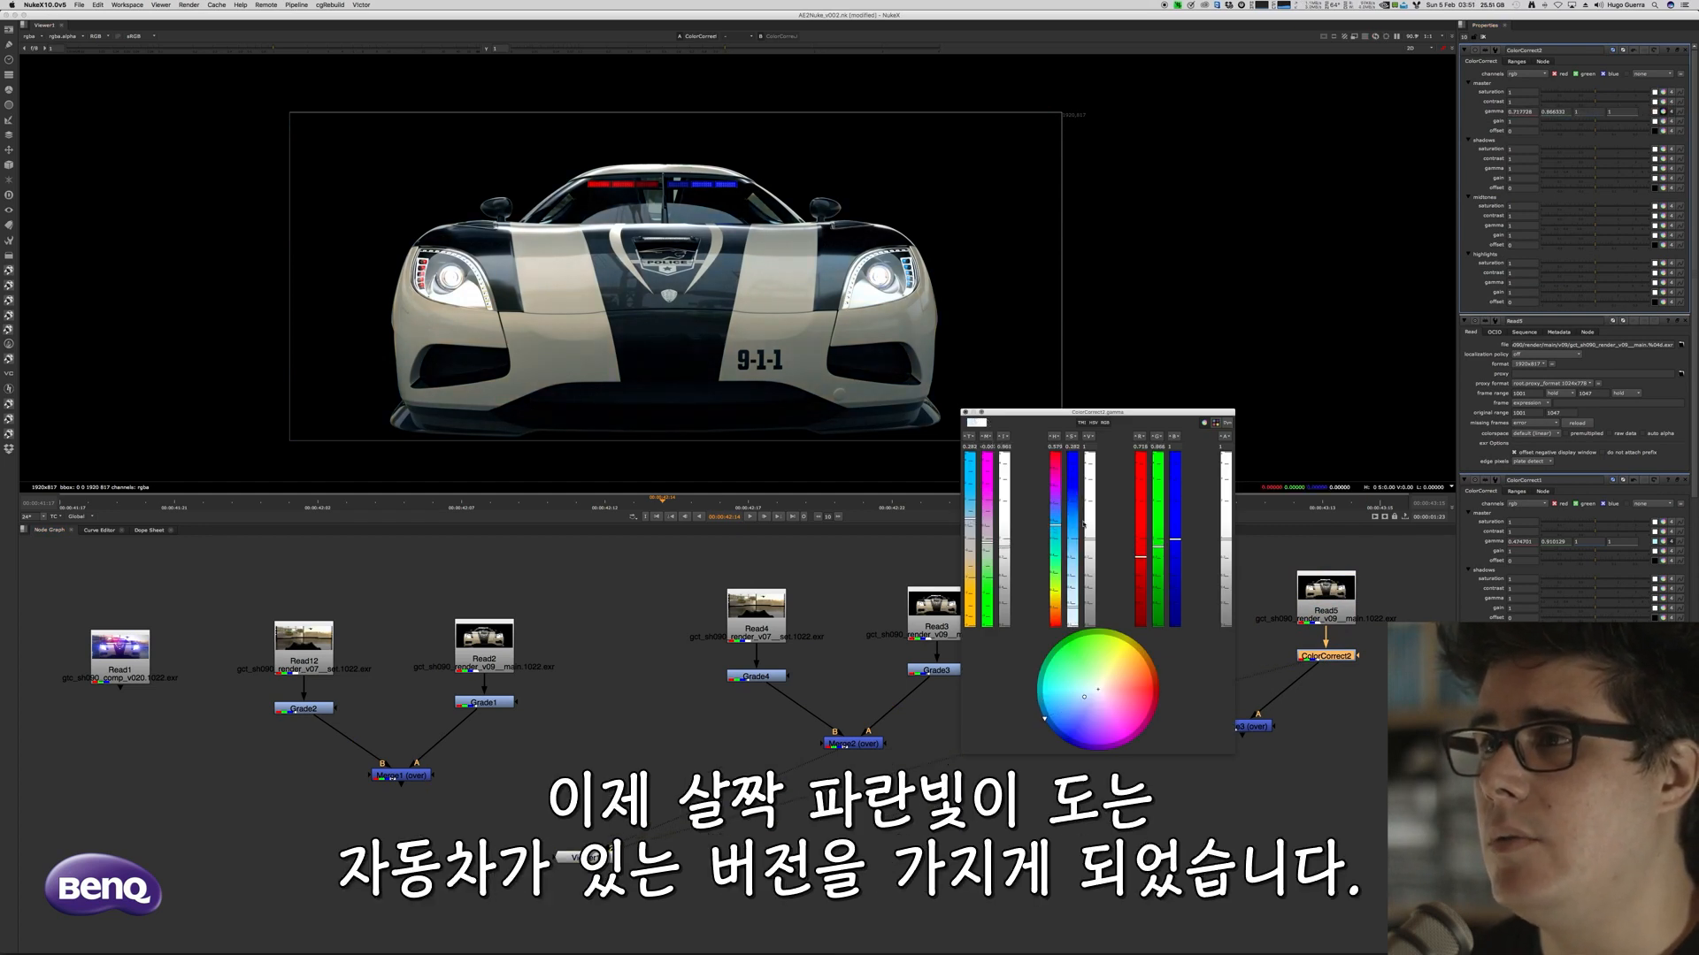
click(1243, 726)
key(1)
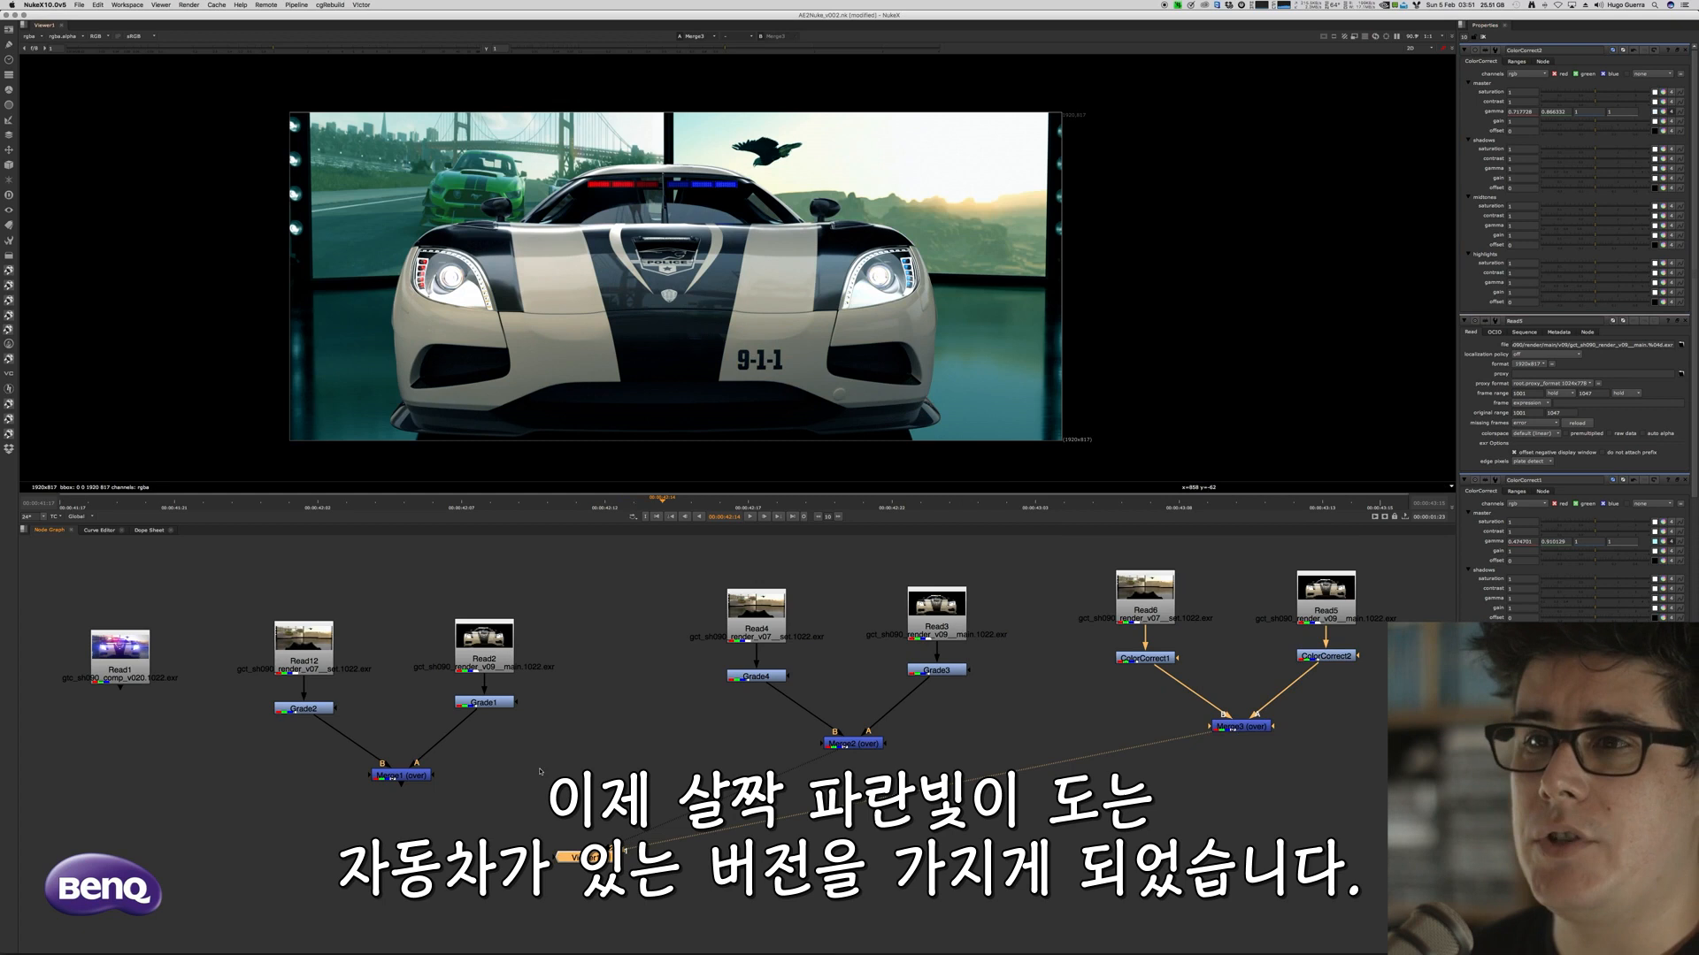
Review the first version from Merge1 and the finished comp from Read1 in the viewer
click(420, 775)
key(1)
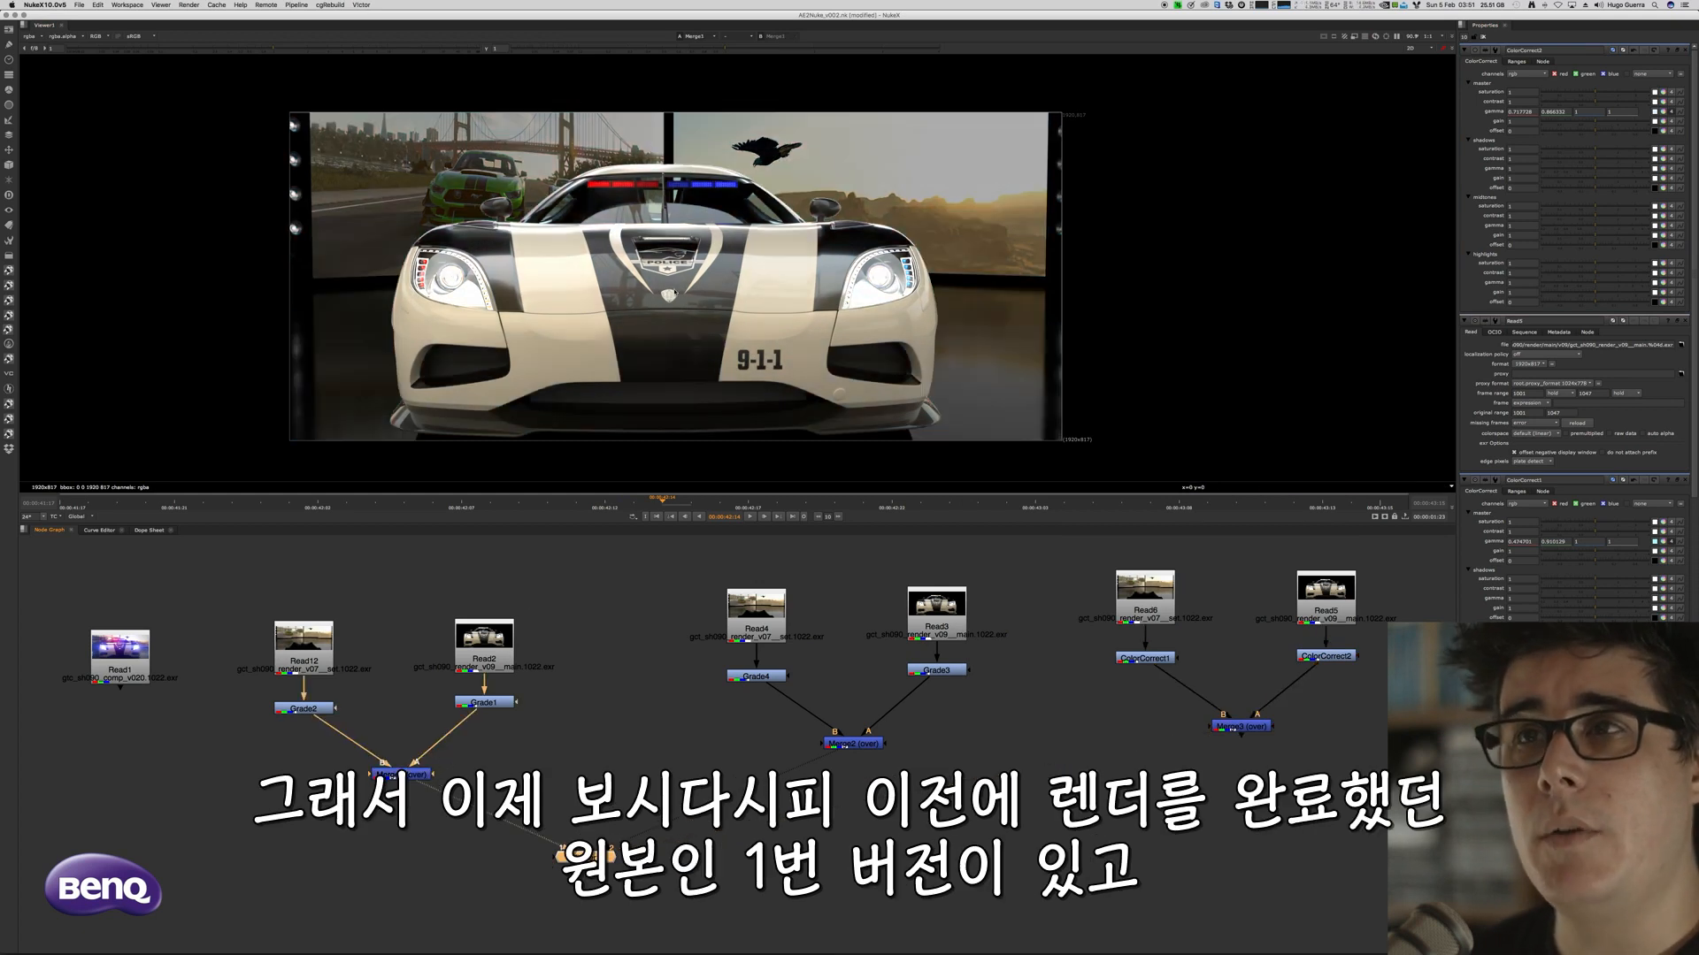
click(137, 682)
key(1)
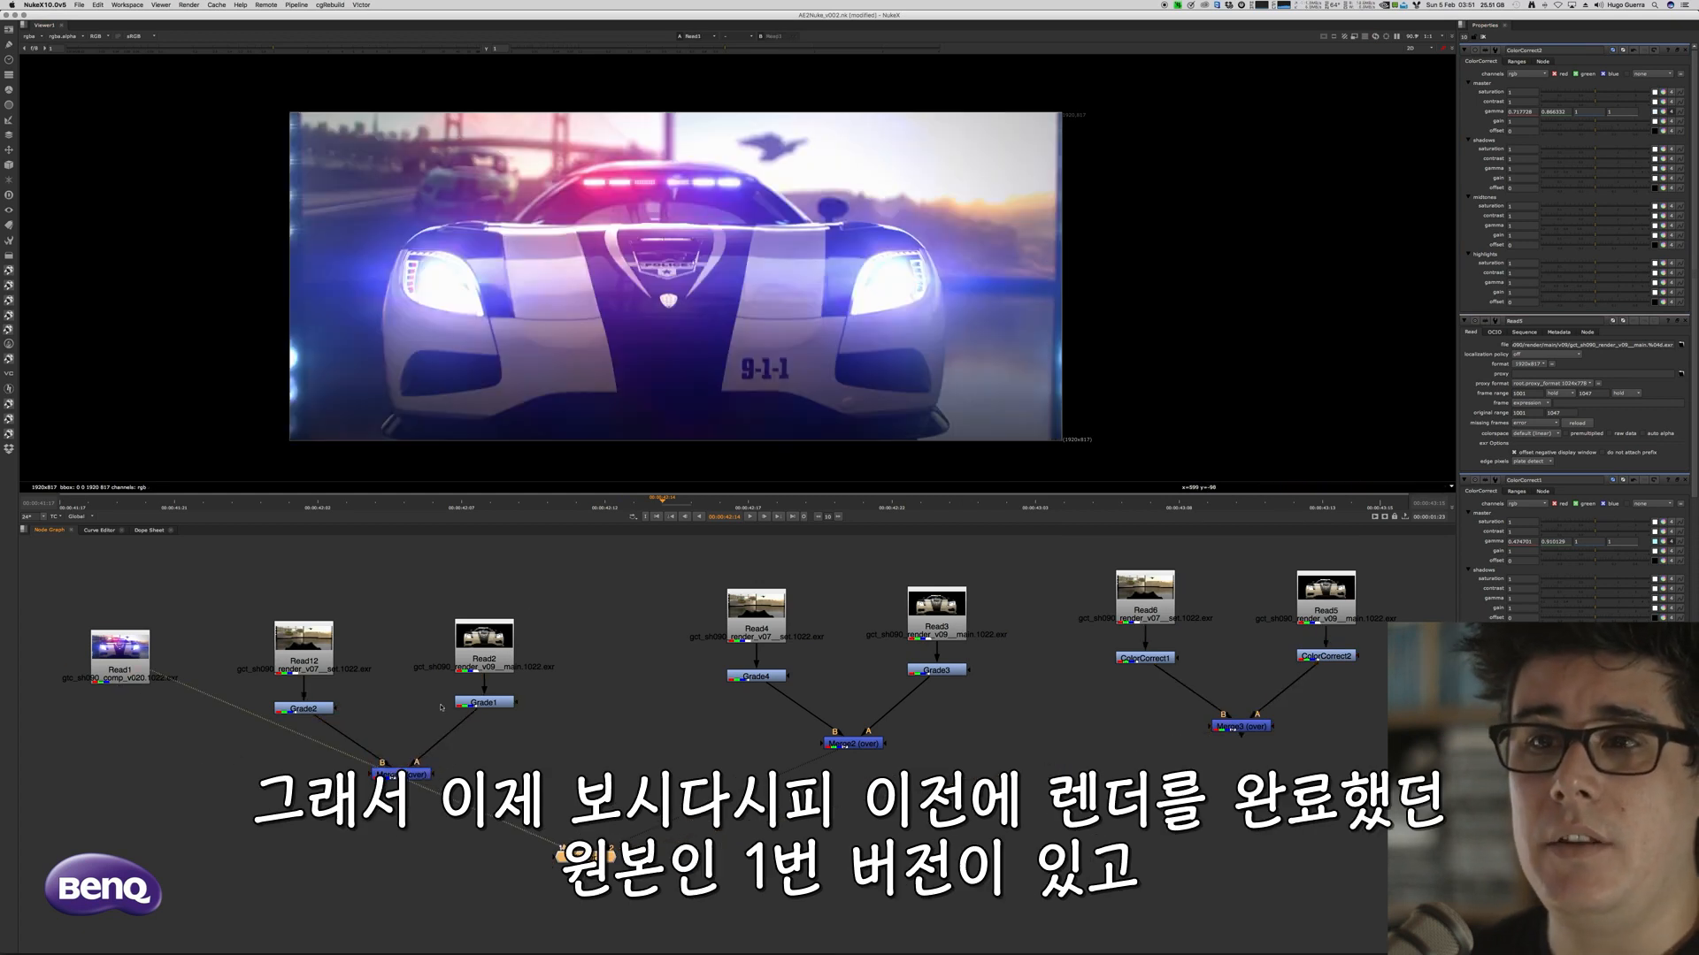
Connect Merge1, Merge2 and Merge3 to inputs 2, 3 and 4 of the Viewer1 node
drag(586, 838, 471, 877)
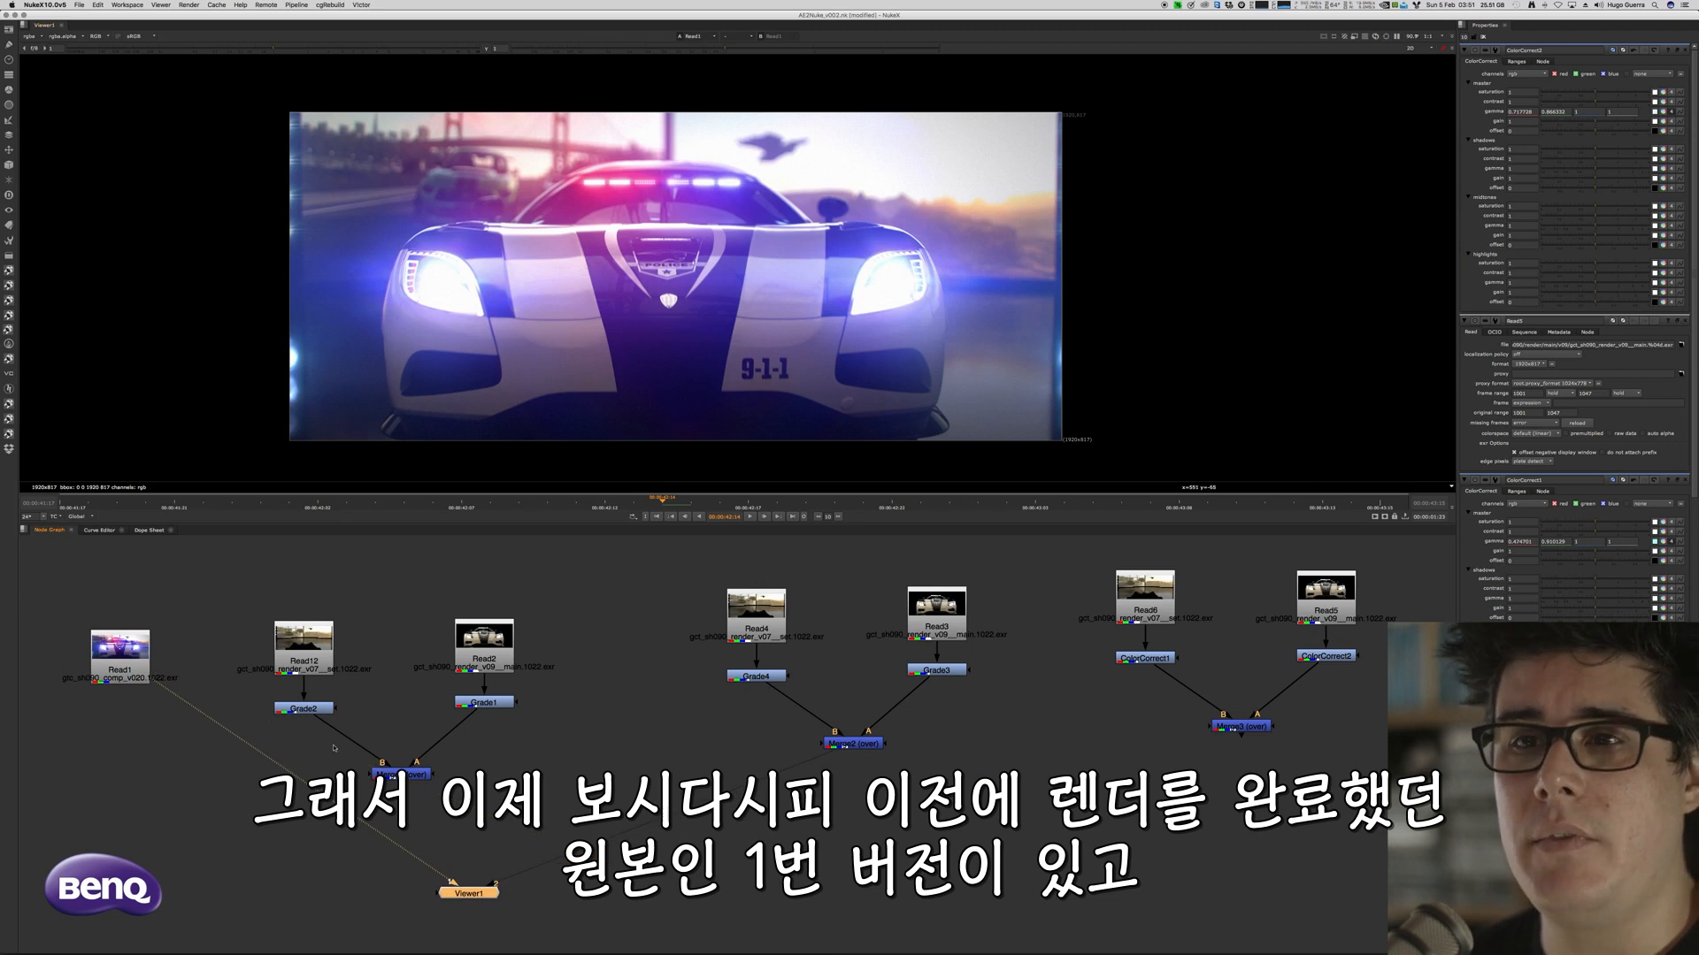
click(429, 774)
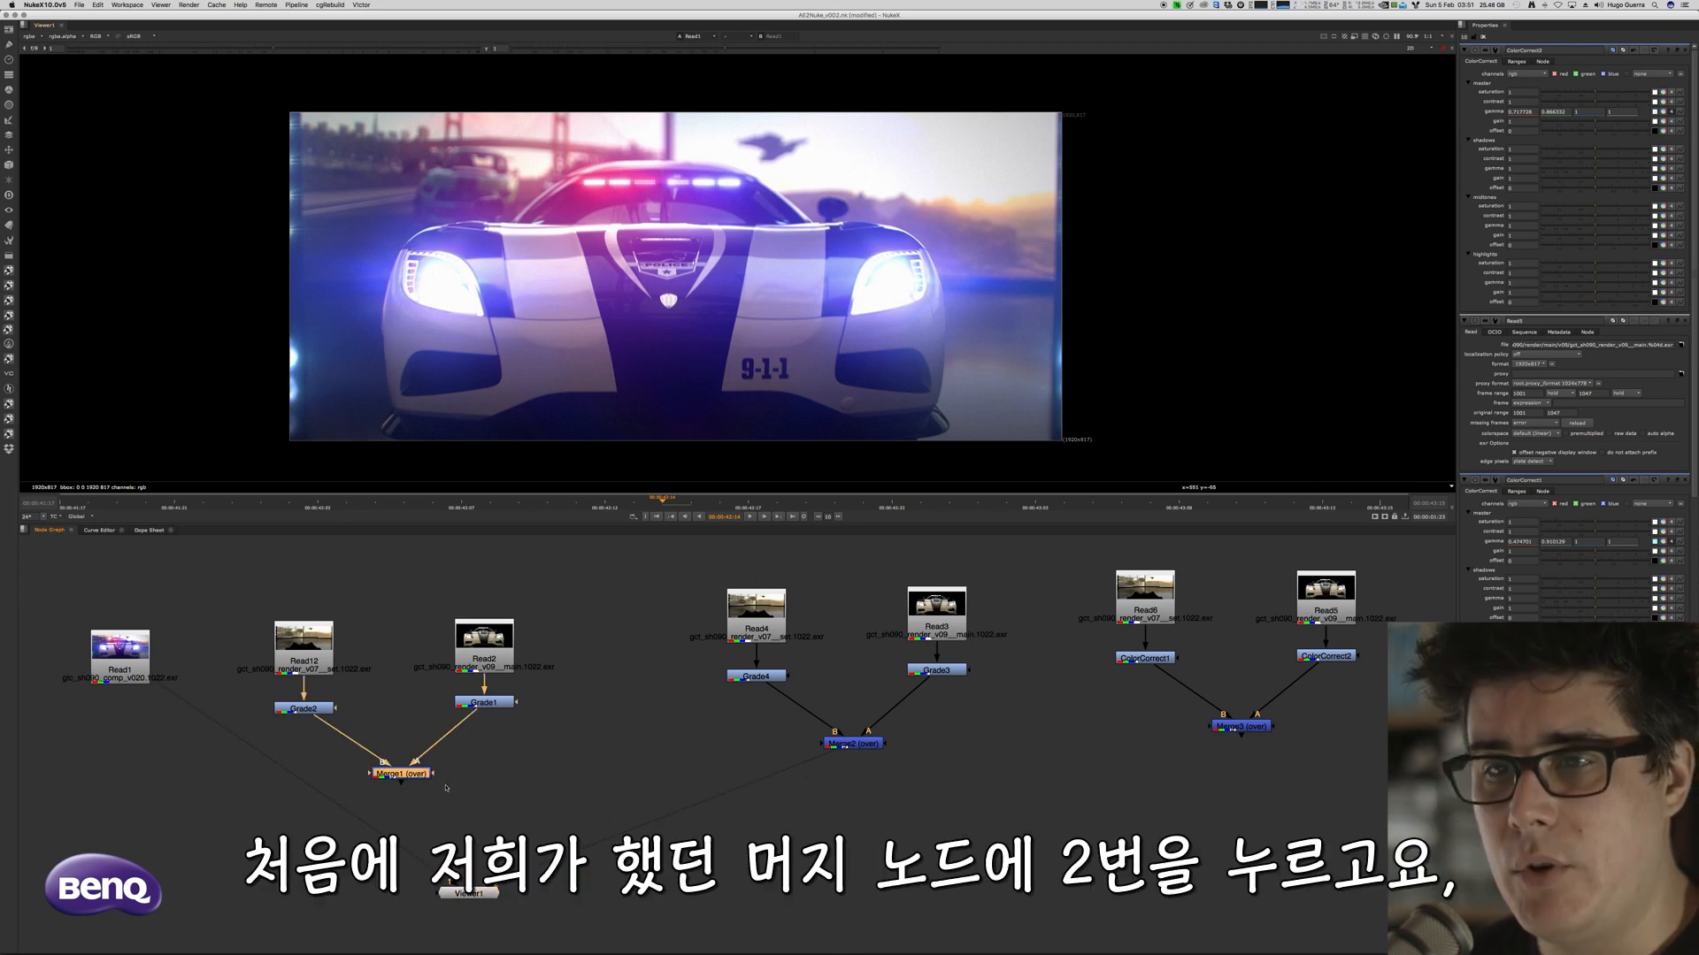
key(2)
drag(416, 775, 442, 768)
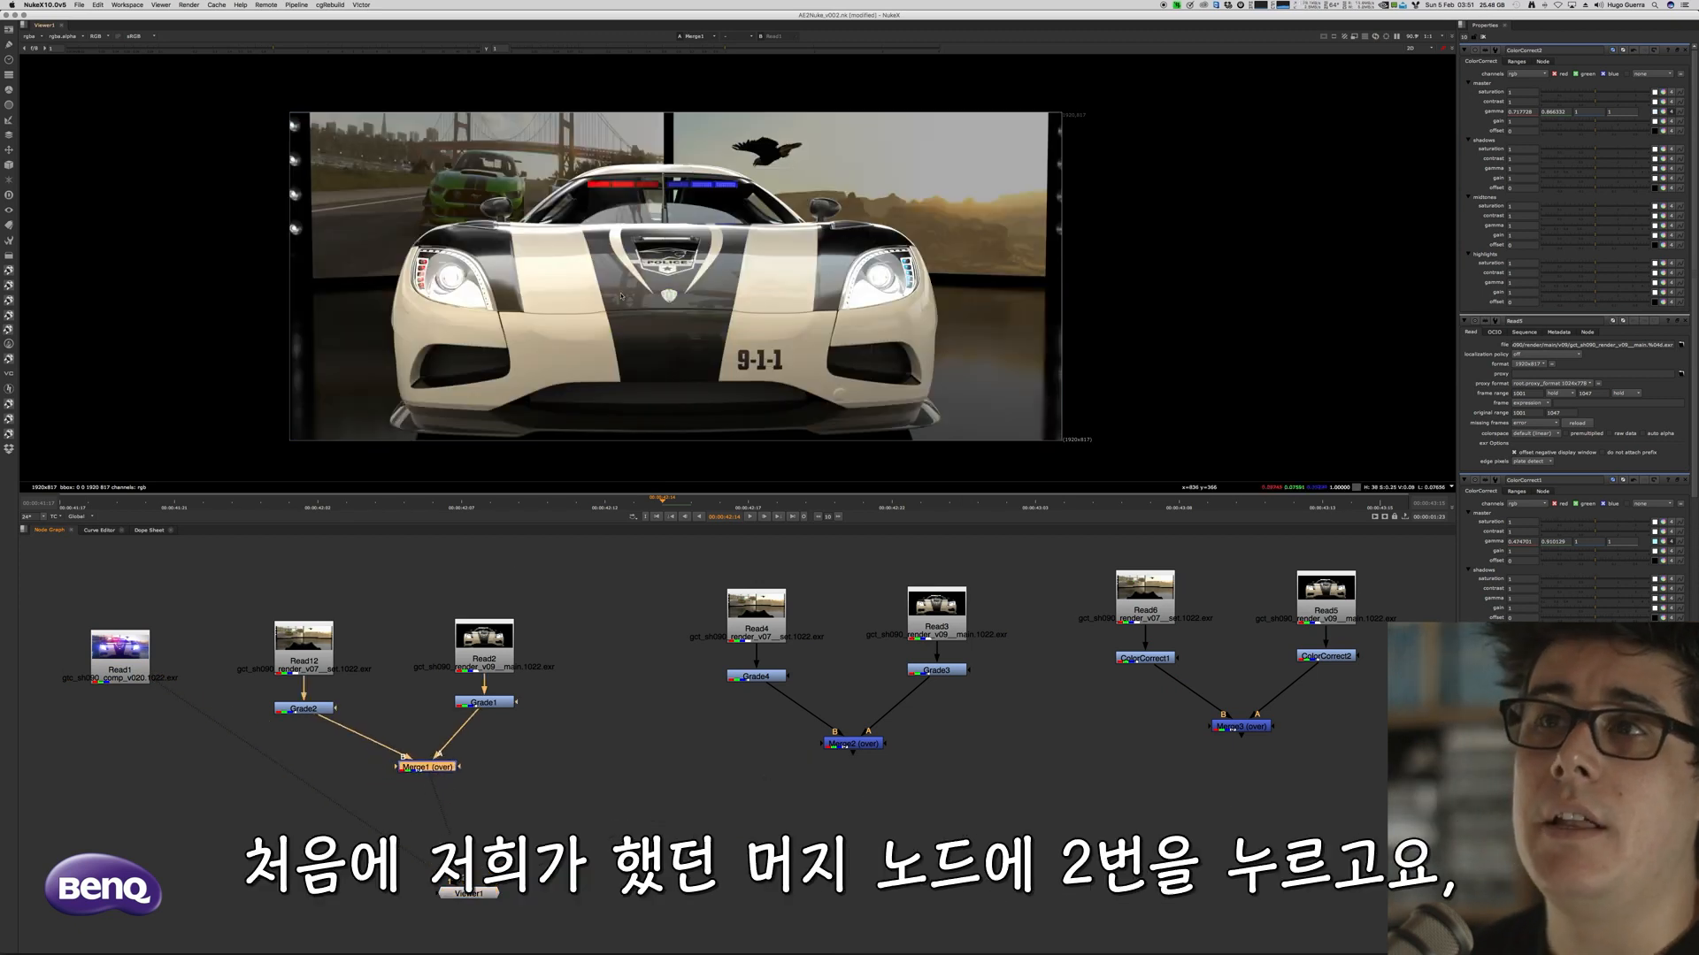
click(871, 744)
key(2)
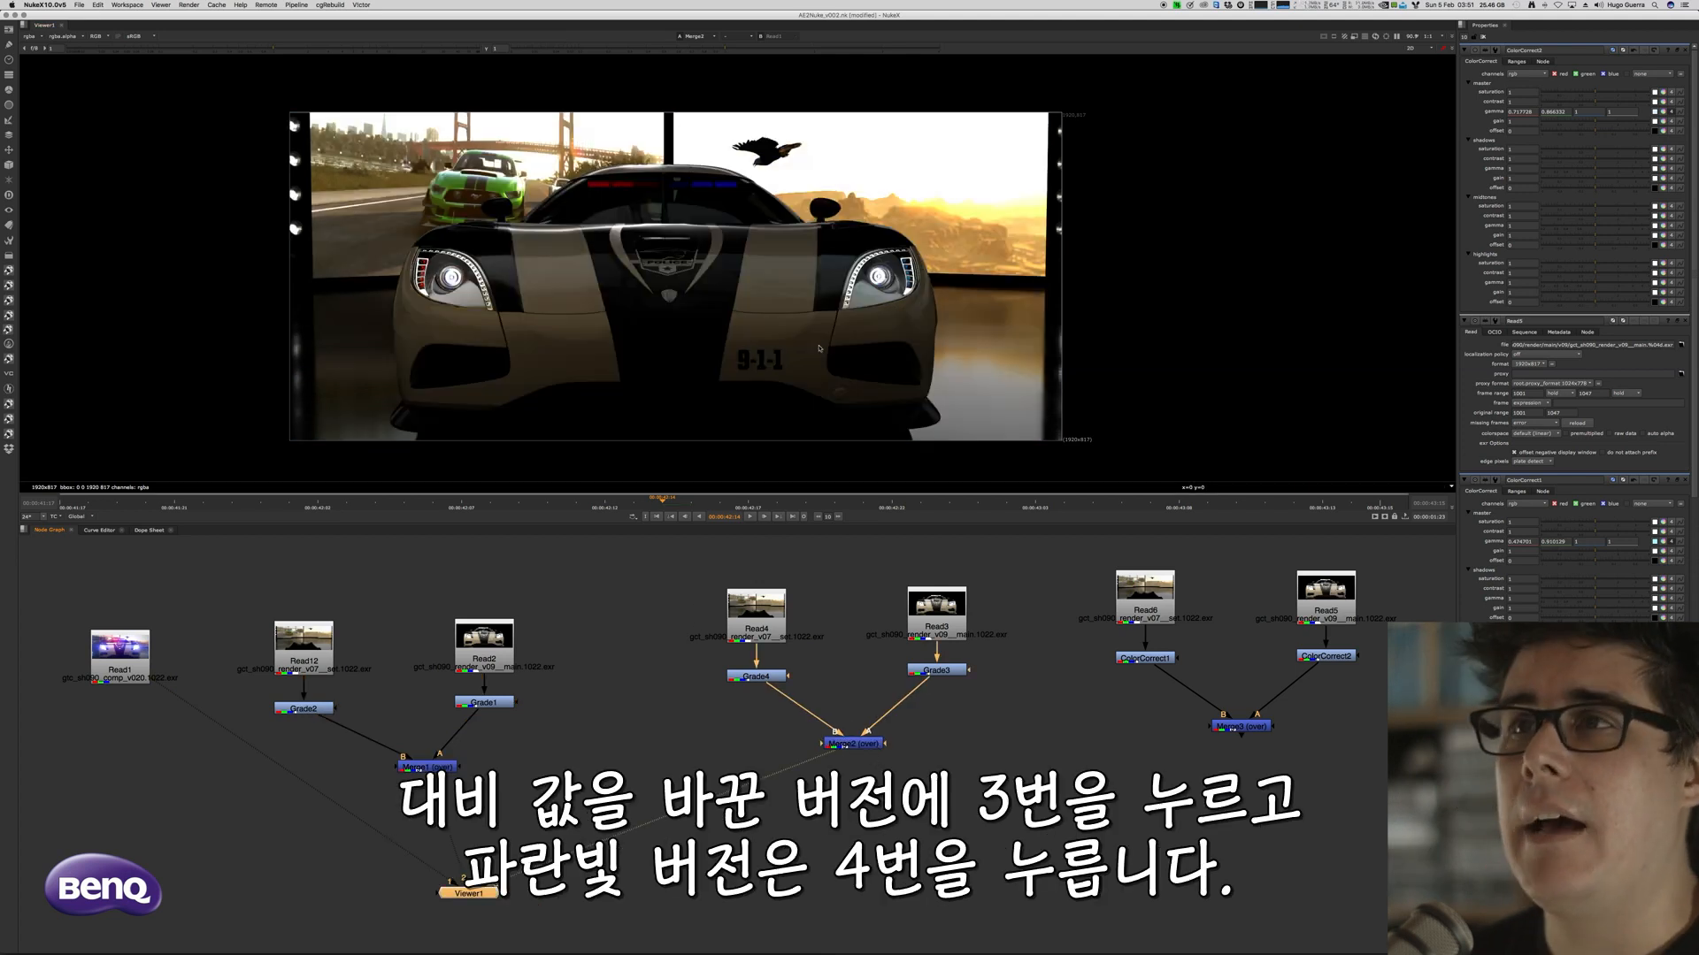
click(1223, 728)
key(3)
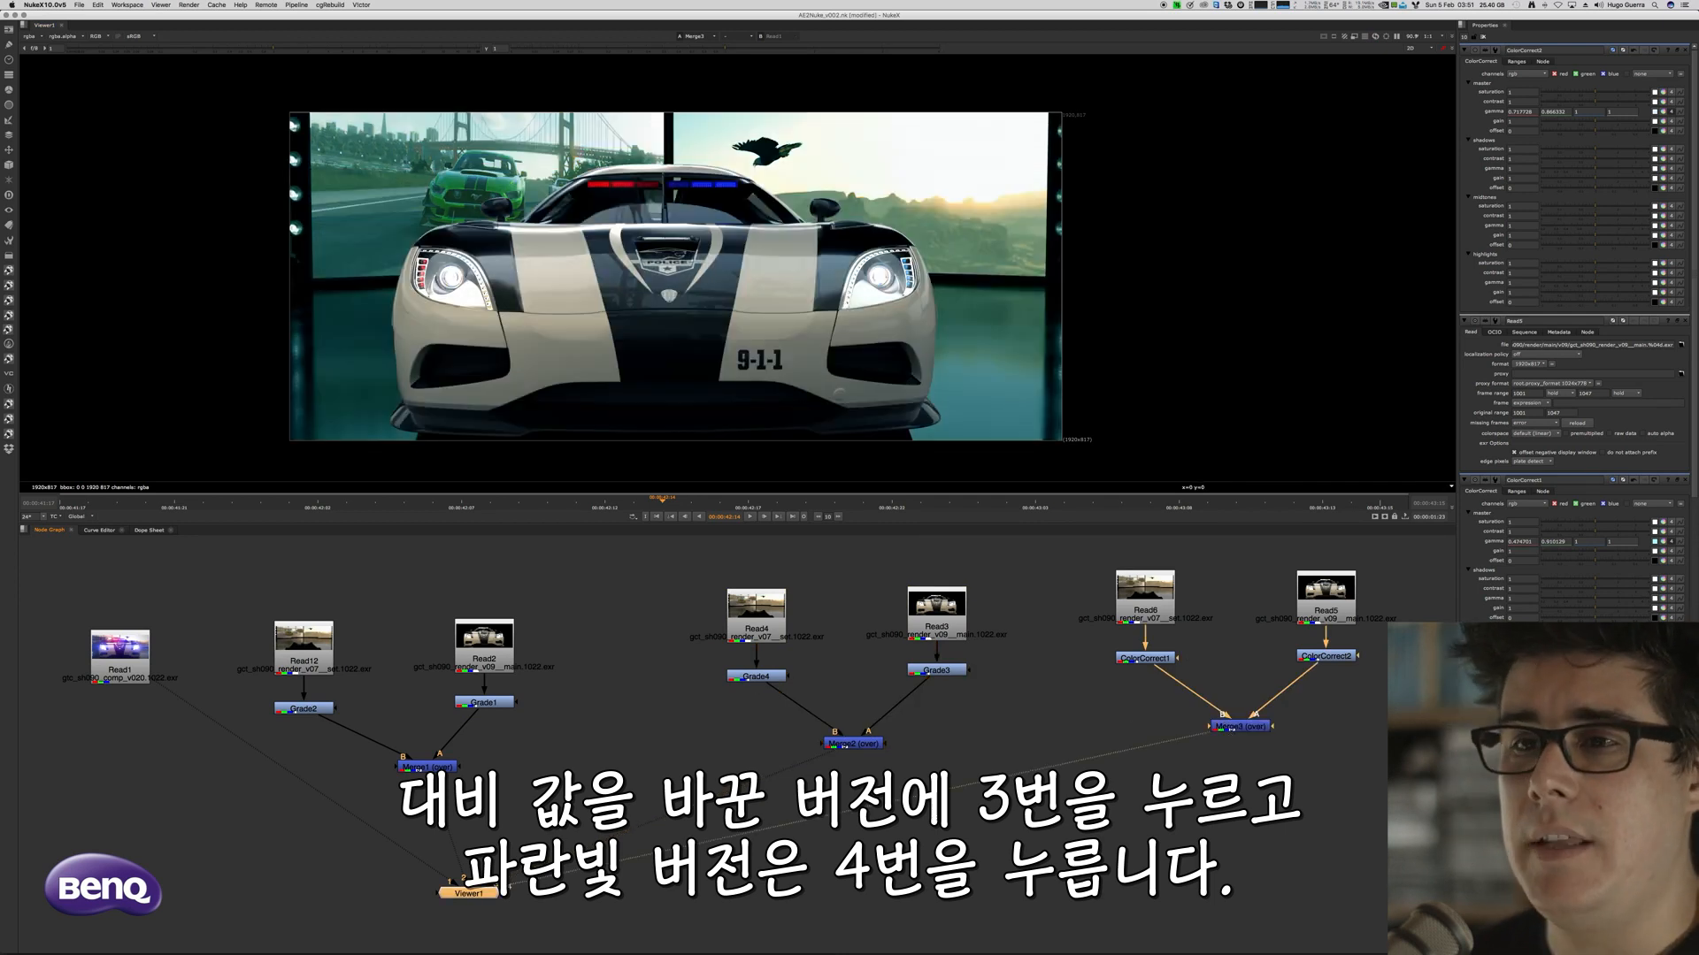
Play the shot and compare the composite versions by switching between inputs 1 to 4 of Viewer1
scroll(425, 875, up, 5)
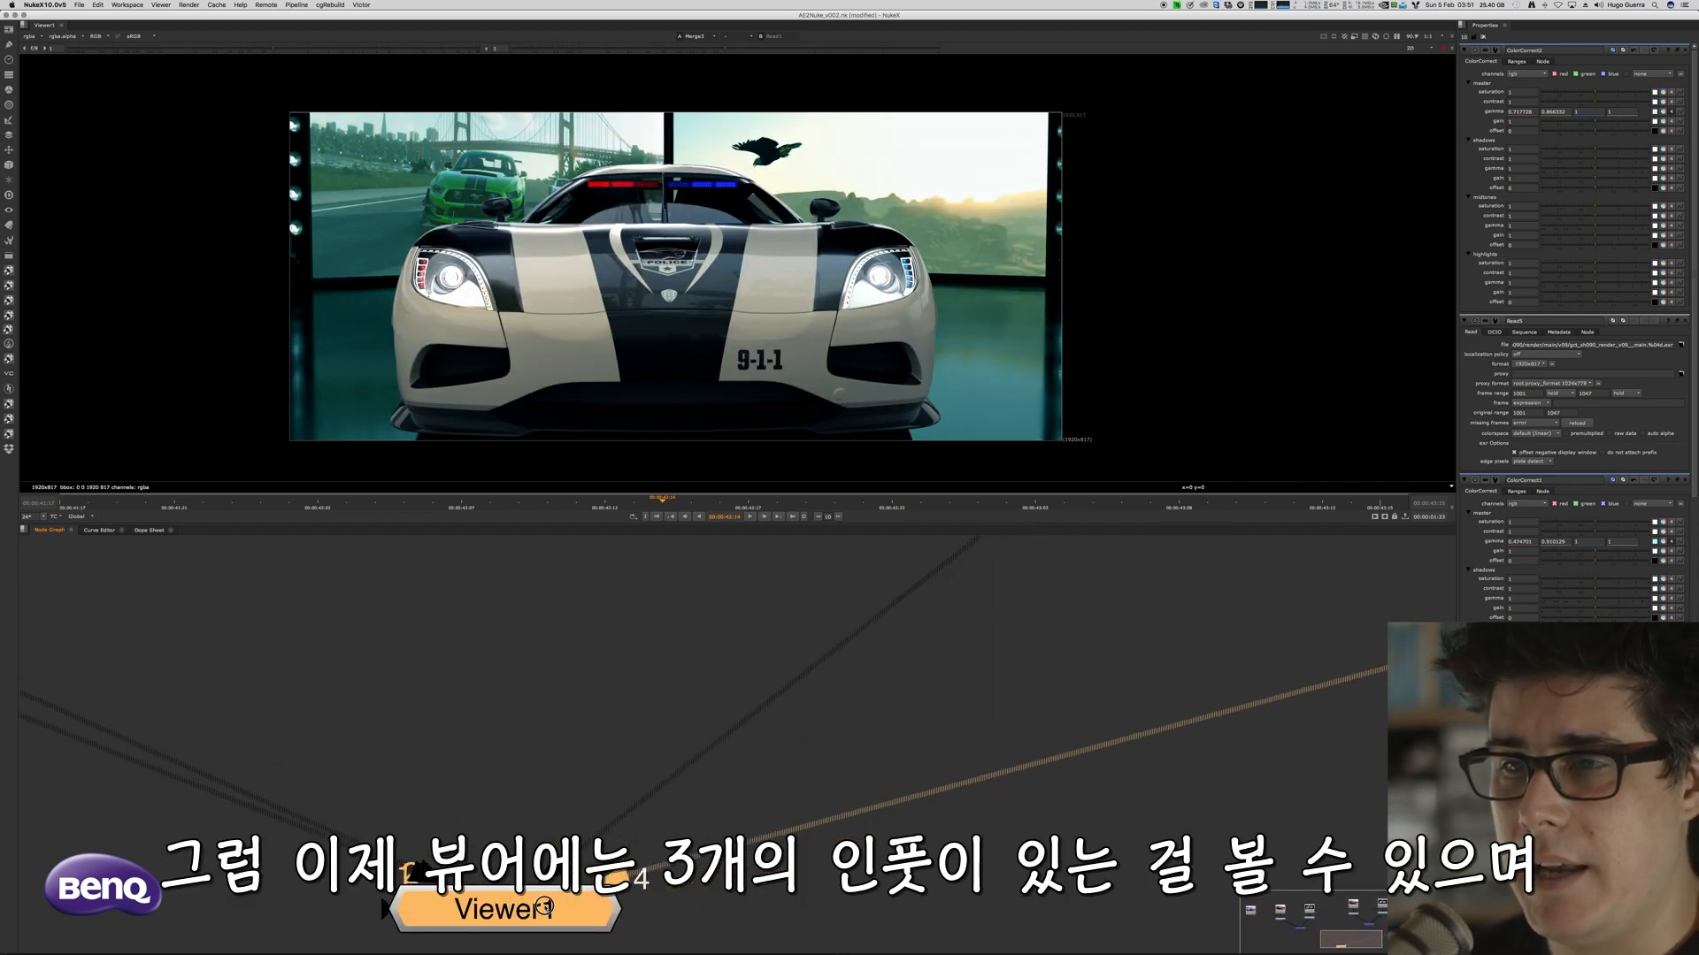
key(space)
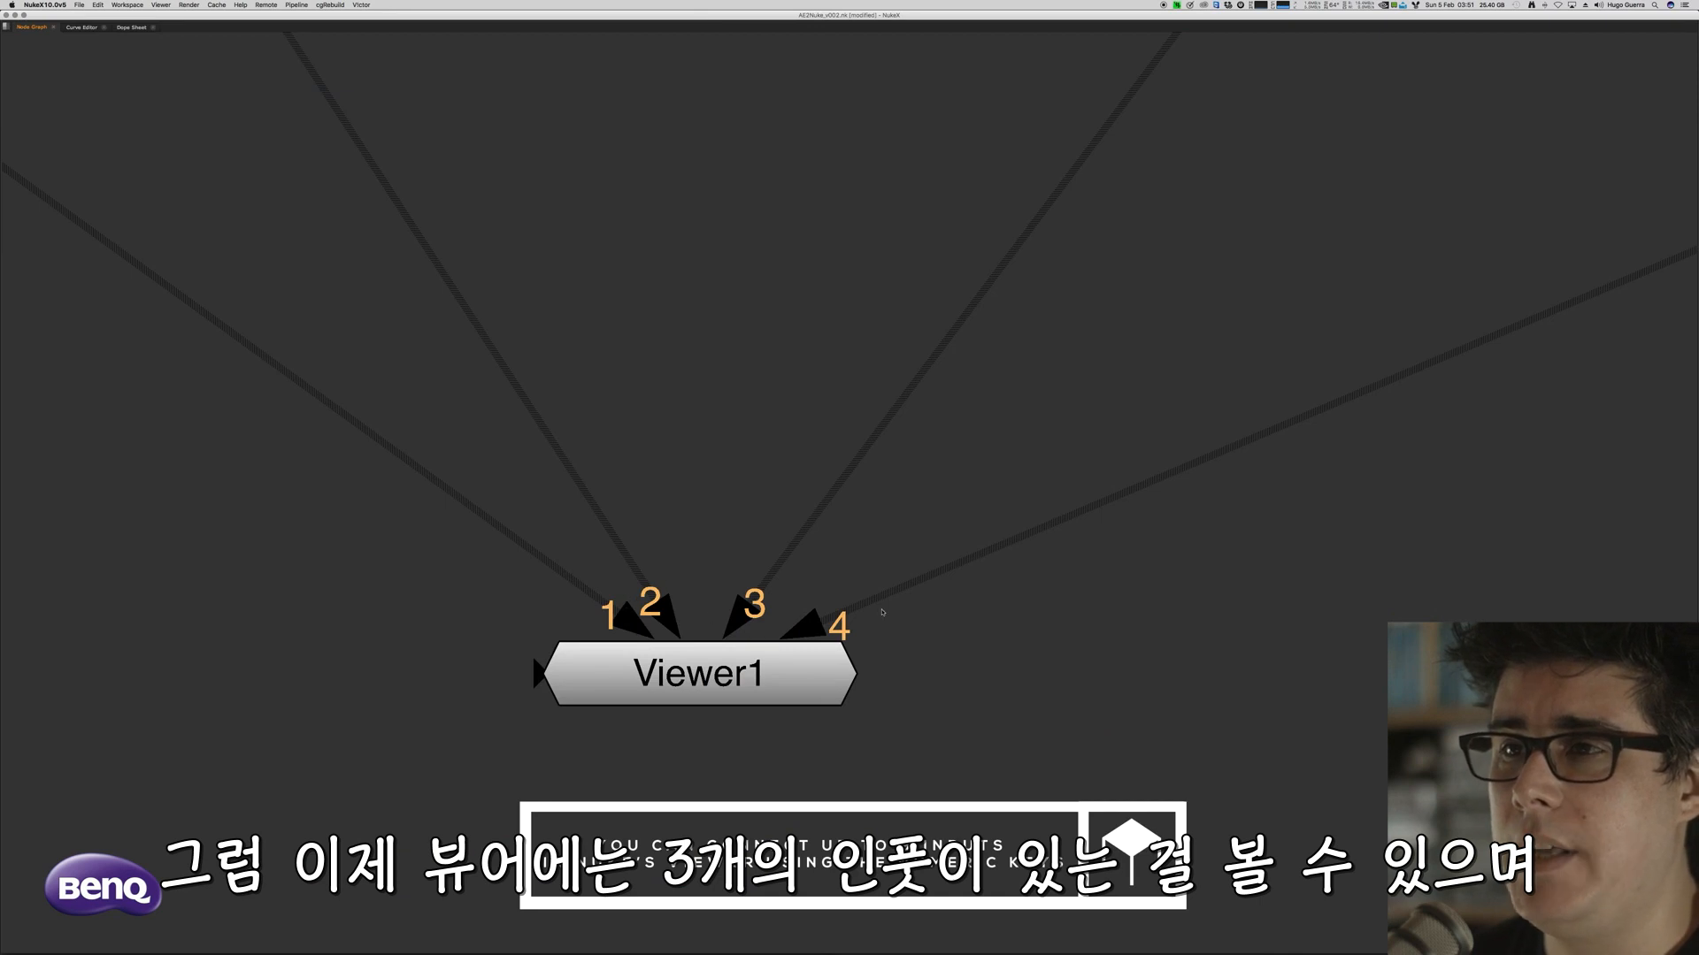
key(space)
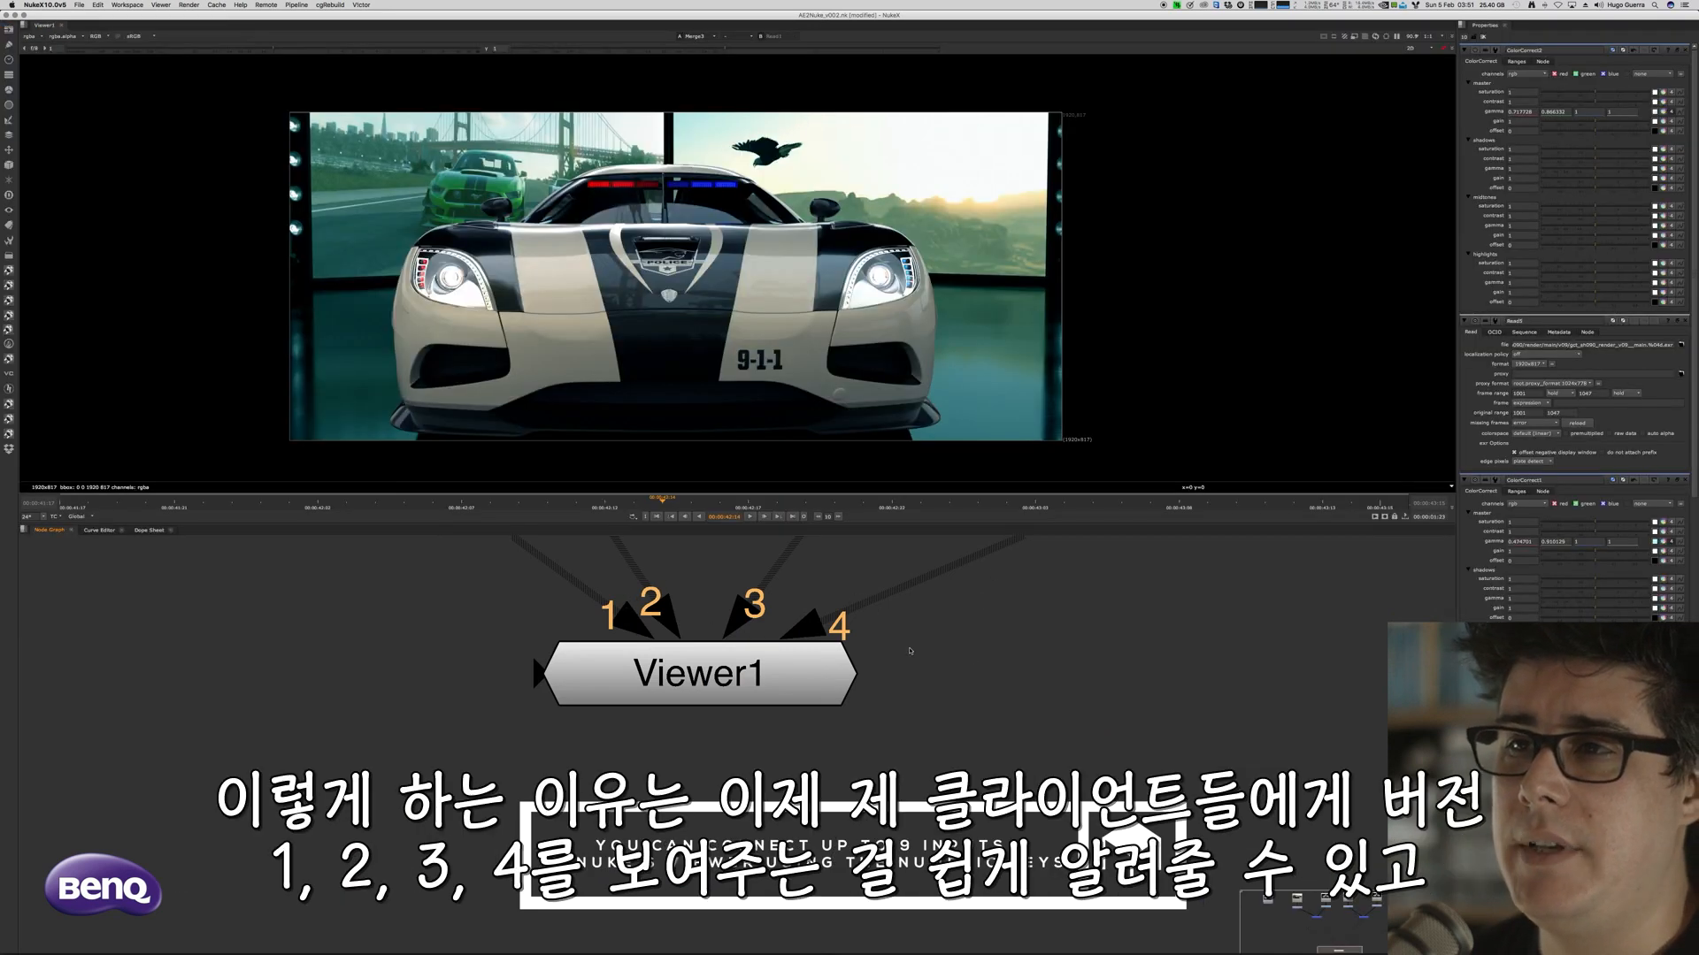
middle_drag(909, 651, 987, 729)
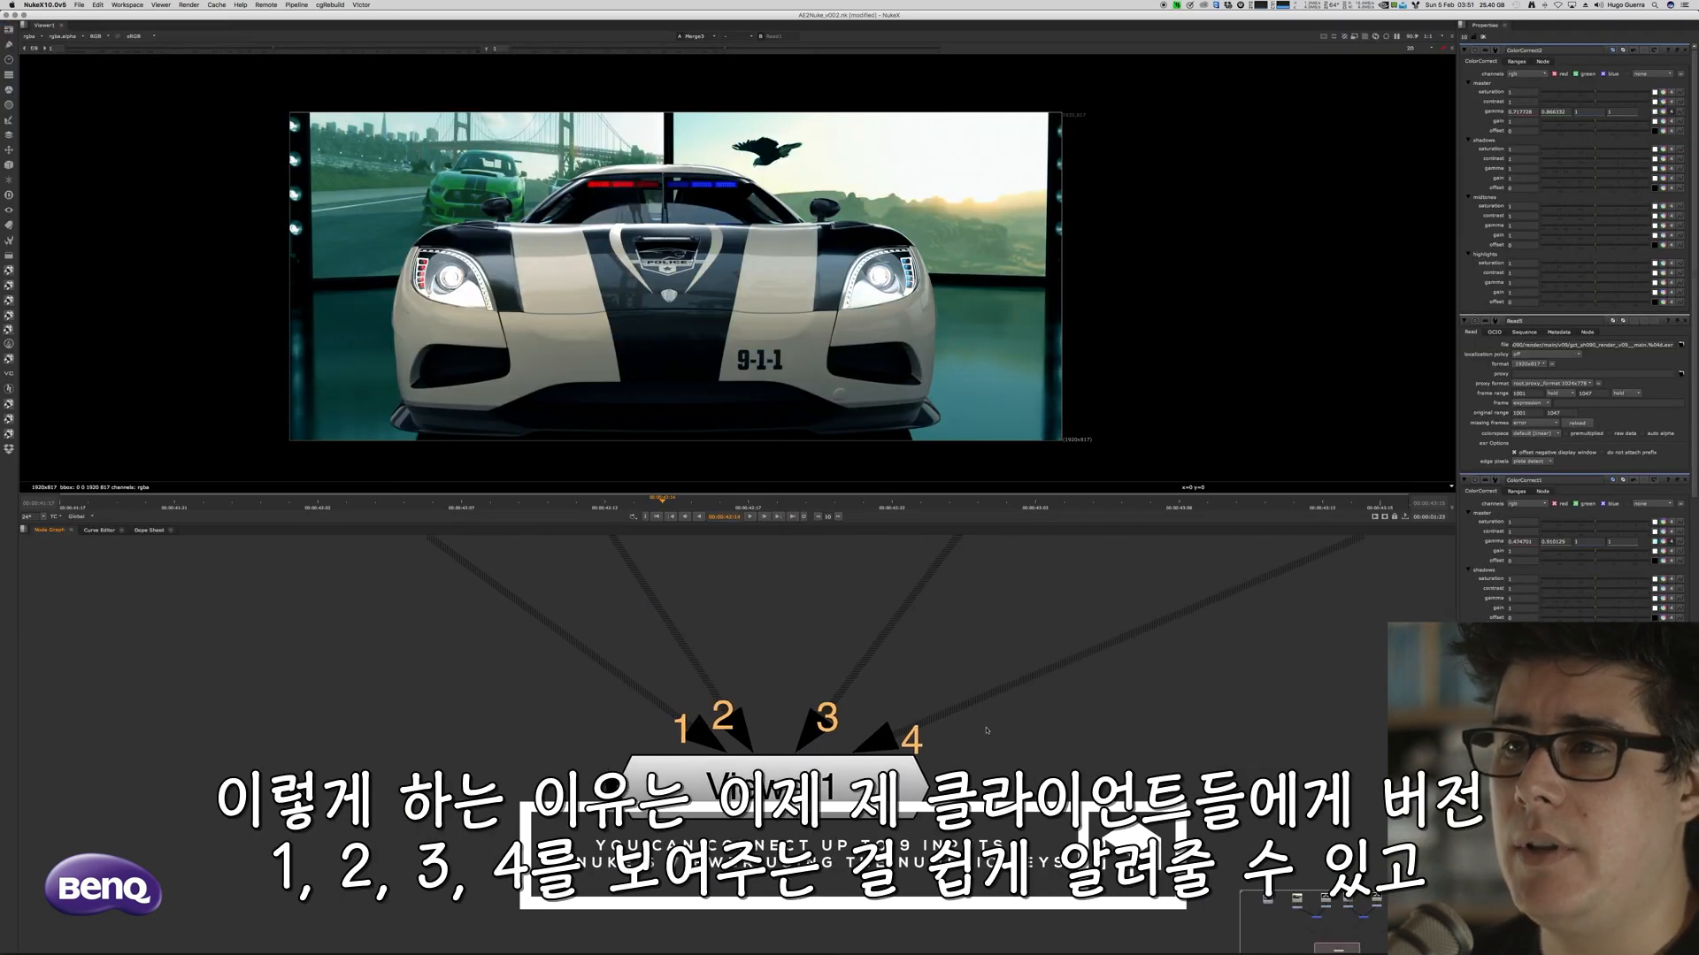
click(750, 518)
click(801, 777)
key(1)
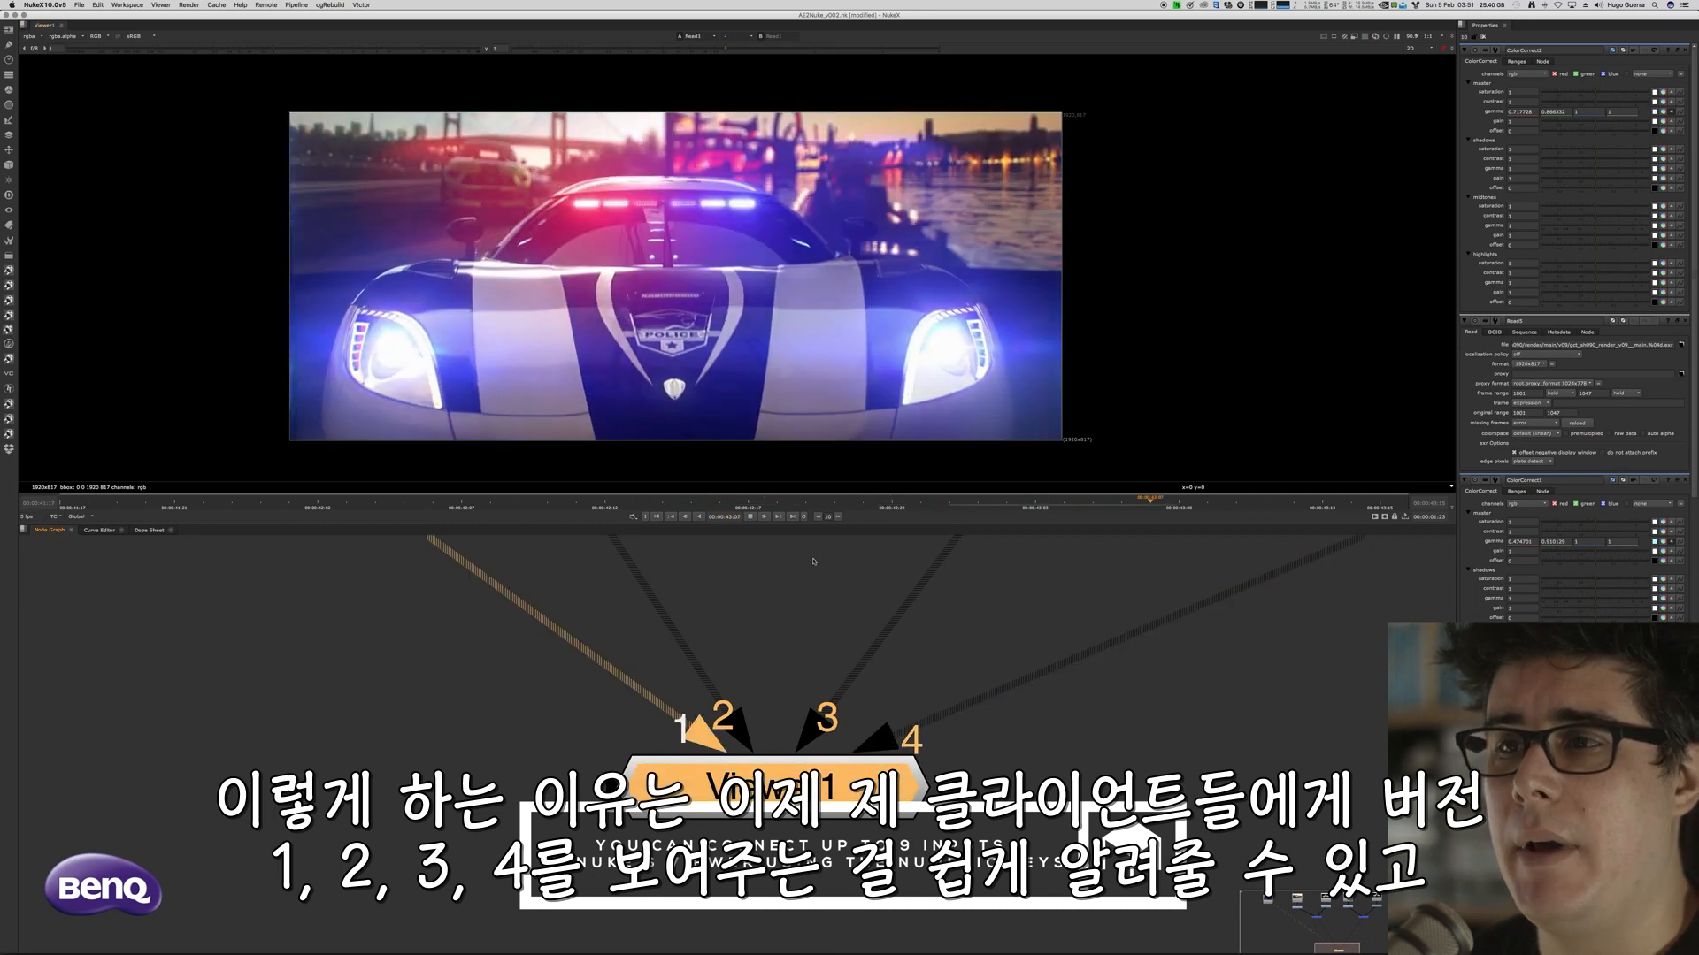
key(2)
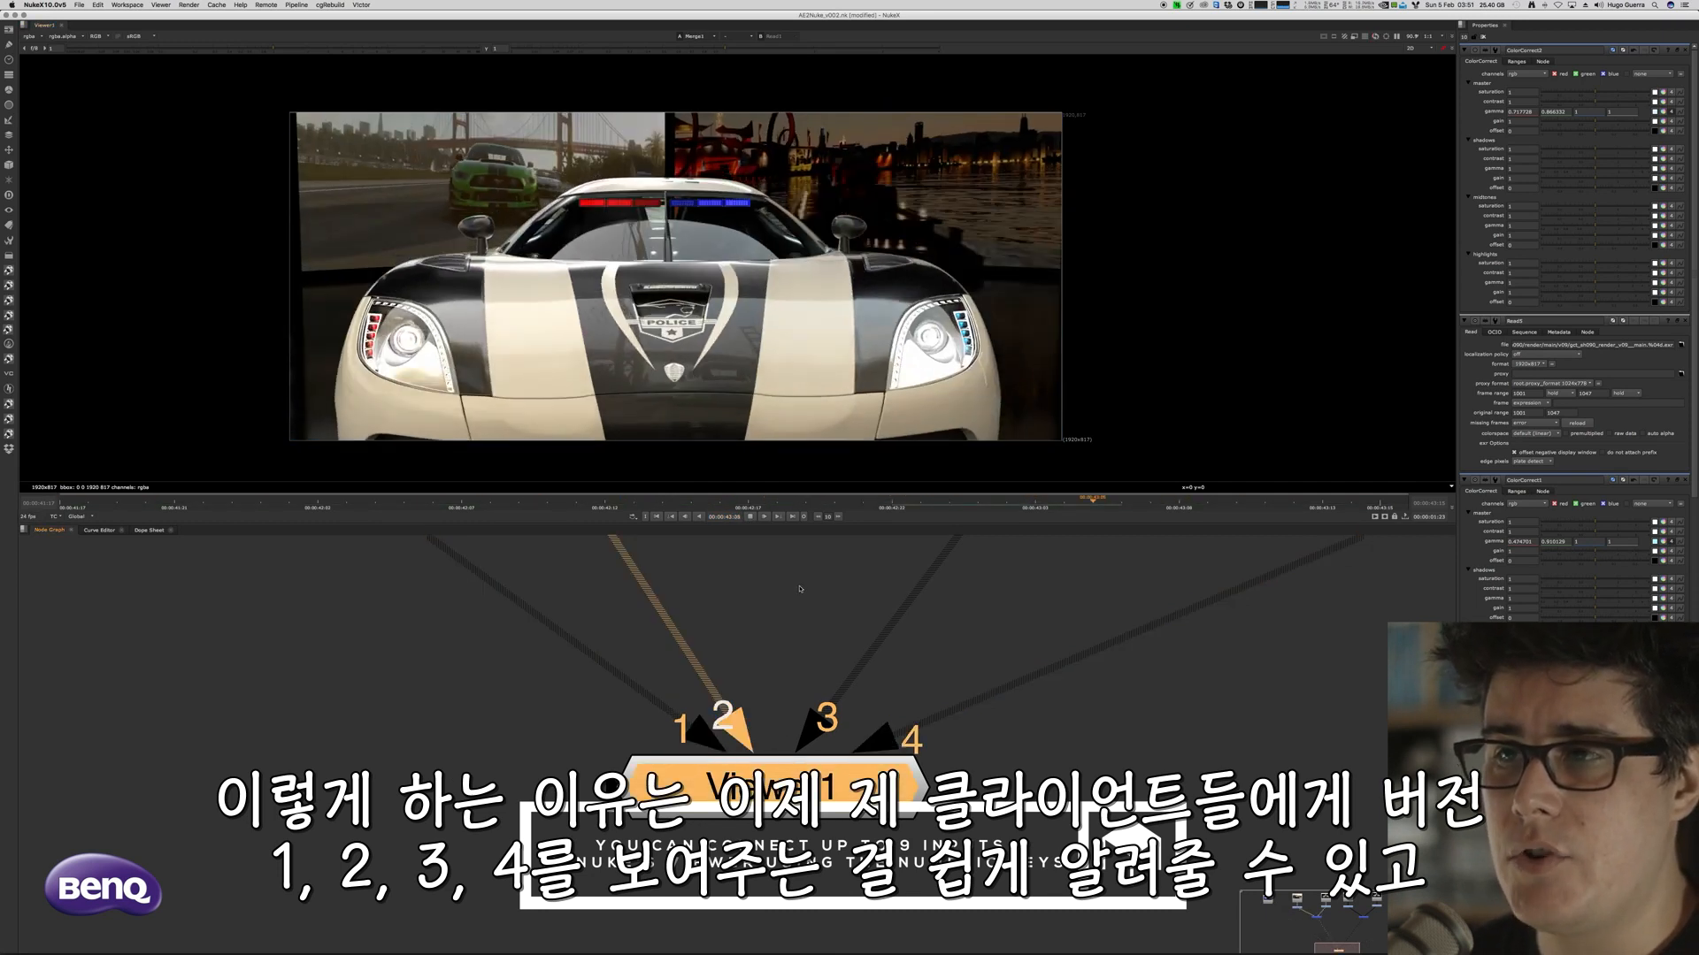
key(3)
key(4)
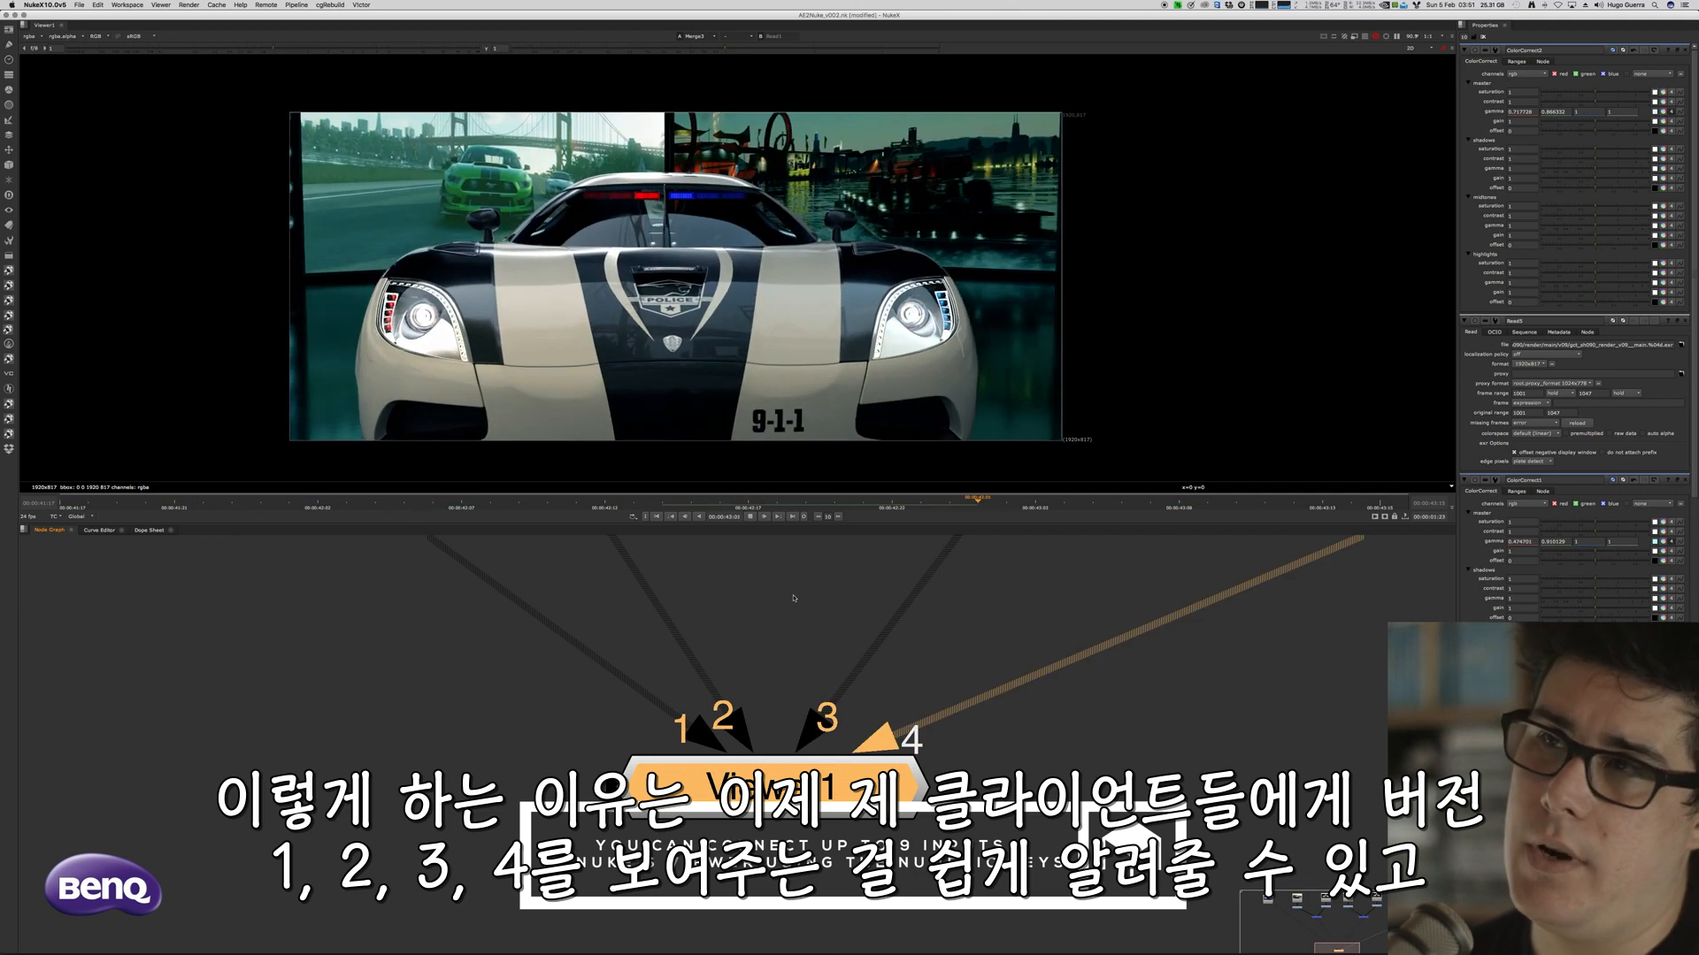
key(2)
key(3)
key(4)
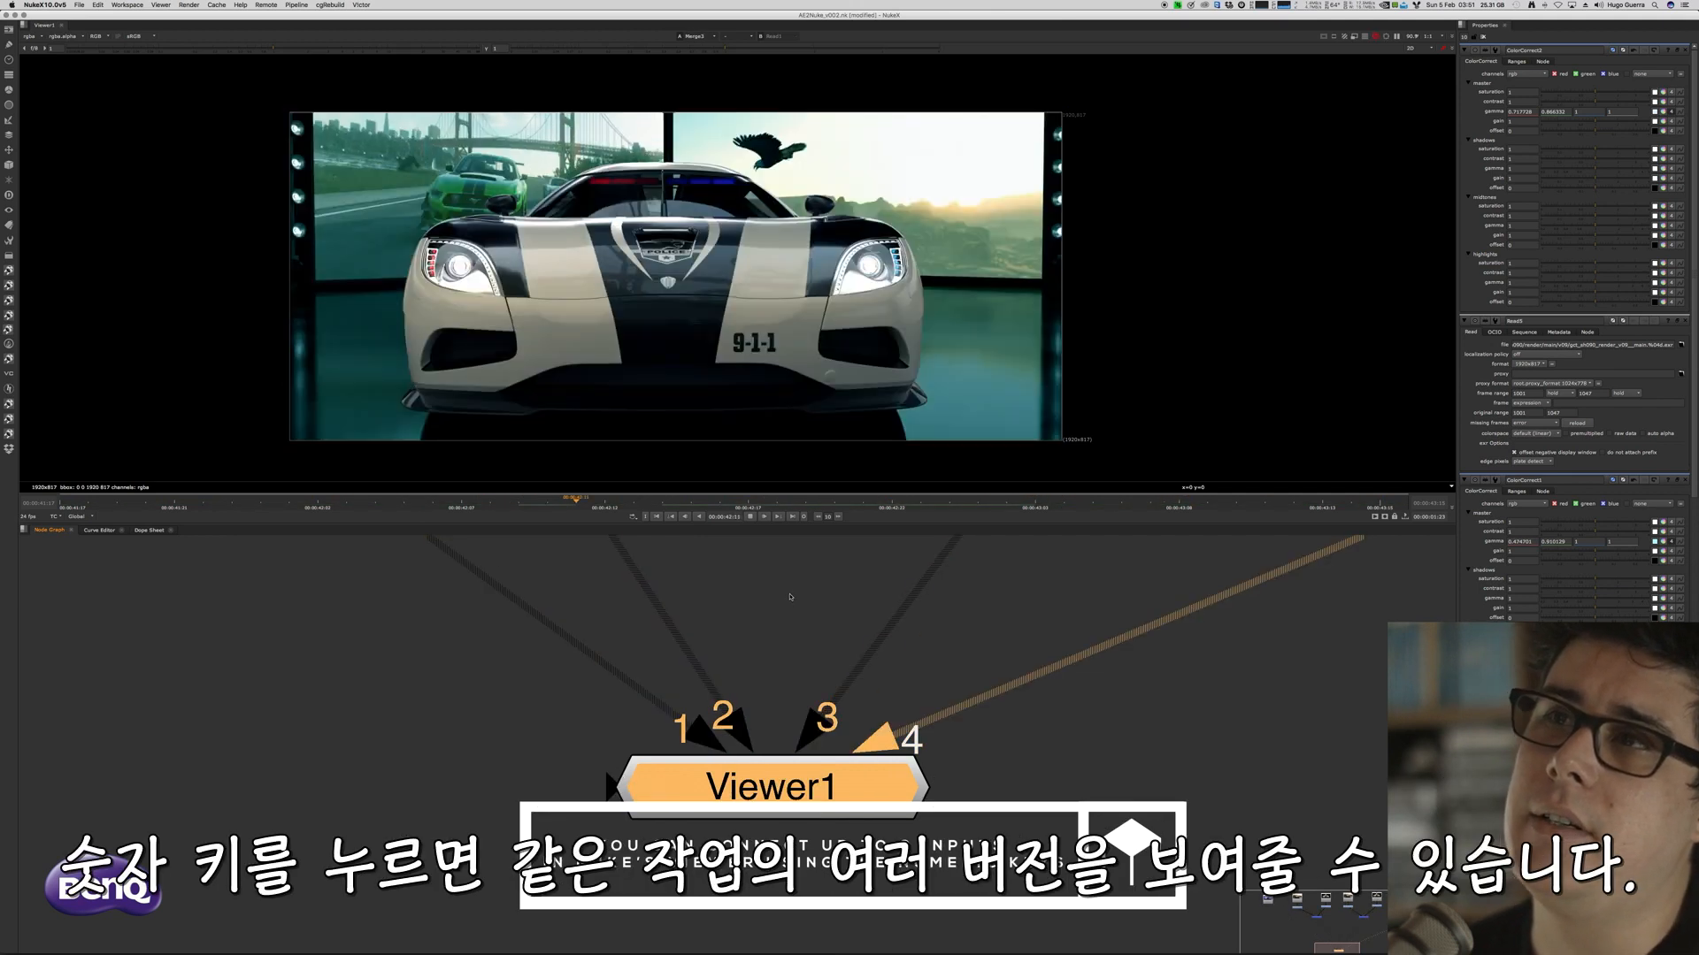
key(1)
key(4)
scroll(818, 642, down, 10)
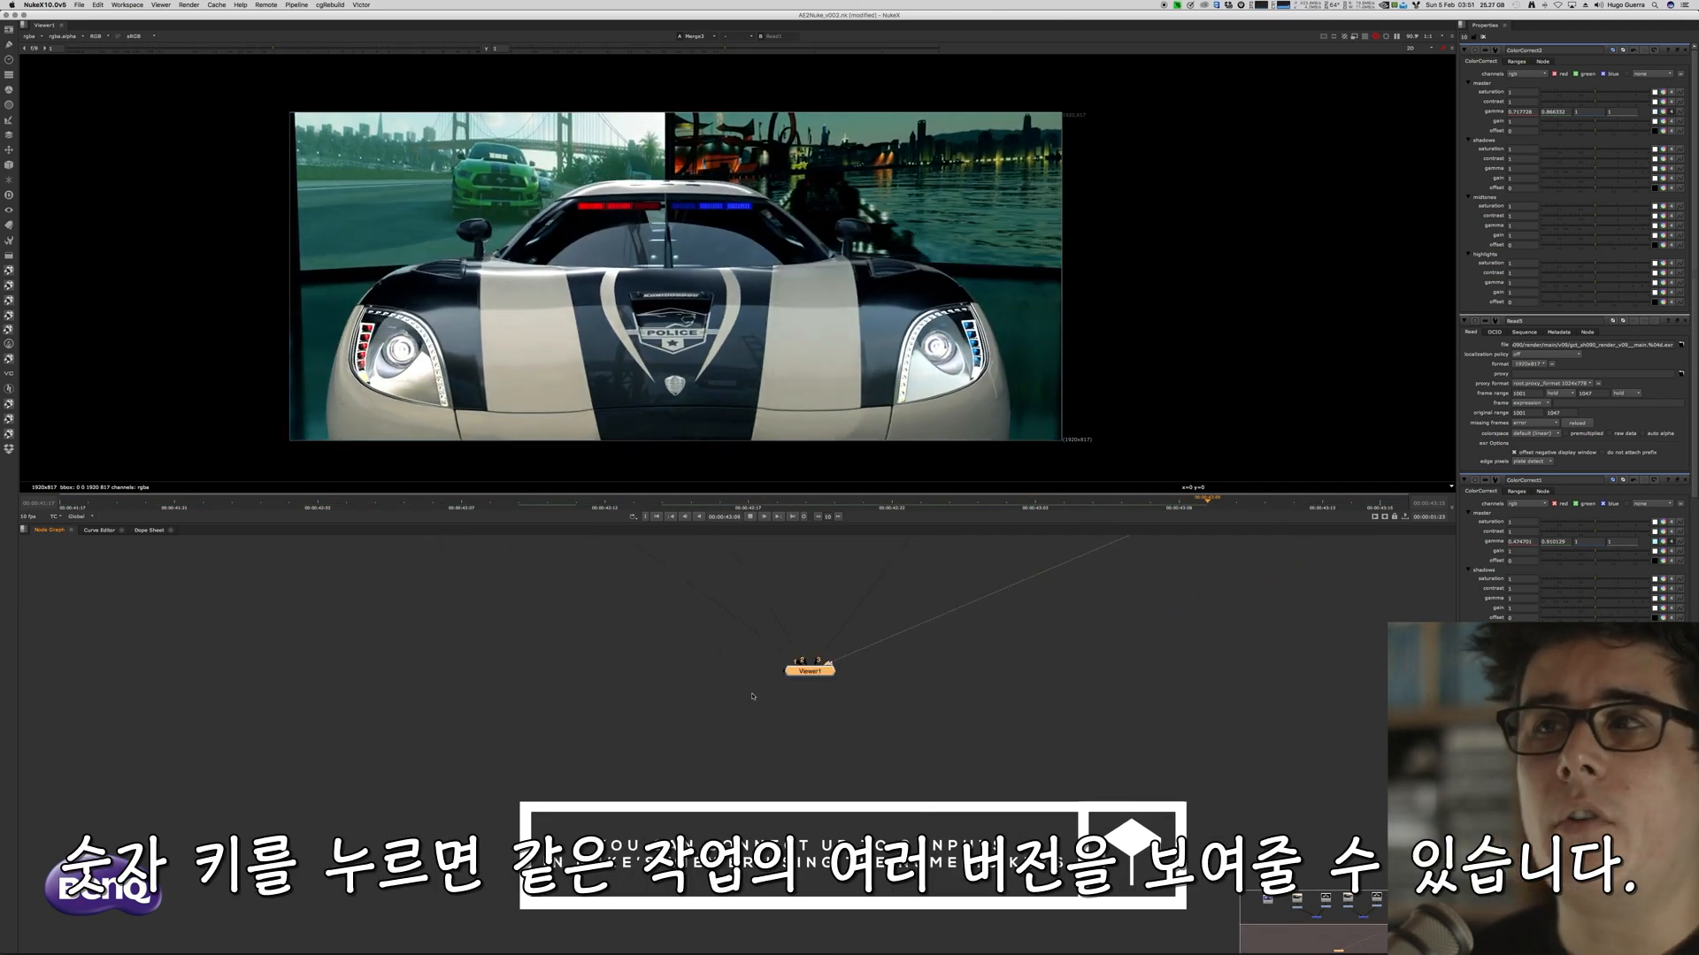
middle_drag(748, 541, 759, 761)
scroll(763, 748, down, 4)
scroll(763, 751, up, 5)
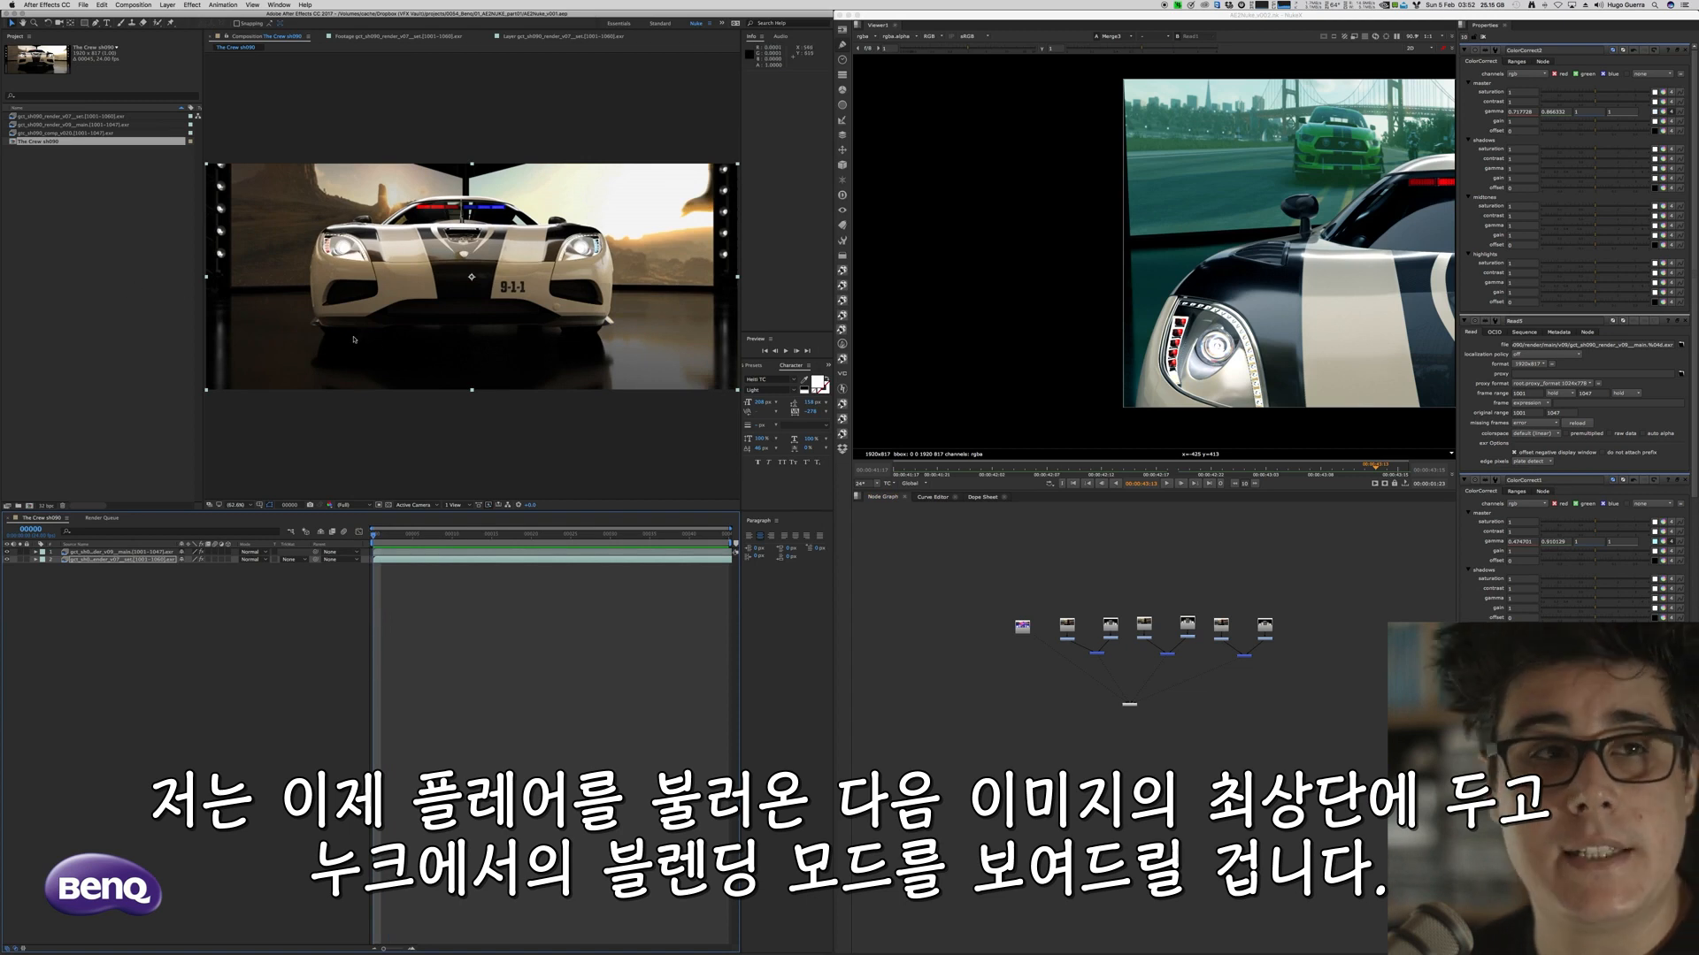
In After Effects, import the sh090 flare sequences and place FLARE_POLICE as the uppermost layer with the Add blending mode
click(166, 371)
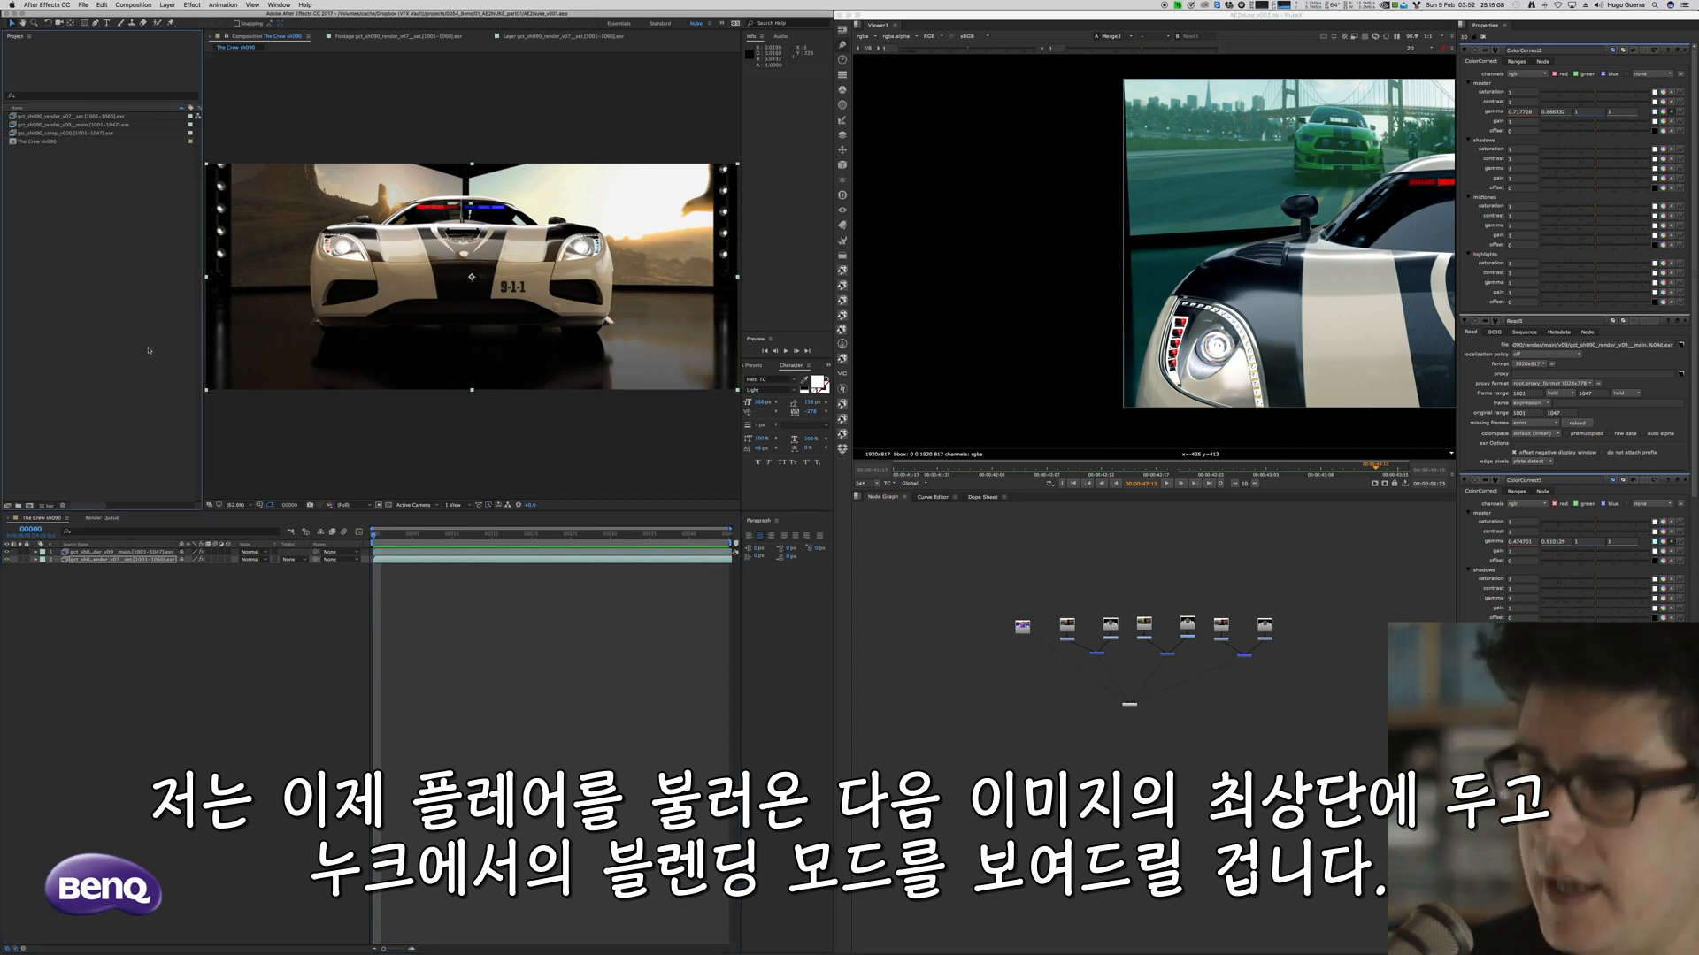
double_click(149, 351)
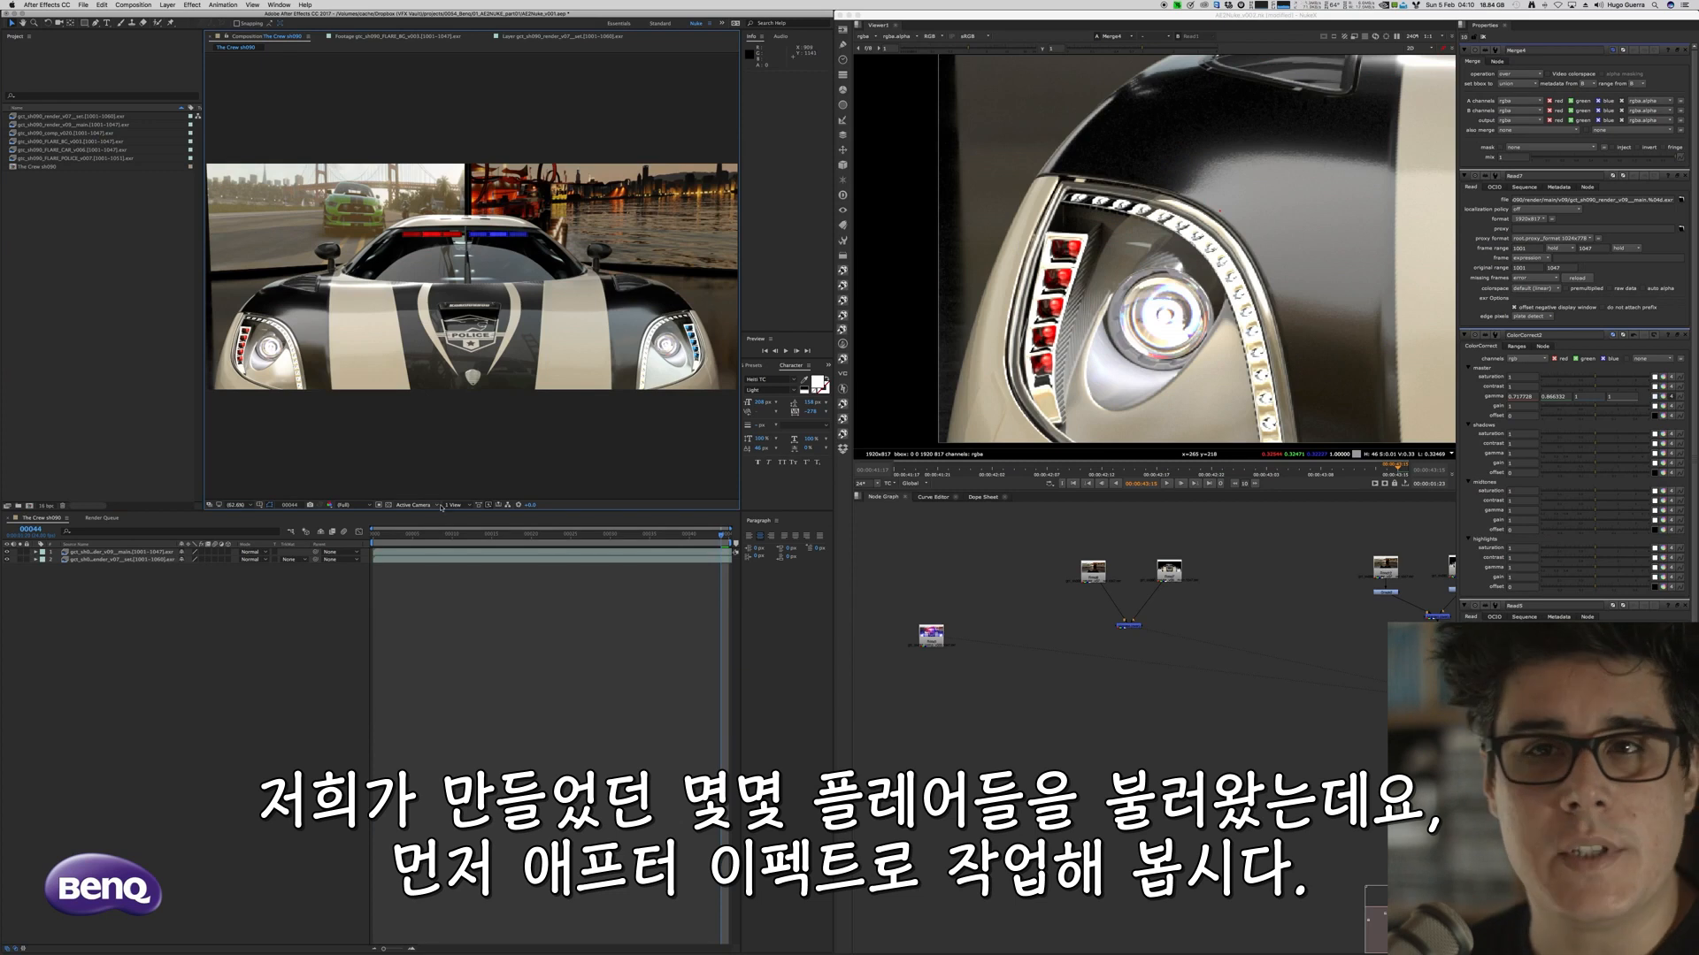
click(114, 159)
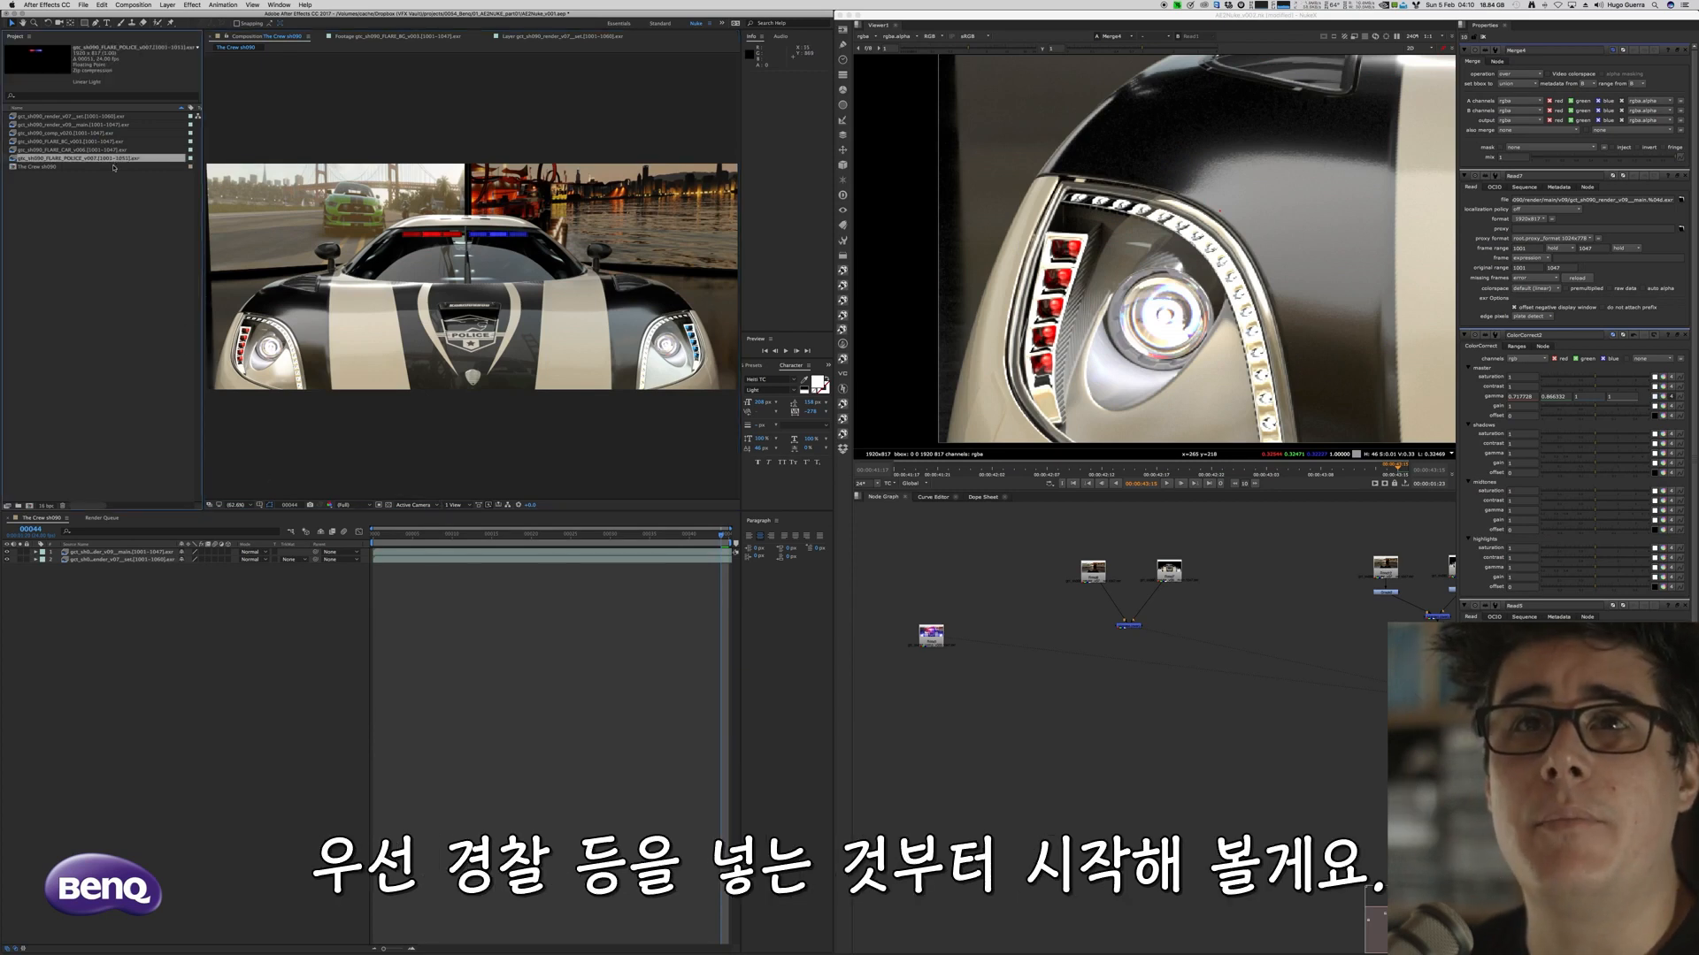
drag(111, 162, 120, 551)
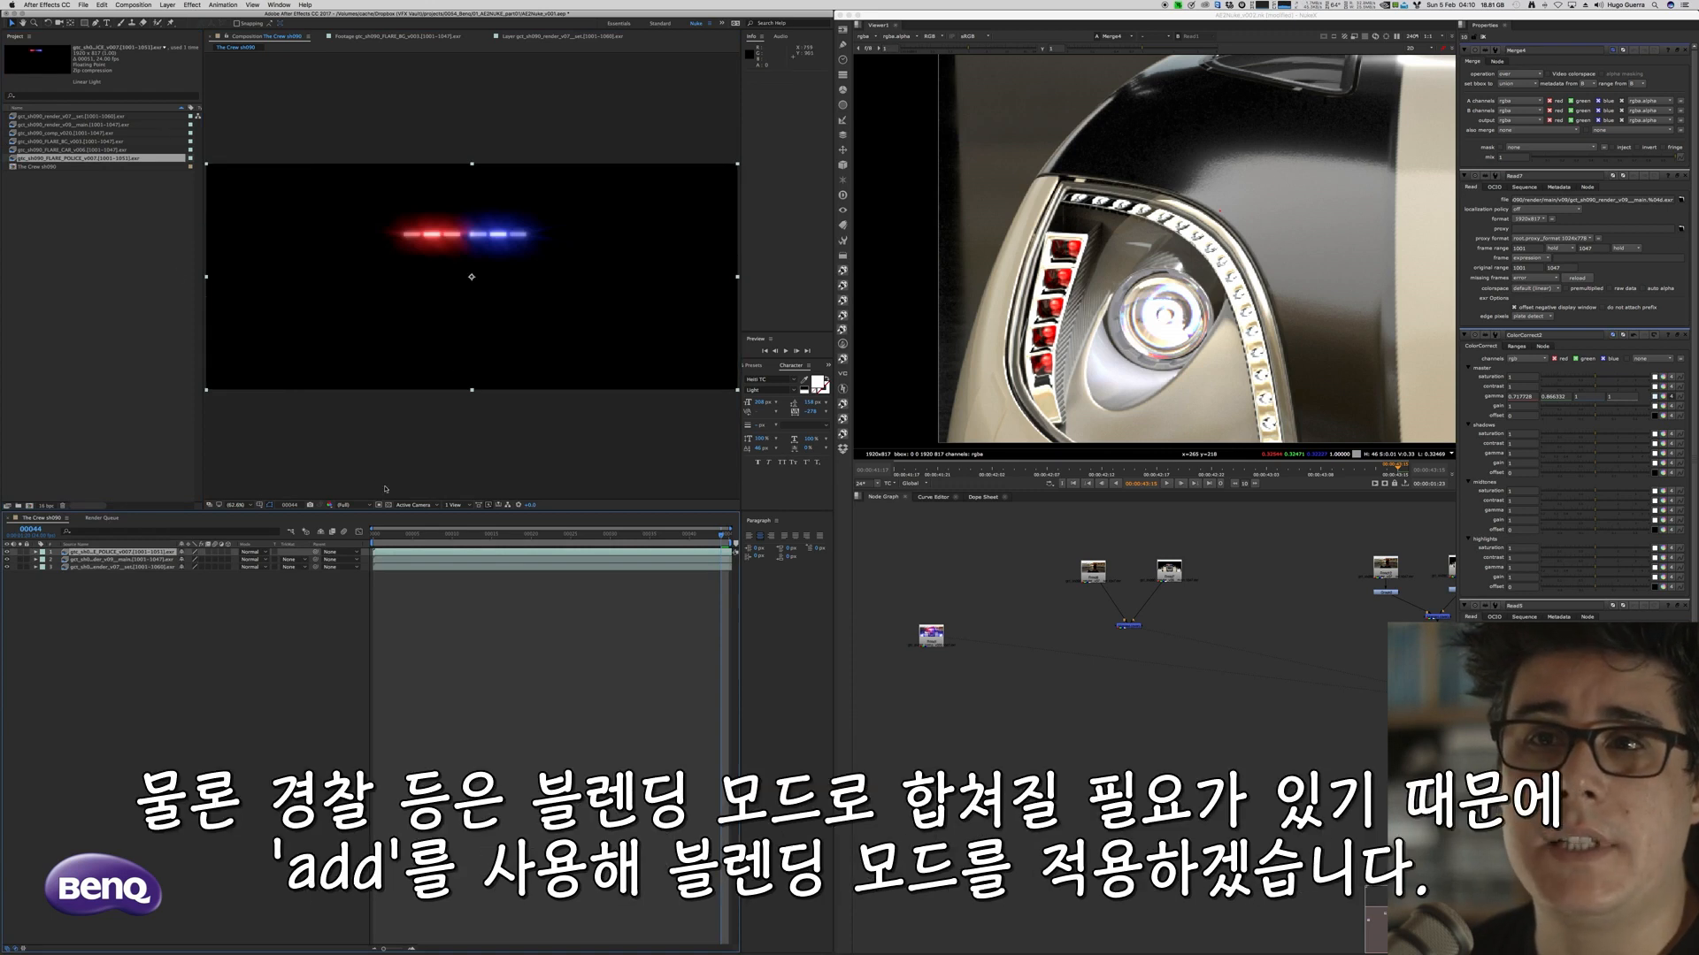
click(254, 552)
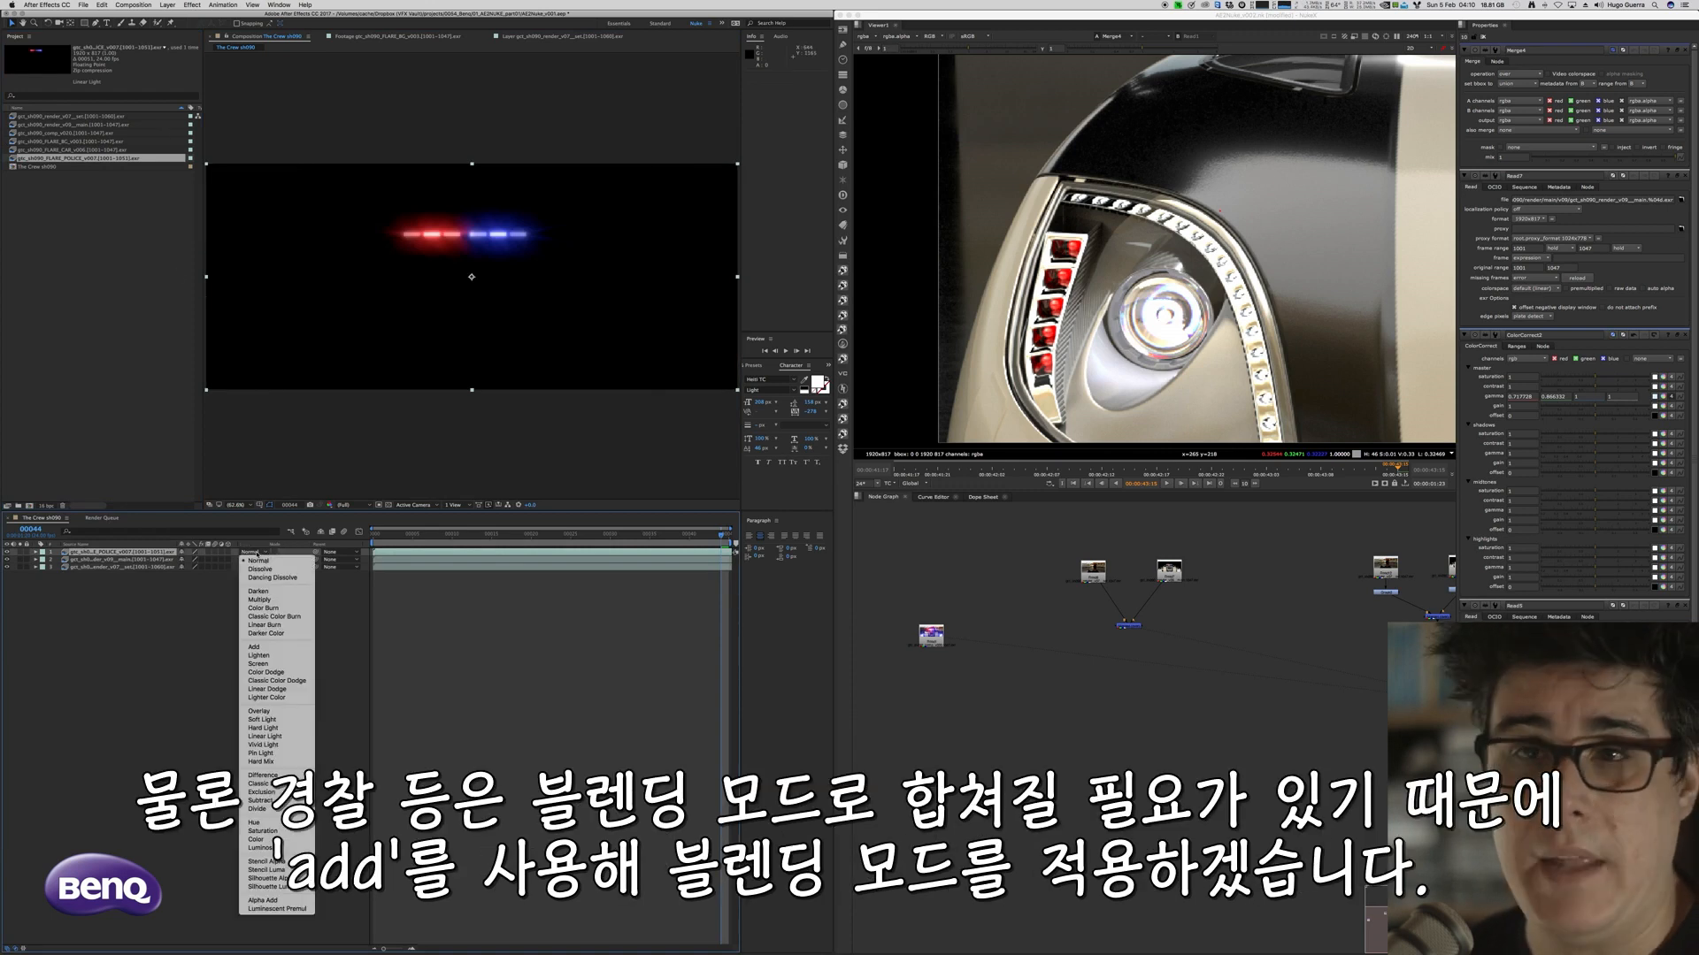
click(254, 646)
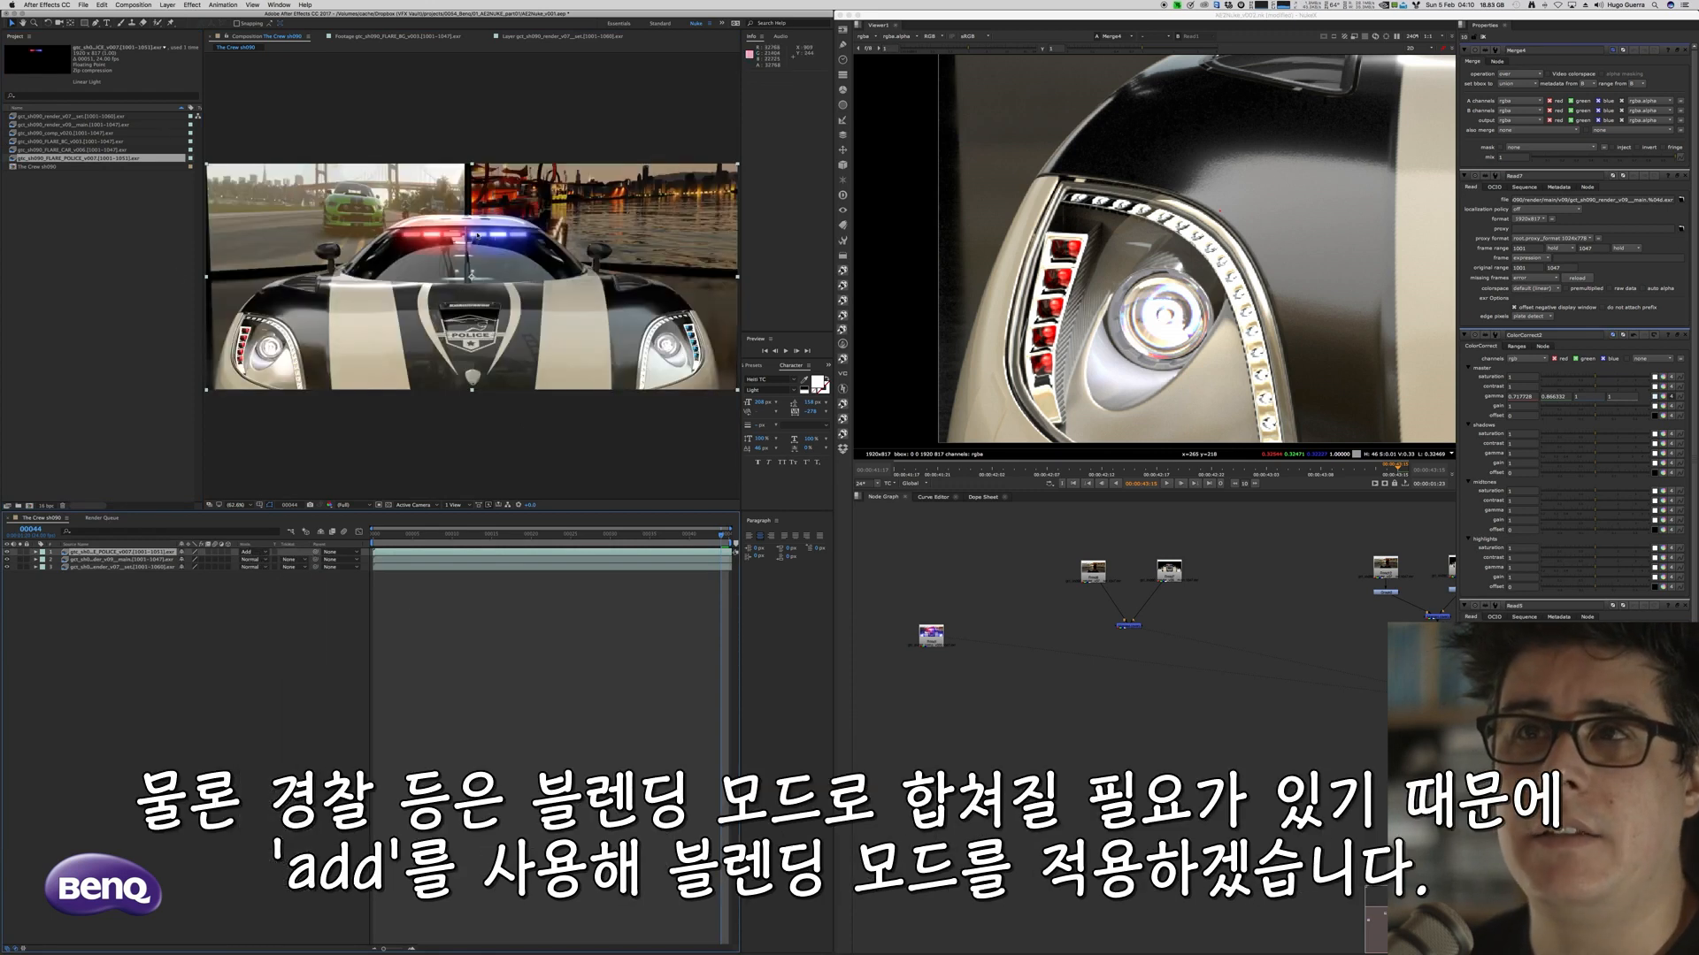
Add the FLARE_BG footage directly below the police flare layer and set its blending mode to Add
click(70, 149)
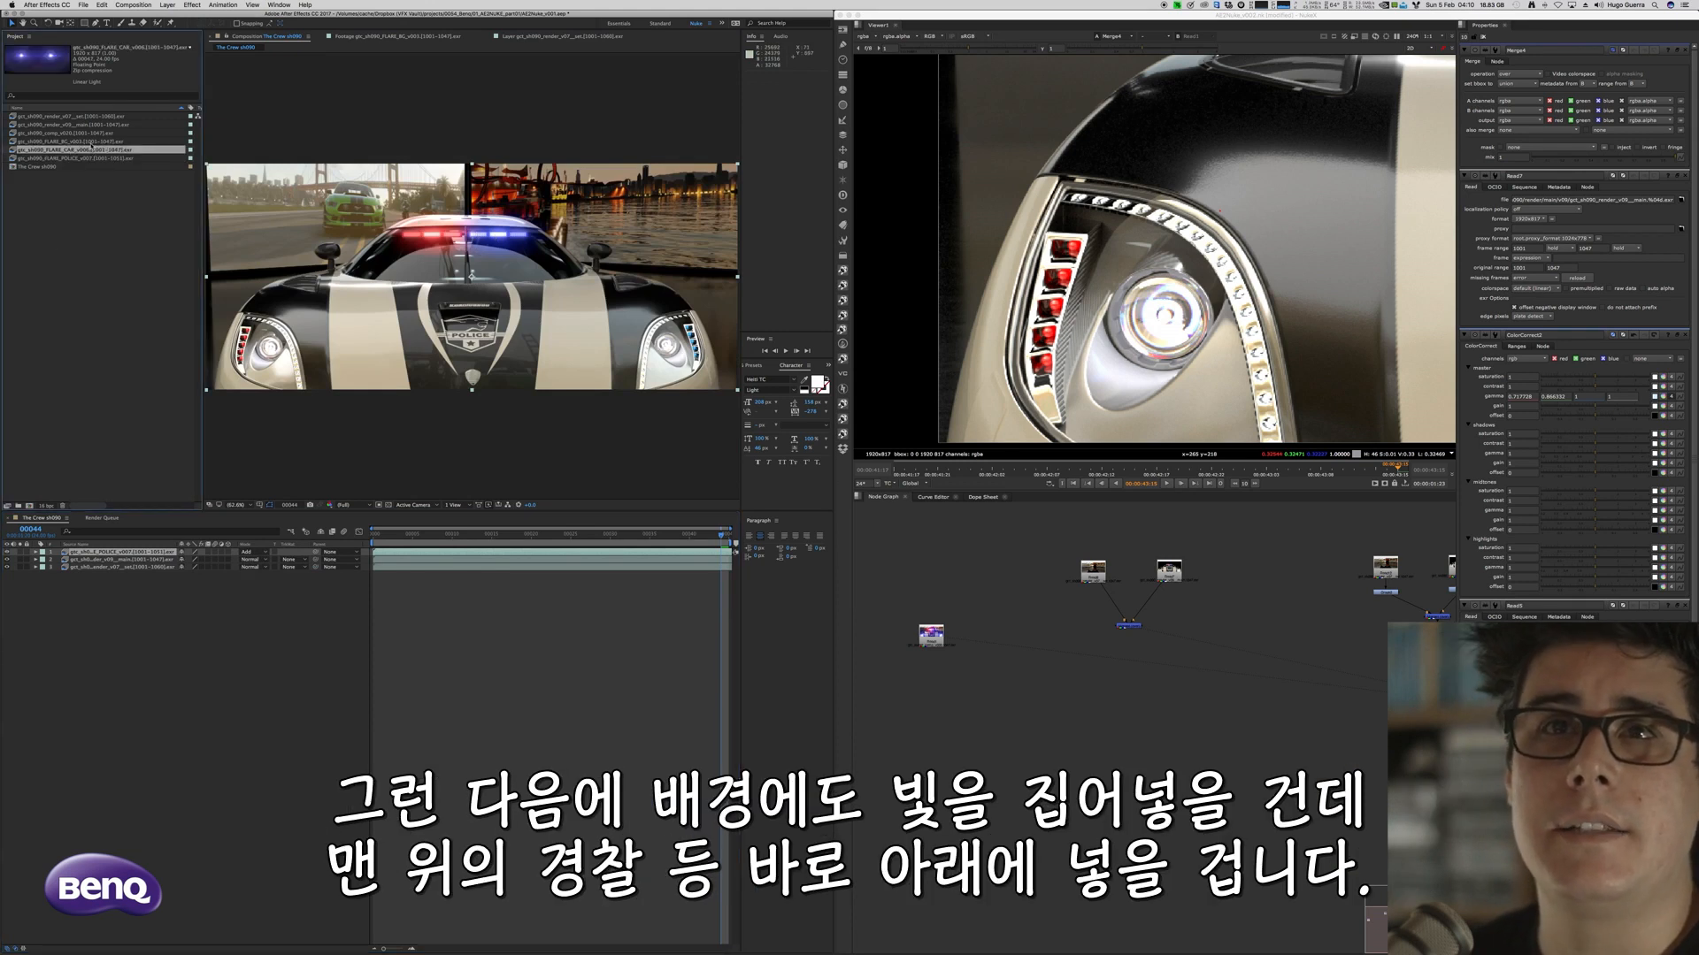
drag(92, 142, 114, 559)
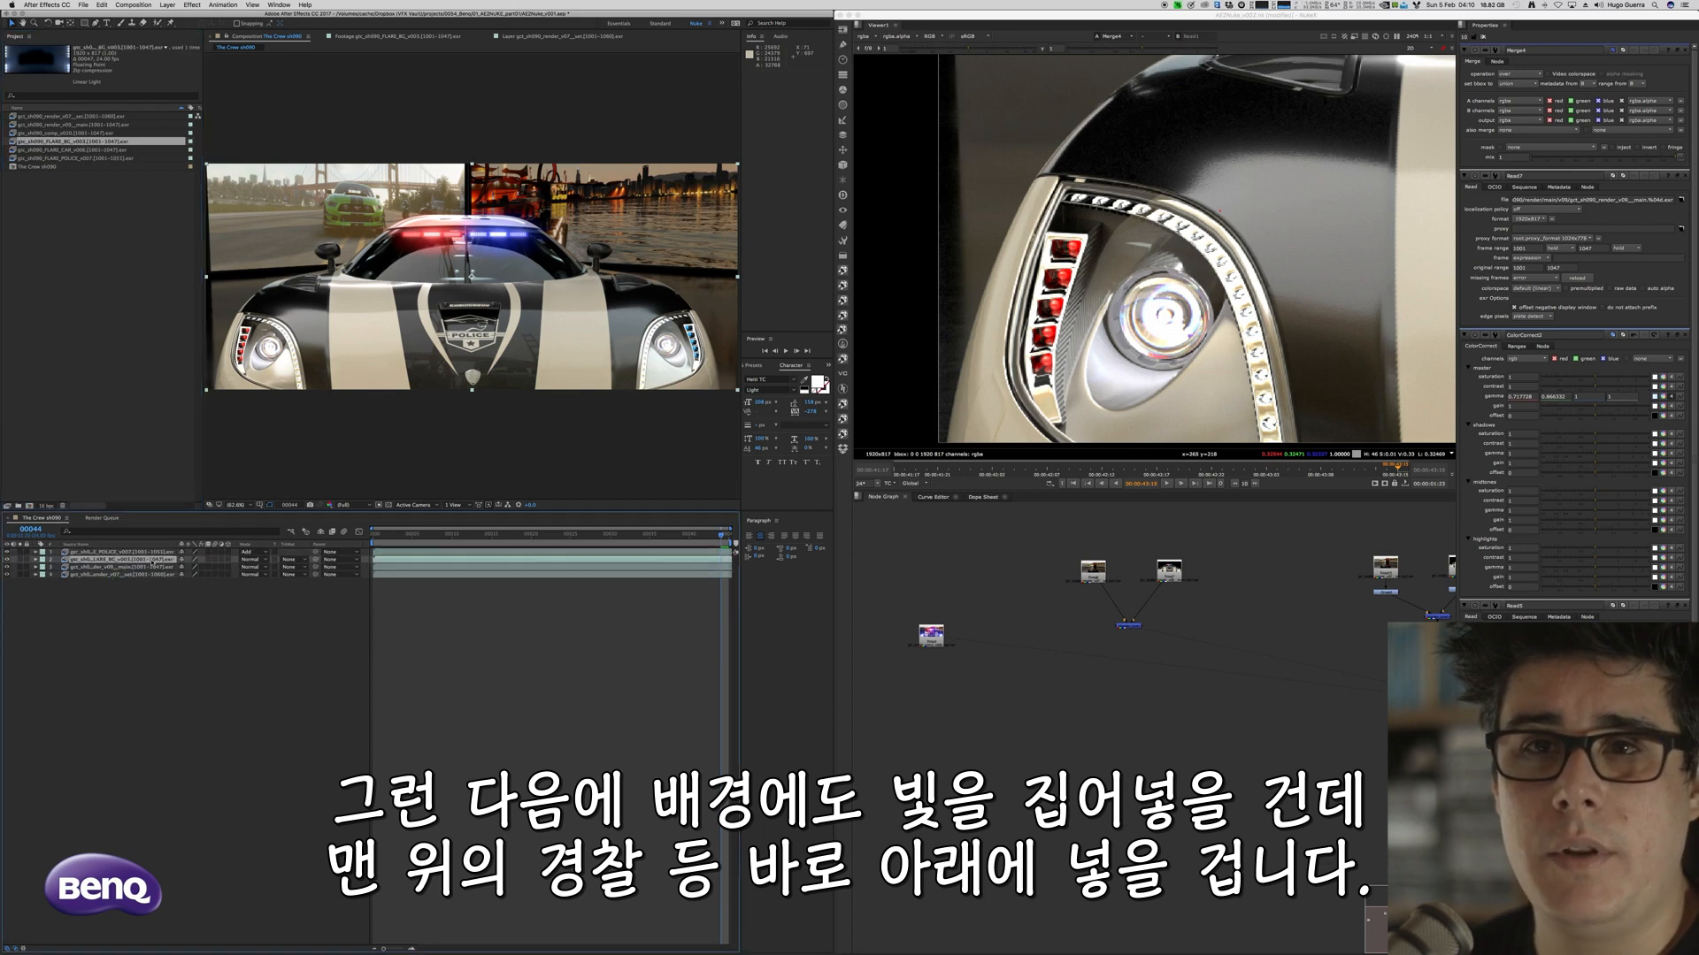
click(245, 560)
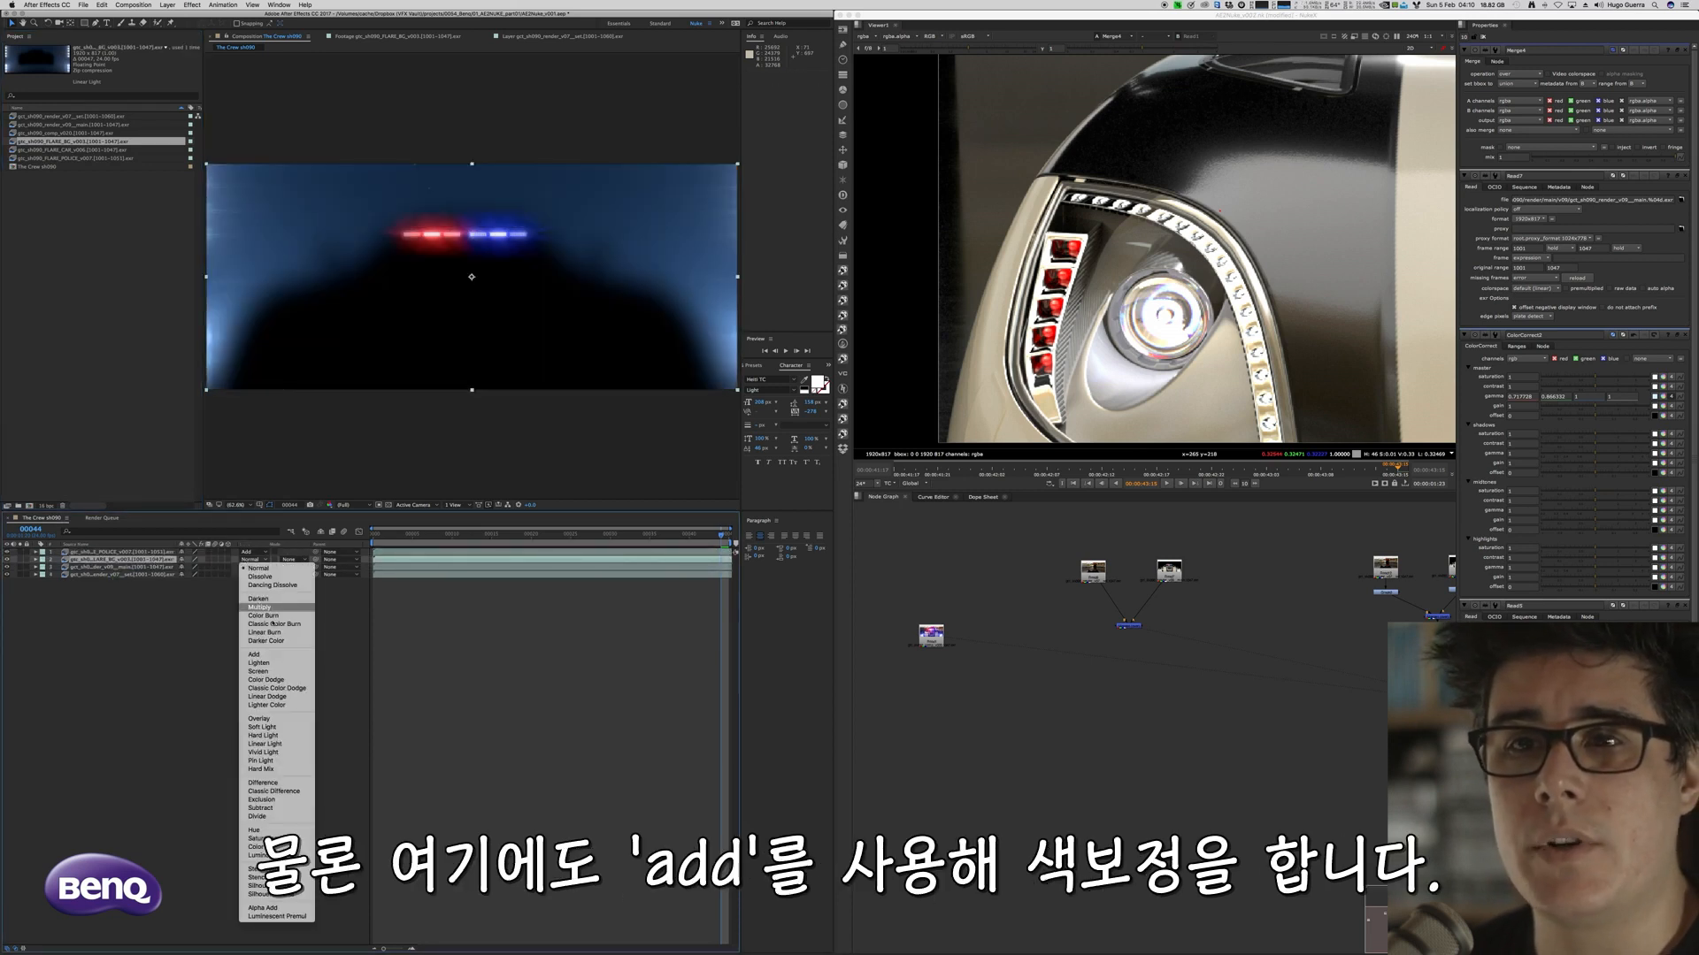
click(300, 637)
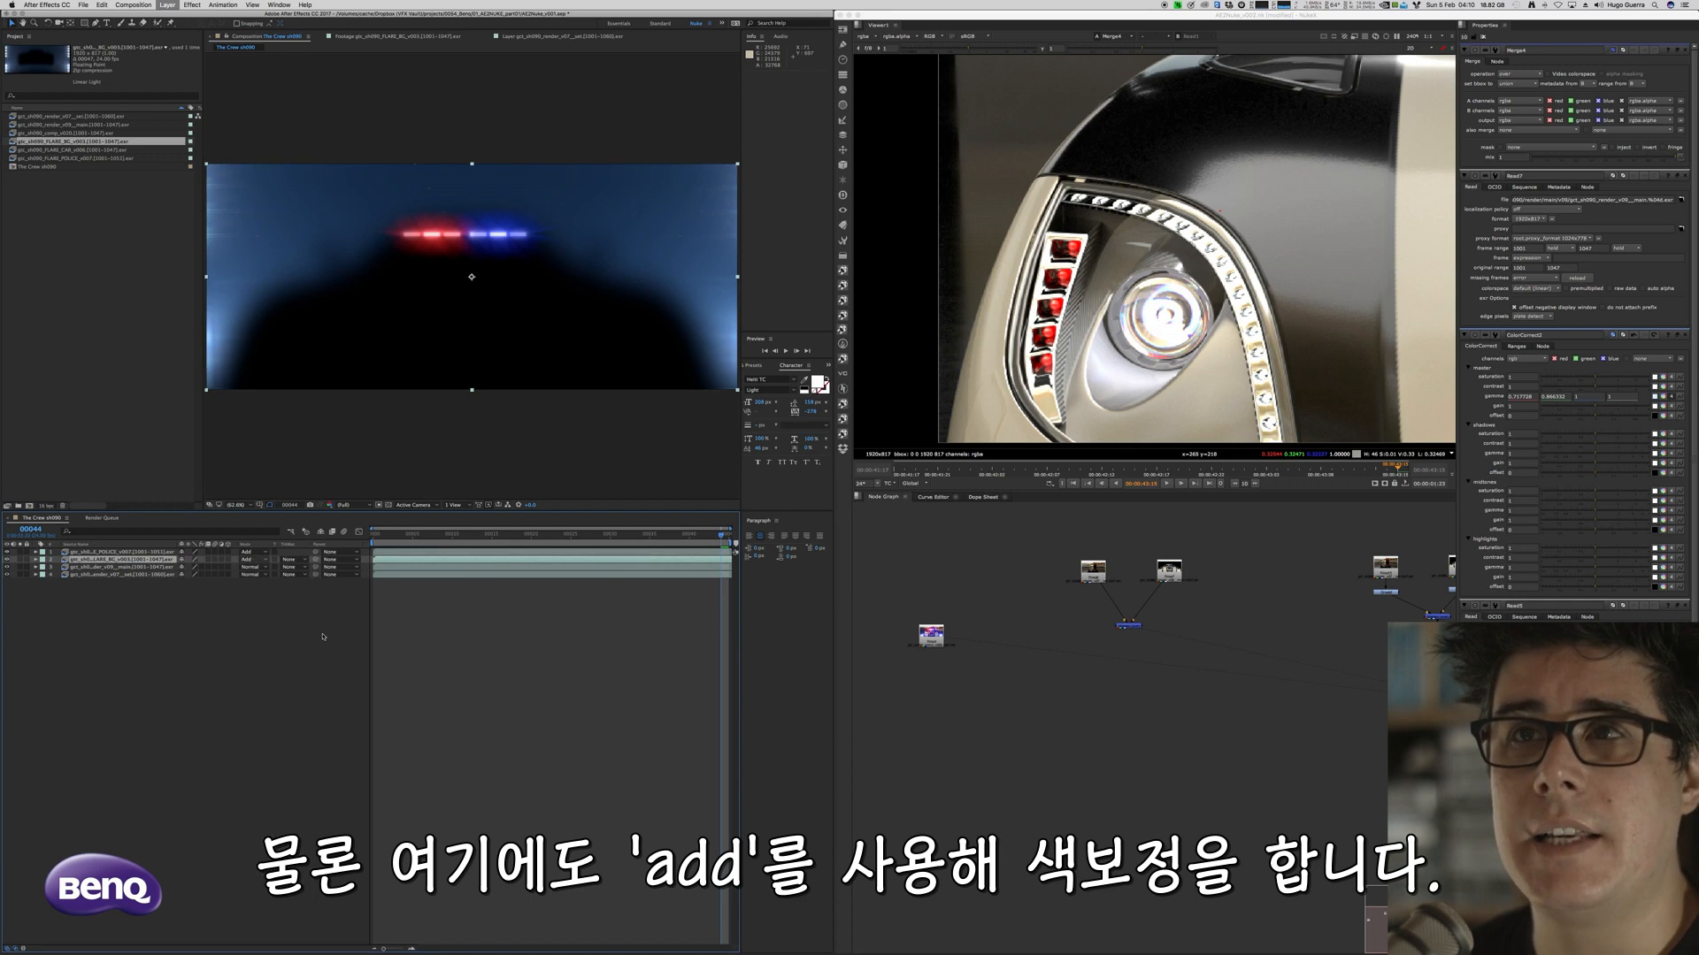
Add the FLARE_CAR footage above all other layers and set its blending mode to Add
click(71, 133)
click(86, 150)
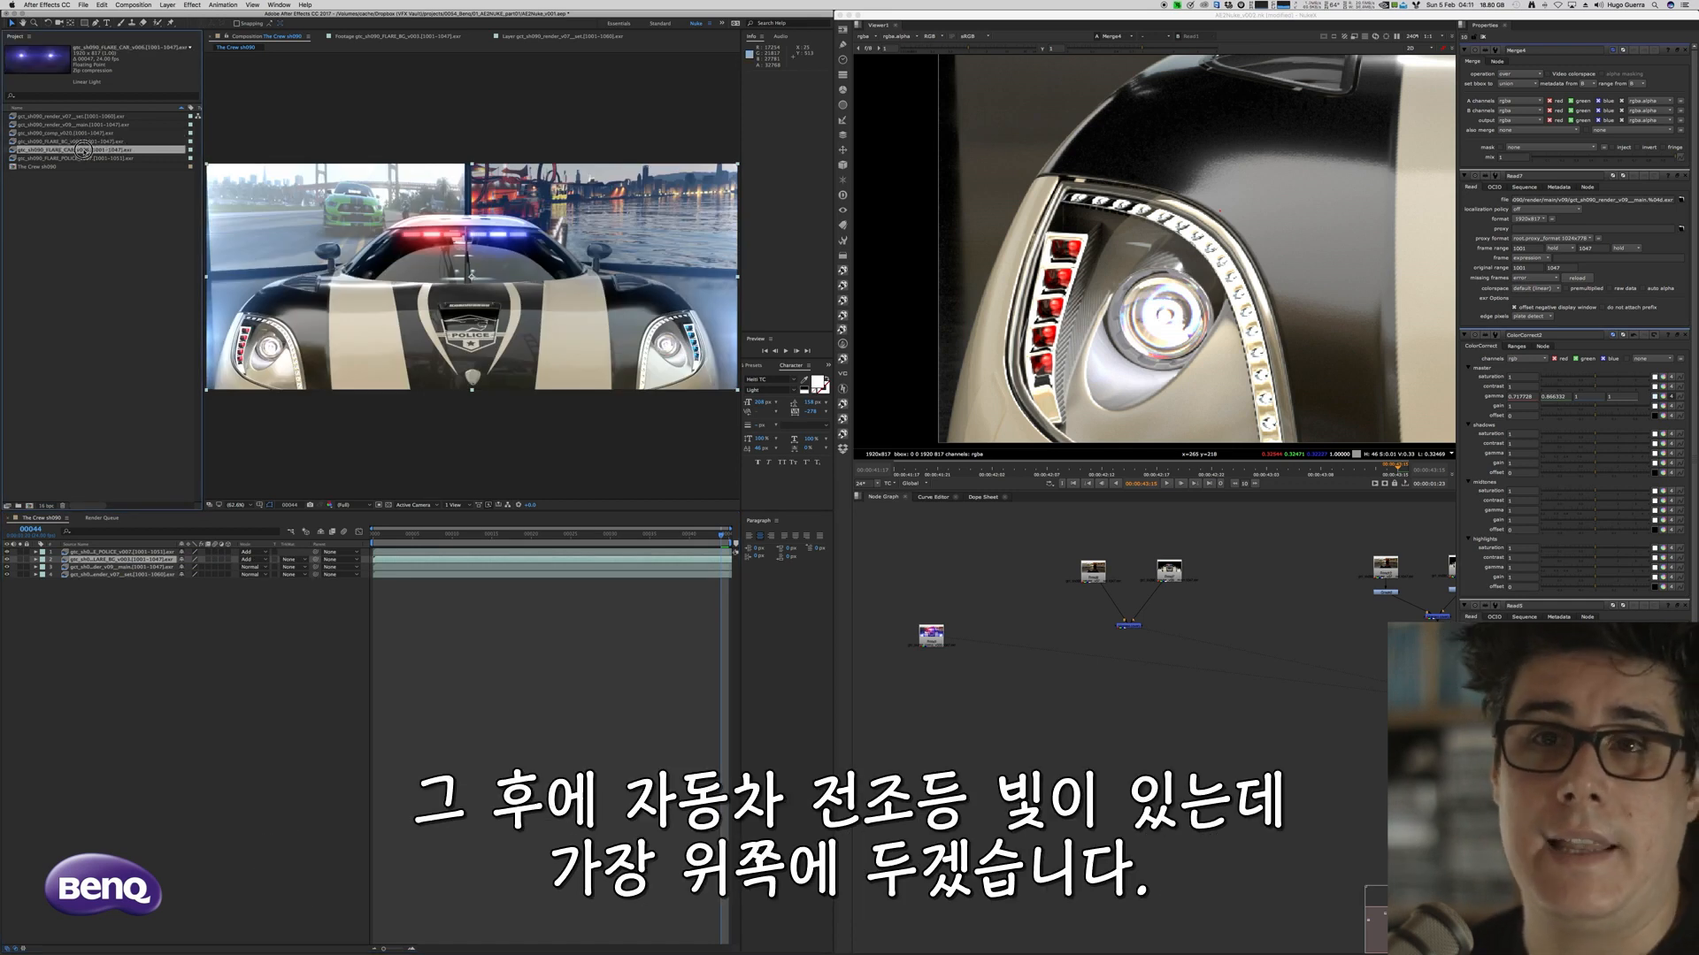
drag(85, 151, 135, 559)
click(251, 551)
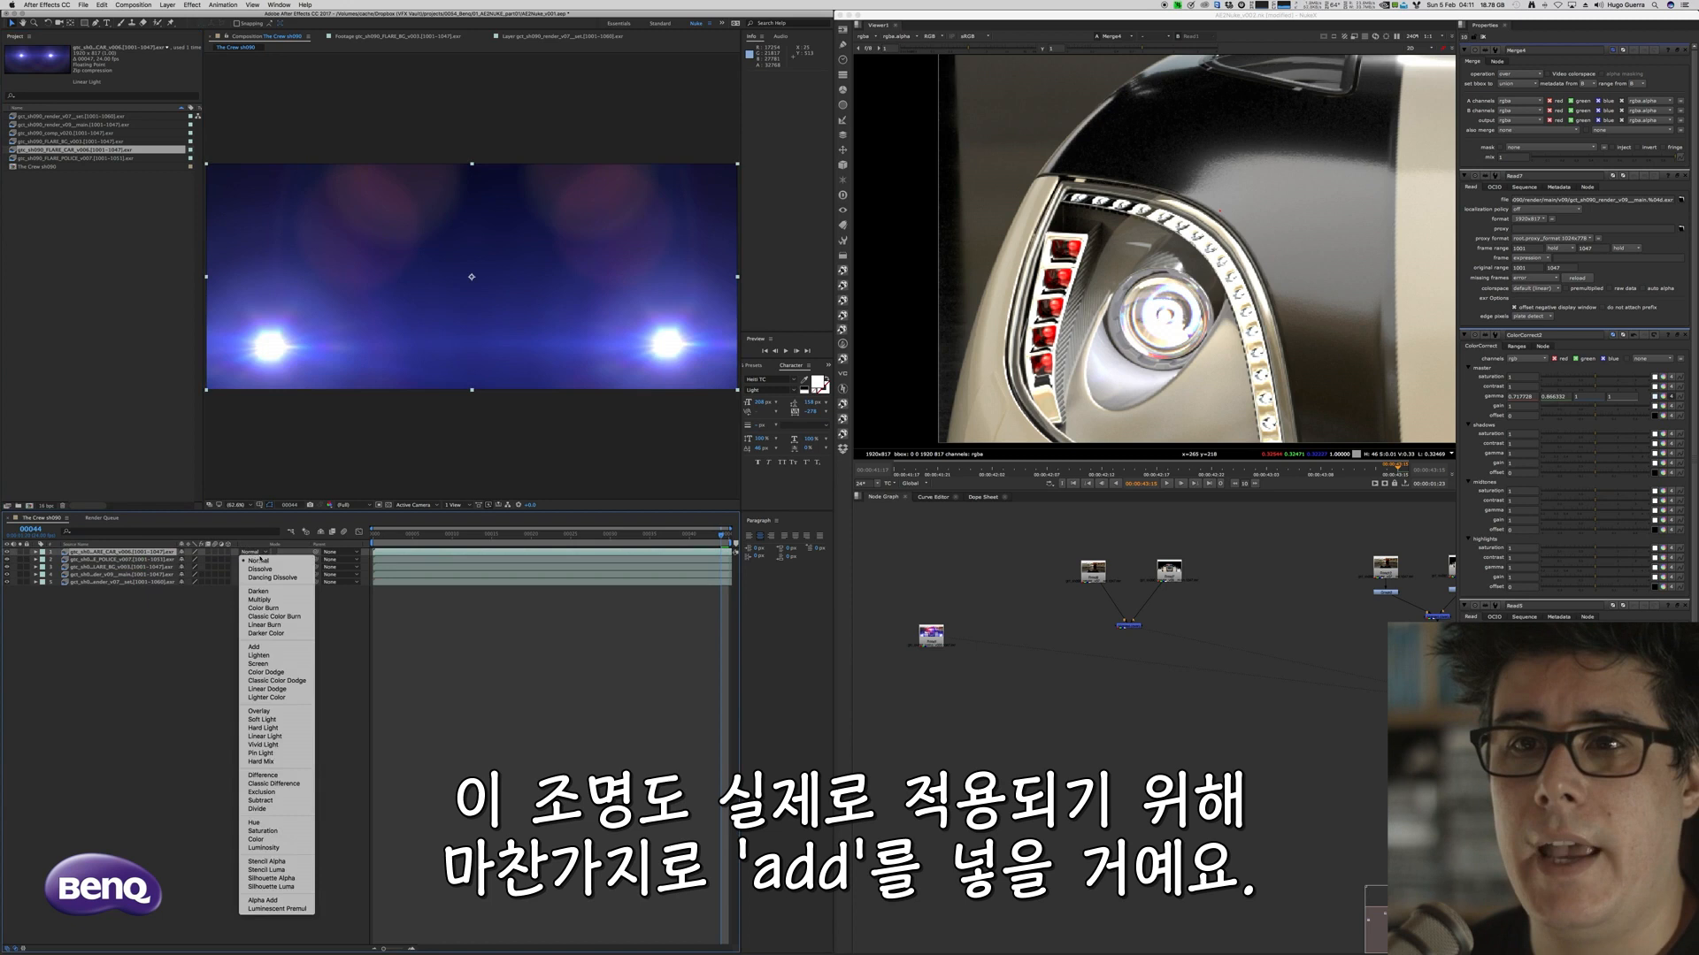
click(266, 656)
click(255, 552)
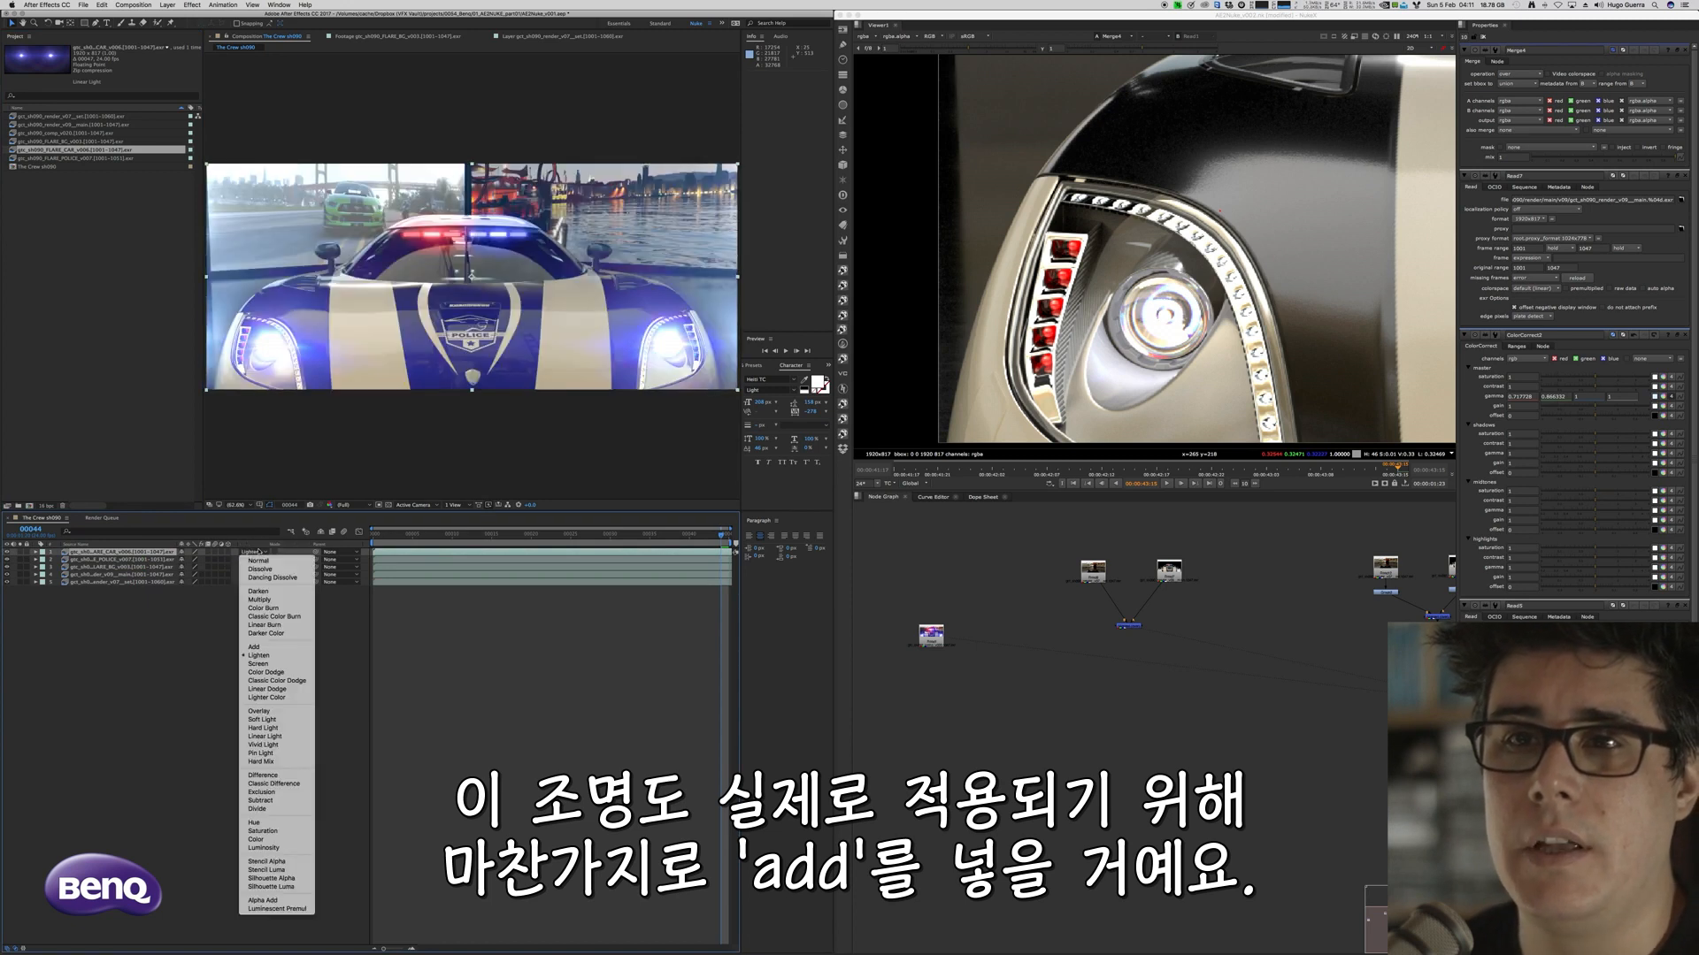
click(309, 646)
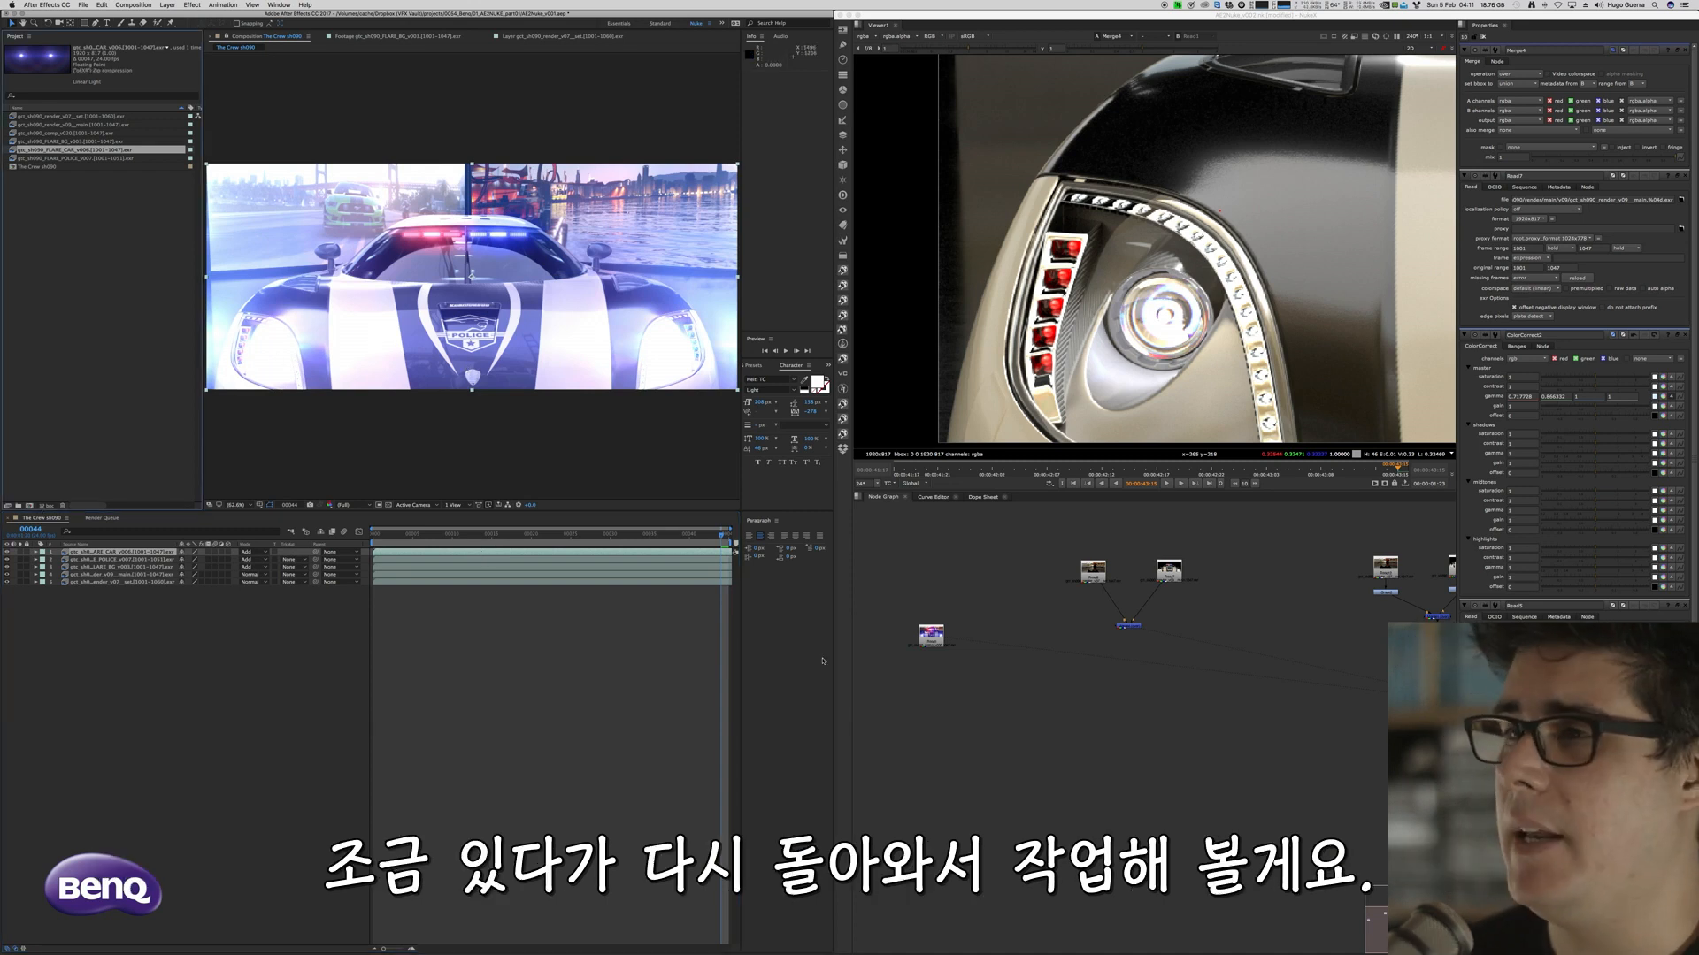
Switch to Nuke, fit the viewer image, and bring in the FLARE_BG, FLARE_CAR and FLARE_POLICE sequences as Read nodes from Finder
click(1144, 292)
scroll(1212, 301, down, 10)
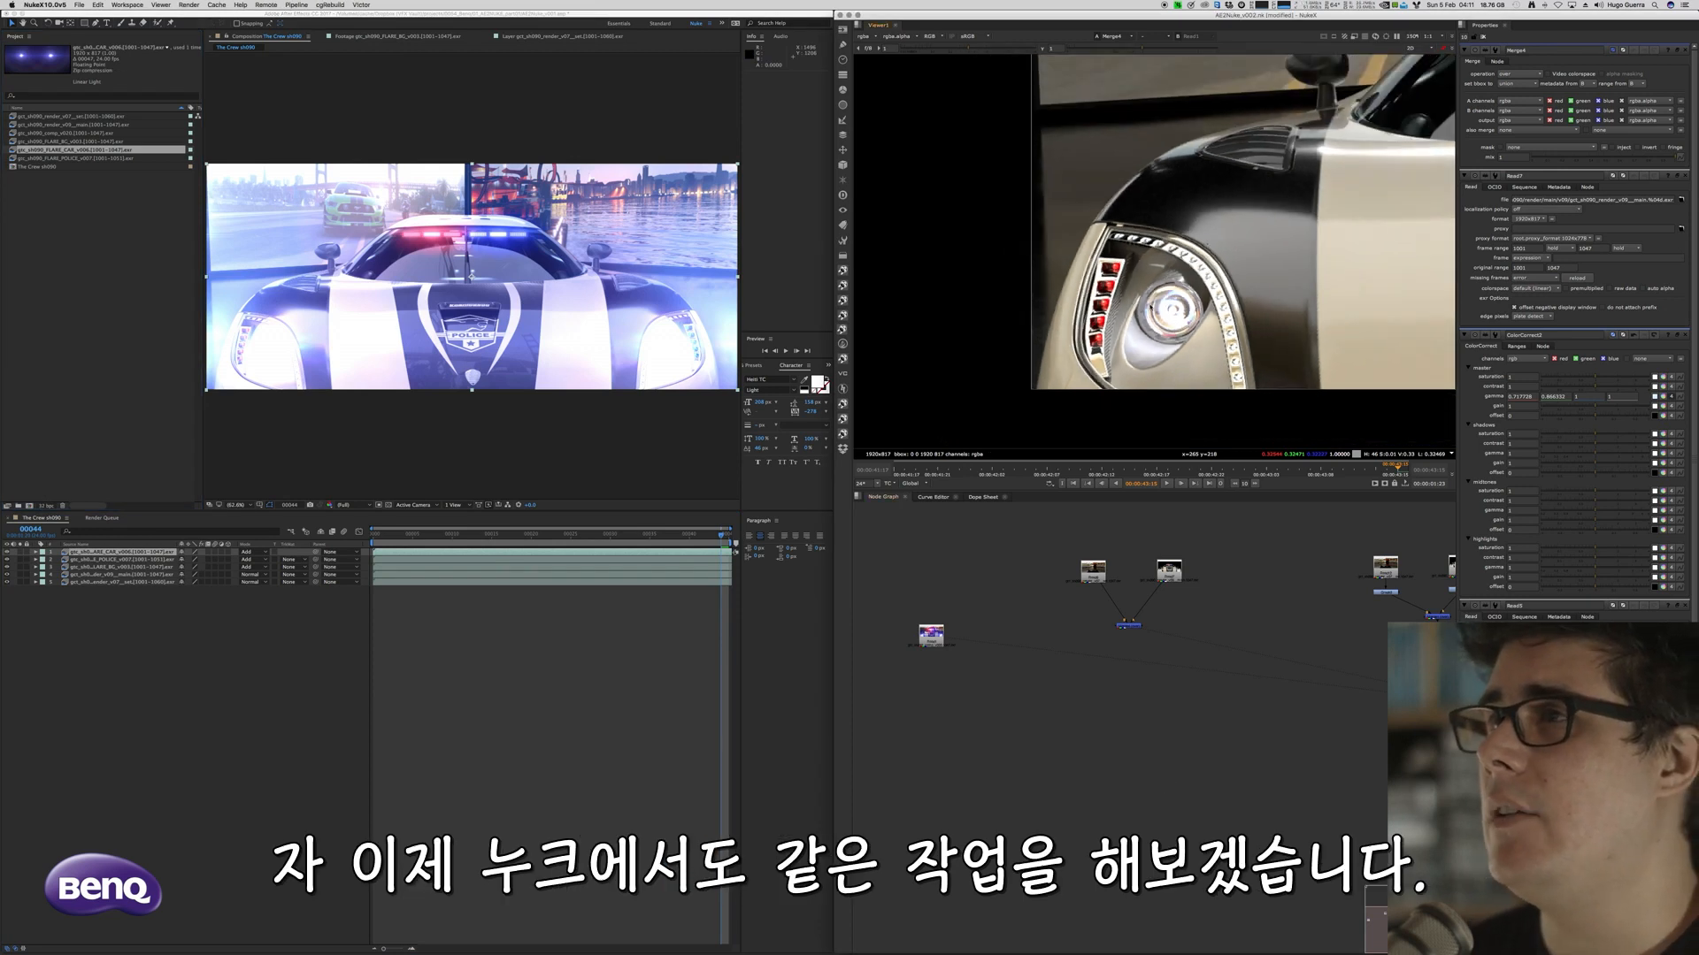
key(super+Tab)
key(super+Tab)
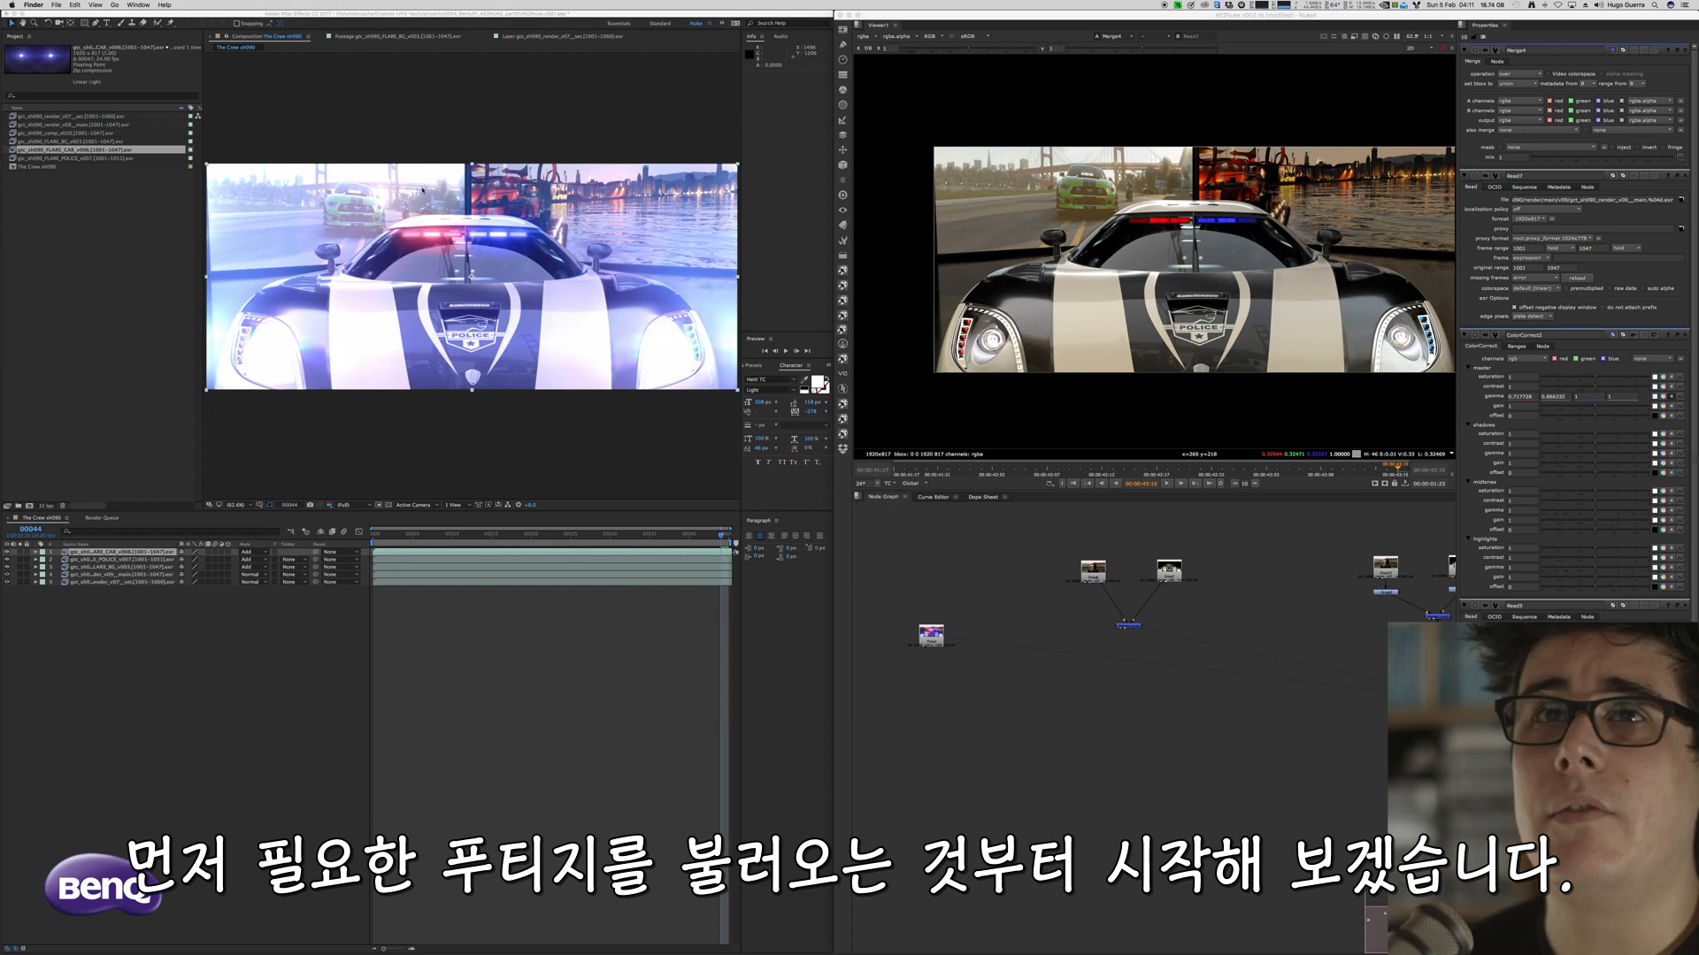
click(56, 4)
key(Escape)
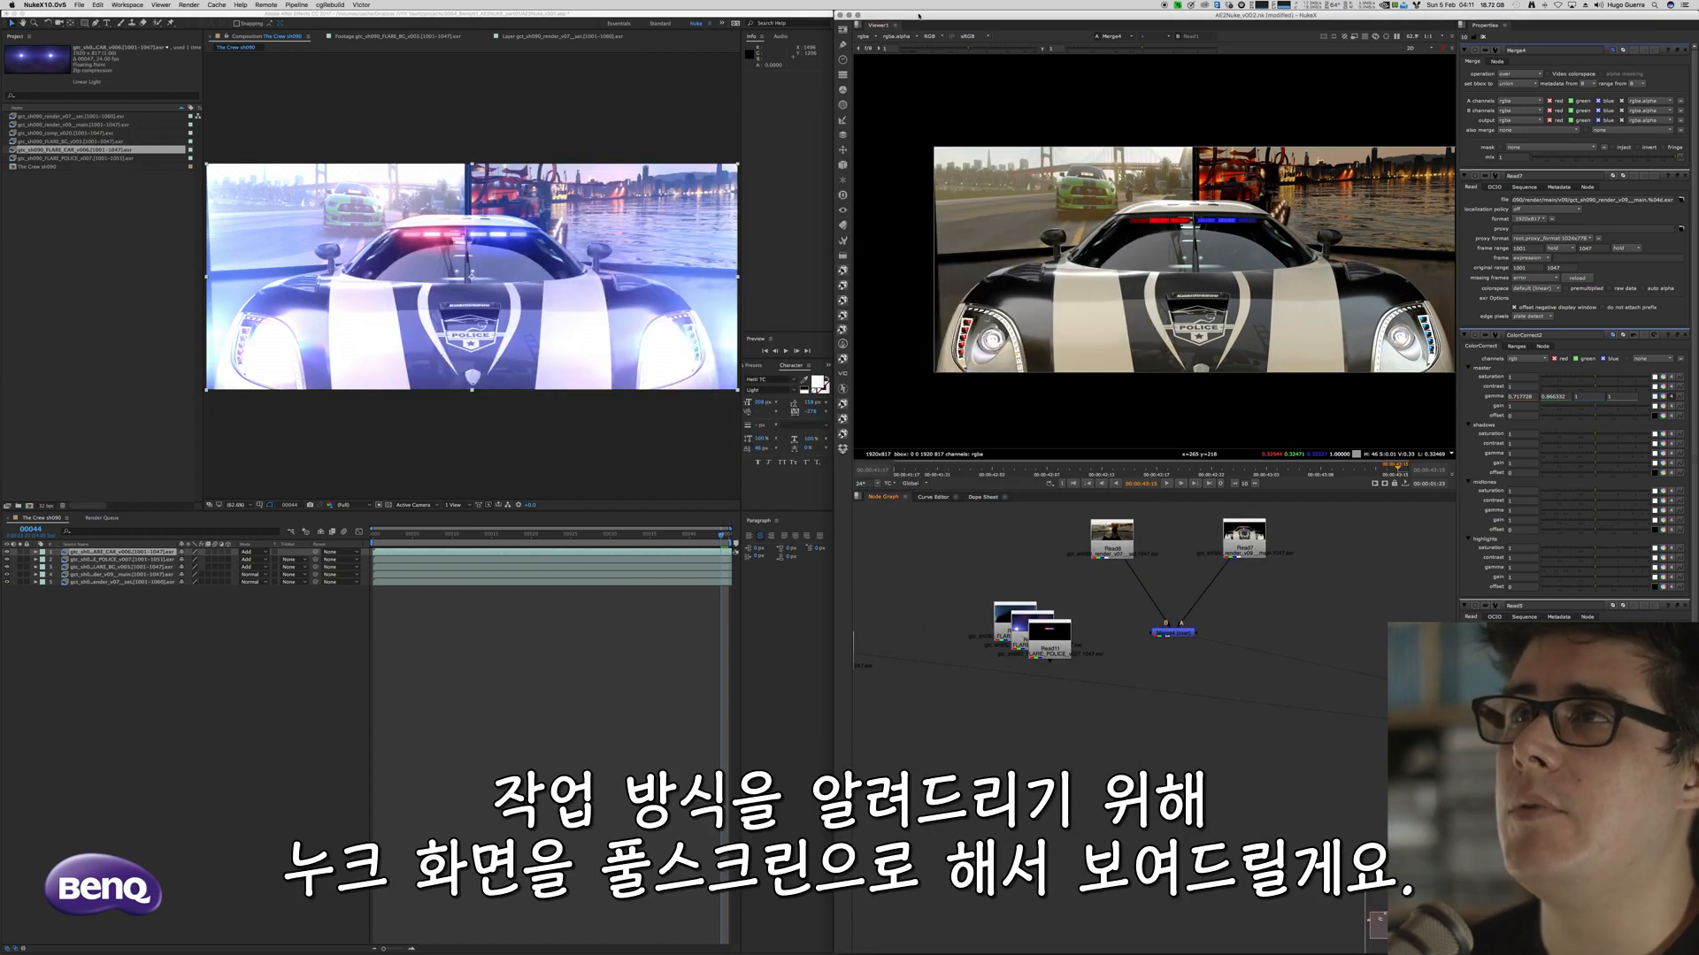
Maximize the Nuke window and spread the three stacked flare Read nodes apart in the area below Merge4
double_click(918, 15)
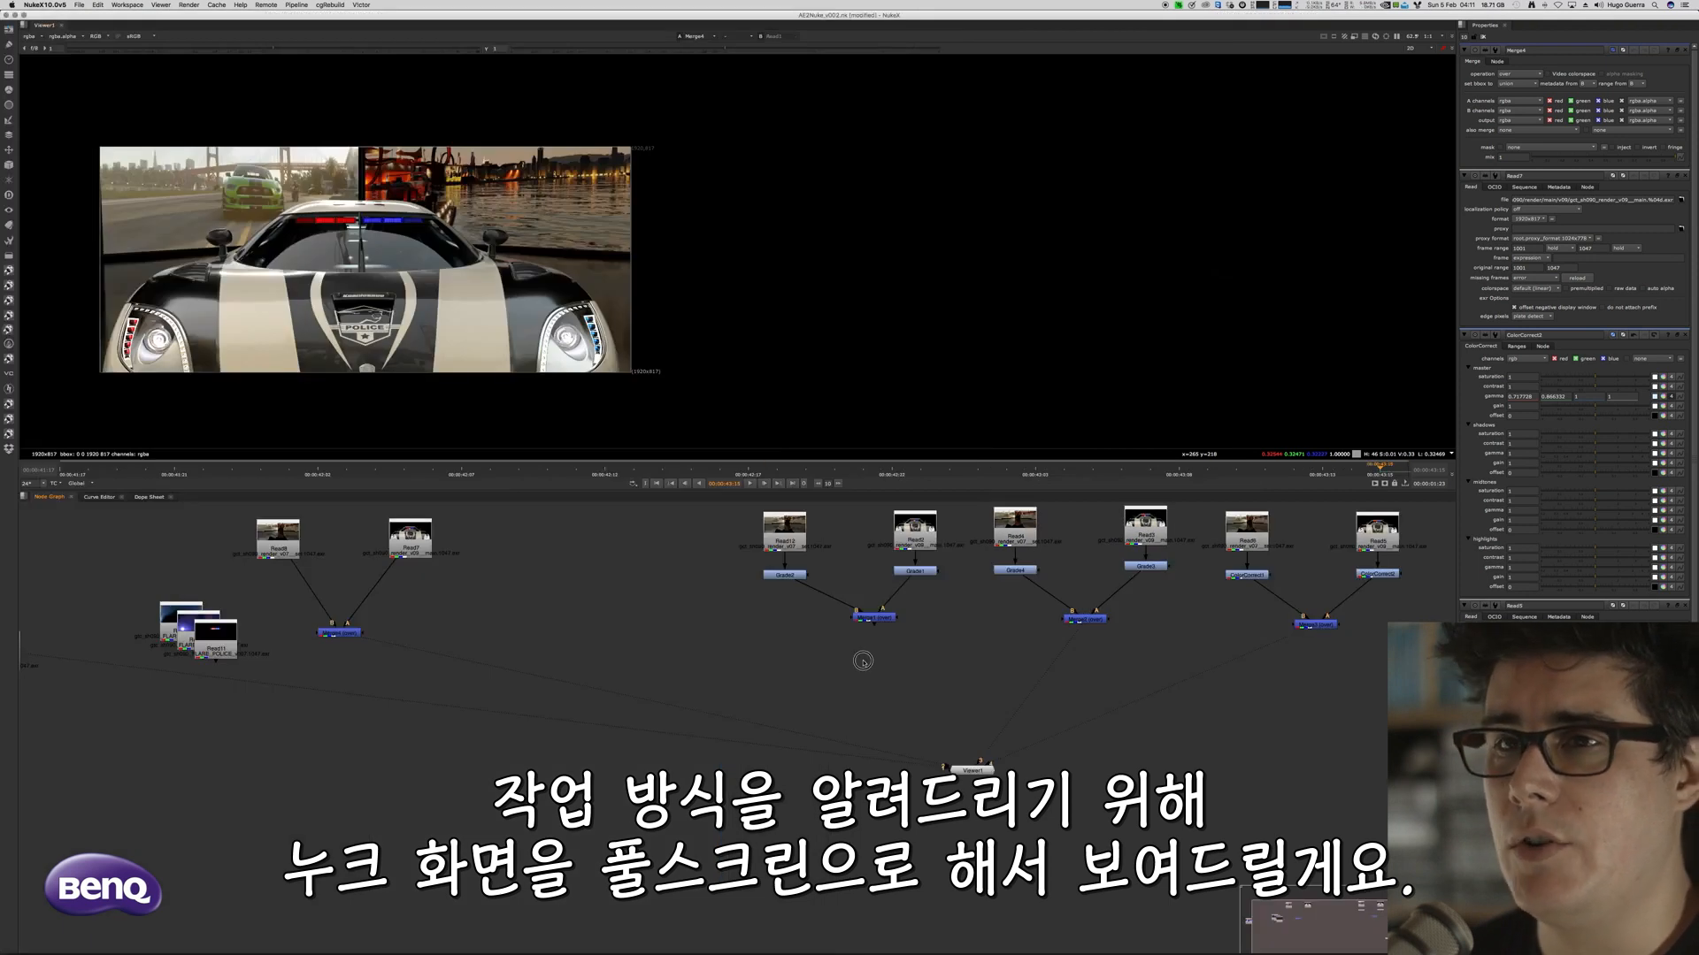
key(space)
scroll(796, 531, up, 8)
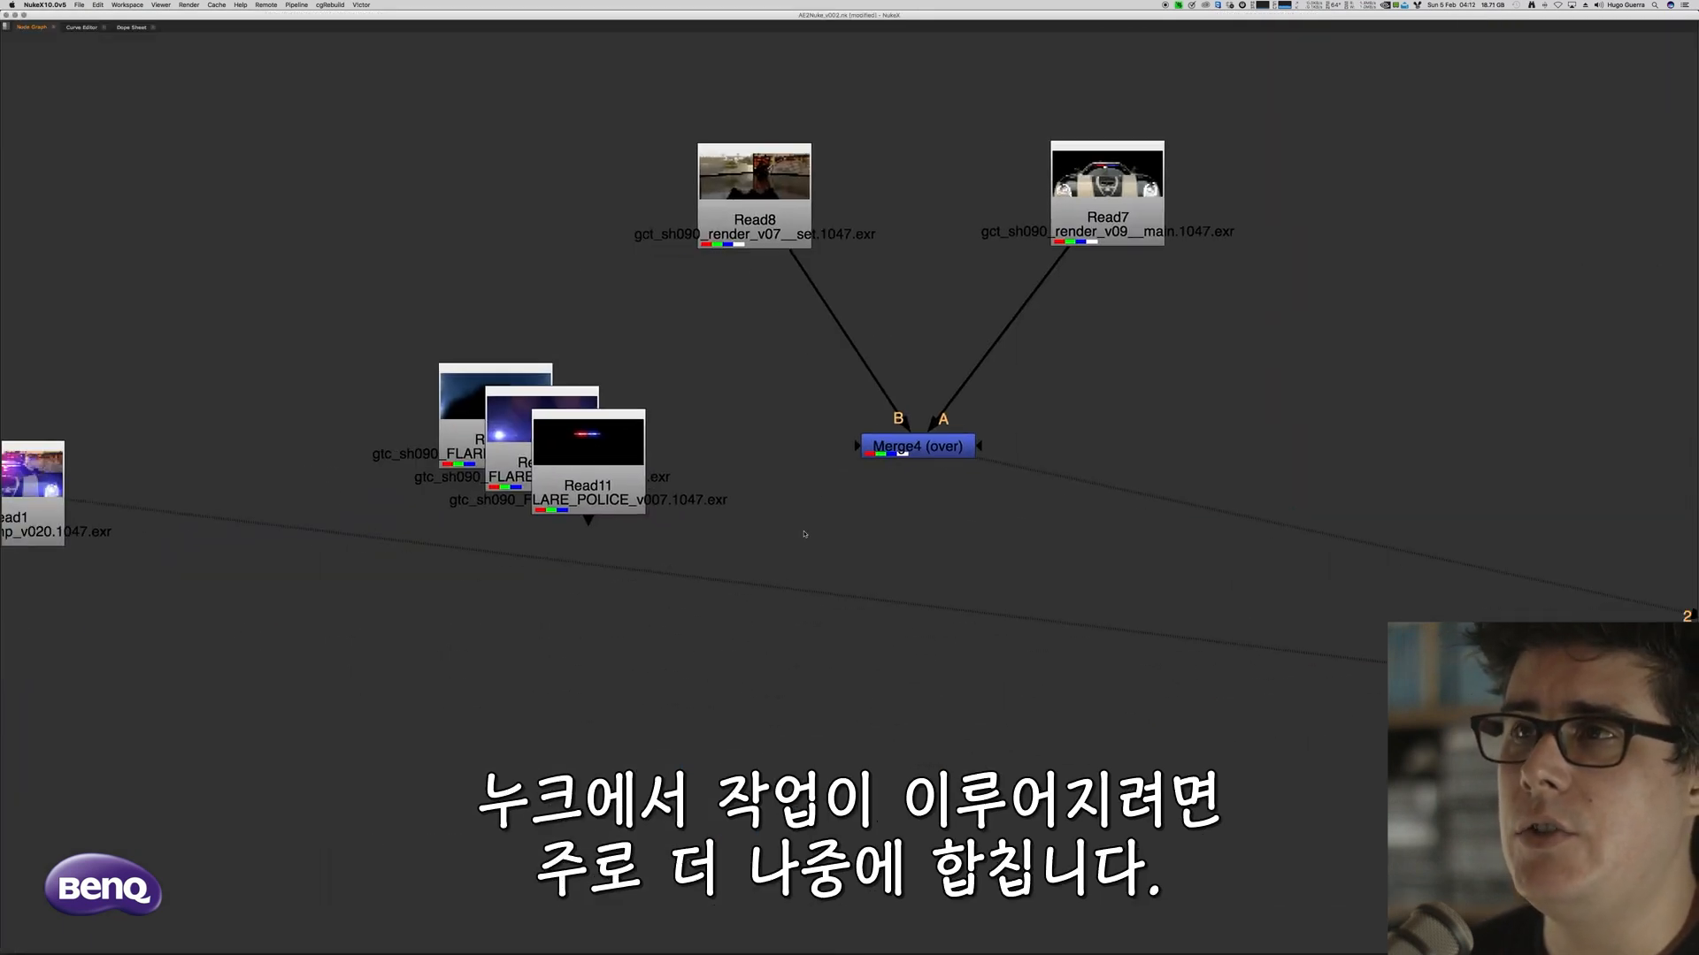
scroll(804, 534, down, 3)
drag(650, 441, 639, 735)
drag(736, 612, 570, 626)
drag(583, 424, 775, 763)
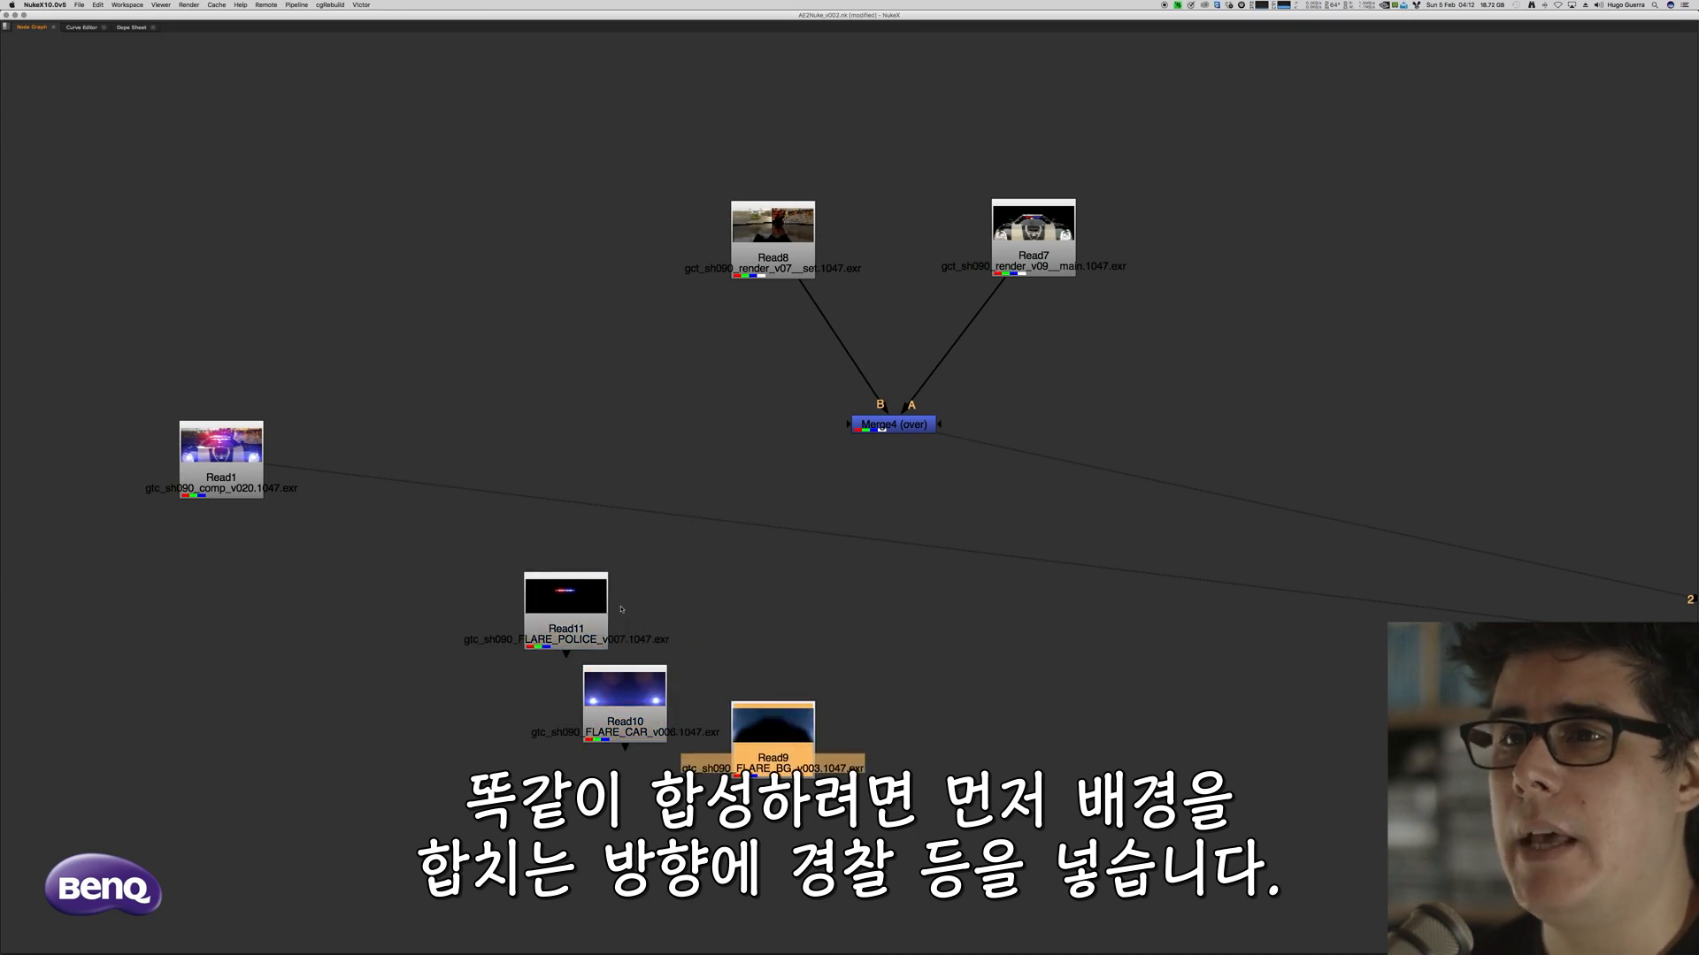
Arrange the police, background and headlight flare Read nodes in a vertical column below Merge4, in that order
drag(621, 608, 776, 524)
drag(625, 694, 495, 703)
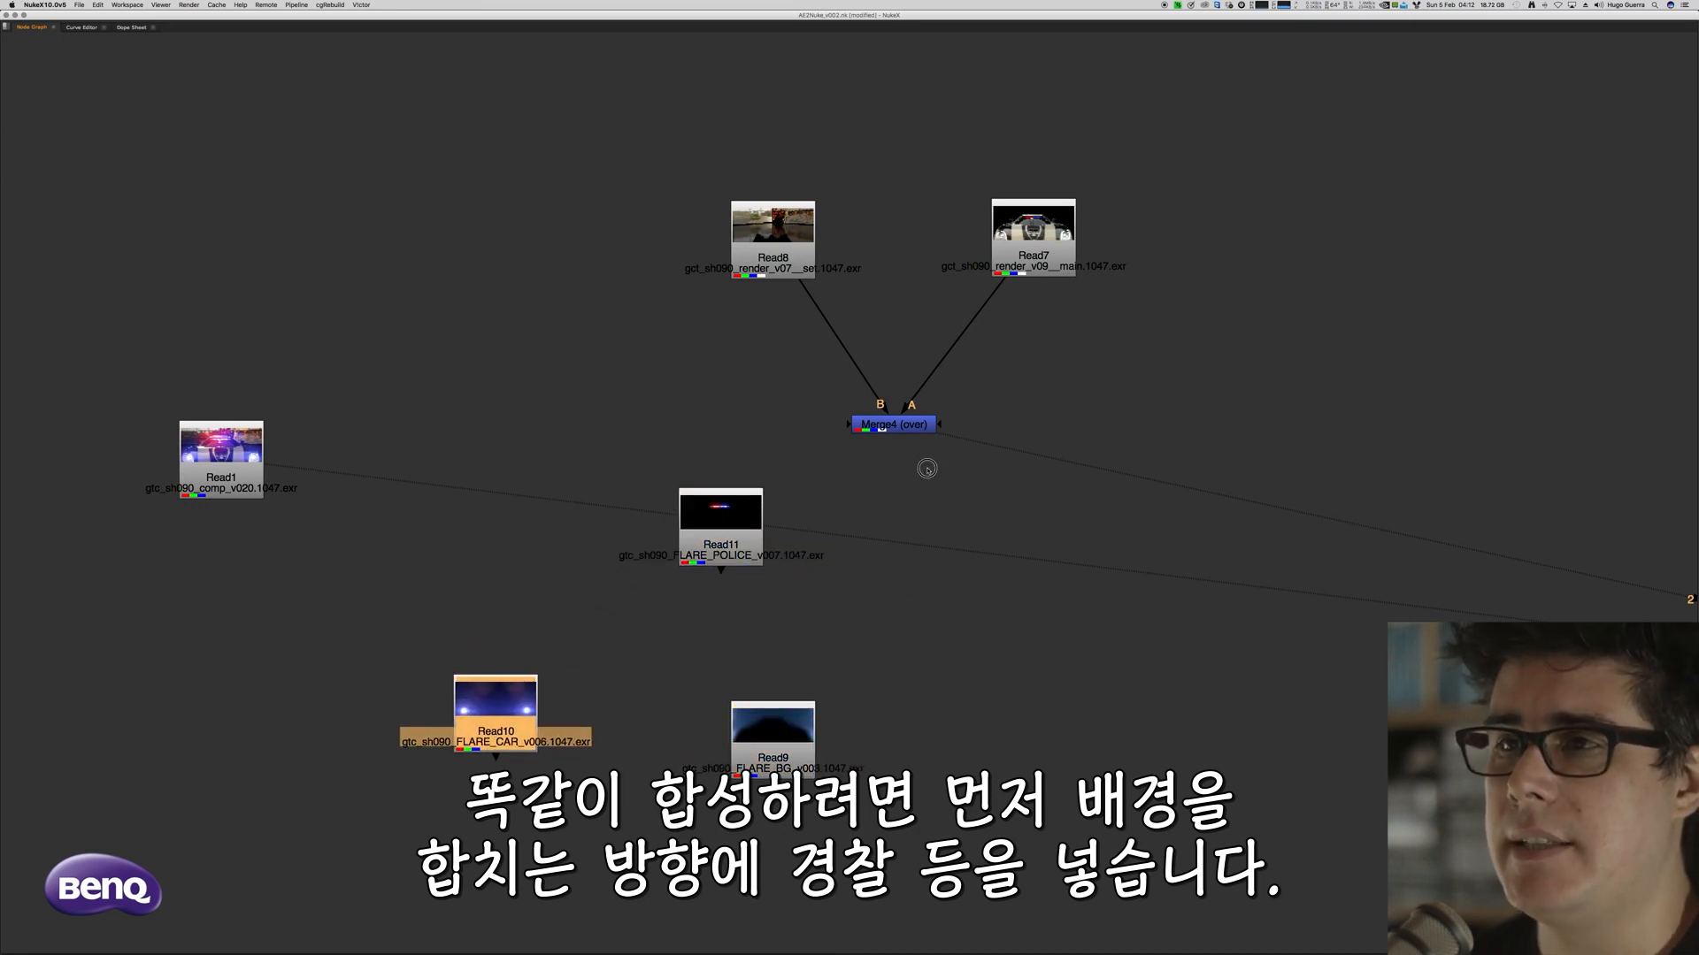
drag(772, 726, 708, 721)
drag(495, 707, 708, 899)
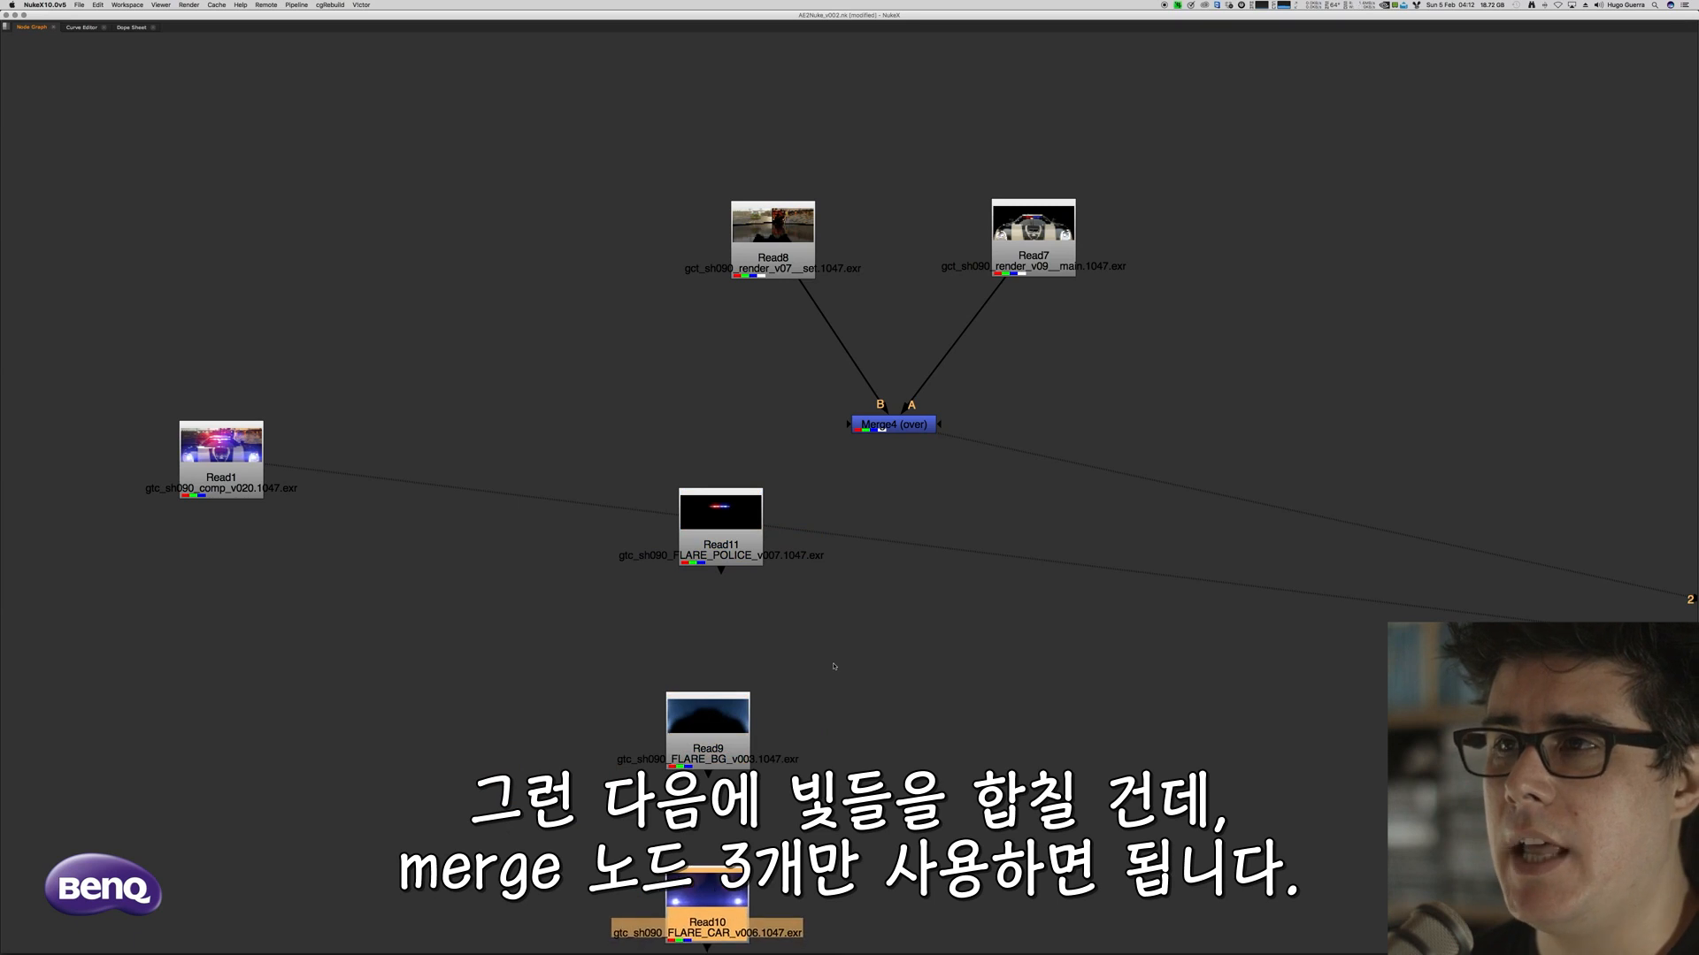
Create three Merge nodes below Merge4, connecting the first one's B input to Merge4 and A input to the police flare
middle_drag(833, 666, 818, 583)
key(m)
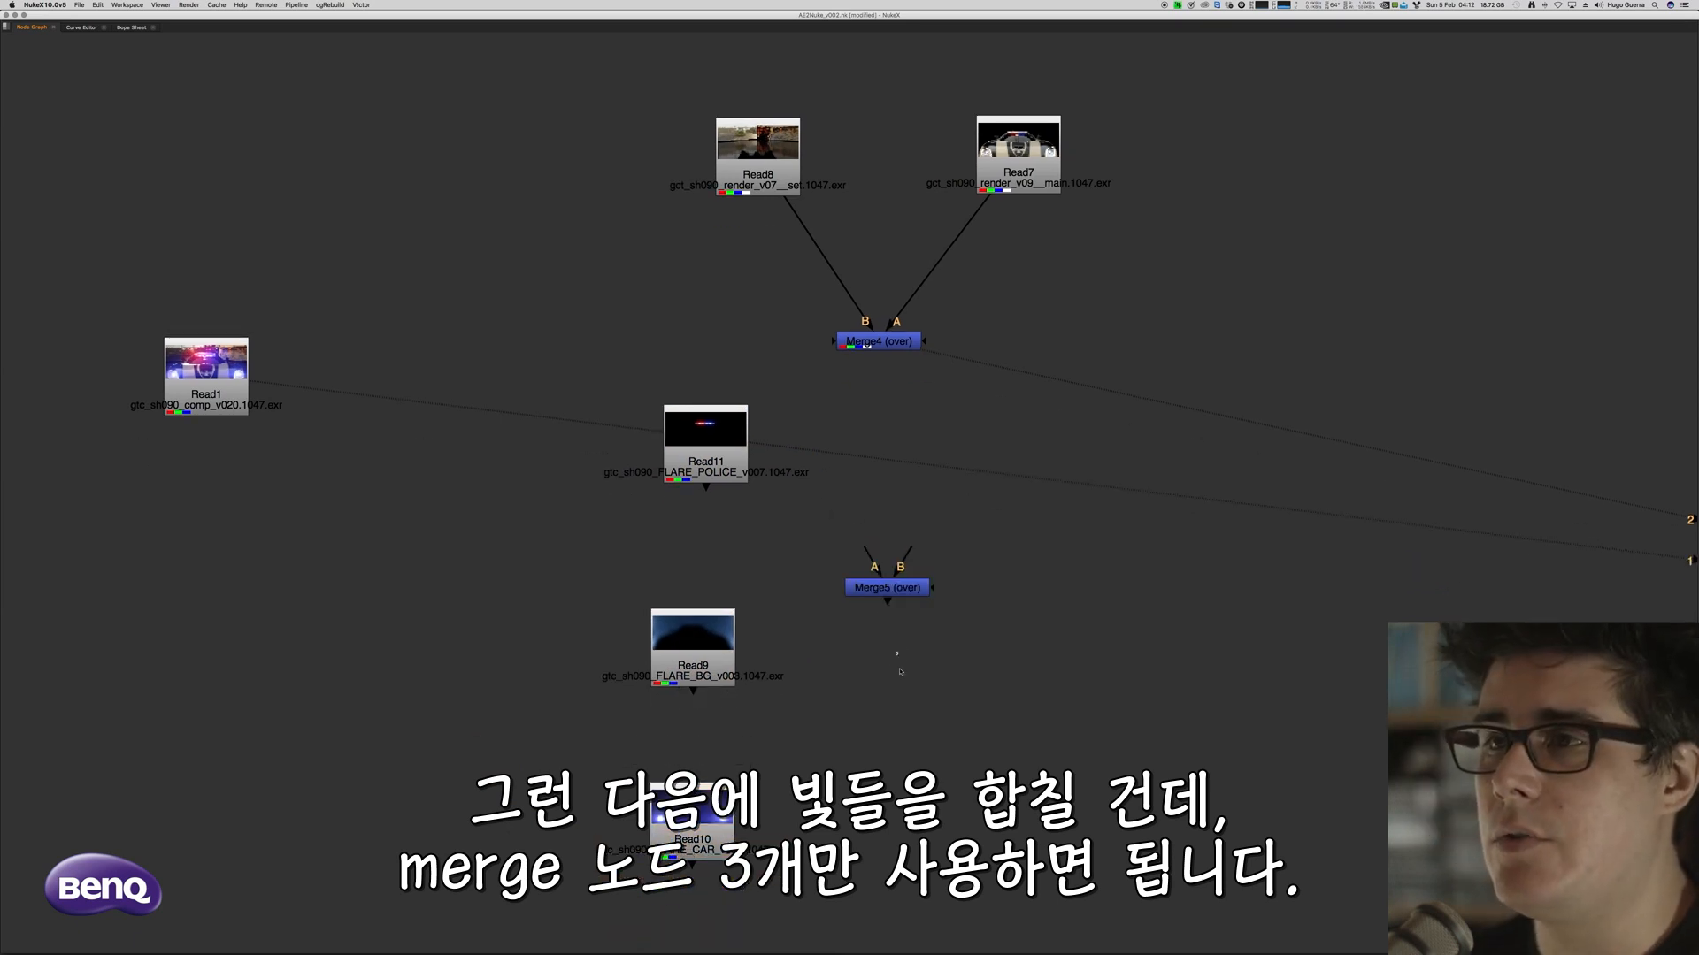
key(m)
key(m)
drag(909, 584, 880, 345)
drag(848, 529, 730, 460)
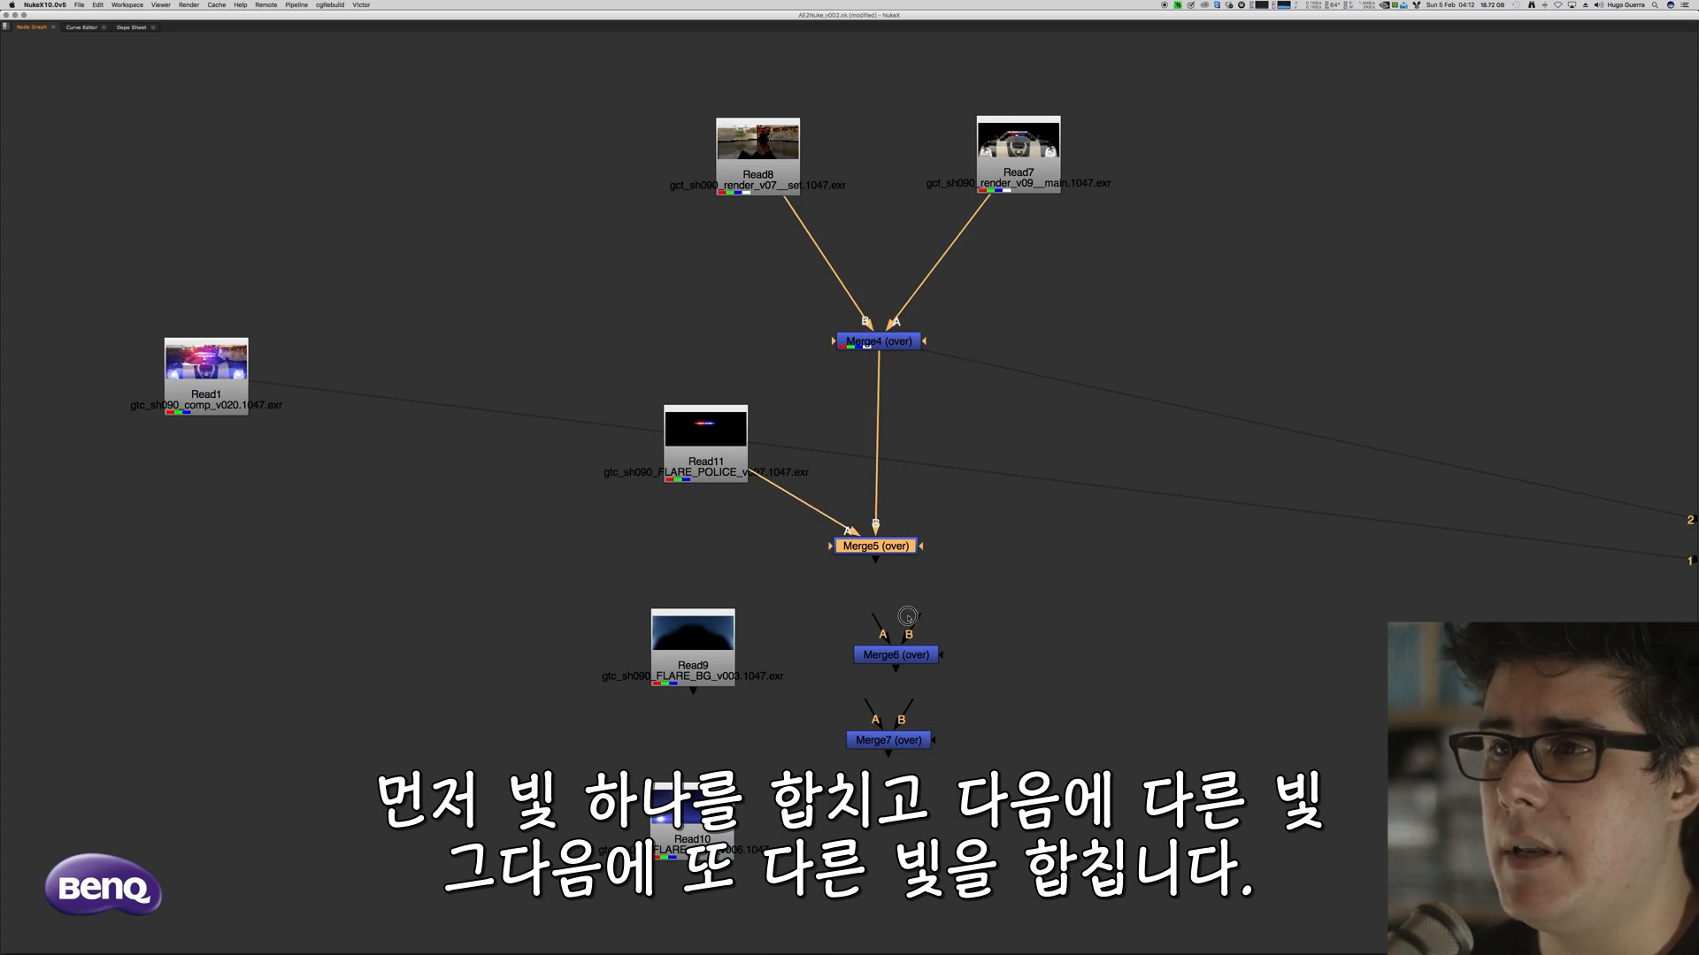
Chain the other two merges below, with the background and headlight flares as A inputs, and align them vertically
drag(915, 626, 699, 644)
mouse_move(898, 654)
mouse_down()
mouse_move(868, 686)
mouse_move(867, 823)
mouse_move(887, 685)
mouse_up()
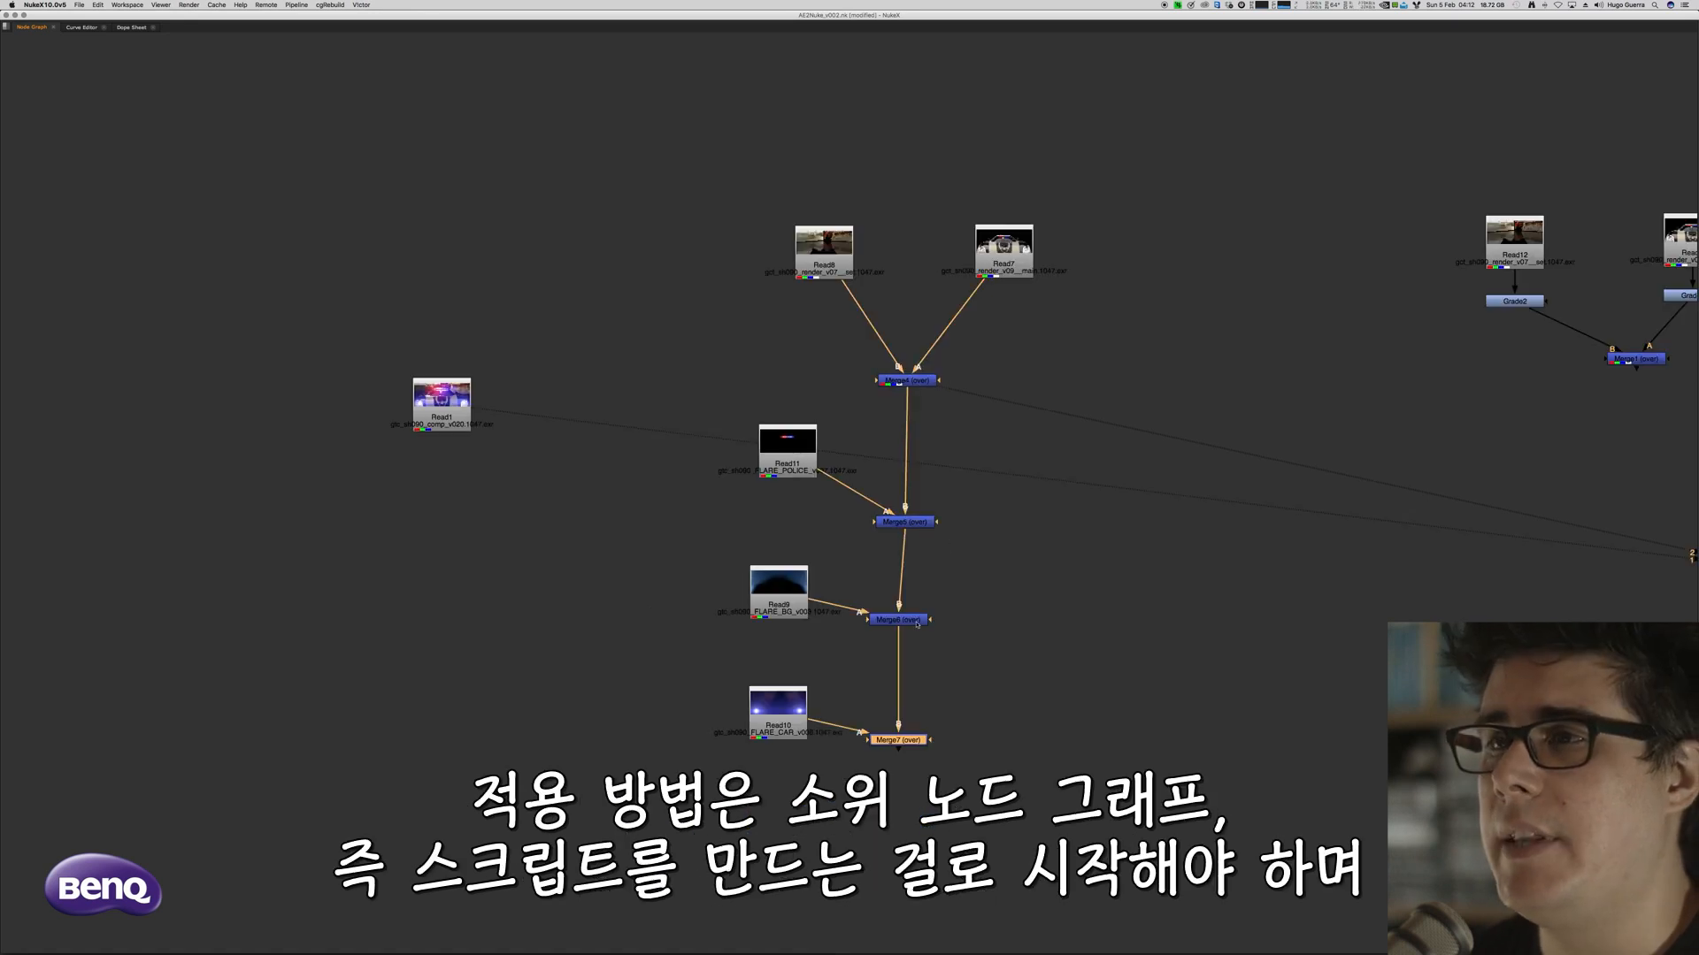
drag(910, 616, 906, 634)
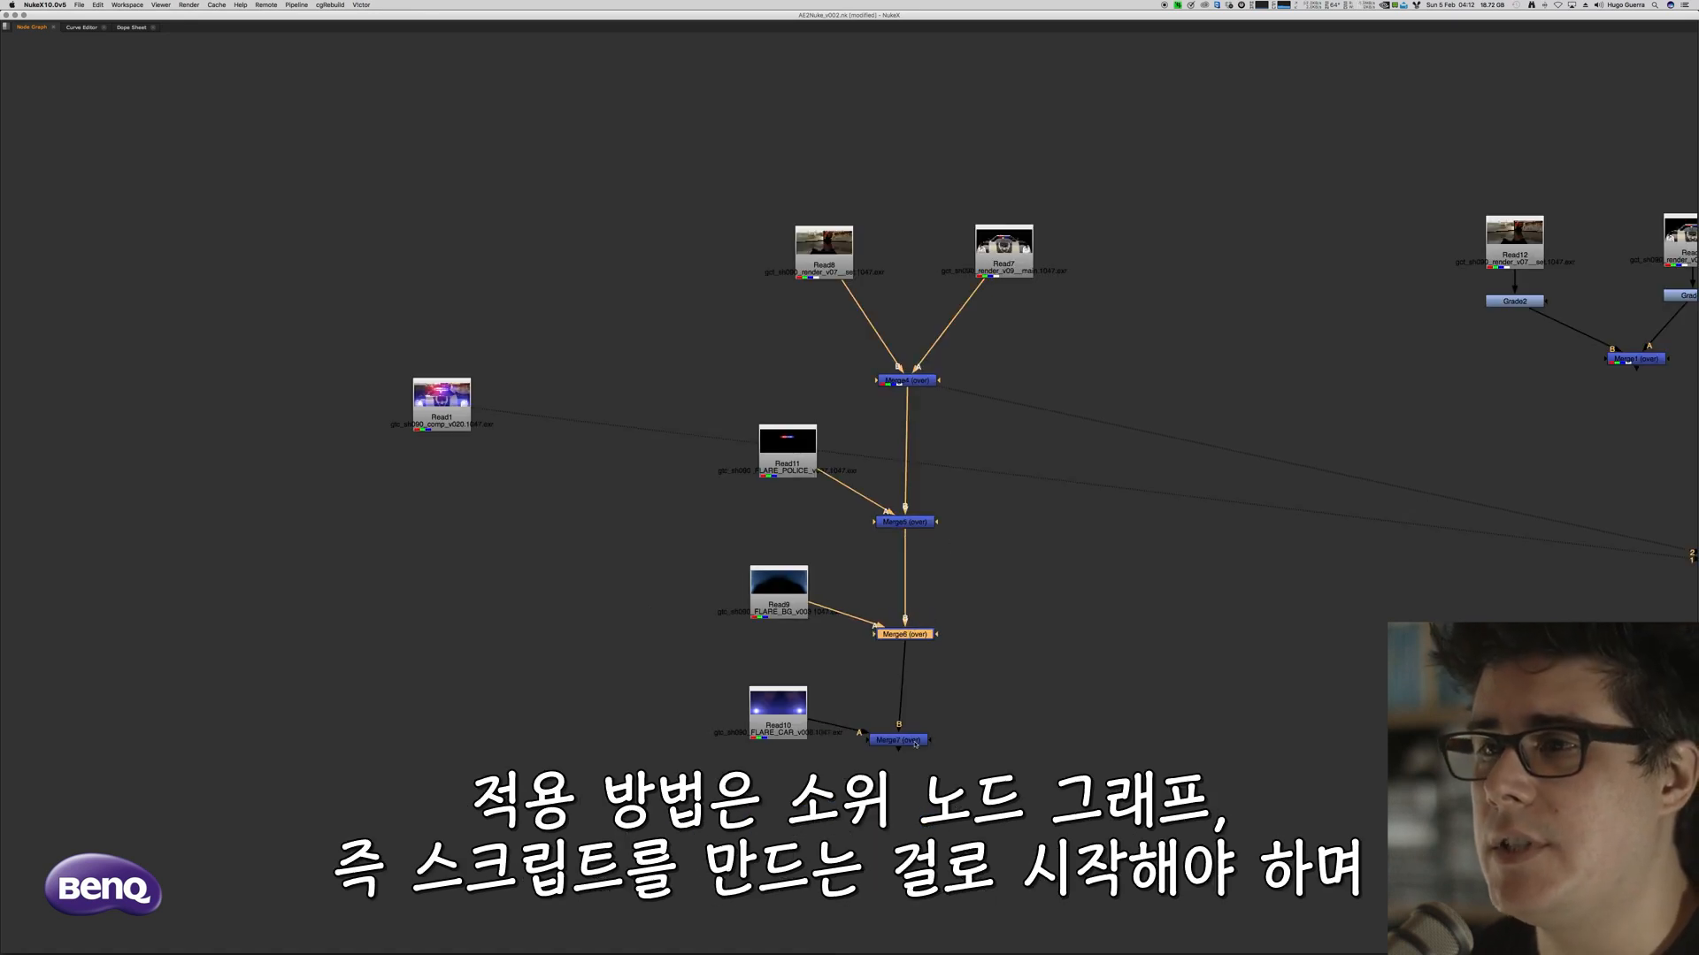
click(924, 762)
drag(924, 763, 919, 789)
Open the properties of Merge5, the police flare merge, and set its operation to plus
scroll(918, 734, up, 5)
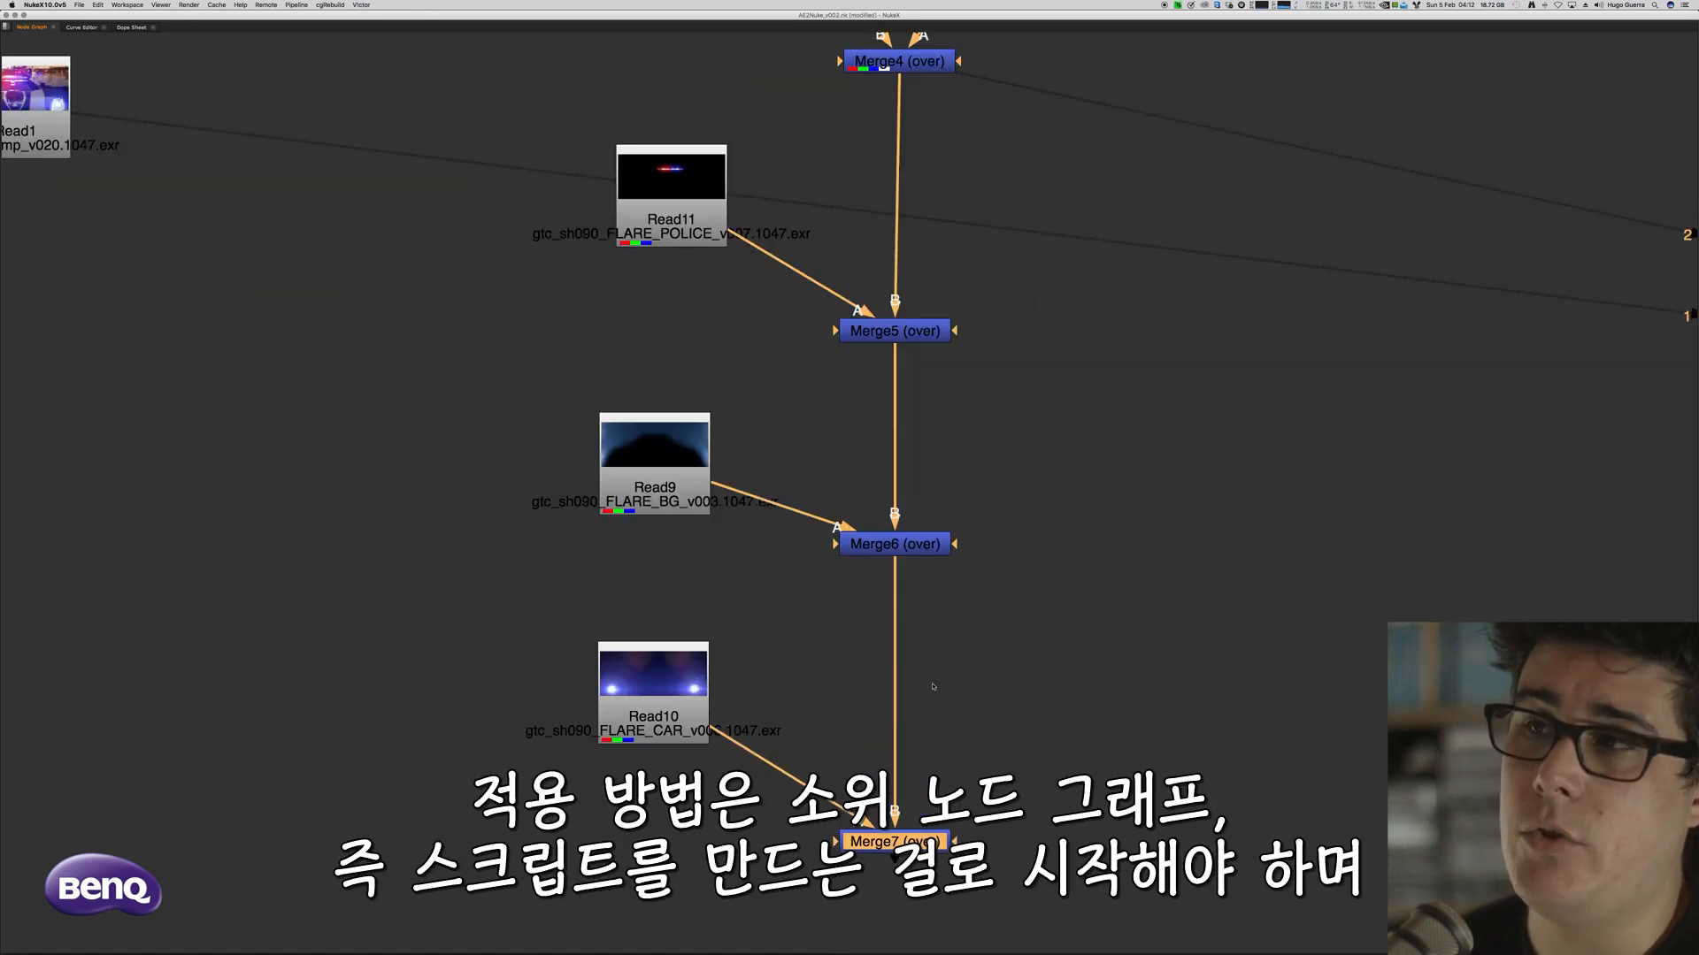
middle_drag(1013, 320, 1041, 682)
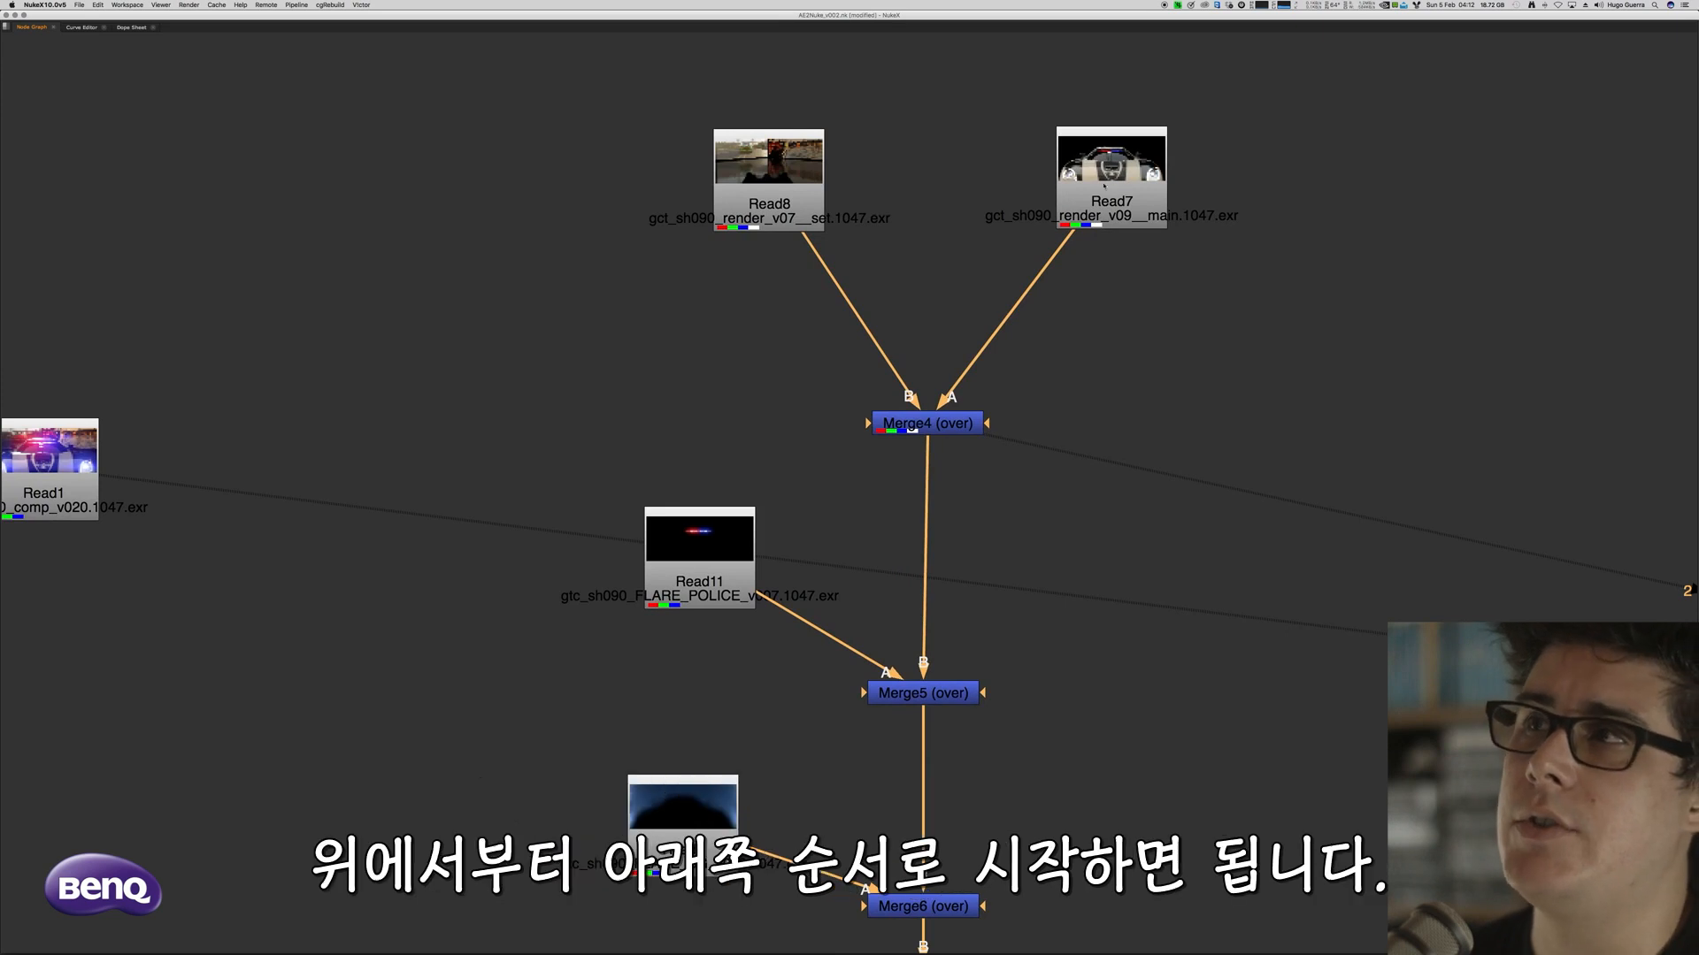
scroll(1021, 472, down, 5)
middle_drag(1021, 472, 991, 287)
scroll(973, 442, up, 5)
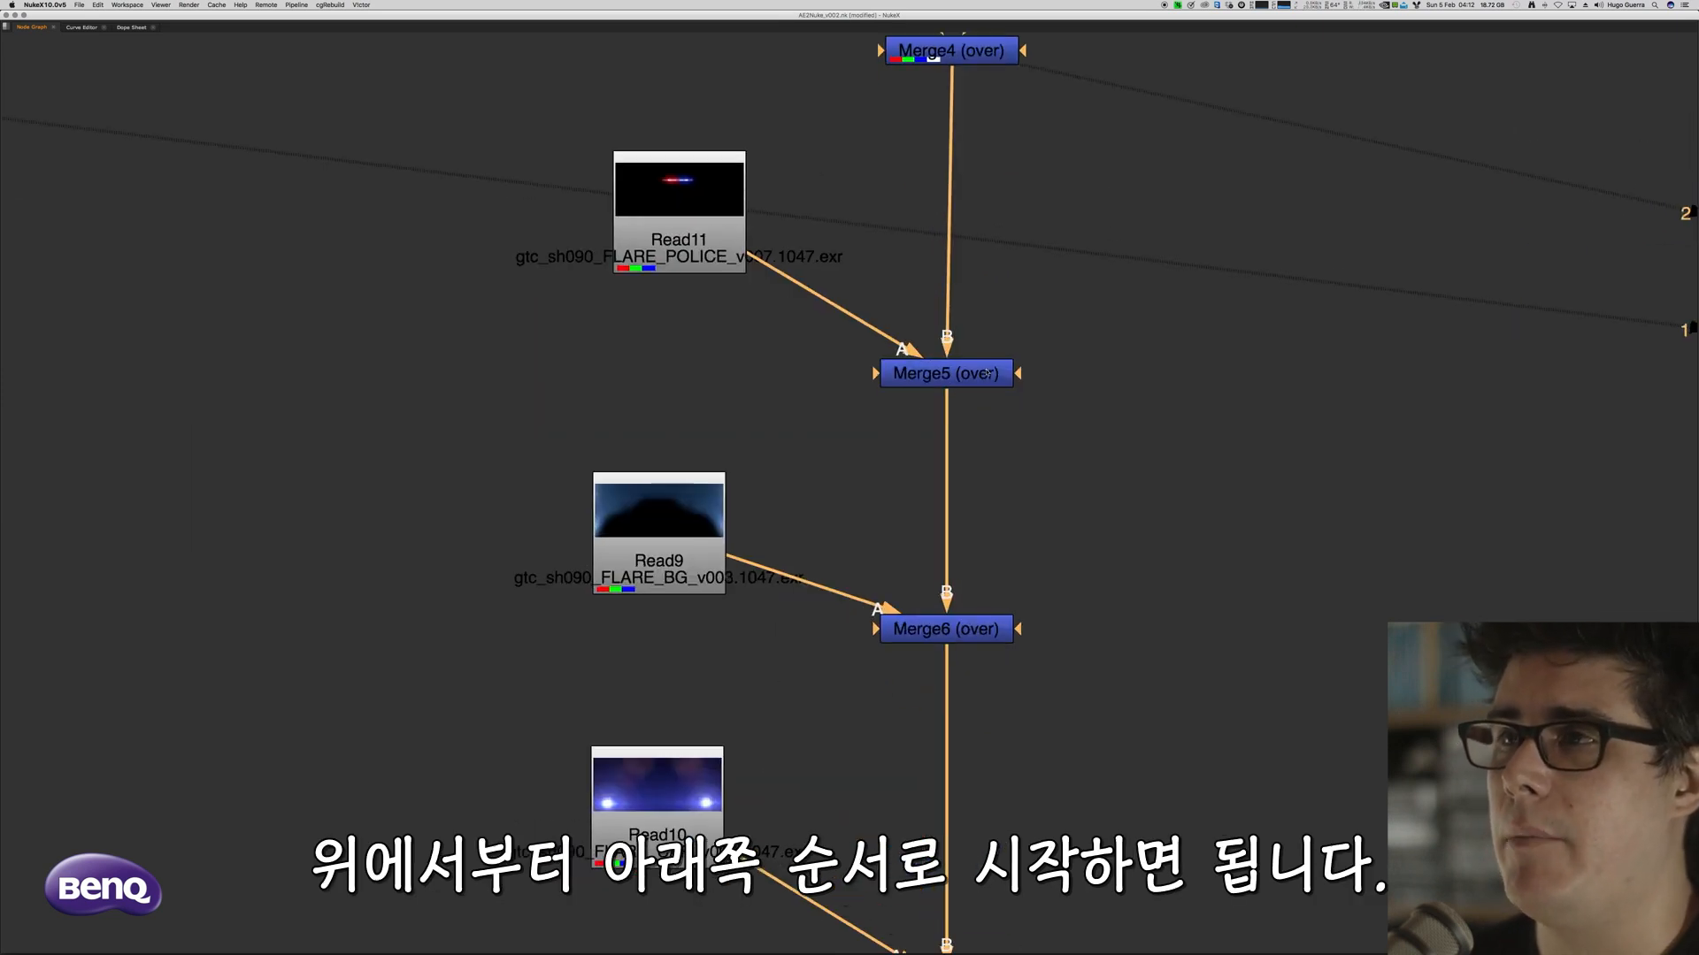
click(989, 380)
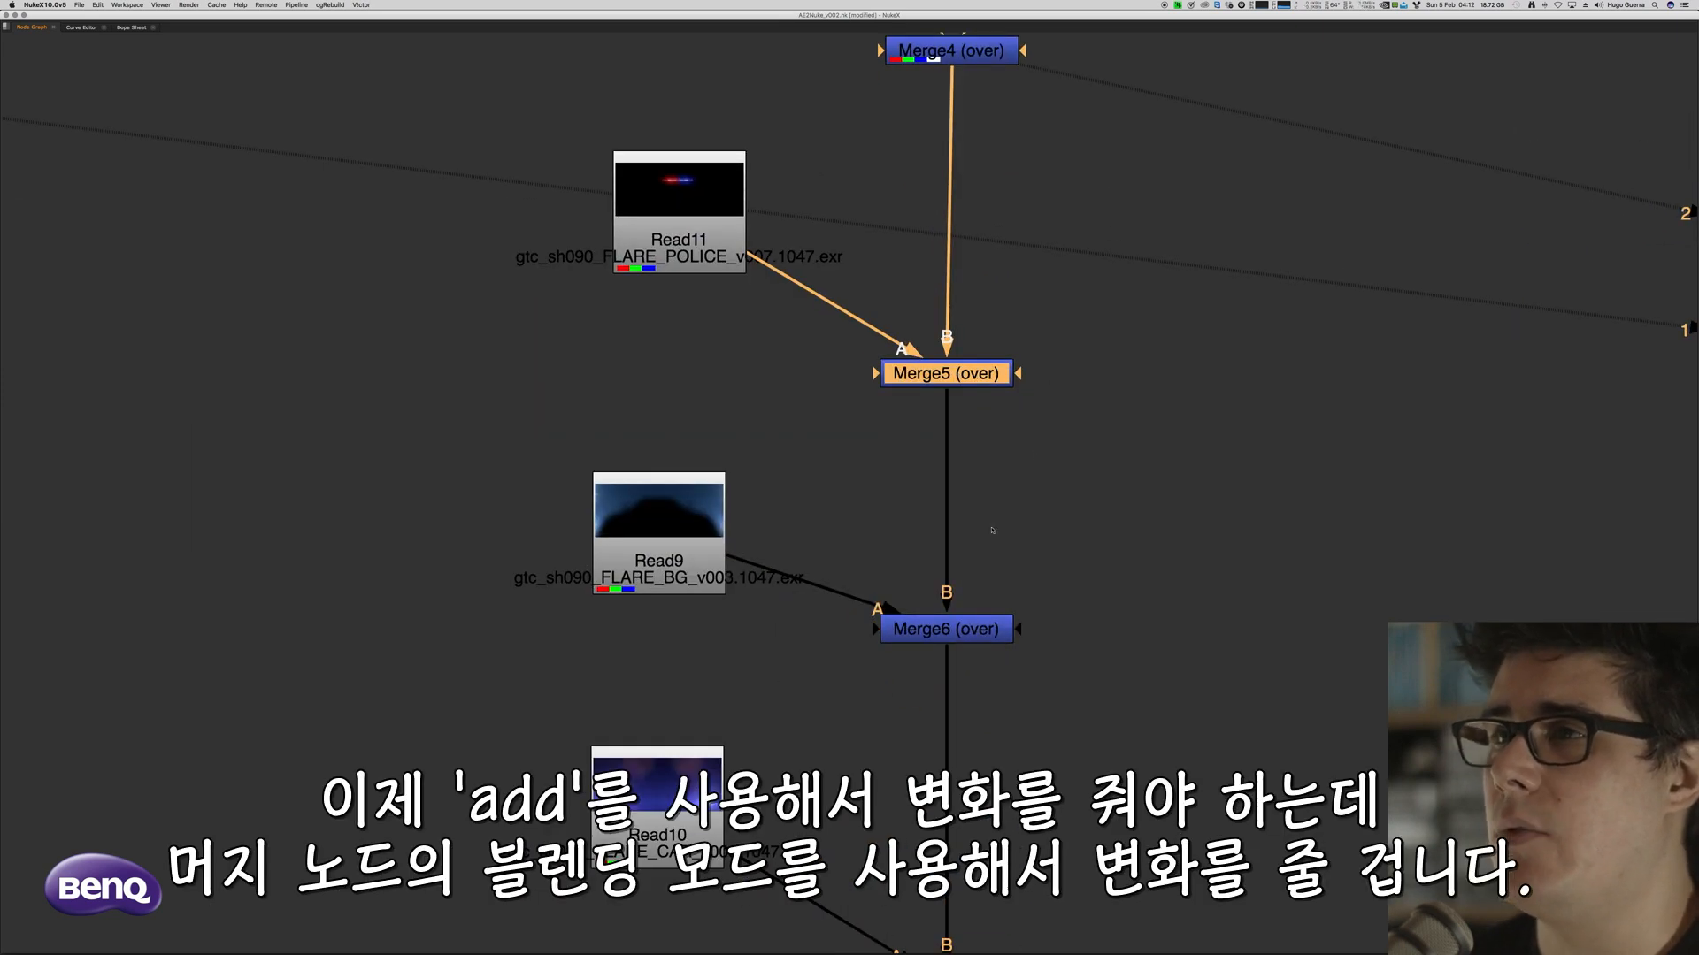
key(space)
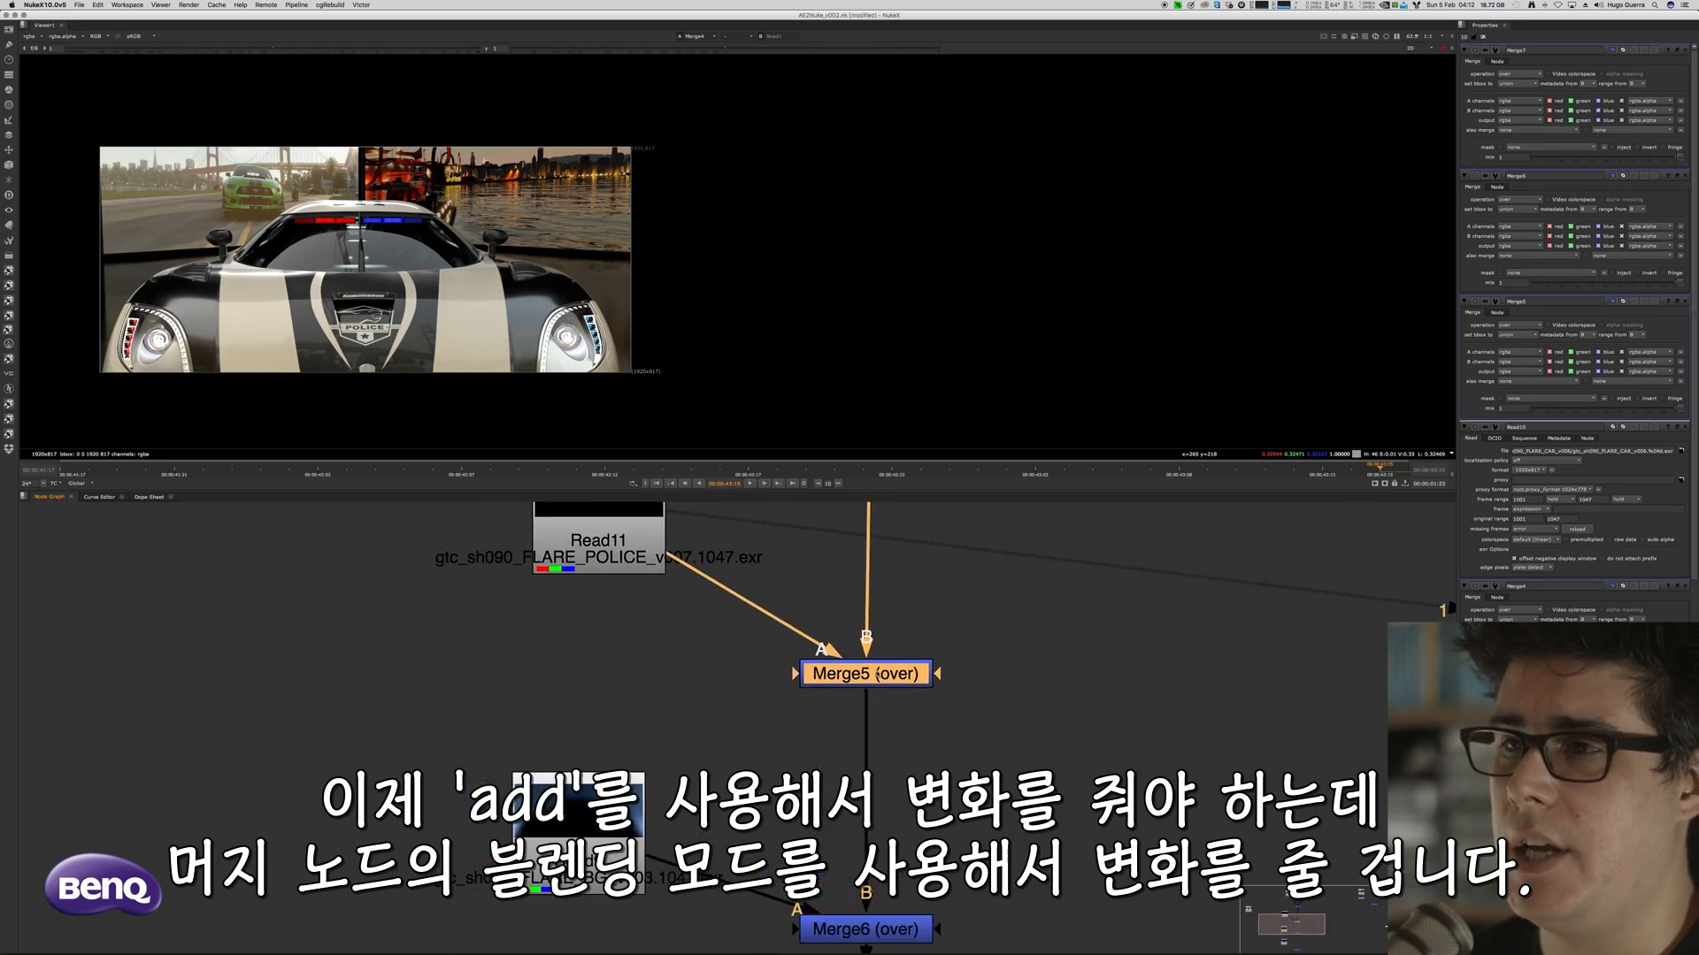
double_click(865, 674)
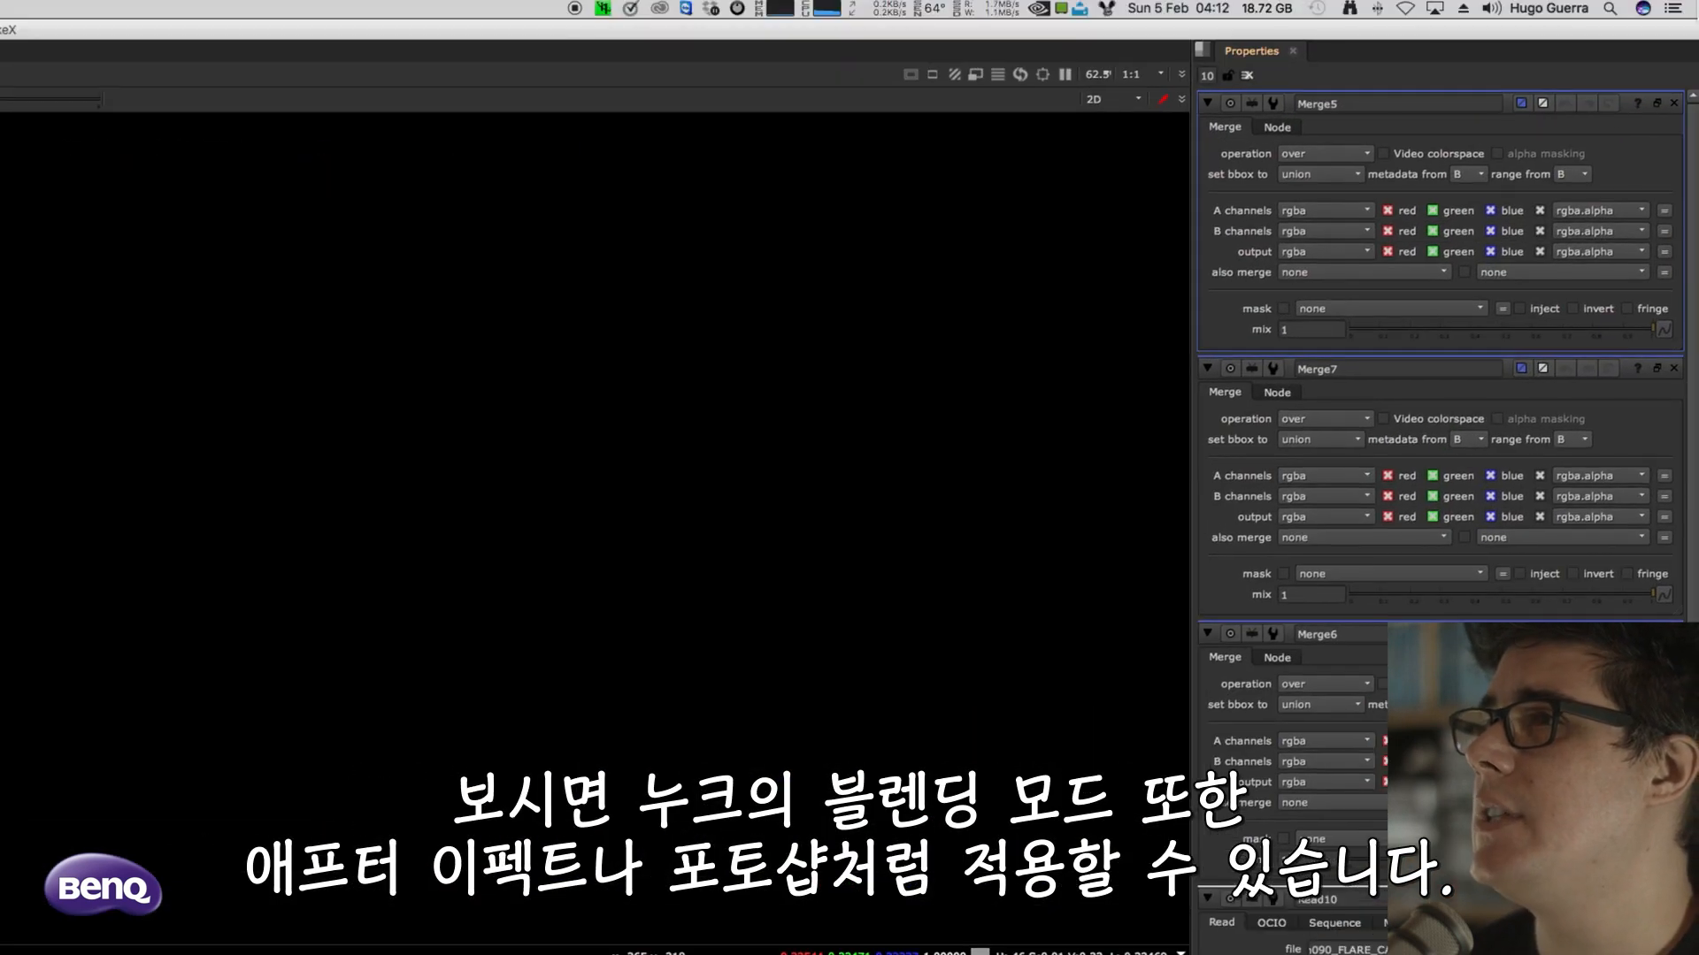
click(1337, 172)
click(1352, 148)
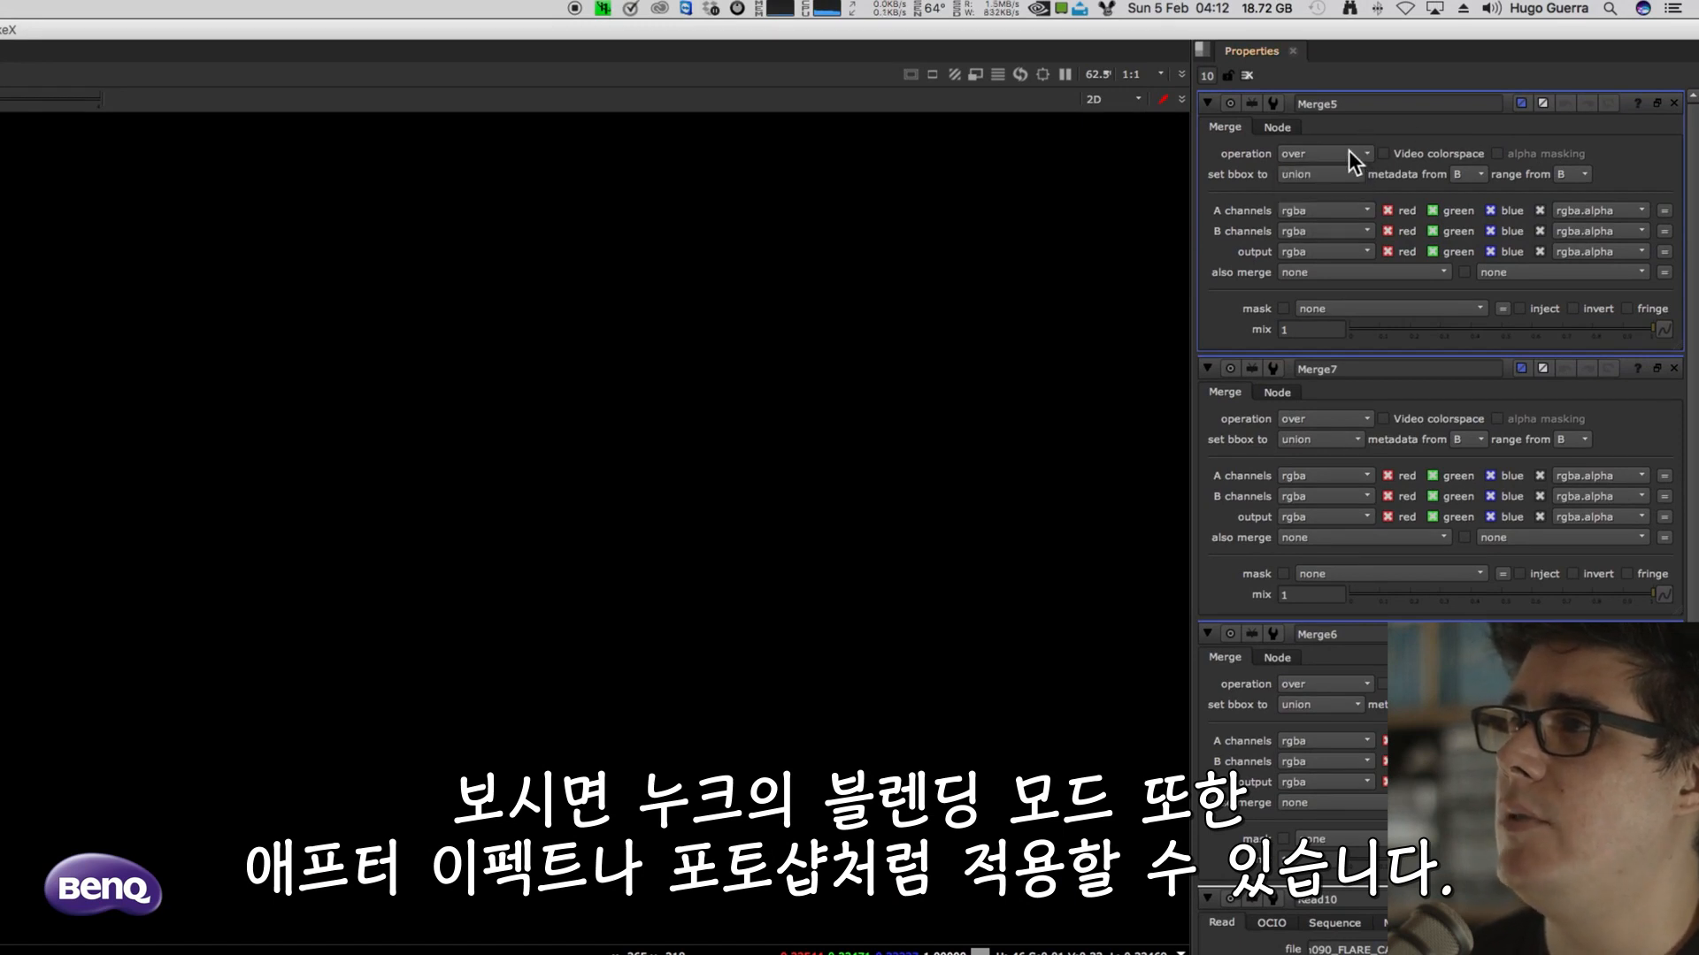
click(1350, 151)
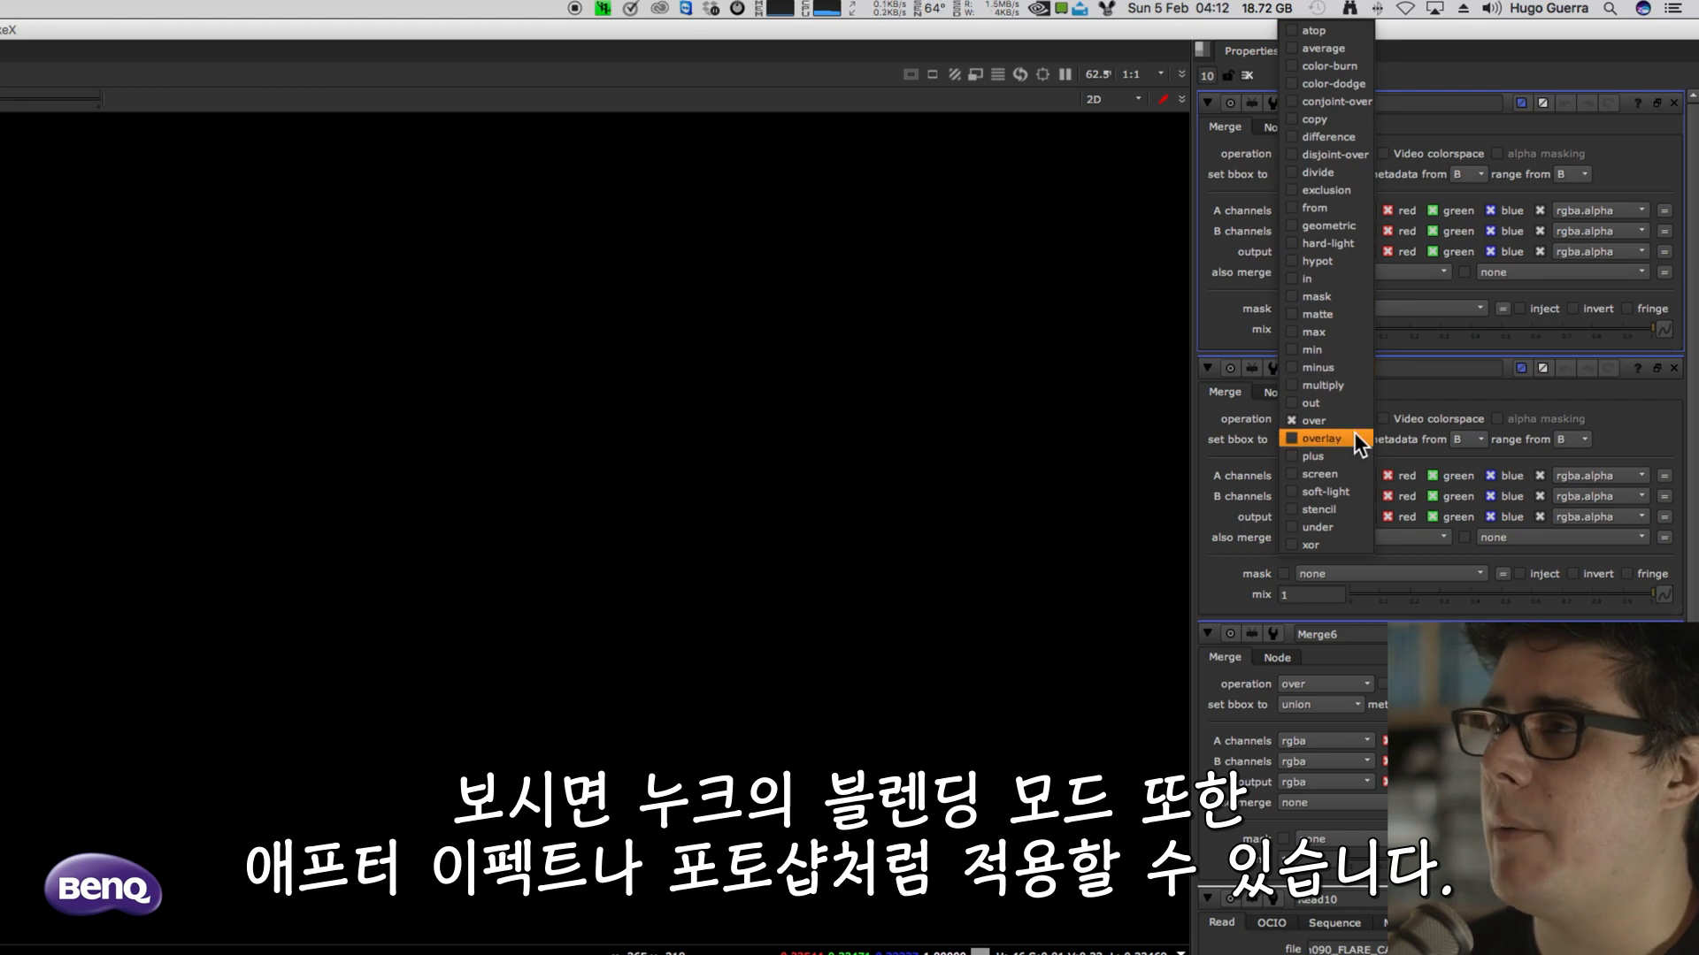
click(1345, 456)
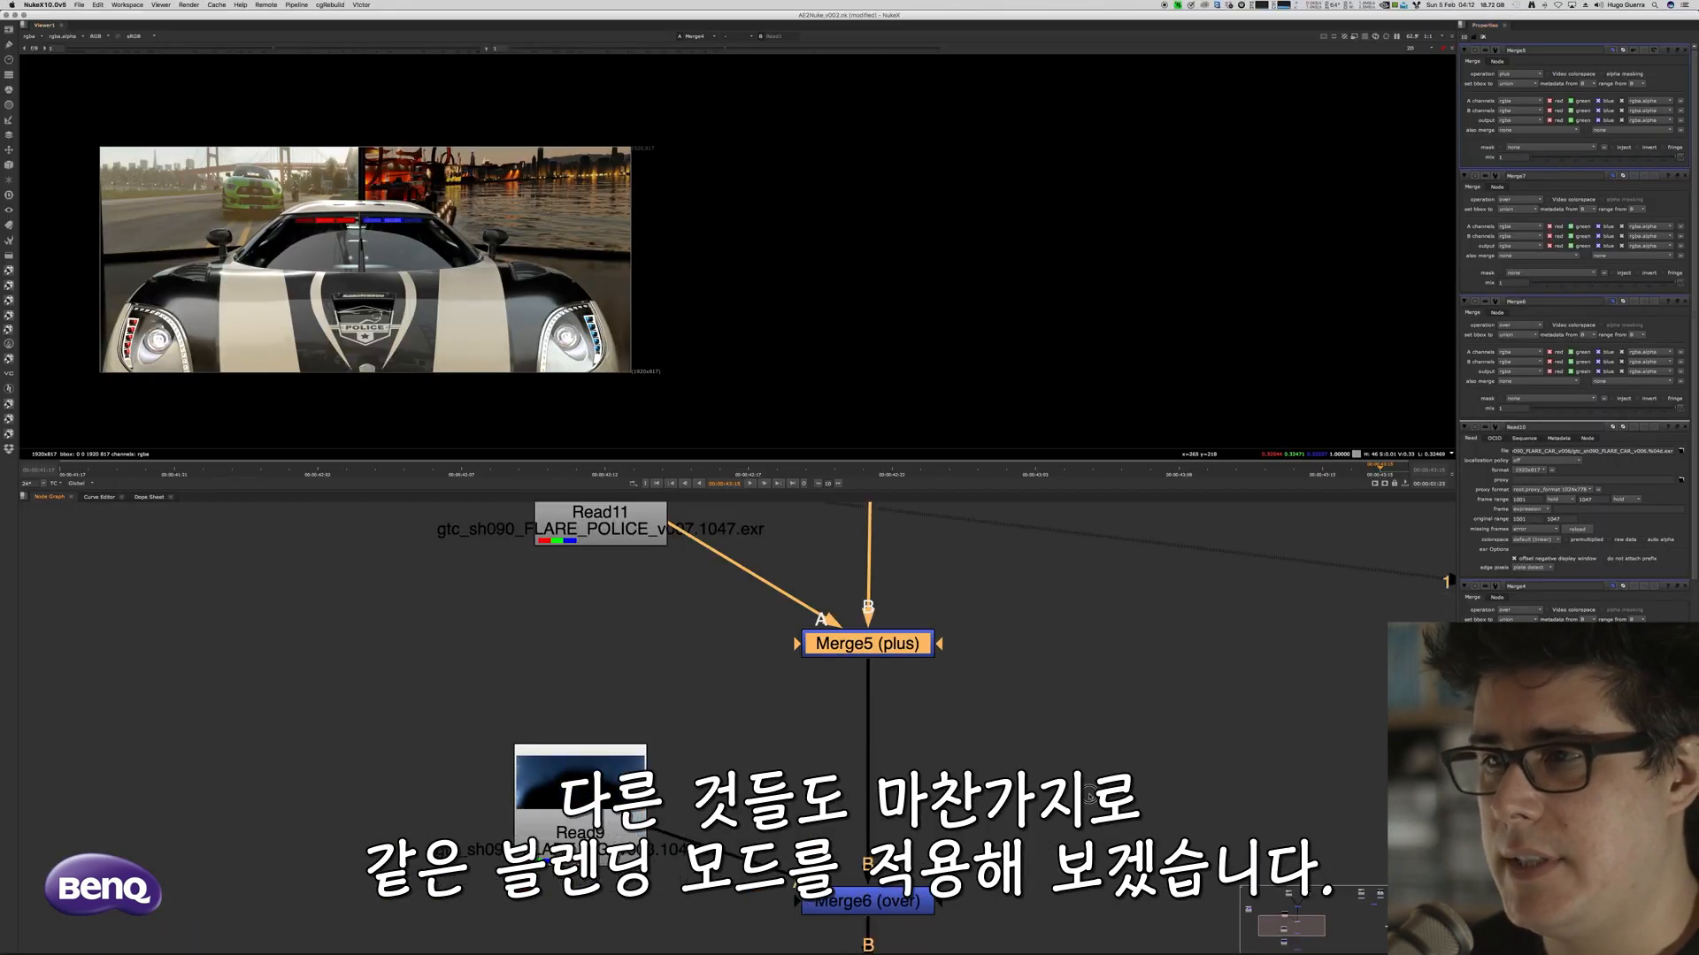
Set the background and headlight flare merges to plus and enlarge the Merge7 result in the viewer
middle_drag(1090, 794, 1102, 635)
click(888, 703)
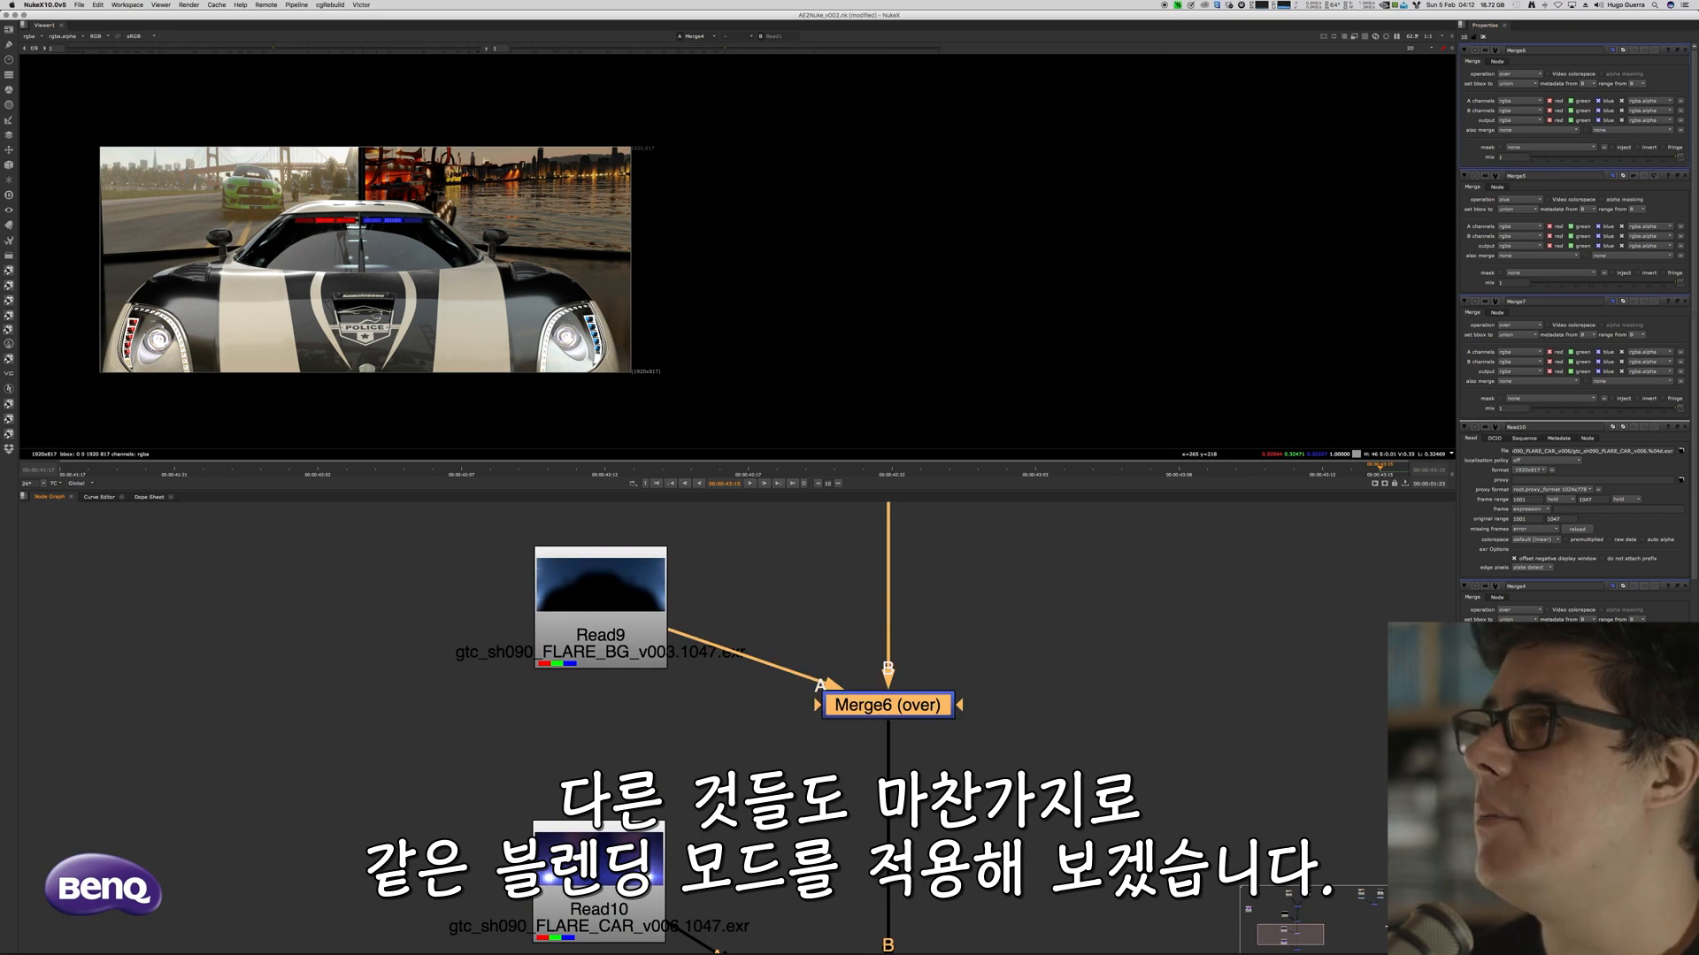
click(1518, 74)
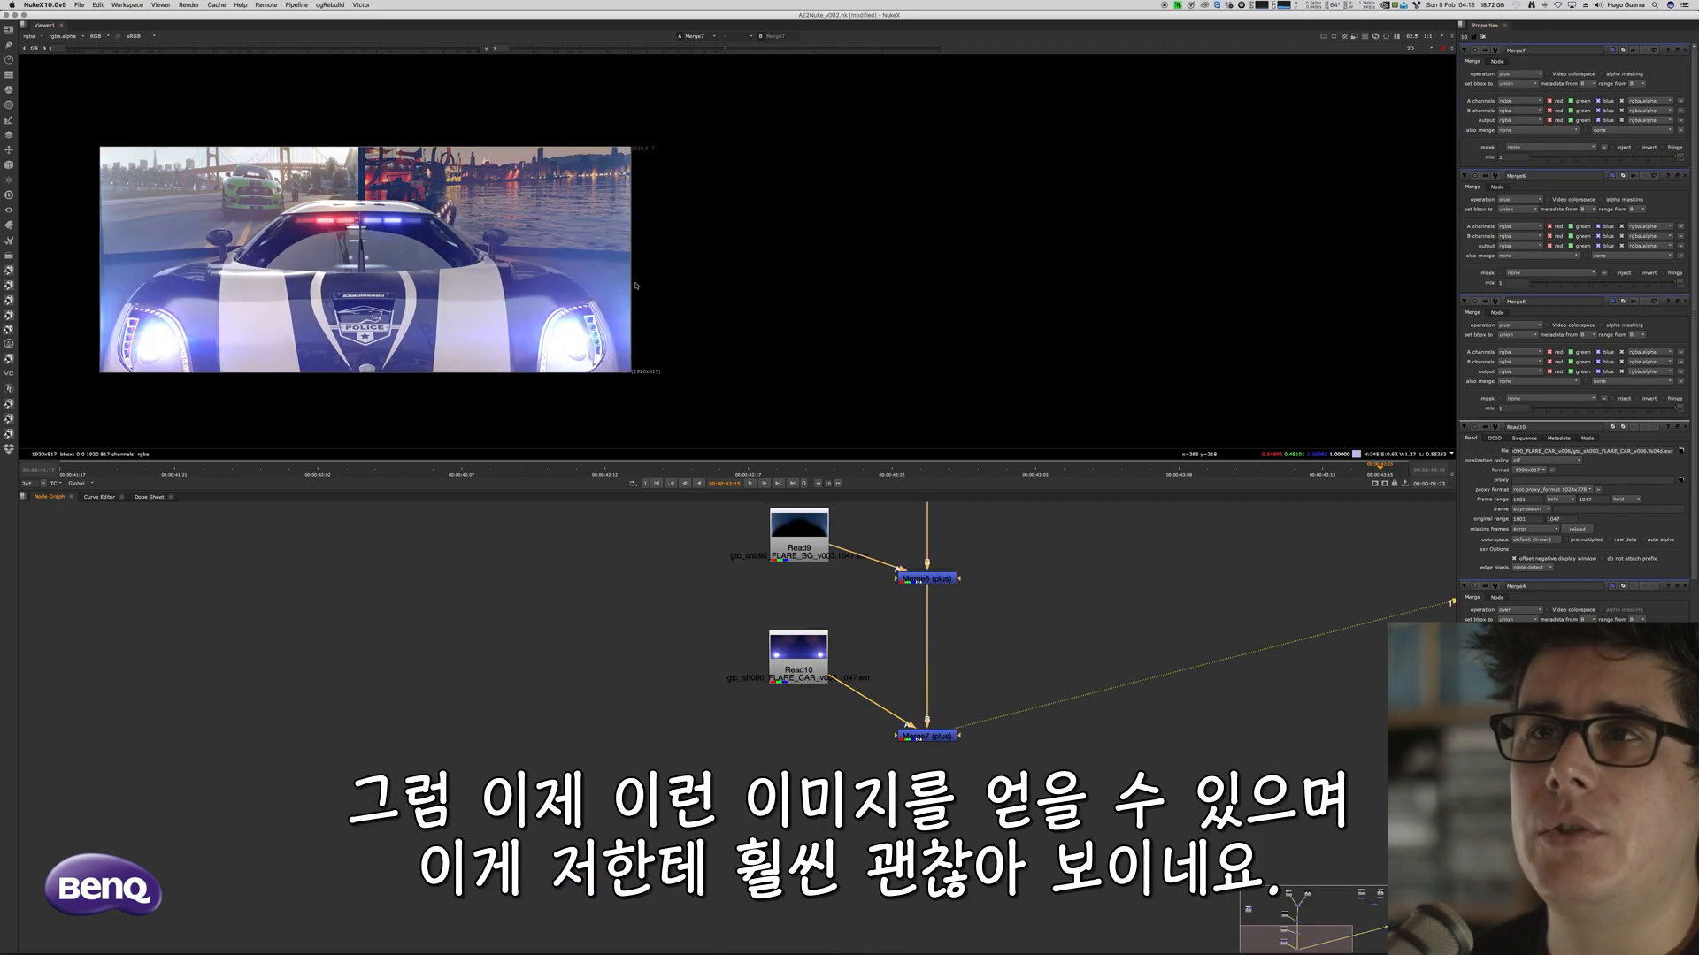
scroll(872, 287, up, 4)
middle_drag(641, 289, 881, 315)
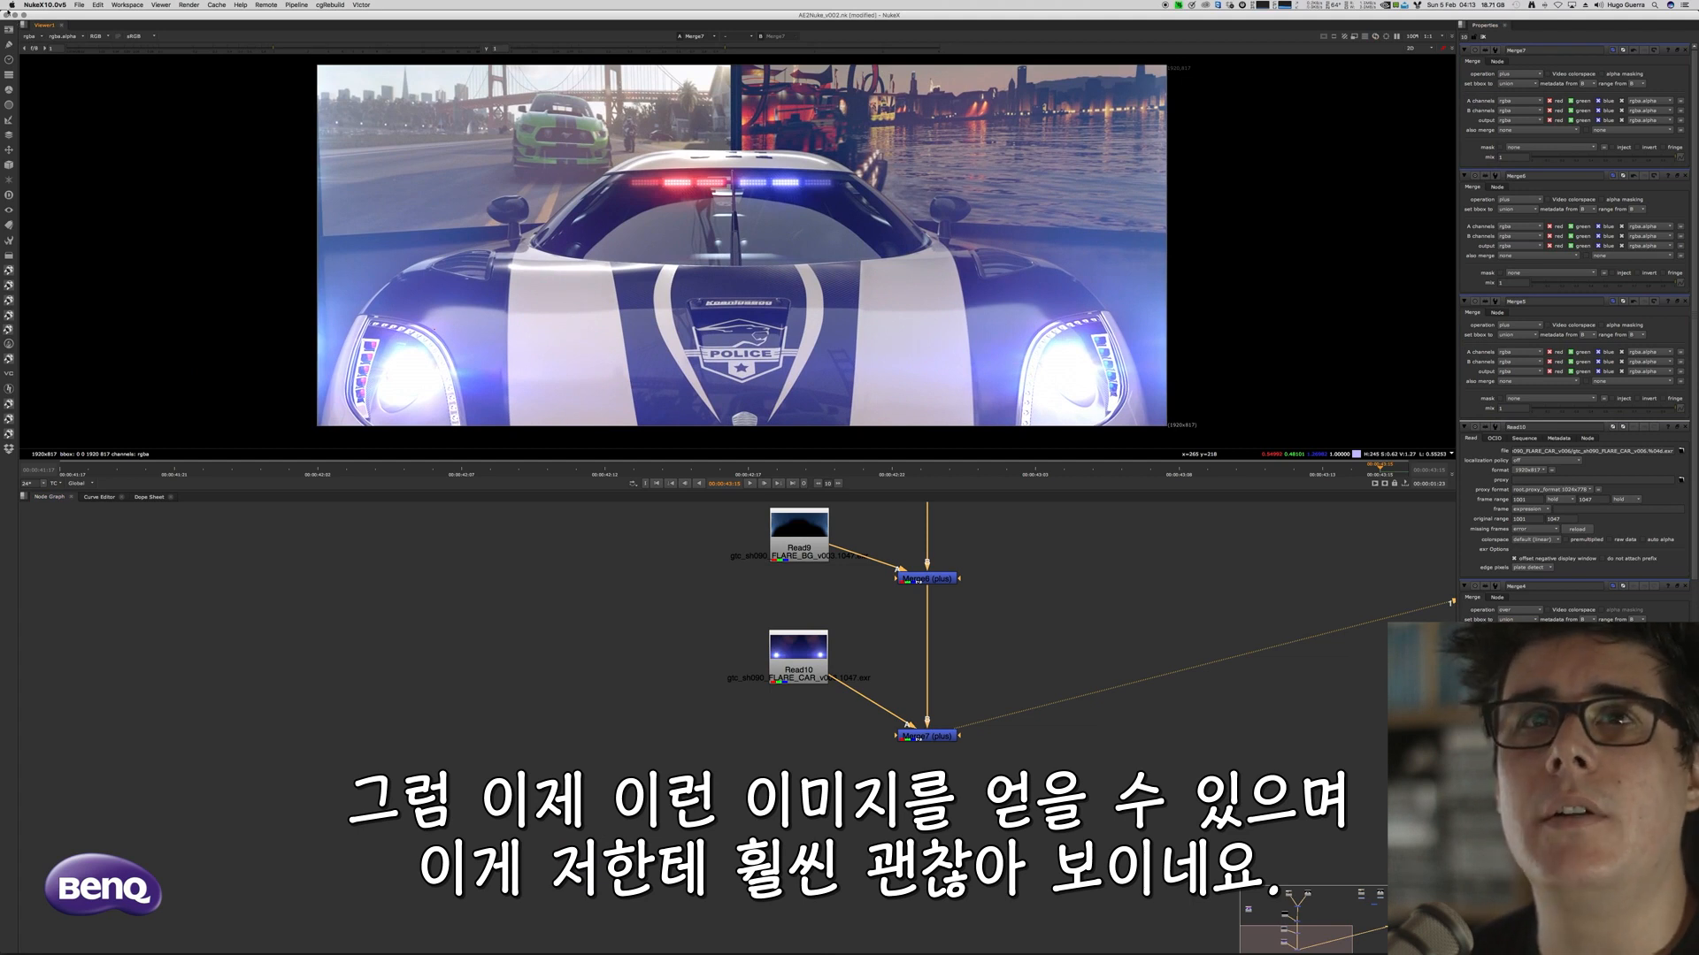
Play the Read8 background render in the viewer, followed by the Read7 car render
scroll(893, 708, down, 4)
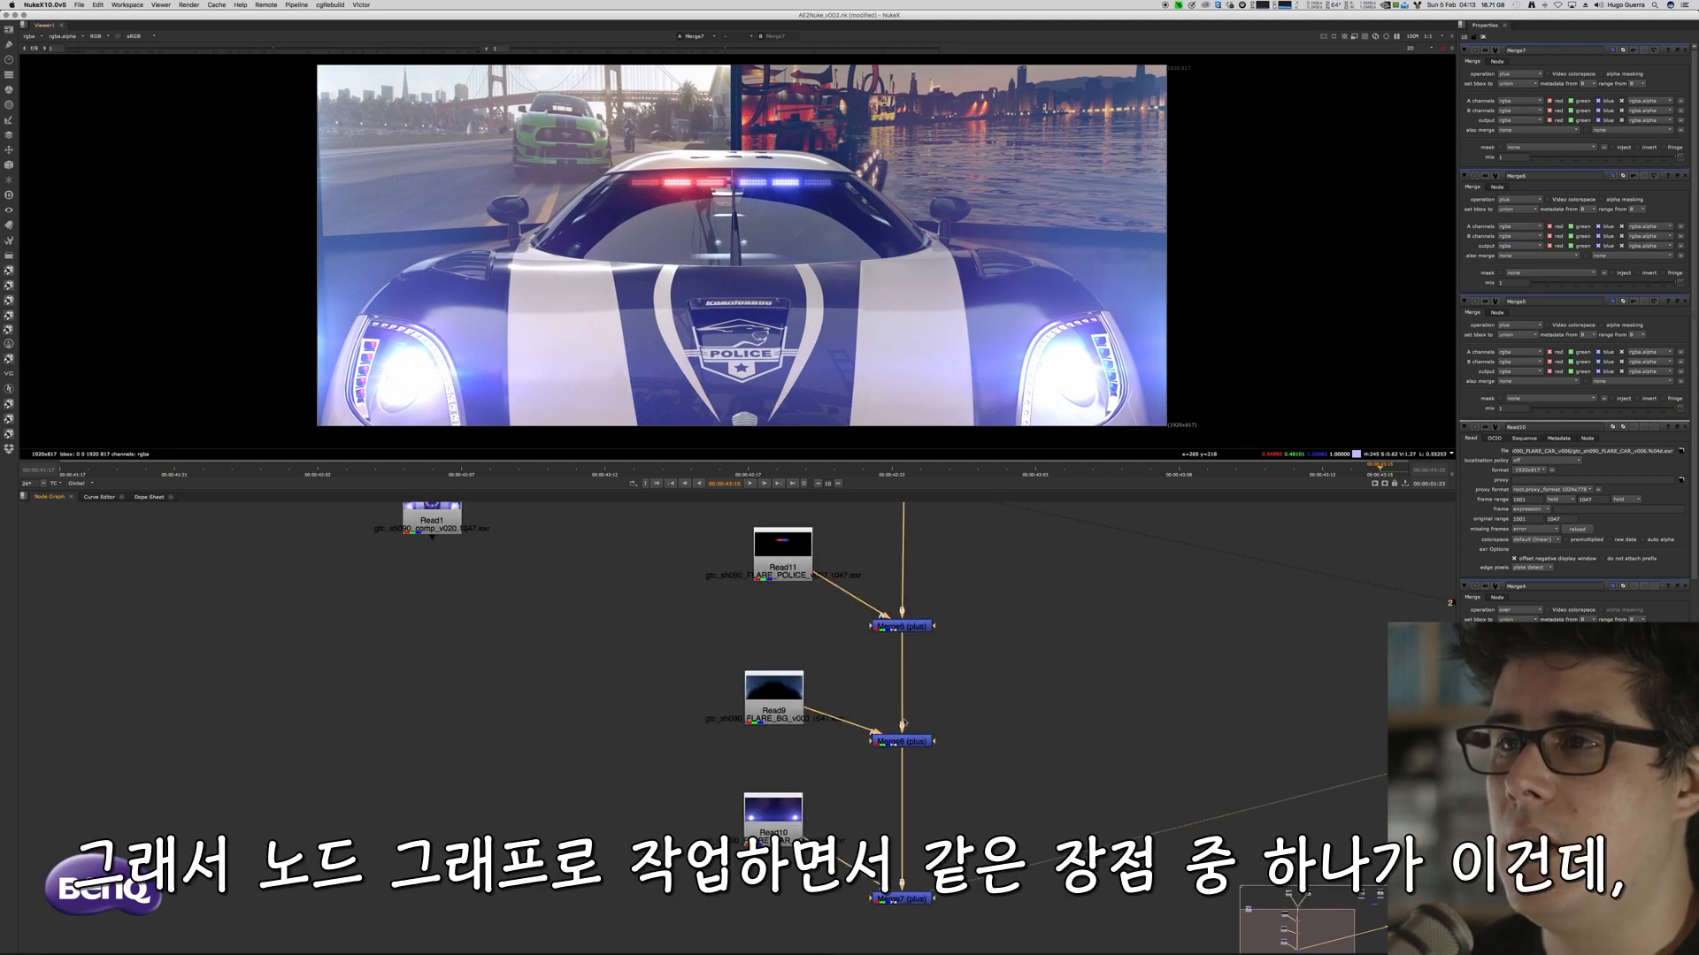
middle_drag(990, 622, 957, 643)
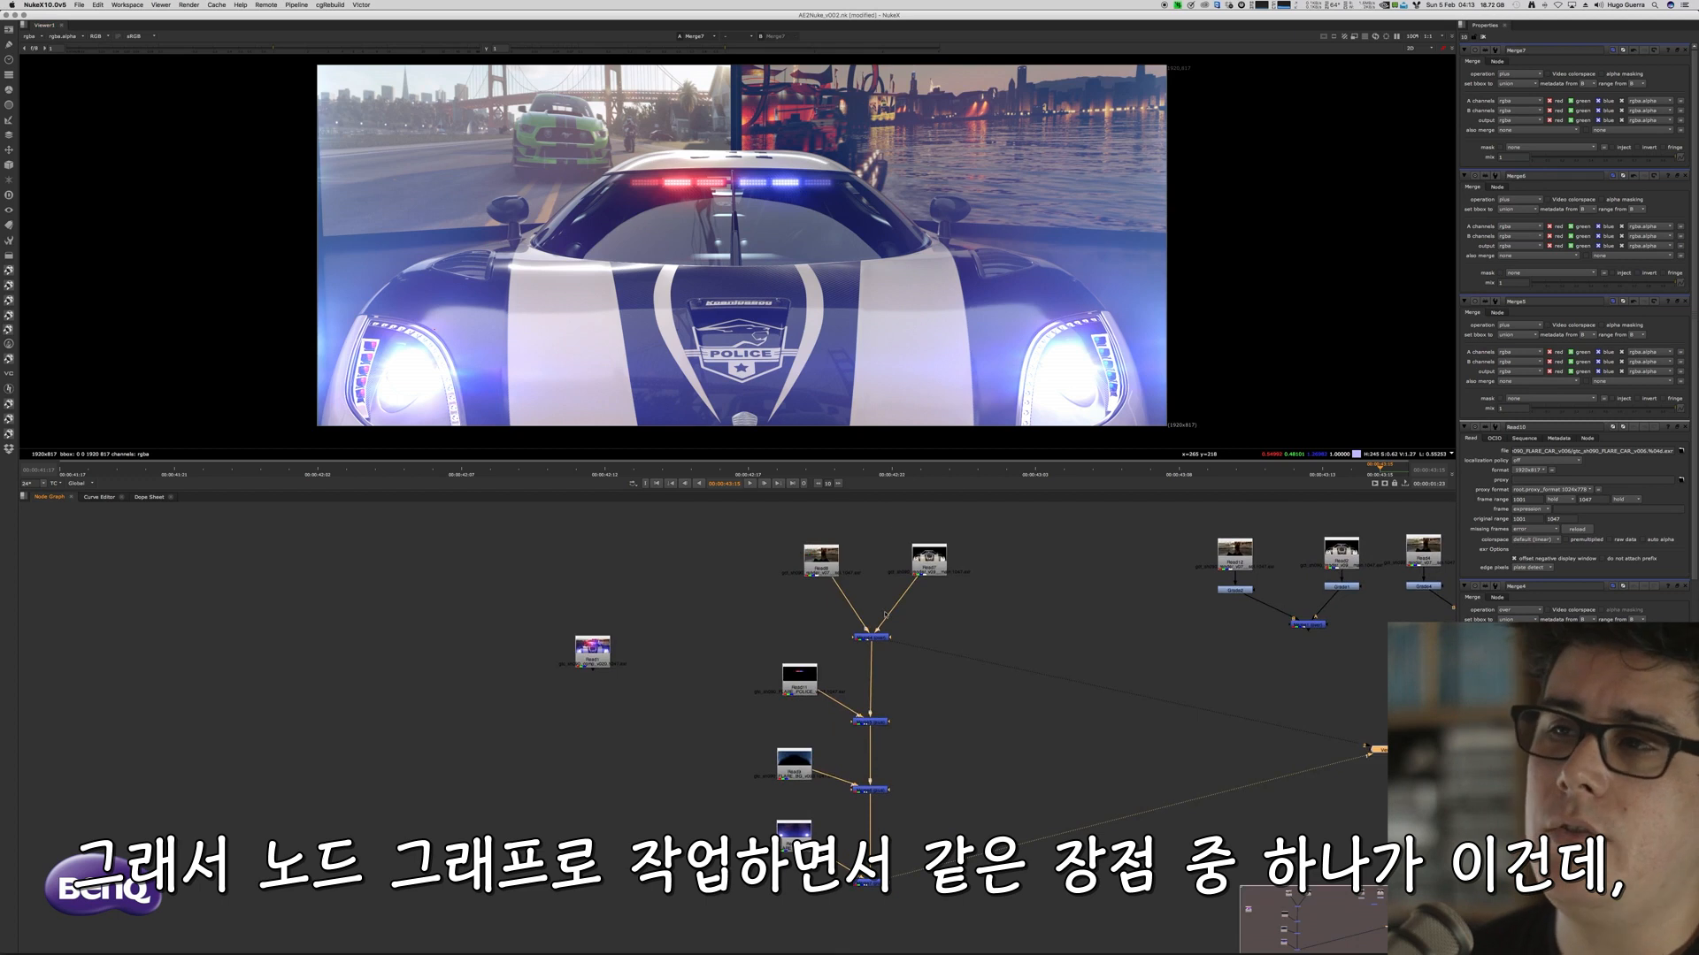
scroll(885, 613, up, 5)
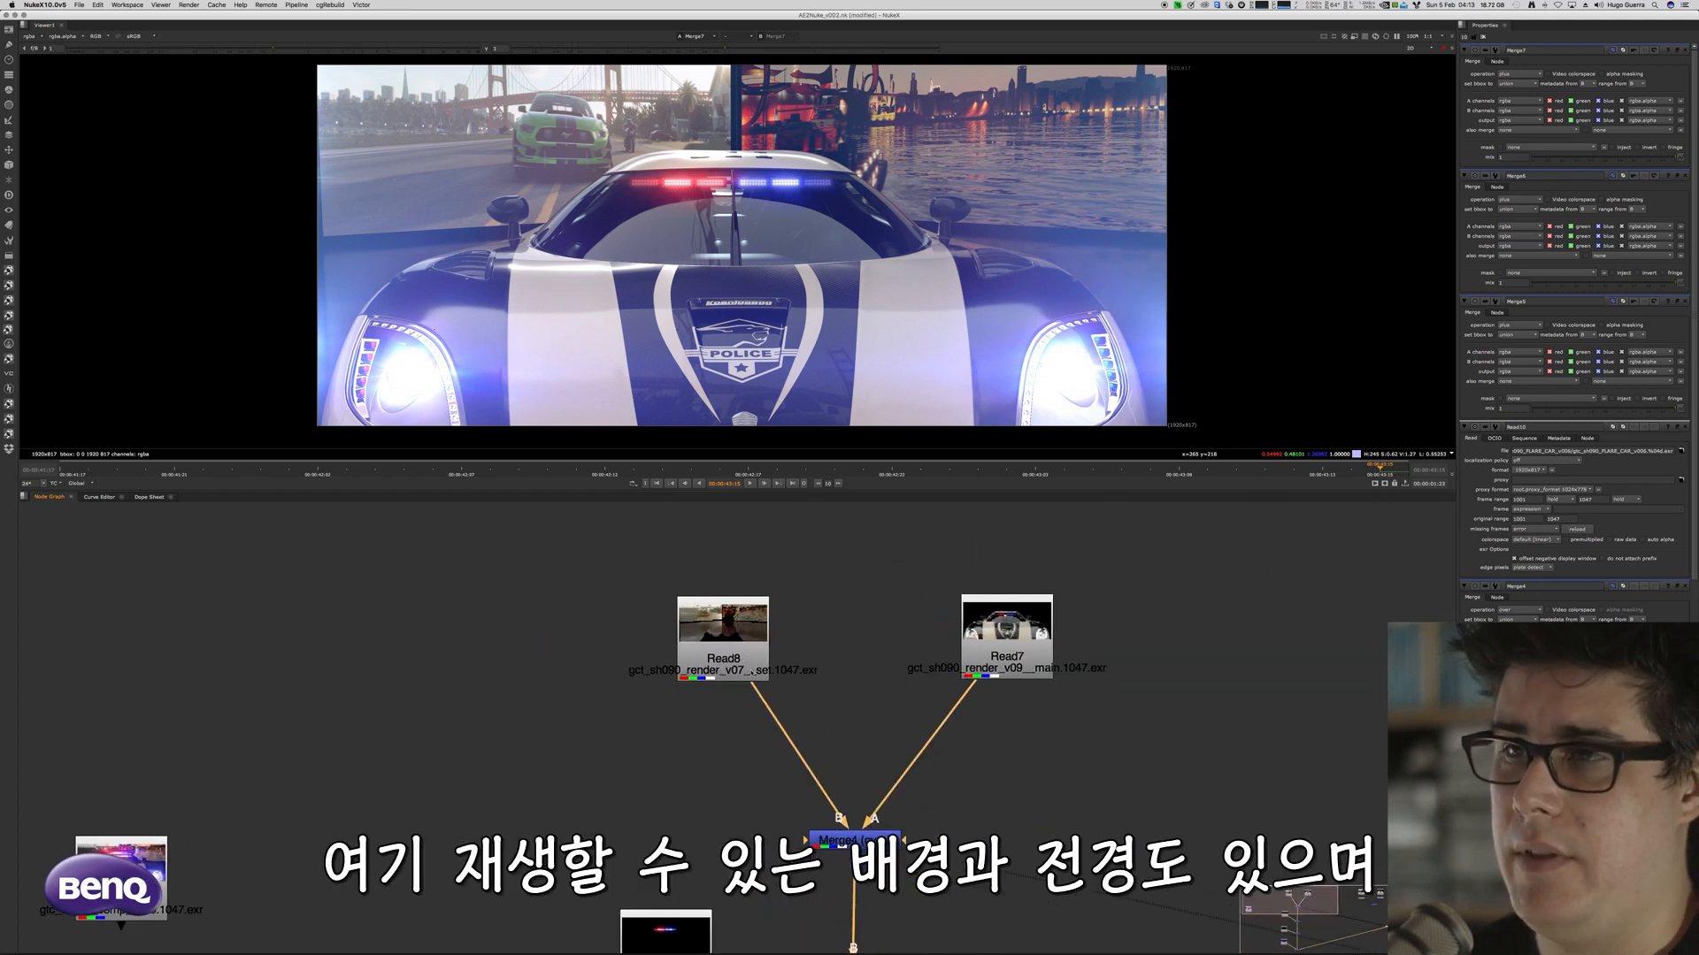
click(723, 619)
key(1)
click(750, 484)
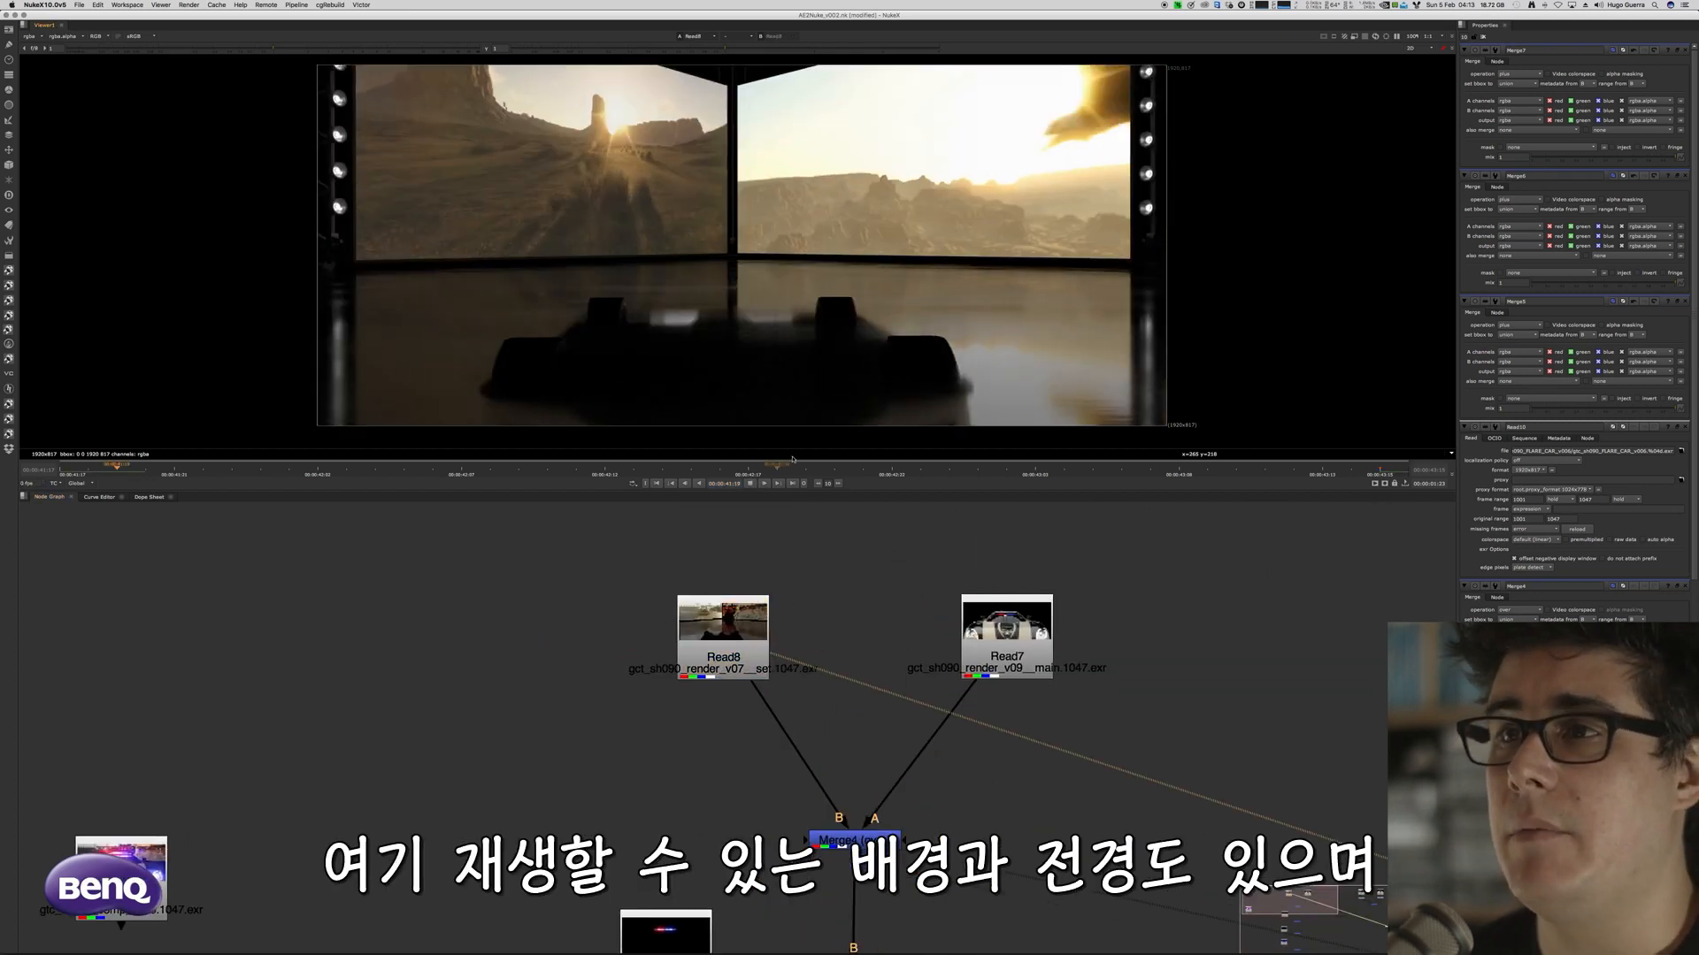
drag(1002, 617, 1004, 612)
key(1)
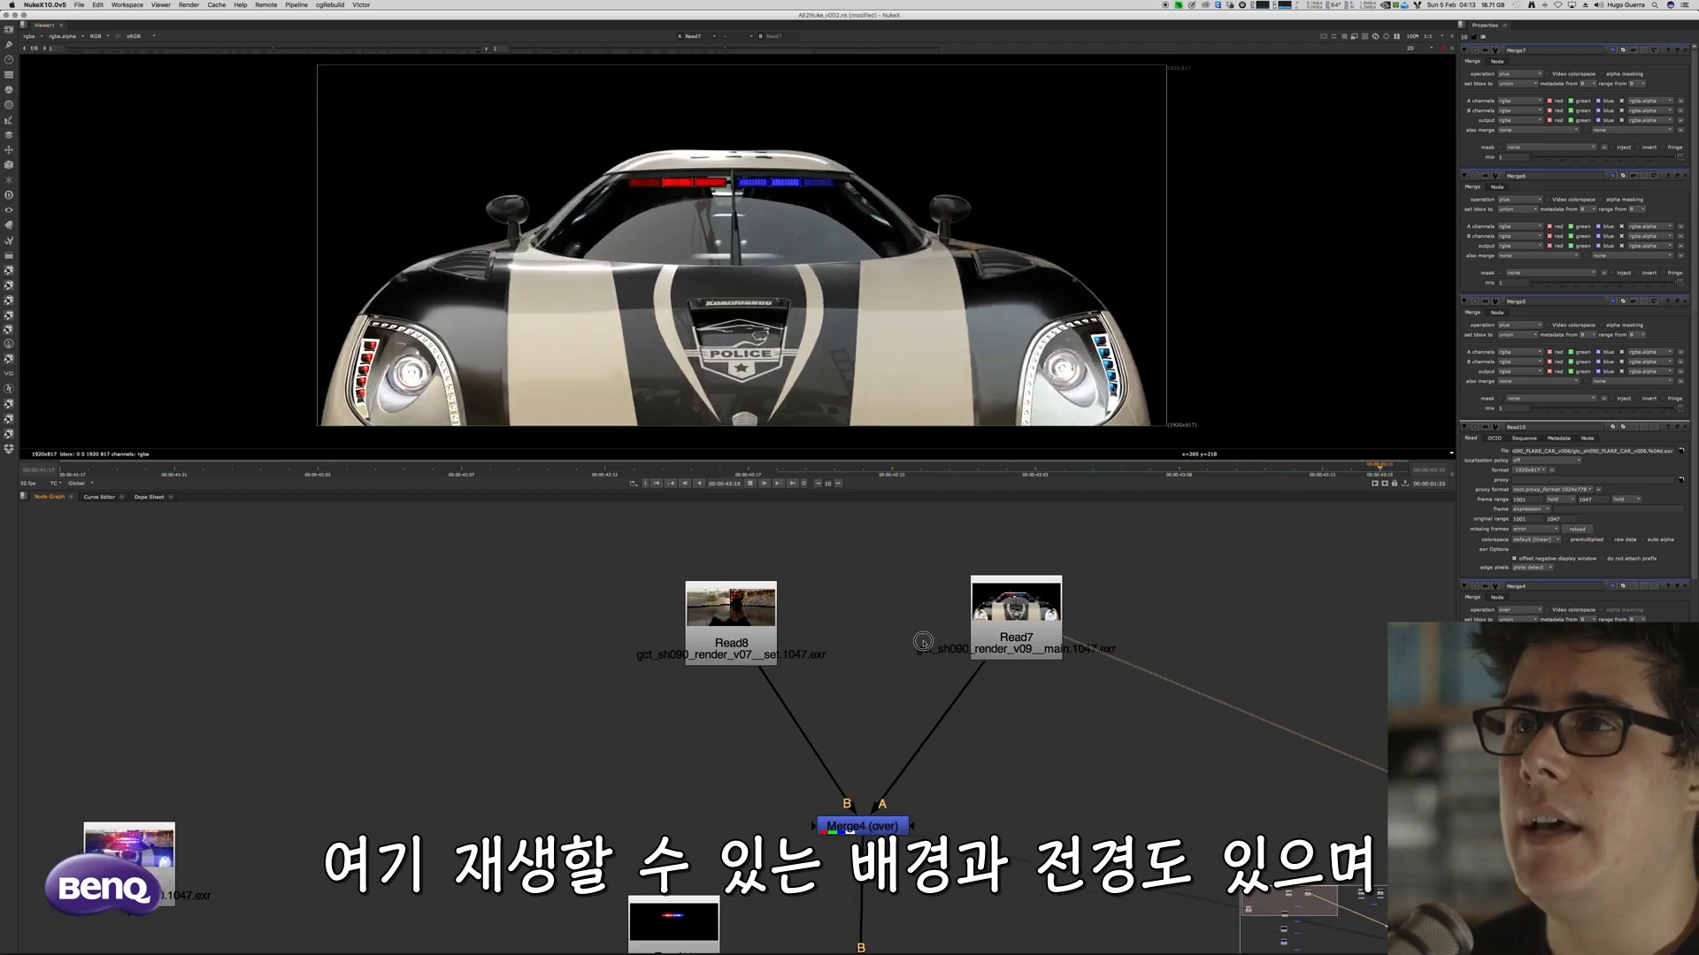
View the composite building up through the merge chain, from Merge4 through the flare merges to Merge7
middle_drag(907, 847, 964, 806)
click(953, 800)
key(1)
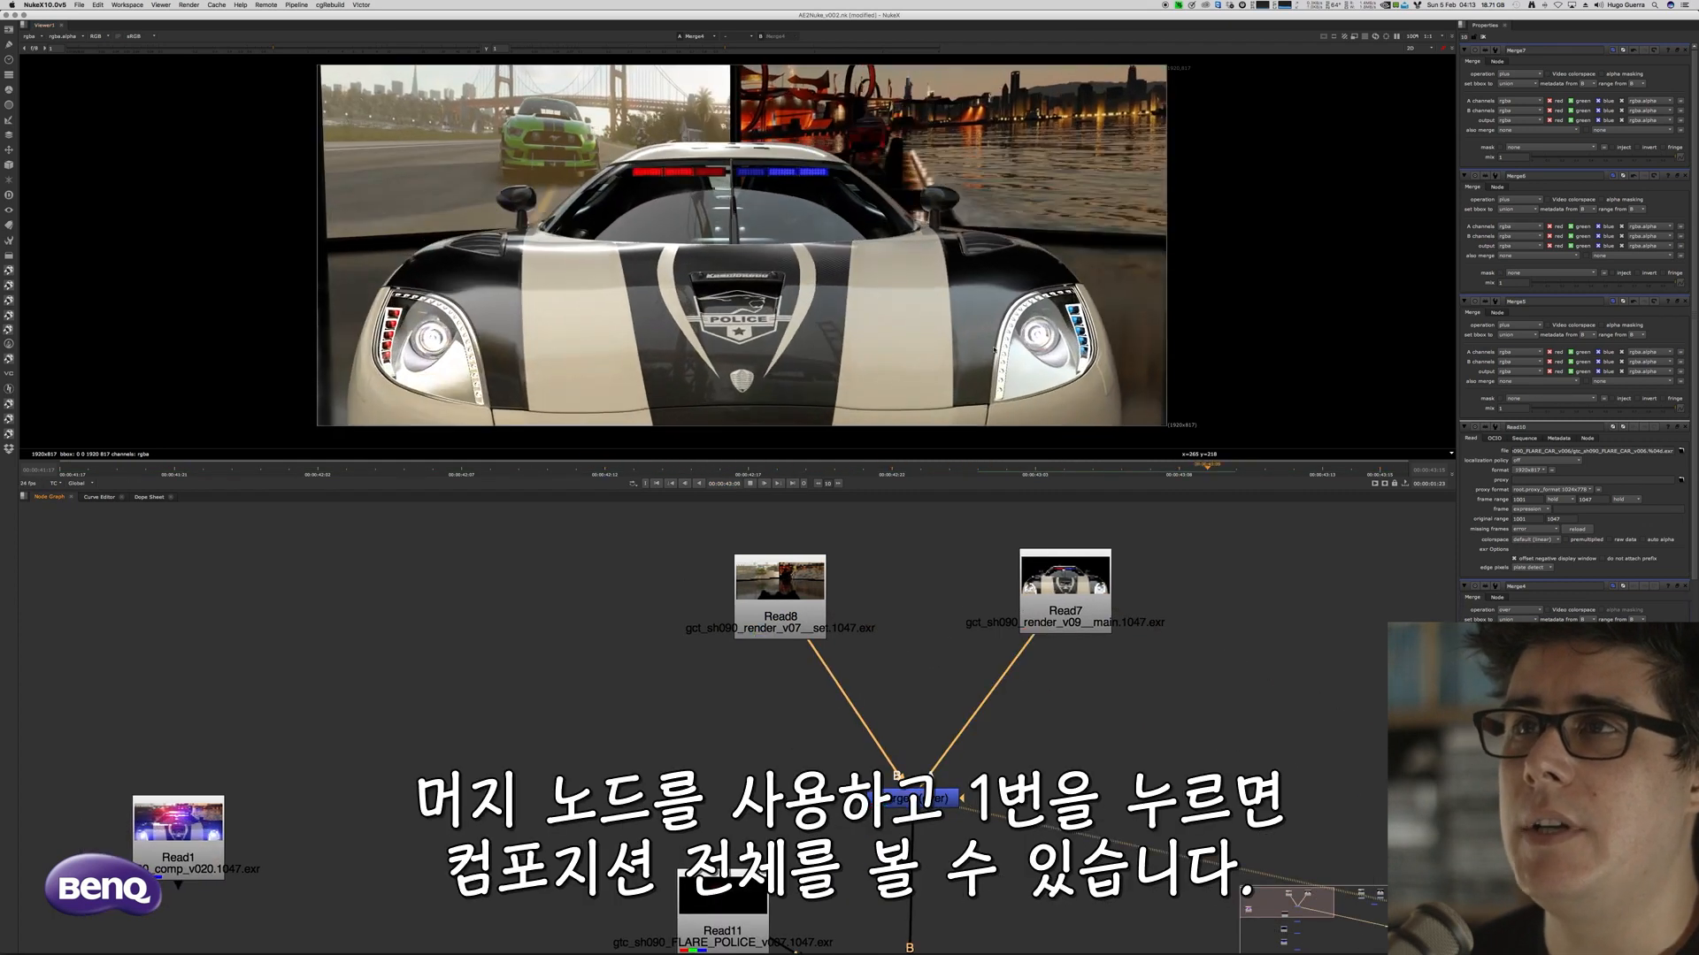
middle_drag(989, 945, 996, 691)
click(920, 769)
key(1)
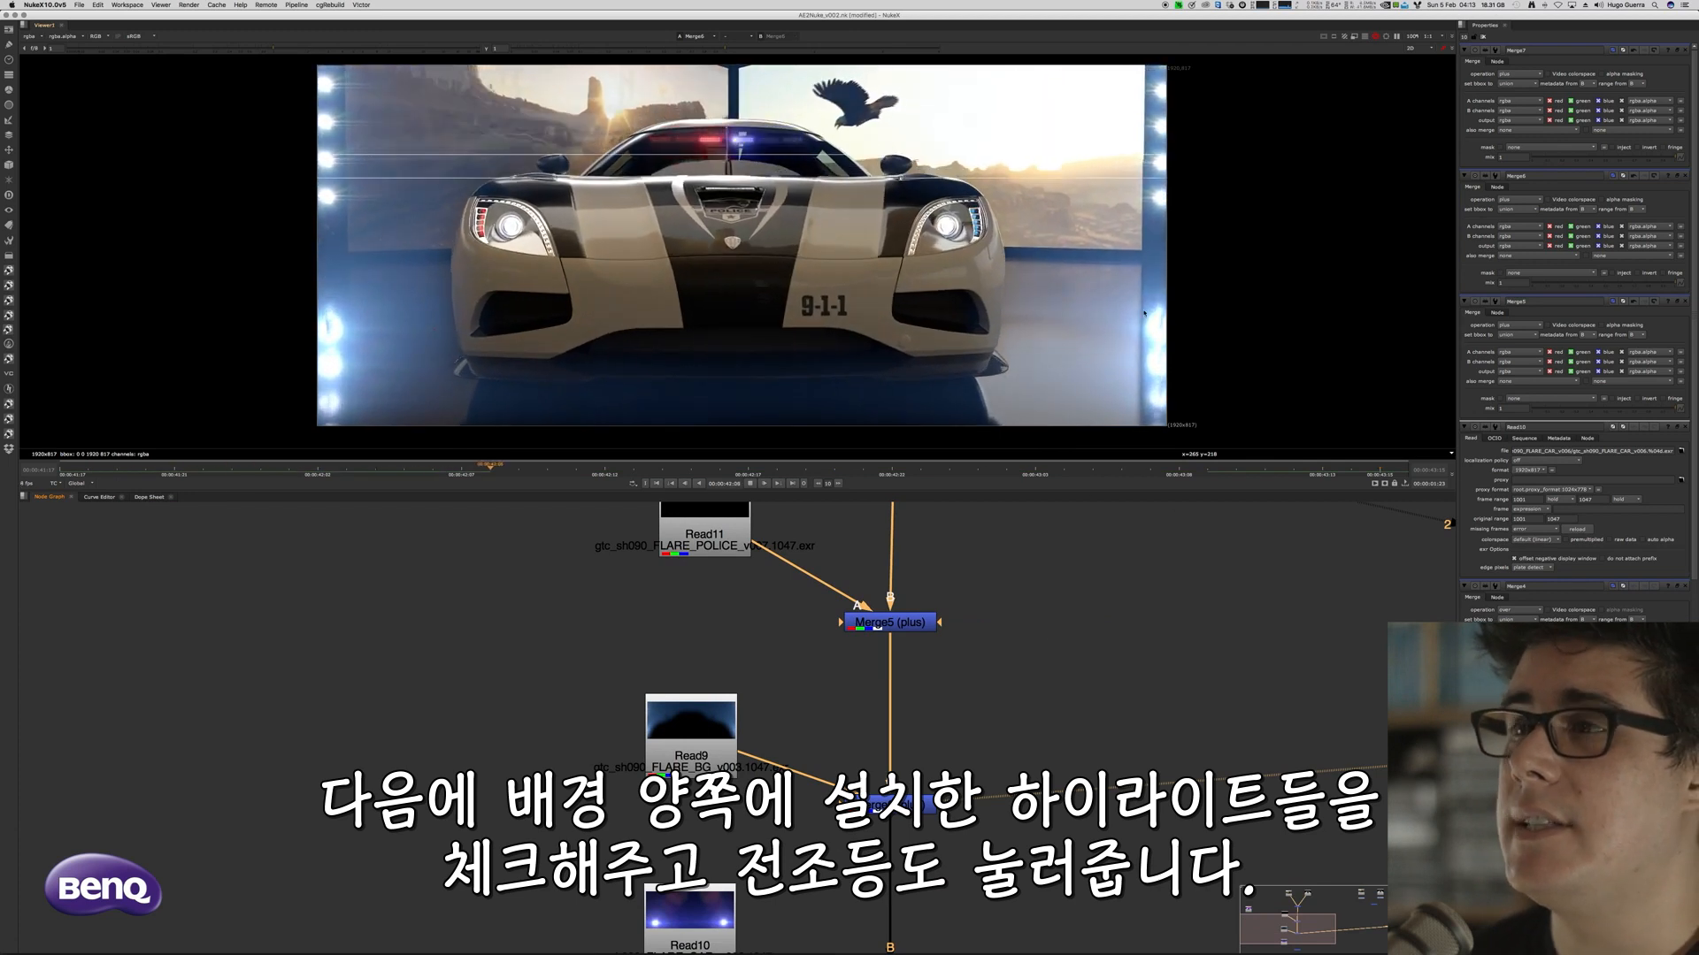
middle_drag(995, 745, 1018, 538)
click(920, 840)
key(1)
click(978, 675)
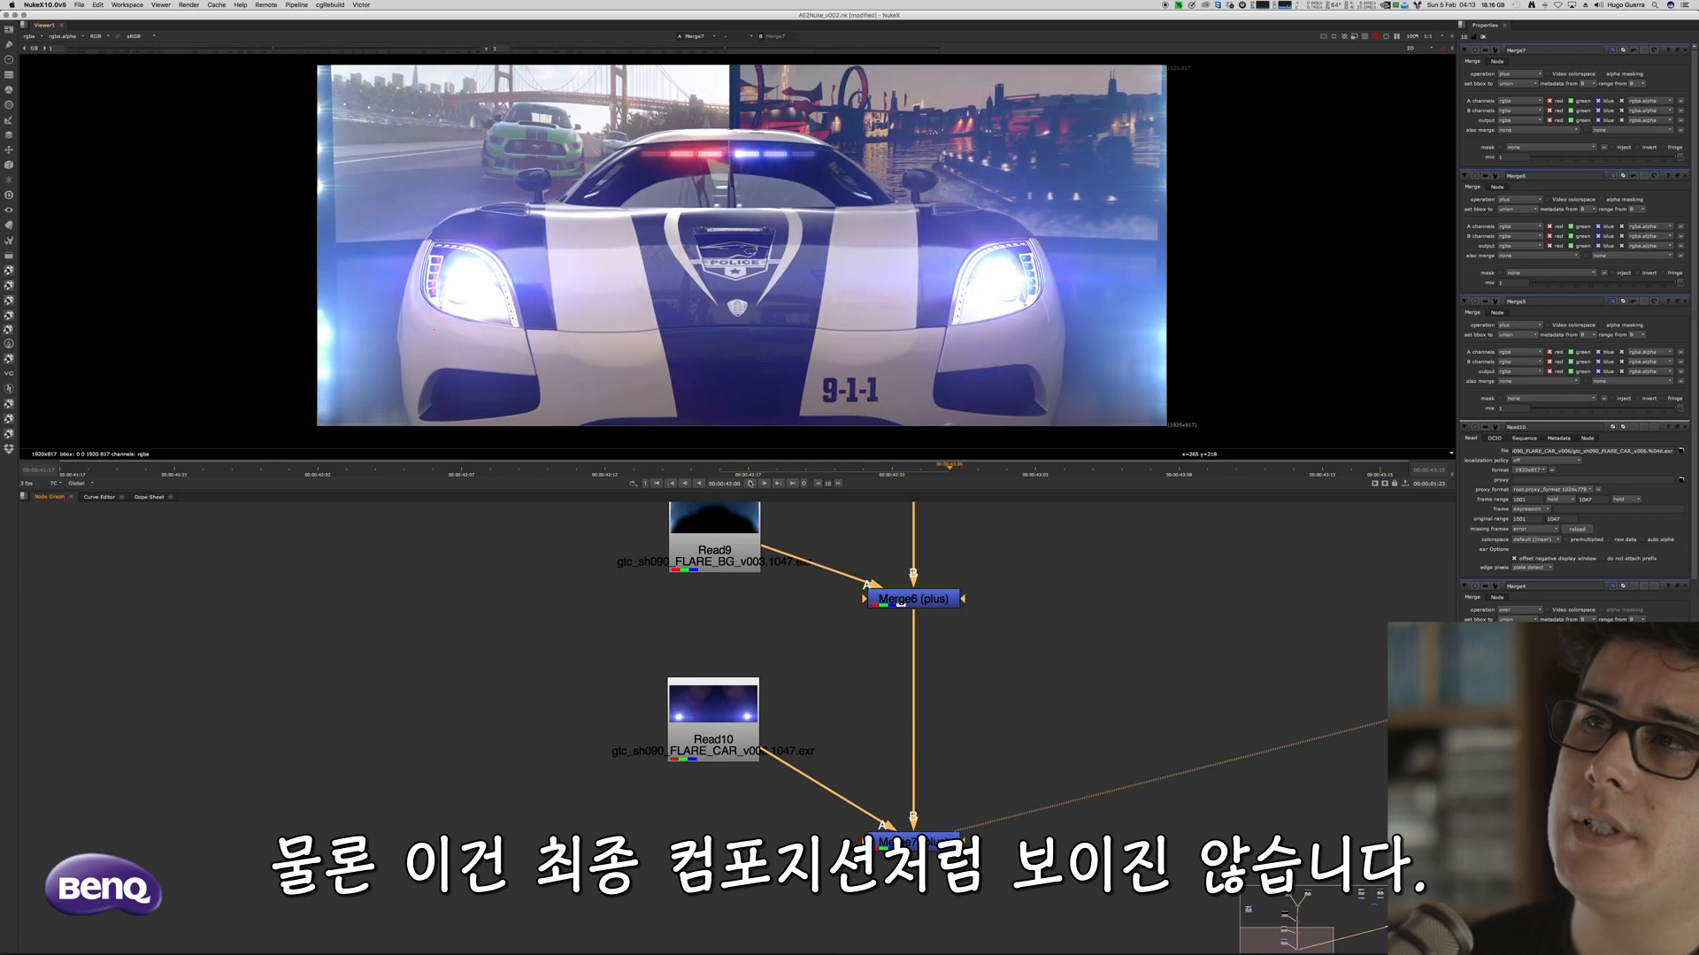
Compare the finished sh090 comp in Read1 with the Merge7 result in the viewer
scroll(976, 580, down, 6)
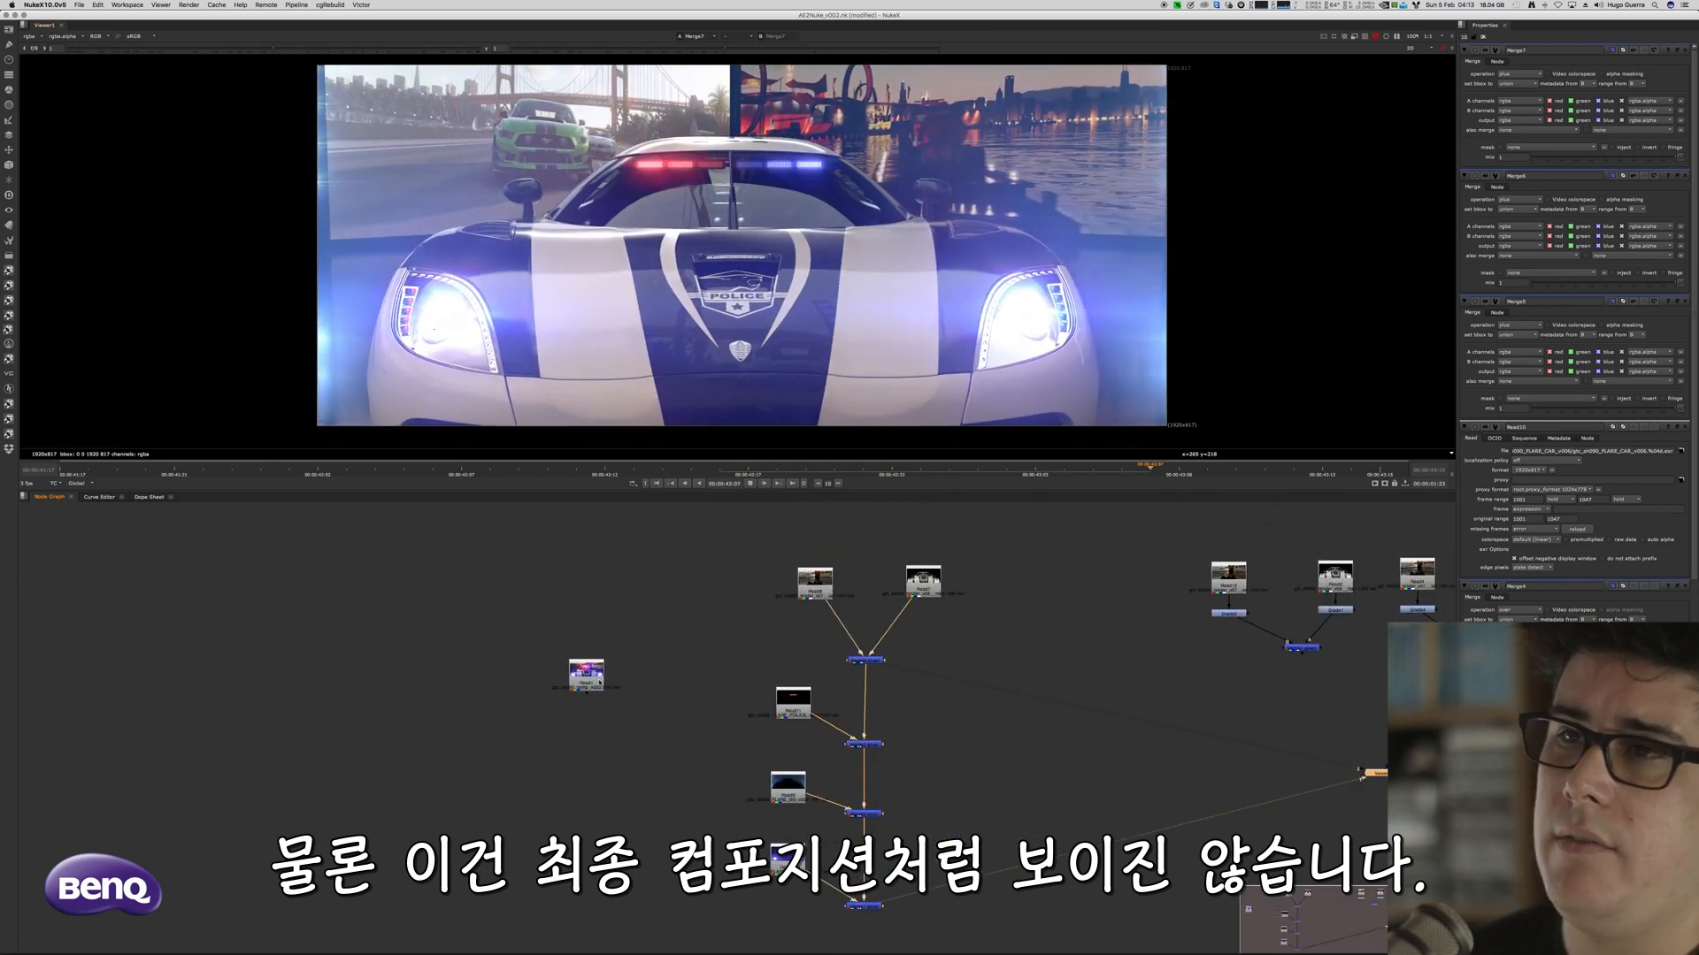
click(586, 670)
key(1)
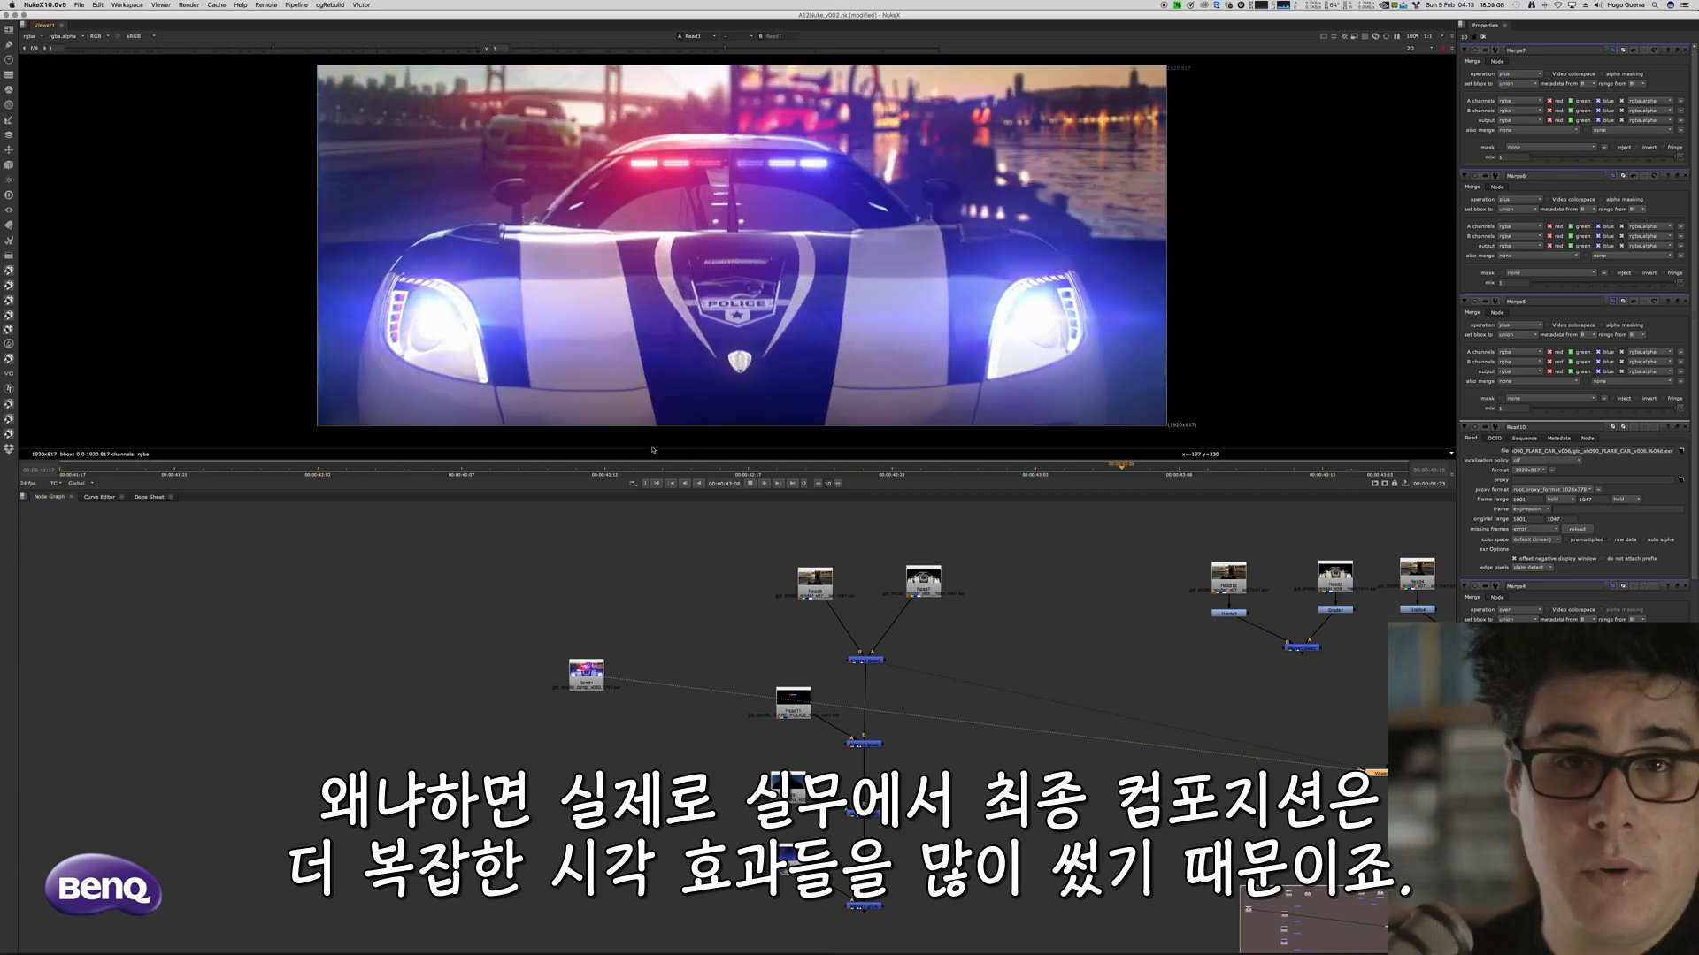
key(1)
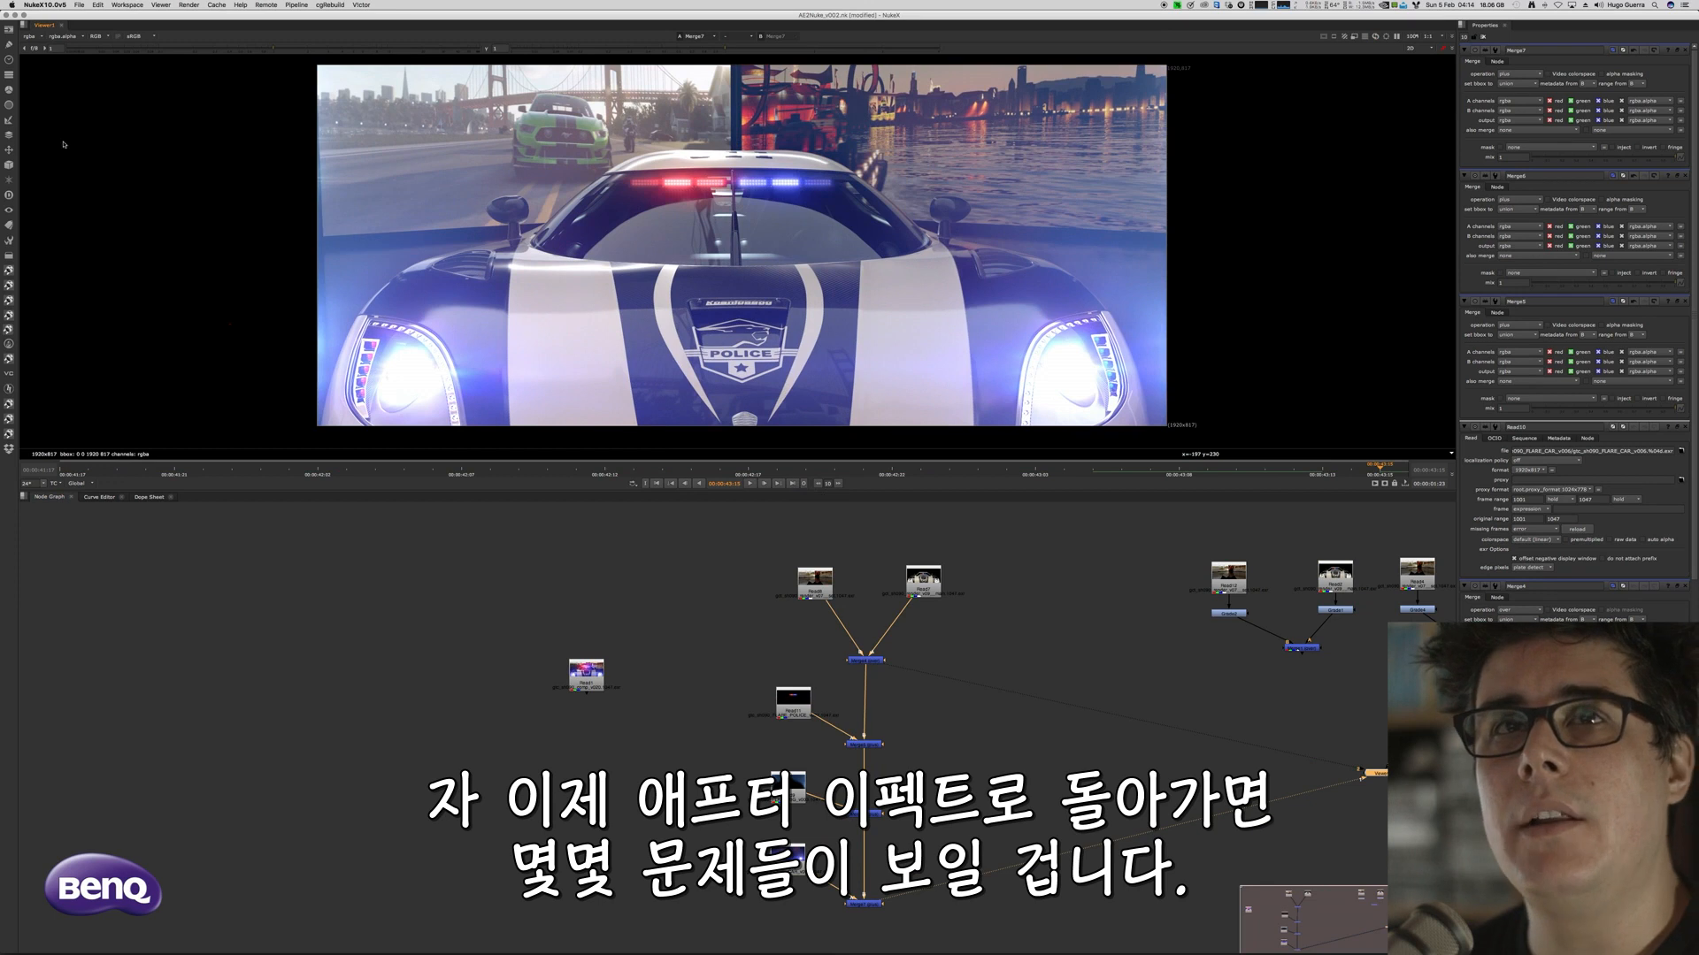
Place the Nuke window beside After Effects and zoom its viewer in on the headlight at the image's left side
drag(2, 11, 887, 65)
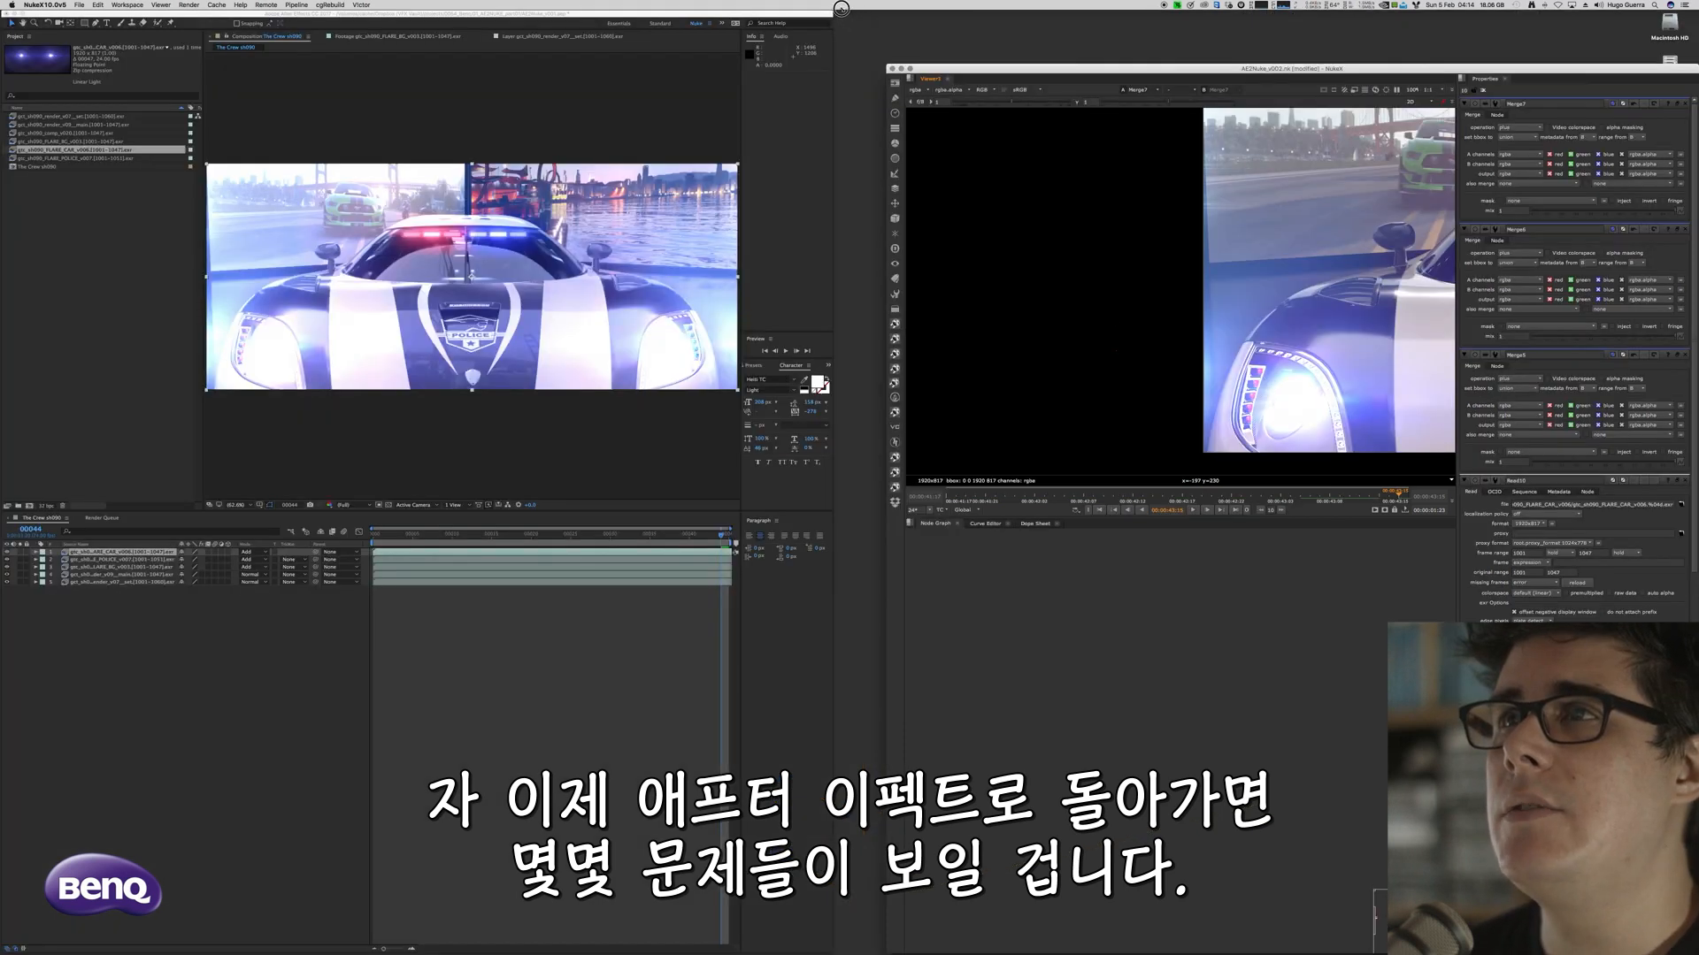
drag(841, 8, 837, 13)
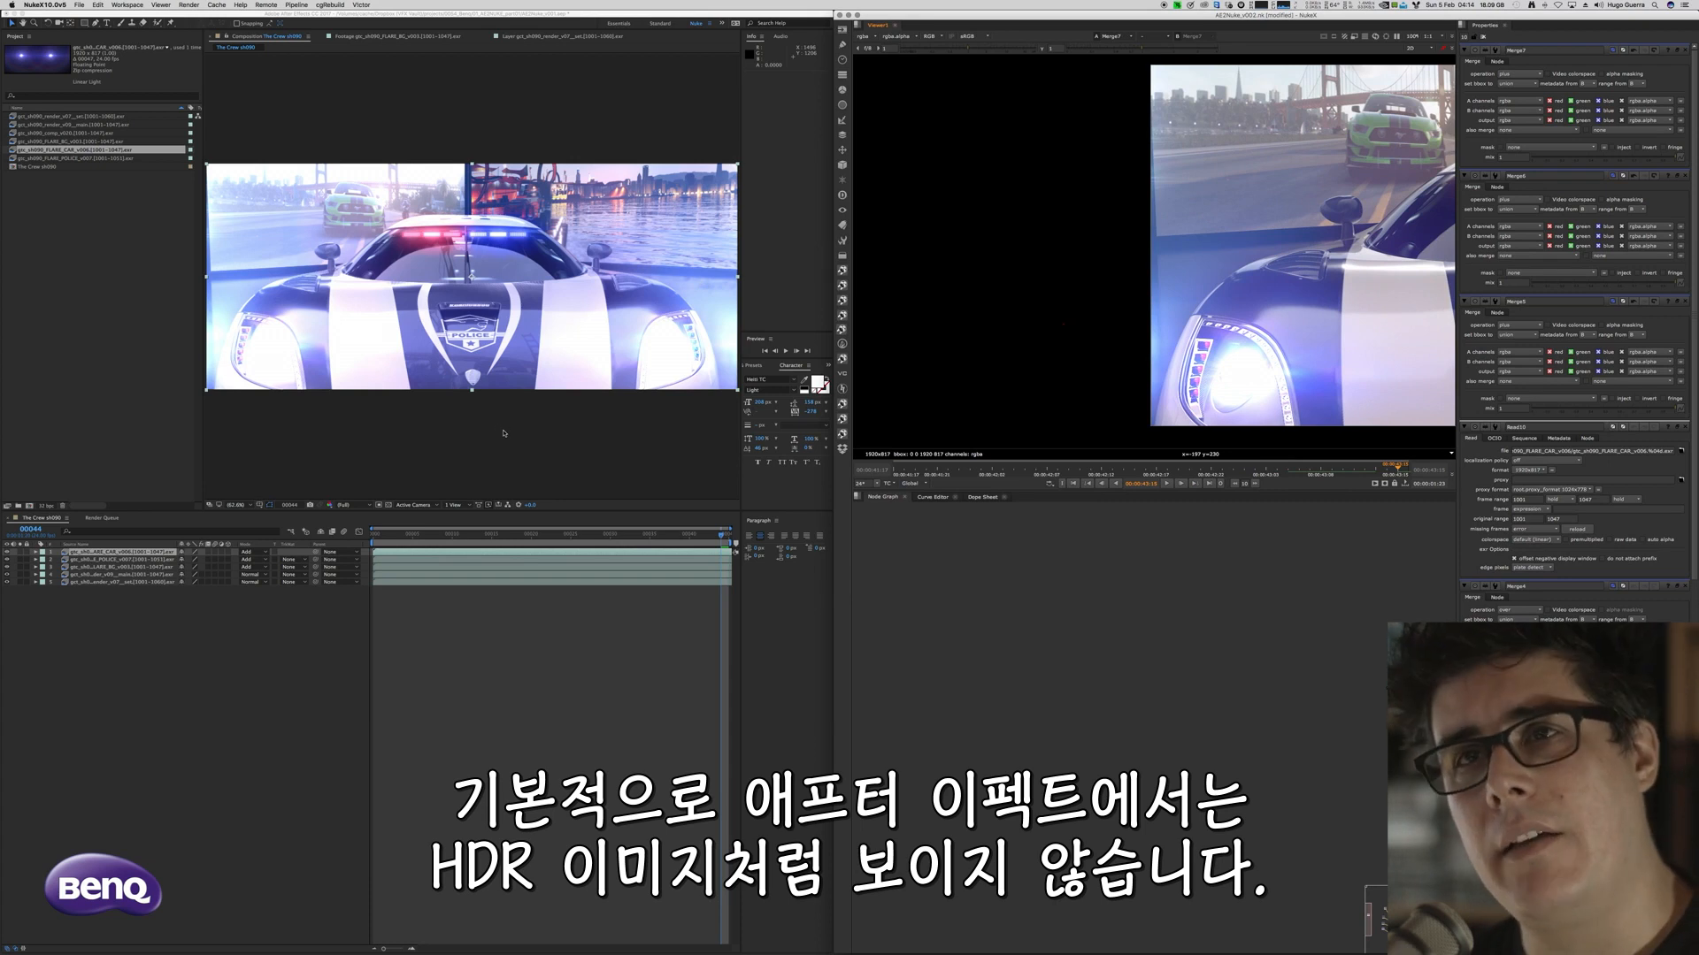
middle_drag(1261, 330, 1028, 259)
scroll(988, 379, up, 5)
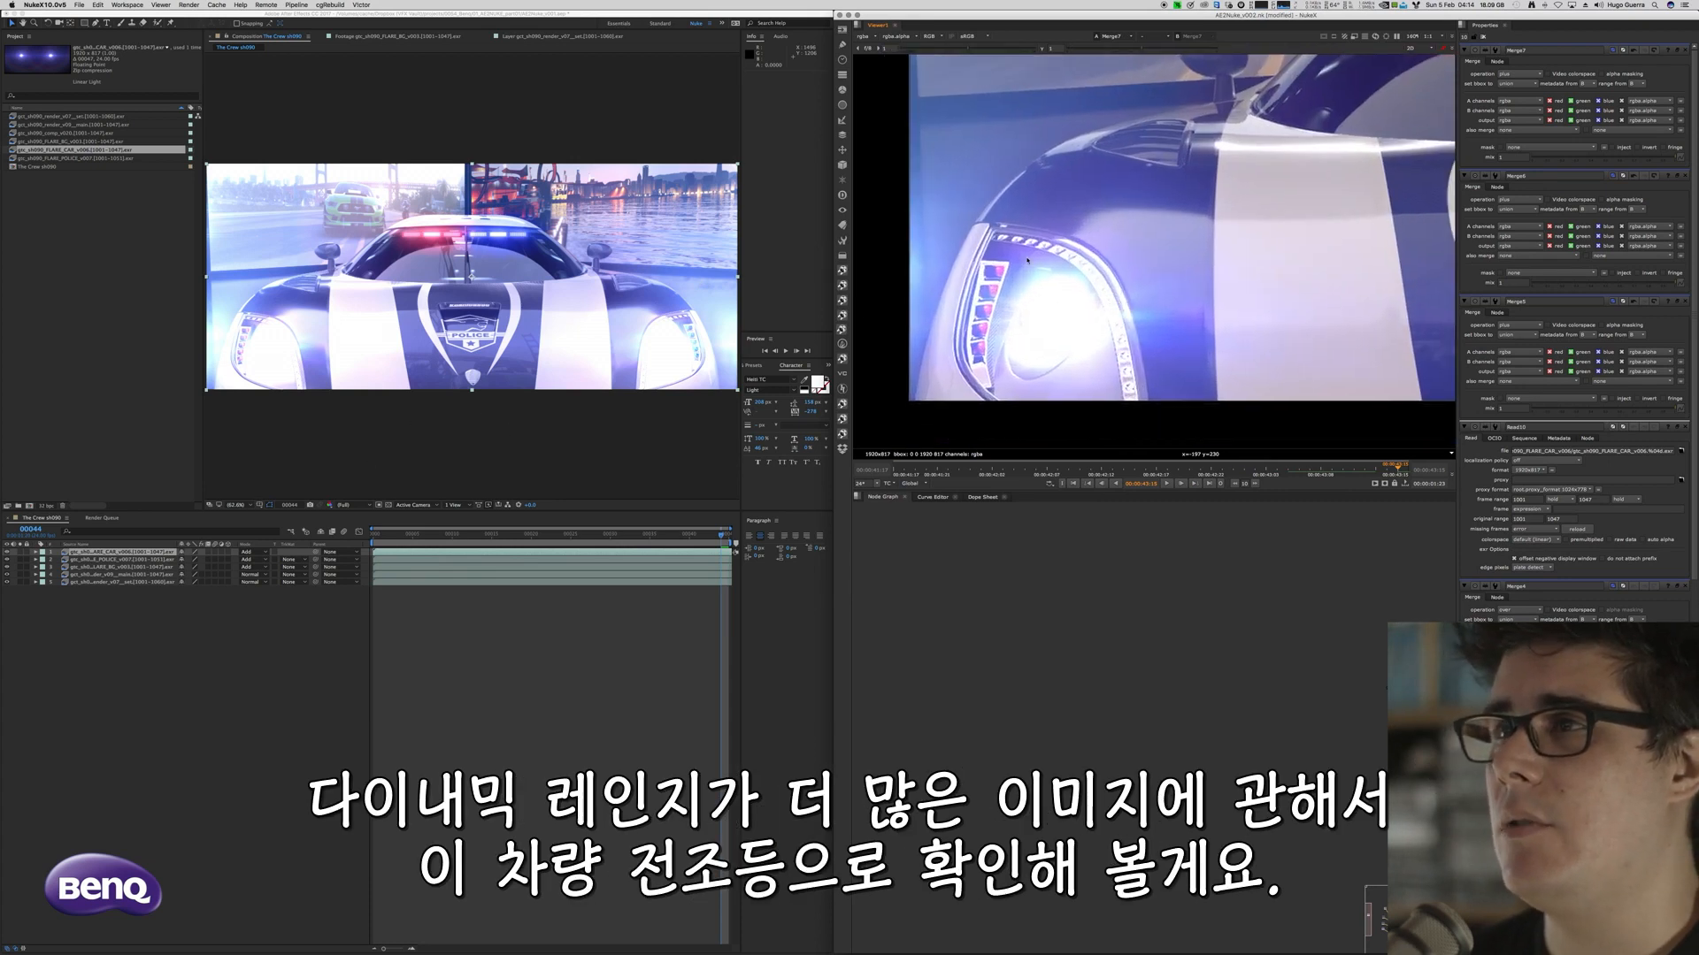
Zoom the After Effects composition view in on the headlight at the image's left side and frame the same headlight in Nuke
scroll(252, 326, up, 3)
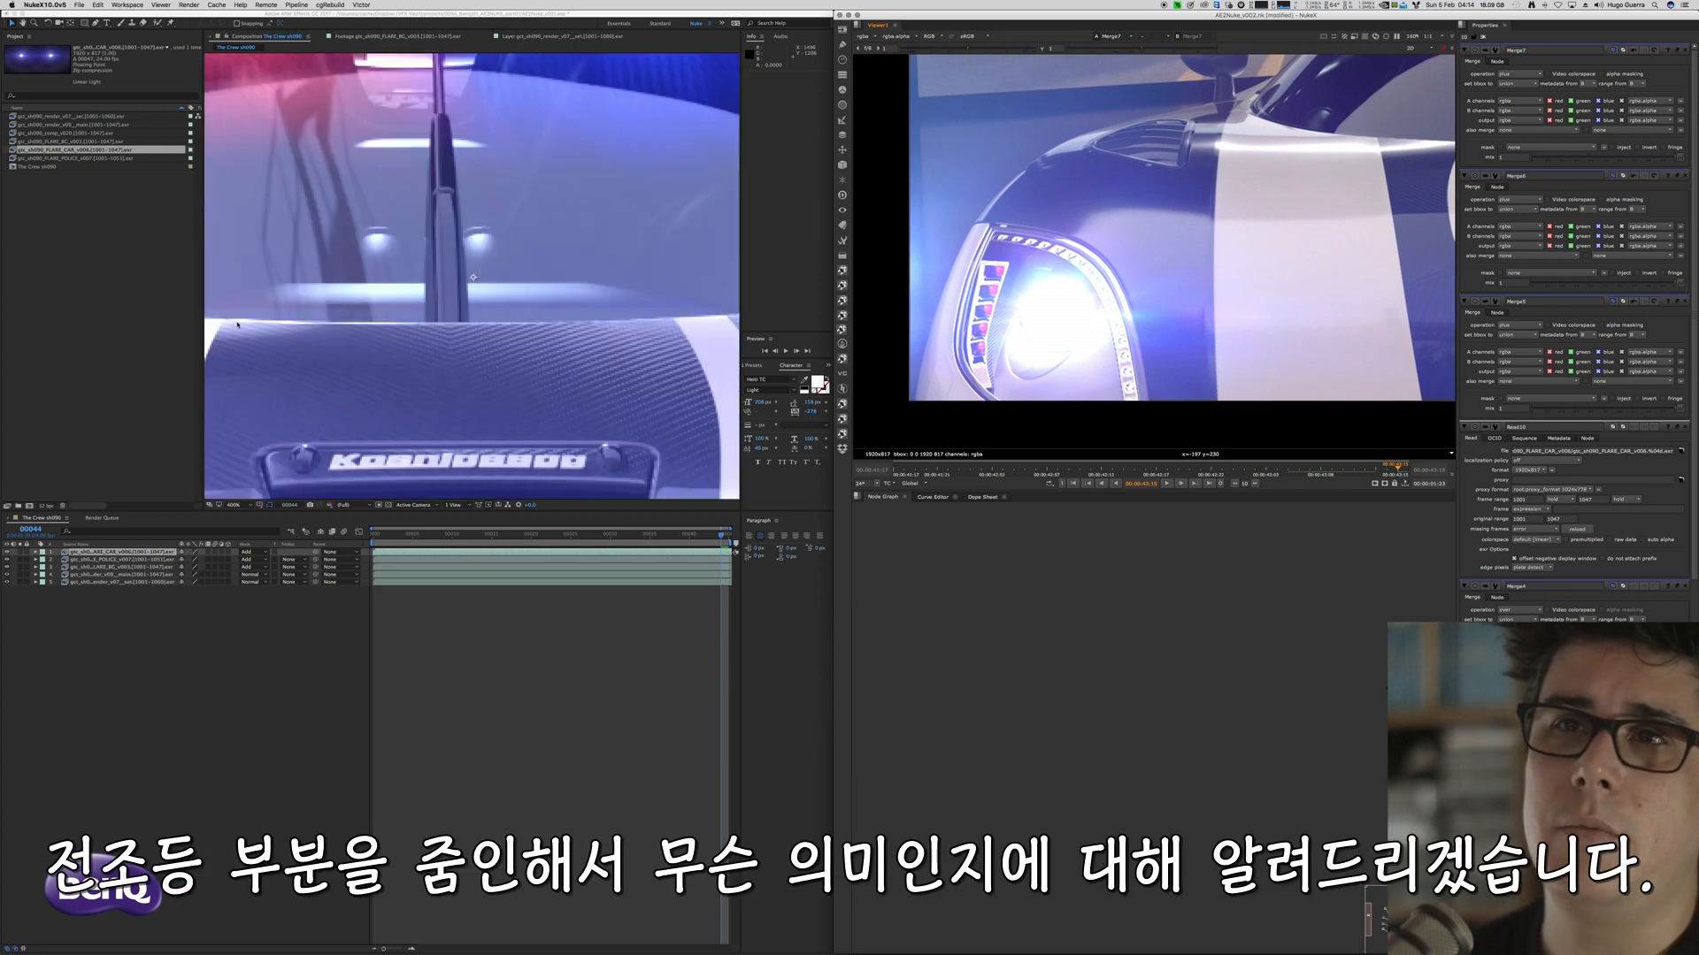
scroll(252, 326, down, 1)
middle_drag(288, 382, 373, 380)
scroll(373, 380, down, 1)
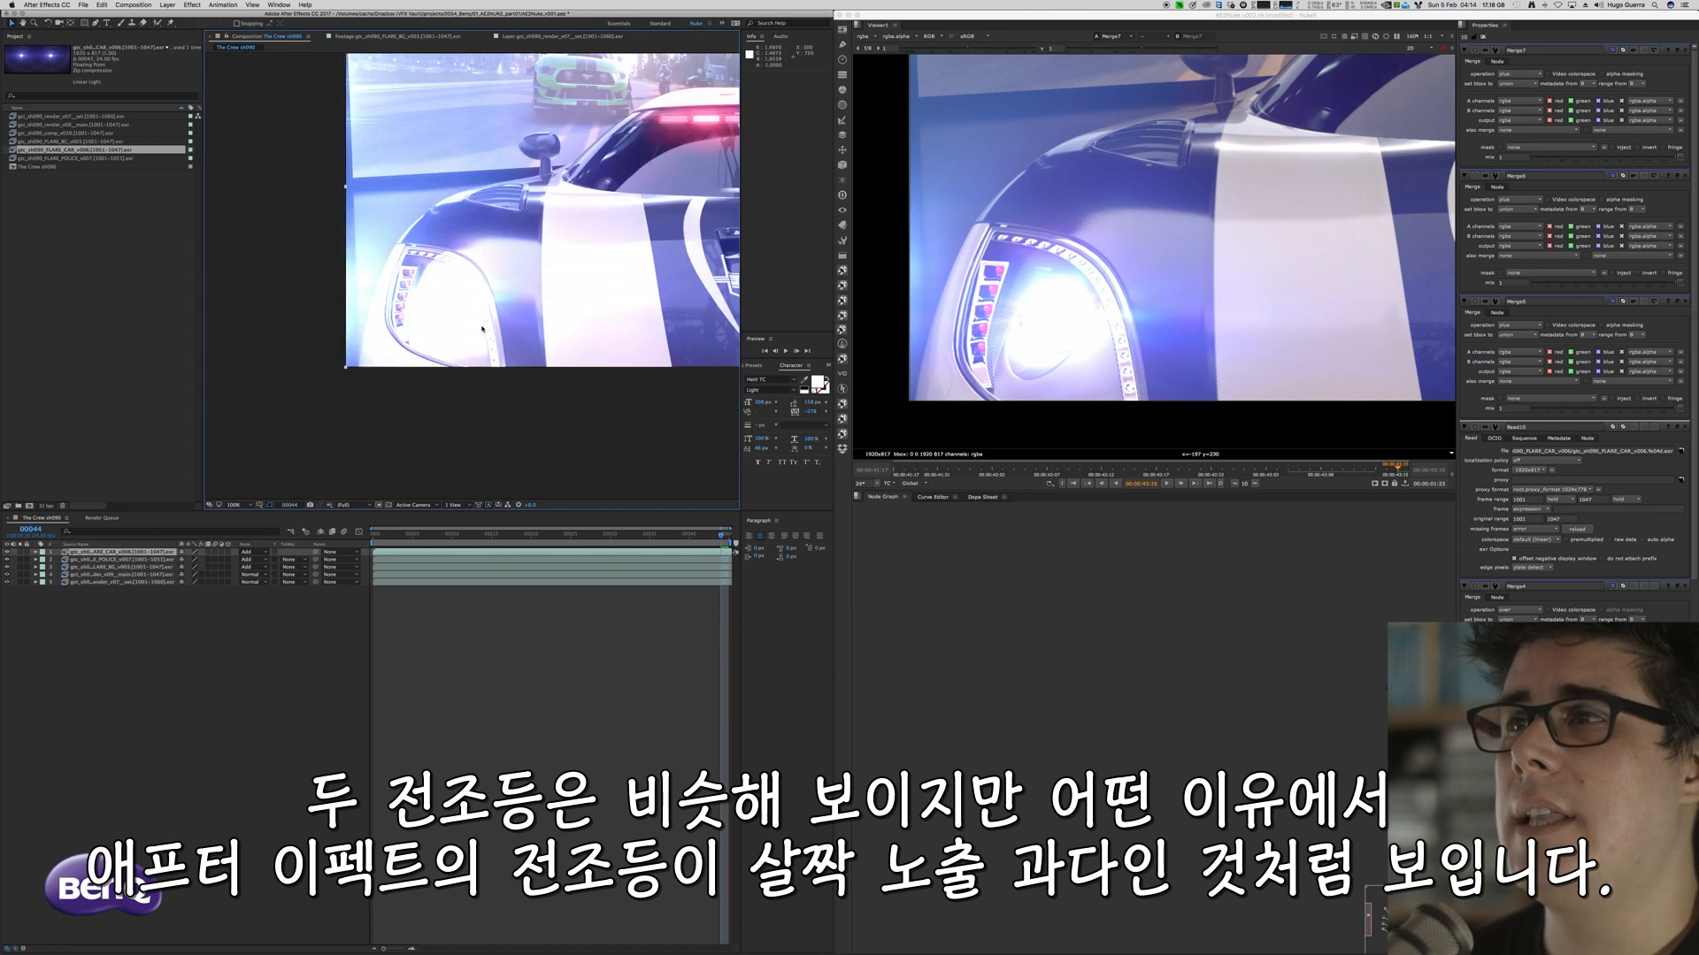
scroll(414, 375, up, 3)
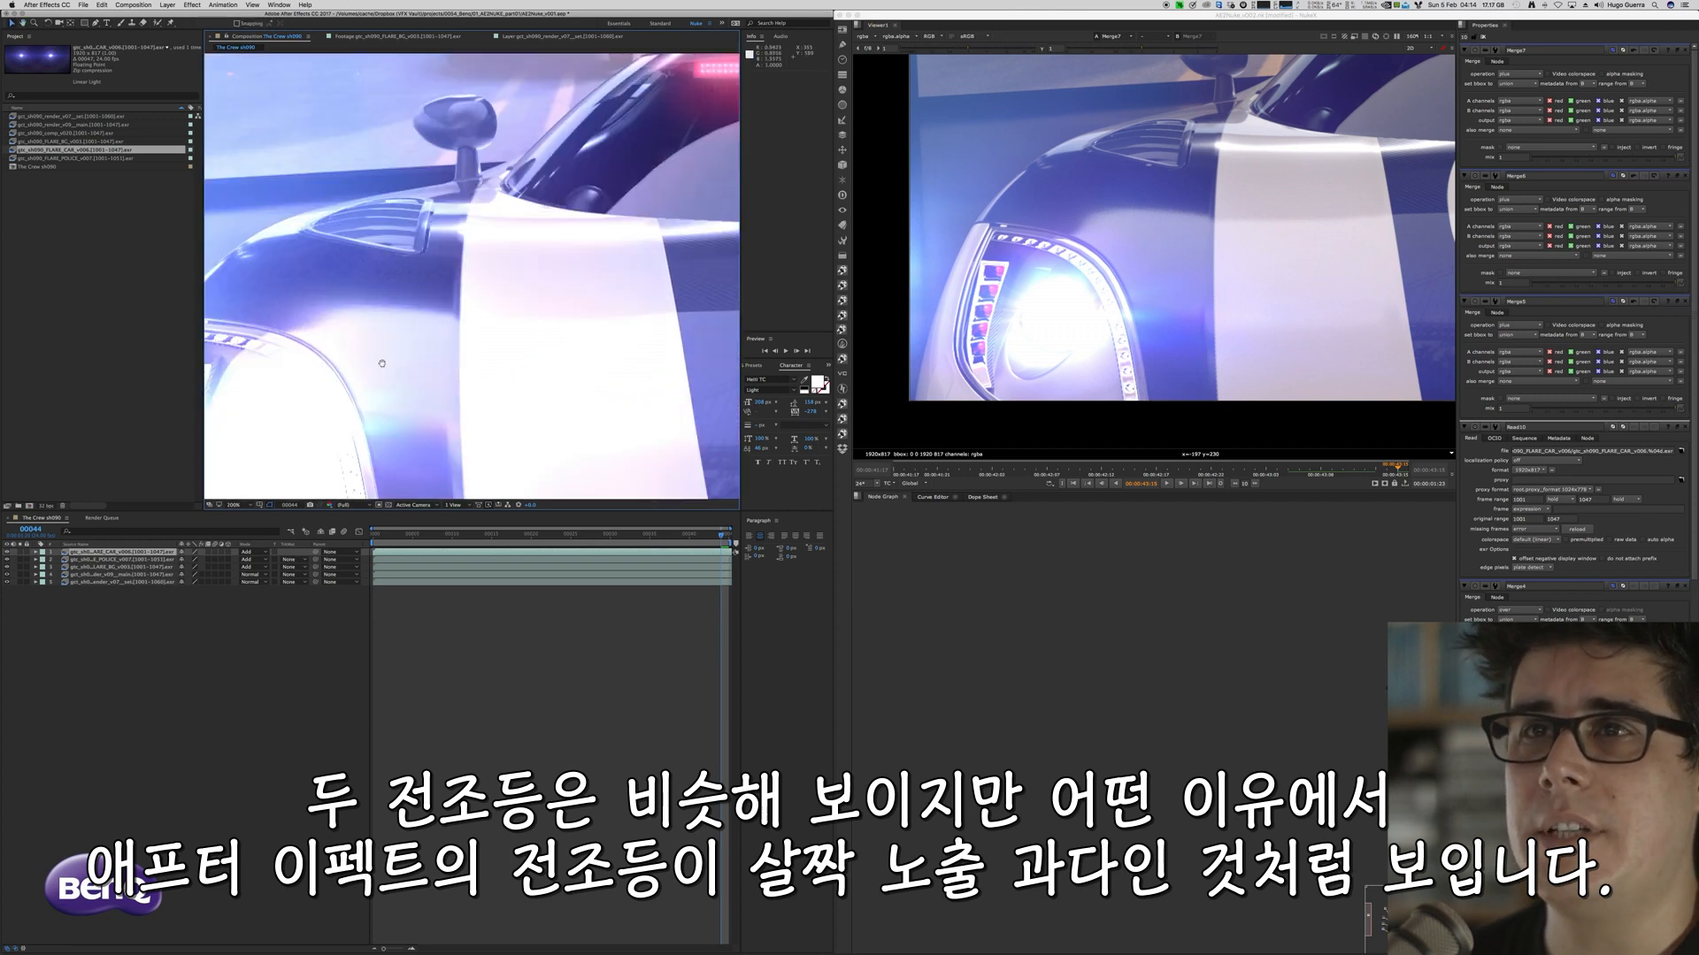
scroll(493, 274, down, 1)
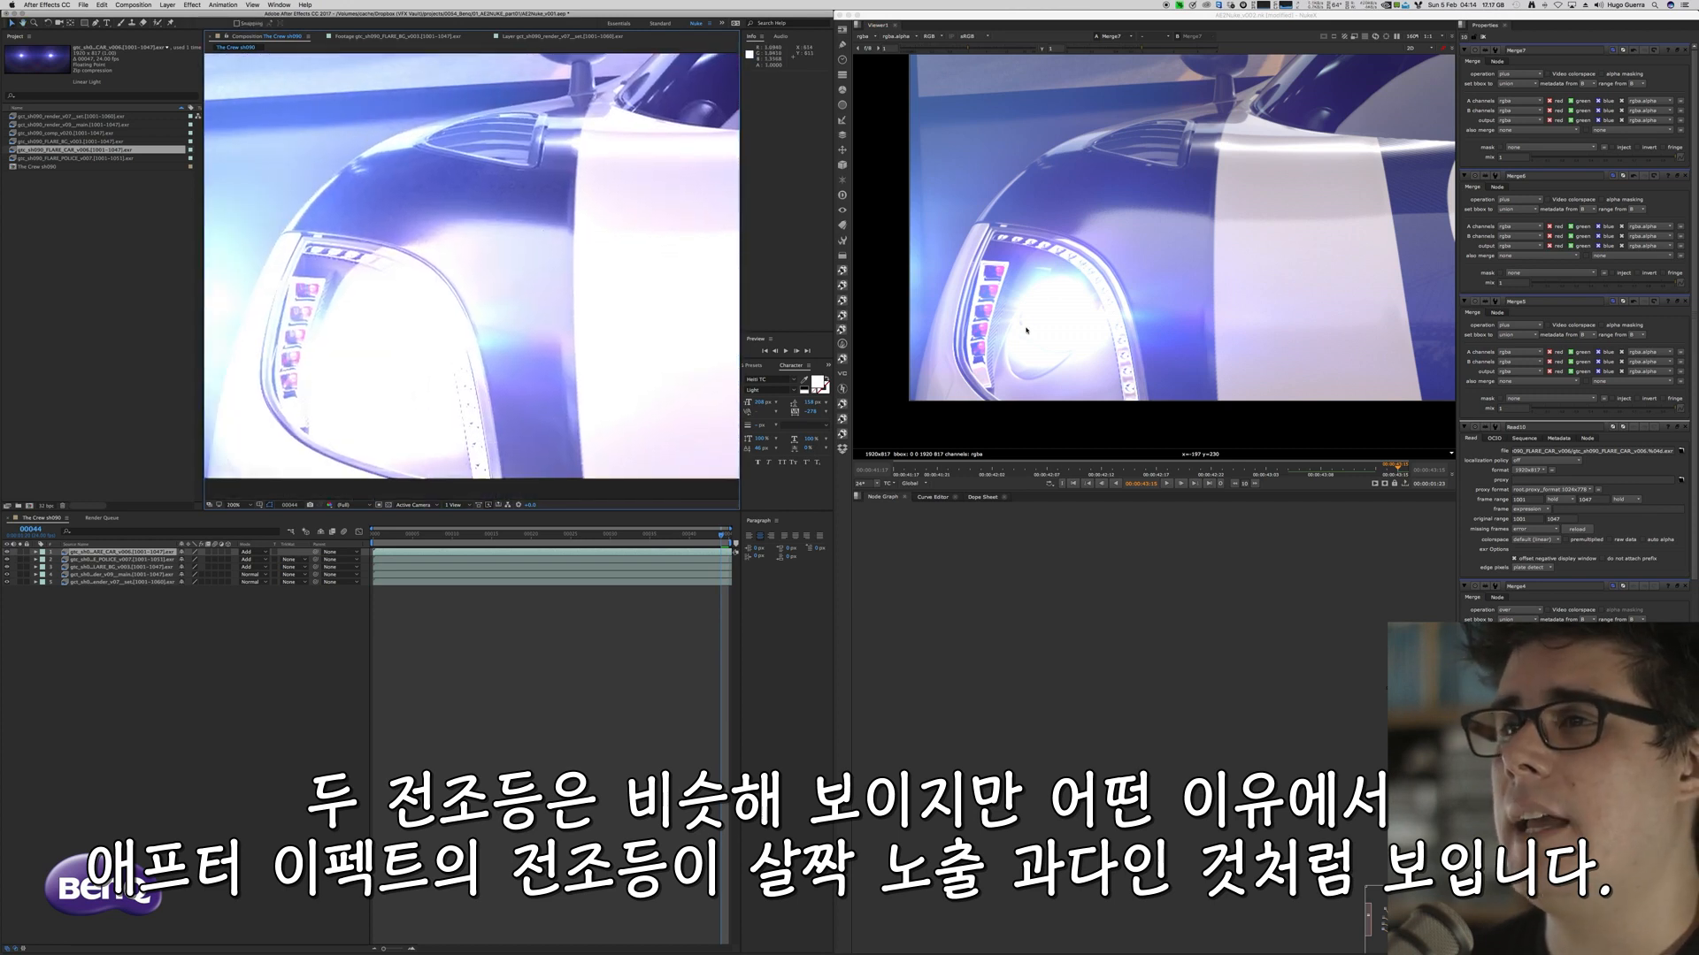
click(1052, 314)
scroll(1052, 314, up, 1)
middle_drag(1081, 330, 1088, 345)
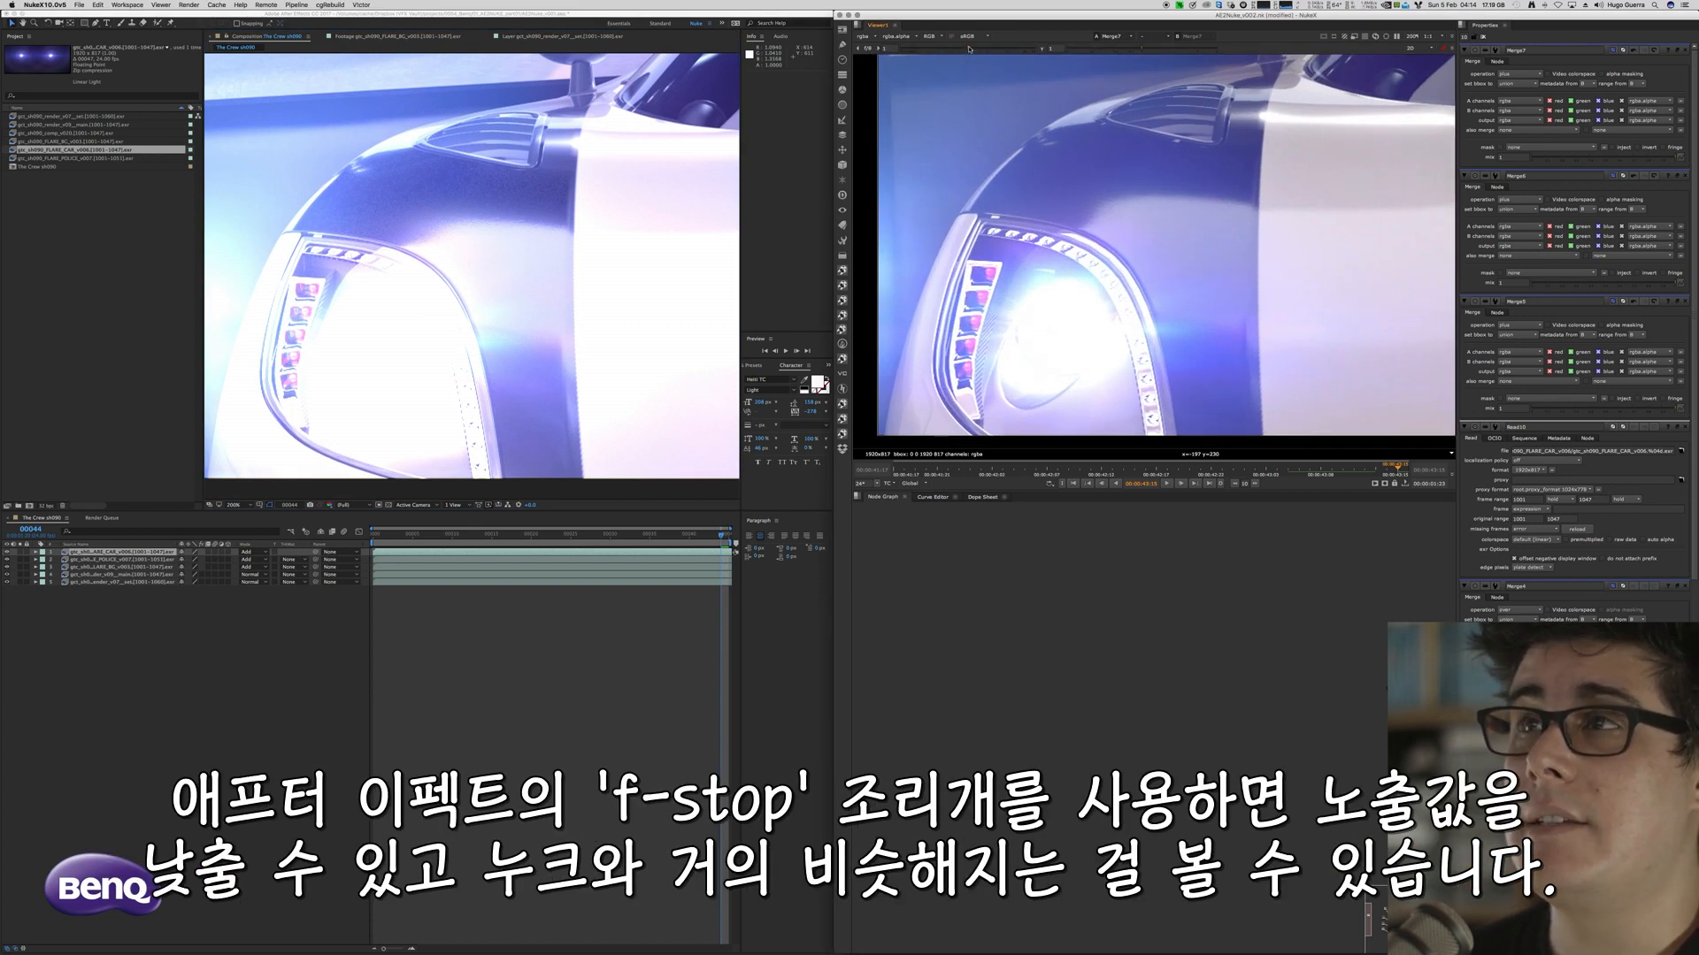
Lower the viewer exposure in After Effects and the viewer f-stop in Nuke to compare the headlight's highlight detail
click(531, 505)
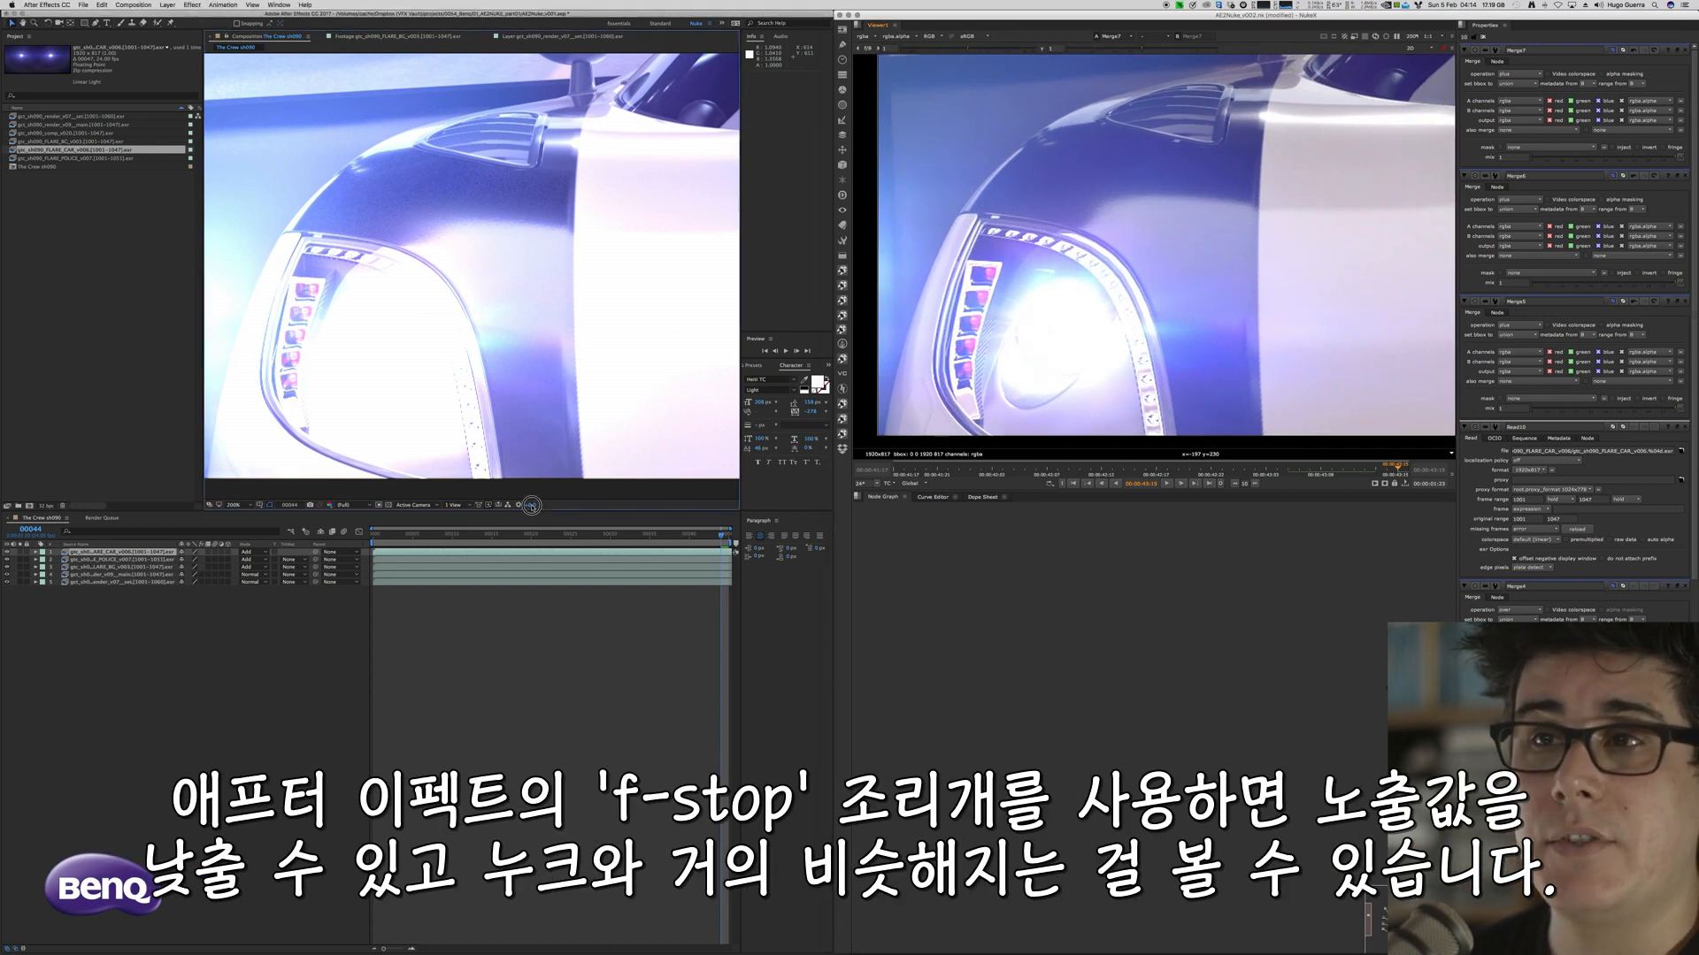
drag(531, 505, 514, 512)
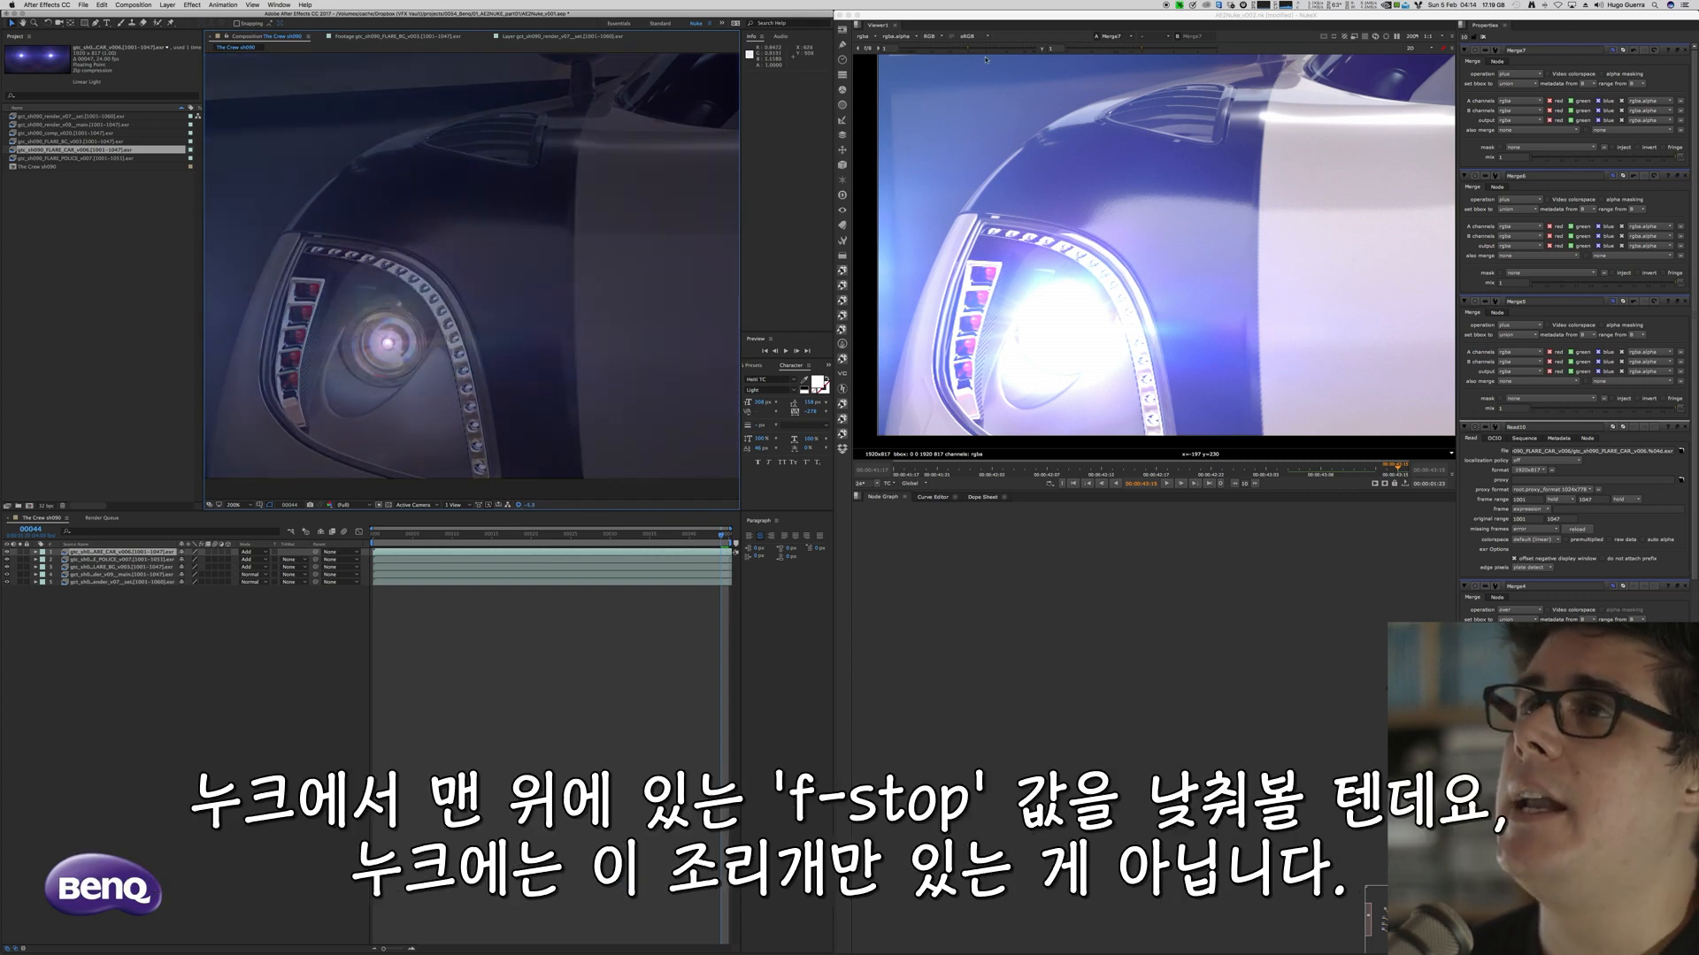
drag(970, 52, 961, 50)
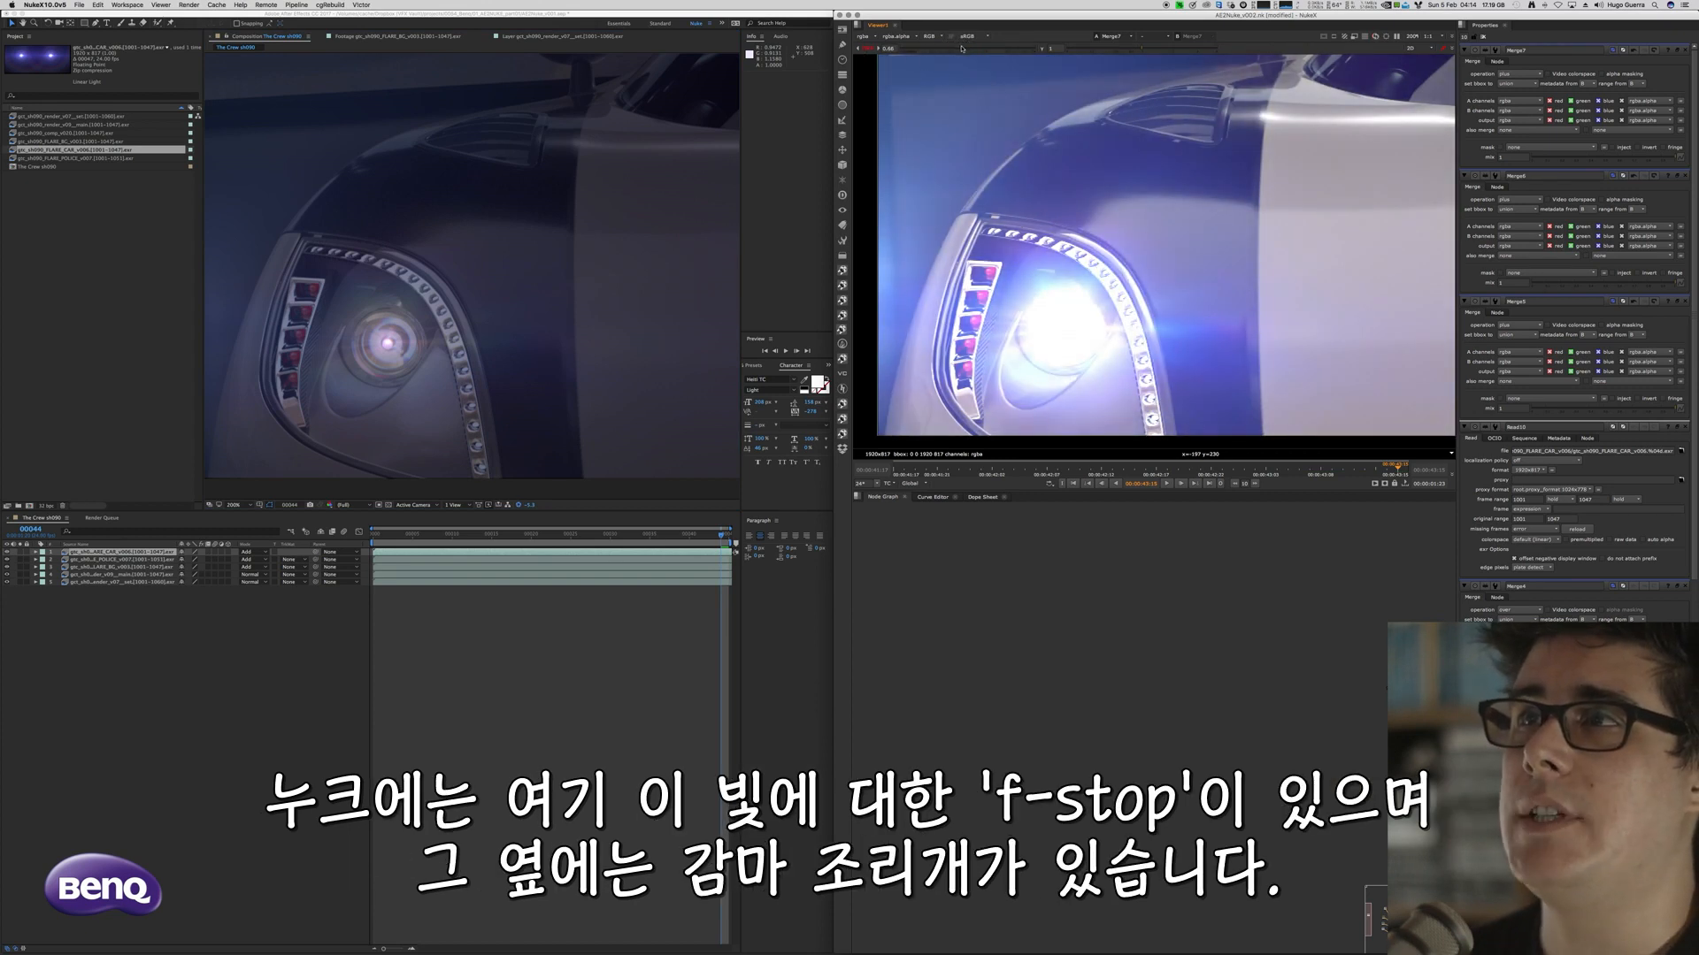
mouse_move(962, 49)
mouse_down()
mouse_move(978, 49)
mouse_move(962, 48)
mouse_up()
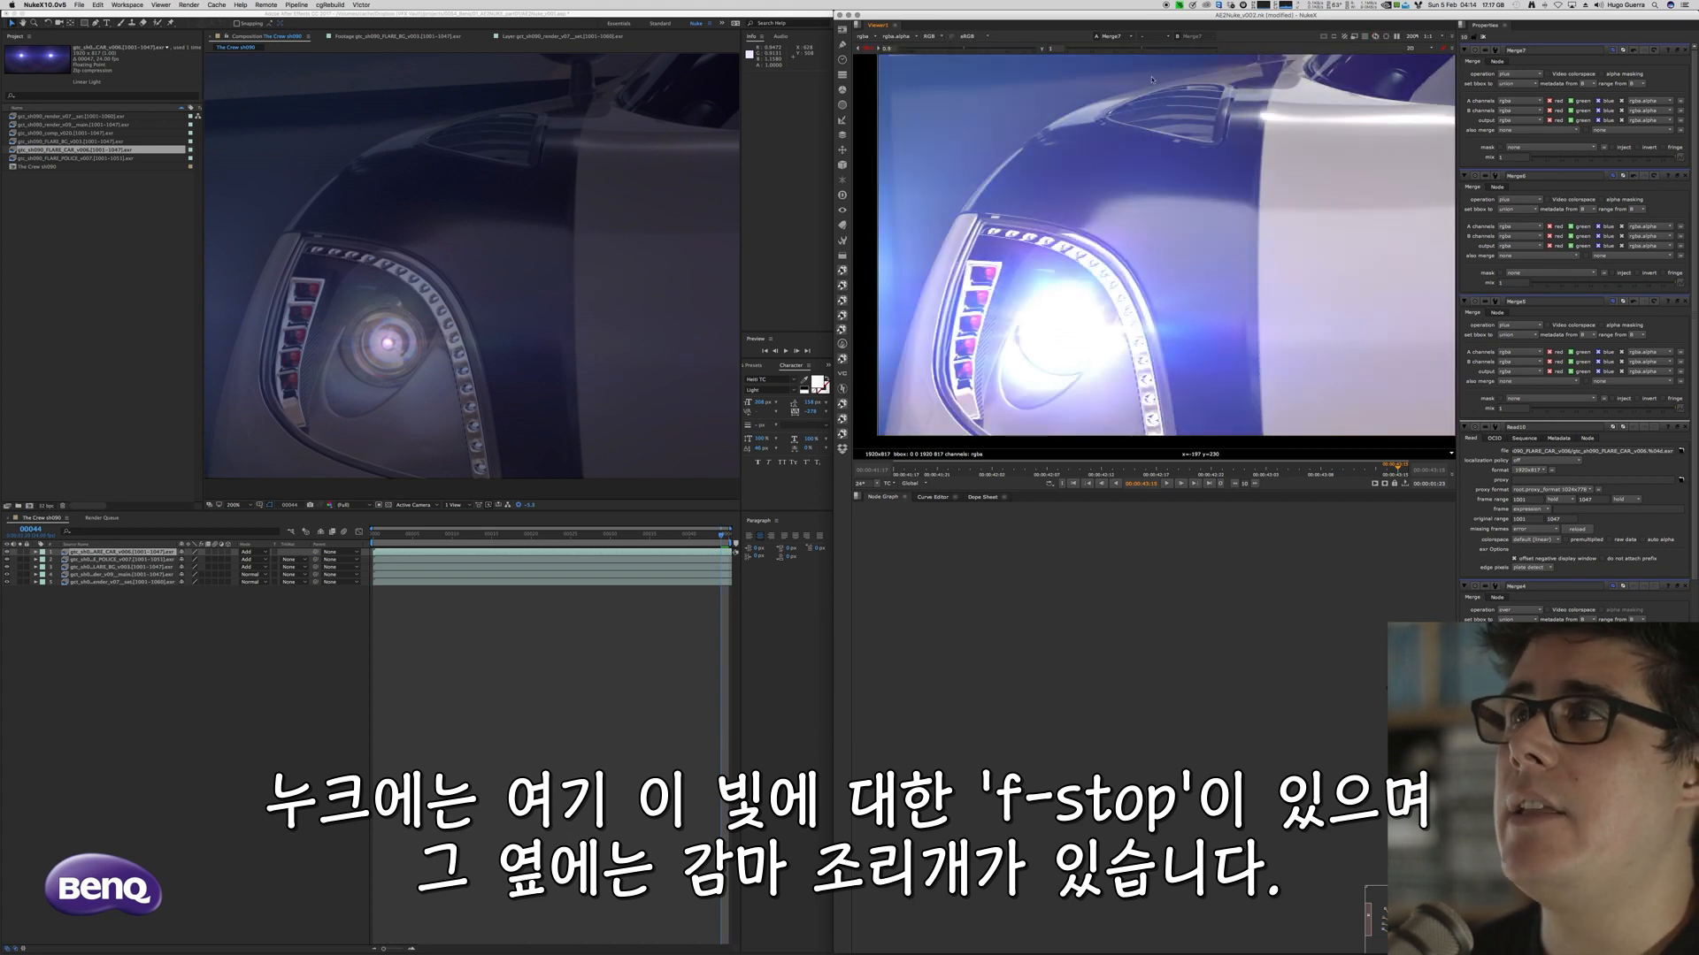
drag(1144, 49, 1108, 49)
click(1042, 48)
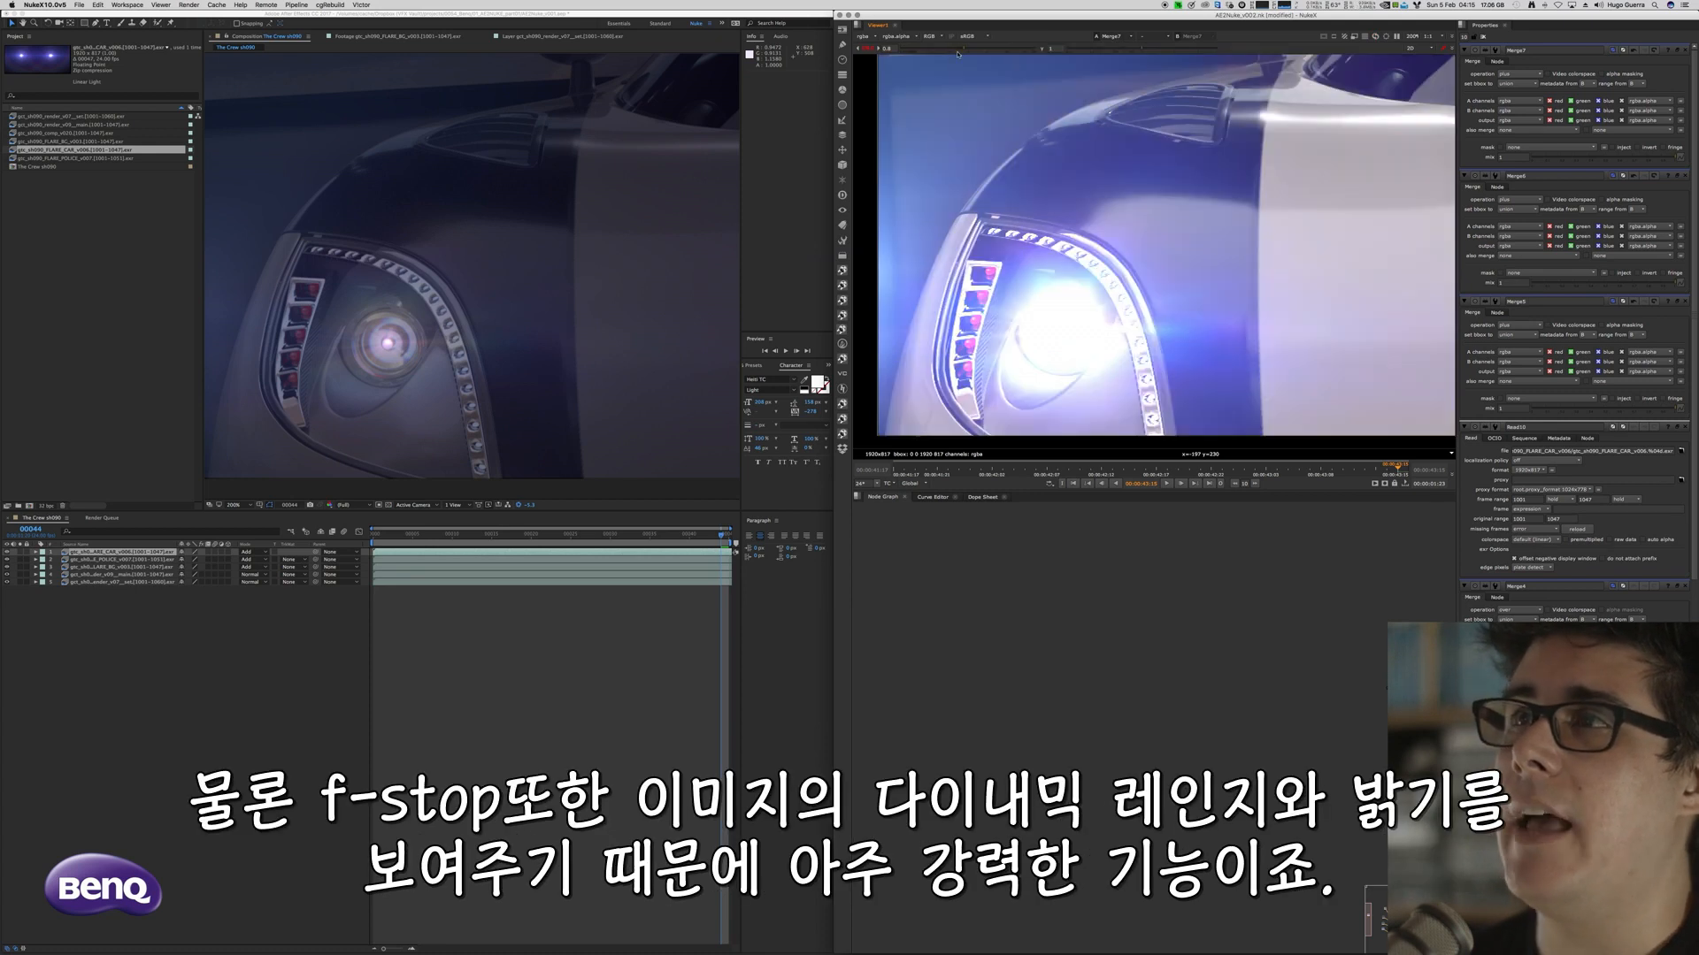
drag(957, 50, 918, 57)
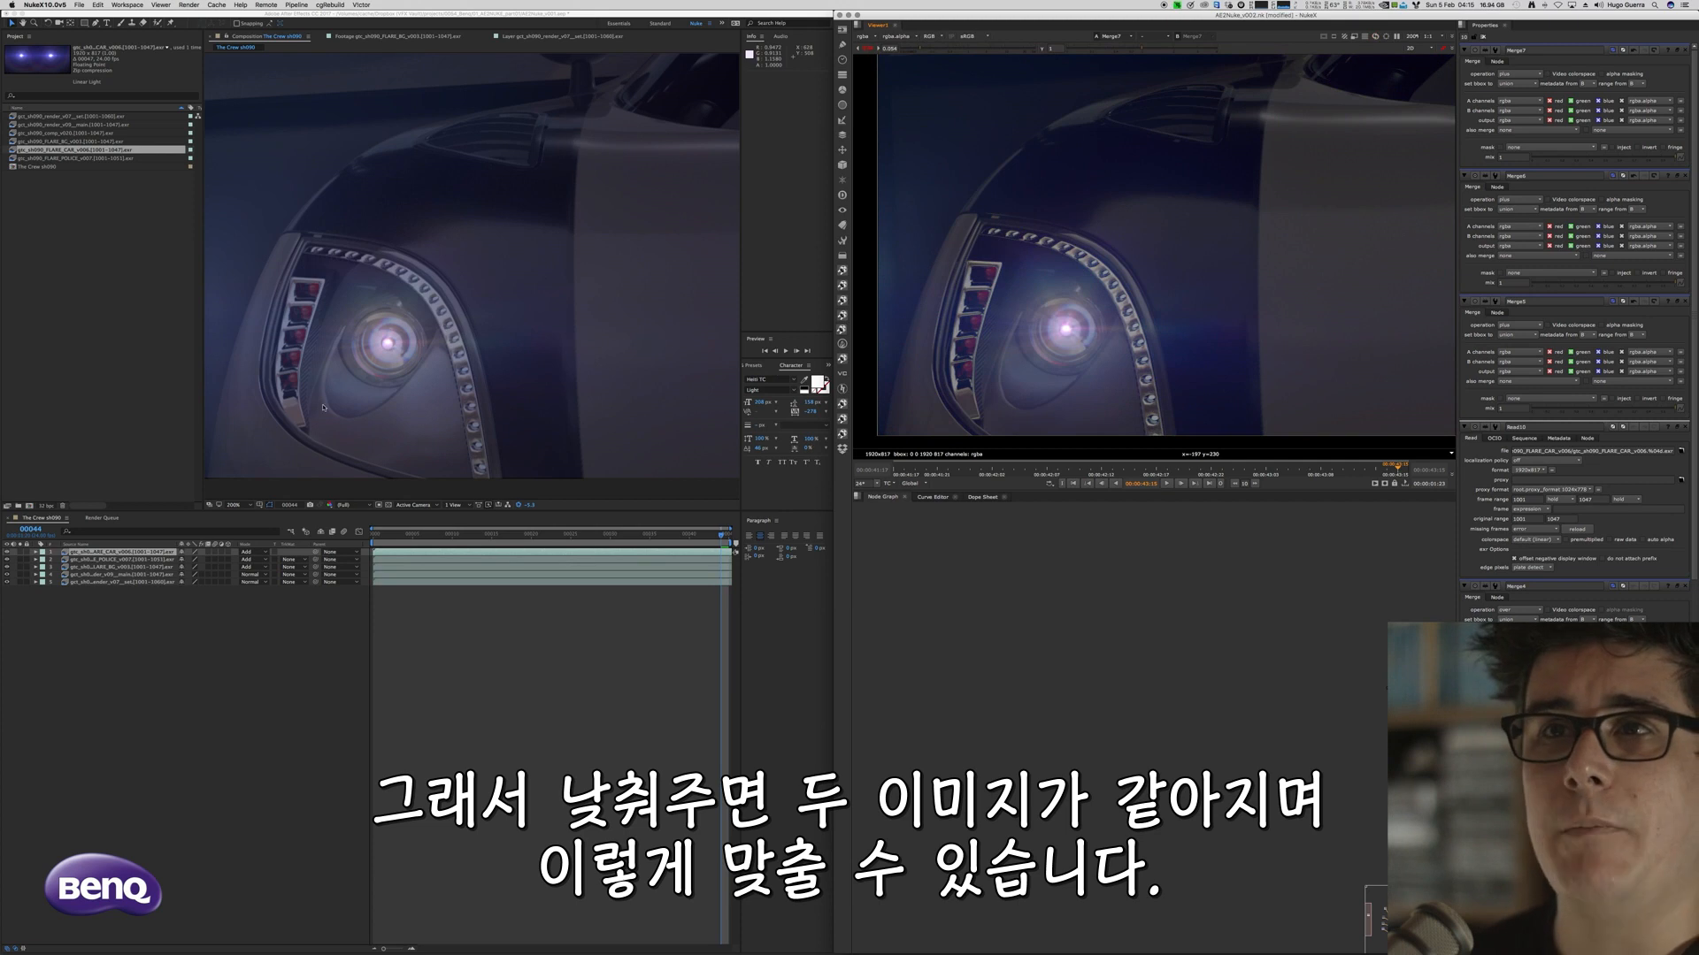
Reset the Nuke viewer's f-stop, set the After Effects exposure to 0 and compare the two full car images
click(866, 49)
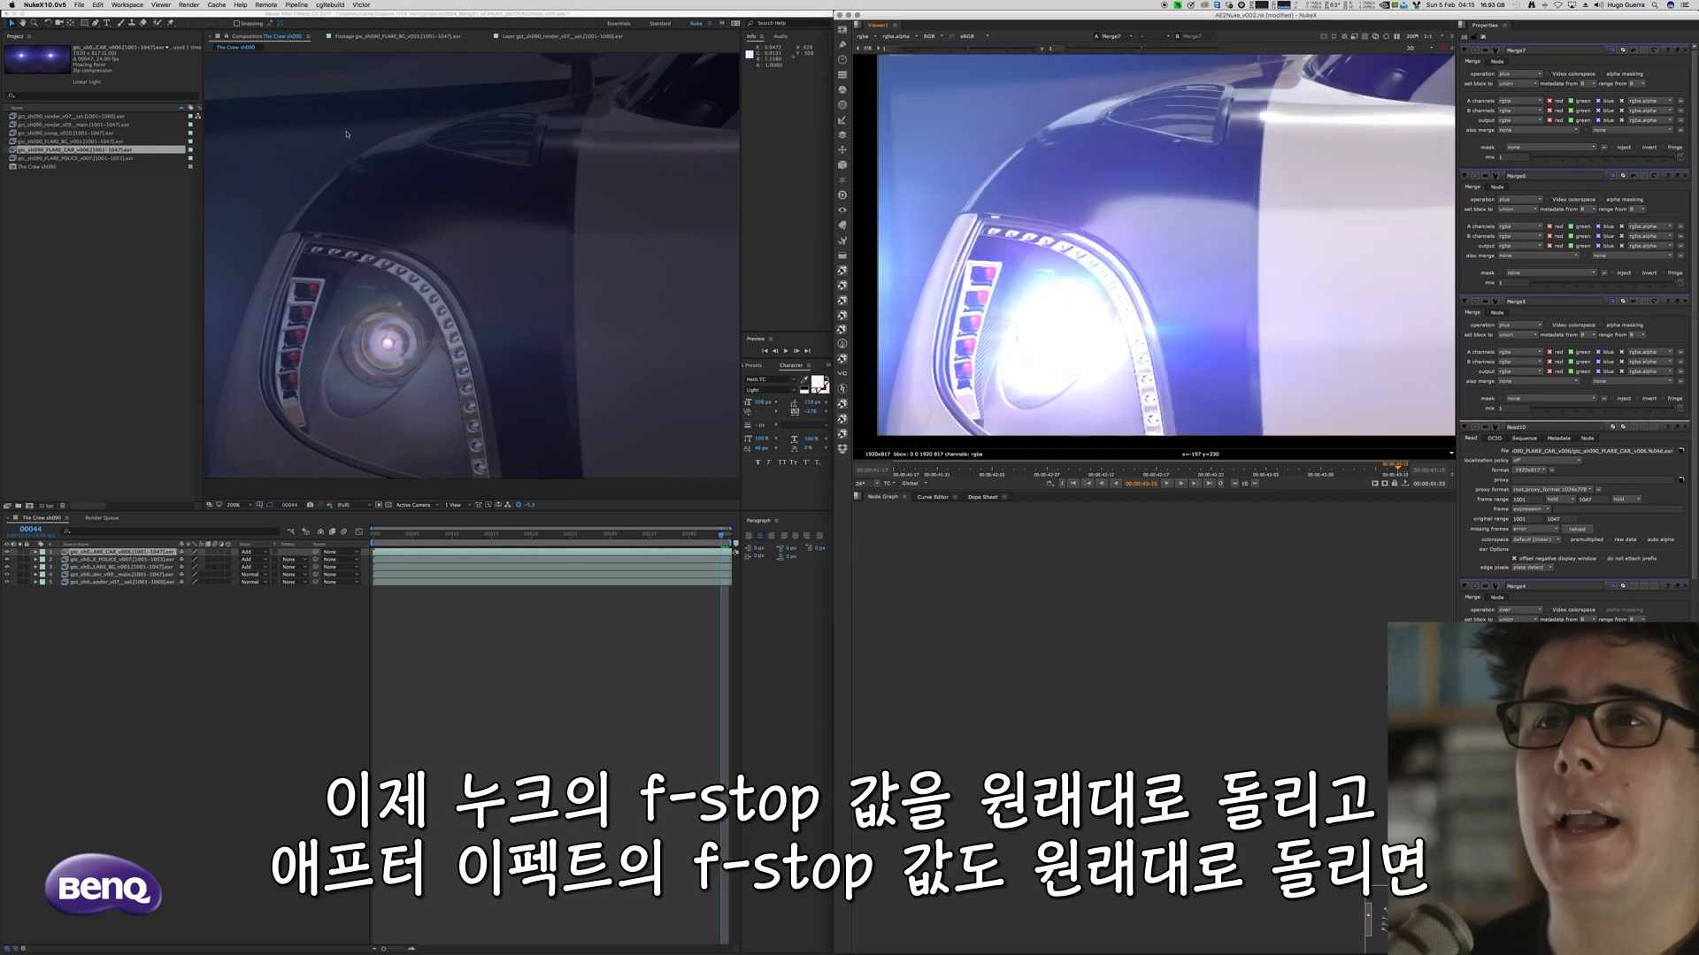
click(535, 507)
click(530, 505)
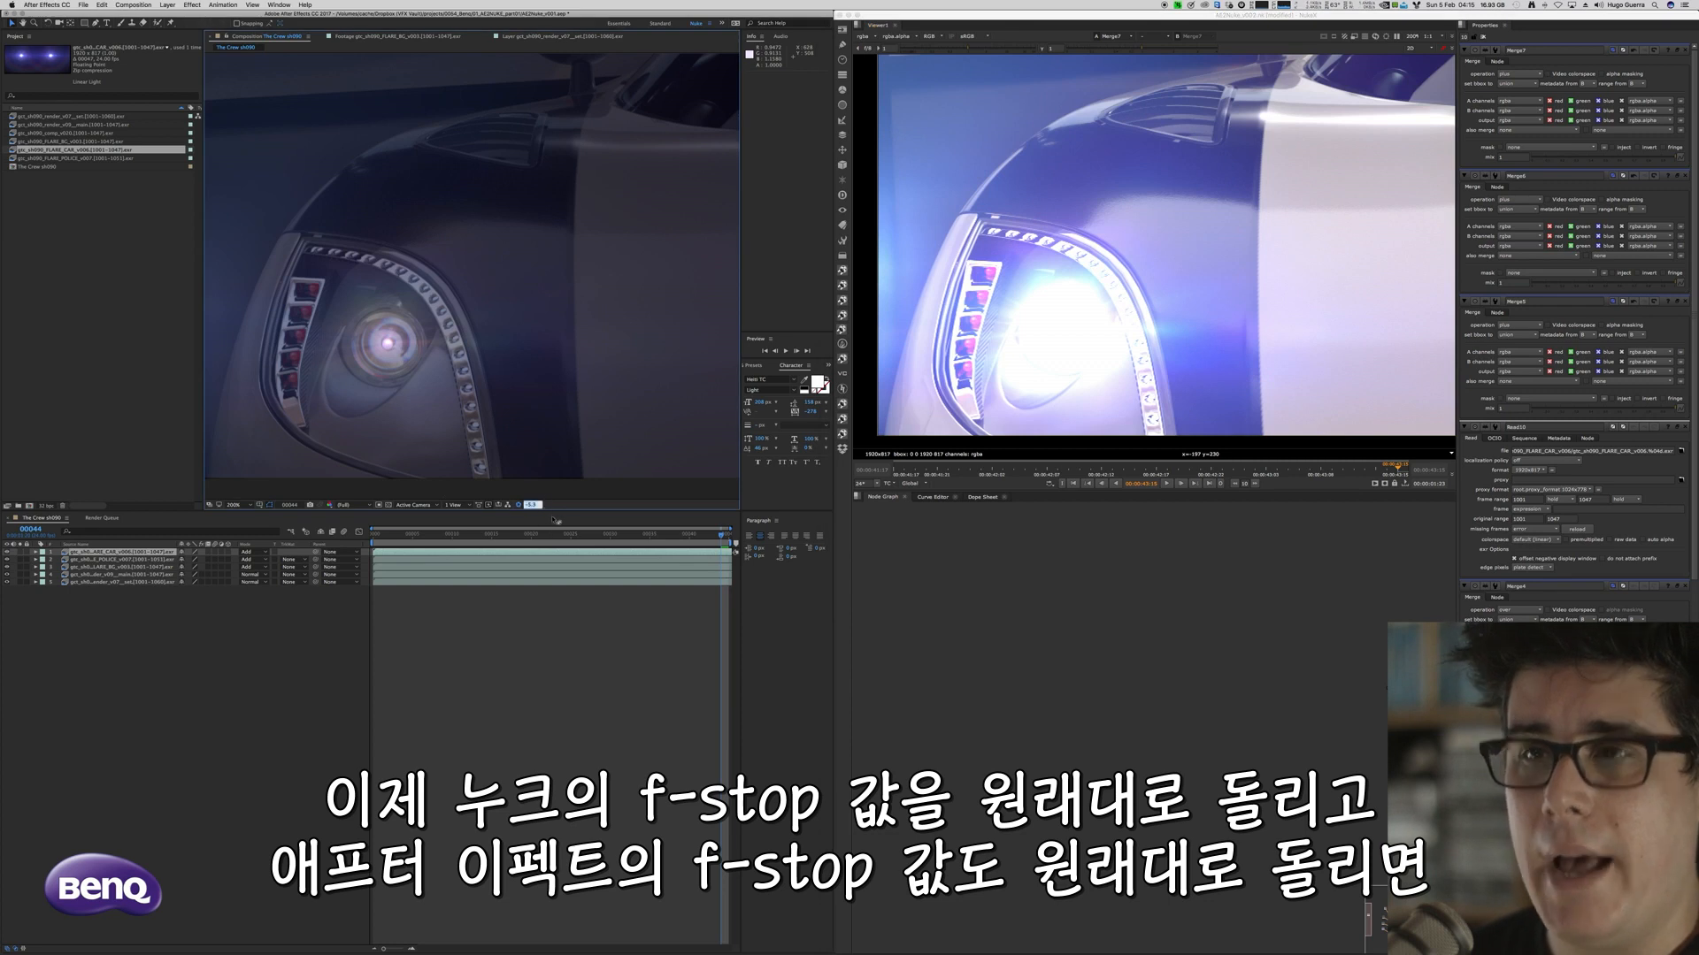
text(0)
key(Return)
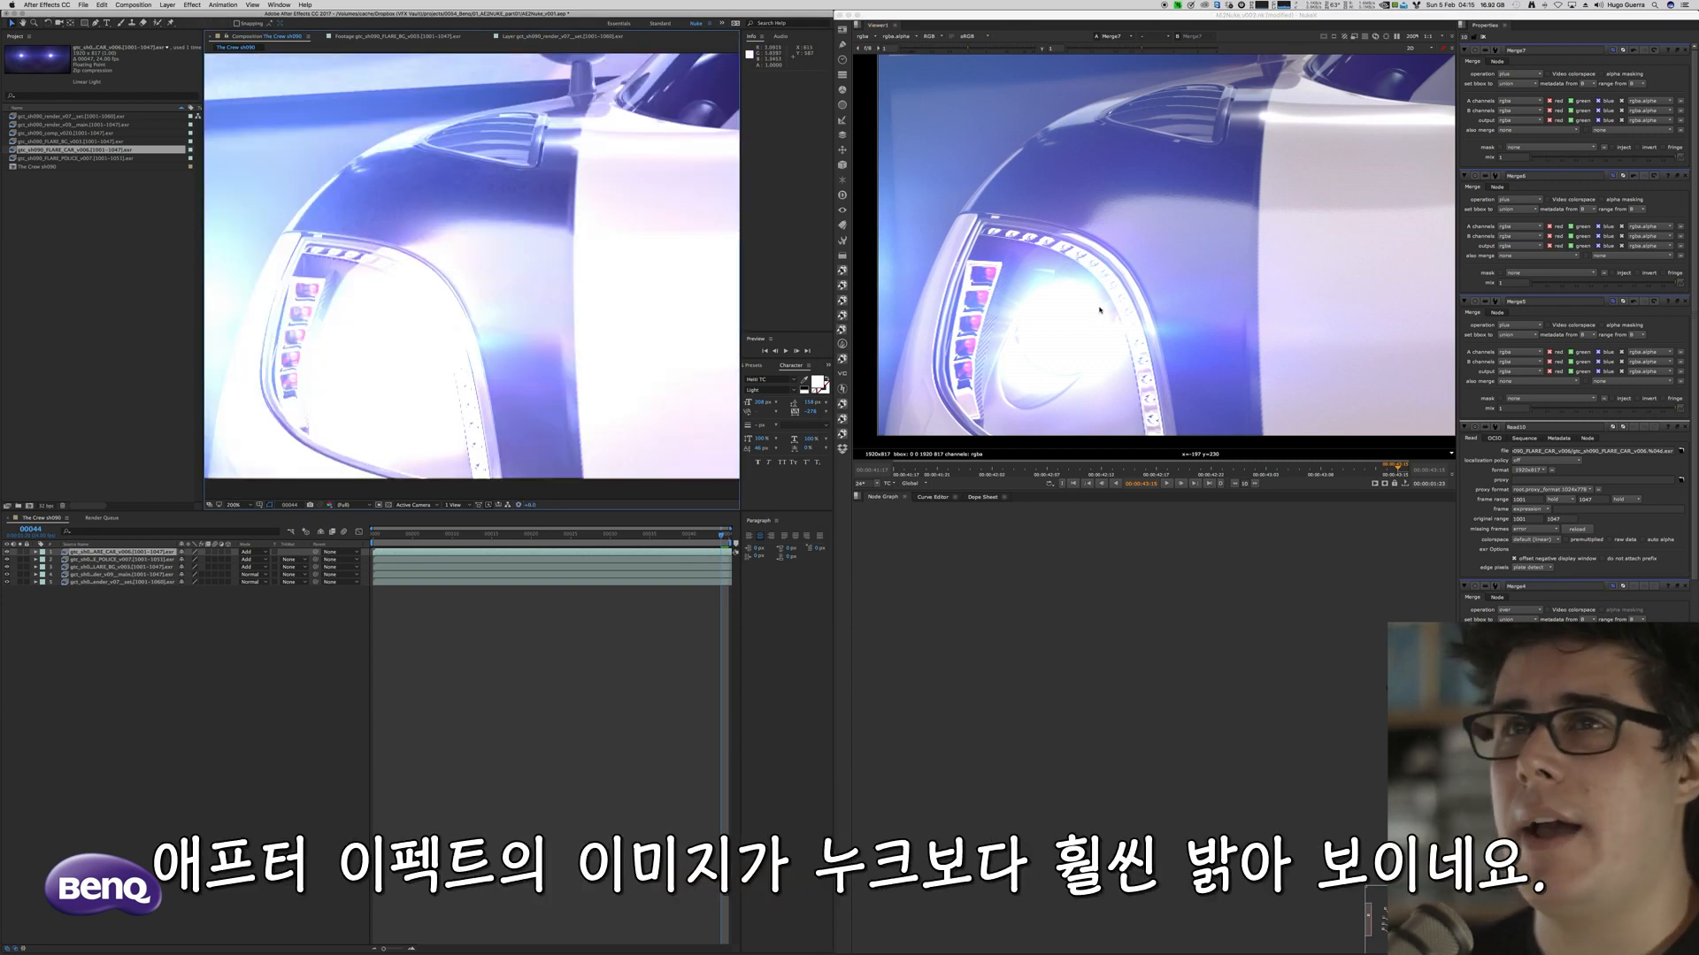
scroll(509, 312, down, 3)
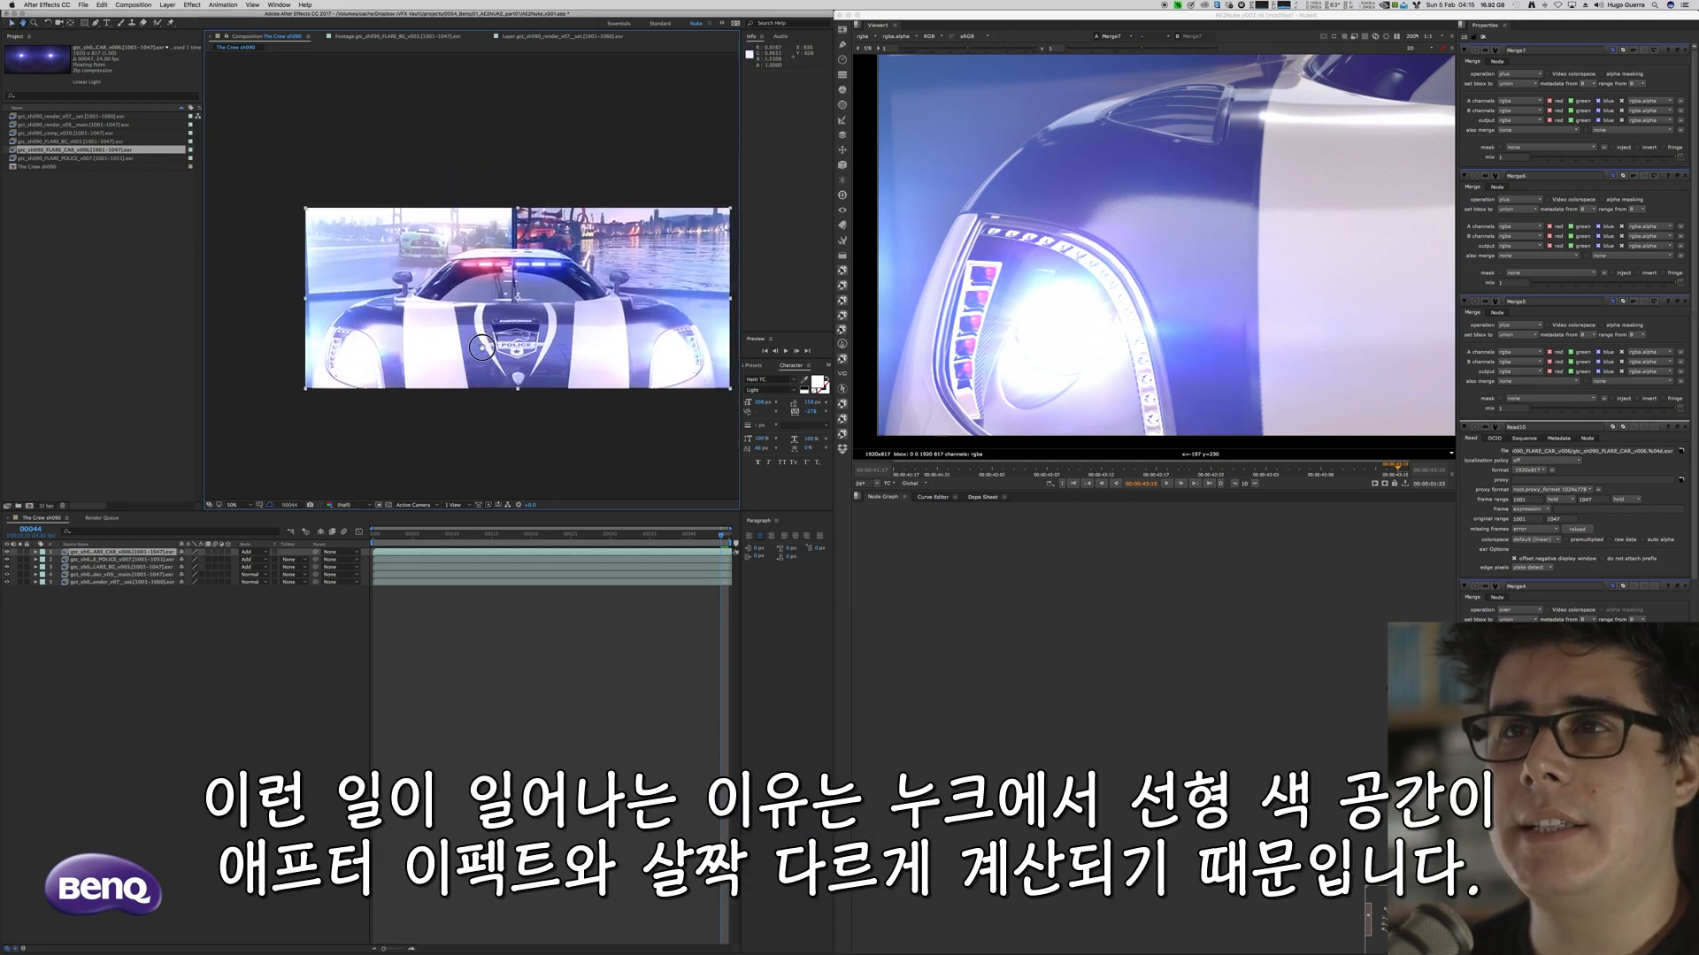
scroll(1150, 252, down, 5)
middle_drag(1173, 241, 1113, 283)
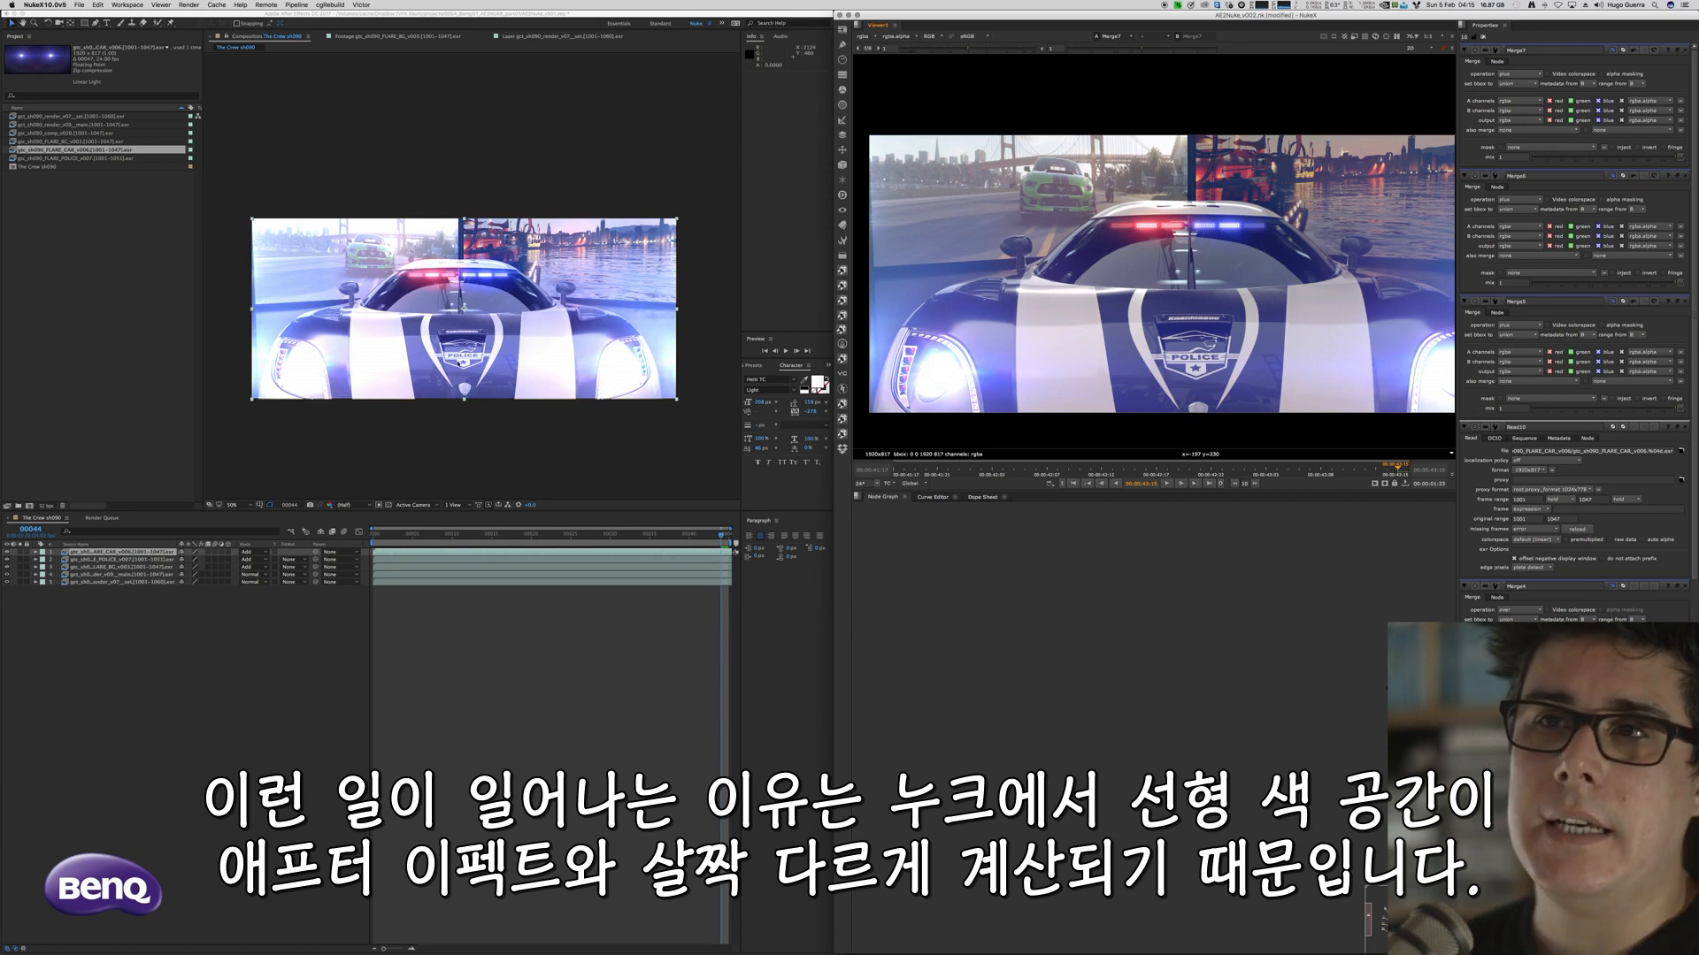
Enable Blend Colors Using 1.0 Gamma in the After Effects project's color settings and lower Nuke's viewer f-stop for comparison
click(352, 438)
click(83, 5)
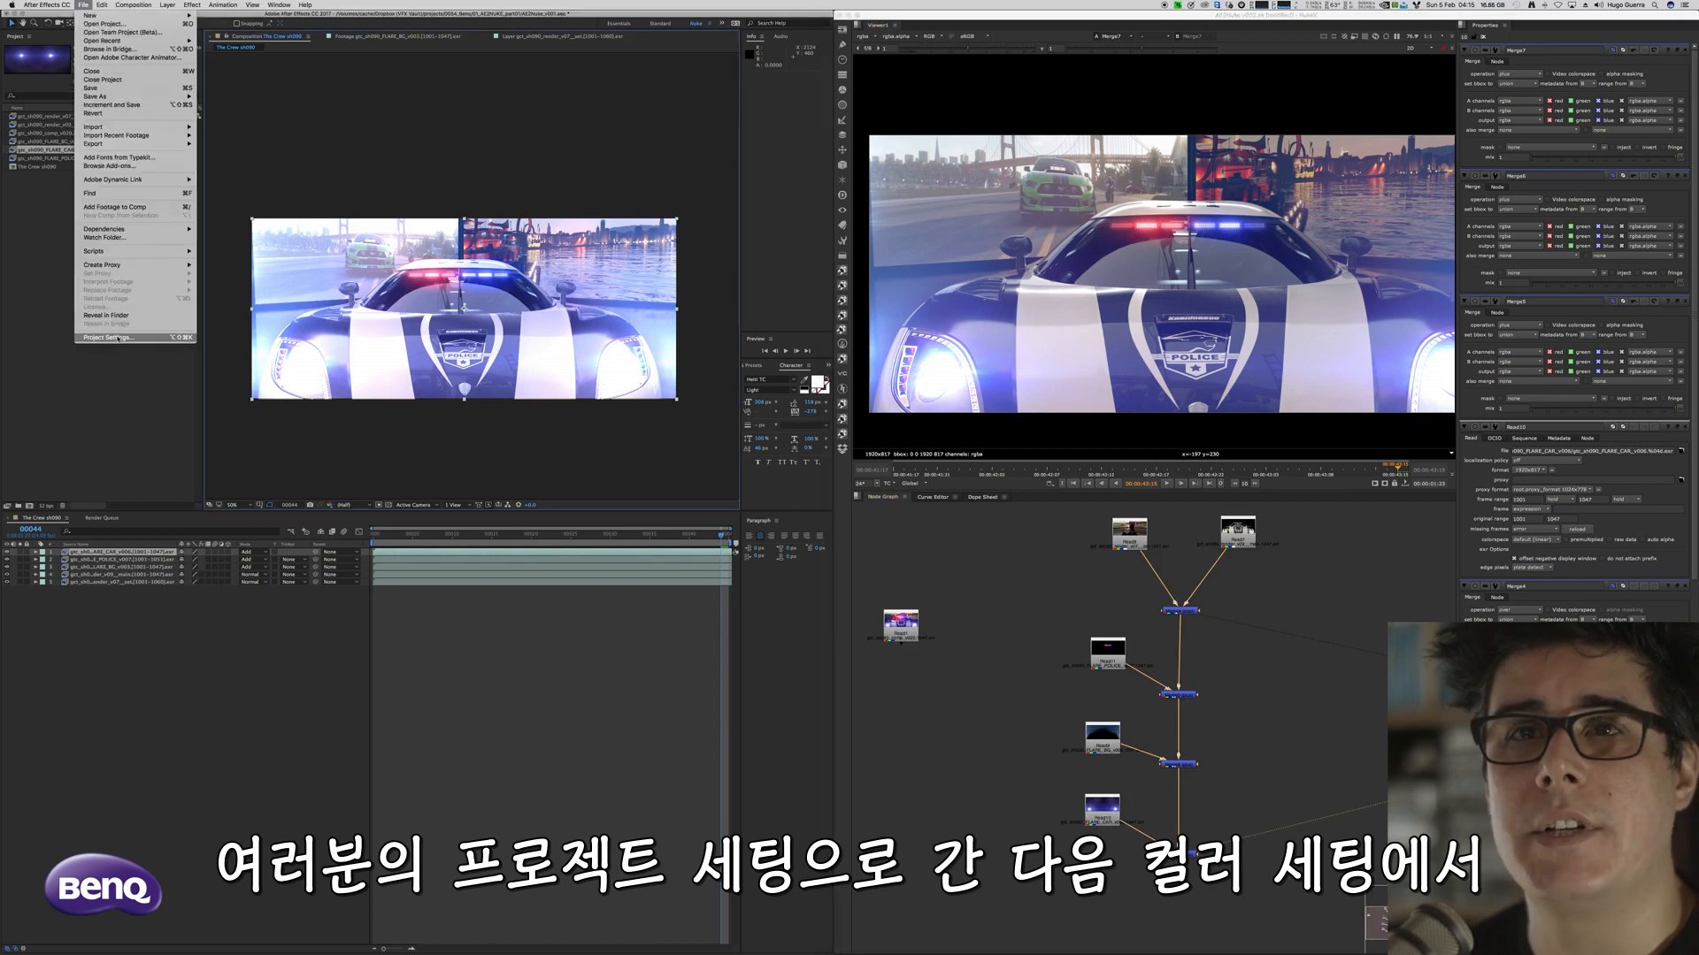
click(118, 338)
click(256, 393)
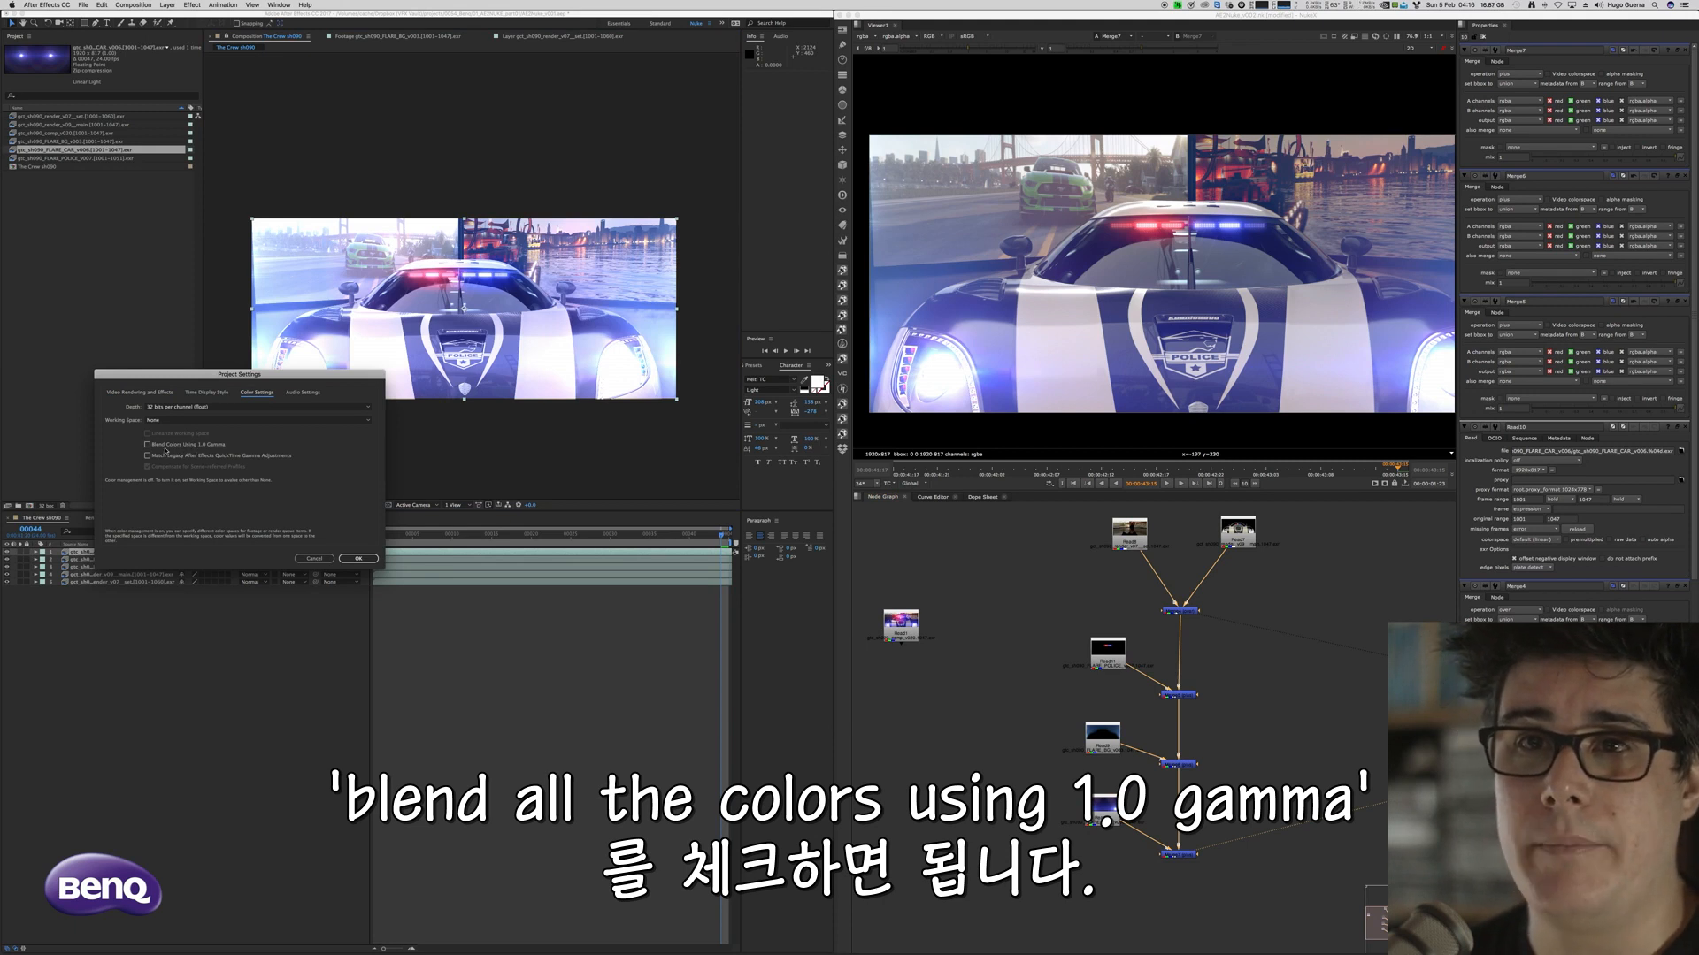
click(149, 444)
click(358, 559)
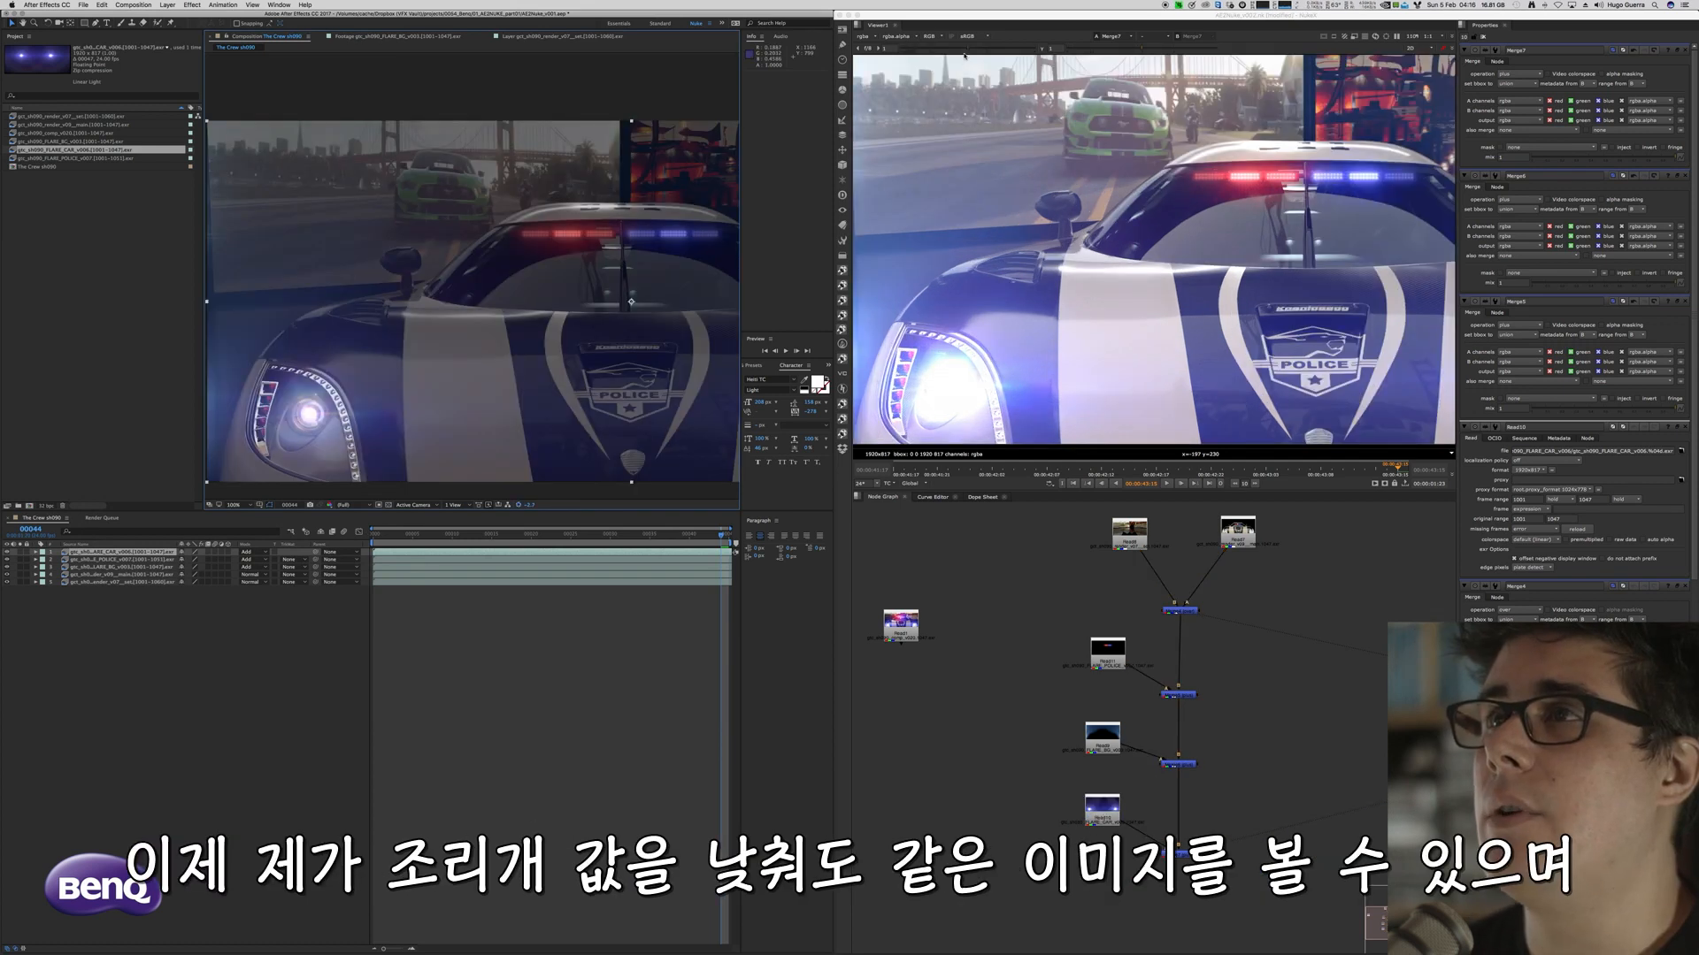
drag(963, 46, 935, 47)
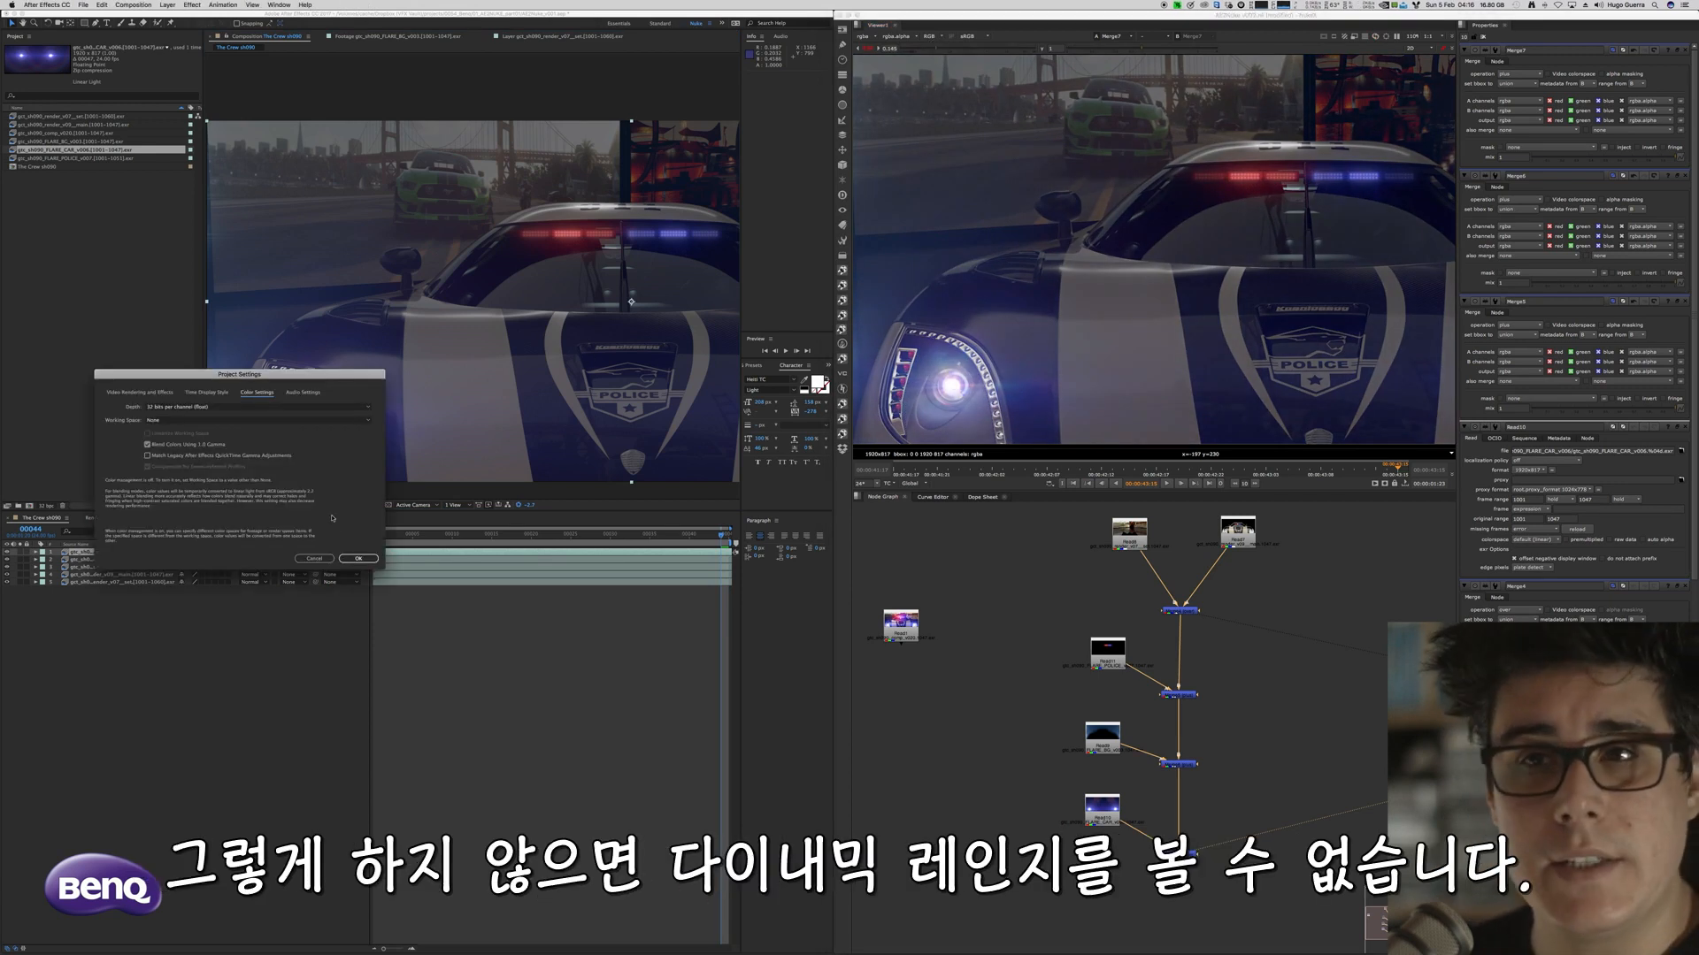
click(359, 558)
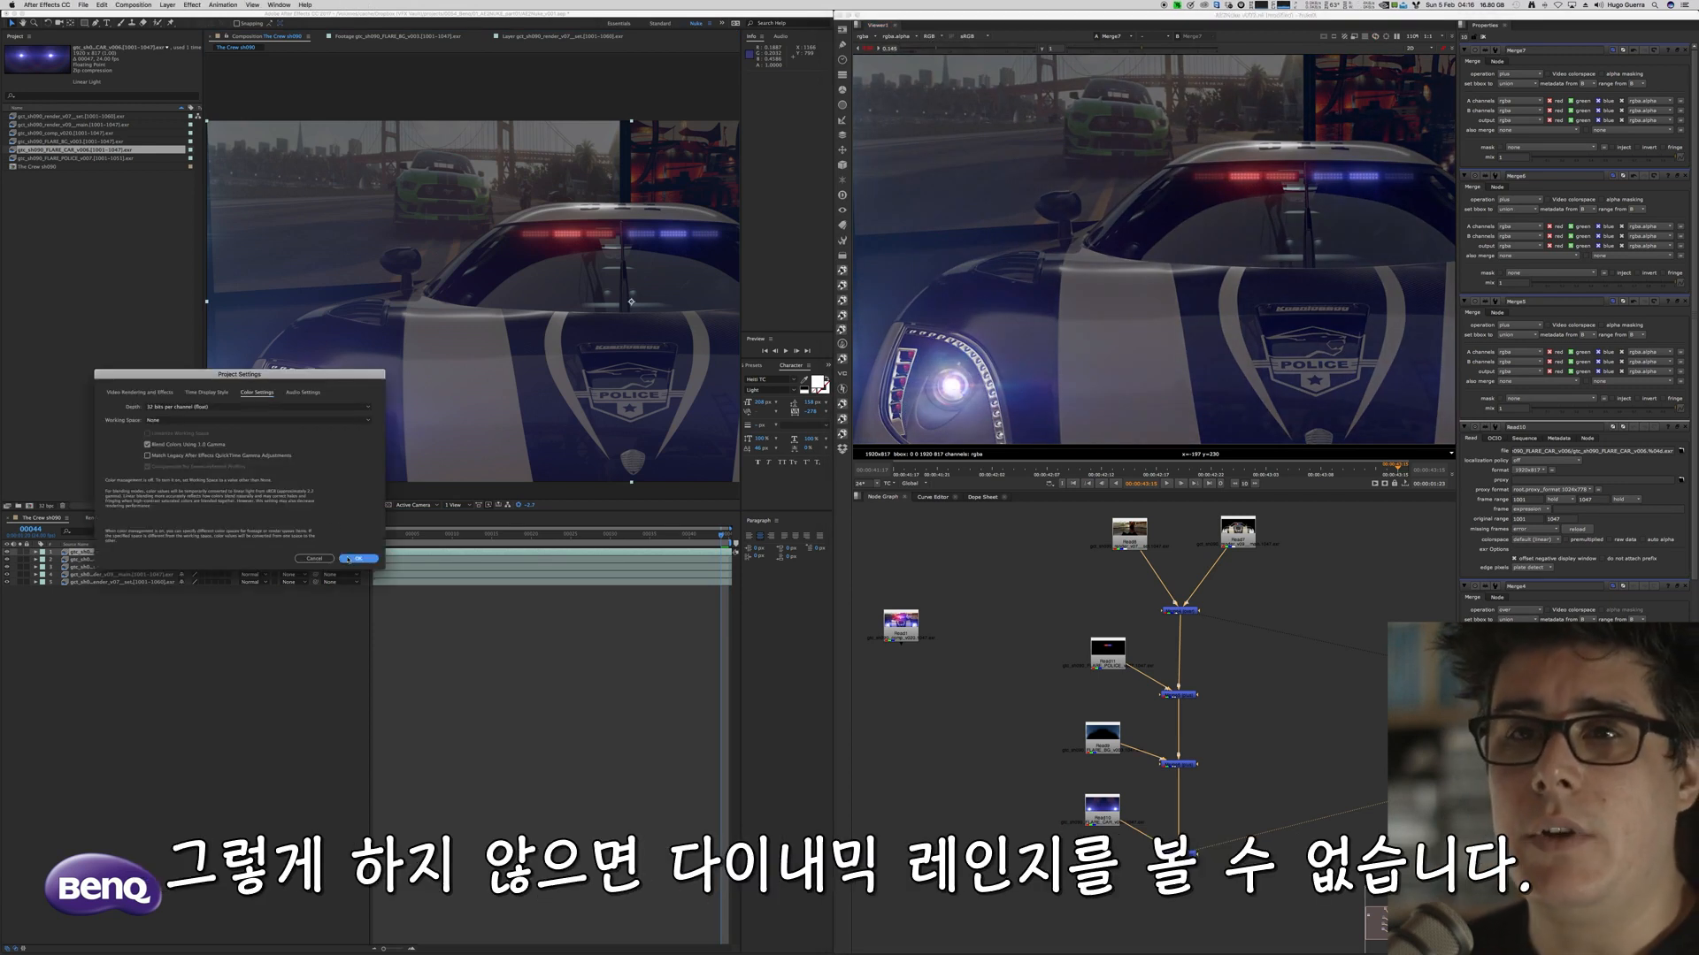
Switch the After Effects project to 8 bits per channel and examine the headlight at the image's left side
alt+click(47, 508)
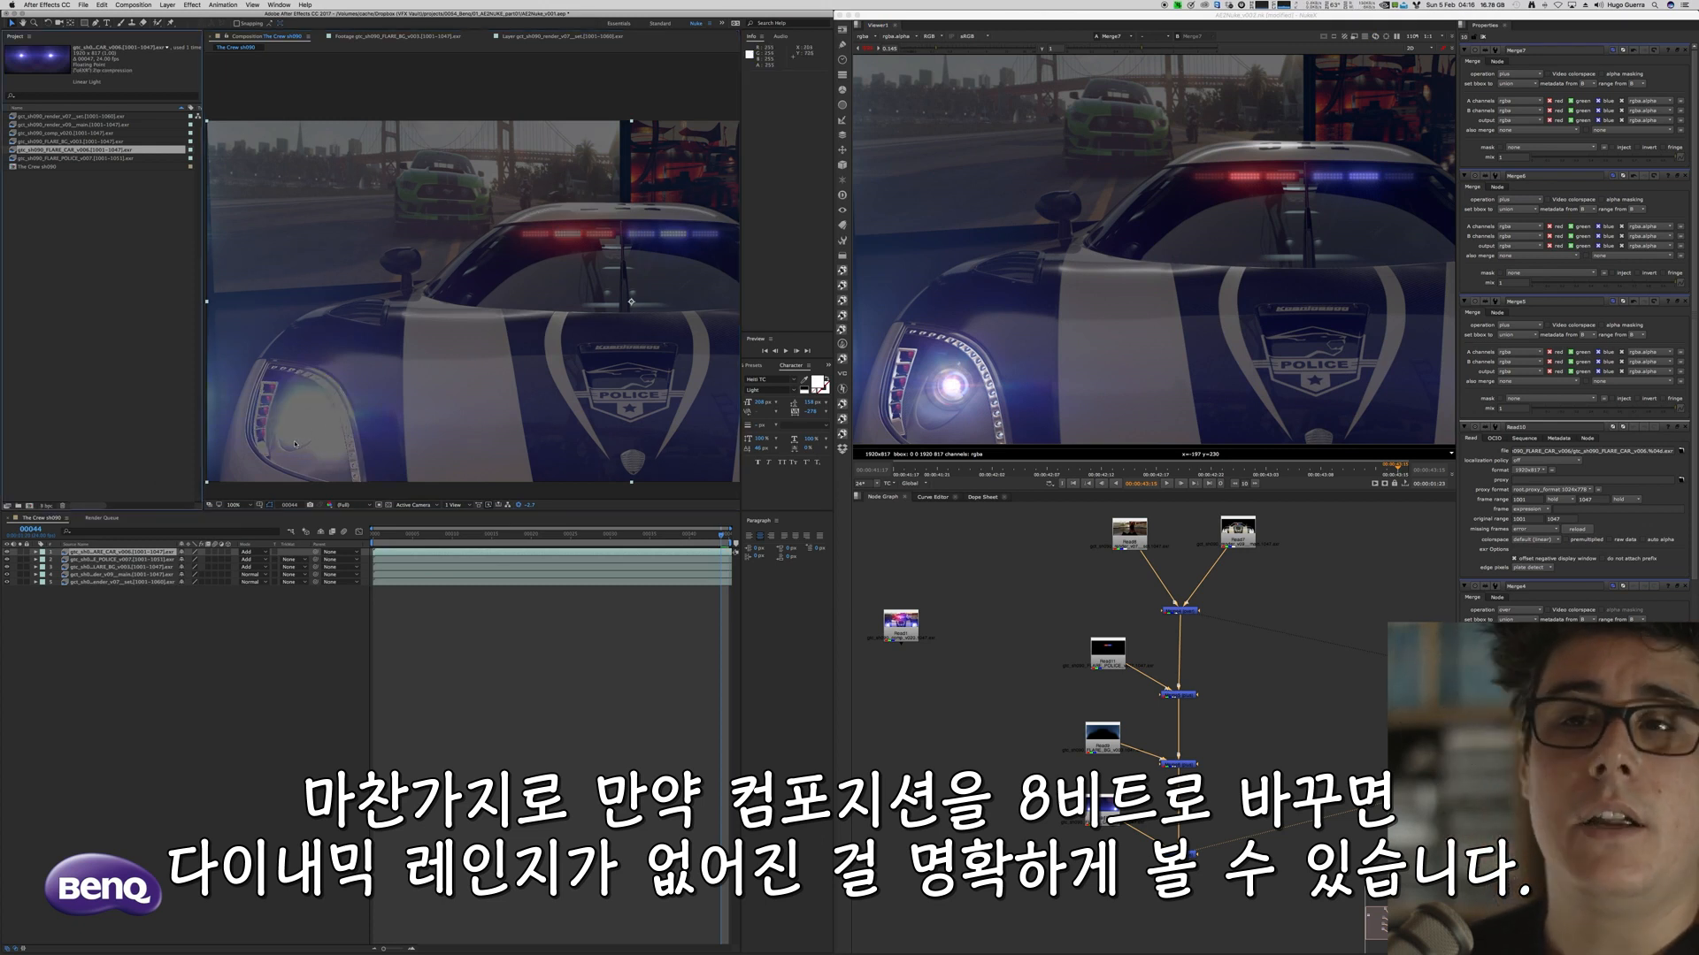
scroll(287, 446, up, 2)
key(space)
drag(277, 451, 535, 226)
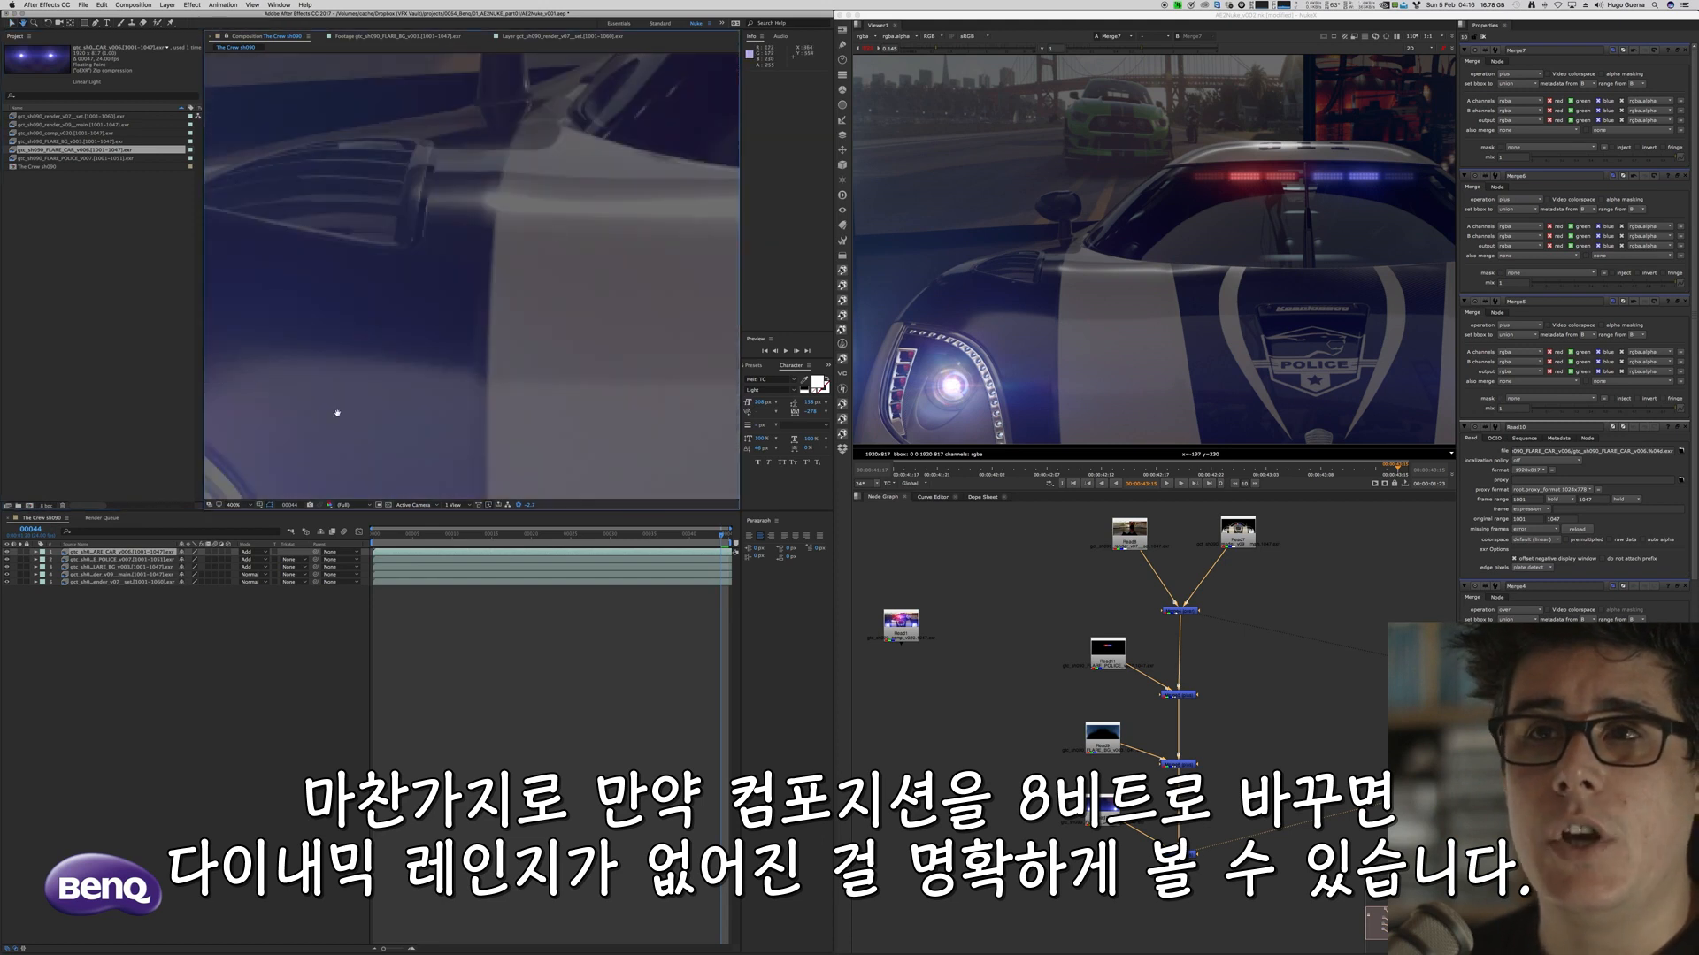
drag(333, 413, 558, 247)
drag(398, 372, 530, 254)
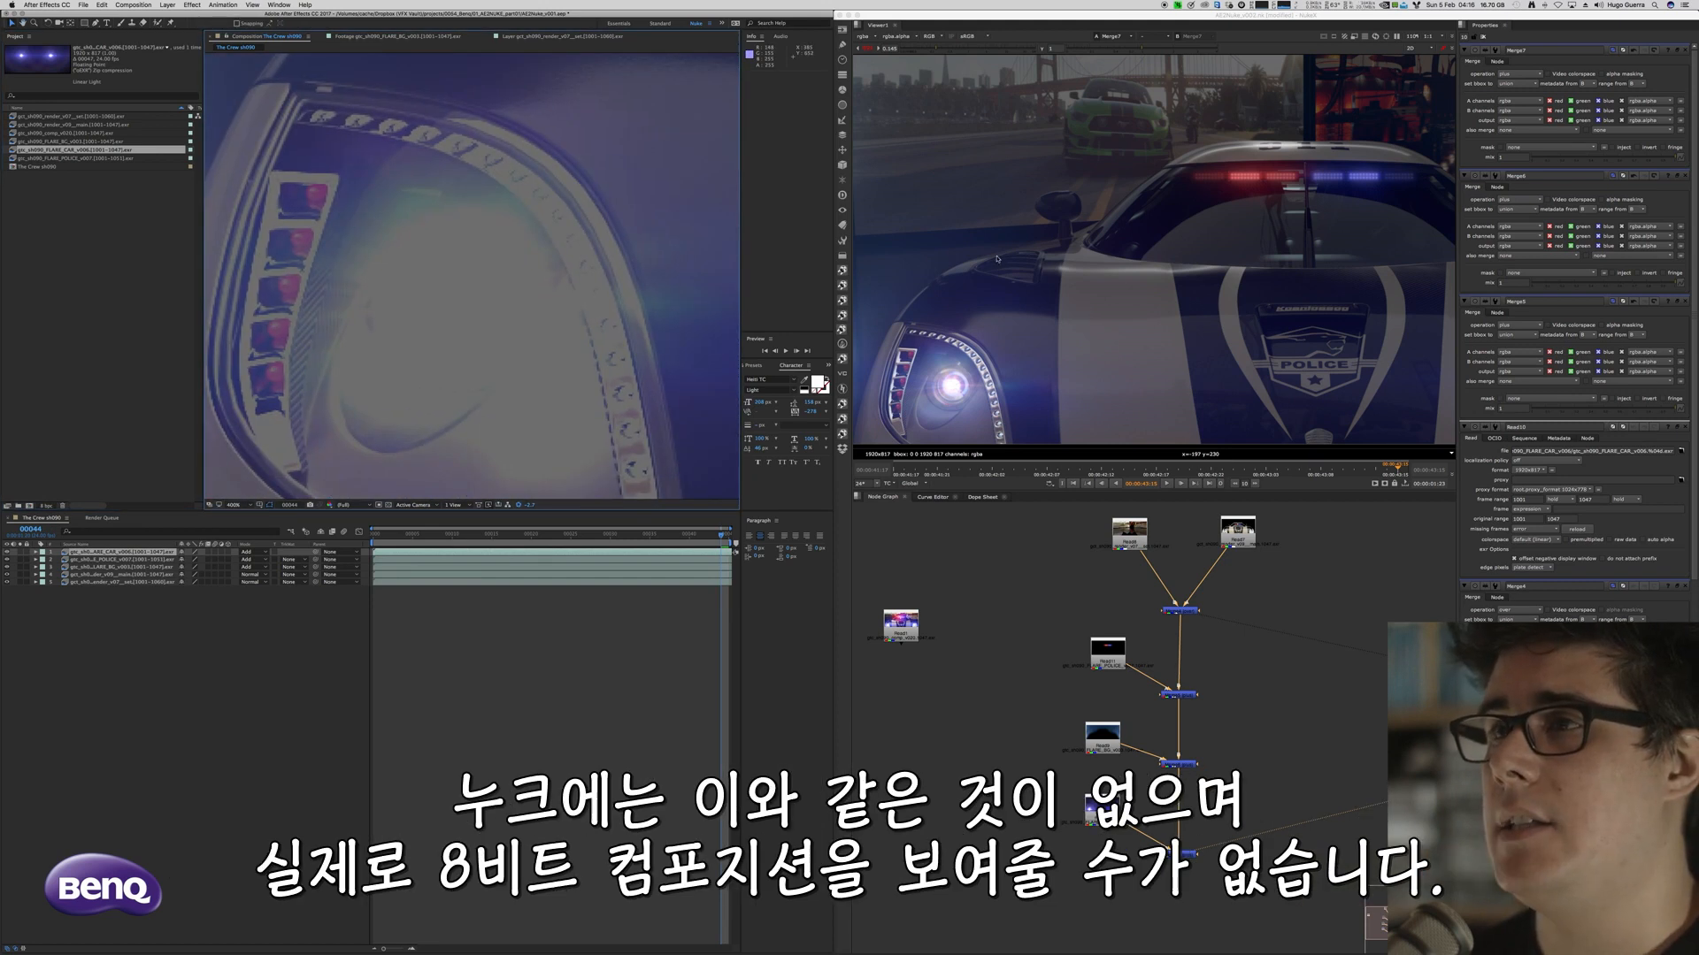
Zoom the Nuke viewer in on the same headlight to compare it with the 8-bit After Effects image
click(1031, 328)
scroll(1031, 329, up, 5)
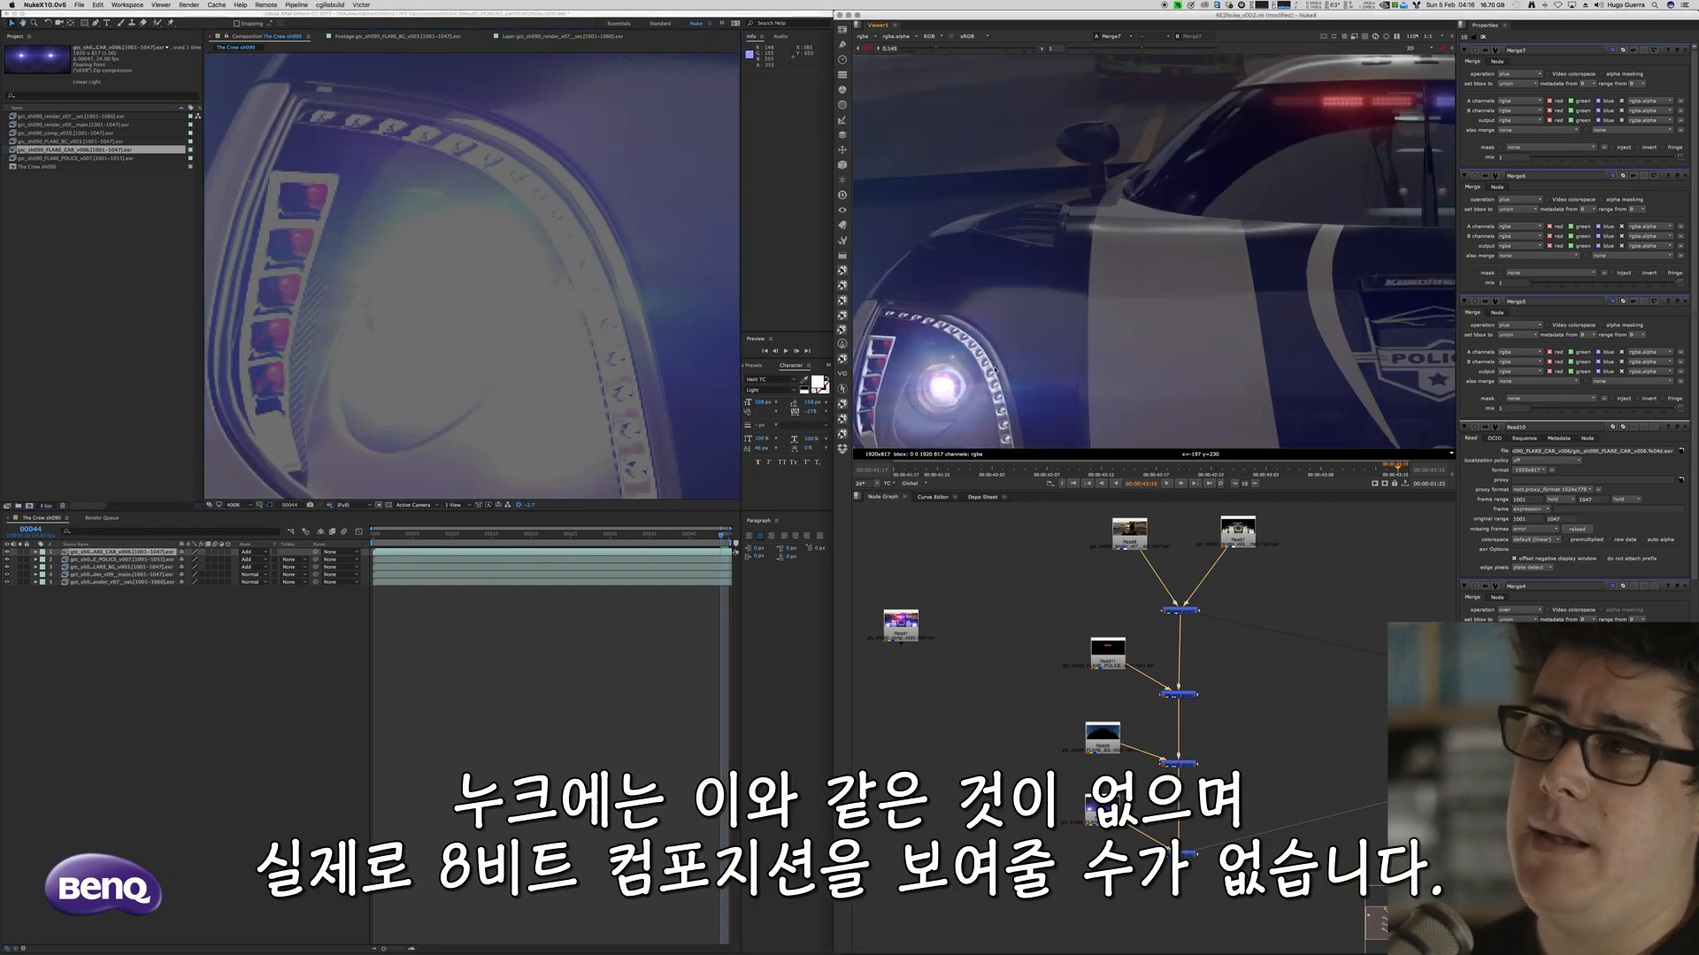
scroll(1068, 311, up, 1)
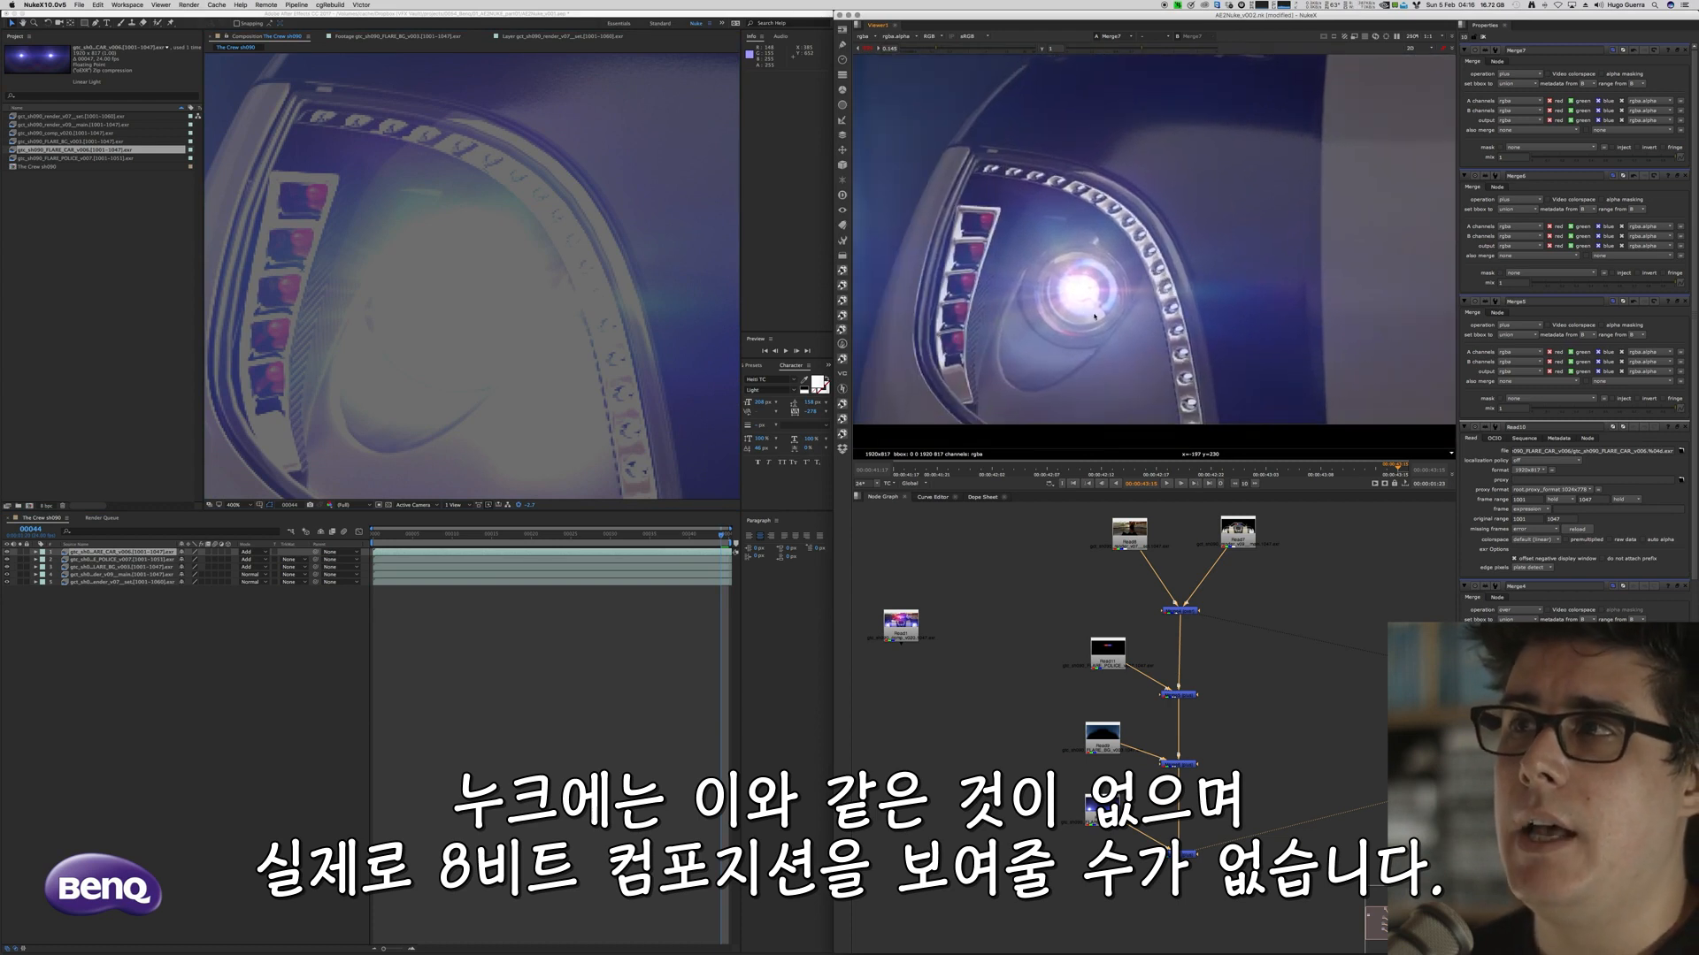
middle_drag(1068, 311, 1070, 330)
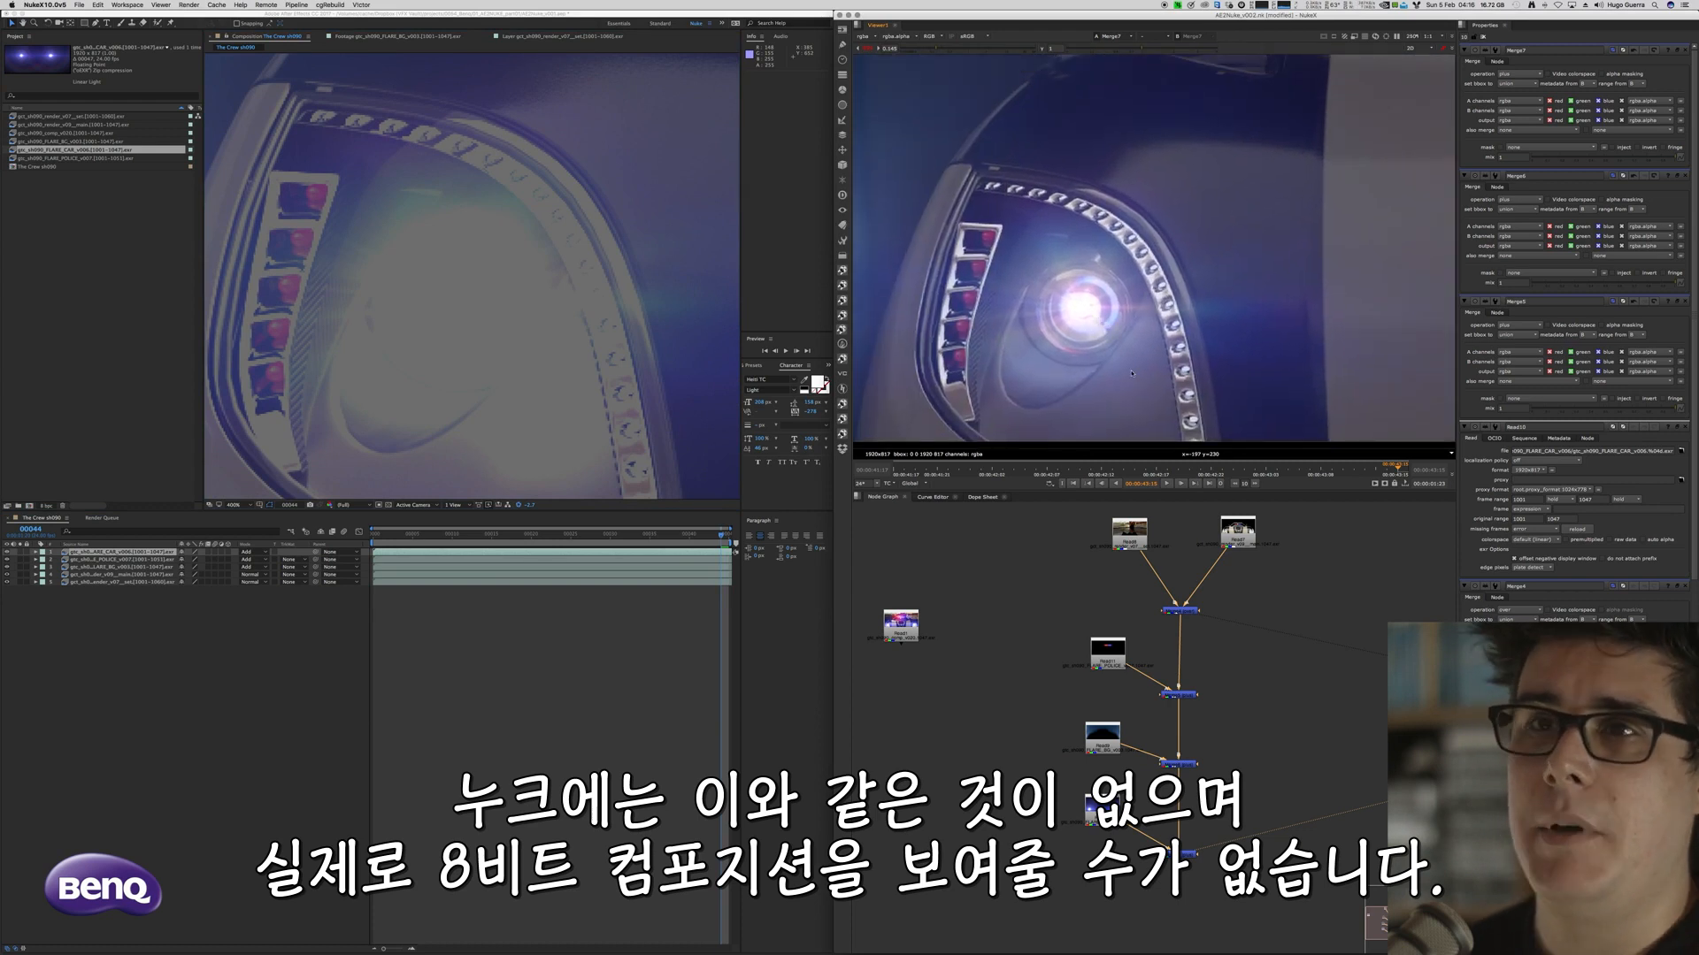
Cycle the After Effects project's bit depth to compare 8 and 32 bits per channel, ending on 32
alt+click(46, 507)
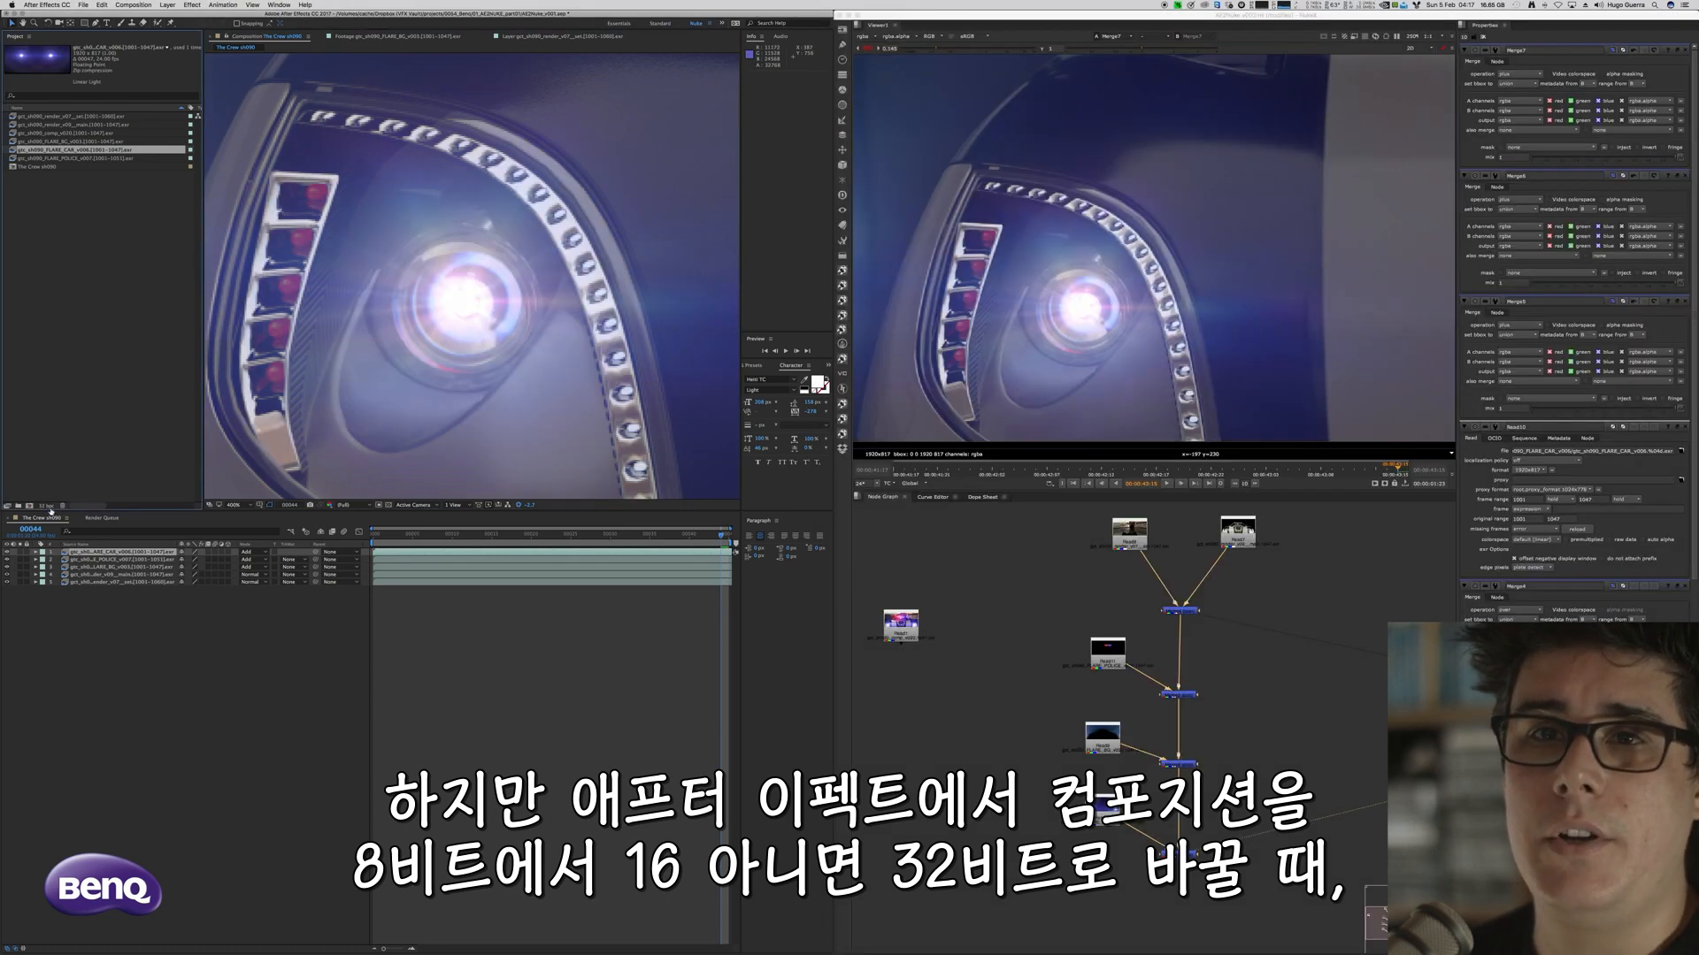
alt+click(46, 507)
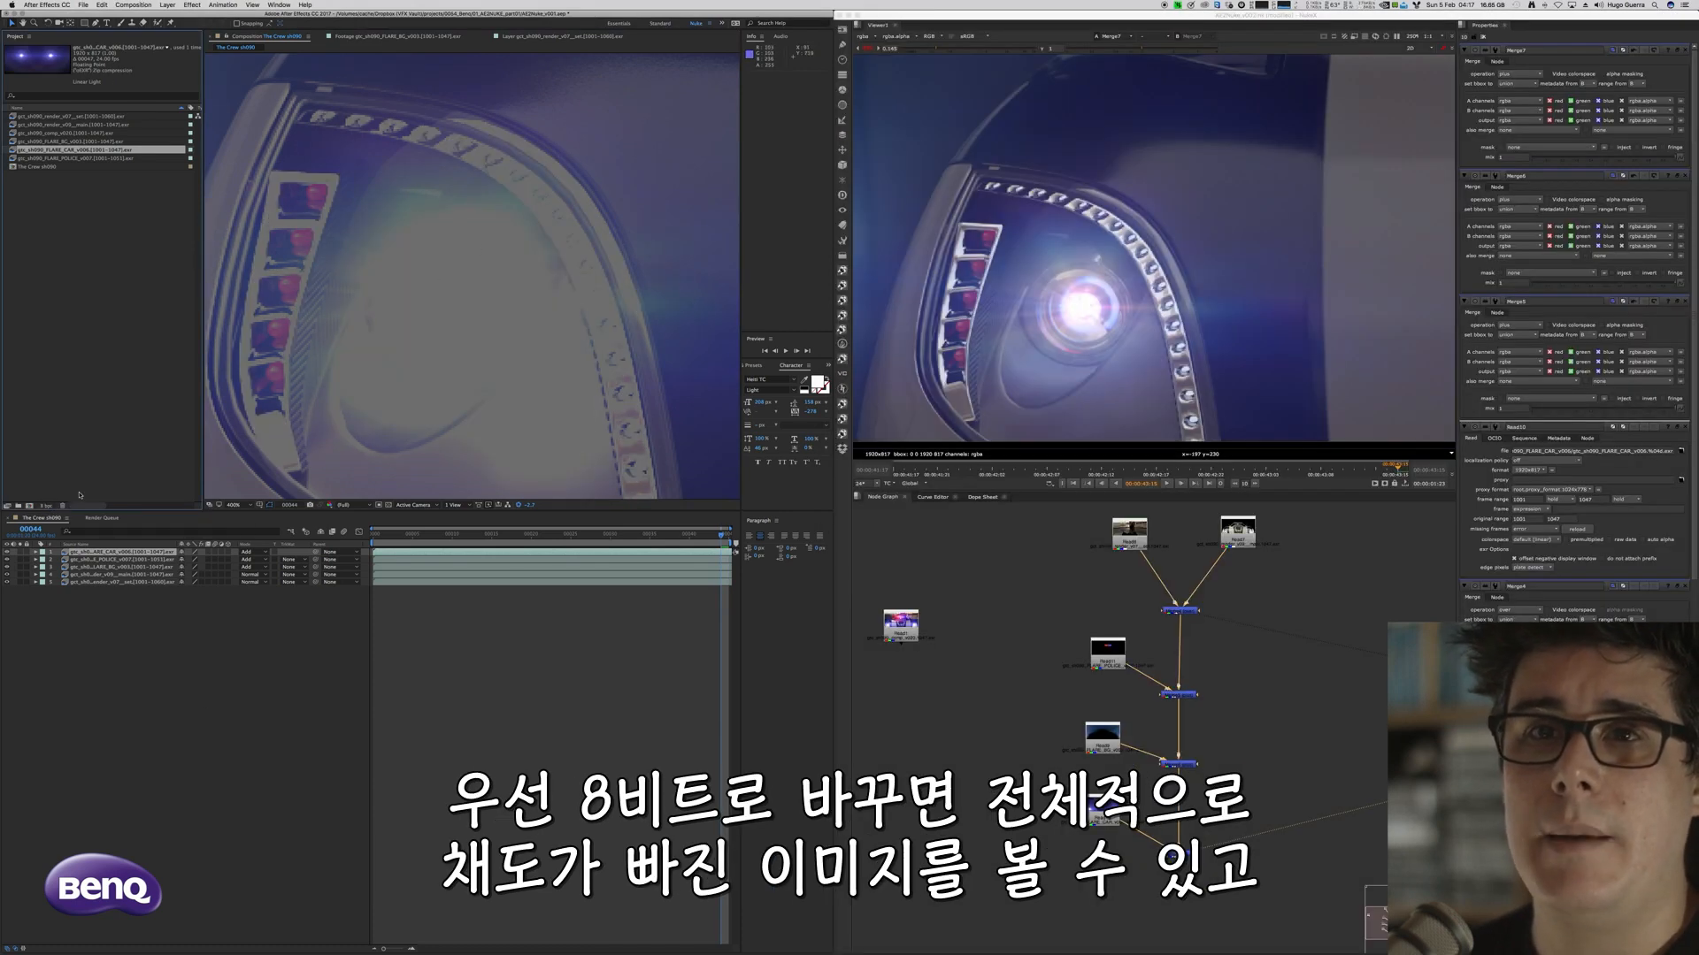
alt+click(42, 508)
alt+click(42, 508)
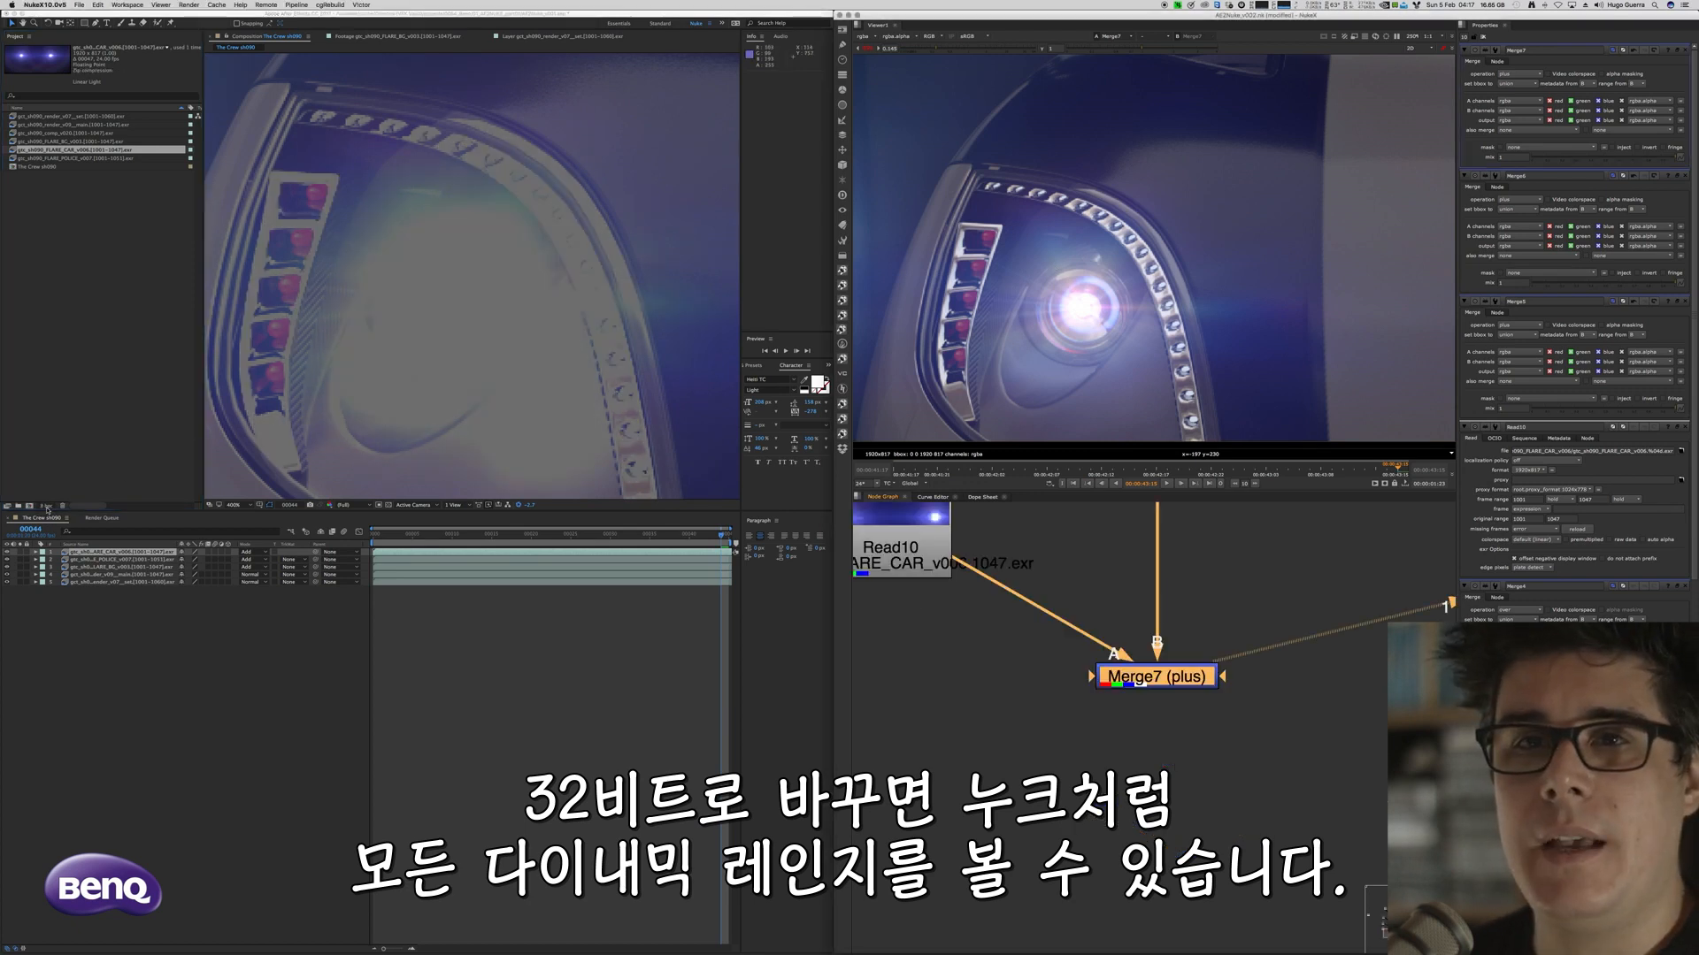
click(47, 508)
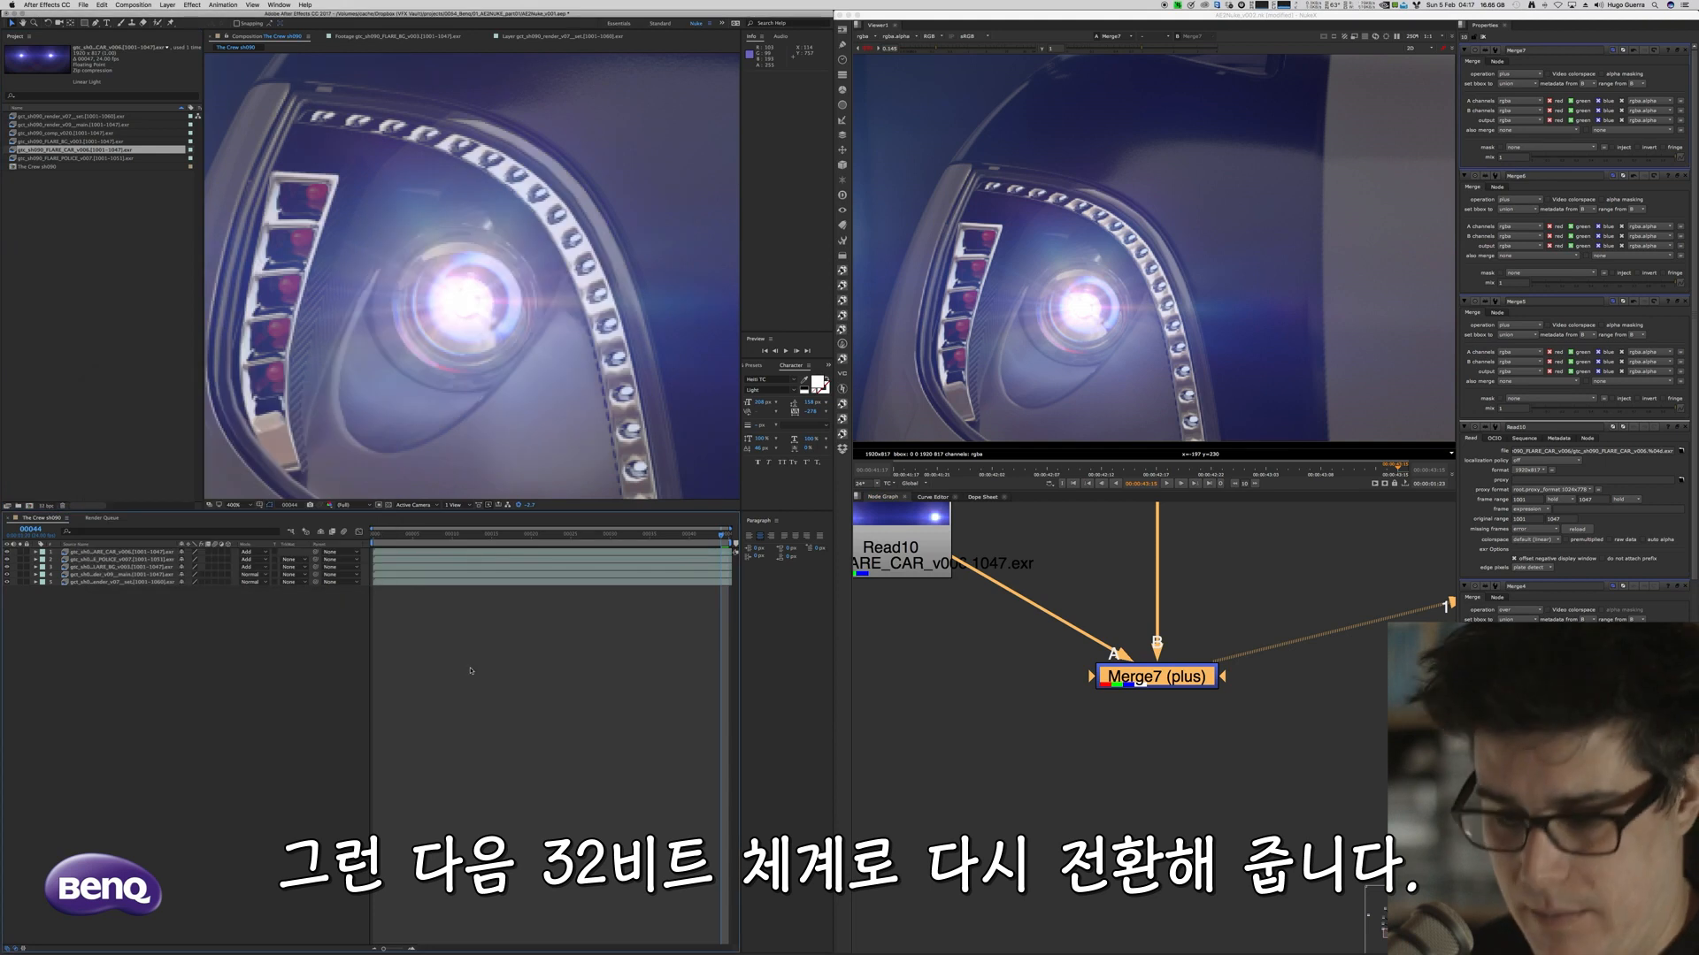
Play the Merge7 composite in the Nuke viewer alongside the After Effects preview
click(981, 674)
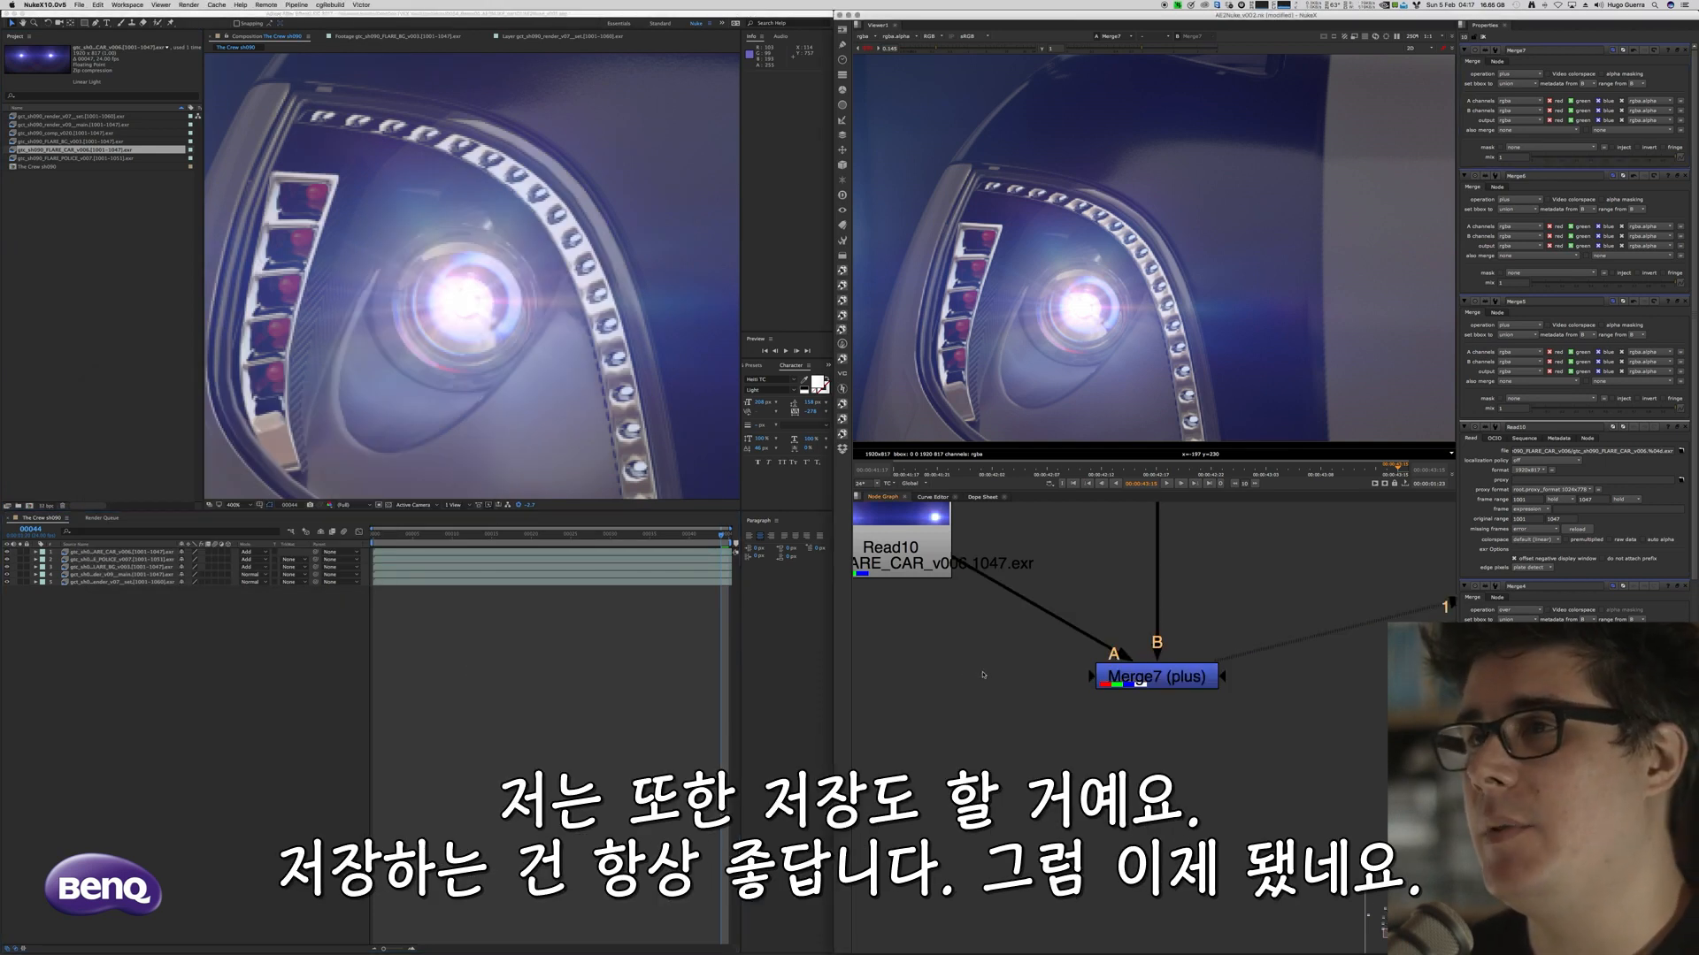
click(1166, 484)
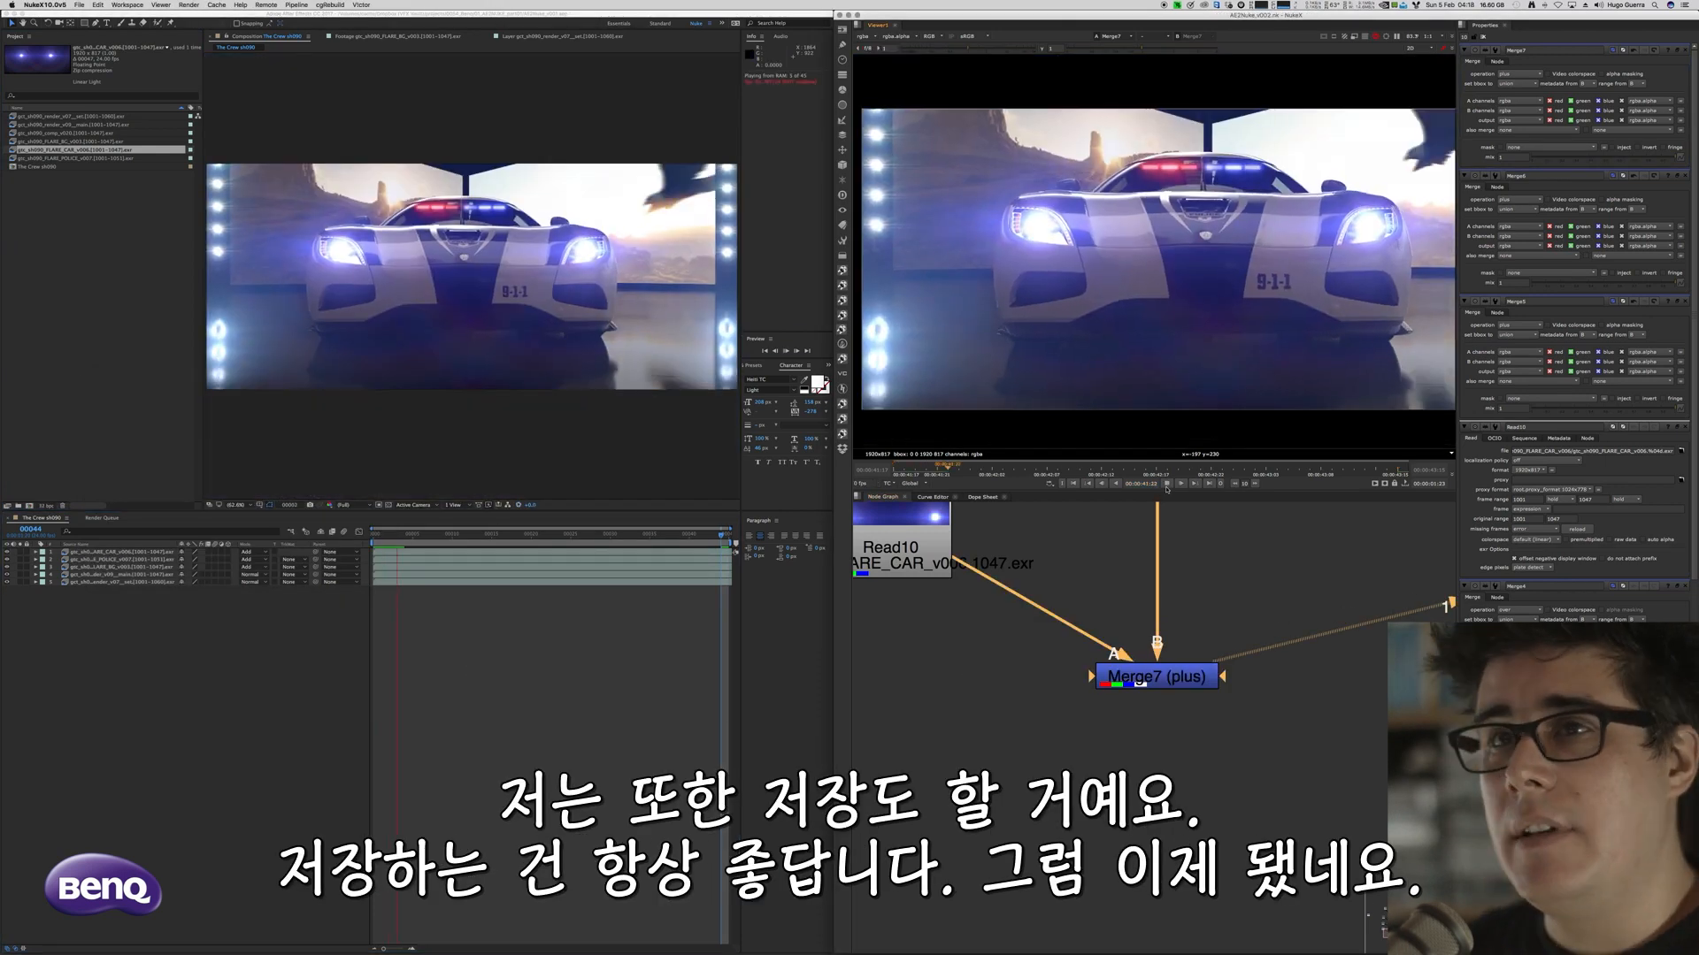
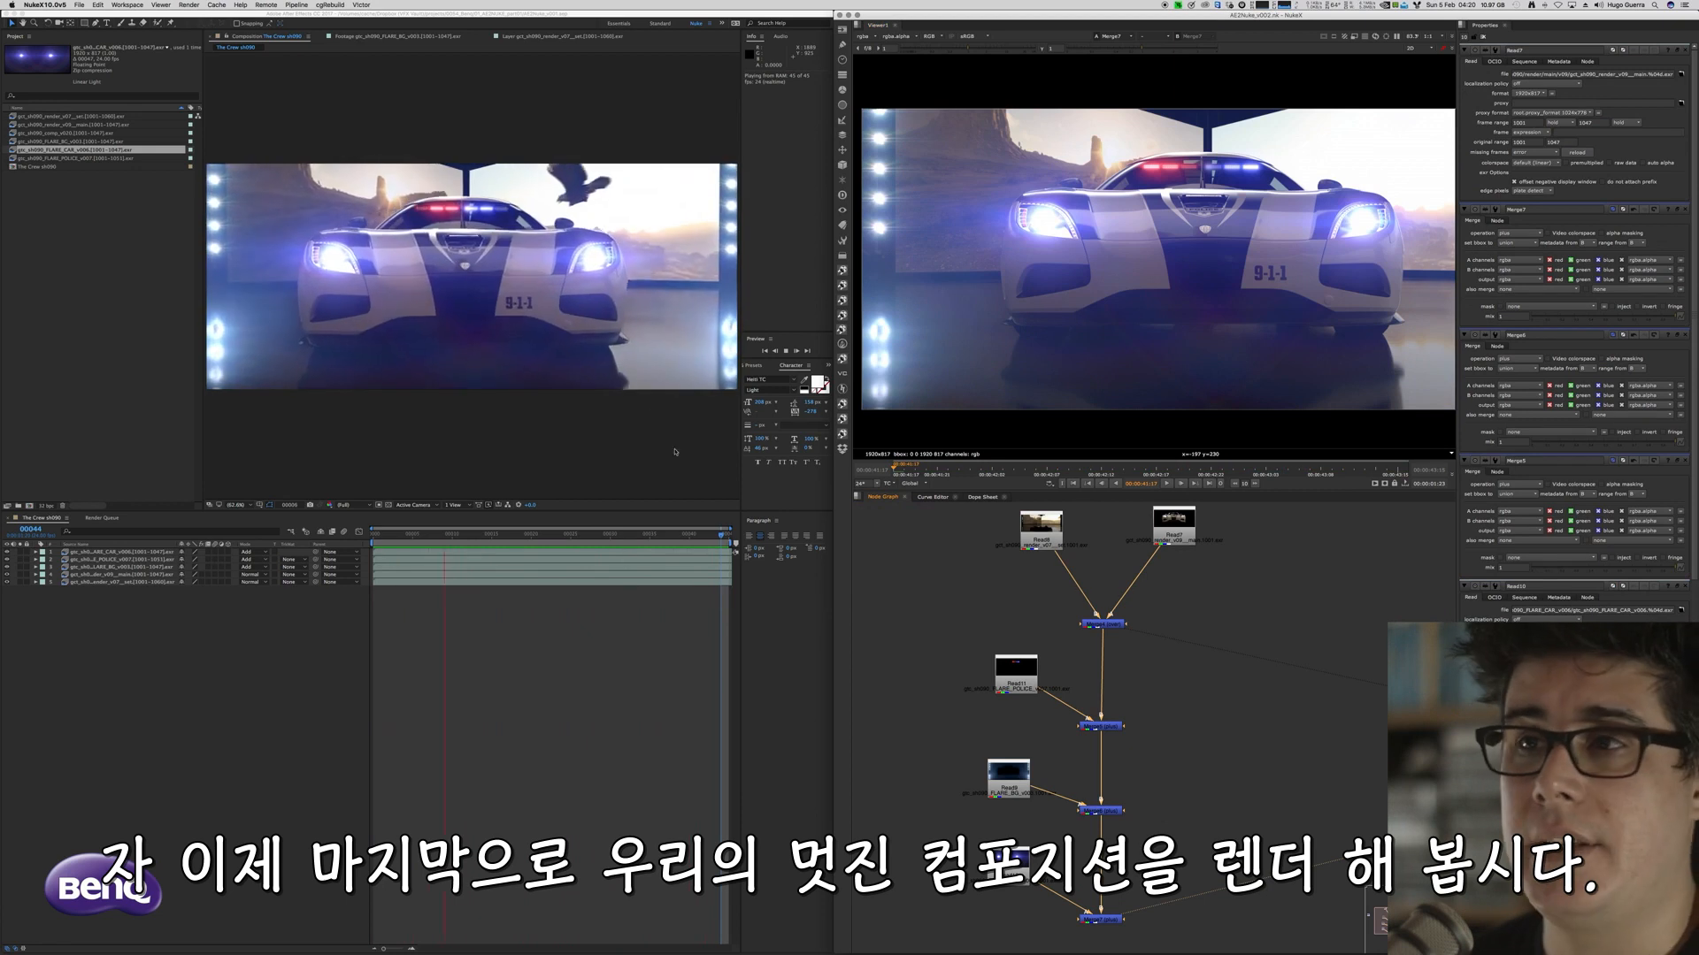
Stop the After Effects preview, return to the first frame and add The Crew sh090 composition to the render queue
click(476, 520)
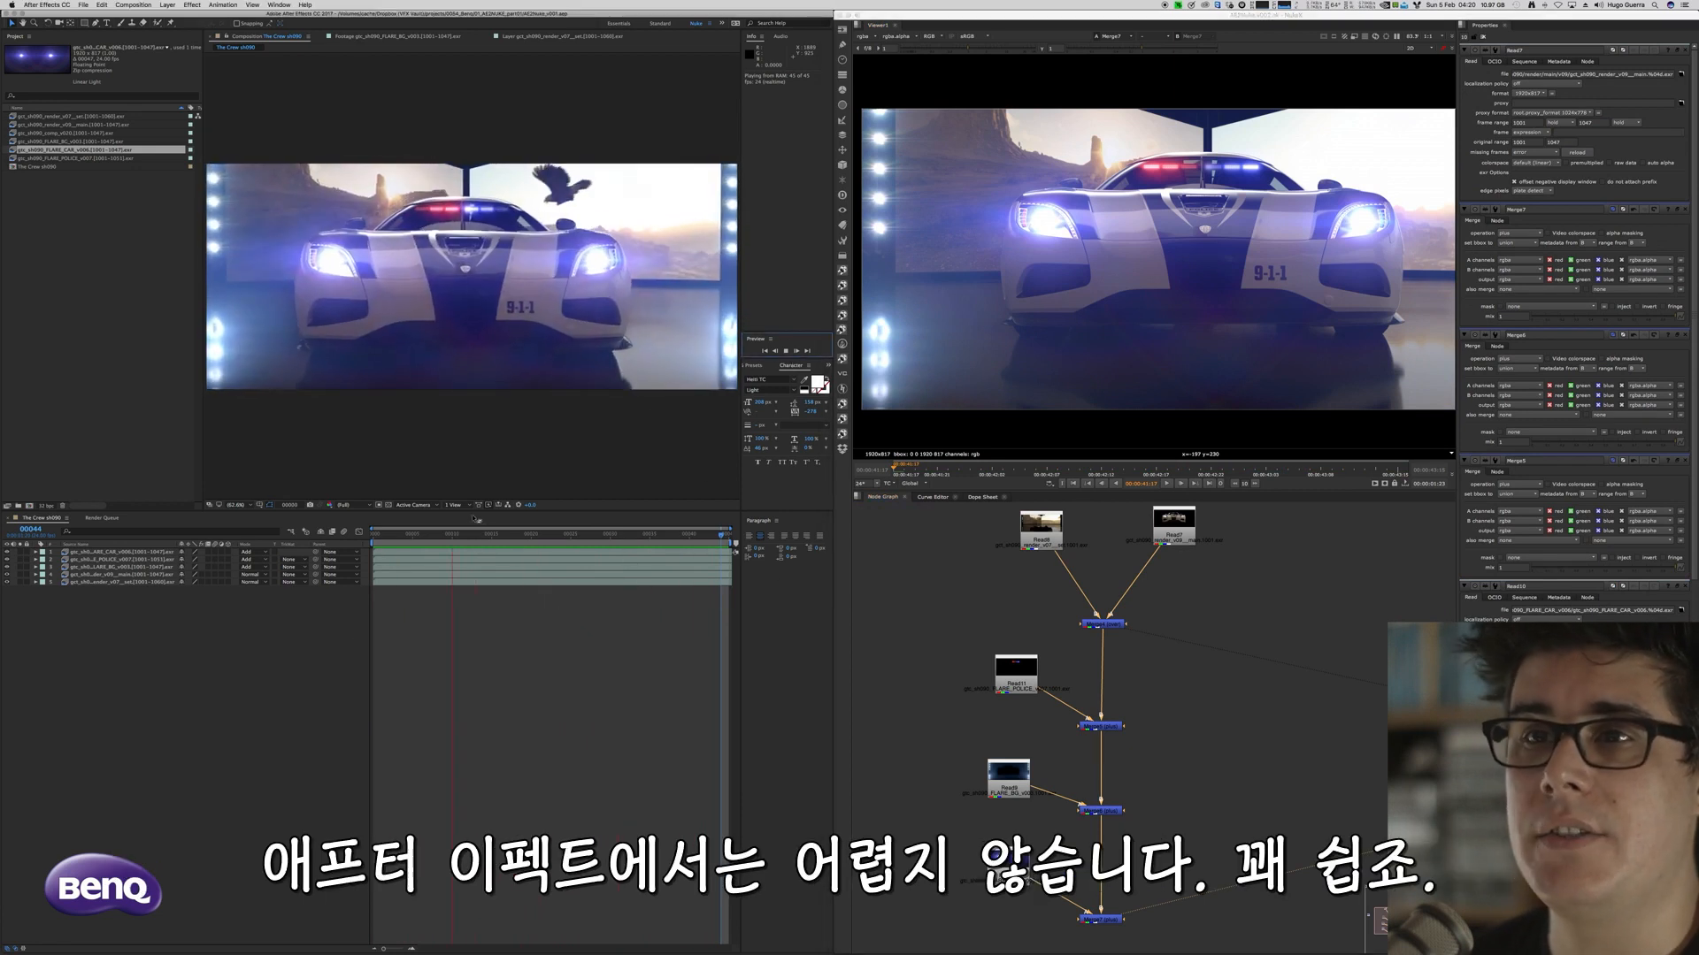
click(786, 351)
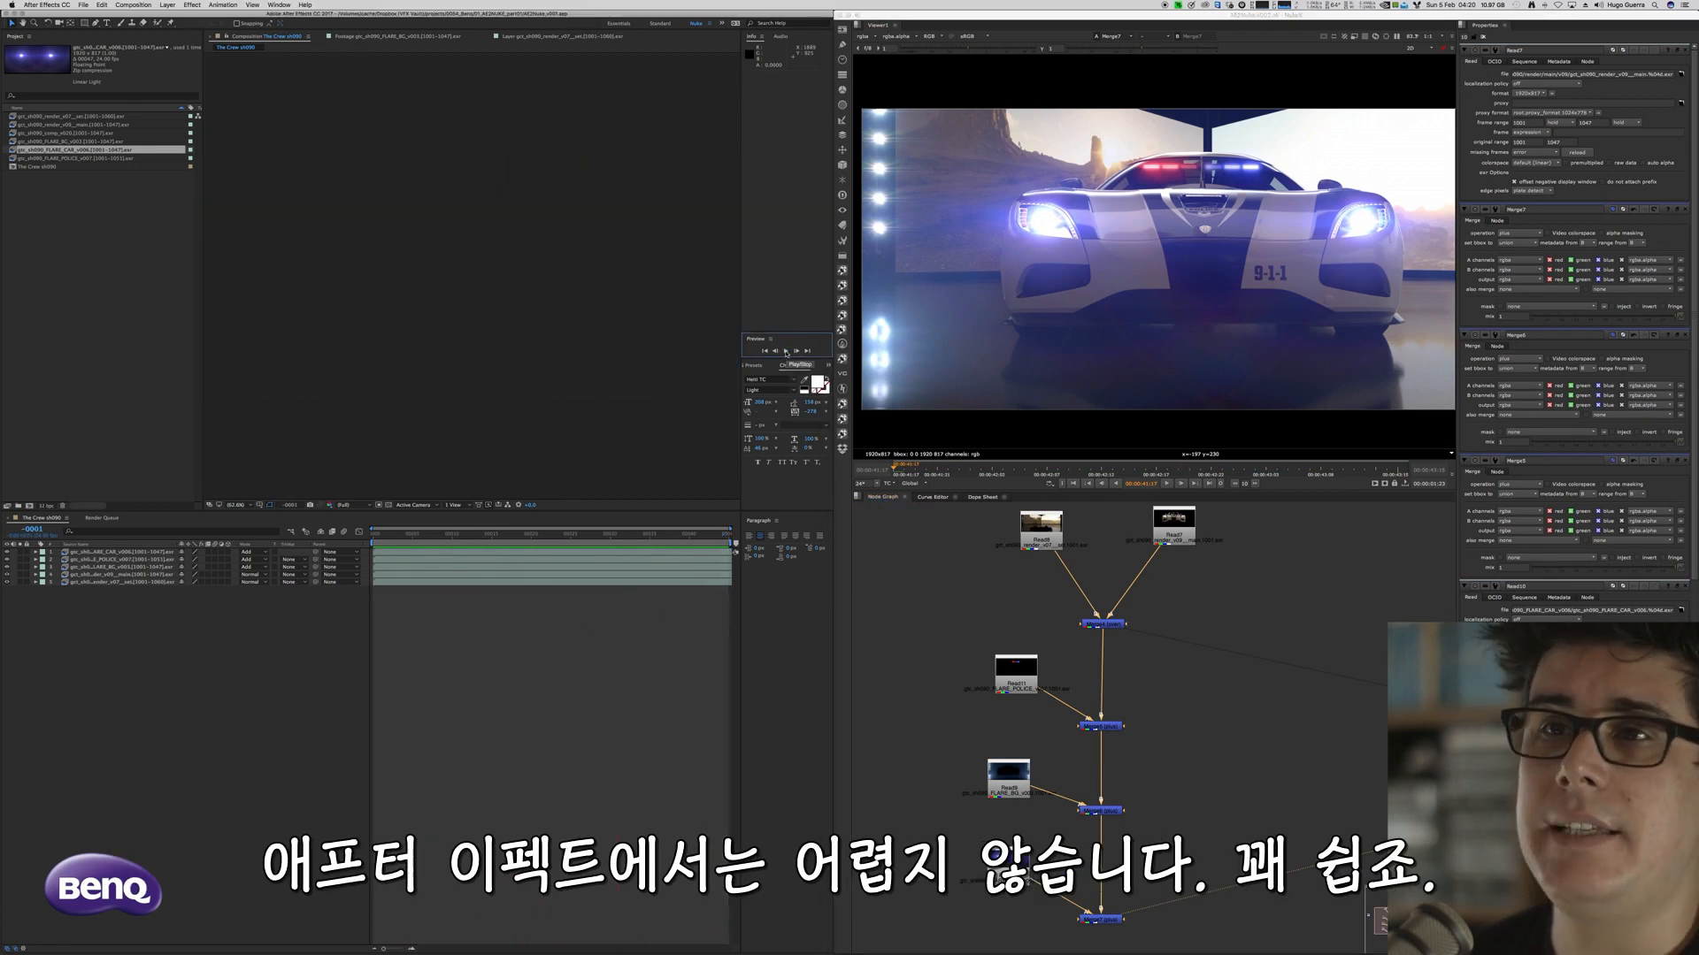
drag(557, 534, 372, 533)
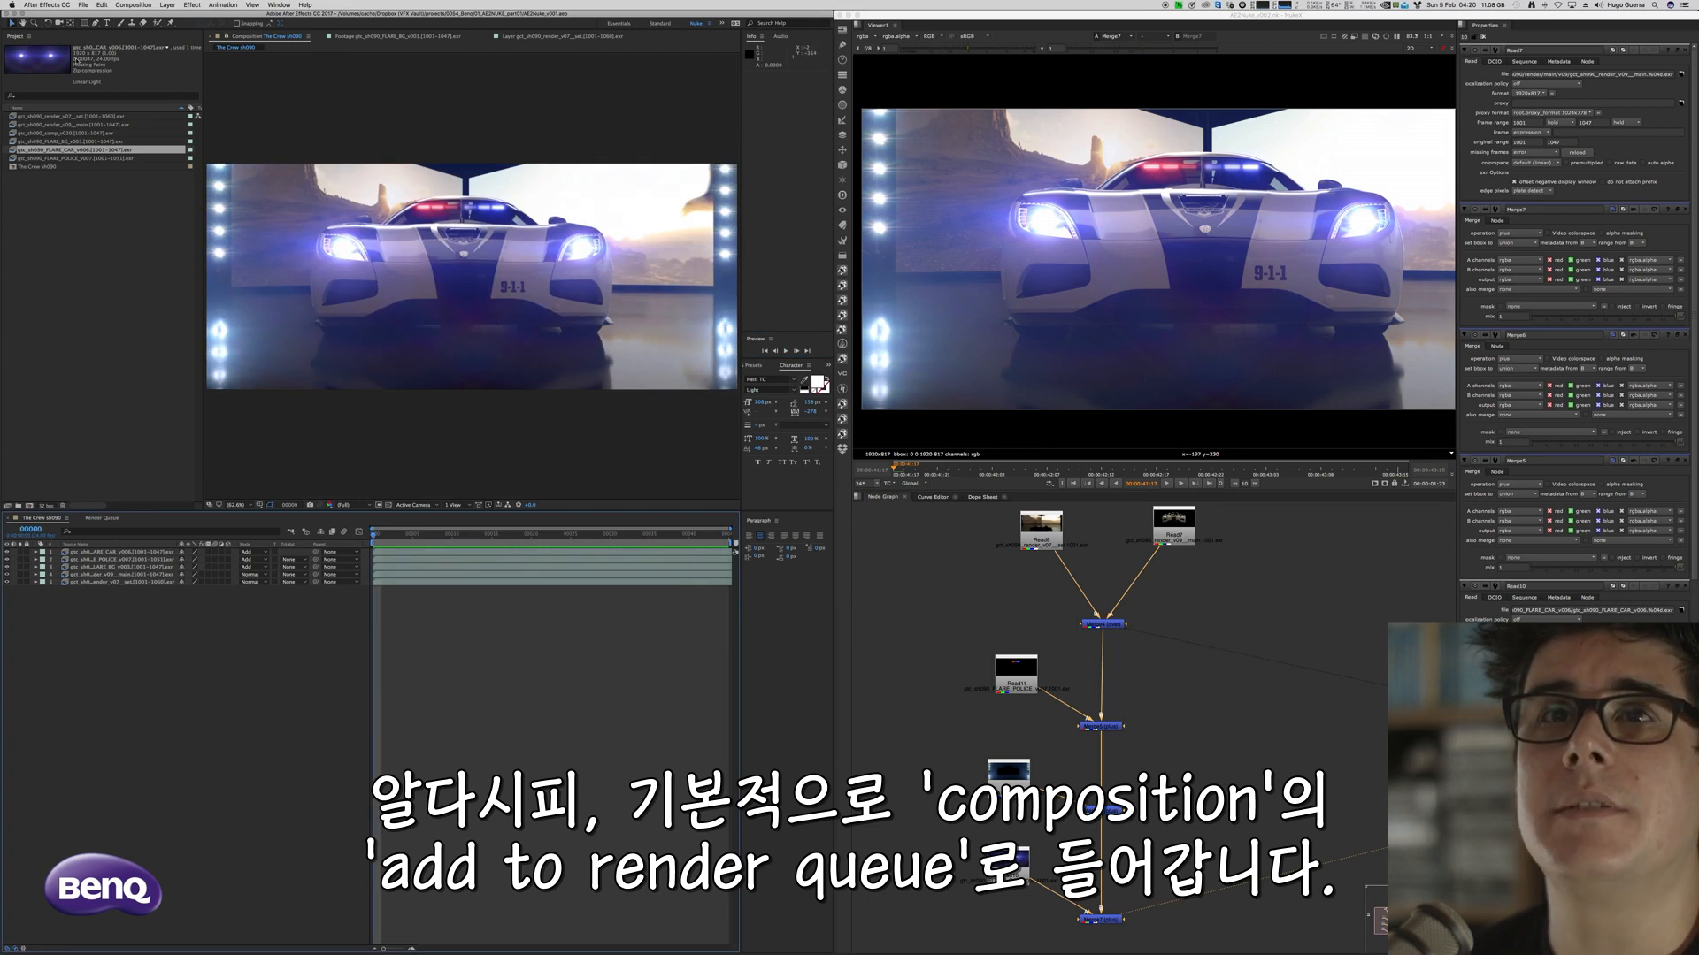
click(84, 167)
click(133, 4)
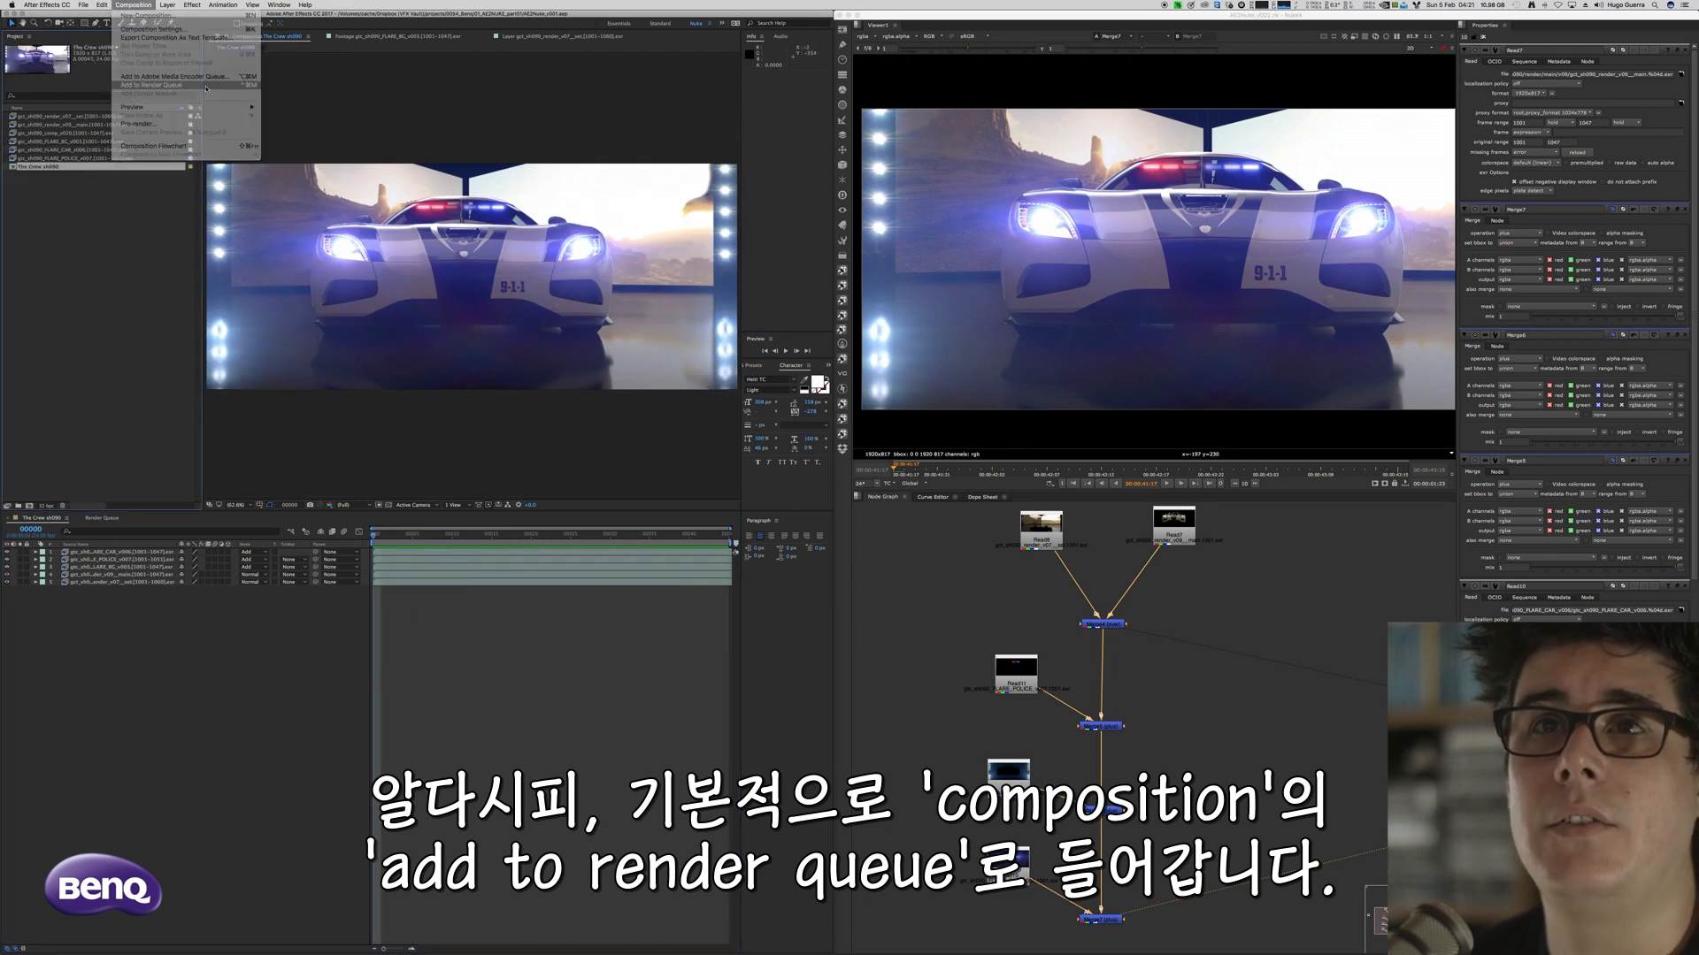
click(154, 78)
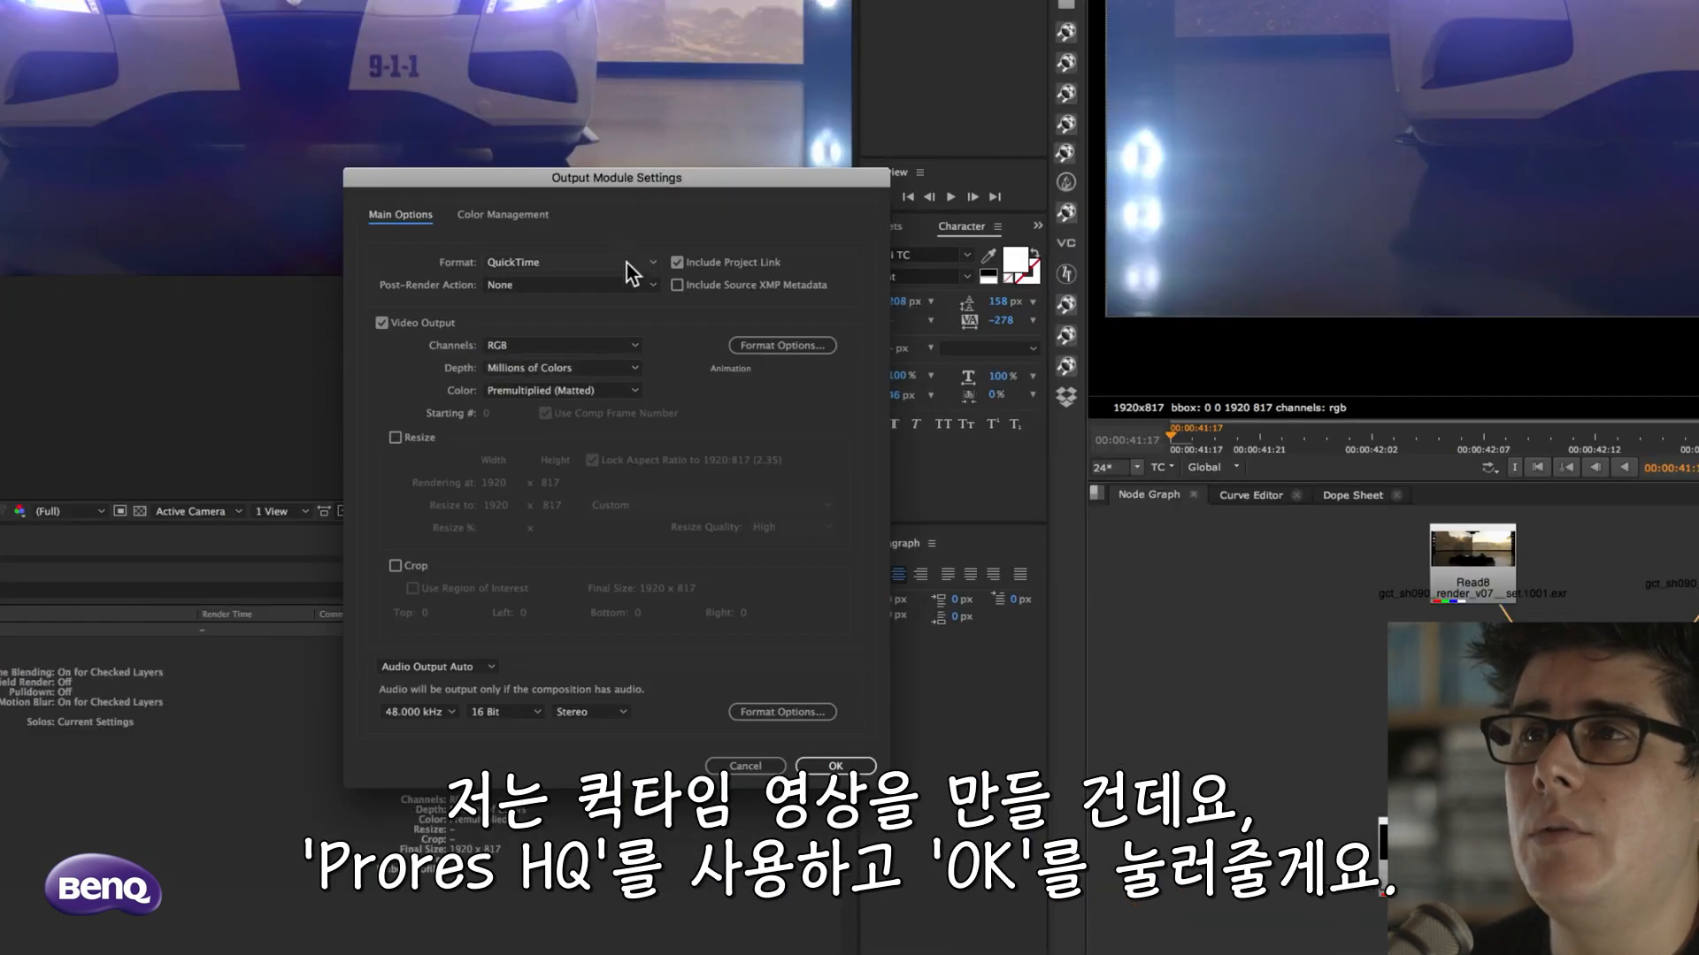
Set the QuickTime output module's video codec to Apple ProRes 422 (HQ)
click(782, 345)
click(761, 134)
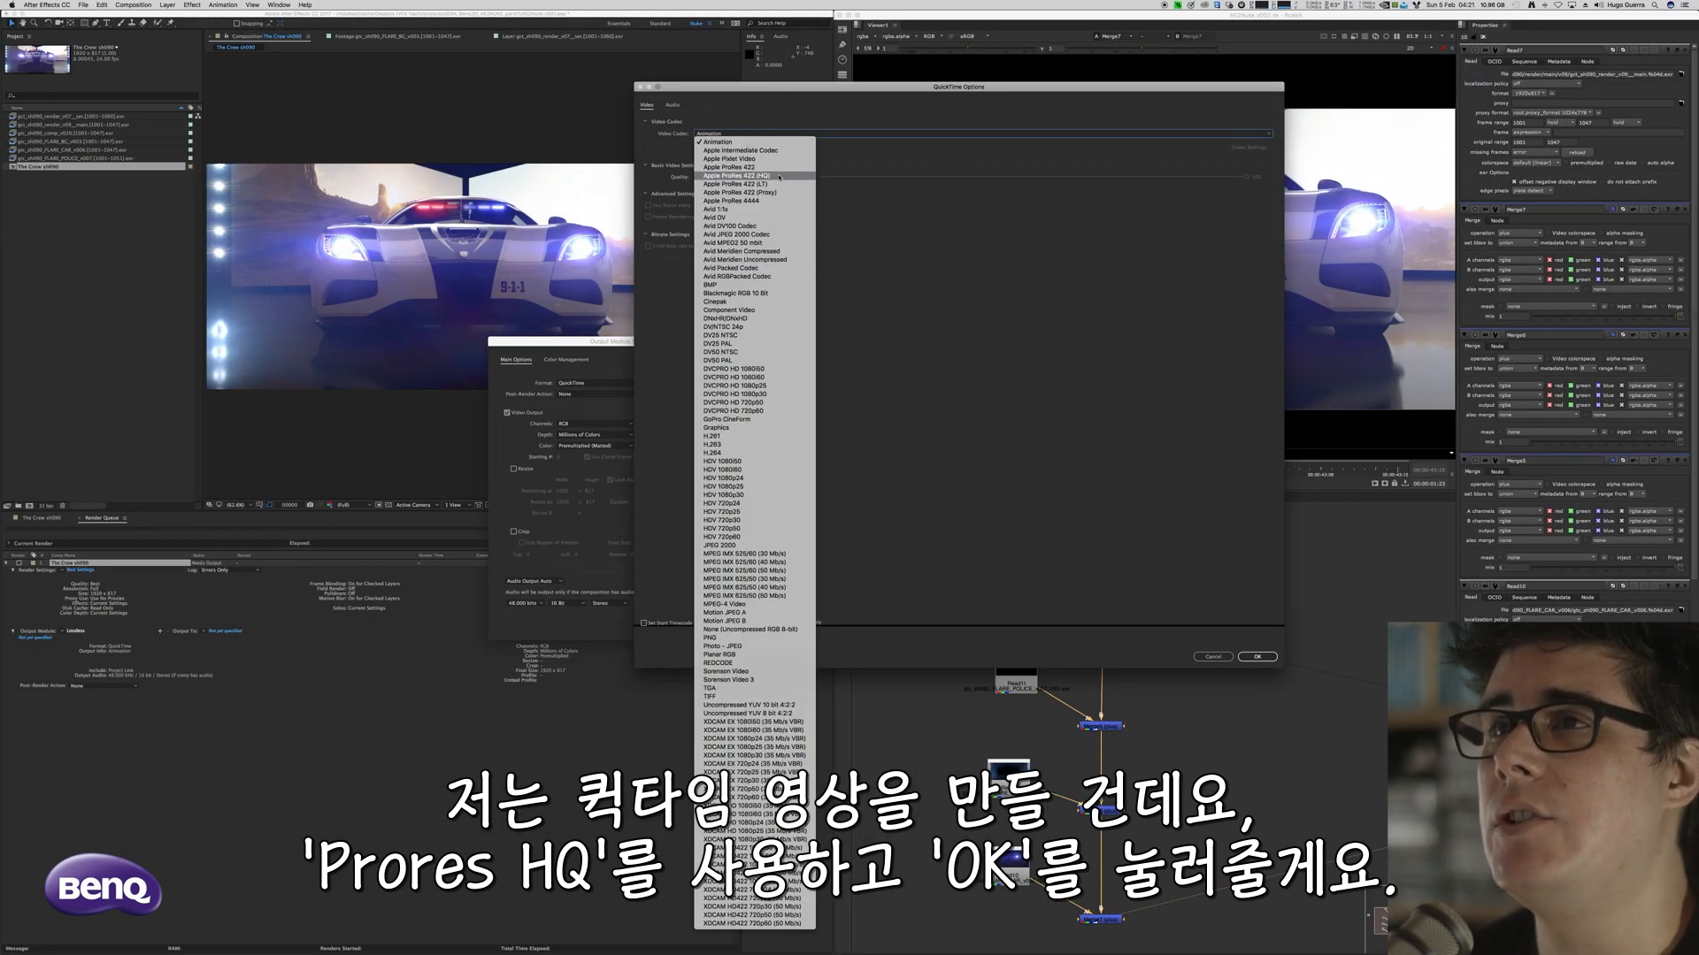
click(779, 177)
click(1256, 656)
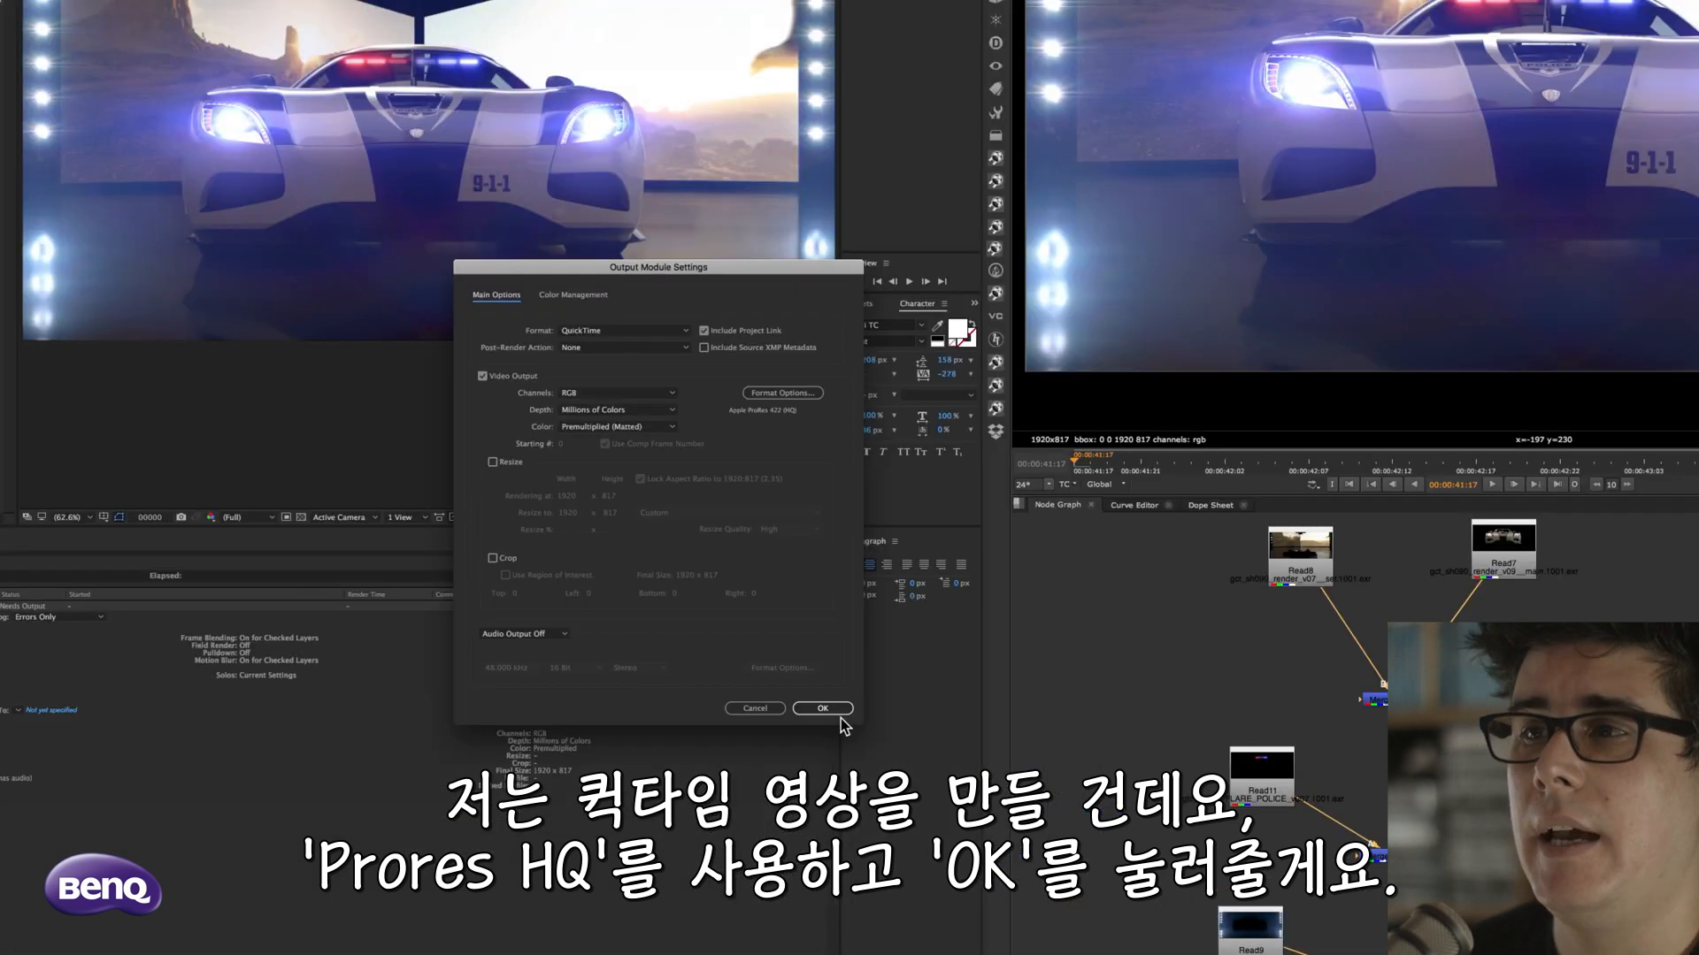
click(822, 709)
Set the render output to The_Crew_sh090_AE.mov on the Desktop and render the composition
click(51, 711)
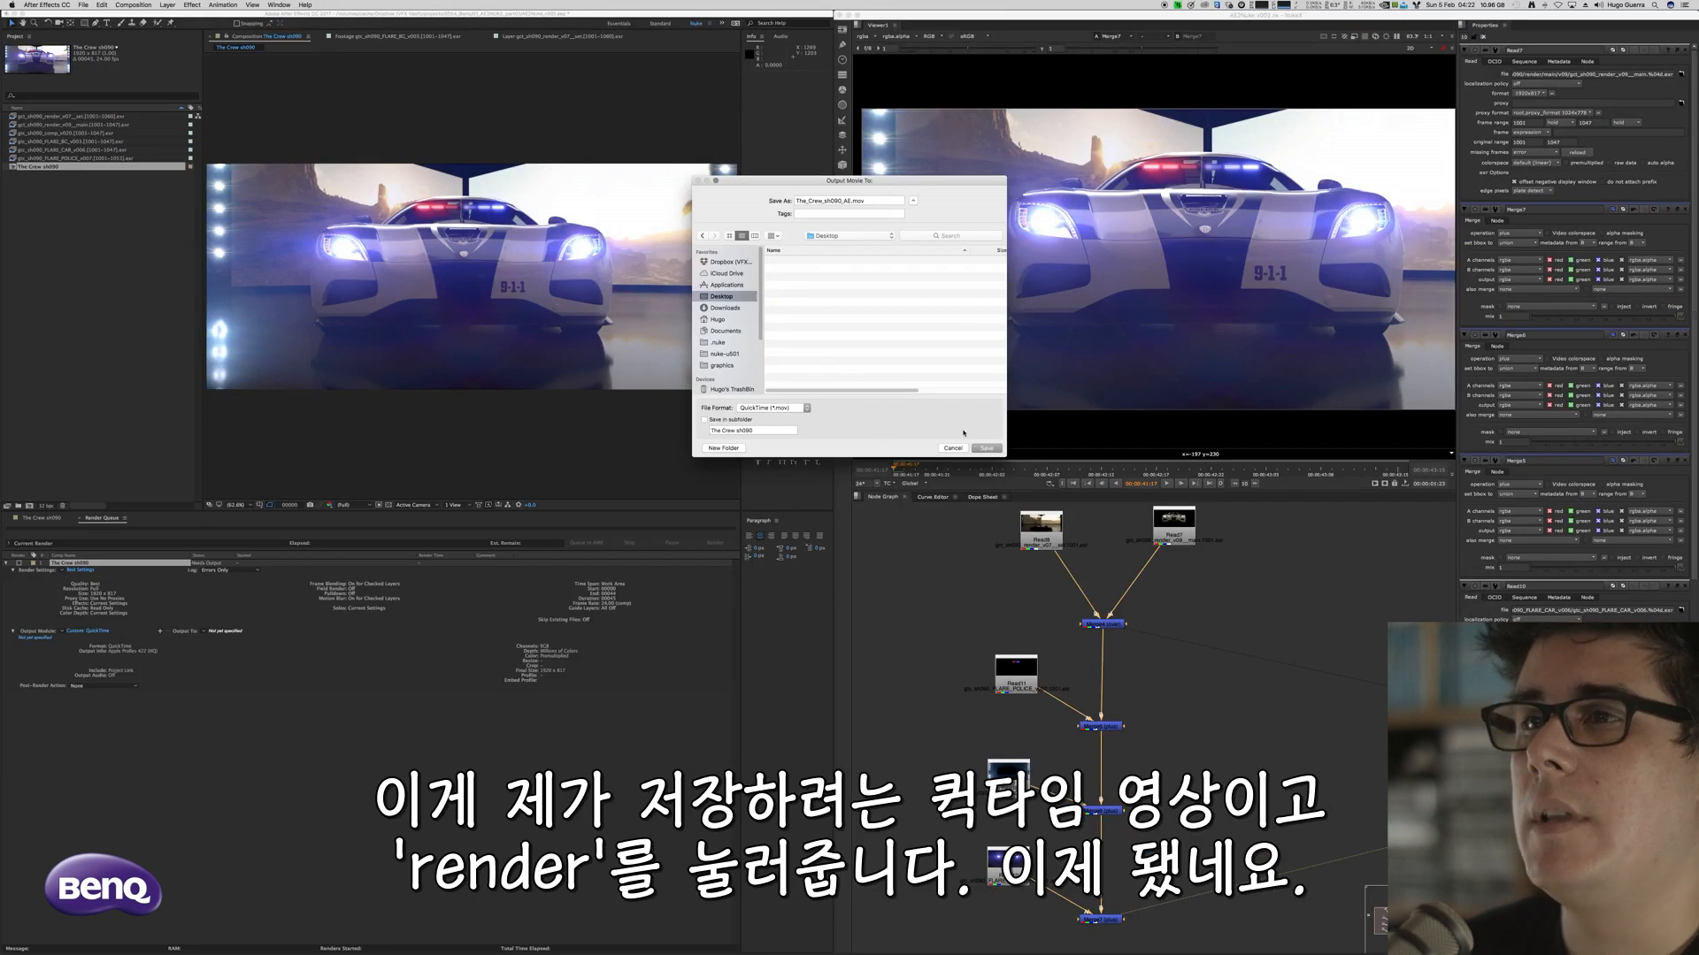
click(987, 449)
click(713, 543)
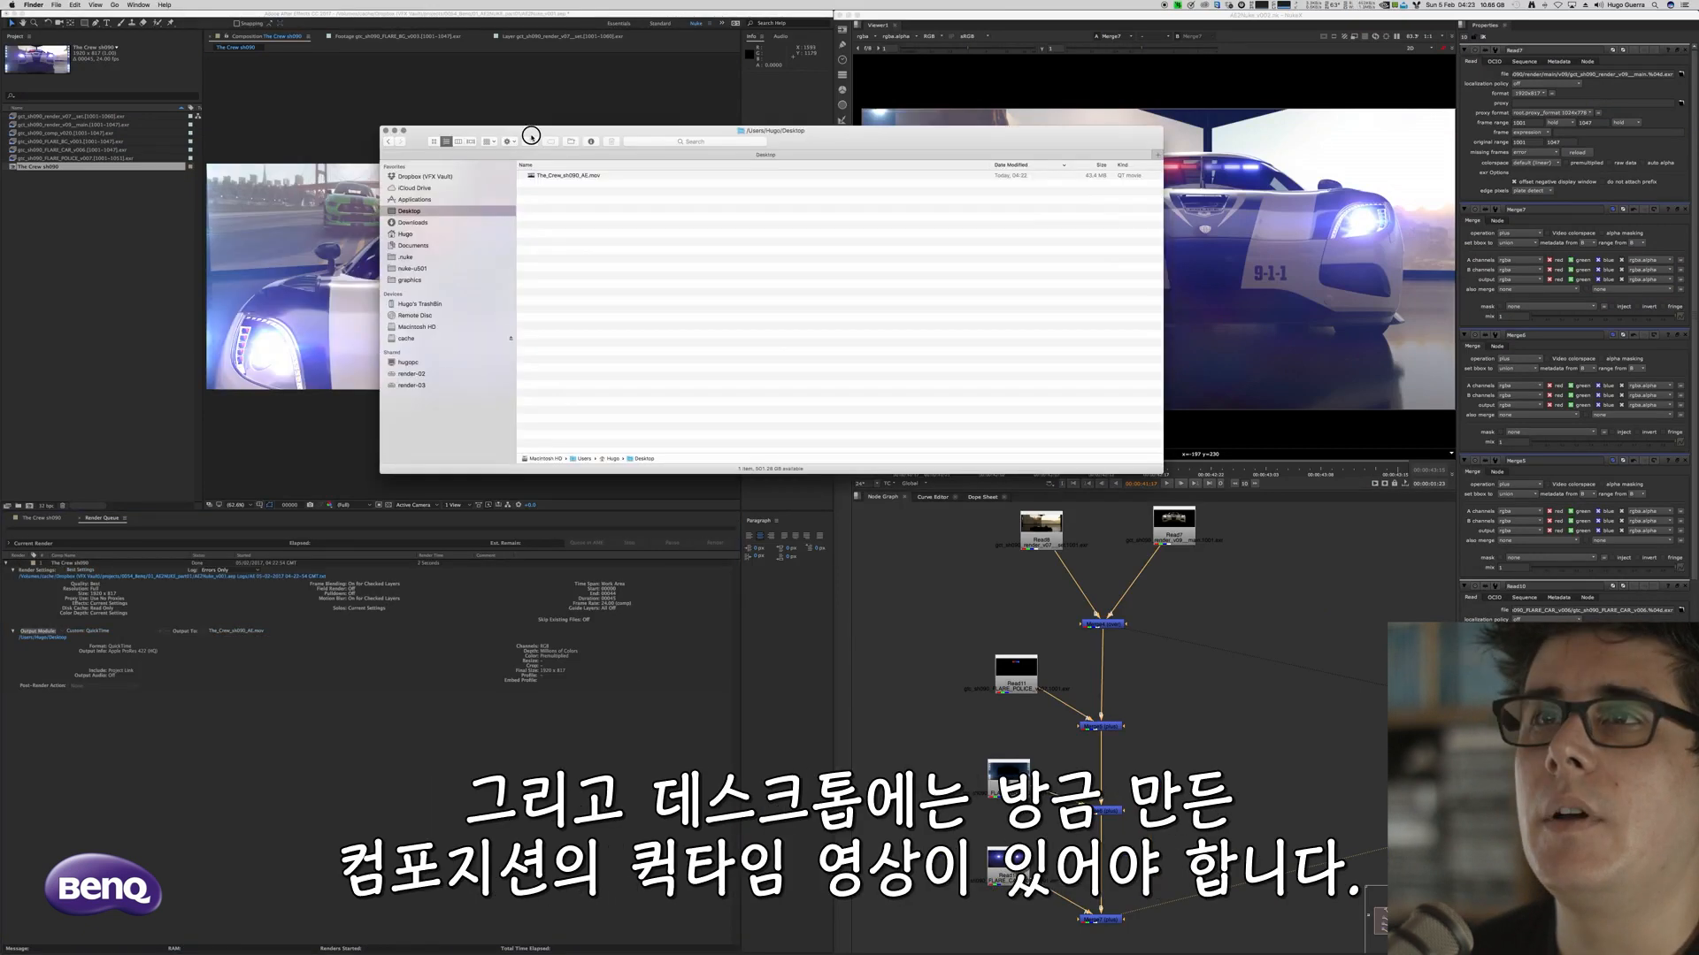
Play the rendered The_Crew_sh090_AE.mov from the Desktop
key(space)
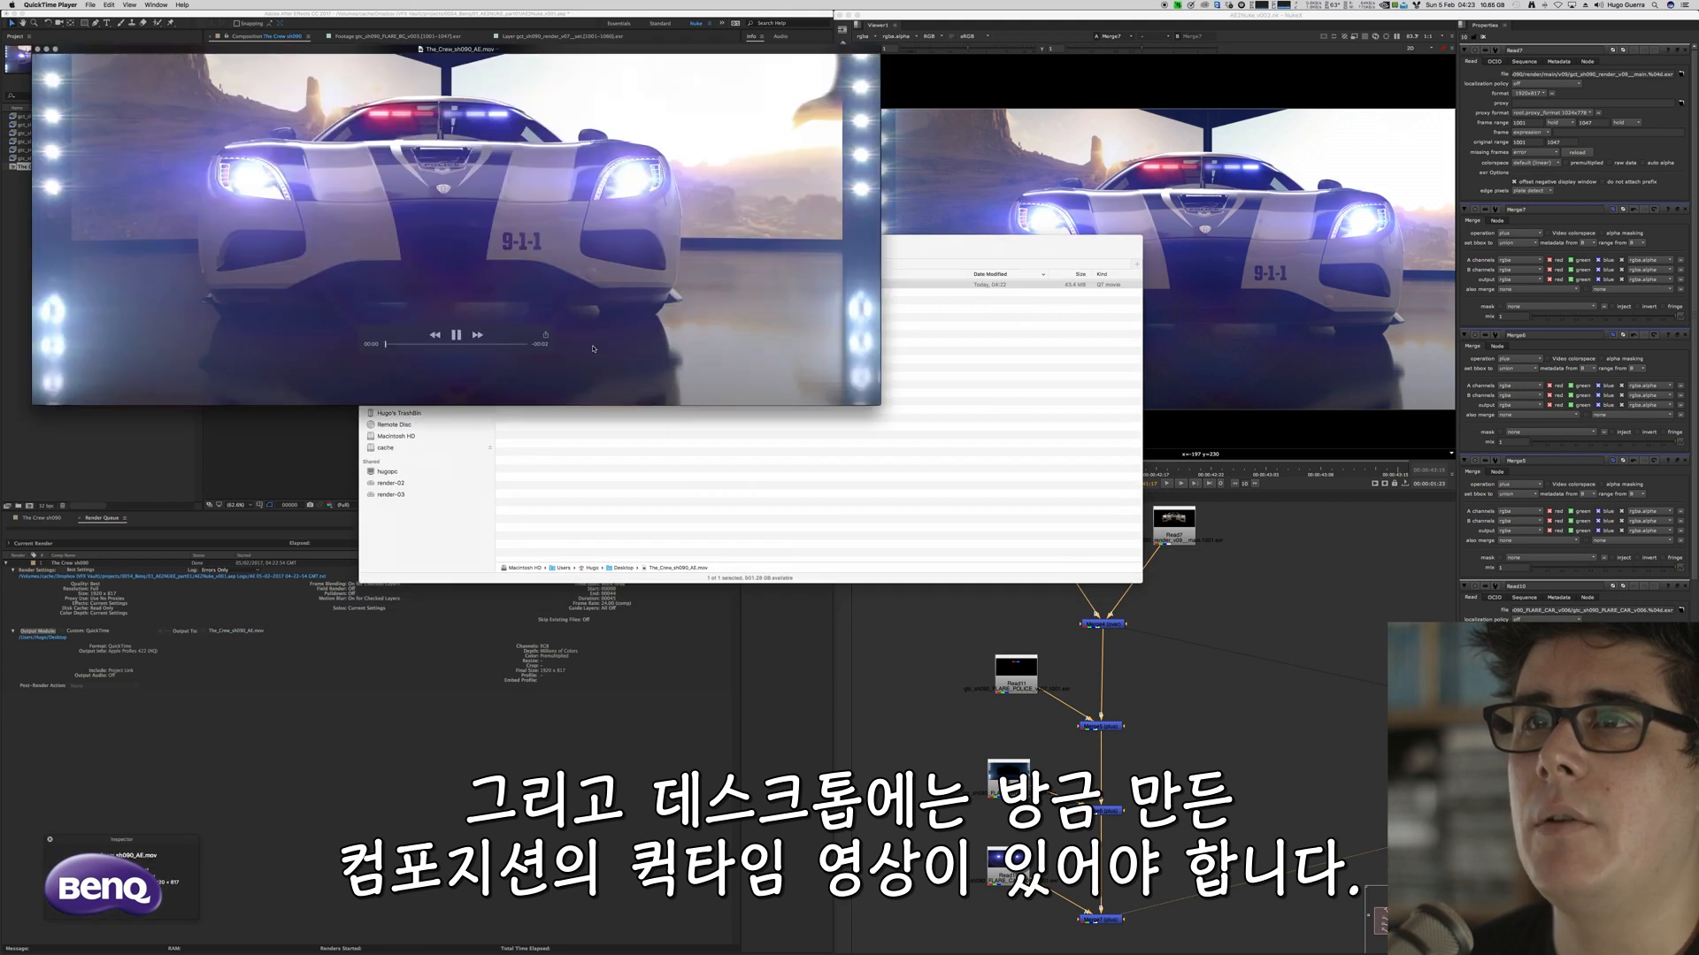
drag(696, 52, 758, 180)
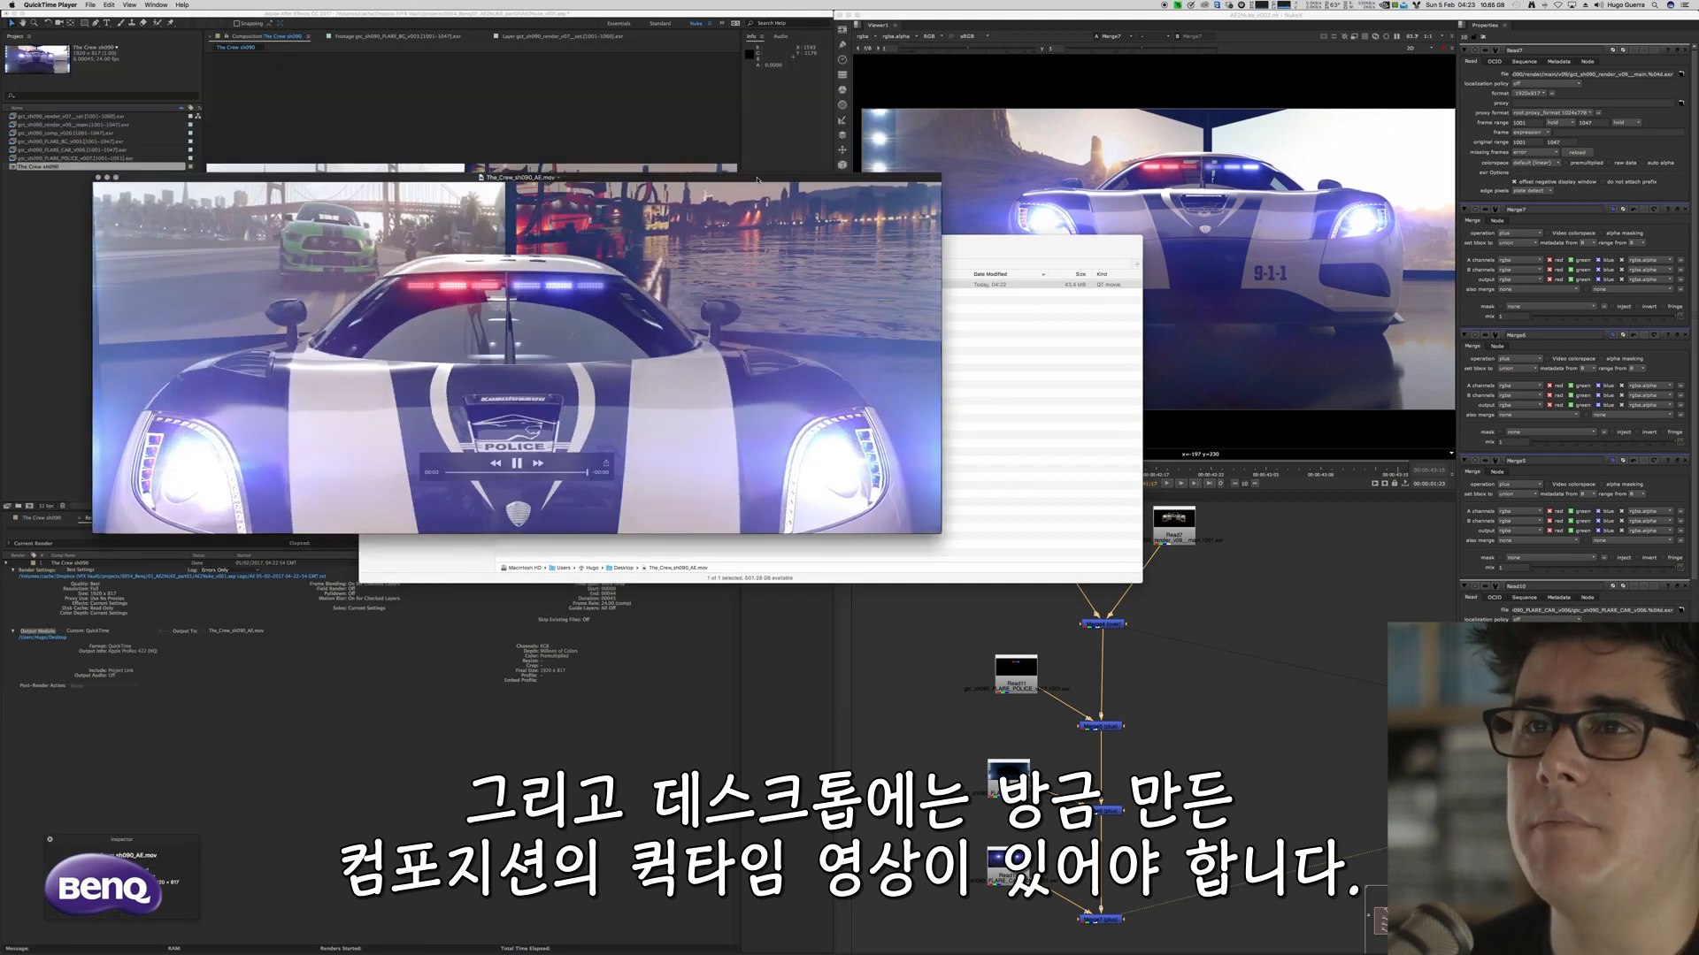
key(space)
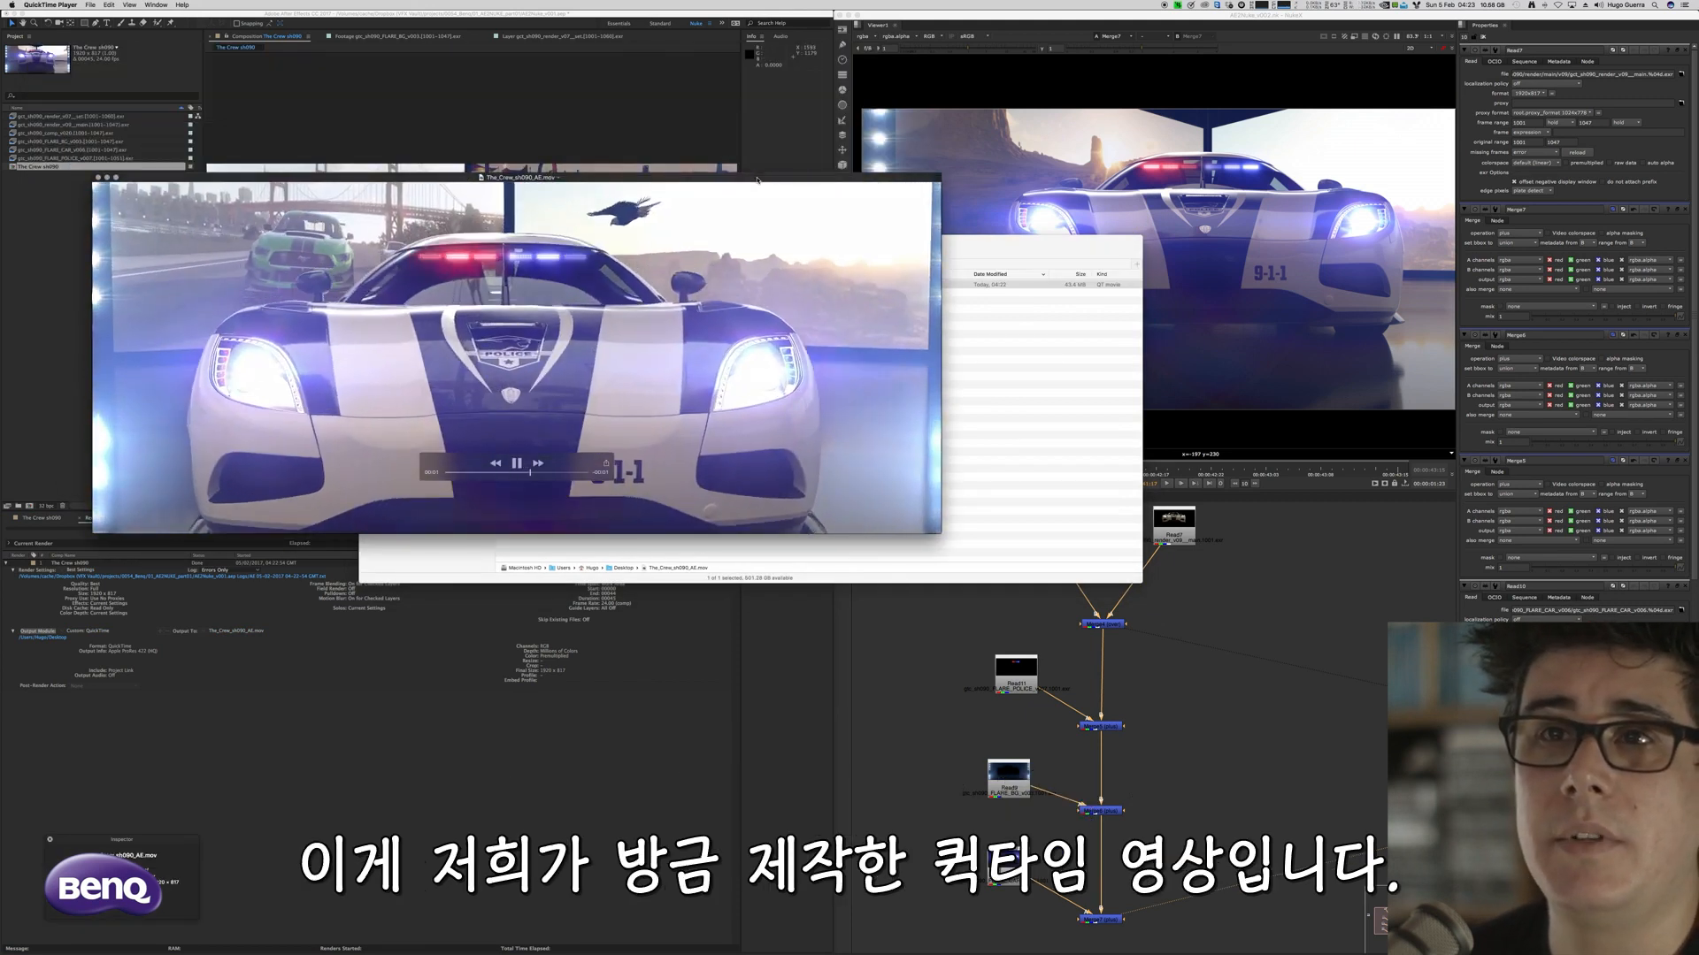
Switch to Nuke and examine the Read and Merge nodes in the enlarged node graph
click(946, 717)
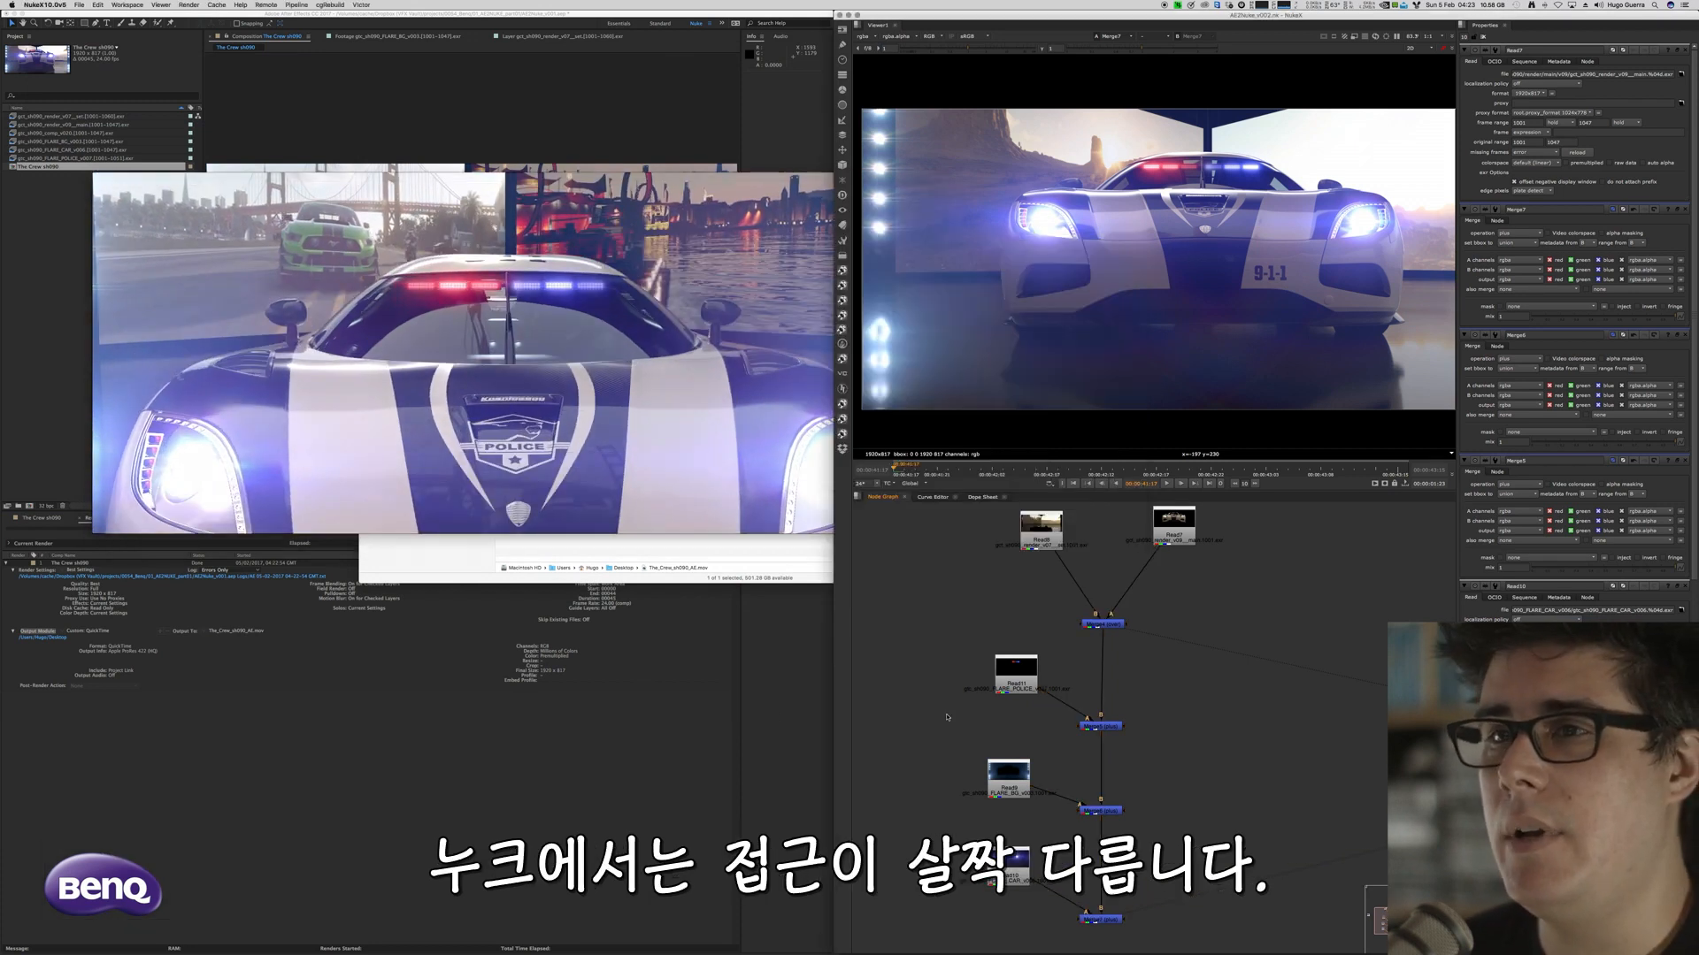
click(665, 679)
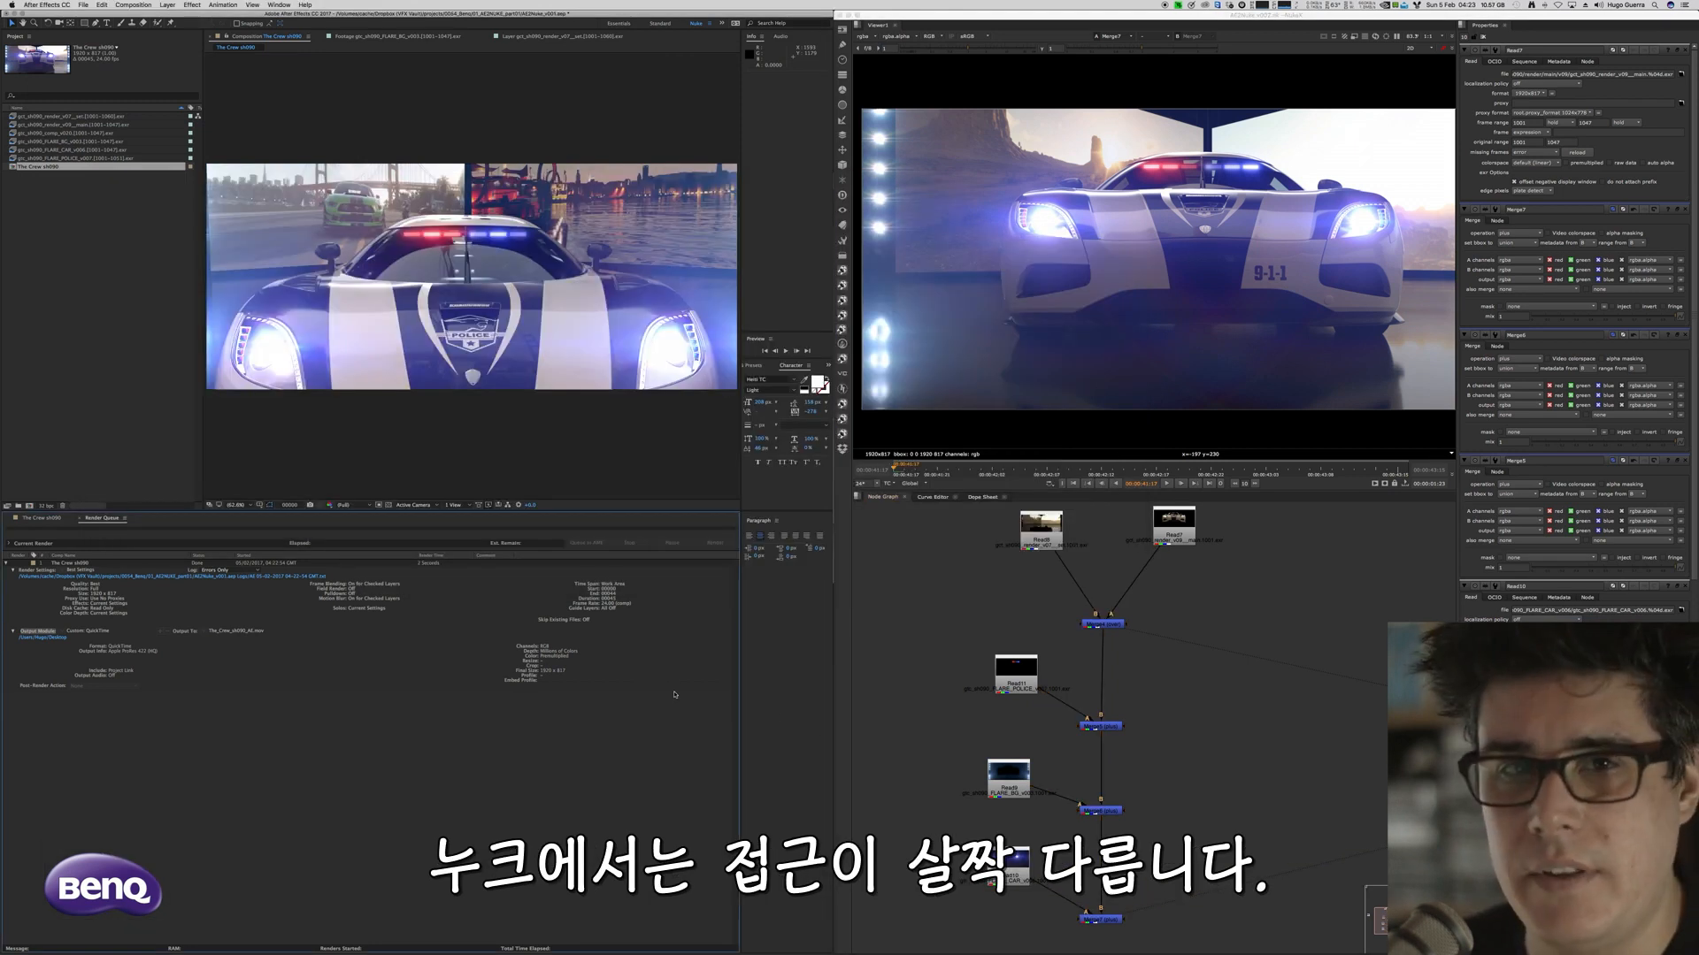
click(1224, 700)
key(space)
scroll(1167, 596, up, 5)
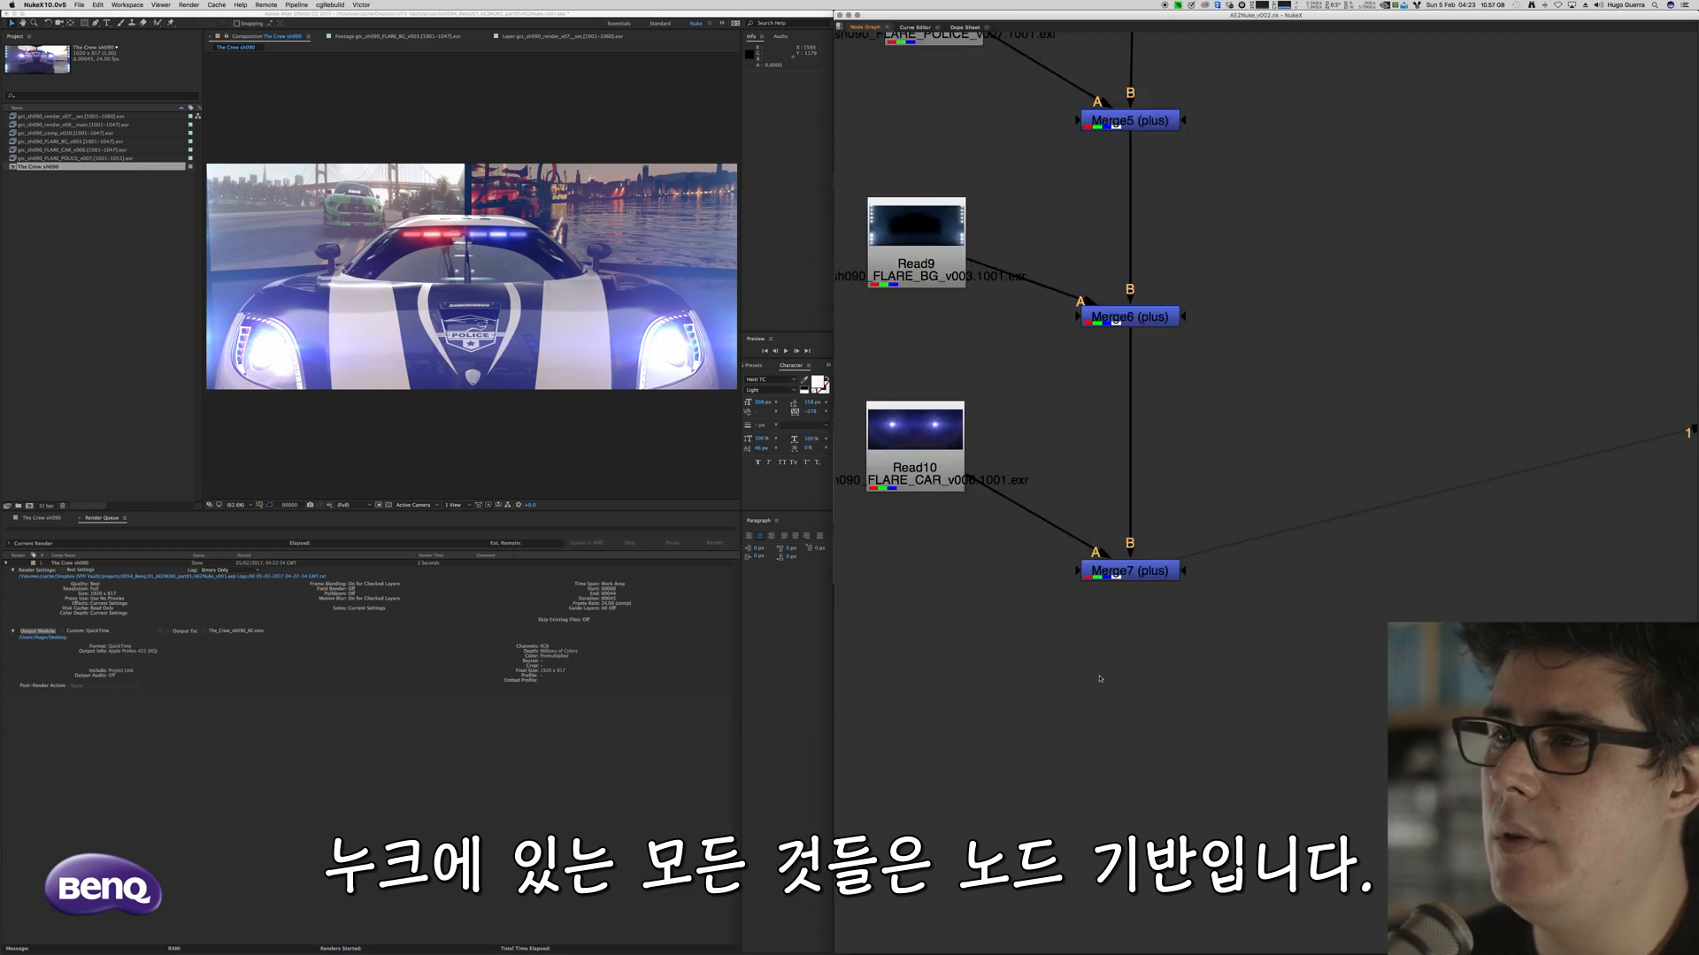
scroll(1167, 596, down, 2)
middle_drag(1185, 441, 1203, 619)
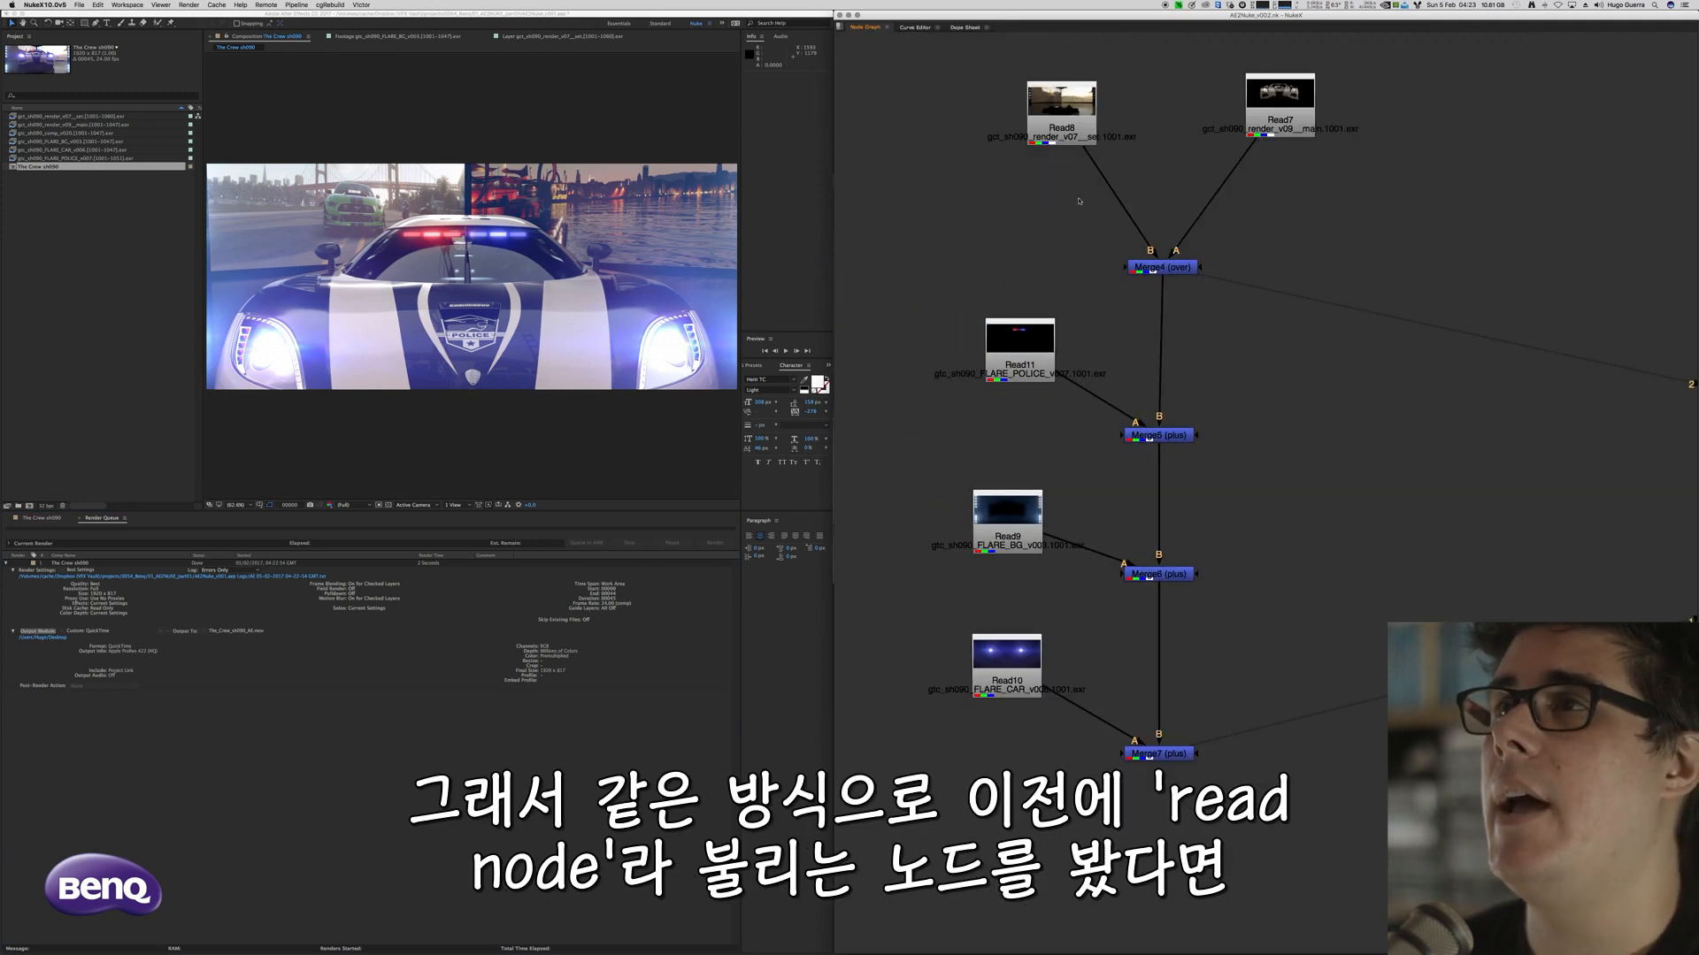
key(space)
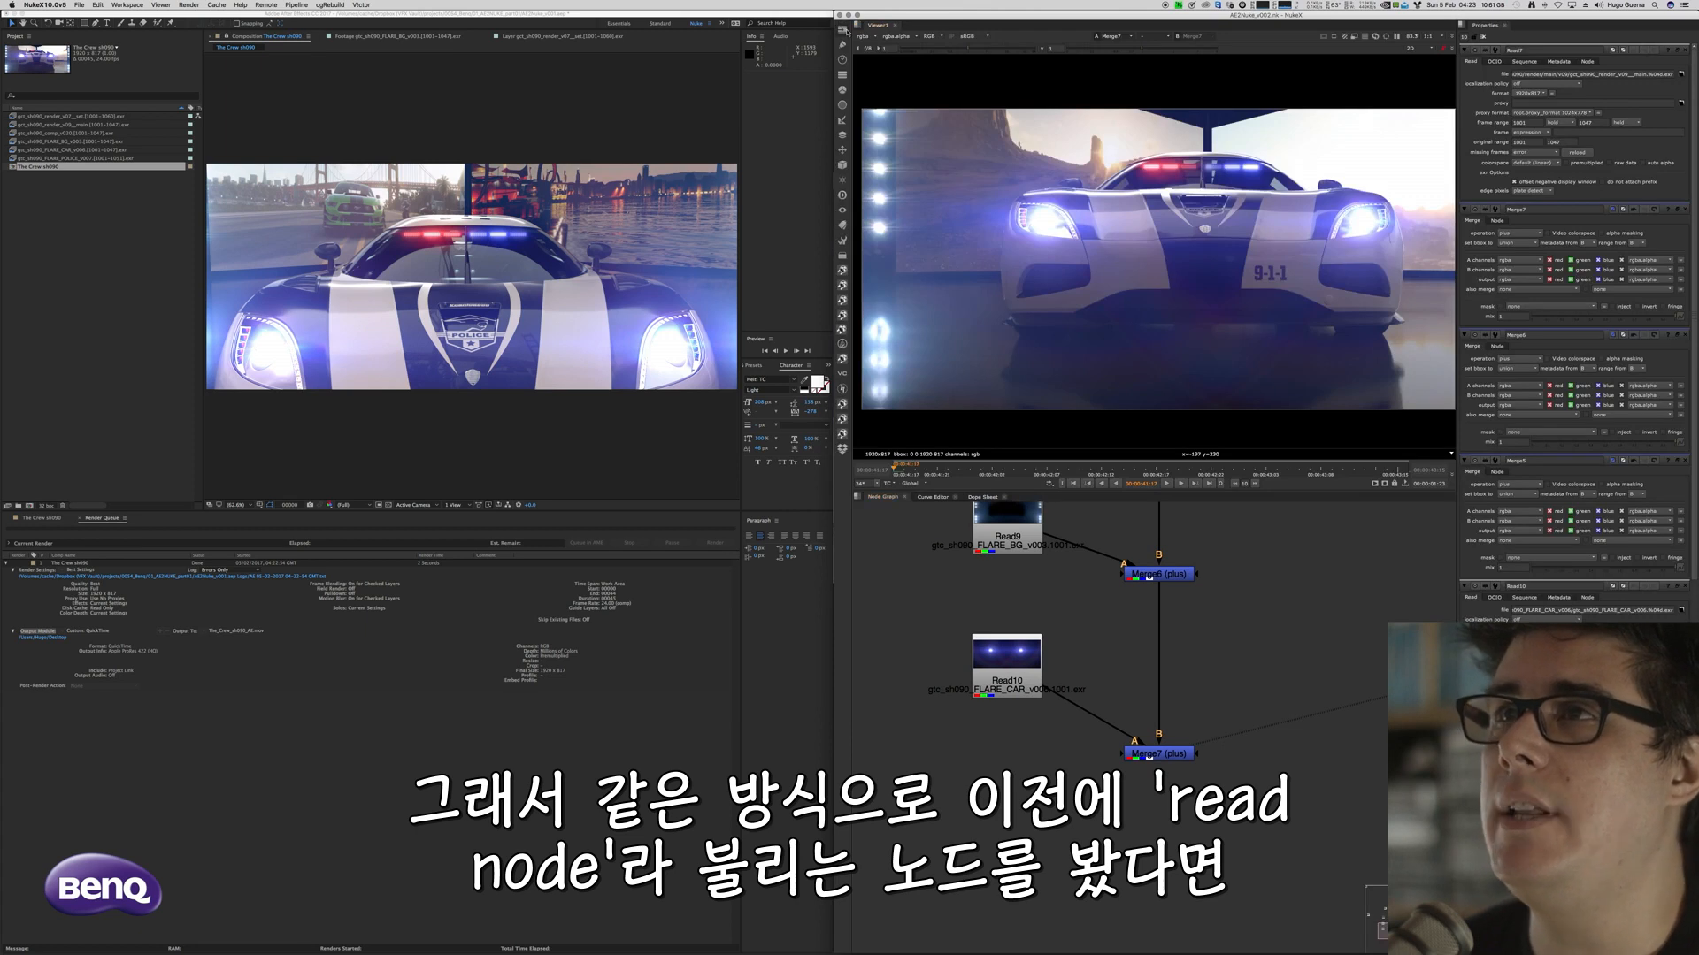
Add a Write node in Nuke and place it below Merge7
click(843, 30)
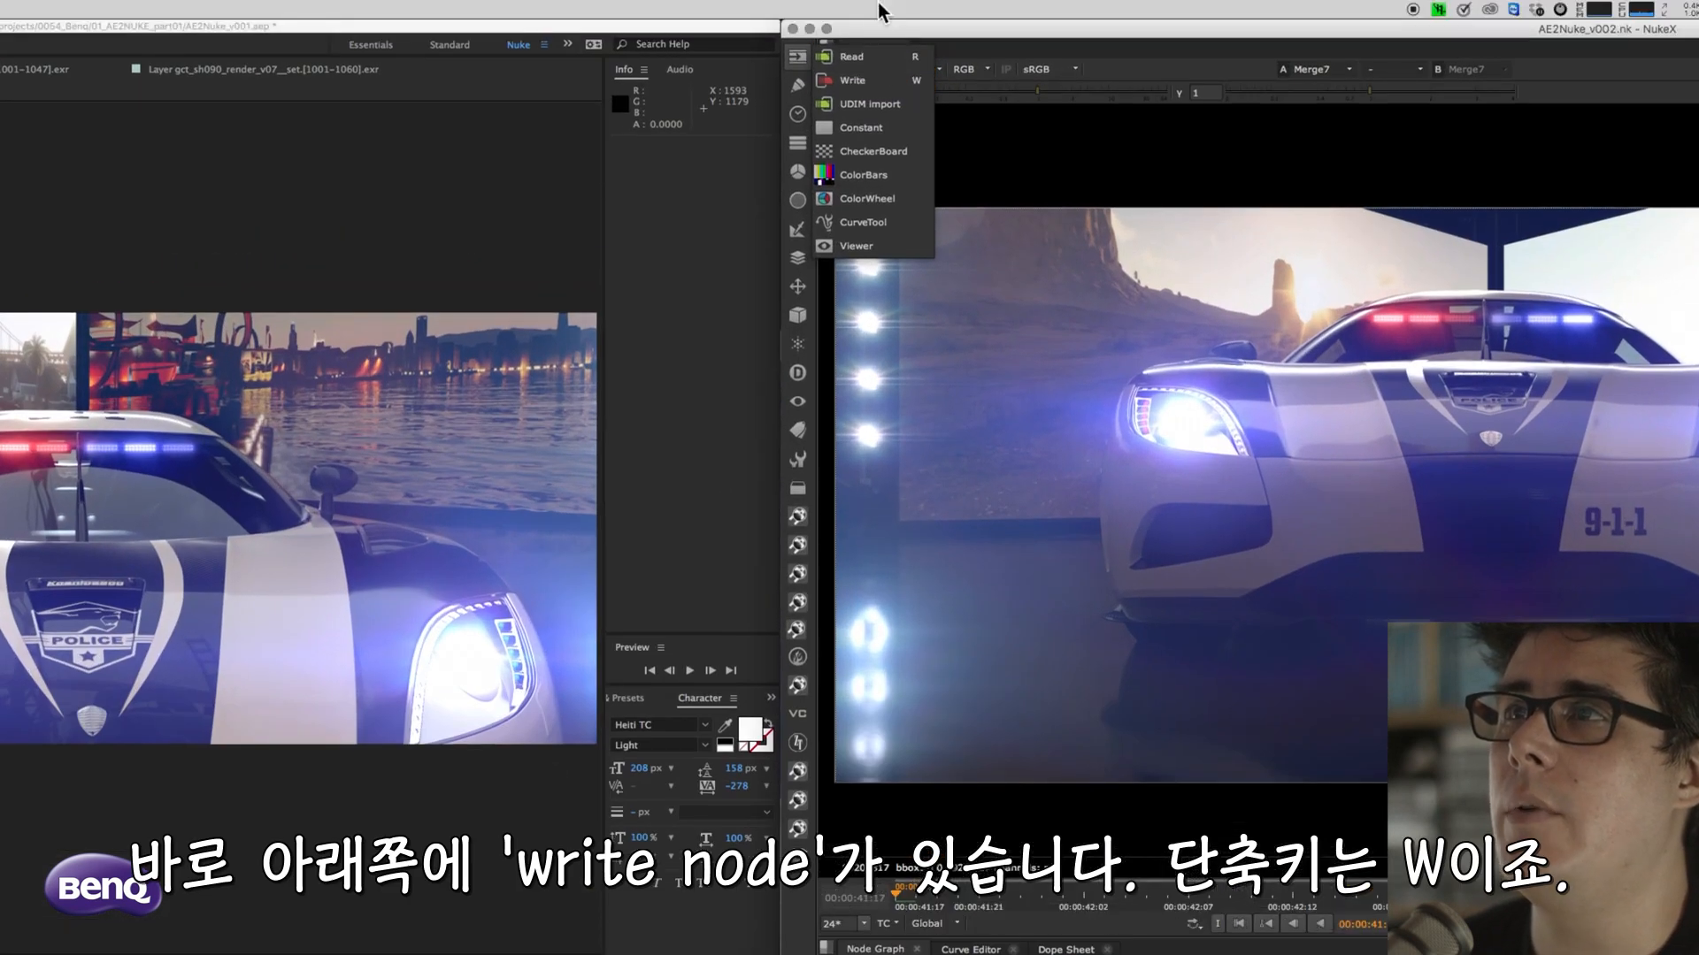
click(885, 80)
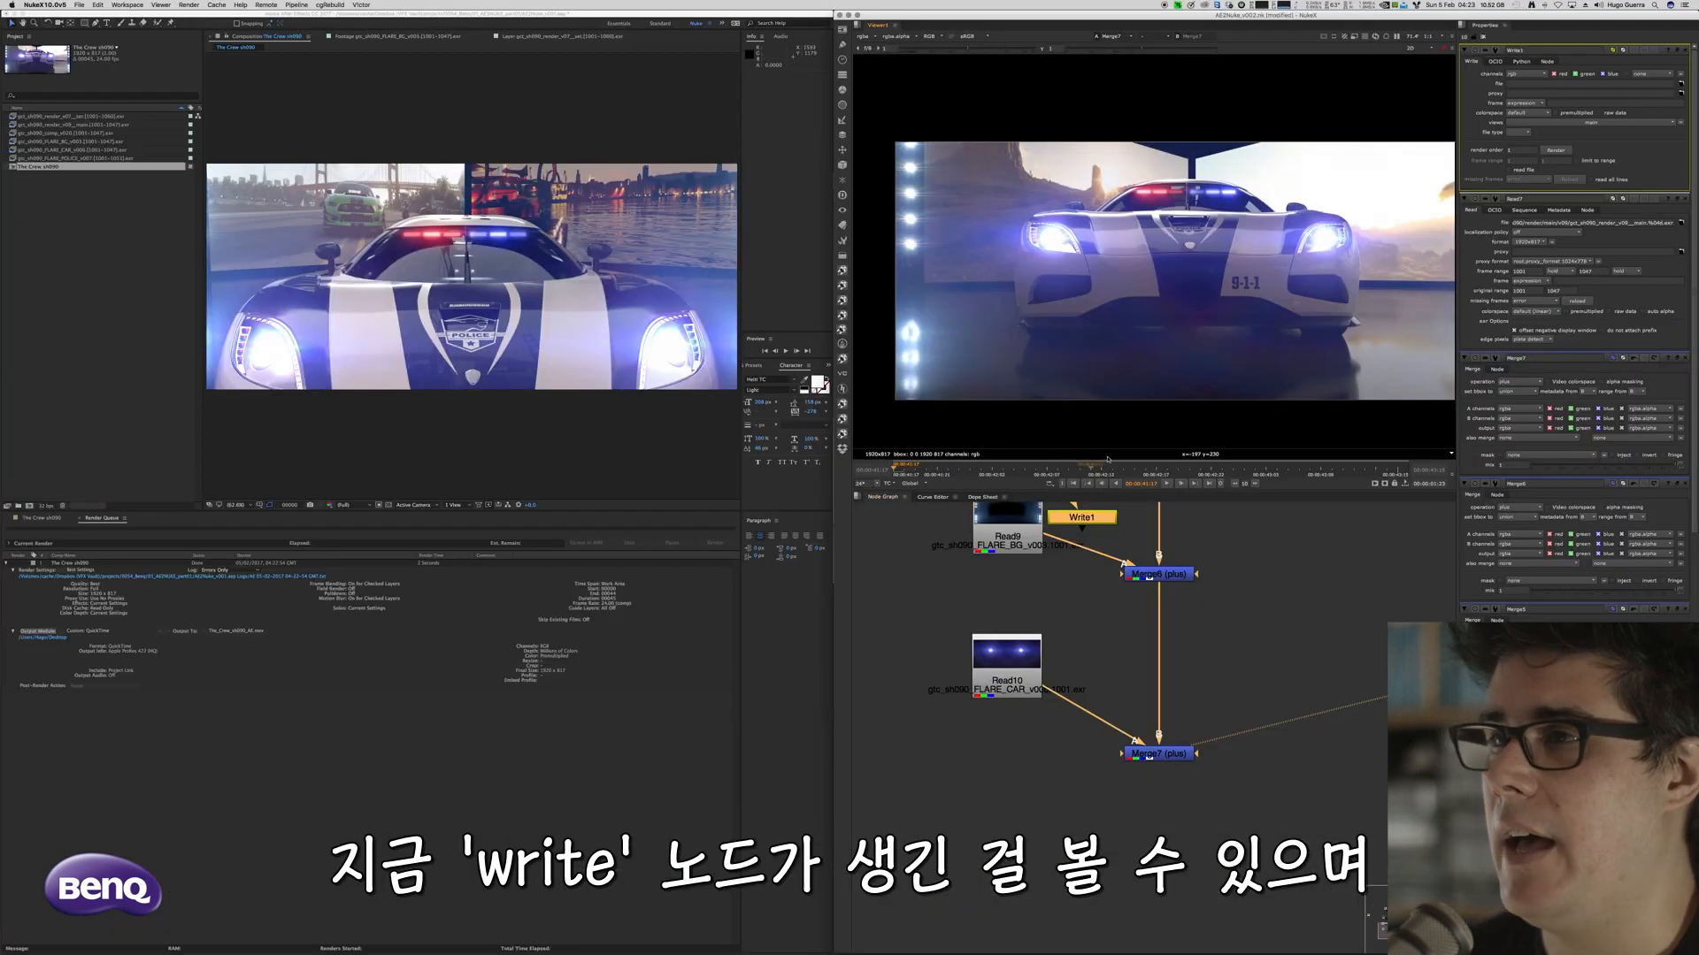
drag(1104, 517, 1103, 820)
scroll(1102, 819, up, 3)
mouse_move(1130, 789)
middle_down()
mouse_move(1051, 728)
mouse_move(1126, 817)
middle_up()
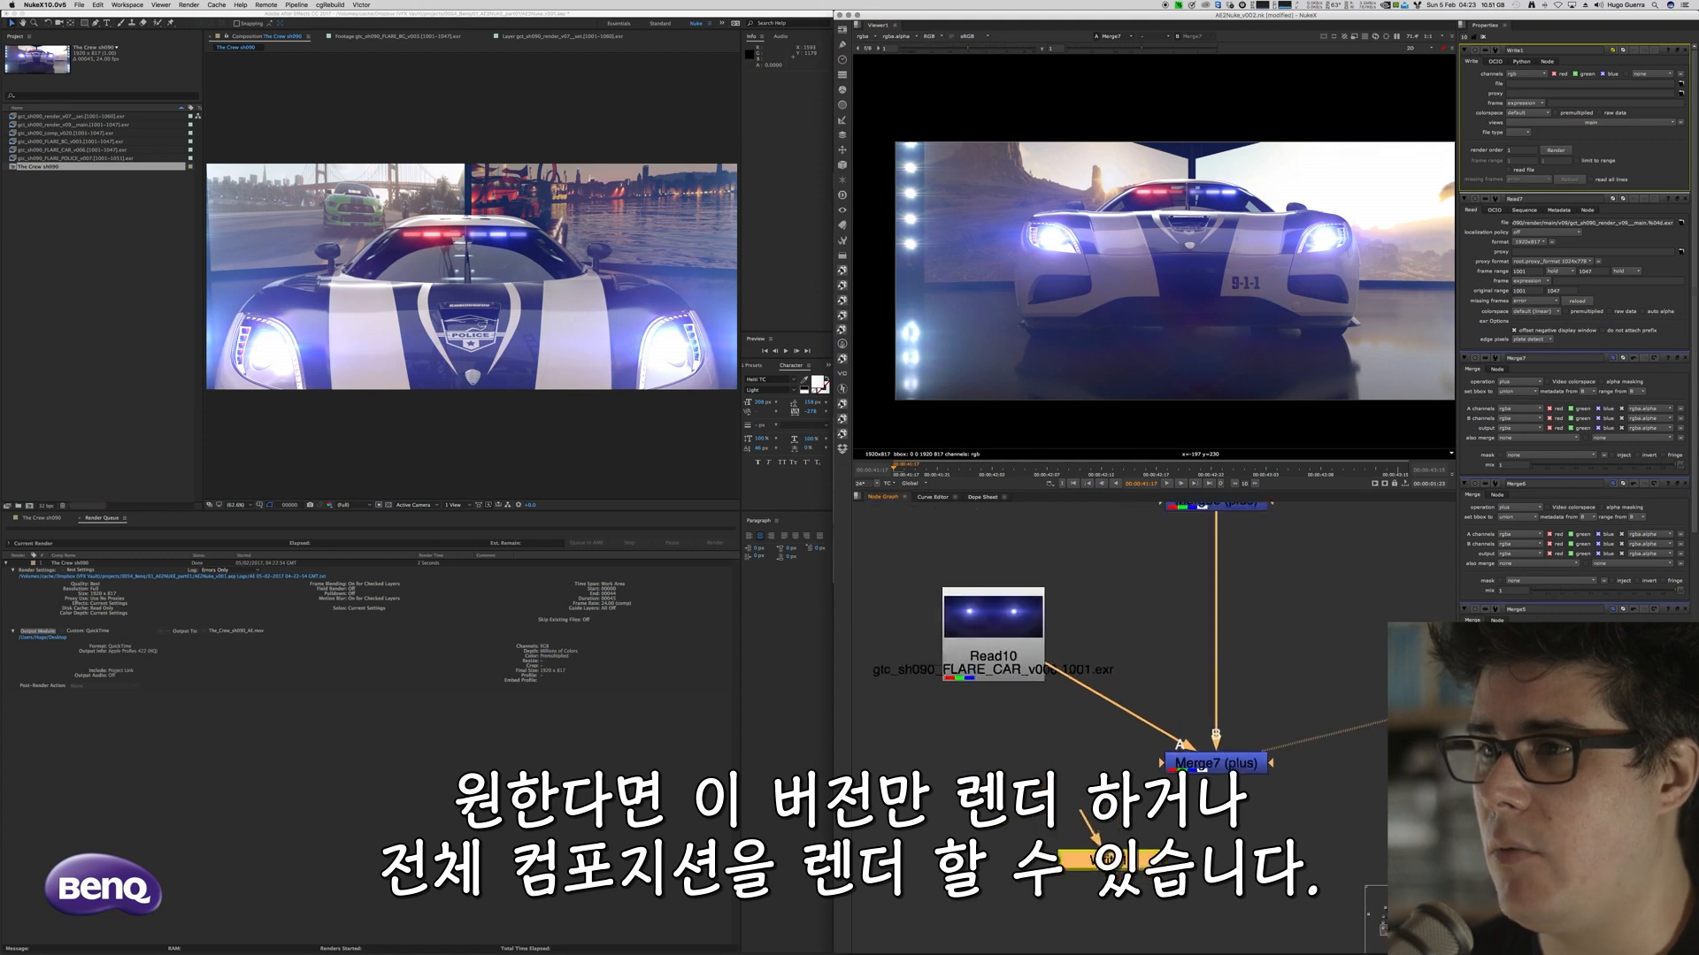
Try connecting the Write node to Read10 and show that flare pass in the viewer
scroll(1126, 817, down, 2)
drag(1082, 811, 992, 653)
double_click(995, 652)
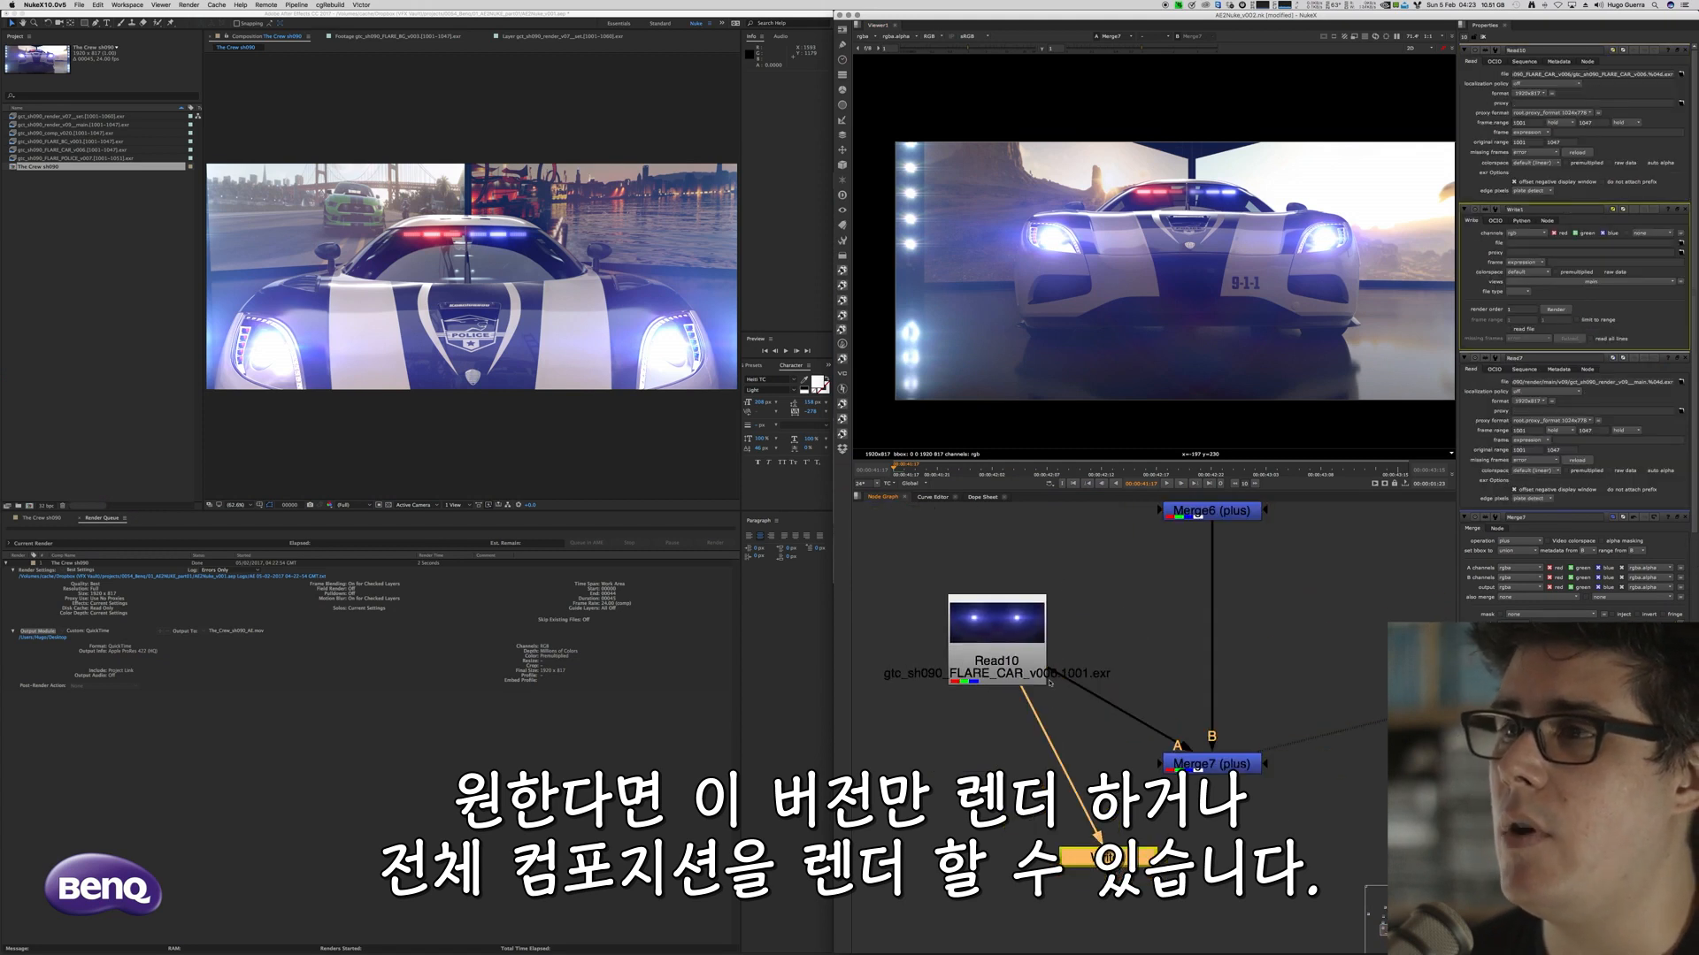
key(1)
Reconnect the Write node's input to the output of Merge7 and position it directly below that node
drag(1032, 700, 1202, 766)
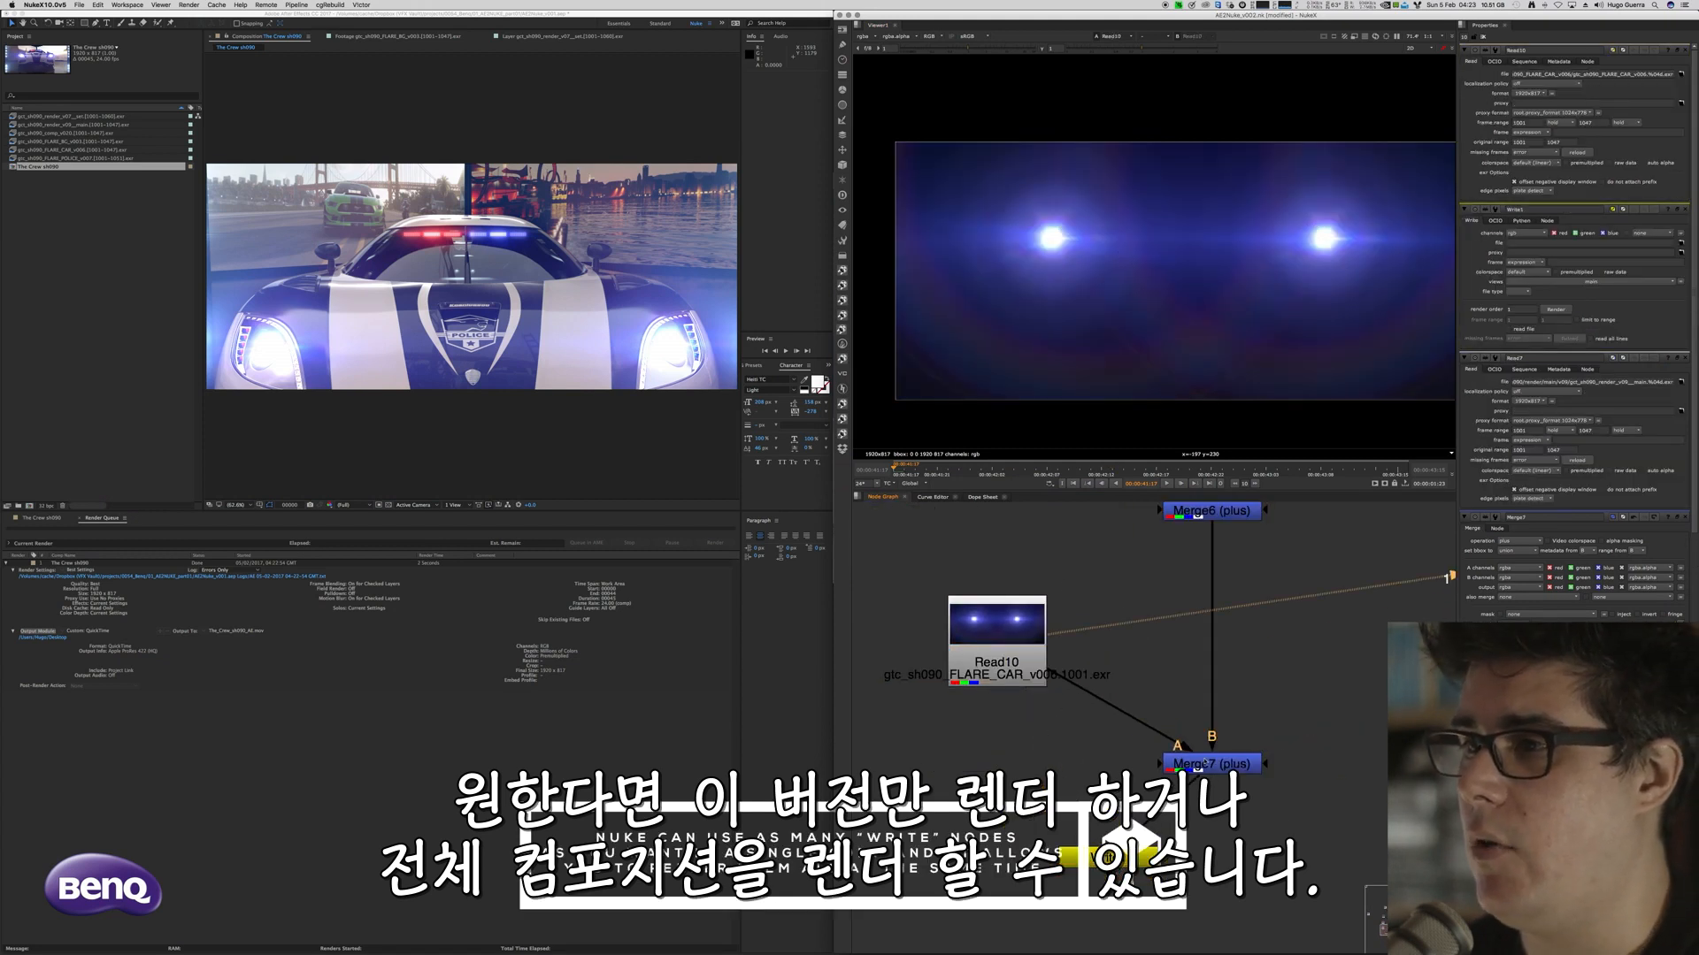
middle_drag(1186, 792, 1067, 677)
drag(1026, 753, 1098, 803)
scroll(1091, 694, up, 1)
scroll(1092, 696, up, 1)
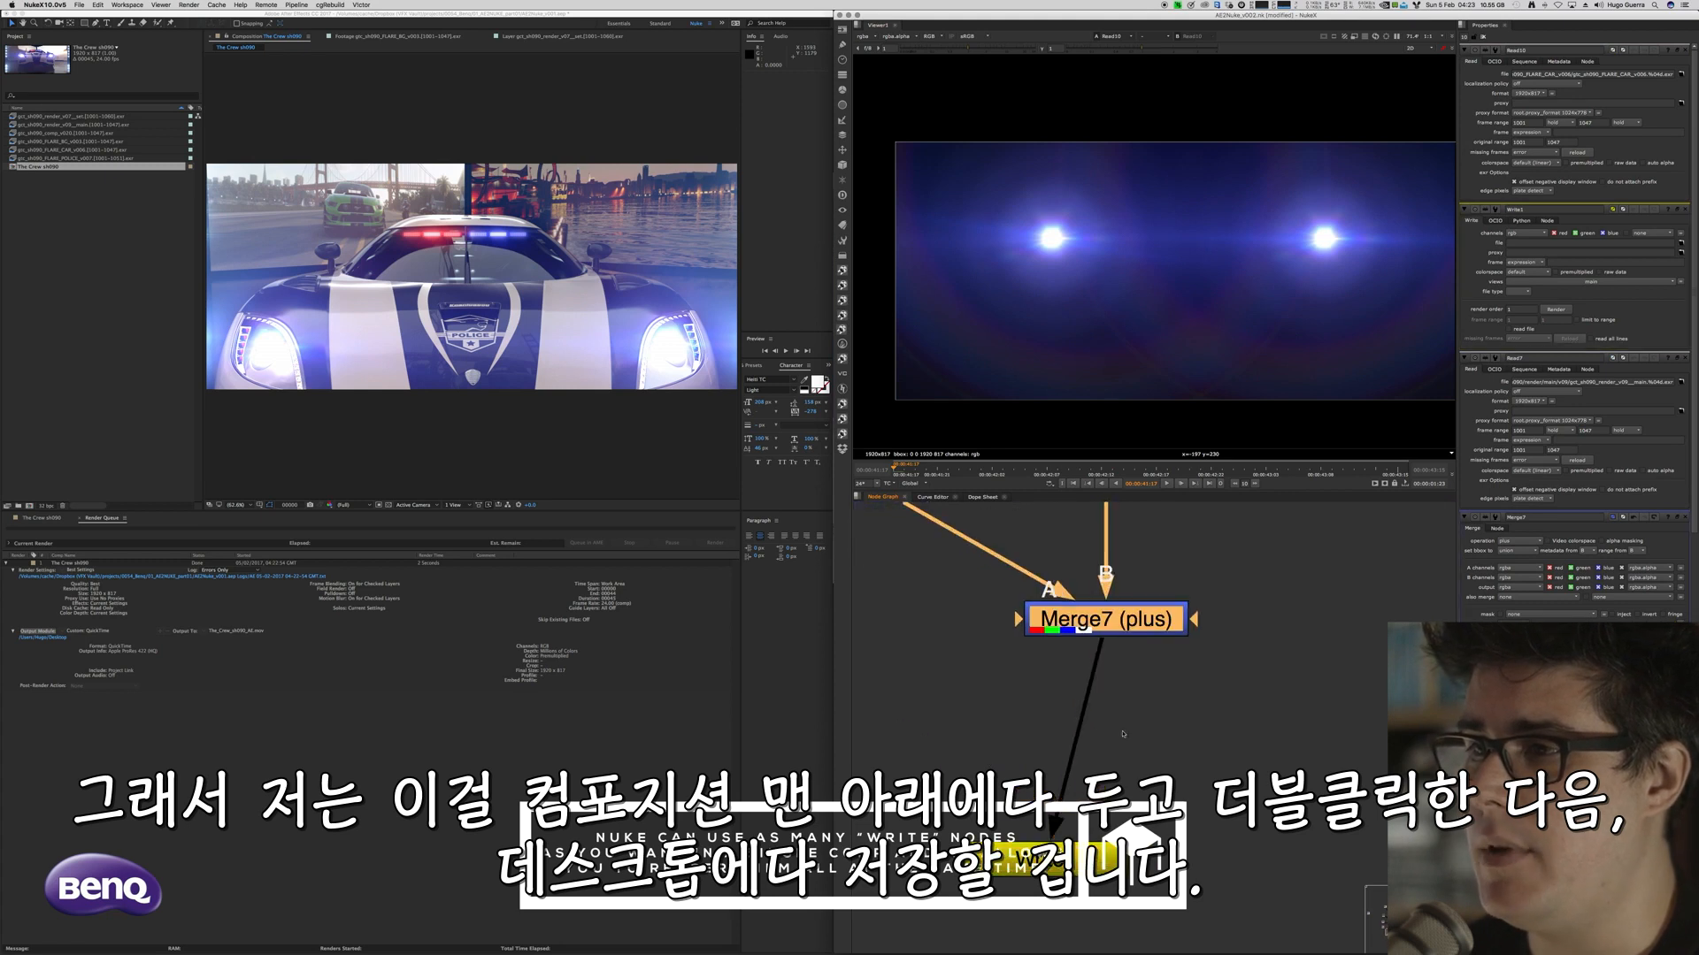
double_click(1106, 619)
drag(1051, 858, 1100, 858)
Set the Write node's output file to The_Crew_sh090_NUKE.mov on the Desktop
double_click(1100, 858)
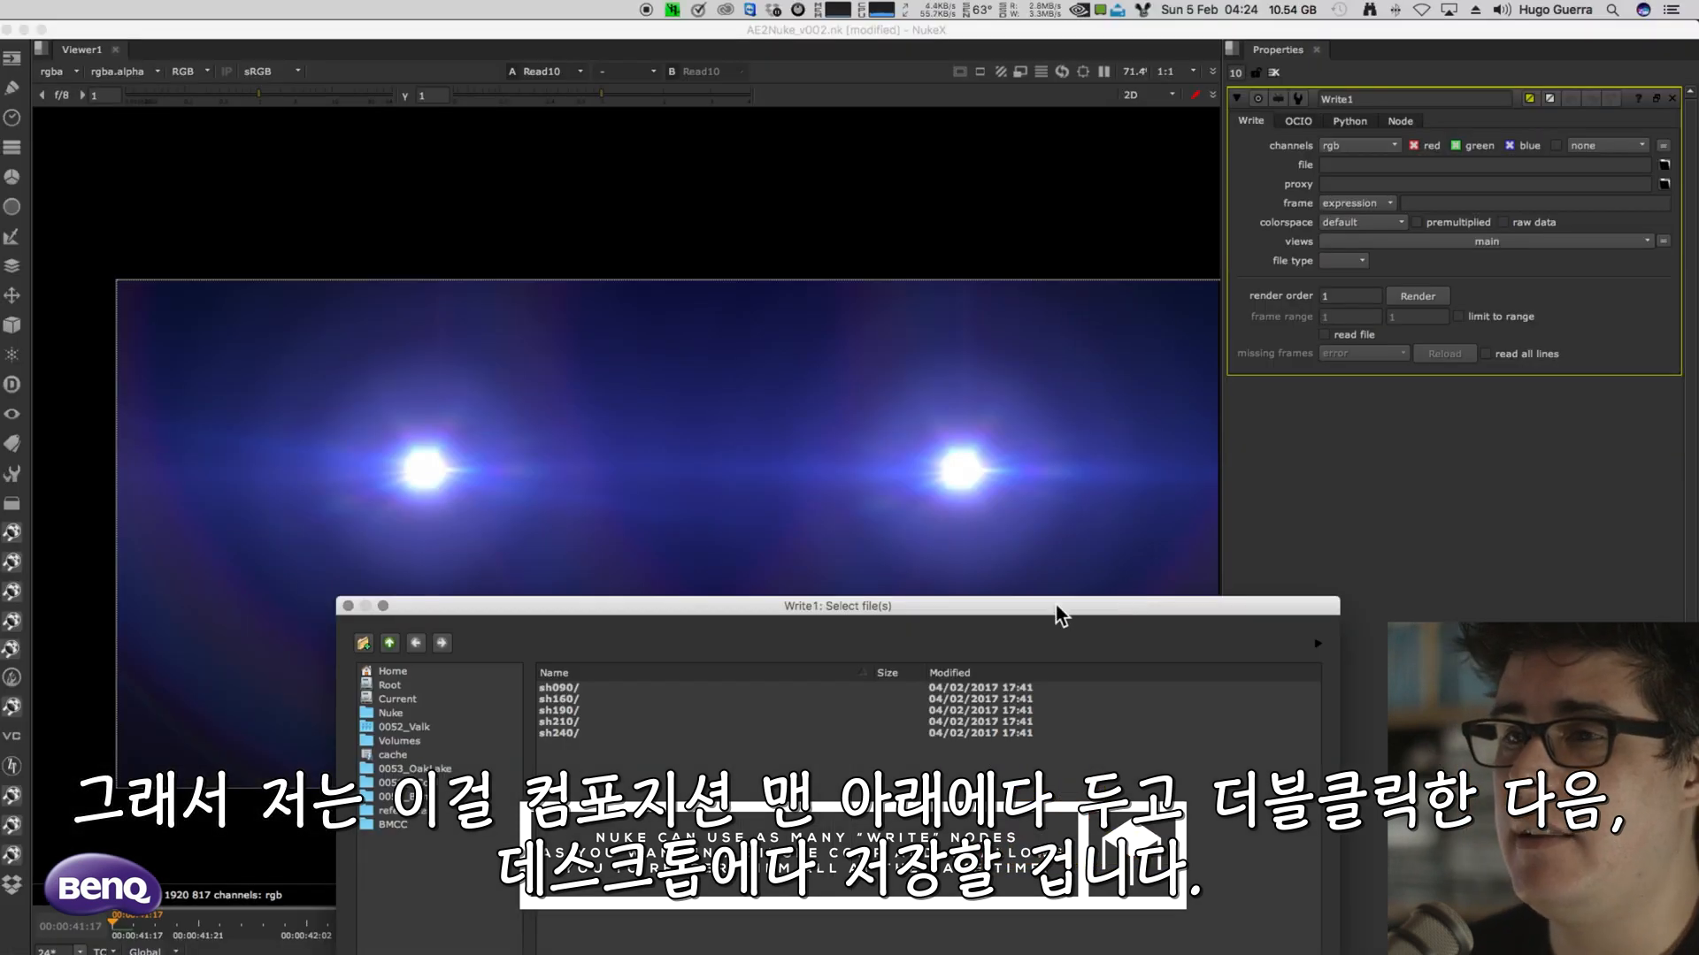
drag(1057, 605, 1021, 163)
click(386, 229)
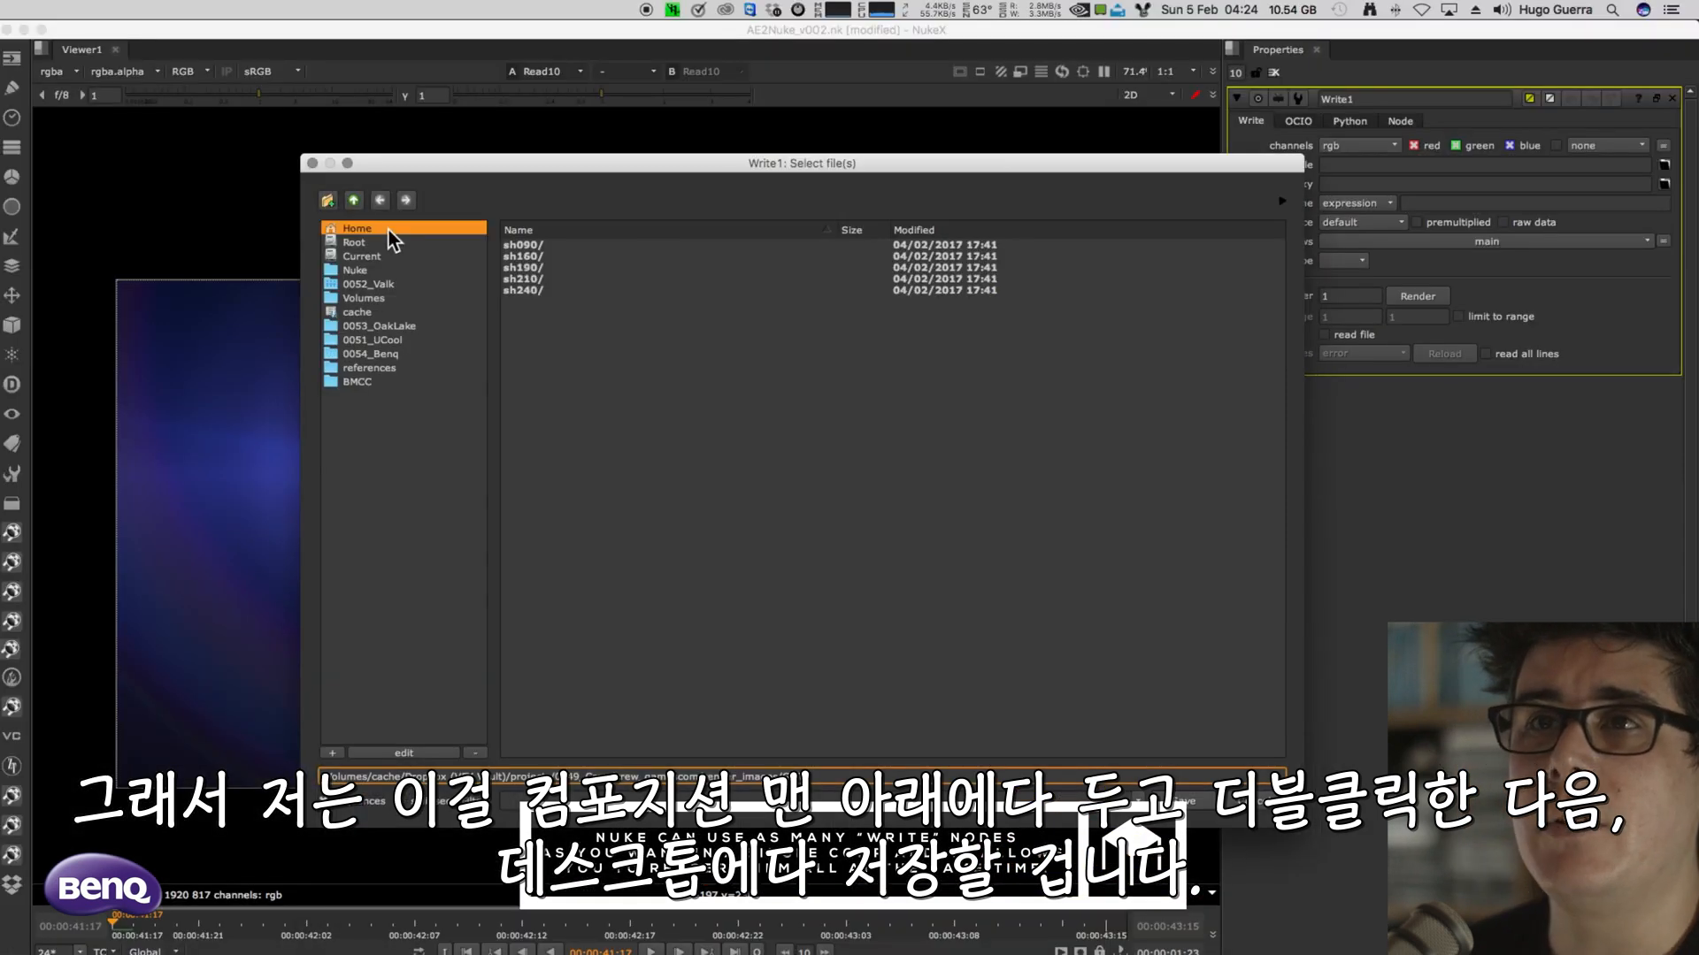
double_click(547, 310)
click(562, 245)
click(538, 777)
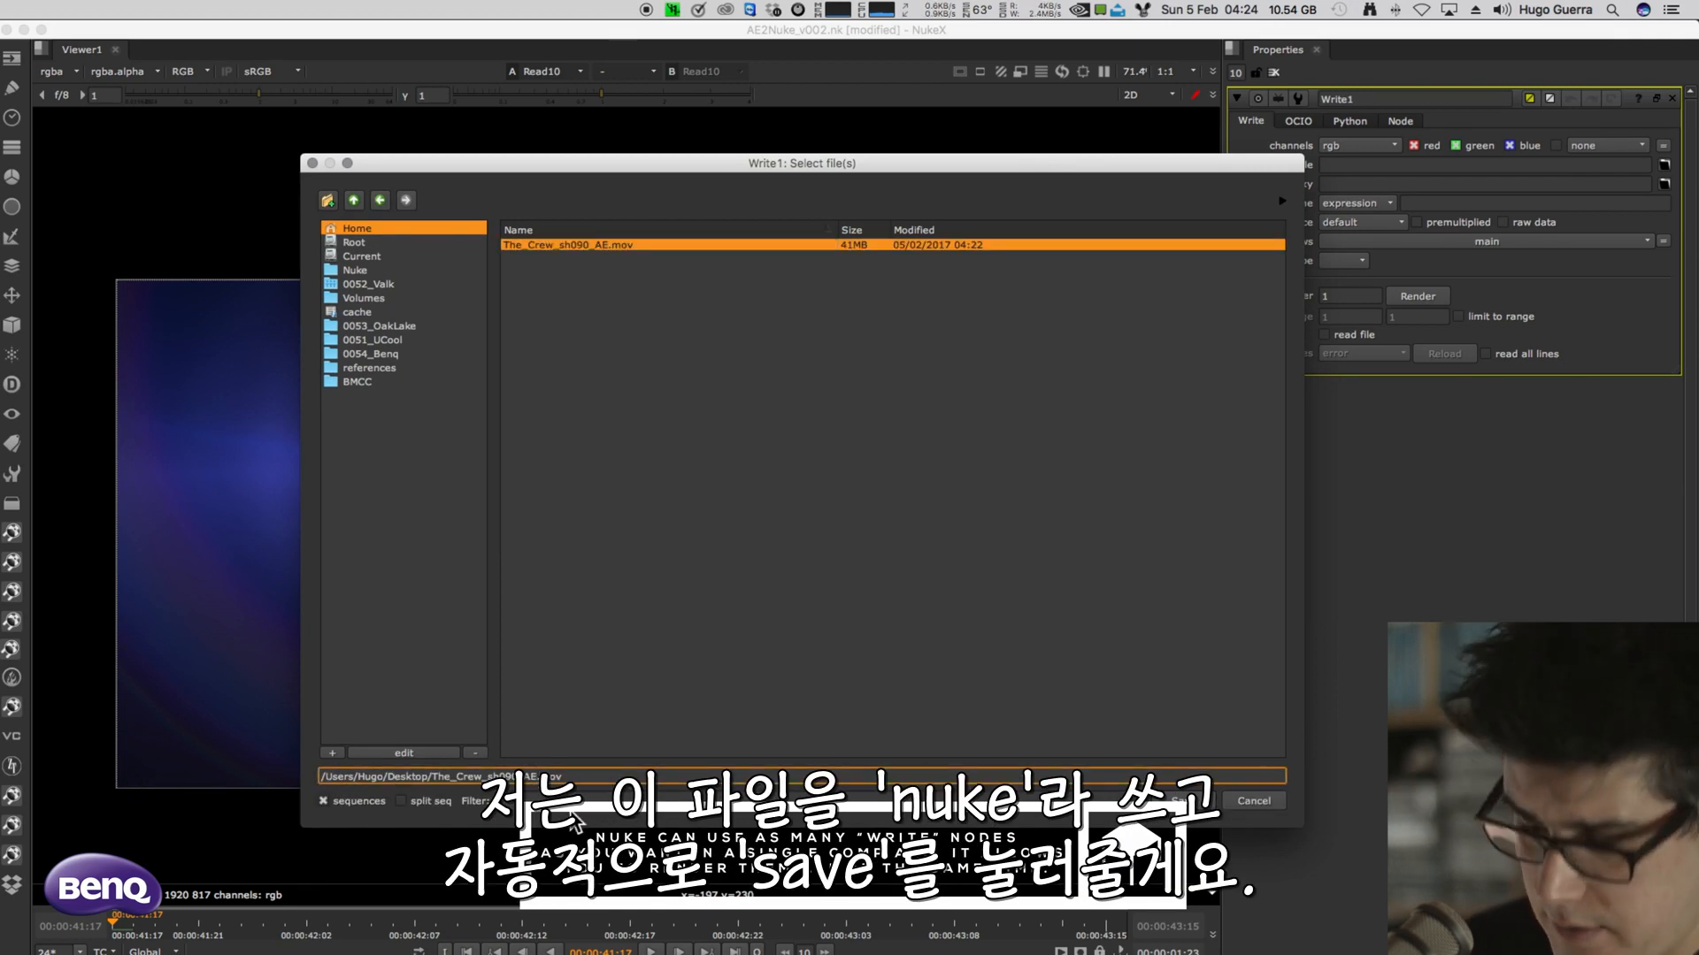
key(BackSpace)
key(BackSpace)
text(nuke)
click(1186, 801)
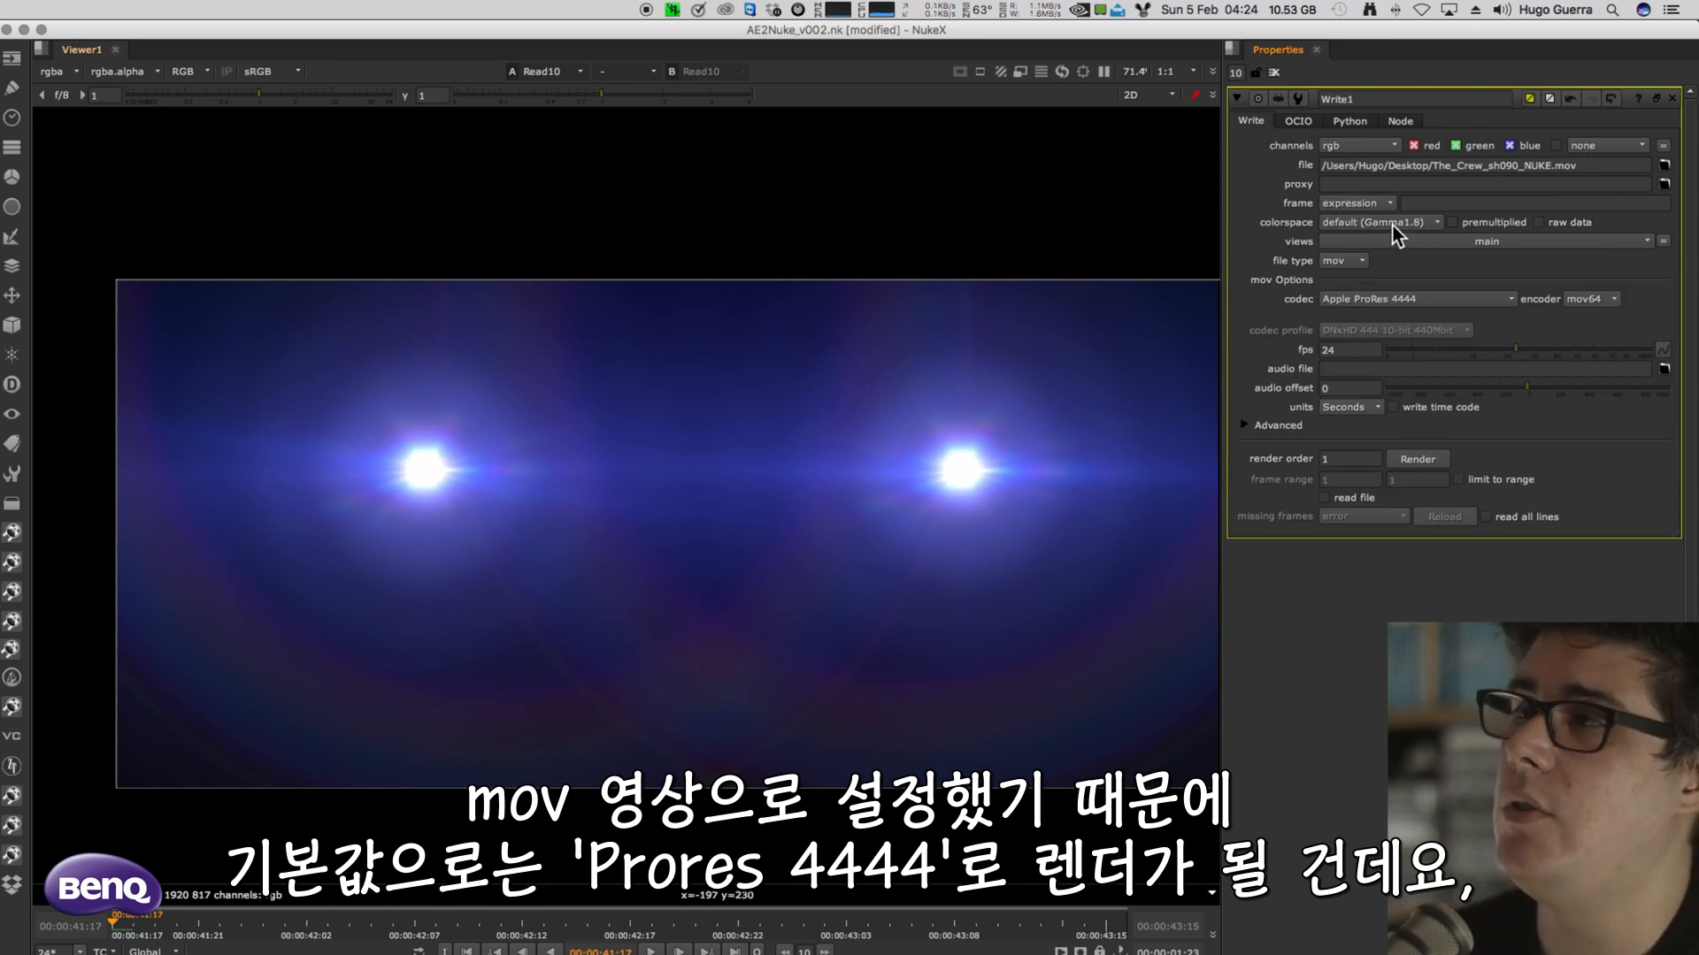
Set the Write node's codec to Apple ProRes 422 HQ and render the full frame range
click(1415, 306)
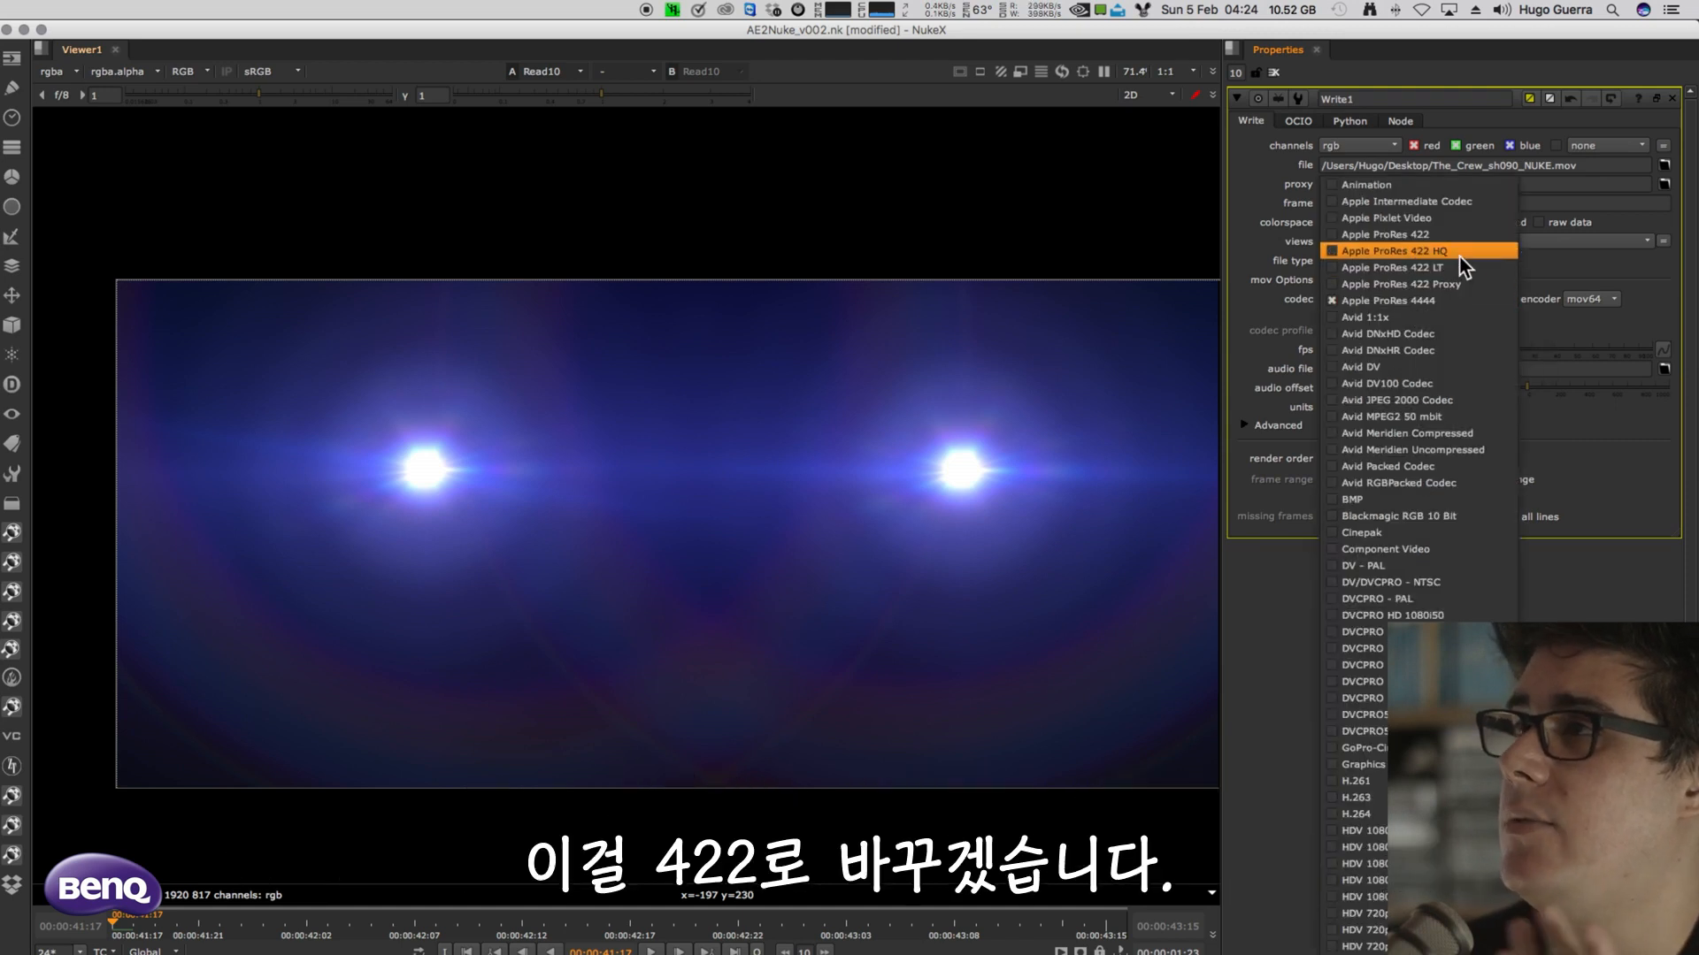
click(1458, 255)
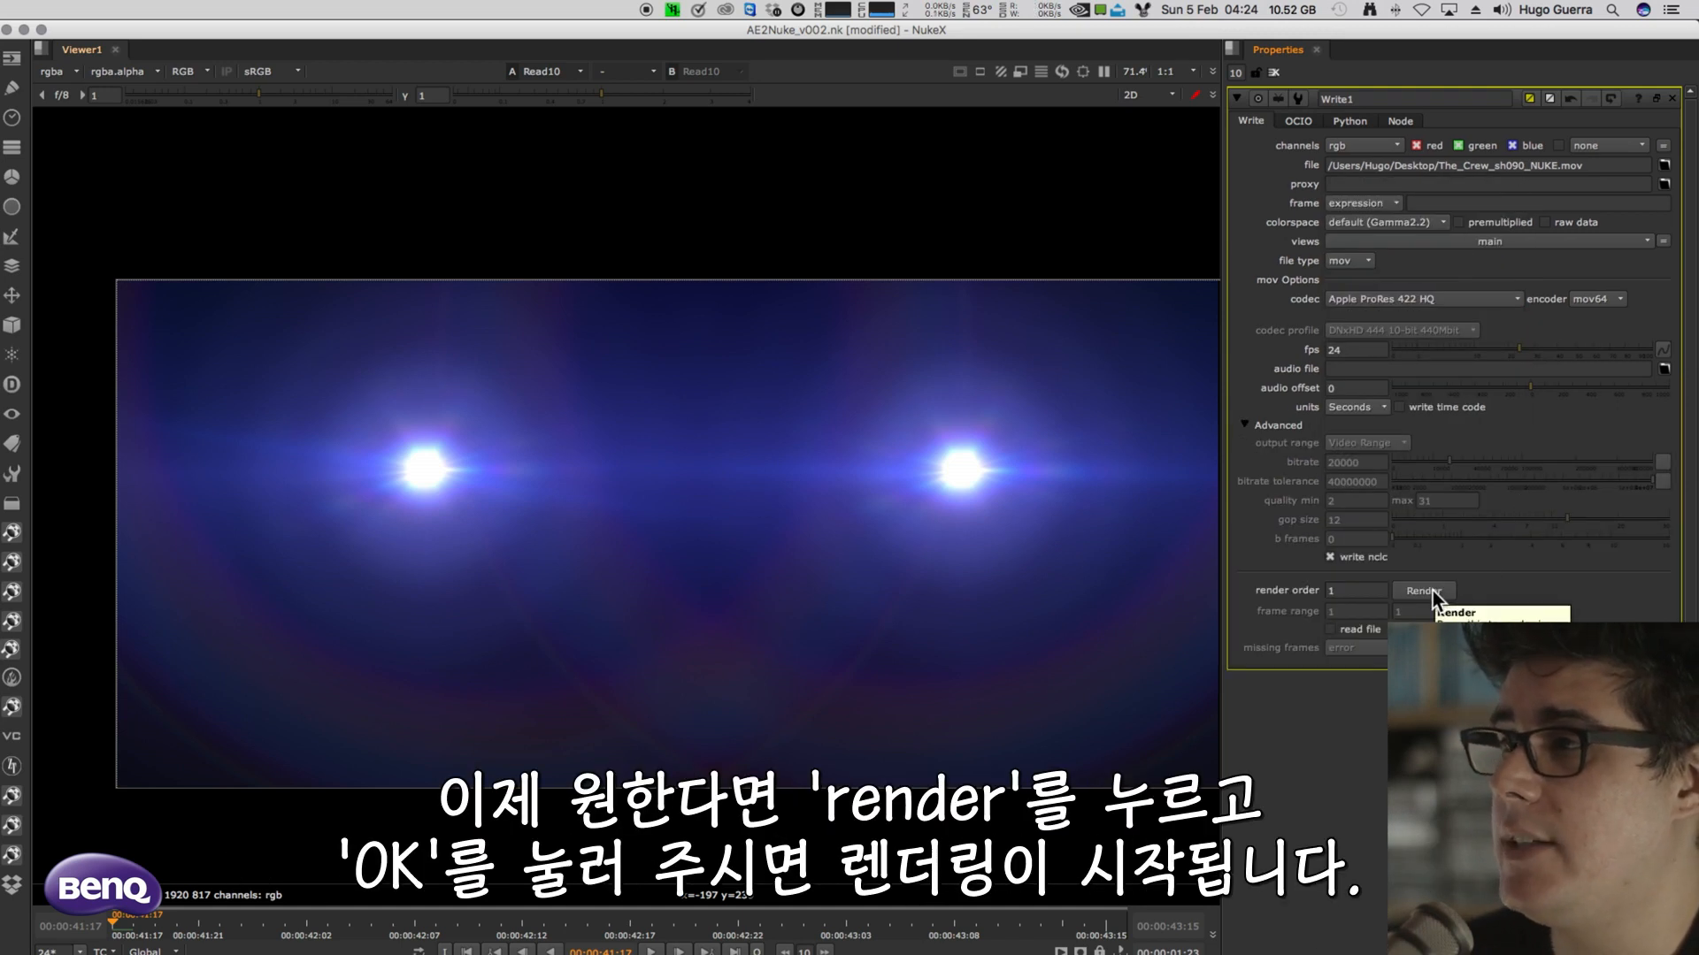
click(1431, 591)
click(797, 539)
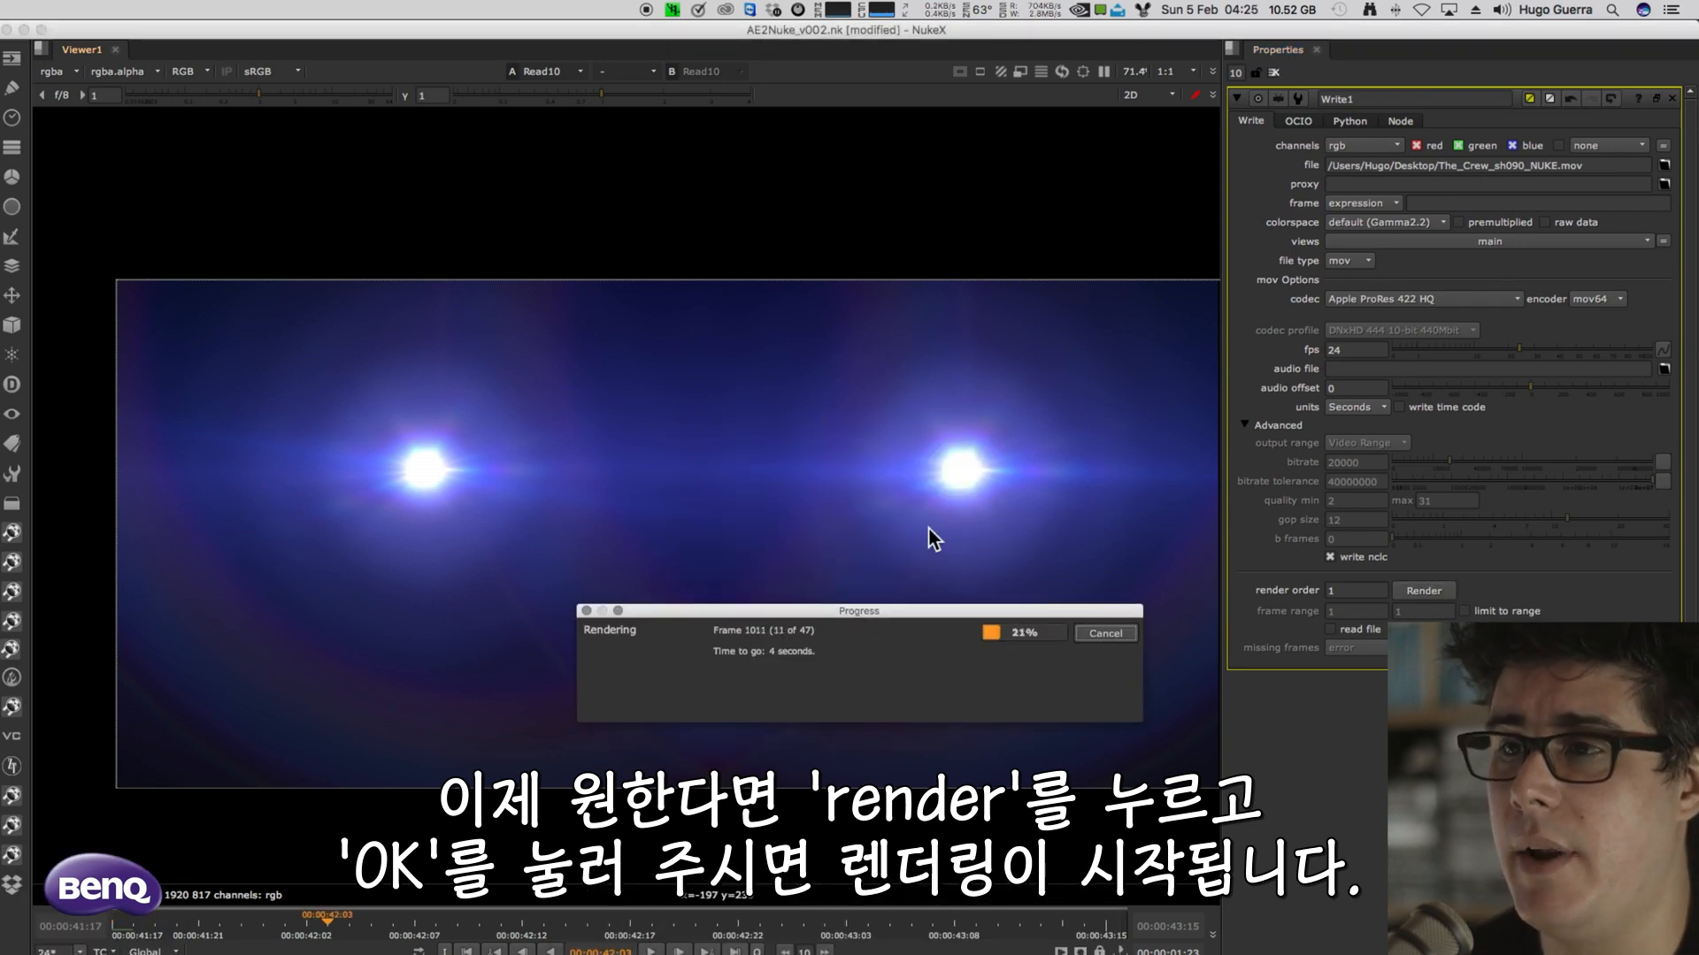
Play The_Crew_sh090_NUKE.mov from the Desktop and reopen The Crew sh090 composition's timeline in After Effects
key(super+Tab)
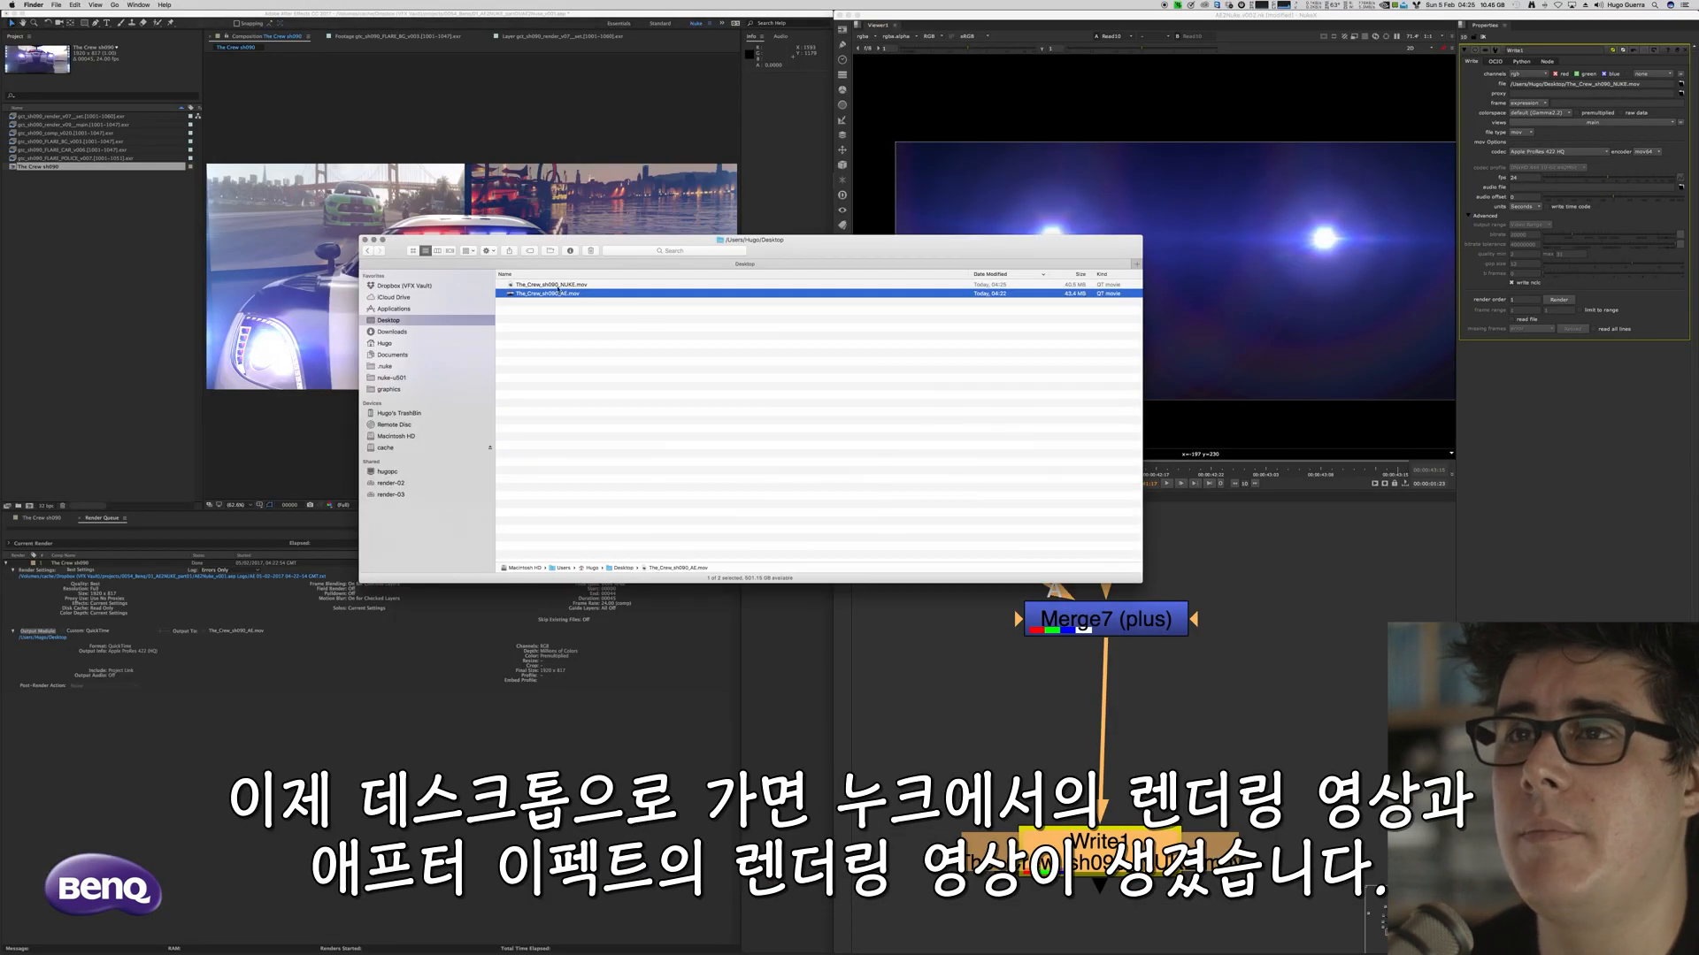
double_click(554, 284)
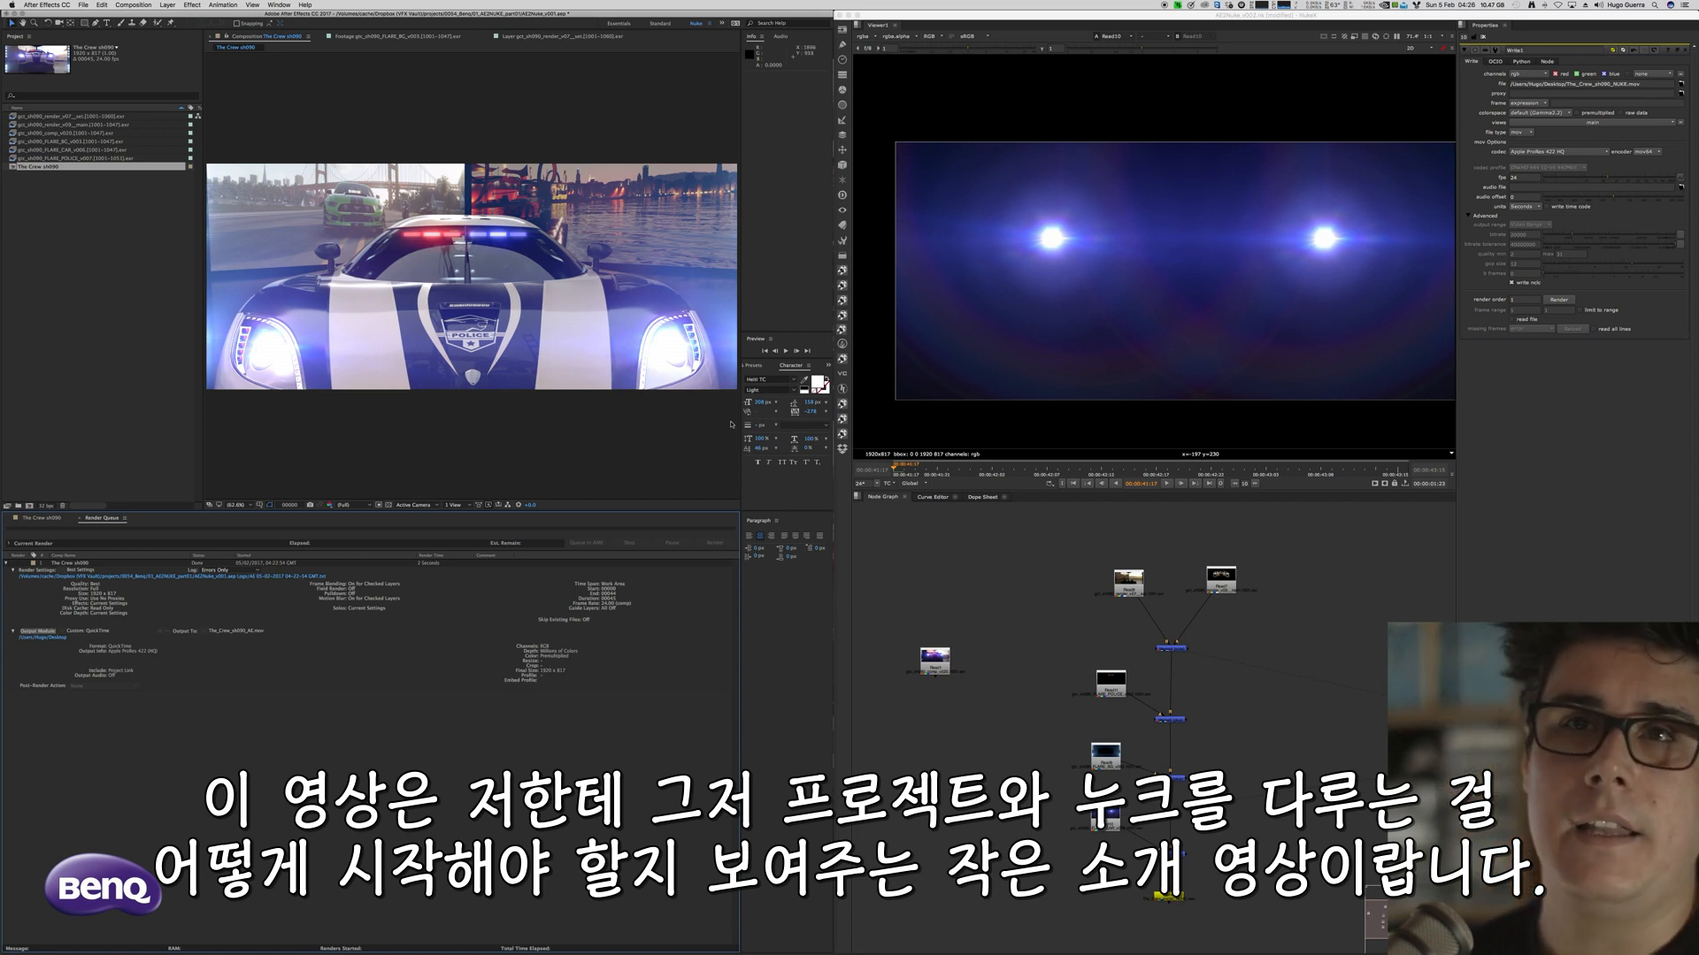
double_click(52, 165)
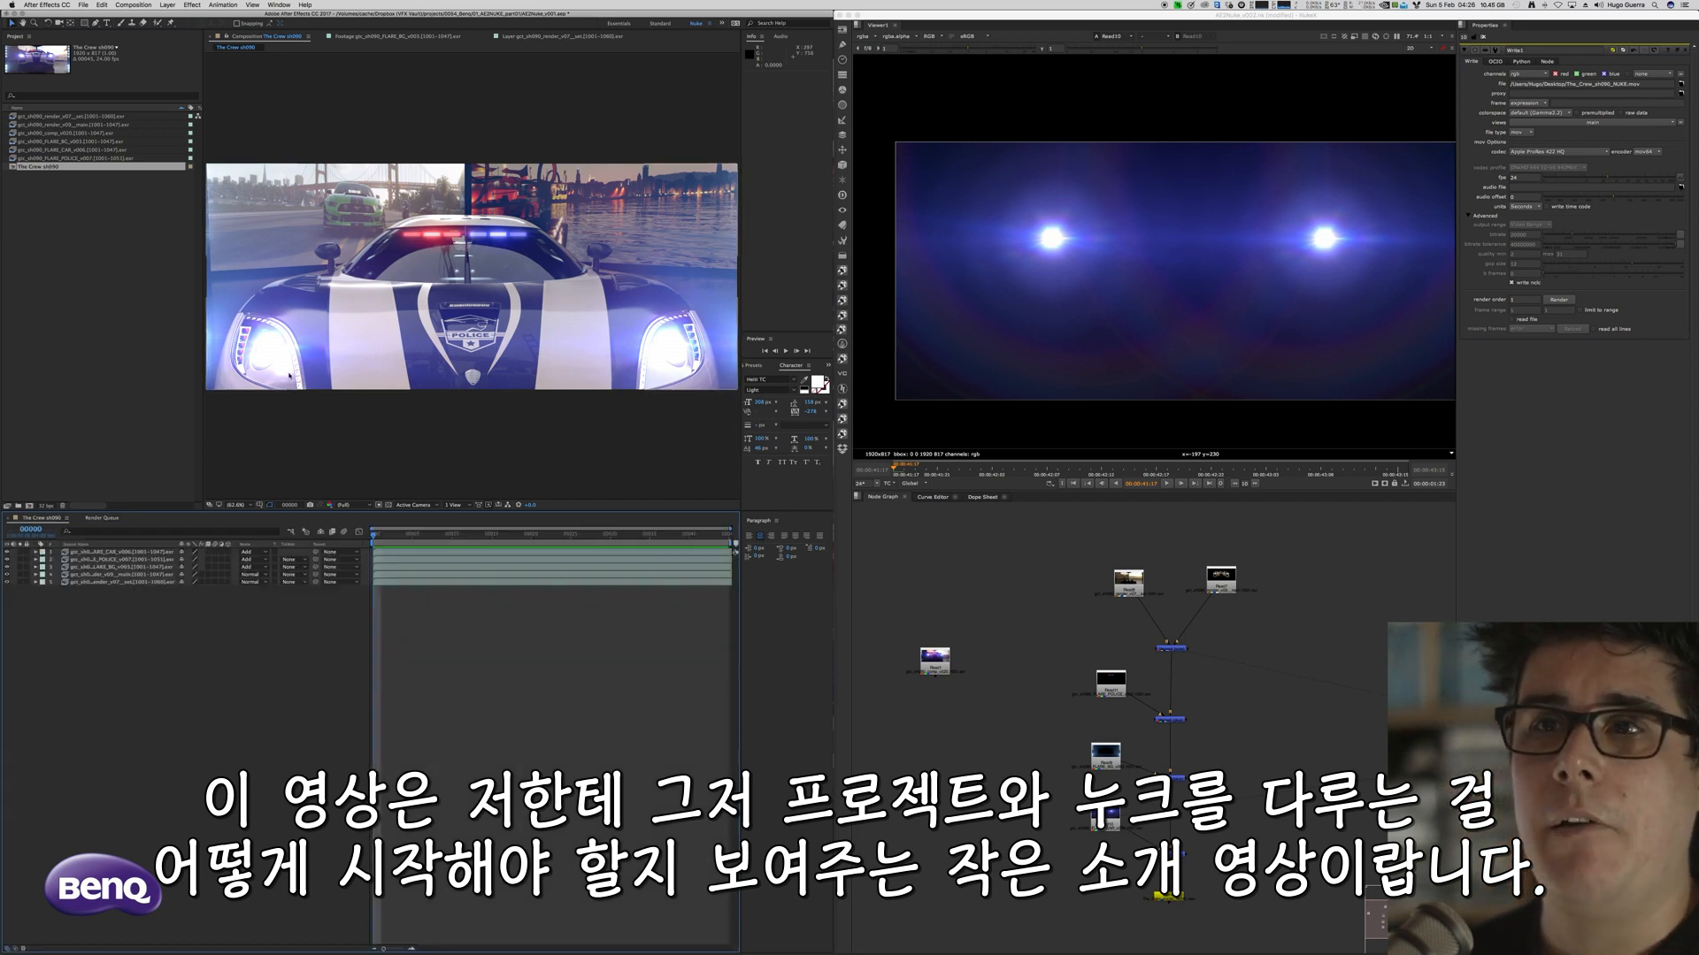